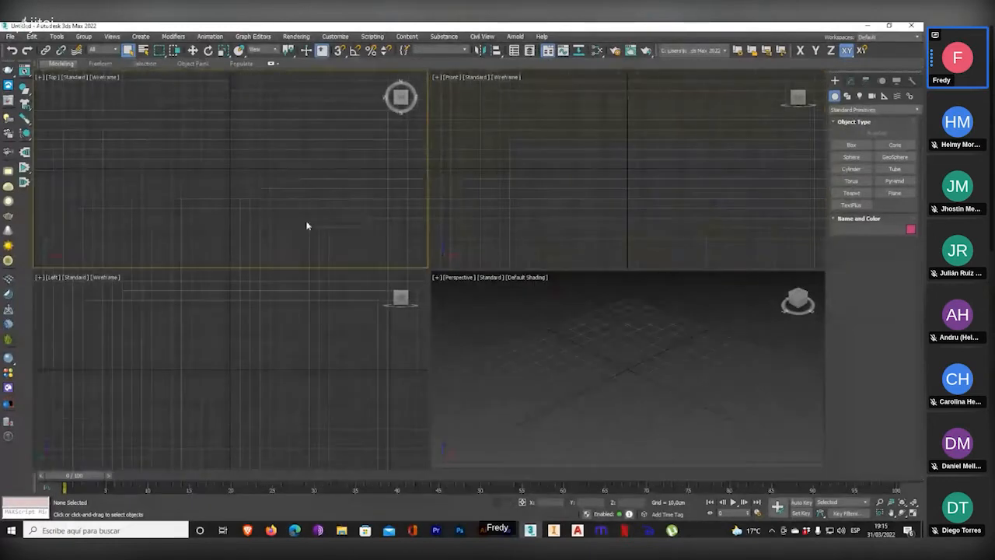
{"action": "left_click", "coordinate": [296, 362]}
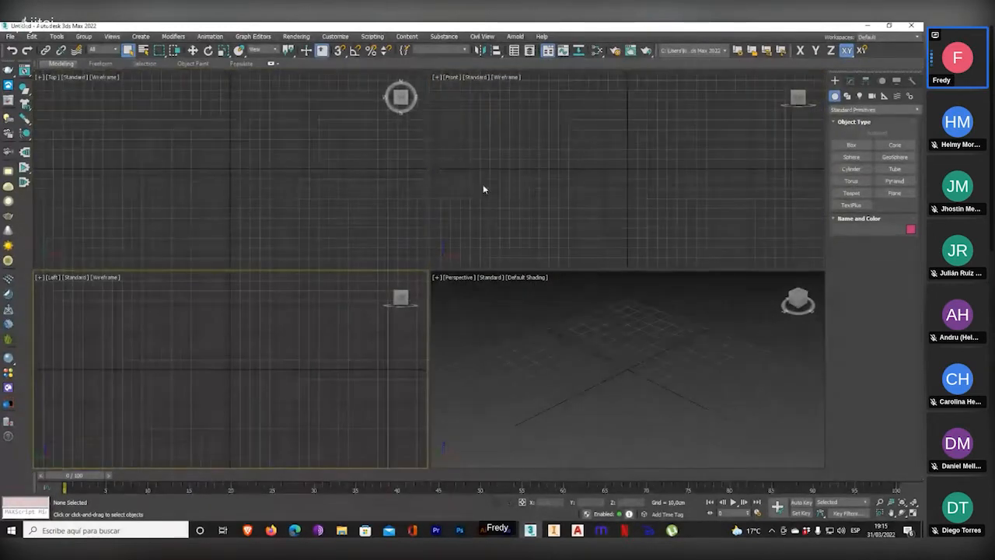
{"action": "left_click", "coordinate": [377, 192]}
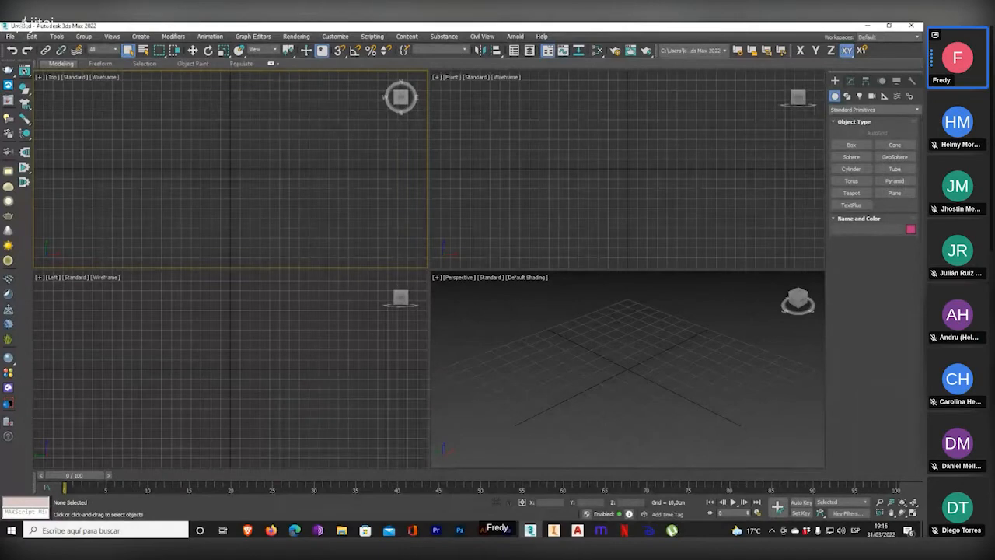
{"action": "key", "text": "super+plus"}
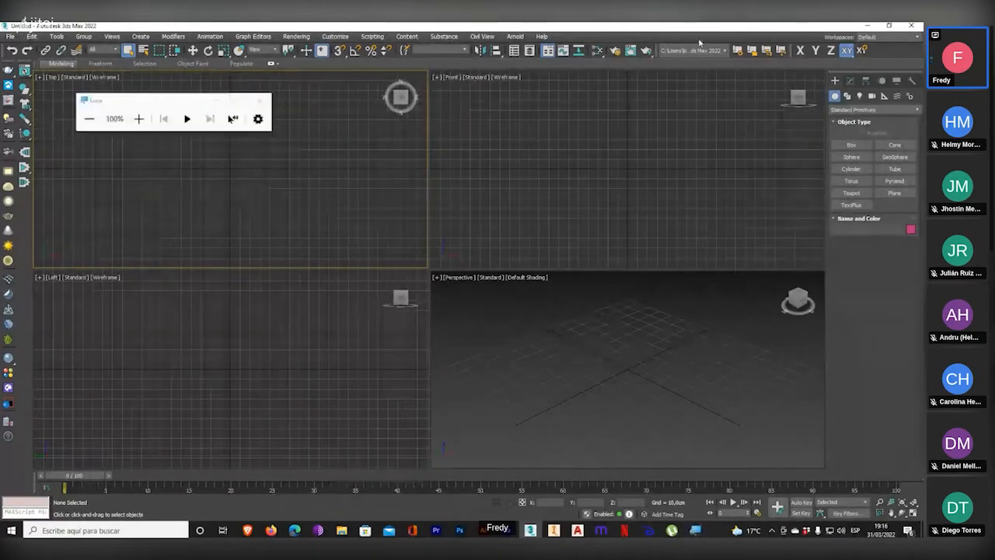
{"action": "left_click", "coordinate": [216, 102]}
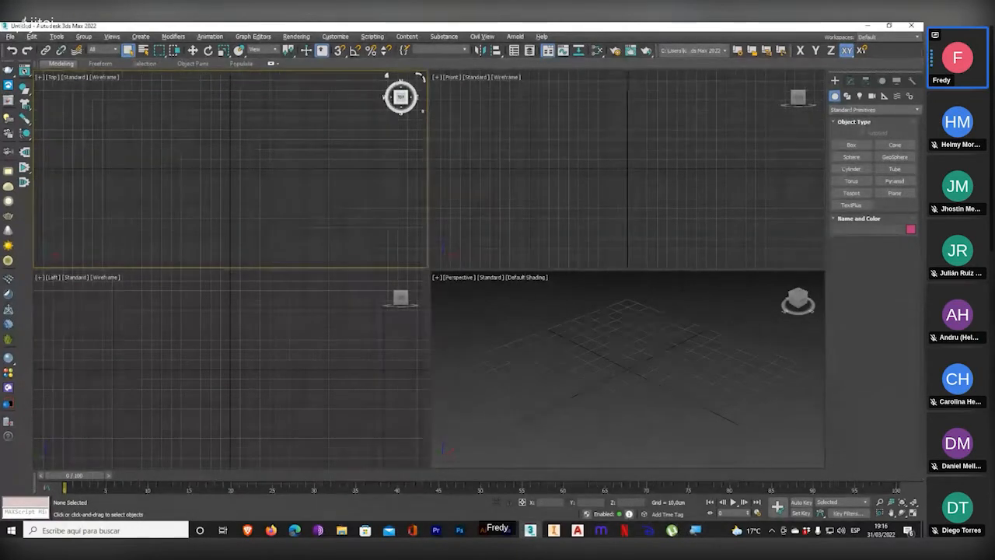
{"action": "key", "text": "super+plus"}
{"action": "left_click", "coordinate": [874, 109]}
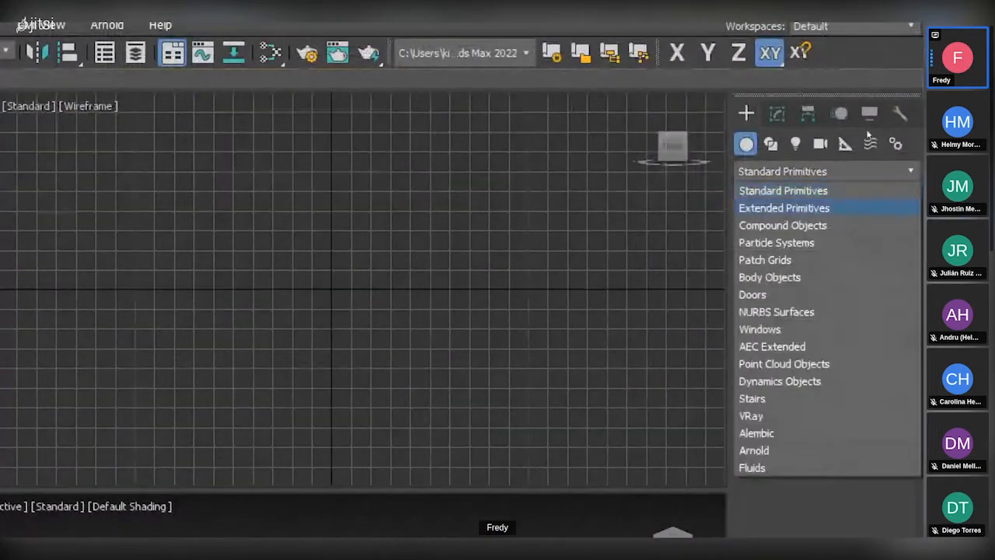
{"action": "left_click", "coordinate": [874, 115]}
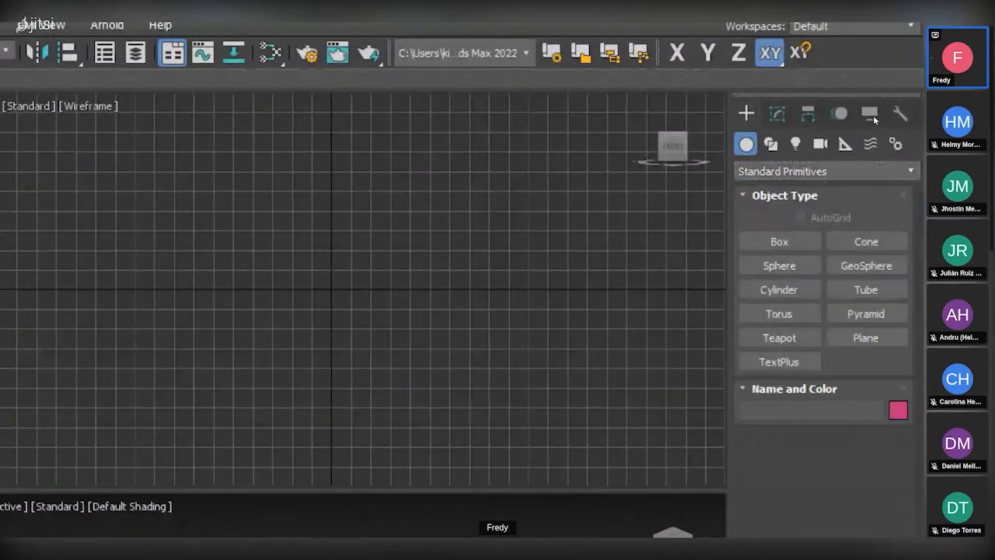
{"action": "key", "text": "super+minus"}
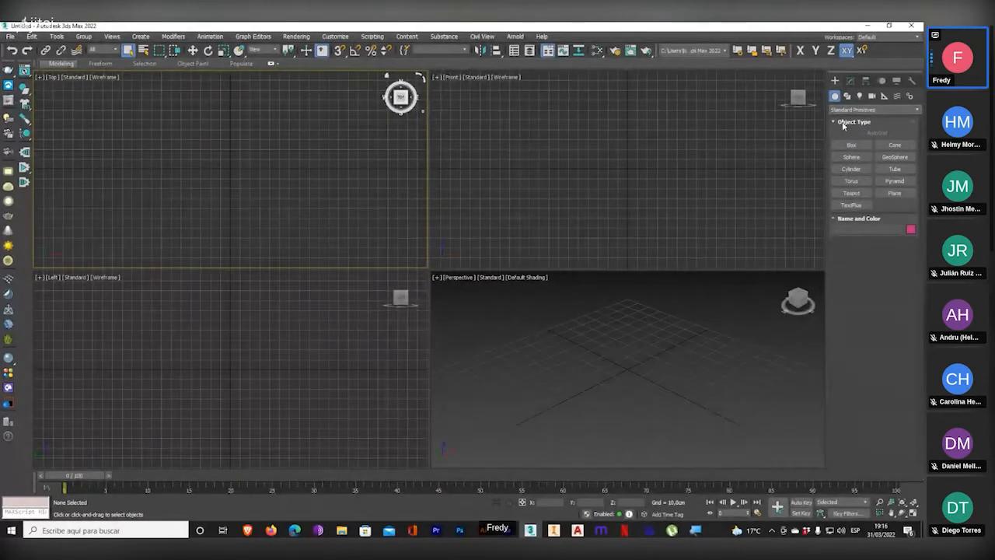
- Draw a rectangular plane about 139 cm long and 211 cm wide, centred near the origin in the Top viewport
{"action": "left_click", "coordinate": [895, 192]}
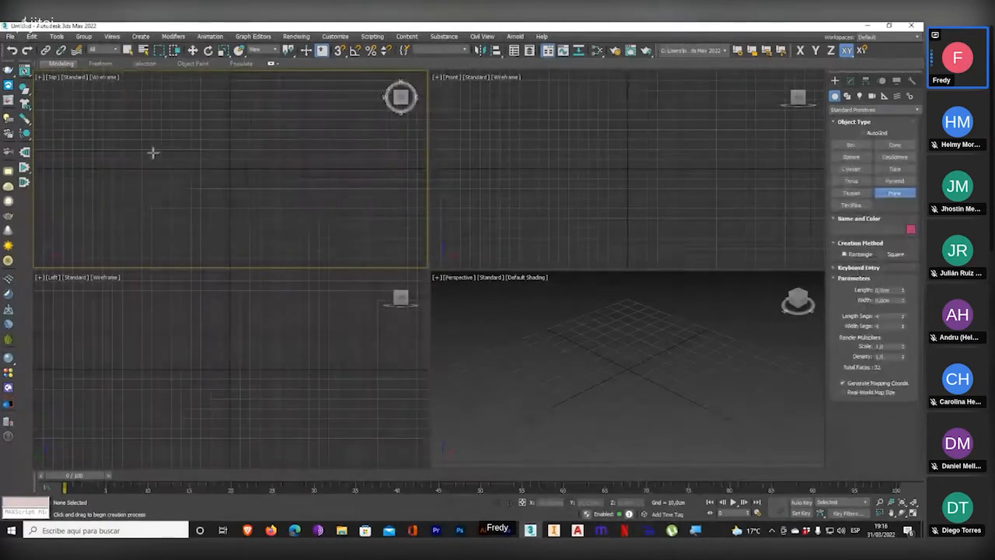
{"action": "left_click_drag", "start_coordinate": [128, 109], "coordinate": [204, 154]}
{"action": "left_click_drag", "start_coordinate": [247, 180], "coordinate": [335, 246]}
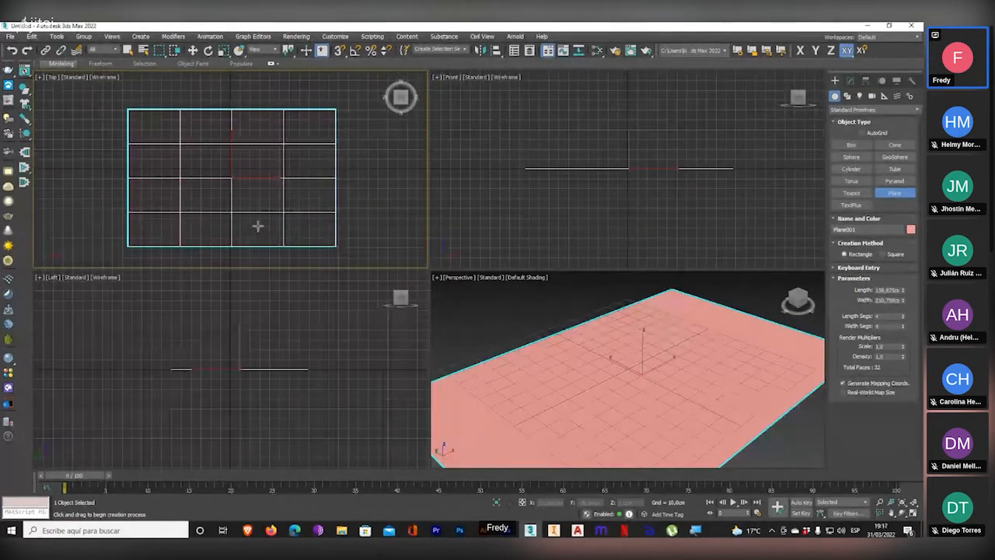
- Hide the grid in the Front, Left, Perspective and Top viewports
{"action": "middle_click", "coordinate": [675, 194]}
{"action": "key", "text": "g"}
{"action": "middle_click", "coordinate": [233, 357]}
{"action": "key", "text": "g"}
{"action": "middle_click", "coordinate": [665, 357]}
{"action": "key", "text": "g"}
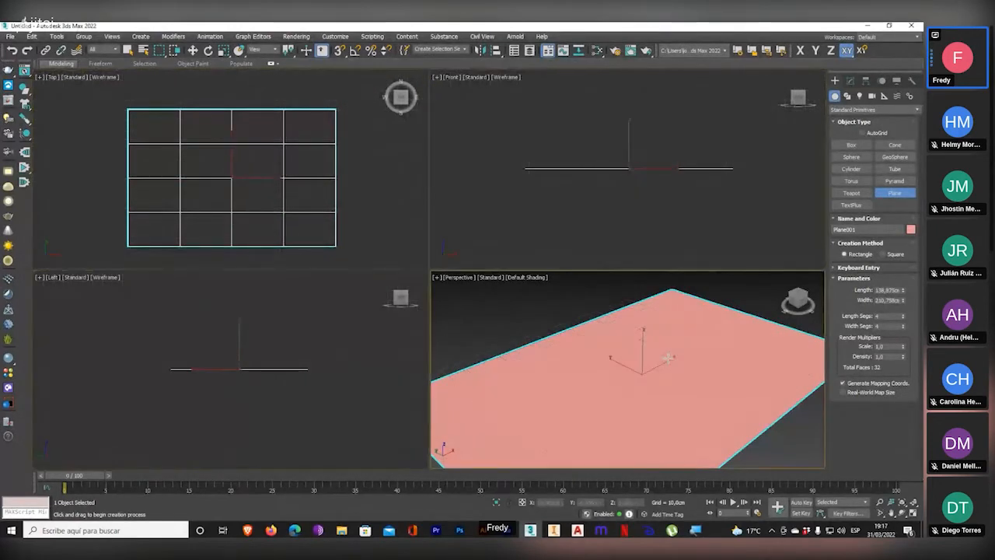
{"action": "middle_click", "coordinate": [344, 193]}
{"action": "key", "text": "g"}
- Reduce the plane's length and width segments to 1 each
{"action": "left_click_drag", "start_coordinate": [903, 316], "coordinate": [903, 401]}
{"action": "left_click_drag", "start_coordinate": [903, 327], "coordinate": [890, 345]}
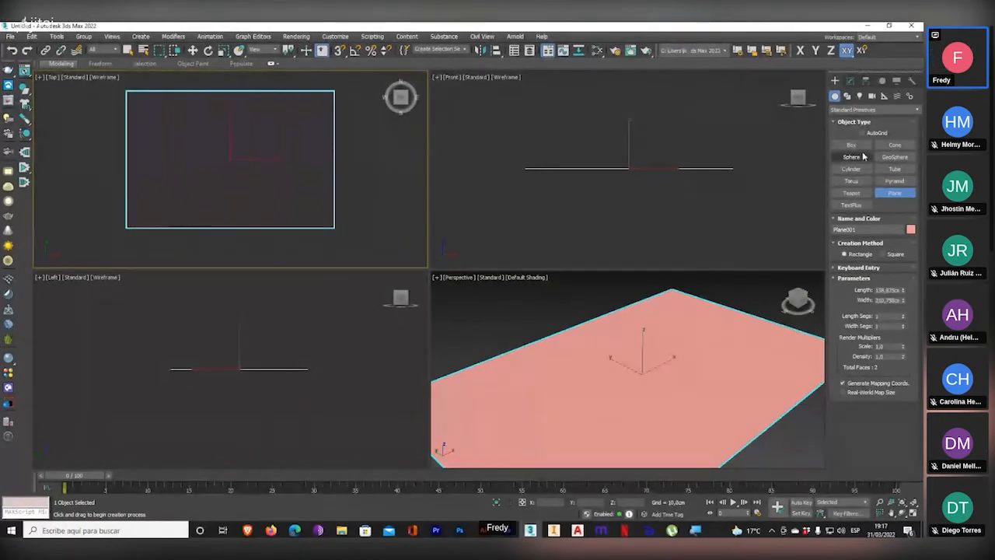
{"action": "left_click_drag", "start_coordinate": [297, 184], "coordinate": [355, 128]}
{"action": "right_click", "coordinate": [362, 134]}
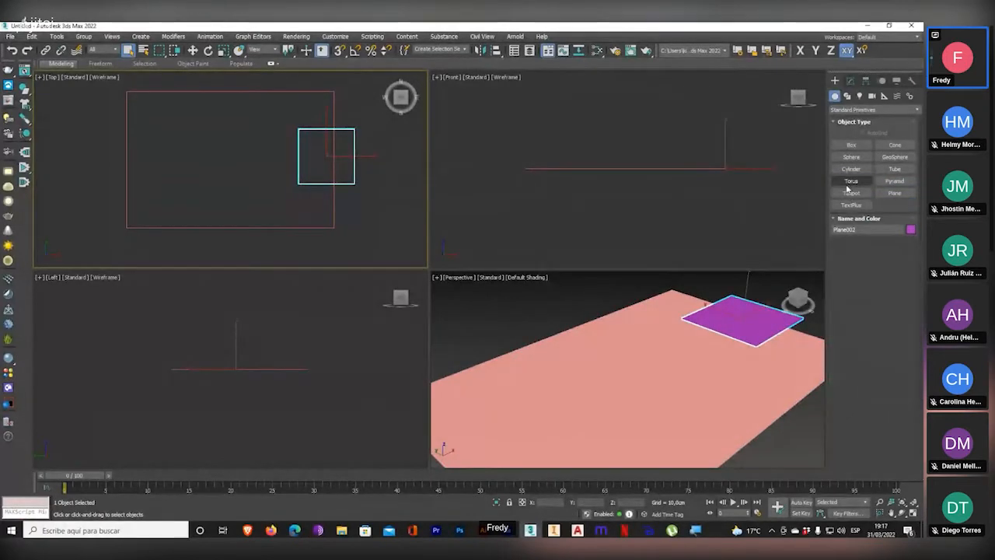
{"action": "key", "text": "Delete"}
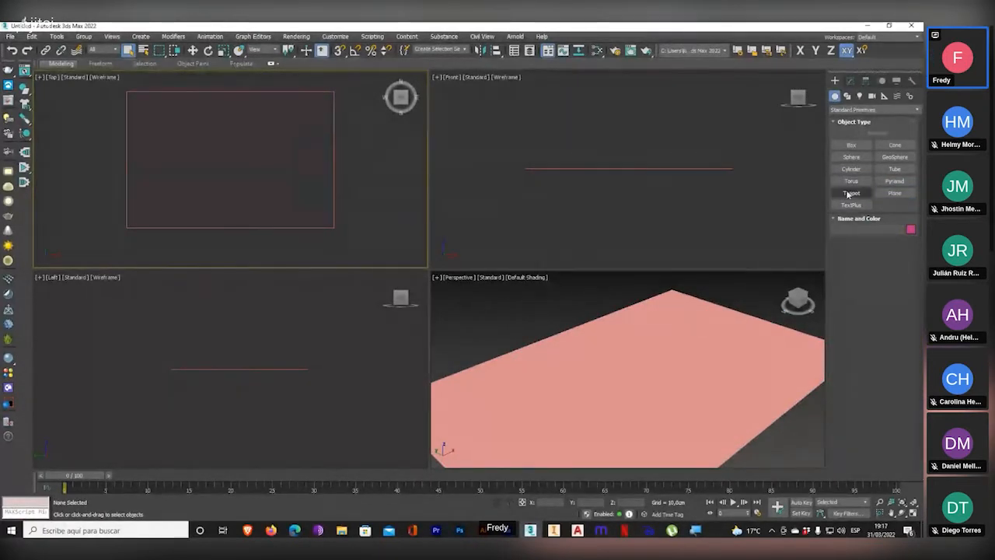
- Create a torus on the plane in the Top viewport, with radii of about 28 cm and 5.8 cm
{"action": "left_click", "coordinate": [851, 182]}
{"action": "left_click_drag", "start_coordinate": [206, 179], "coordinate": [228, 163]}
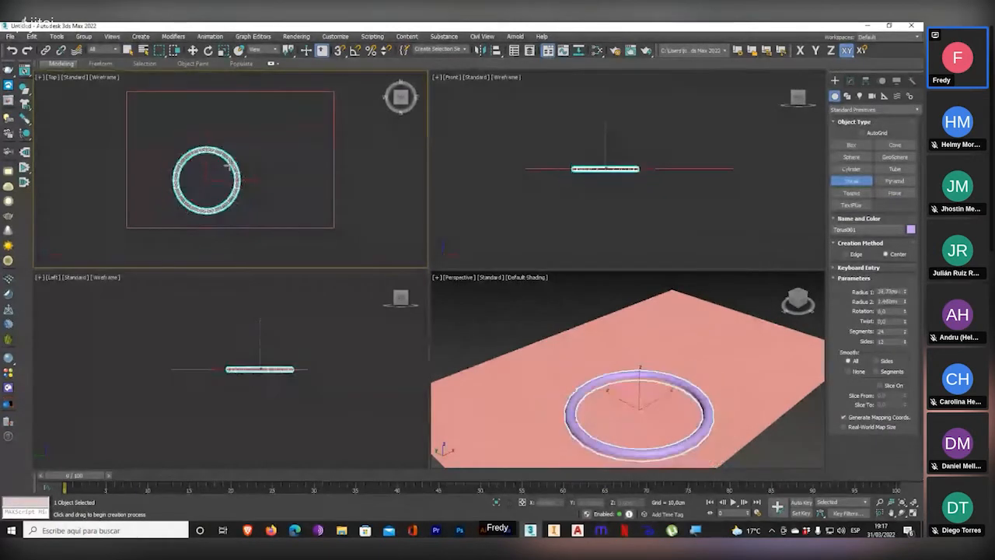
{"action": "left_click", "coordinate": [225, 169]}
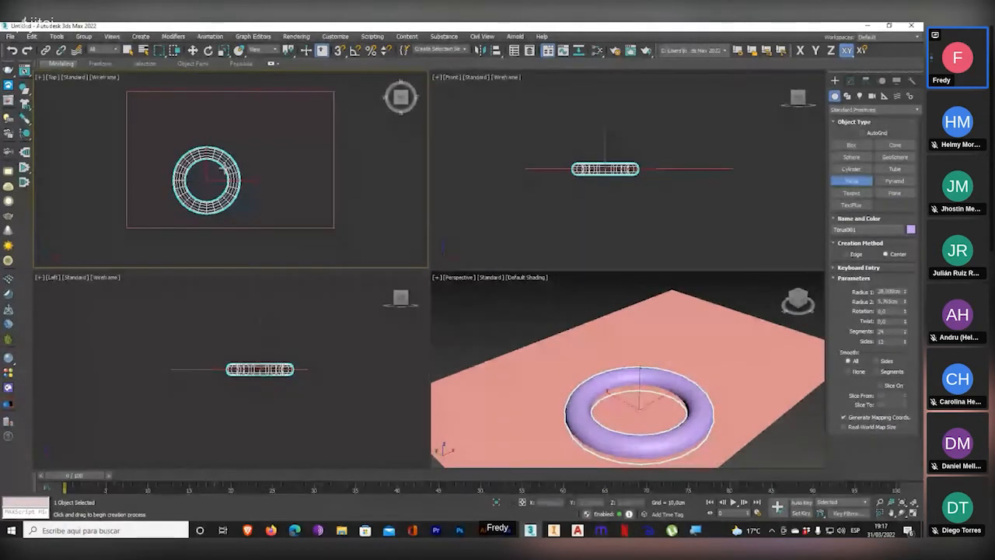
{"action": "left_click", "coordinate": [248, 530]}
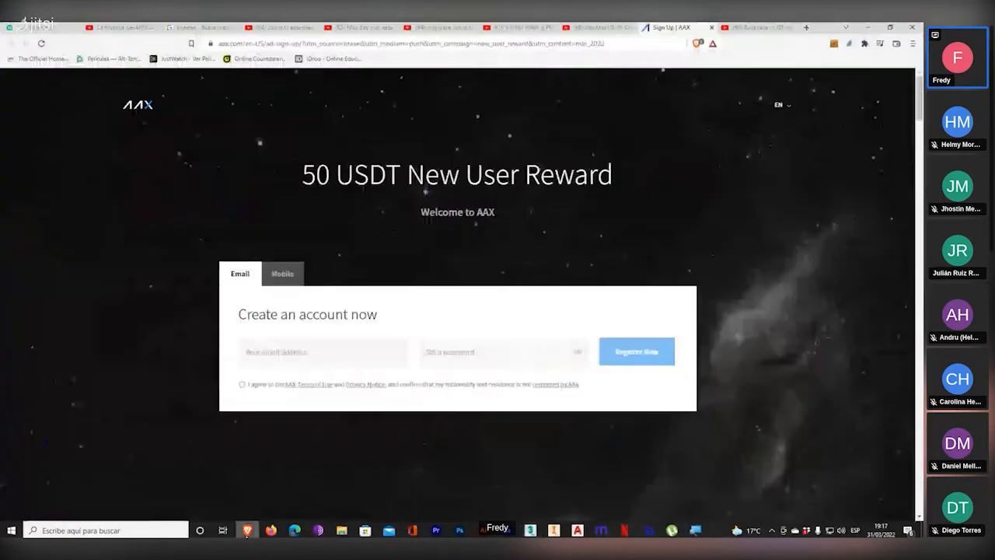
{"action": "left_click", "coordinate": [247, 530]}
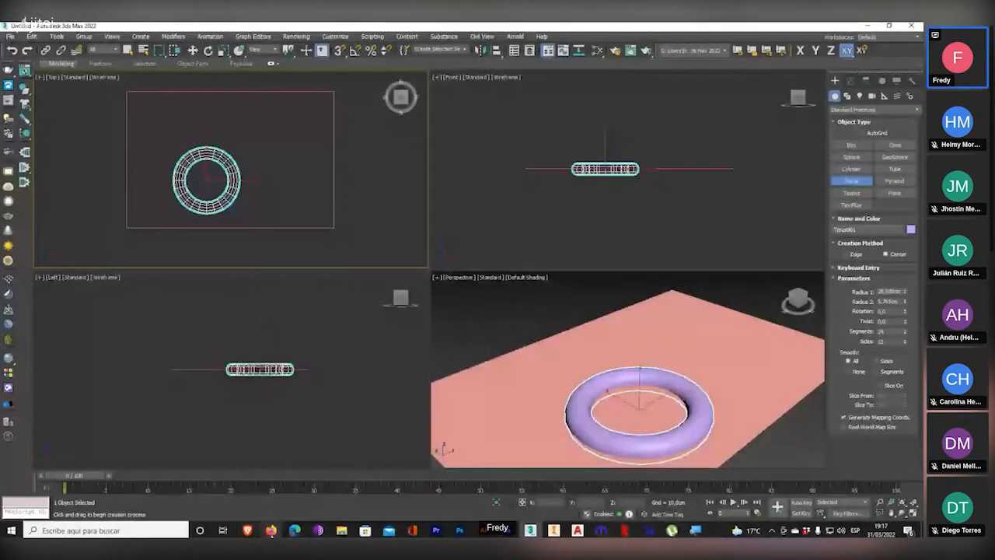
{"action": "left_click", "coordinate": [248, 530]}
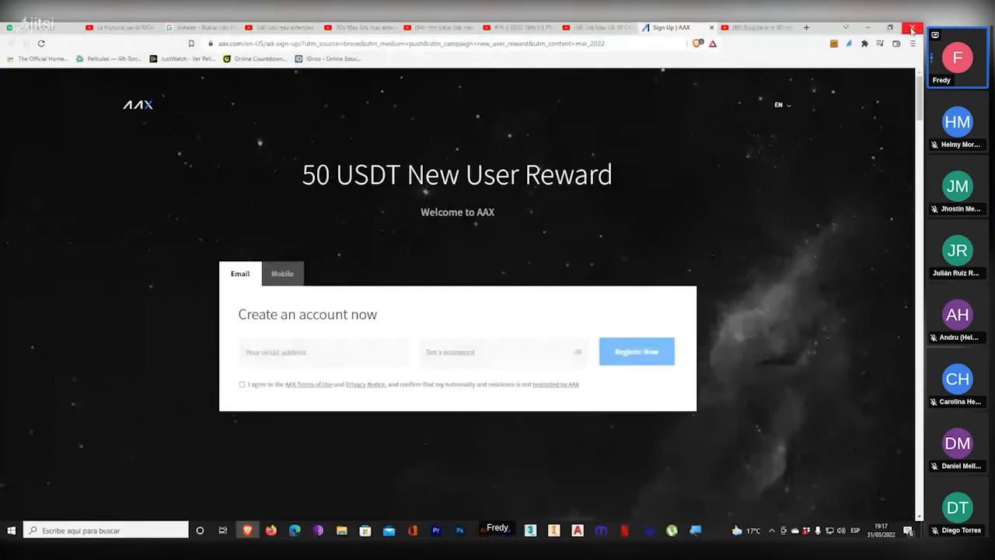
{"action": "left_click", "coordinate": [247, 530]}
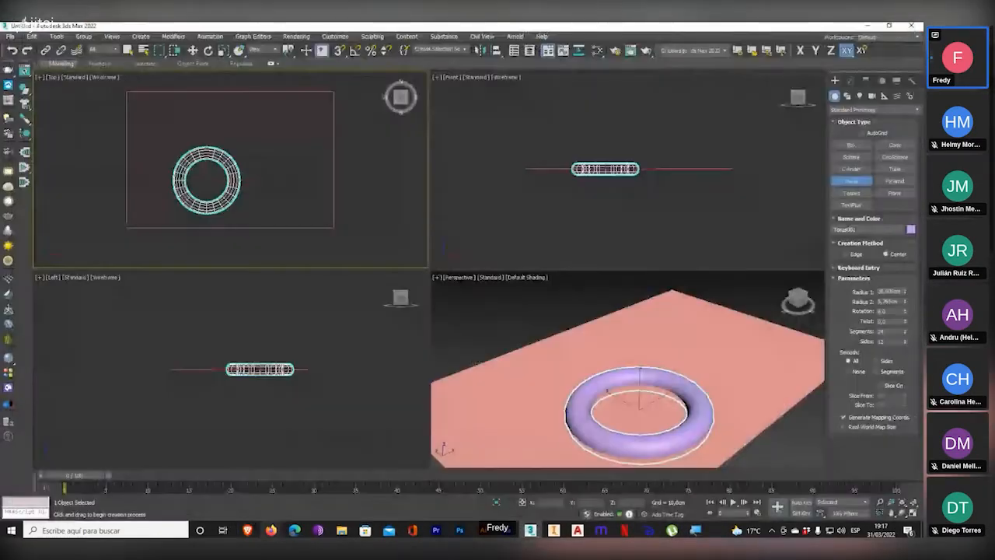
{"action": "mouse_move", "coordinate": [270, 530]}
{"action": "left_click", "coordinate": [237, 490]}
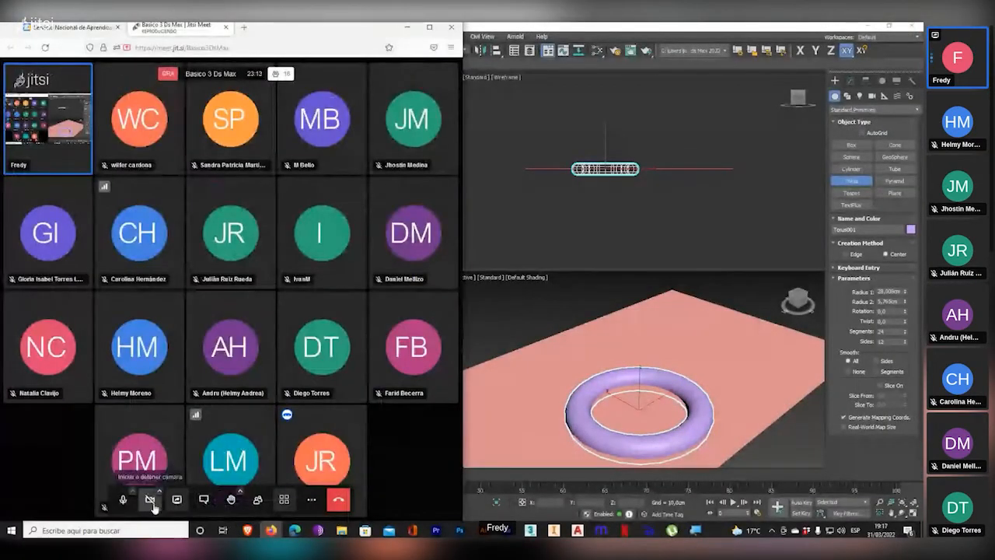
{"action": "left_click", "coordinate": [154, 507]}
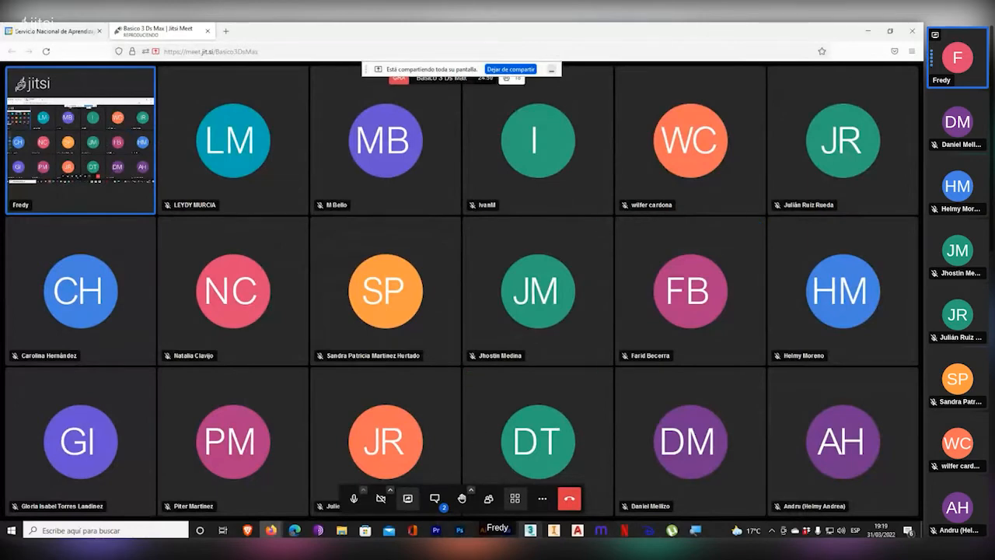
{"action": "left_click", "coordinate": [530, 531]}
{"action": "key", "text": "alt+Tab"}
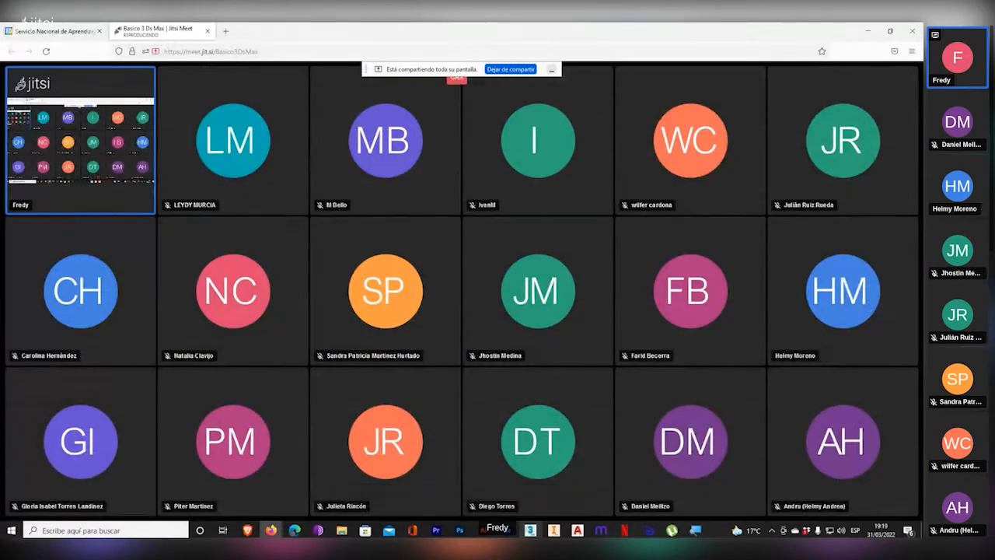
{"action": "key", "text": "alt+Tab"}
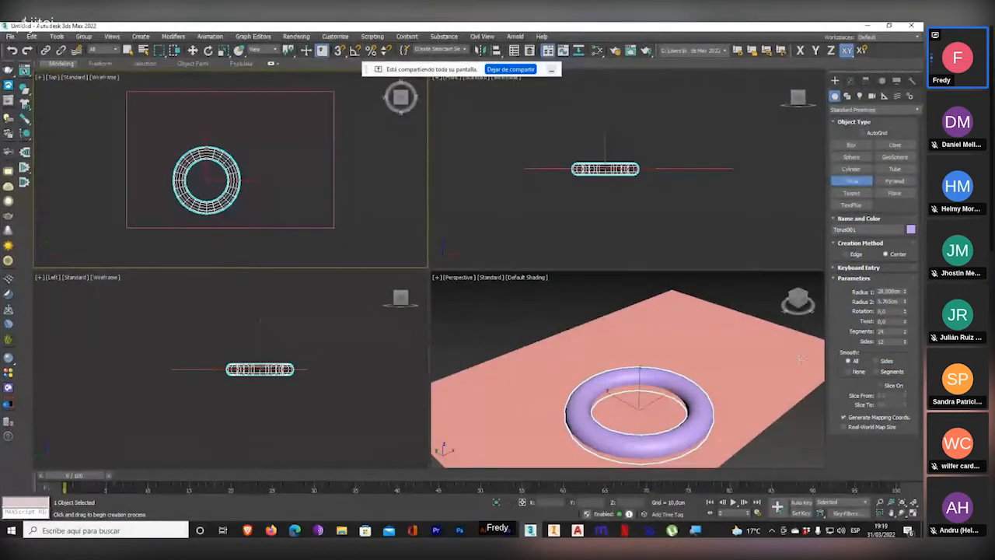
- Set the torus to 60 segments and 16 sides, and shrink it to a much smaller ring
{"action": "double_click", "coordinate": [890, 330]}
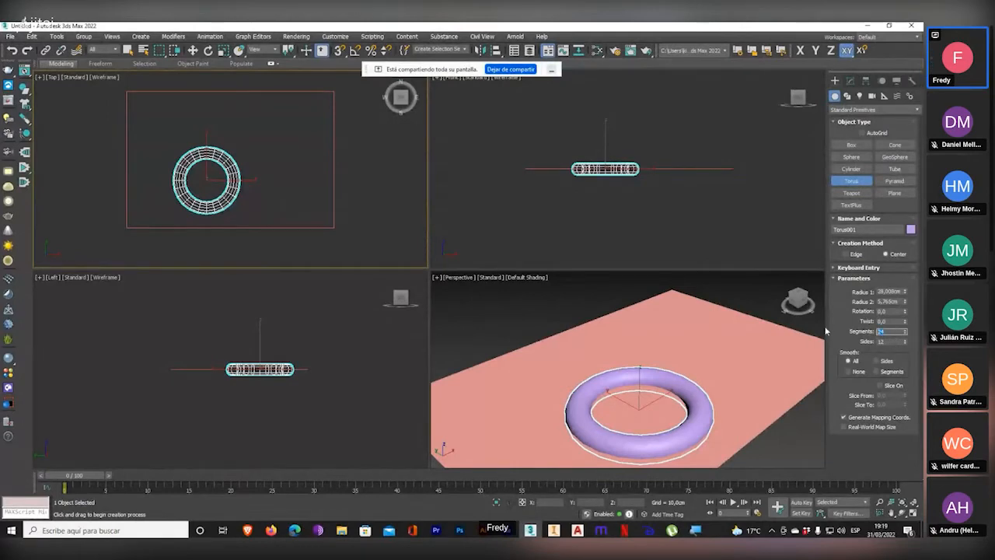
{"action": "type", "text": "60"}
{"action": "key", "text": "Return"}
{"action": "double_click", "coordinate": [892, 341]}
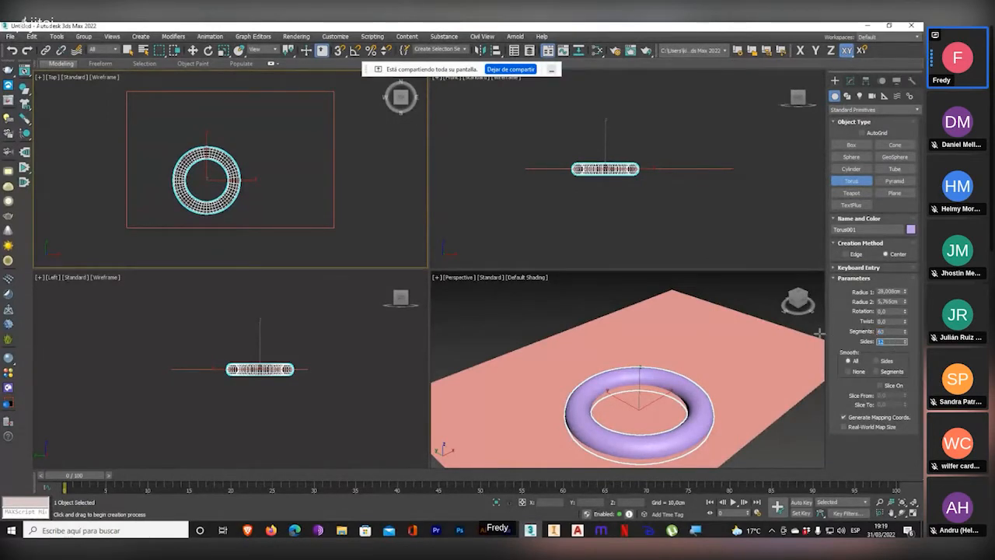
{"action": "type", "text": "16"}
{"action": "key", "text": "Return"}
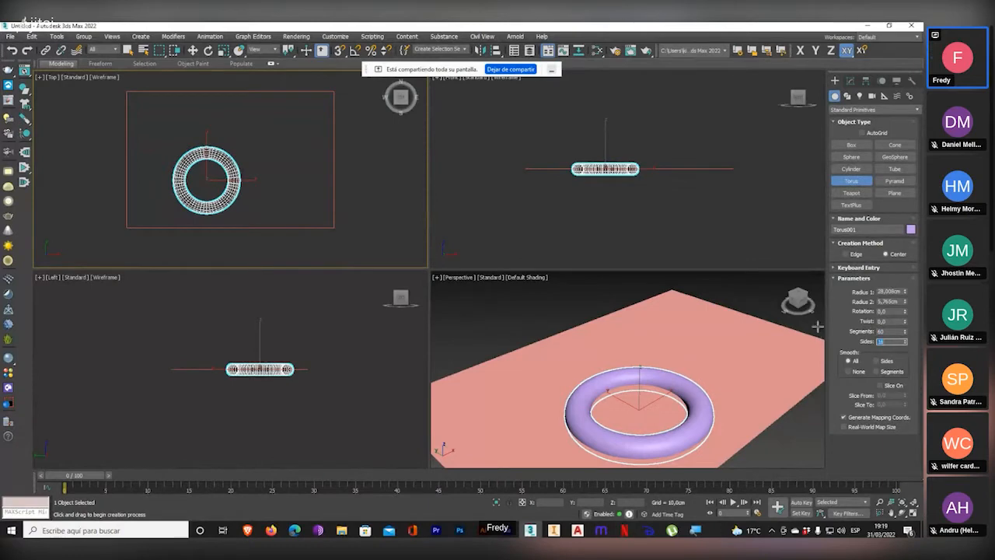
{"action": "left_click_drag", "start_coordinate": [905, 291], "coordinate": [906, 309]}
- Create a teapot with a radius of about 14 cm on the plane, to the right of the torus in the Top viewport
{"action": "left_click", "coordinate": [850, 194]}
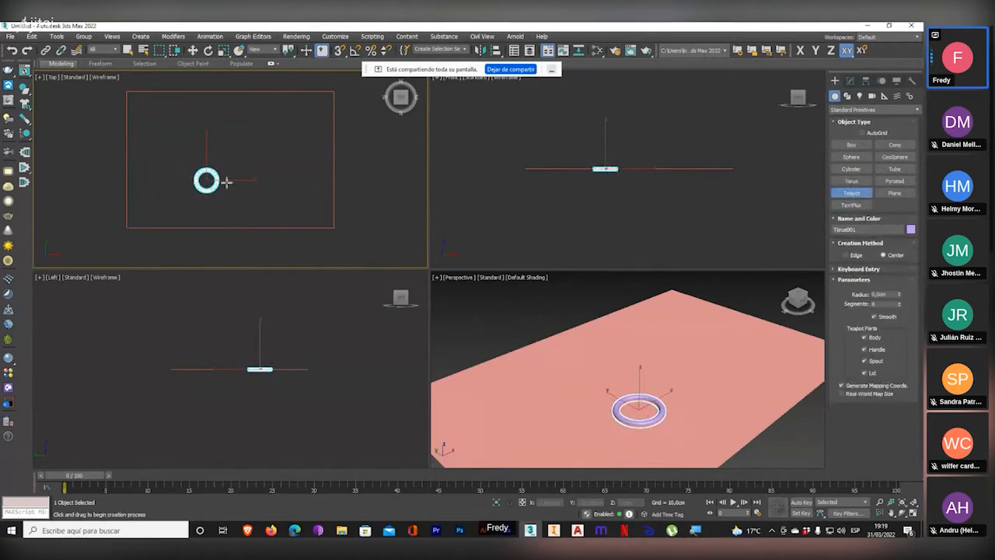
{"action": "left_click_drag", "start_coordinate": [275, 176], "coordinate": [298, 172]}
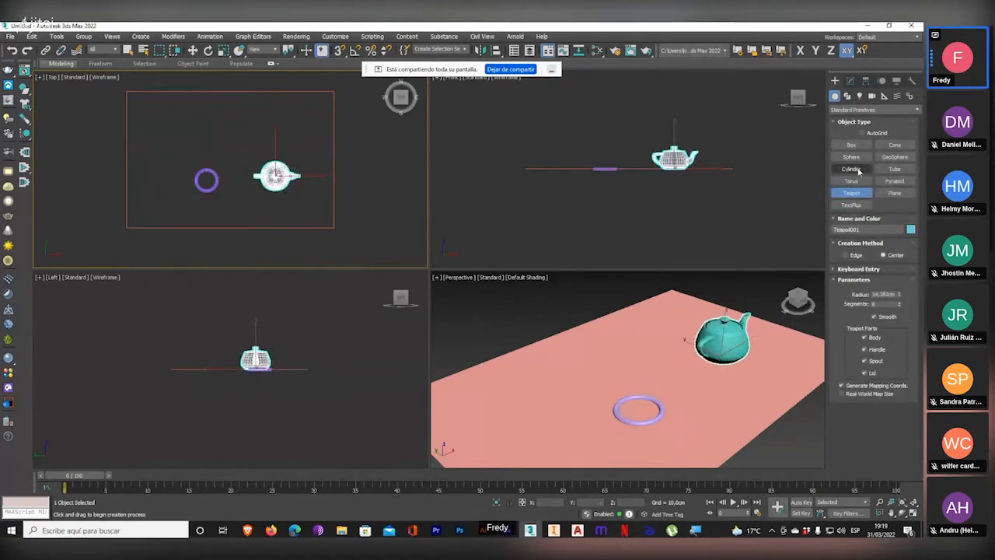
- Create a box with a base of about 26 by 36 cm near the plane's upper edge in the Top viewport
{"action": "left_click", "coordinate": [851, 144]}
{"action": "left_click_drag", "start_coordinate": [229, 133], "coordinate": [265, 106]}
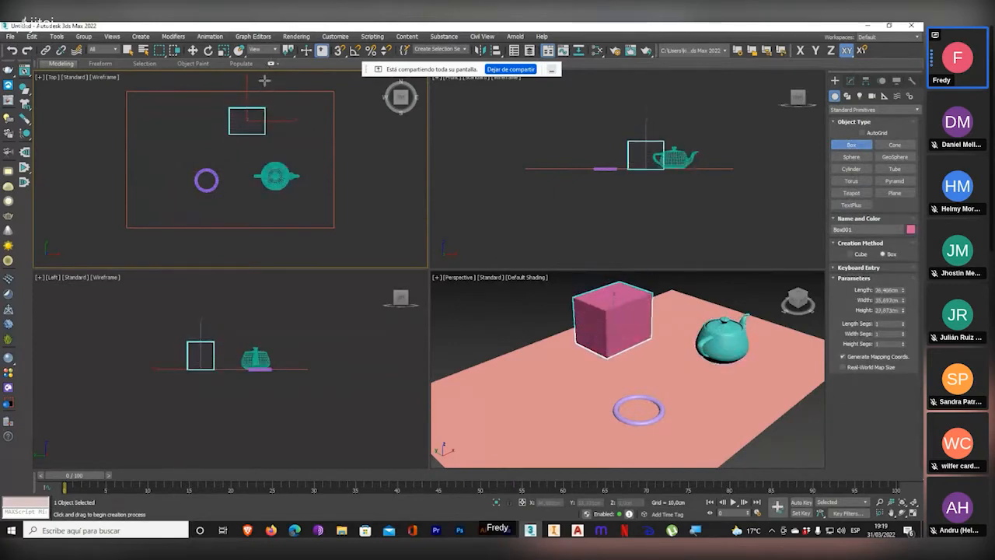
{"action": "left_click", "coordinate": [265, 81]}
- Create a slender cone about 28 cm high, with radii of about 2.8 cm and 1.3 cm, above and left of the torus in the Top viewport
{"action": "left_click", "coordinate": [895, 144]}
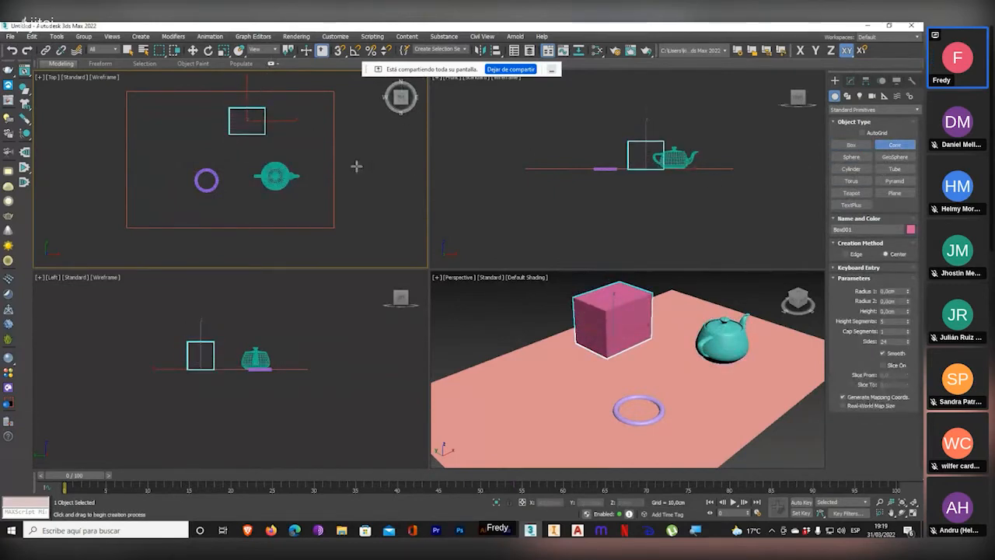
{"action": "left_click_drag", "start_coordinate": [184, 149], "coordinate": [187, 146]}
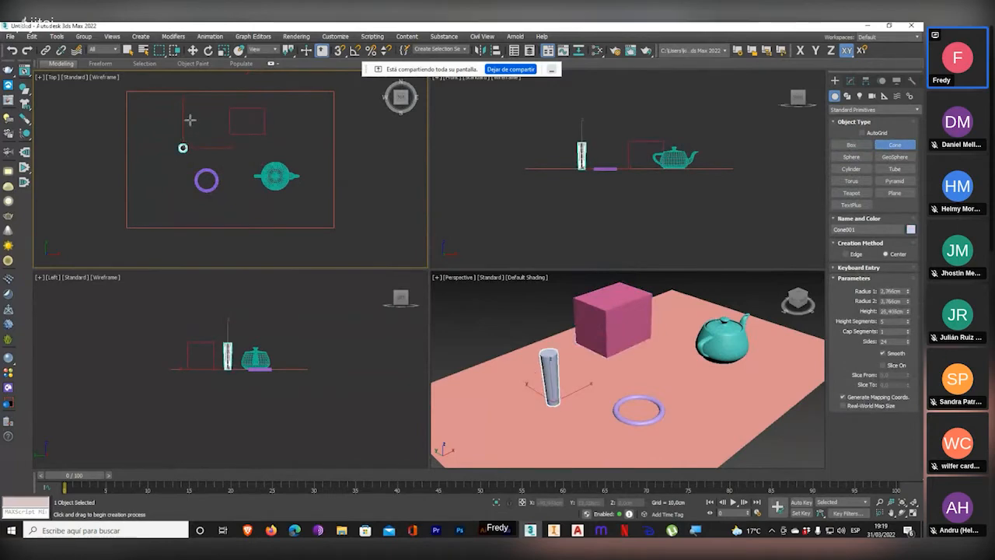
{"action": "left_click", "coordinate": [187, 118]}
{"action": "left_click", "coordinate": [190, 119]}
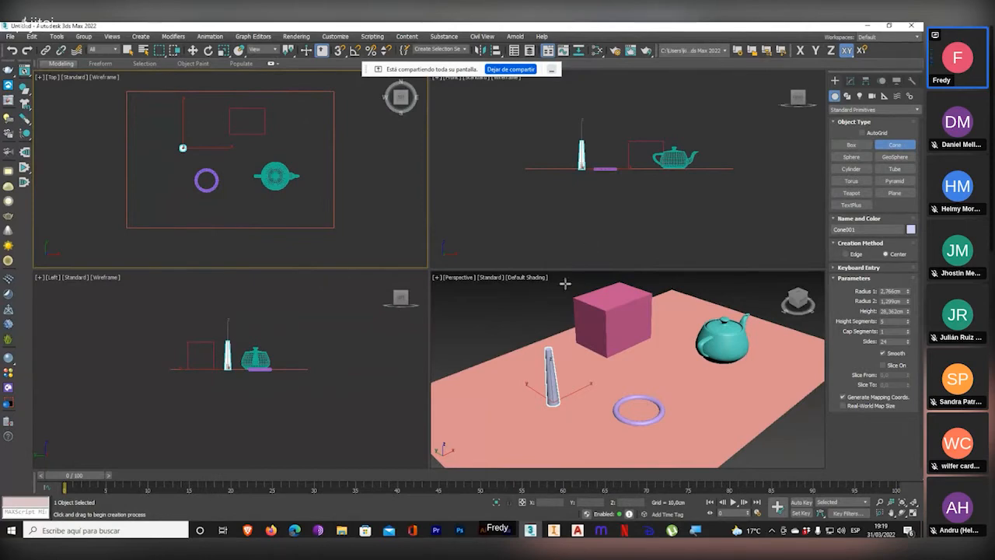
- Dismiss the screen-sharing notice and switch to the Jitsi meeting window in Firefox
{"action": "left_click", "coordinate": [549, 70]}
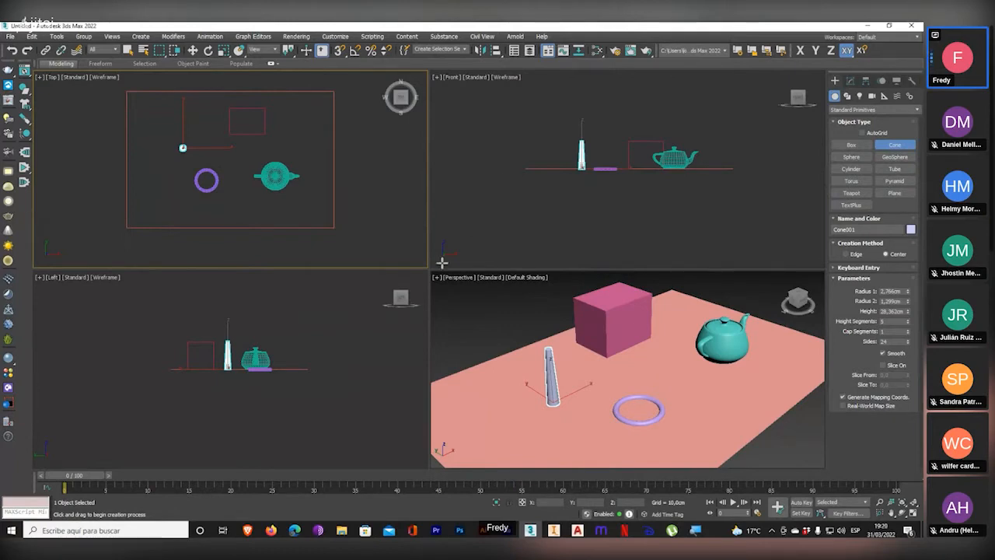
{"action": "mouse_move", "coordinate": [274, 532]}
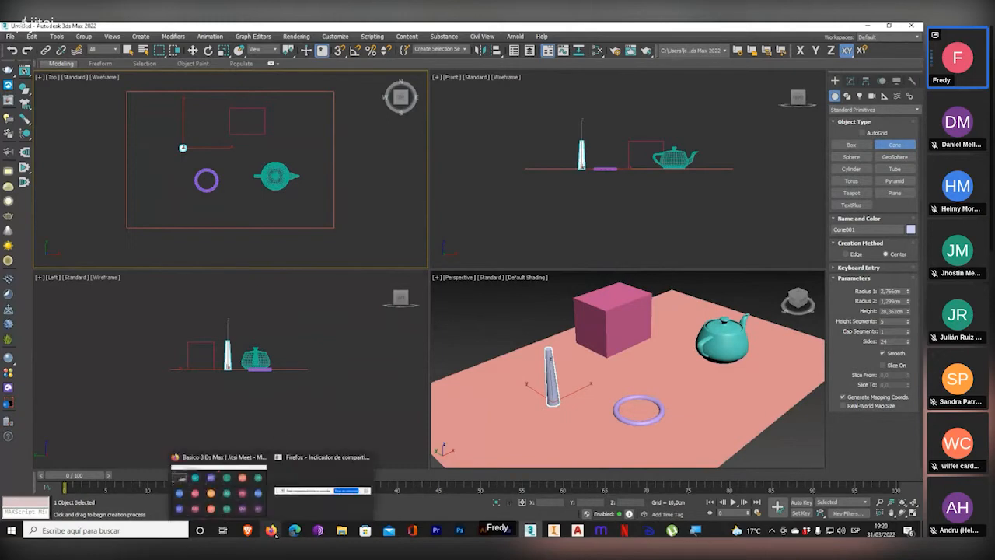
{"action": "left_click", "coordinate": [218, 488]}
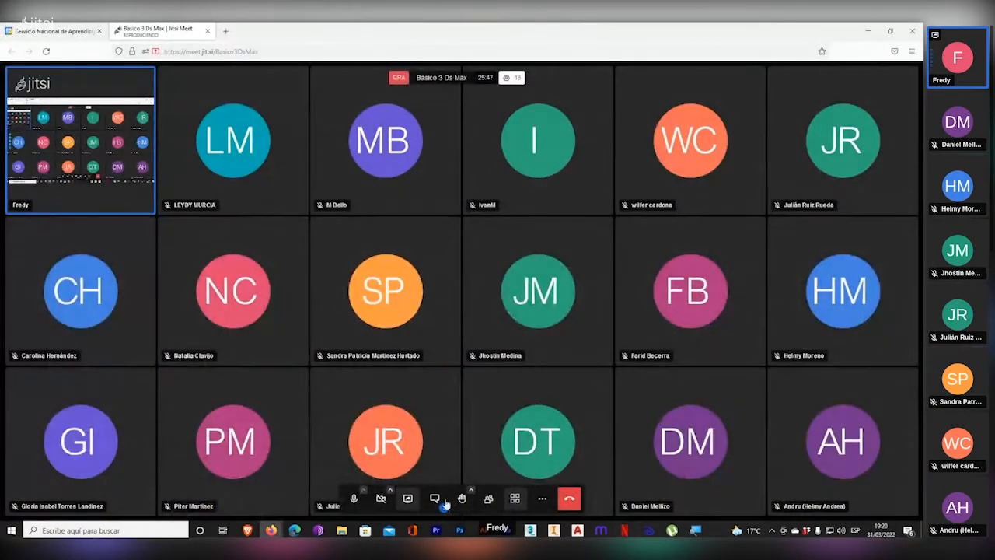
- Open the meeting chat and reply to the participant who hears nothing with "Si" plus their first name, followed by "estoy hablando"
{"action": "left_click", "coordinate": [434, 498]}
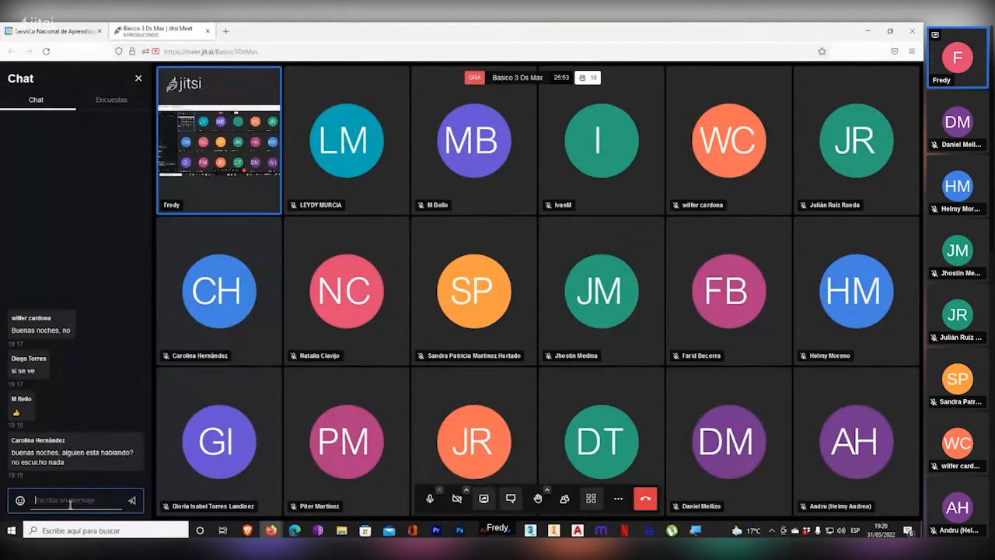
{"action": "type", "text": "Si cCAr"}
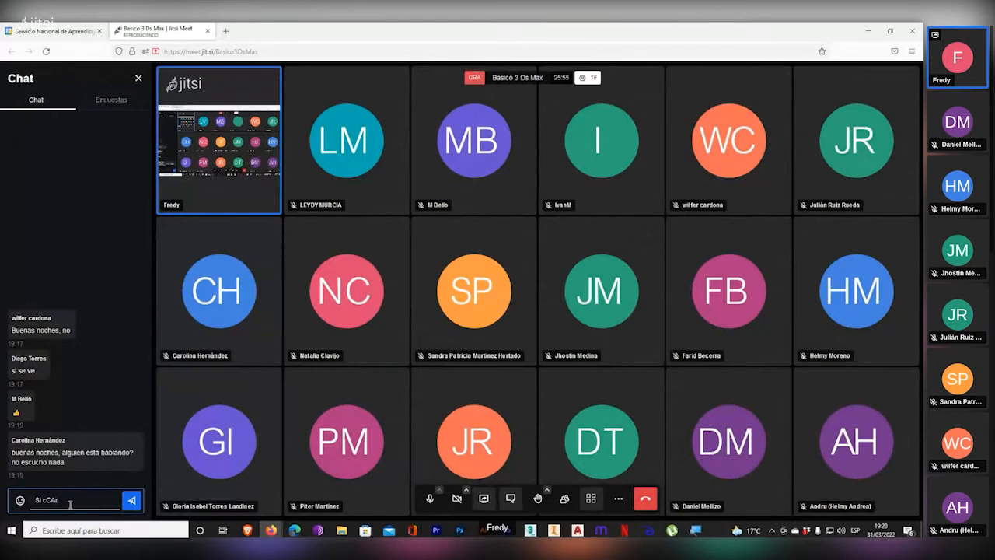
{"action": "key", "text": "BackSpace"}
{"action": "key", "text": "BackSpace"}
{"action": "key", "text": "BackSpace"}
{"action": "key", "text": "BackSpace"}
{"action": "key", "text": "BackSpace"}
{"action": "key", "text": "BackSpace"}
{"action": "type", "text": "si"}
{"action": "key", "text": "BackSpace"}
{"action": "key", "text": "BackSpace"}
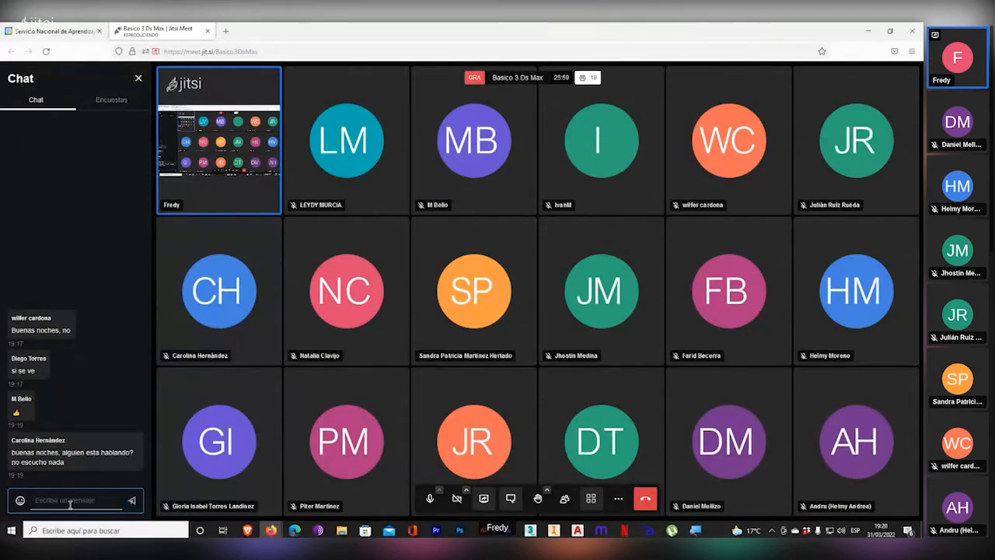
{"action": "type", "text": "si C"}
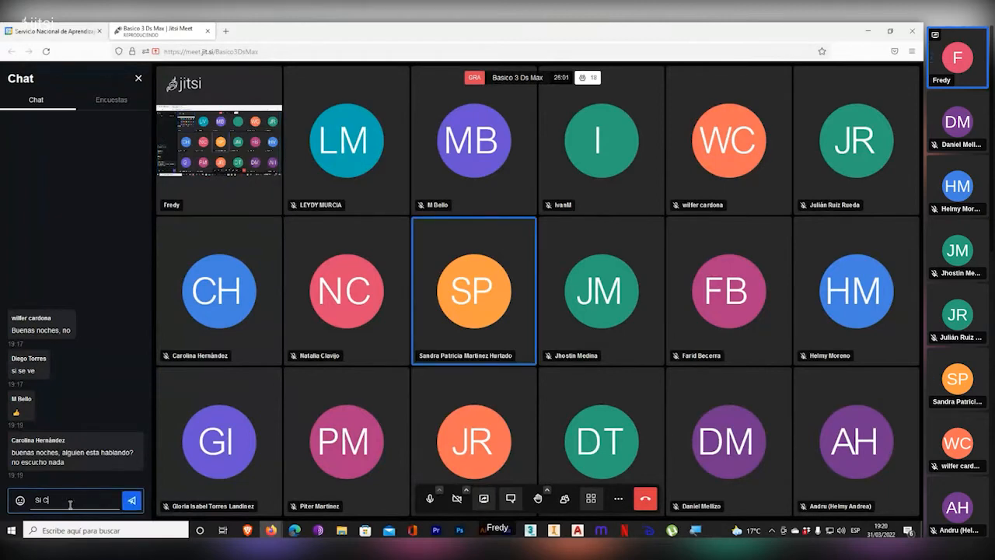
{"action": "type", "text": "arolina"}
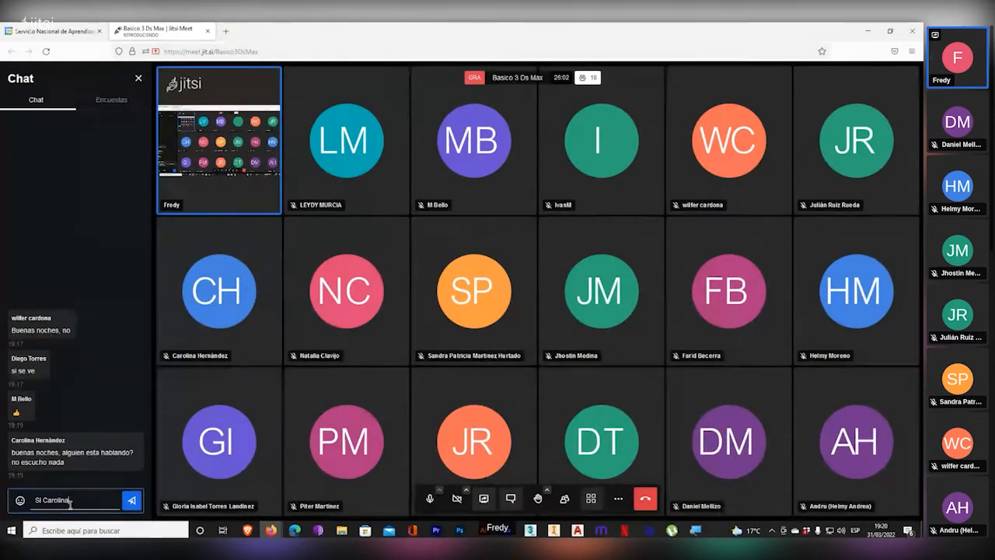
{"action": "key", "text": "Return"}
{"action": "type", "text": "estoy hablando"}
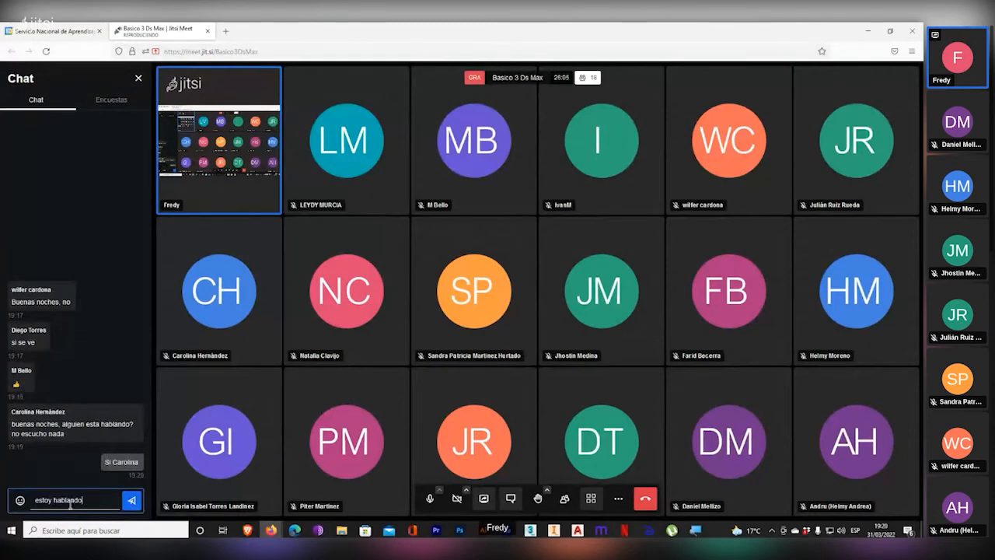
{"action": "key", "text": "Return"}
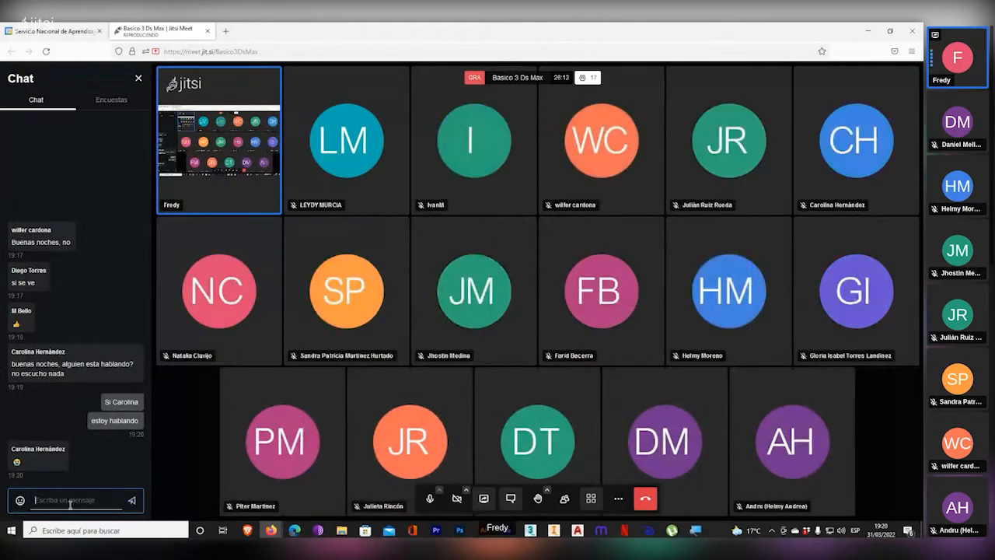
- Send the chat message "Ingresa de nuevo a ver si se resuelve"
{"action": "type", "text": "("}
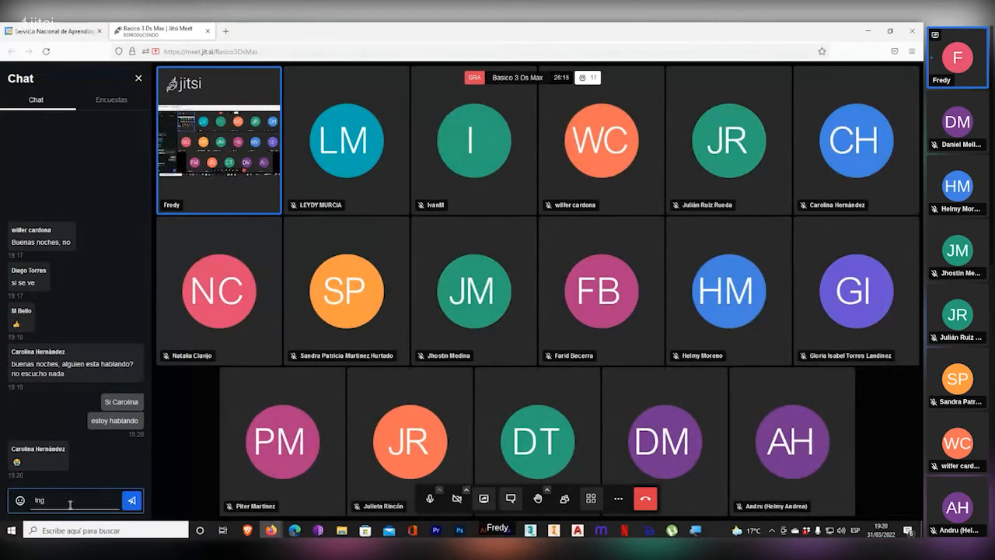
{"action": "type", "text": "ngresa de nuevo a ver si es"}
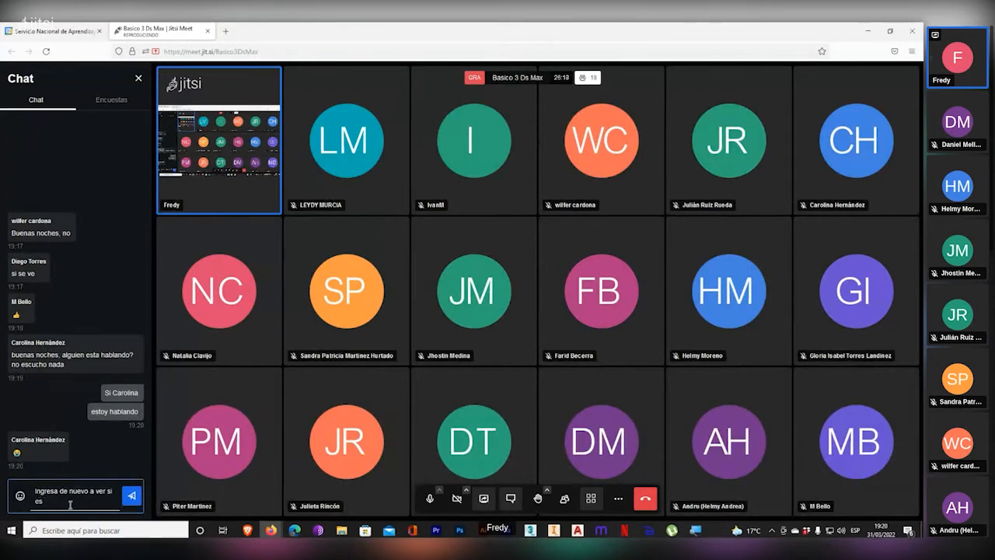
{"action": "key", "text": "BackSpace"}
{"action": "key", "text": "BackSpace"}
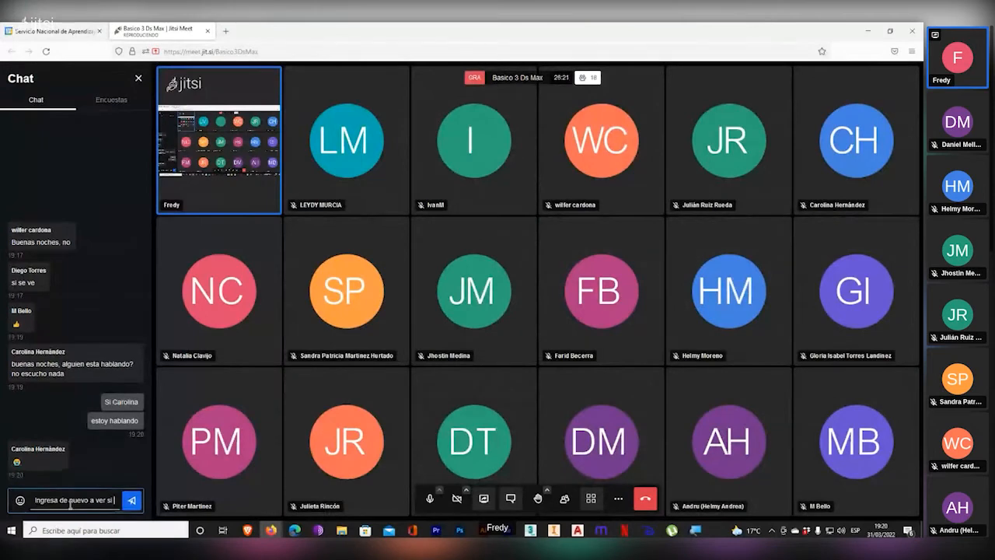
{"action": "type", "text": "se"}
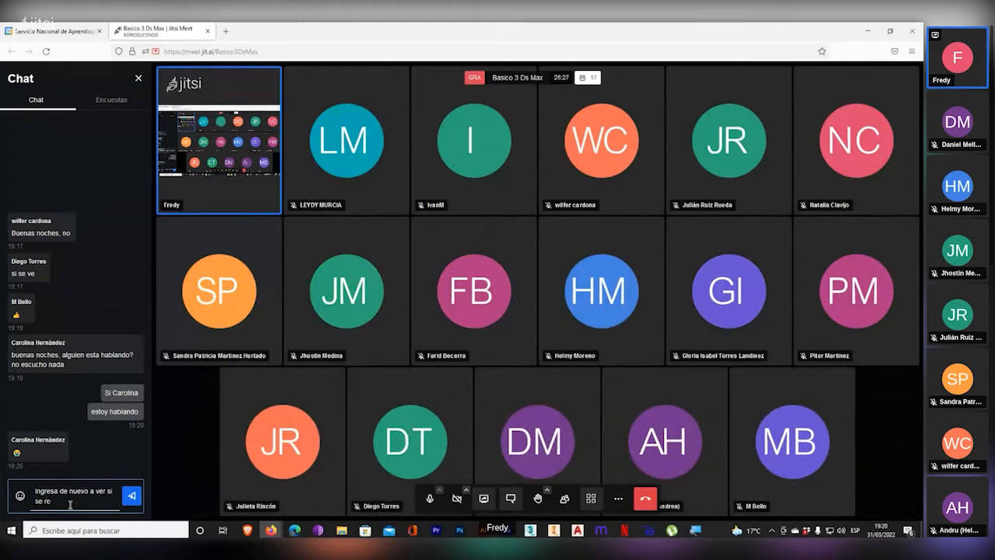
{"action": "type", "text": "resuelve"}
{"action": "key", "text": "Return"}
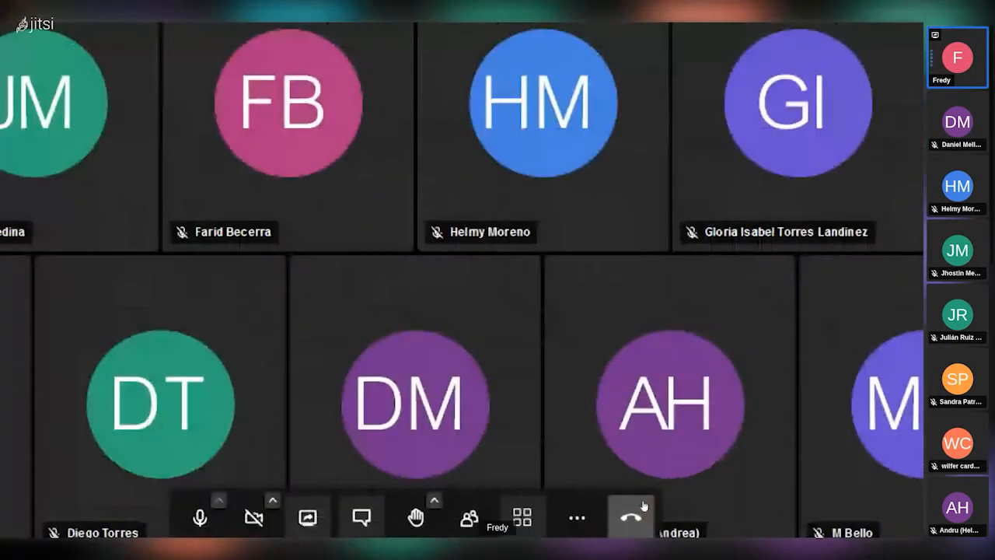
- Open the meeting settings, examine the microphone and camera devices, and accept the dialog
{"action": "left_click", "coordinate": [618, 498]}
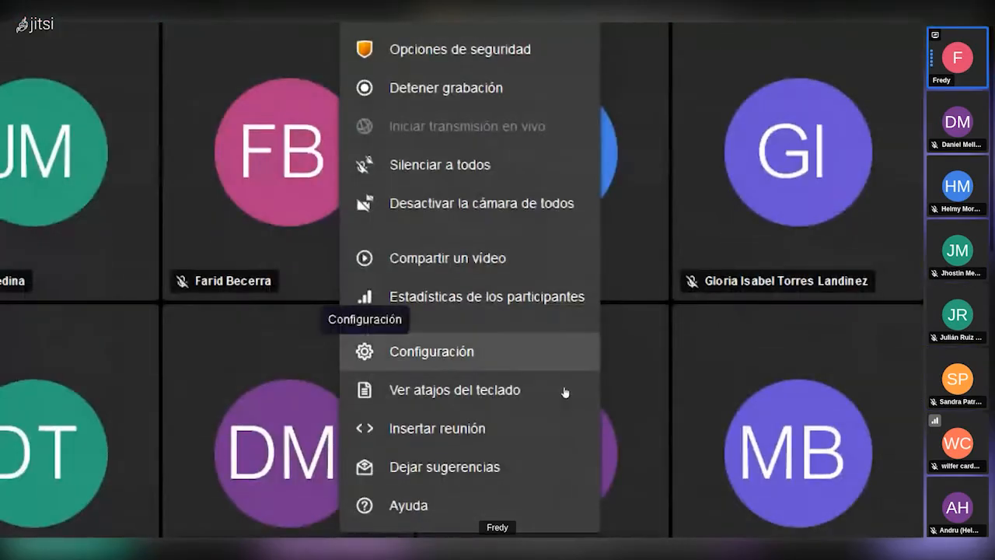
{"action": "left_click", "coordinate": [564, 388]}
{"action": "key", "text": "super+minus"}
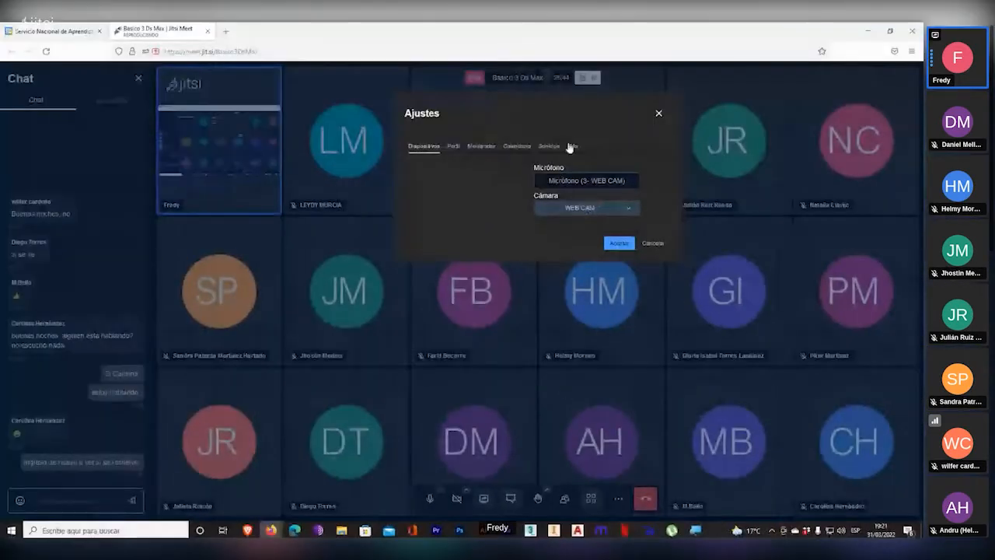
{"action": "key", "text": "super+plus"}
{"action": "key", "text": "super+plus"}
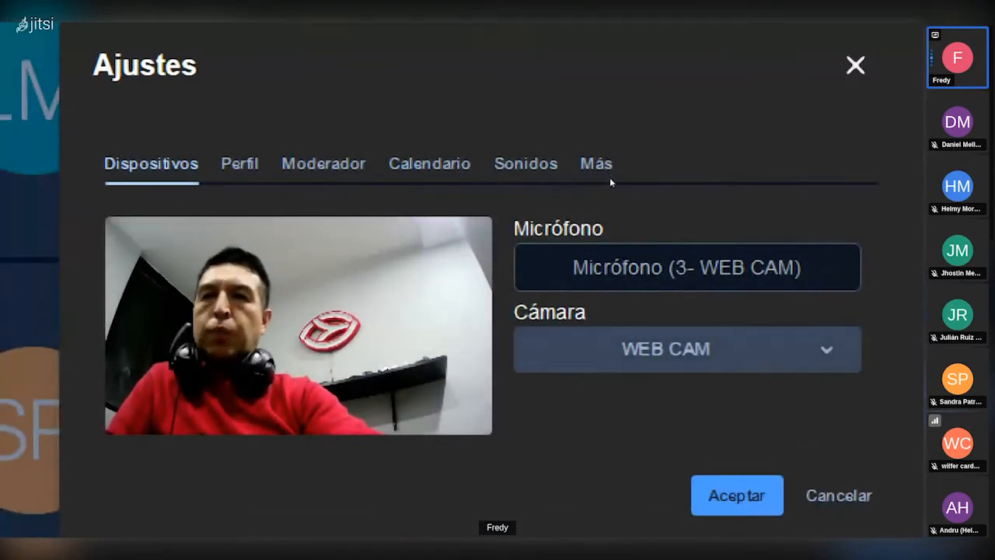
{"action": "scroll", "coordinate": [552, 235], "scroll_direction": "down", "scroll_amount": 1}
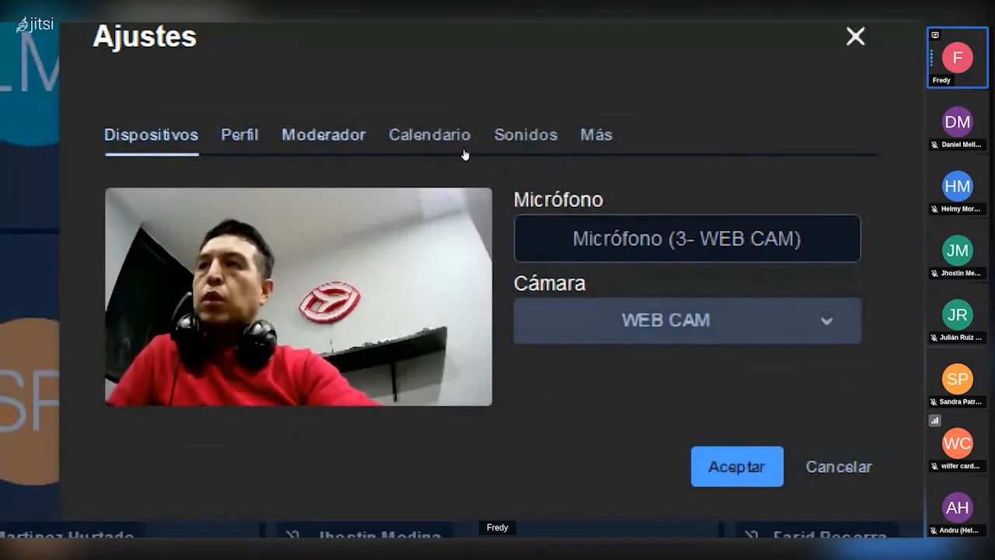
{"action": "scroll", "coordinate": [466, 154], "scroll_direction": "right", "scroll_amount": 2}
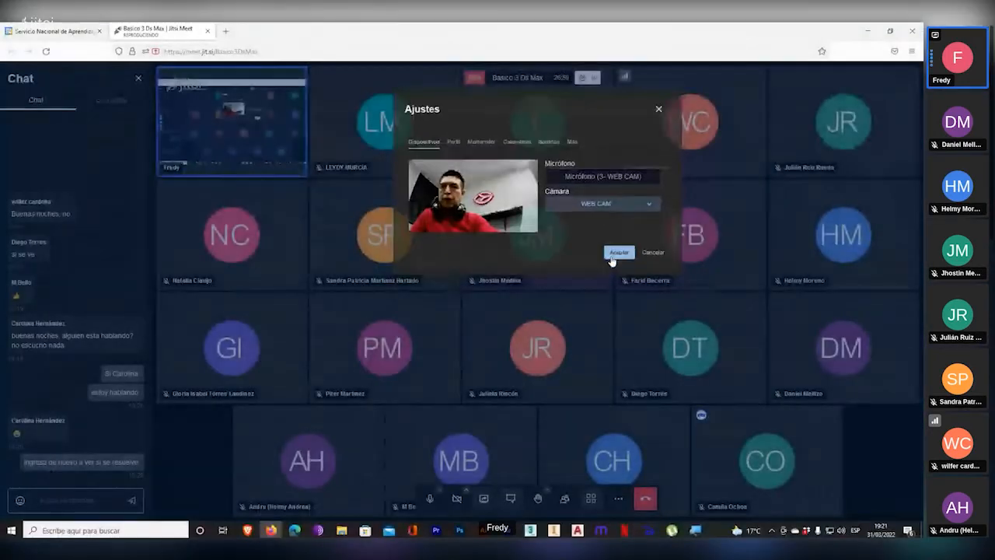
{"action": "left_click", "coordinate": [666, 466]}
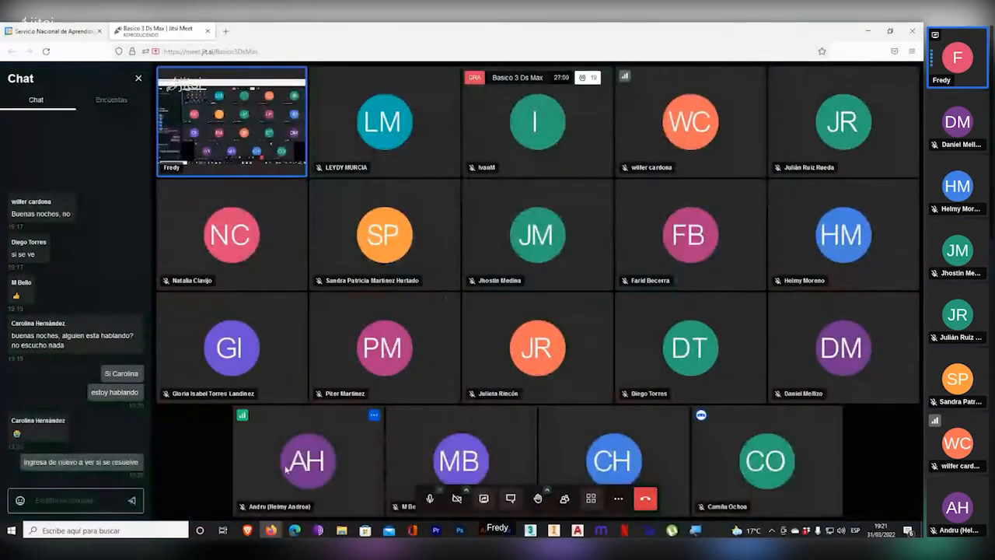
{"action": "left_click", "coordinate": [618, 504]}
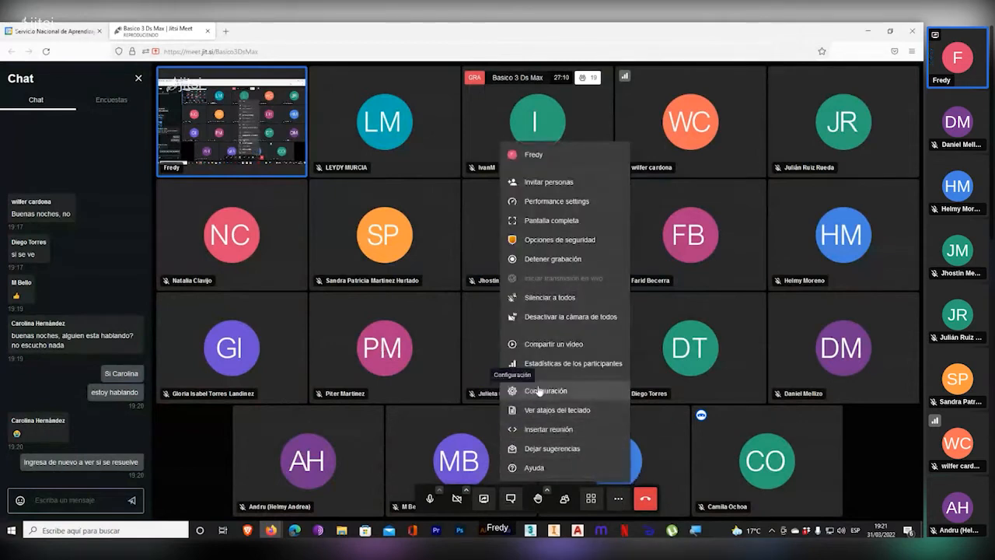
{"action": "left_click", "coordinate": [618, 499]}
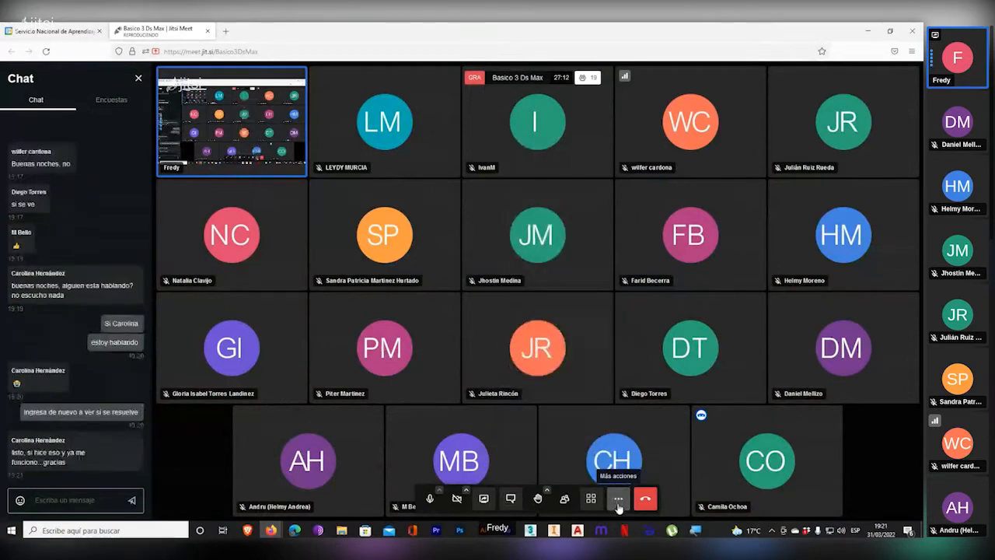
{"action": "left_click", "coordinate": [618, 498]}
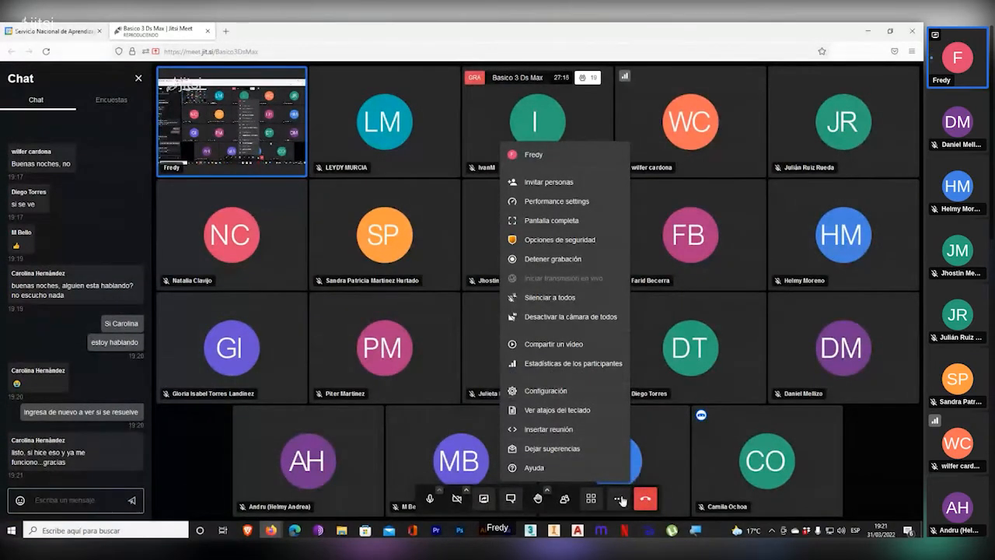
{"action": "left_click", "coordinate": [895, 483]}
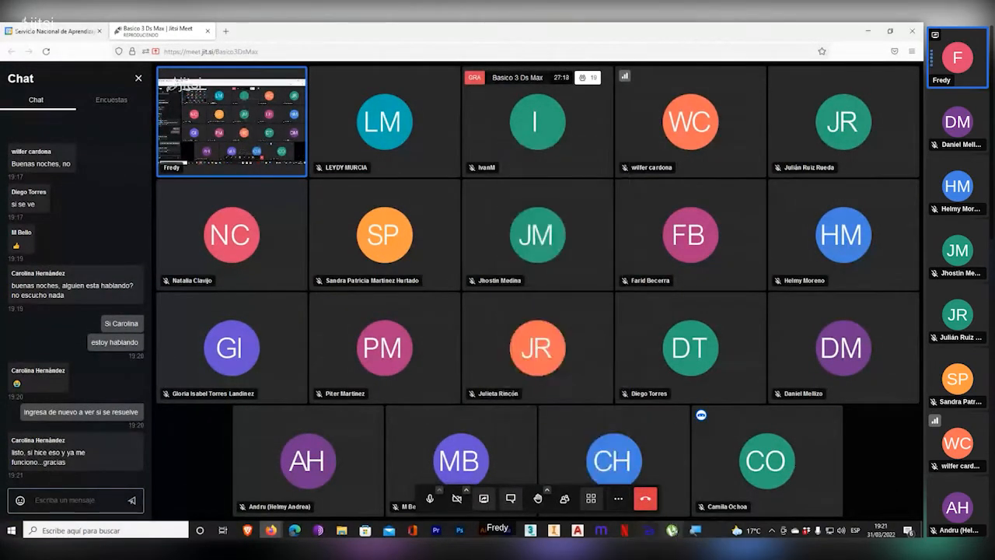
- Switch to 3ds Max and modify the cone to a height of about 65.8 cm and a base radius of about 5.7 cm
{"action": "left_click", "coordinate": [534, 532]}
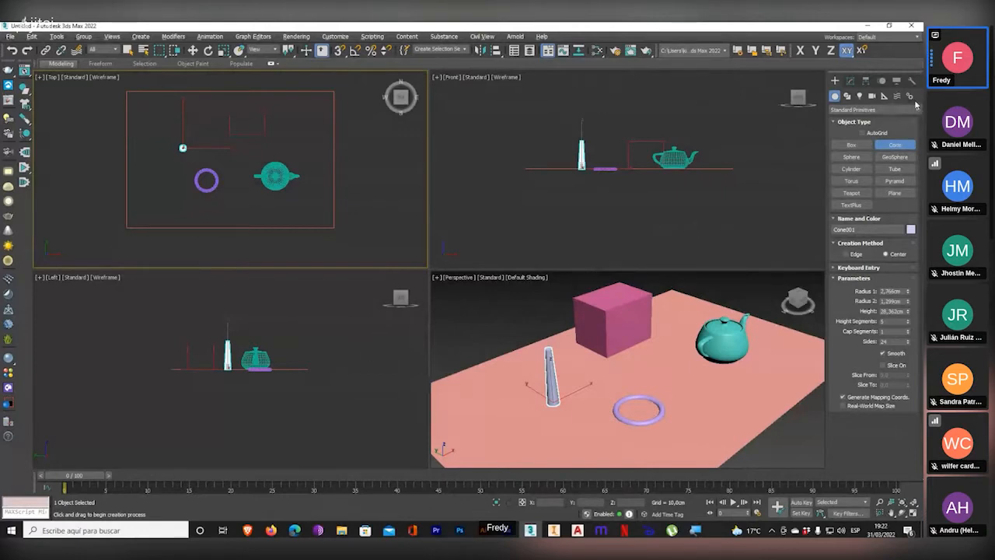
{"action": "key", "text": "ctrl+1"}
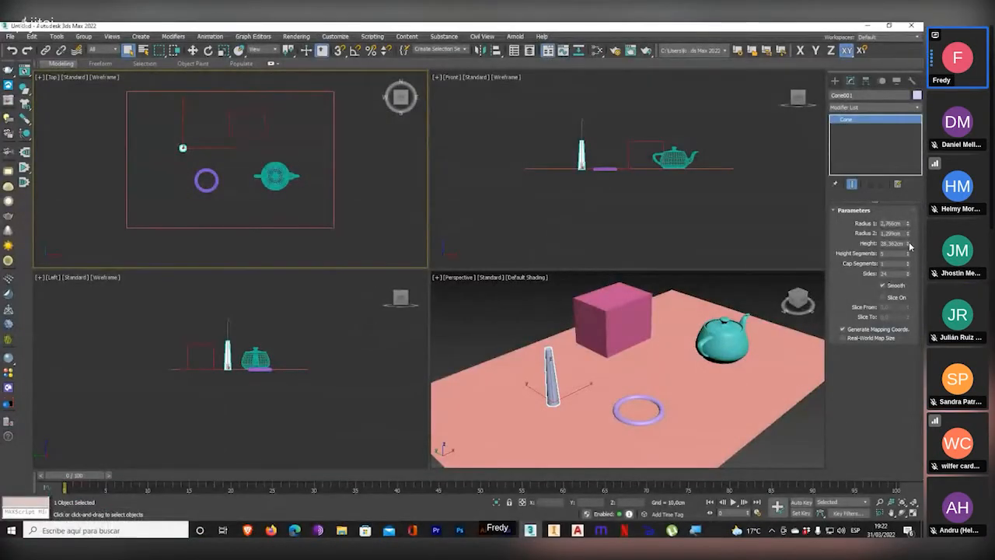
{"action": "left_click_drag", "start_coordinate": [909, 242], "coordinate": [909, 179]}
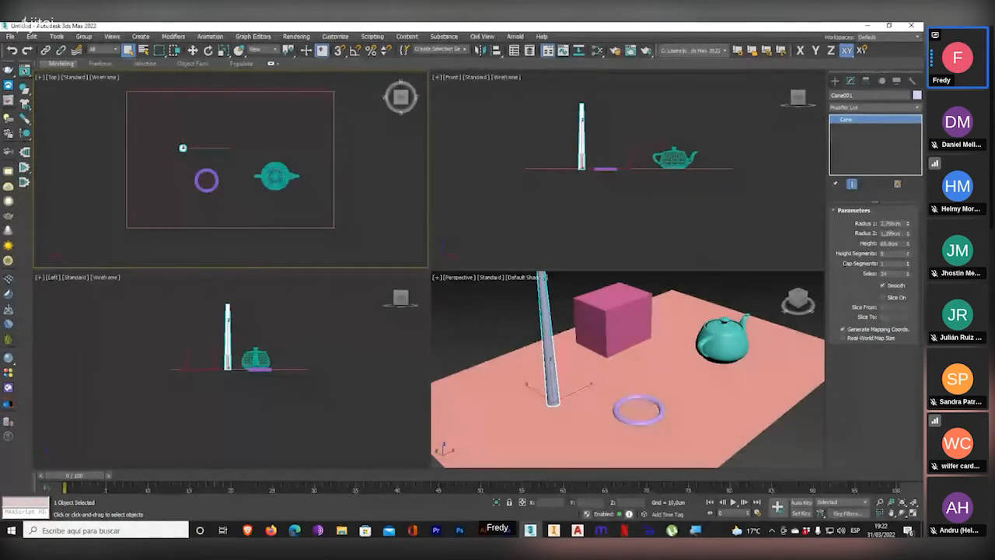
{"action": "left_click_drag", "start_coordinate": [907, 223], "coordinate": [900, 170]}
{"action": "left_click", "coordinate": [608, 339]}
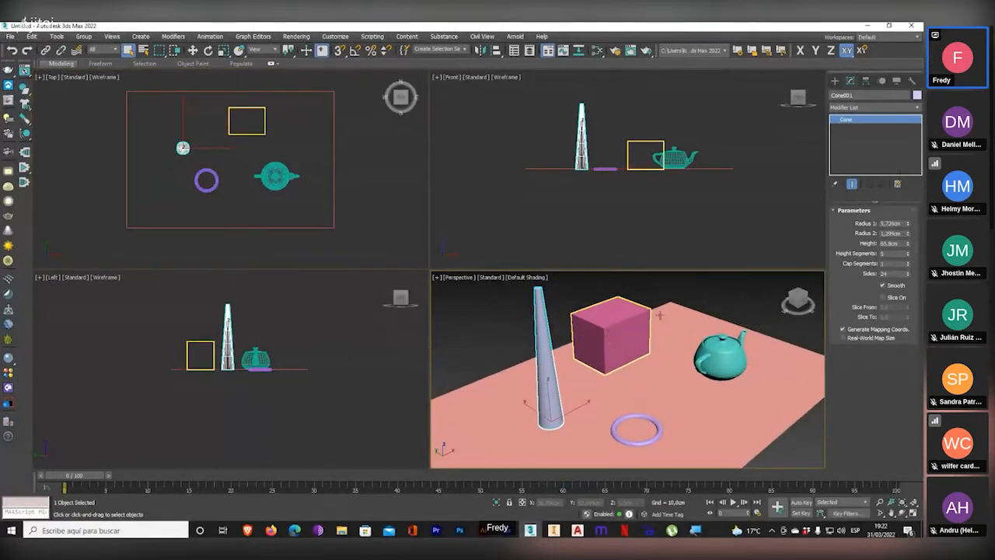
- Return to the standard primitives creation options and deselect the cone in the Top viewport
{"action": "left_click", "coordinate": [835, 80]}
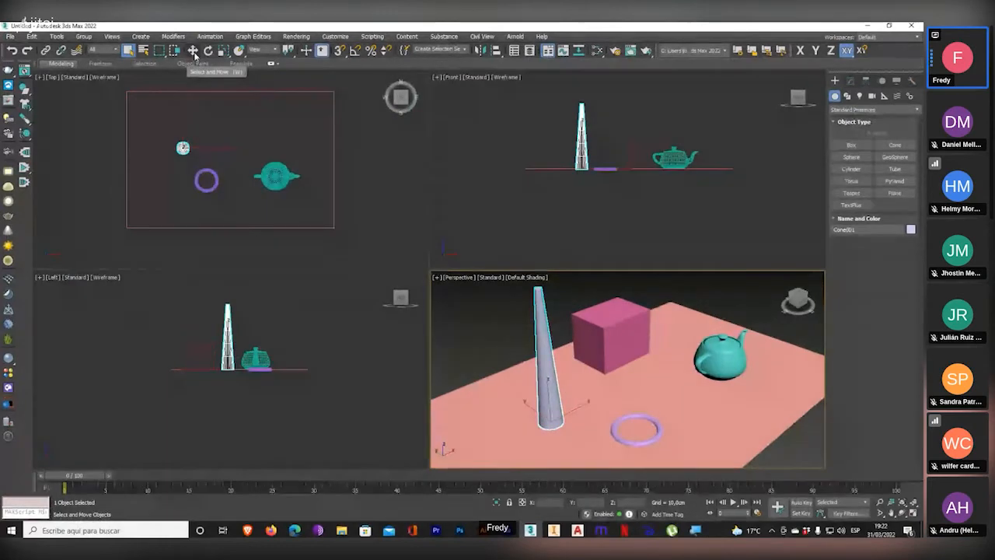
{"action": "left_click", "coordinate": [204, 115]}
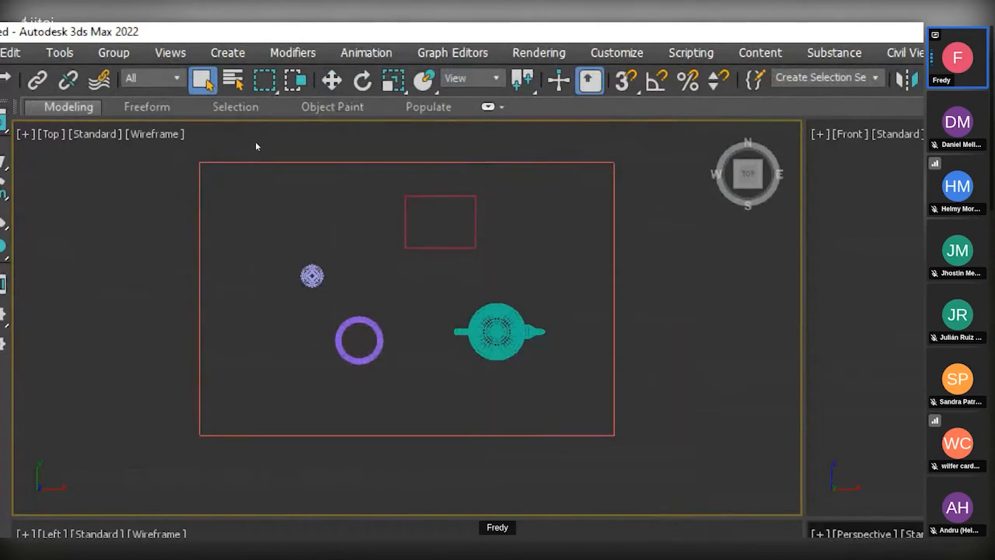
{"action": "scroll", "coordinate": [253, 147], "scroll_direction": "up", "scroll_amount": 2}
{"action": "scroll", "coordinate": [375, 282], "scroll_direction": "down", "scroll_amount": 2}
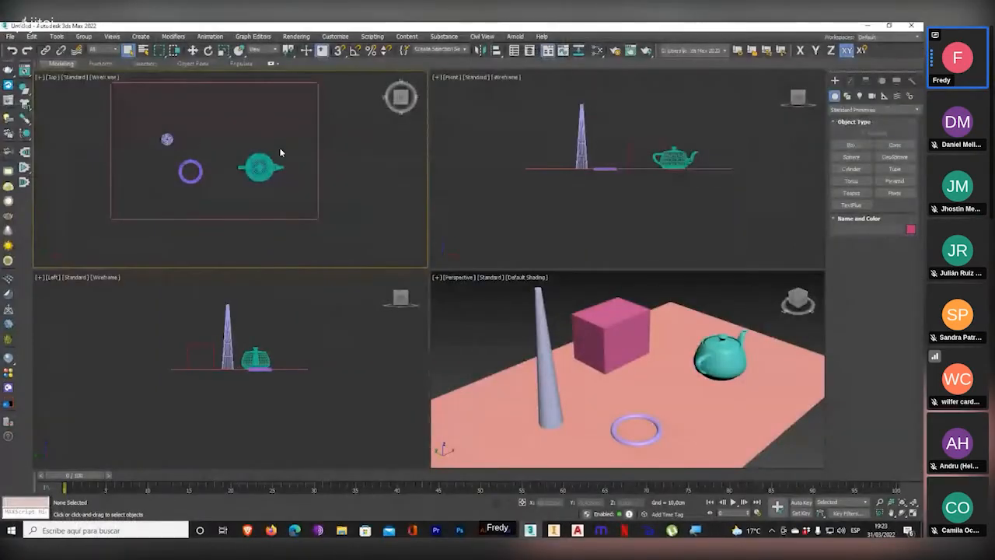
- Select the cone, box, teapot and plane one after another in the Perspective viewport, and finally clear the selection
{"action": "left_click", "coordinate": [547, 329]}
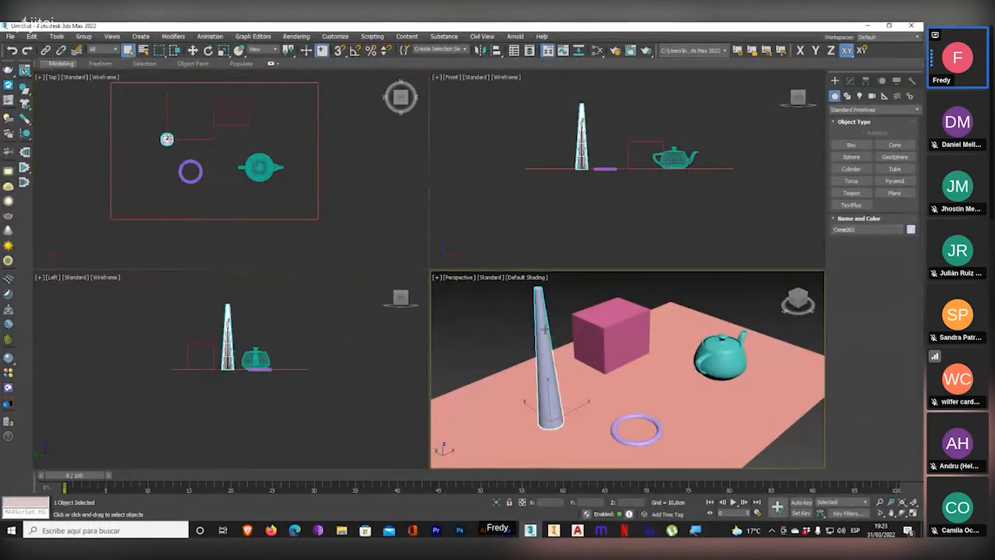
{"action": "left_click", "coordinate": [619, 321]}
{"action": "left_click", "coordinate": [550, 343]}
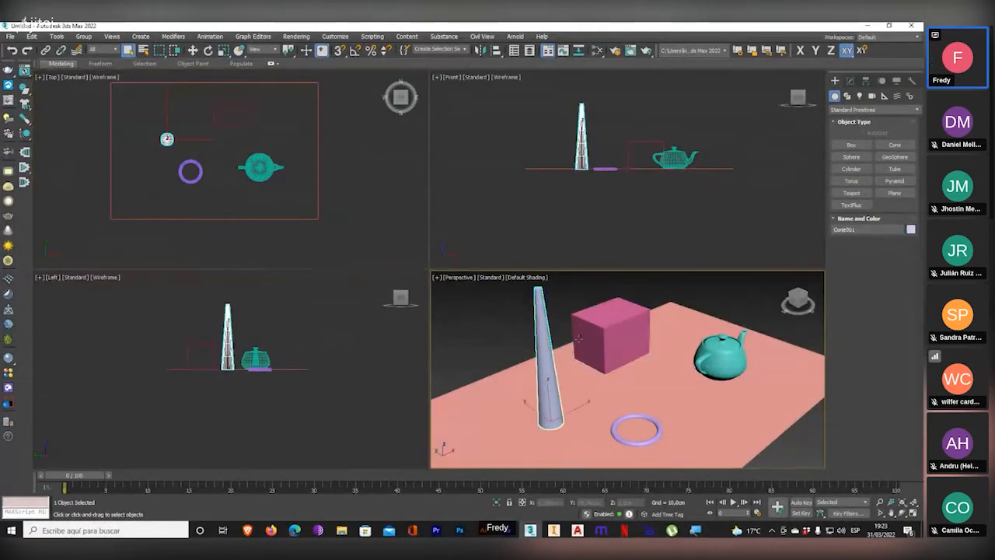
{"action": "left_click", "coordinate": [605, 327]}
{"action": "left_click", "coordinate": [719, 353]}
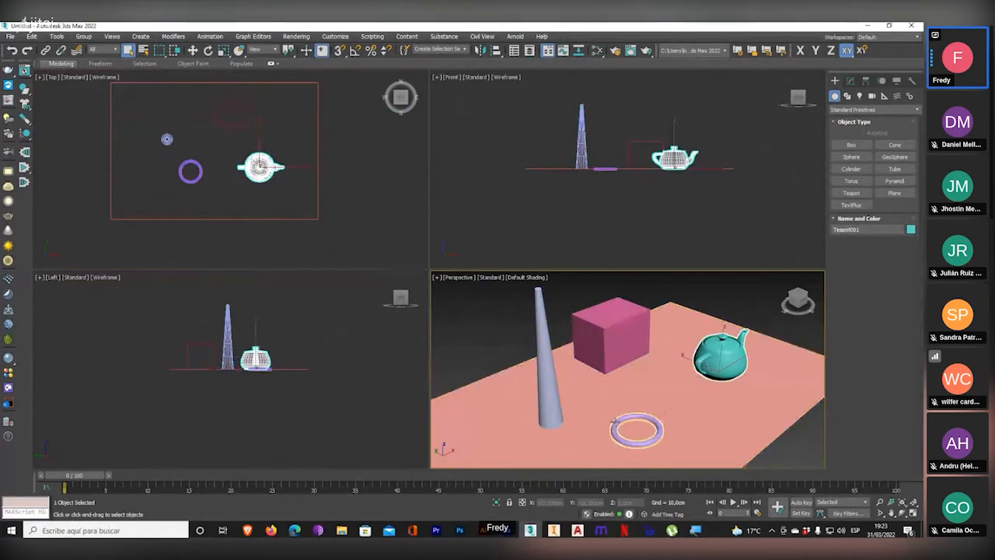
{"action": "left_click", "coordinate": [636, 430]}
{"action": "left_click", "coordinate": [272, 226]}
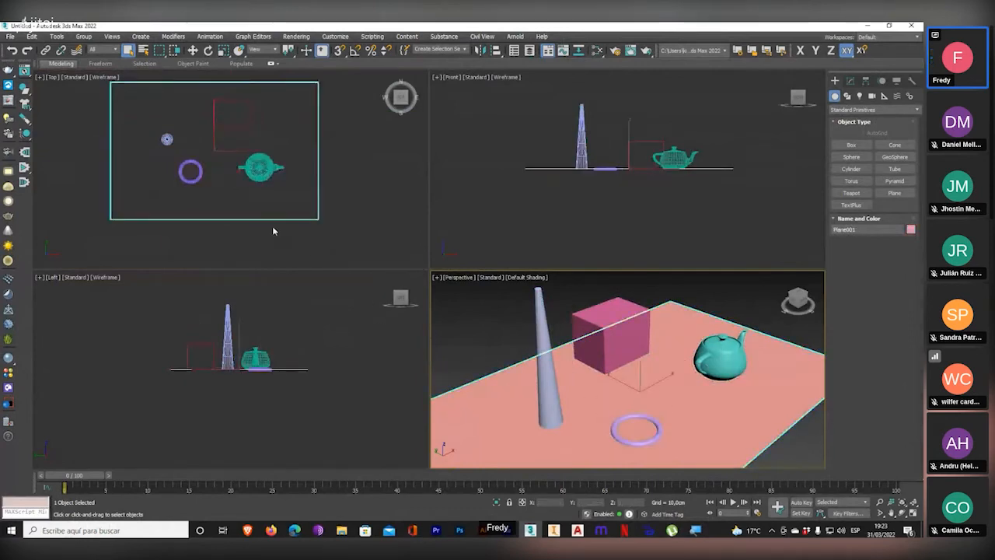
- Center the plane in the Top viewport and maximize that viewport
{"action": "middle_click_drag", "start_coordinate": [228, 178], "coordinate": [253, 192]}
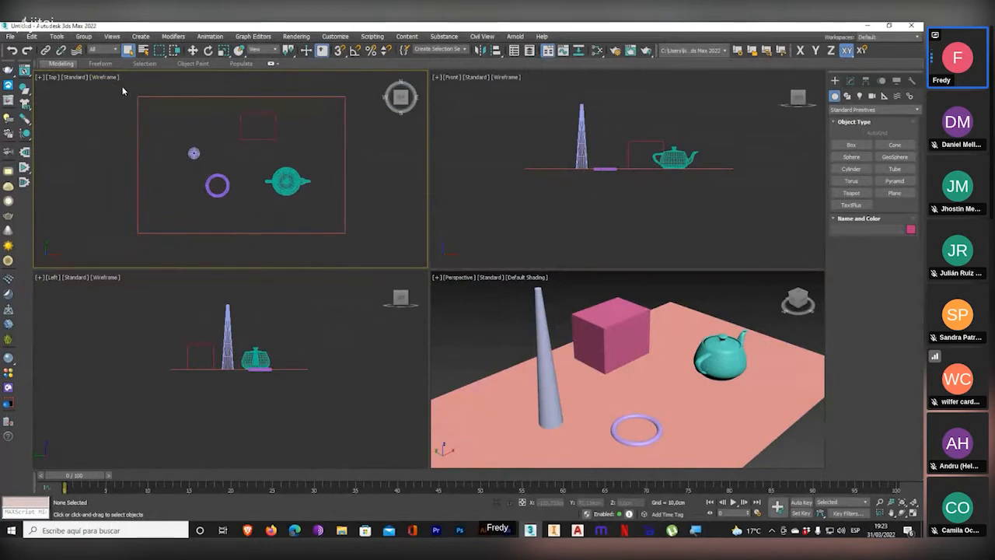
{"action": "left_click", "coordinate": [914, 515]}
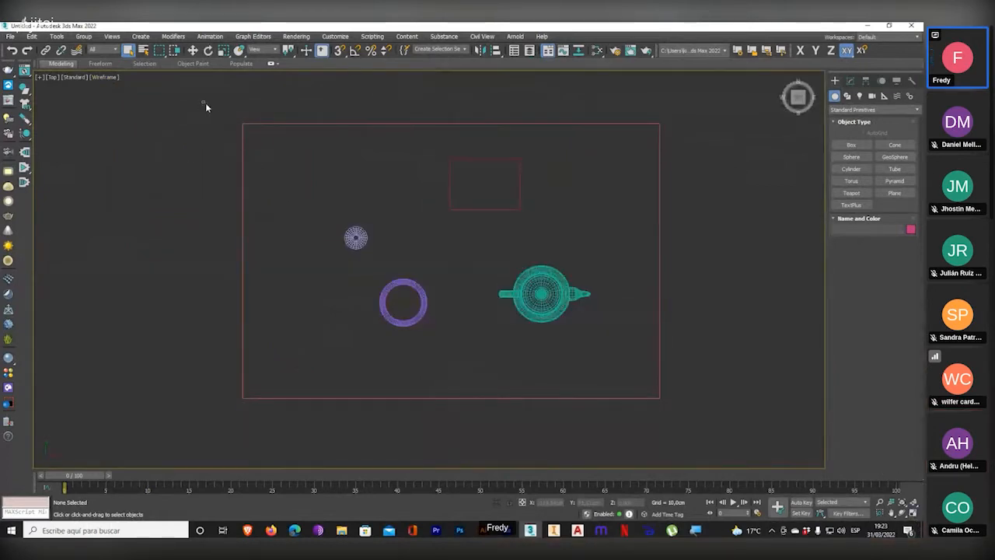
- Select all the objects, including the plane, in the Top viewport with a rectangular crossing region that only partly covers the plane
{"action": "left_click_drag", "start_coordinate": [202, 101], "coordinate": [231, 180]}
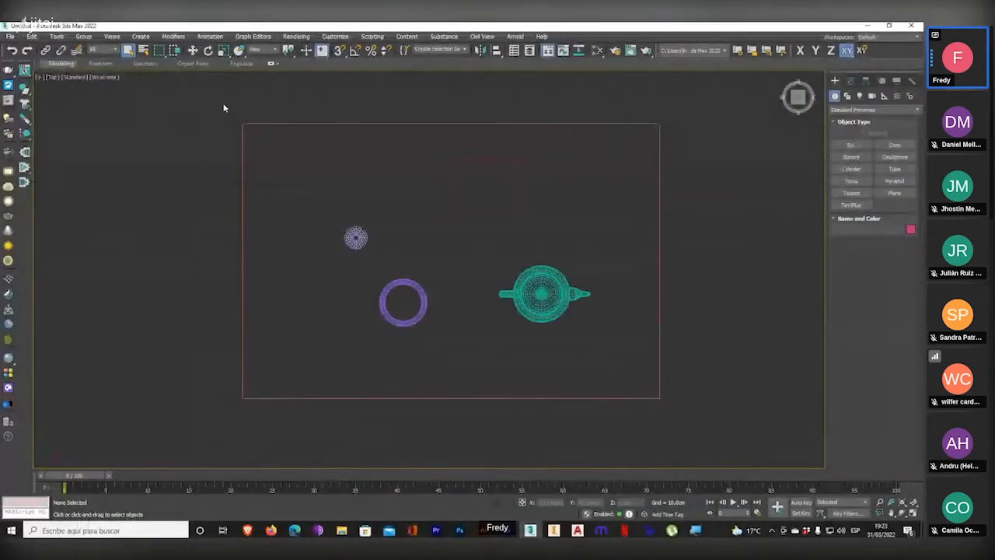
{"action": "left_click_drag", "start_coordinate": [223, 102], "coordinate": [614, 348]}
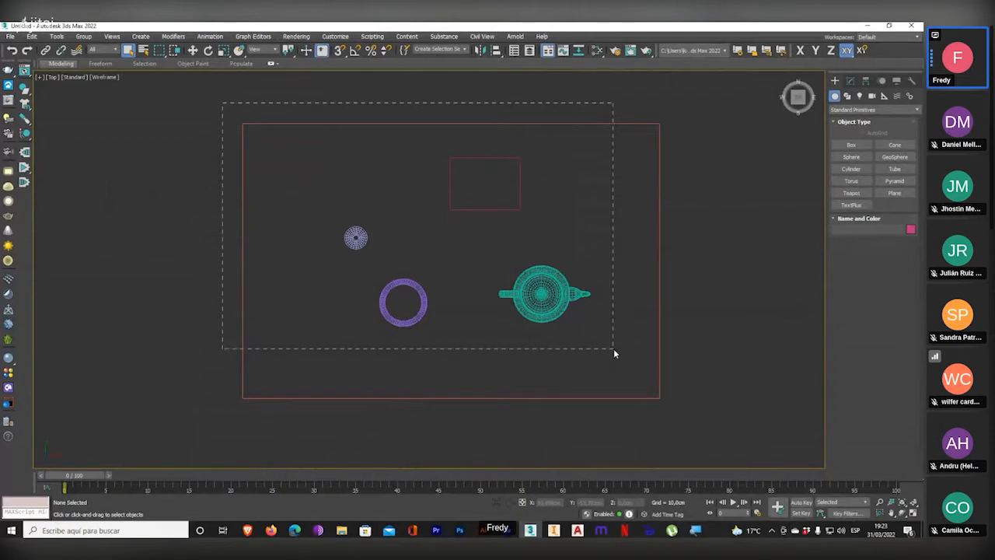
{"action": "left_click_drag", "start_coordinate": [614, 353], "coordinate": [613, 357]}
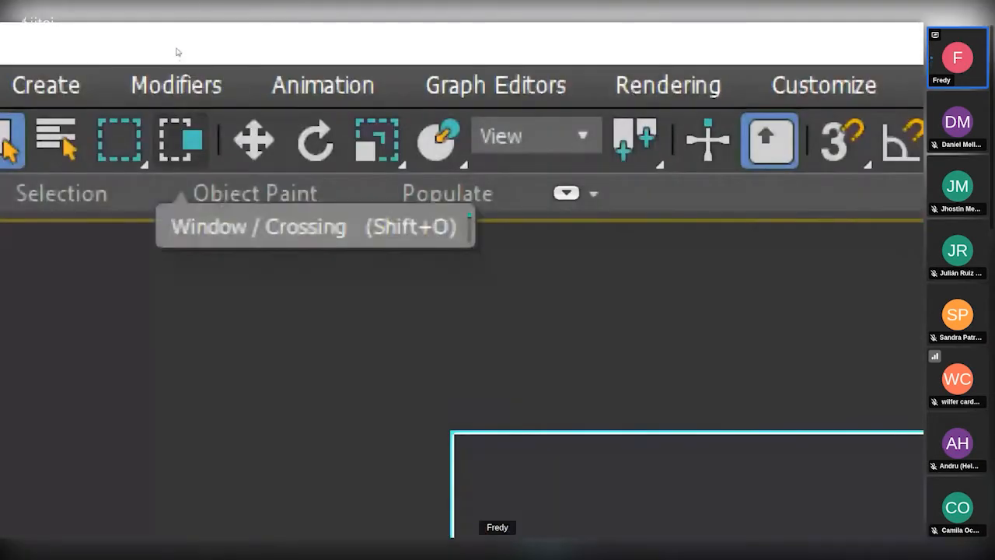
- Turn on window selection mode and region-select the box, cone, torus and teapot, leaving the plane only partly enclosed
{"action": "left_click", "coordinate": [174, 50]}
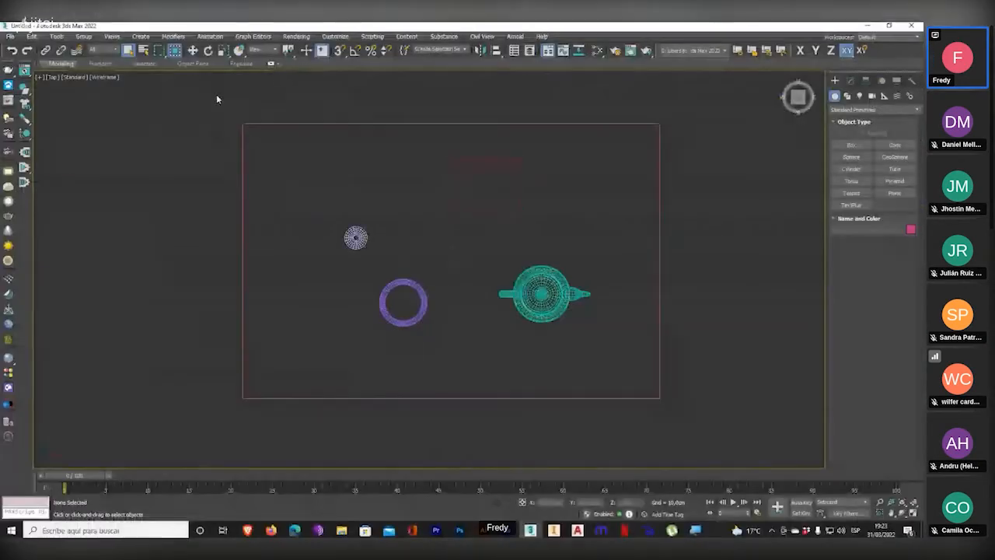
{"action": "left_click_drag", "start_coordinate": [216, 94], "coordinate": [628, 371]}
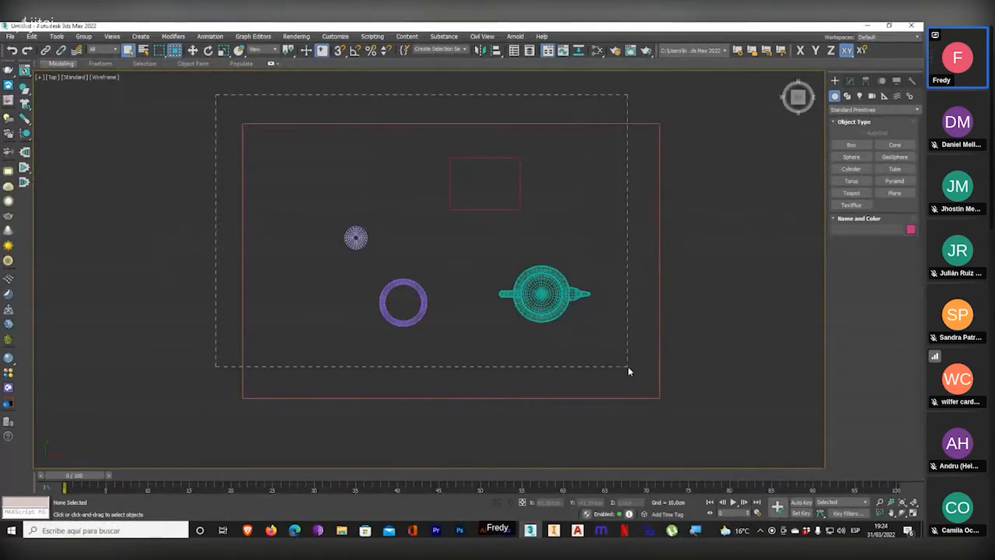
{"action": "left_click_drag", "start_coordinate": [629, 371], "coordinate": [630, 370]}
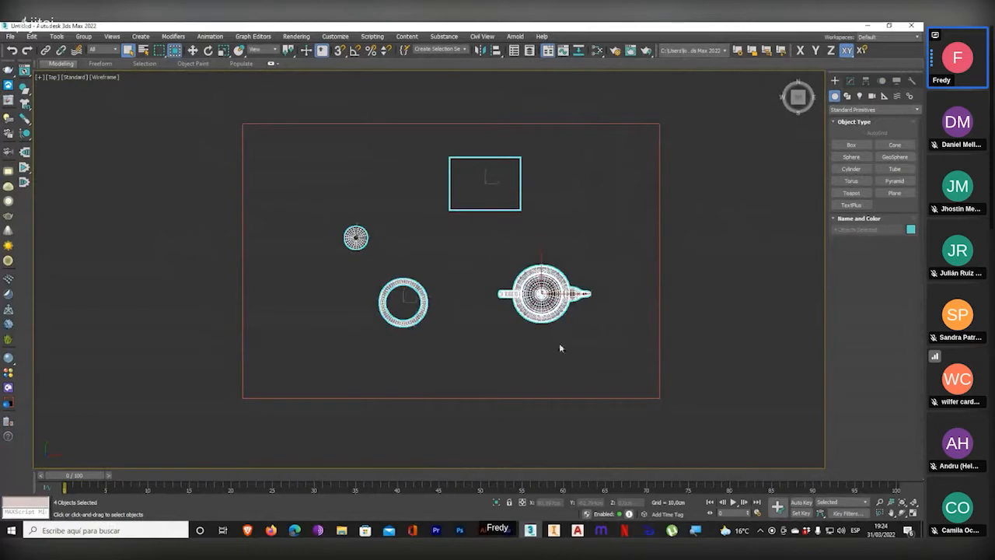
{"action": "left_click_drag", "start_coordinate": [273, 88], "coordinate": [640, 370]}
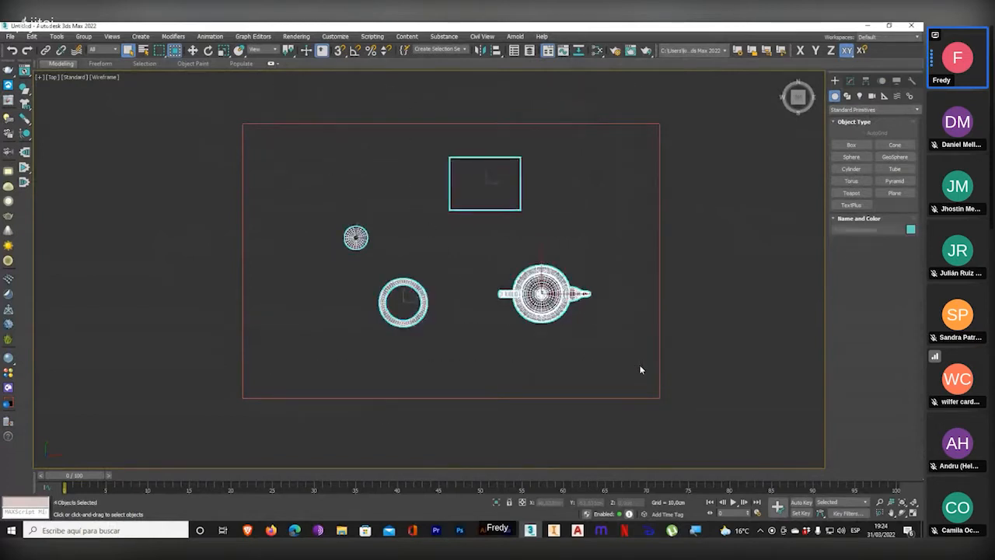
- Return to crossing selection mode and region-select all the objects together with the plane
{"action": "left_click", "coordinate": [175, 51]}
{"action": "left_click_drag", "start_coordinate": [286, 91], "coordinate": [632, 377]}
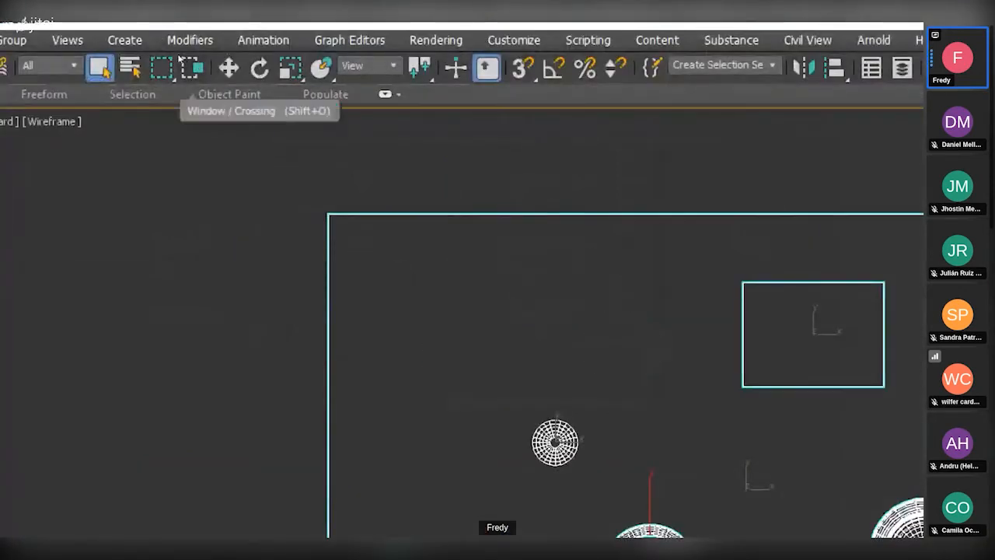
{"action": "left_click", "coordinate": [179, 59]}
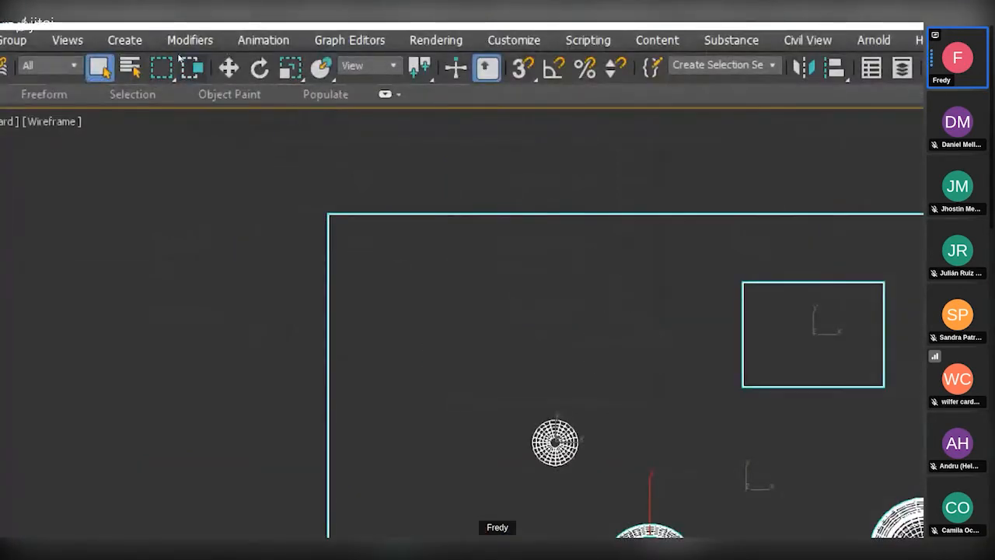
{"action": "left_click", "coordinate": [178, 59]}
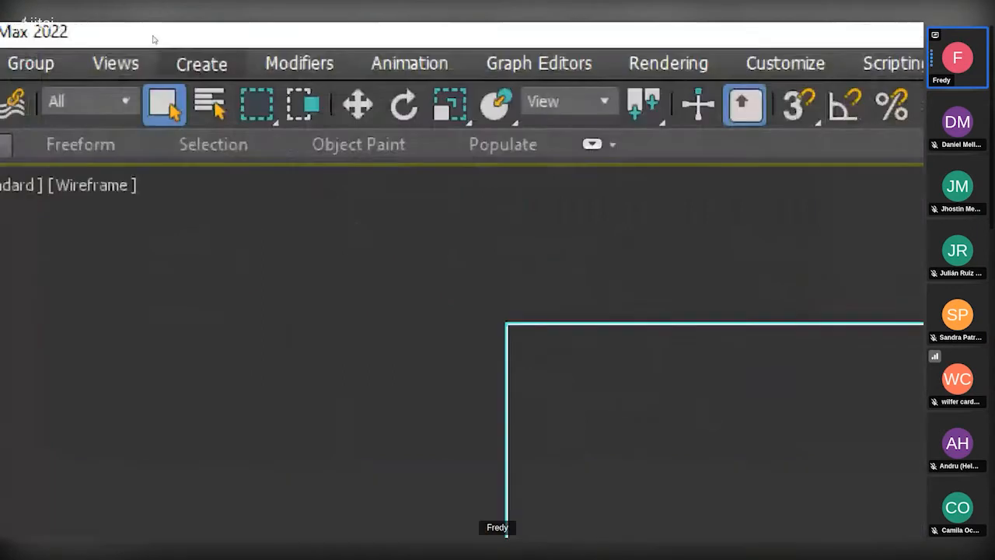
- Set the selection region to circular and select different groups of objects with circles drawn across the Top viewport
{"action": "left_click", "coordinate": [159, 49]}
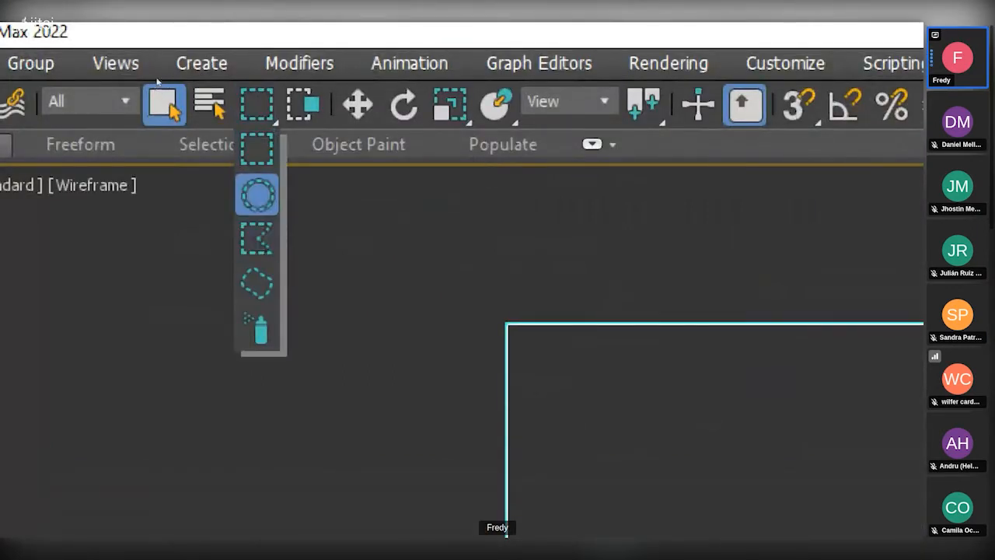
{"action": "left_click", "coordinate": [257, 194]}
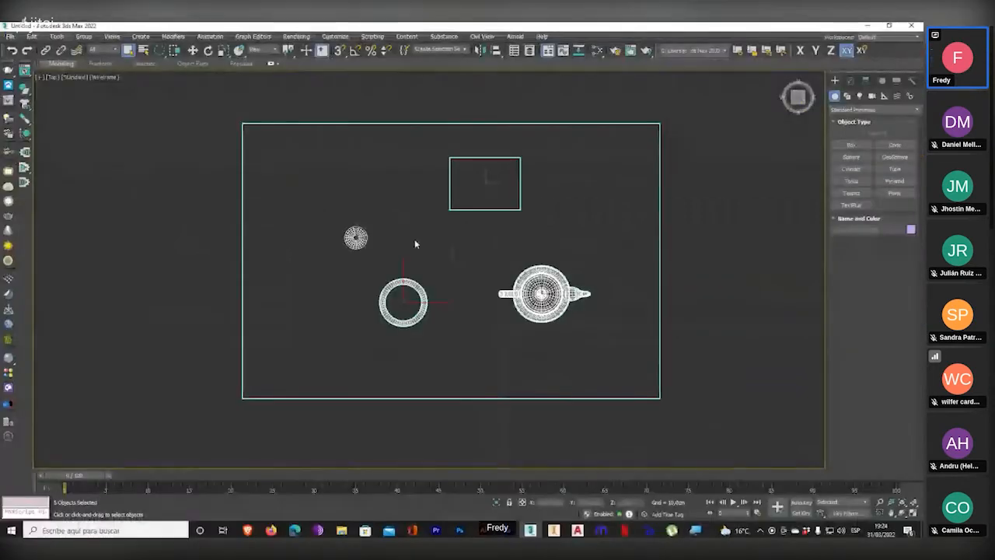
{"action": "left_click_drag", "start_coordinate": [420, 246], "coordinate": [486, 212]}
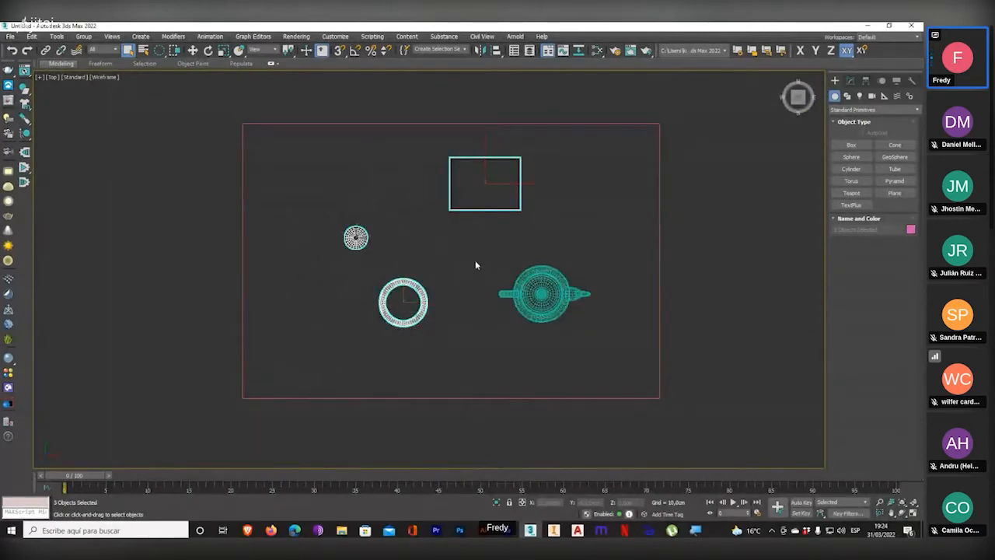
{"action": "left_click_drag", "start_coordinate": [475, 264], "coordinate": [542, 185]}
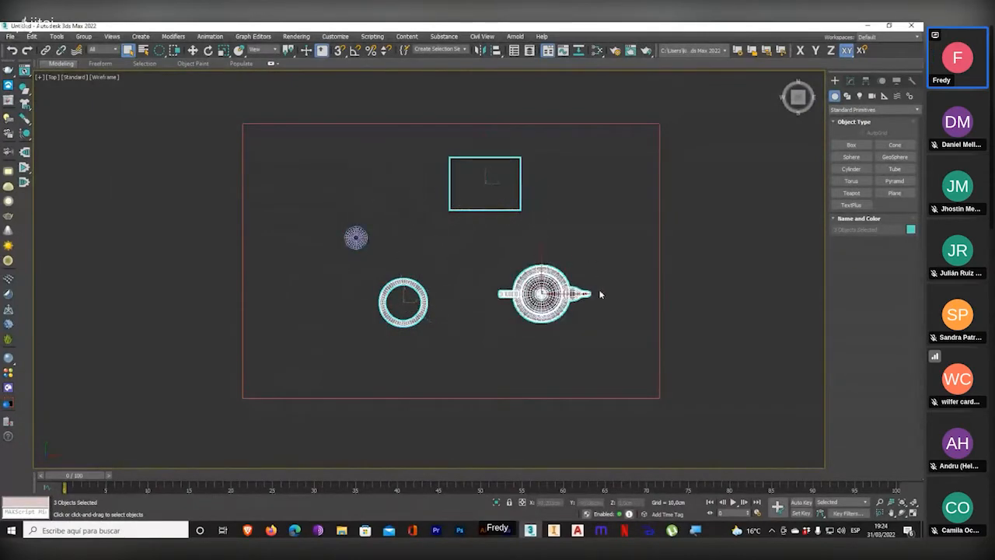
{"action": "left_click_drag", "start_coordinate": [524, 389], "coordinate": [524, 238]}
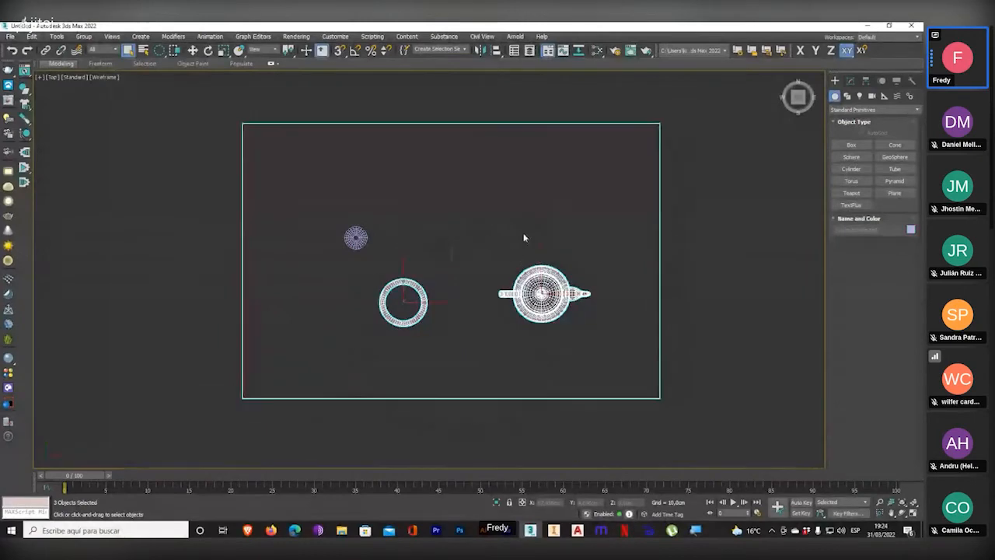
{"action": "left_click_drag", "start_coordinate": [355, 237], "coordinate": [417, 233]}
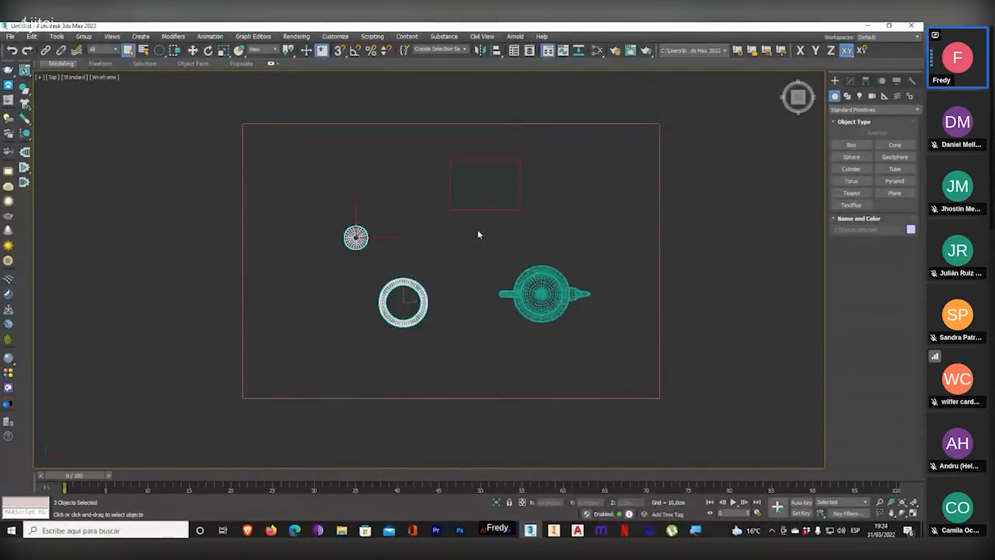
{"action": "left_click_drag", "start_coordinate": [478, 234], "coordinate": [539, 191]}
{"action": "left_click_drag", "start_coordinate": [427, 233], "coordinate": [468, 194]}
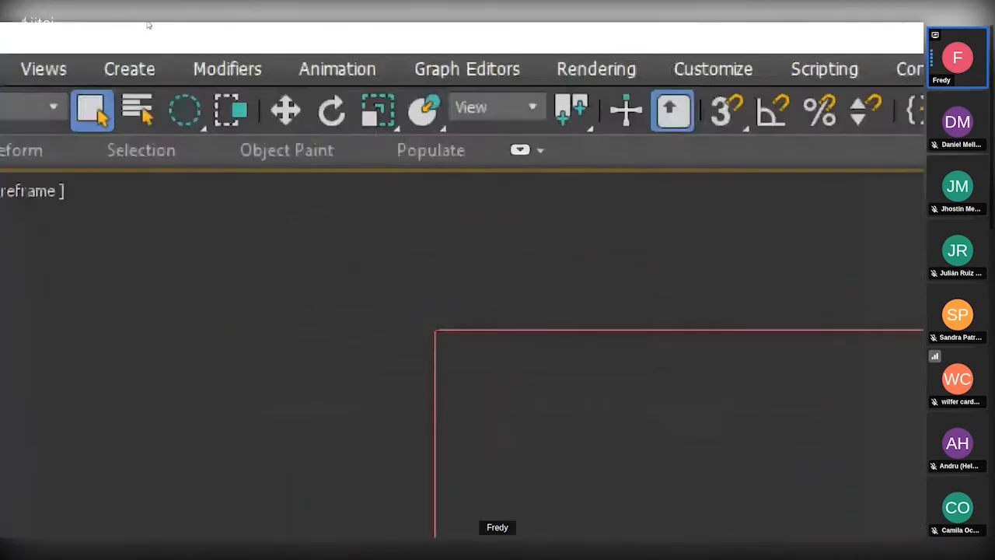
- Set the selection region to Fence and select the box by outlining it with a closed polygon
{"action": "left_click", "coordinate": [184, 109]}
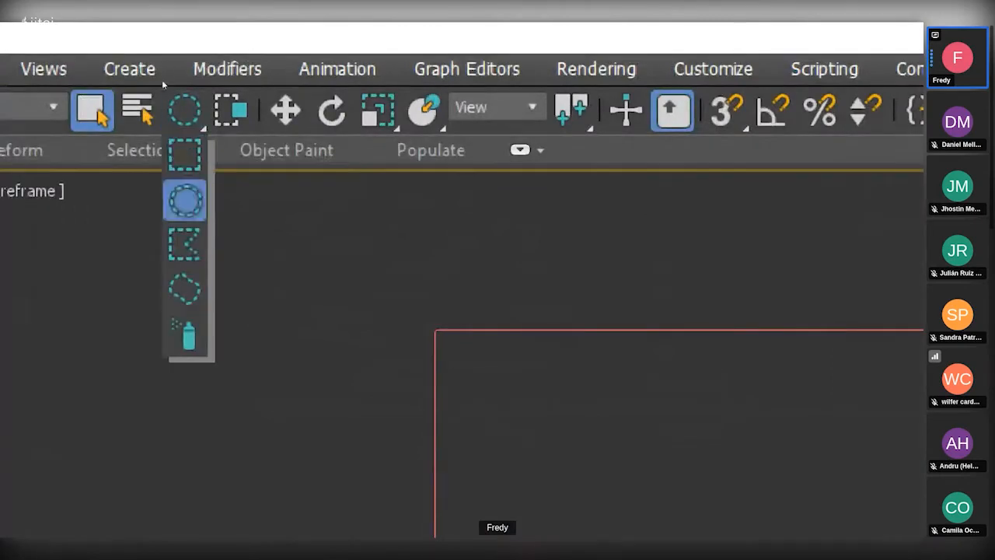
{"action": "left_click", "coordinate": [185, 245]}
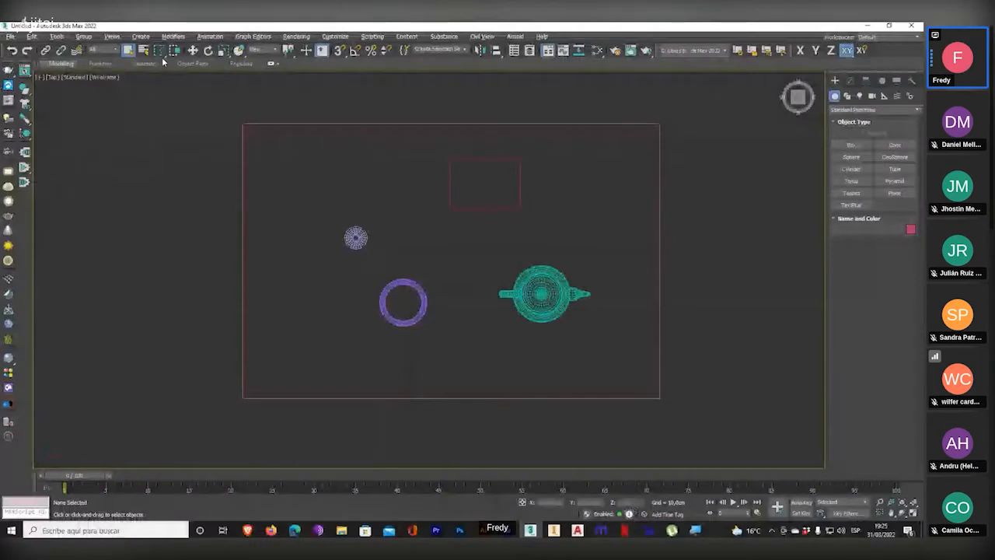
{"action": "left_click_drag", "start_coordinate": [366, 206], "coordinate": [437, 268]}
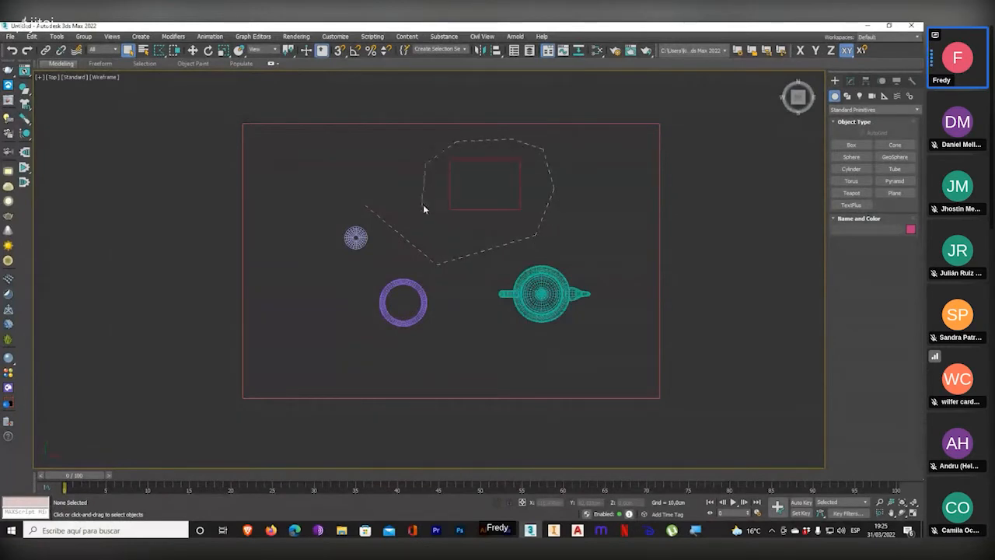
{"action": "left_click", "coordinate": [366, 206]}
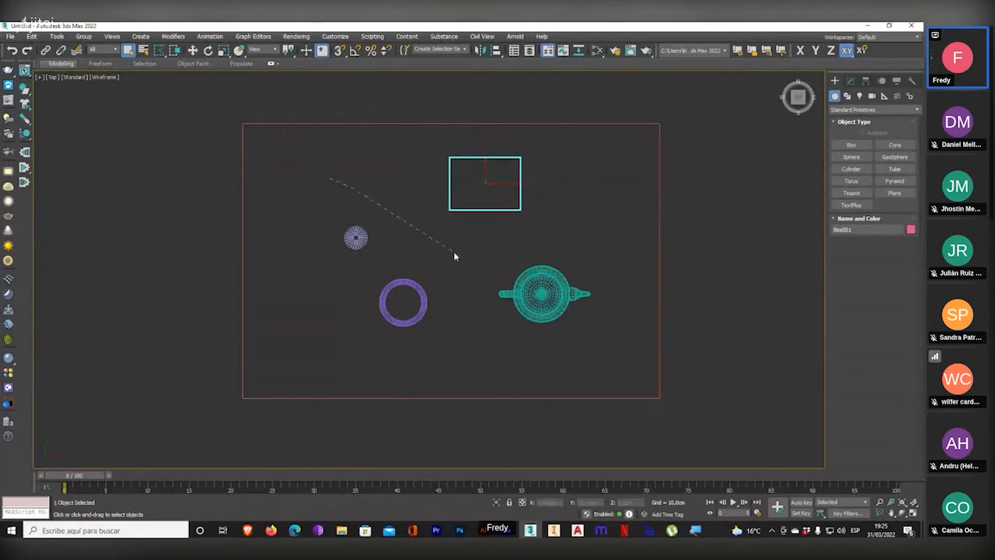
- Select the cone and torus together with a closed fence polygon, and clear the selection
{"action": "left_click", "coordinate": [466, 324]}
{"action": "left_click", "coordinate": [347, 357]}
{"action": "left_click", "coordinate": [318, 277]}
{"action": "left_click", "coordinate": [321, 192]}
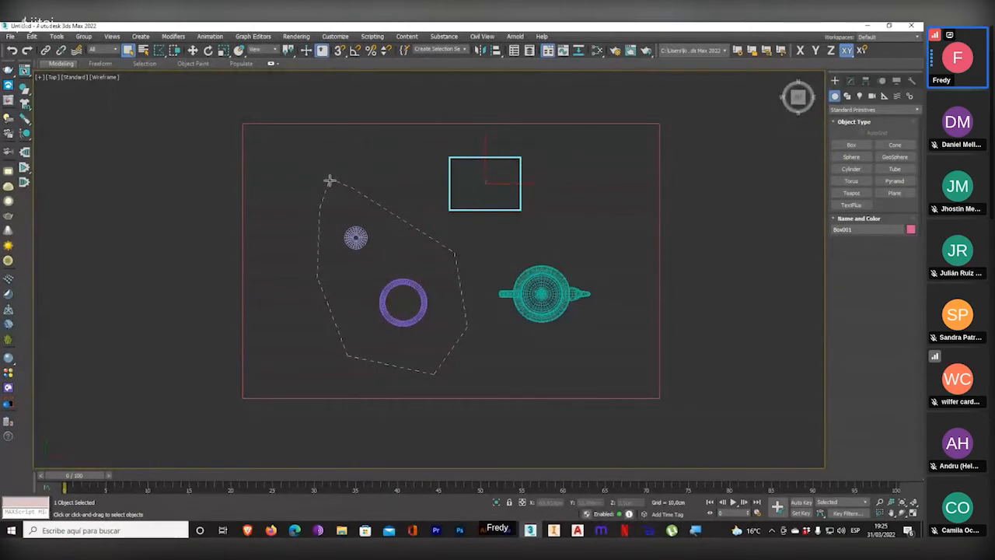
{"action": "left_click", "coordinate": [330, 183]}
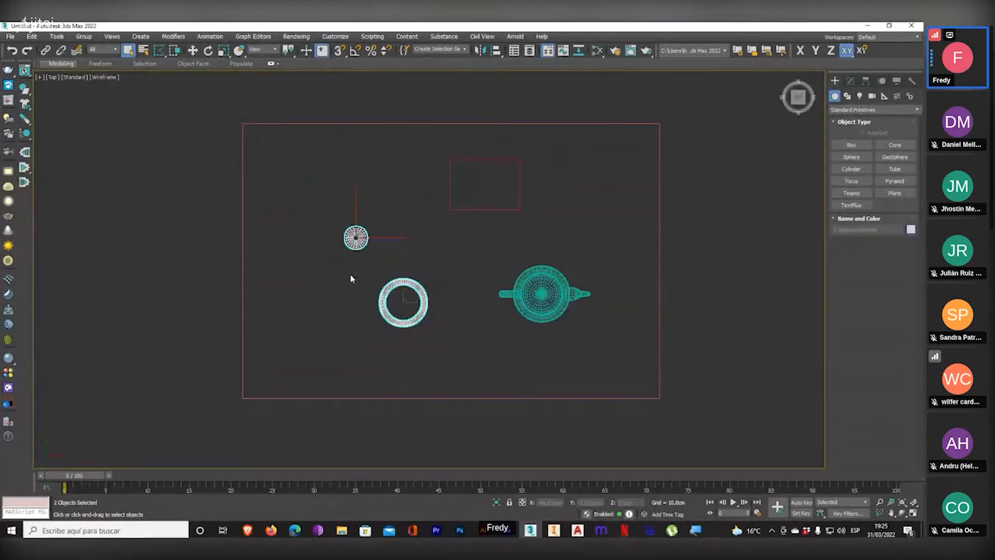
{"action": "left_click", "coordinate": [344, 304]}
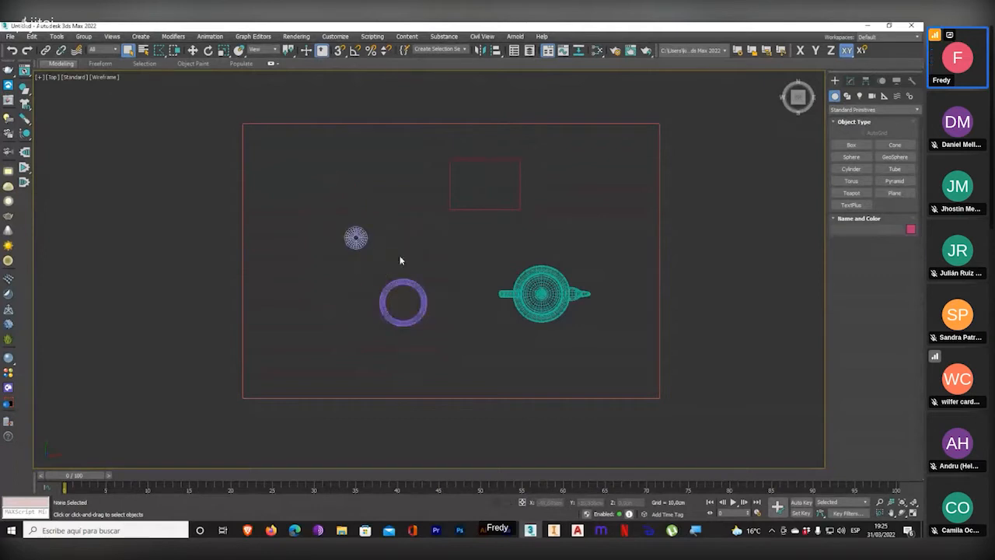
- Select only the torus by enclosing it in a fence polygon, and deselect it
{"action": "left_click_drag", "start_coordinate": [362, 290], "coordinate": [420, 248]}
{"action": "left_click", "coordinate": [467, 374]}
{"action": "left_click", "coordinate": [355, 366]}
{"action": "left_click", "coordinate": [303, 297]}
{"action": "left_click", "coordinate": [359, 290]}
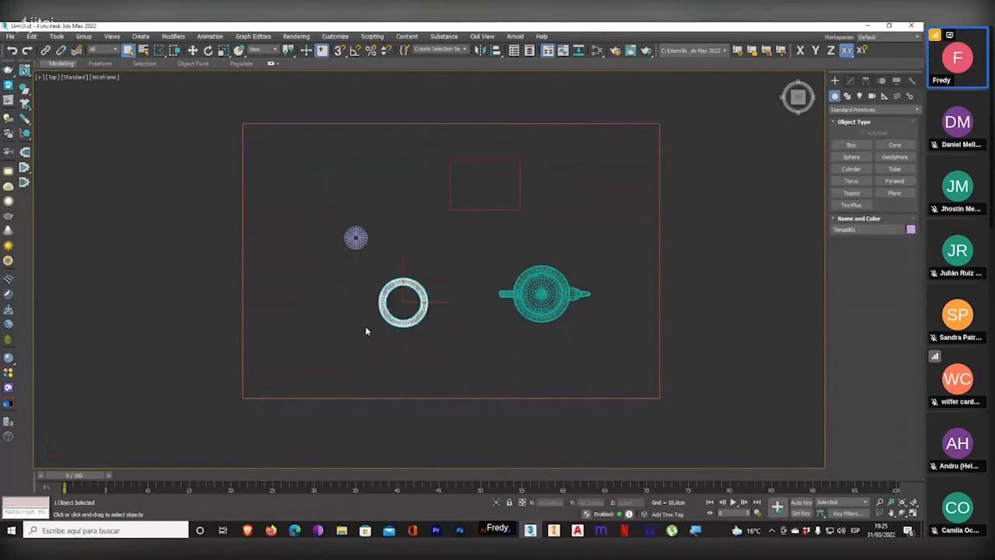
{"action": "left_click", "coordinate": [350, 285]}
- Set the selection region to Lasso and select the box with a freehand outline
{"action": "left_click", "coordinate": [159, 50]}
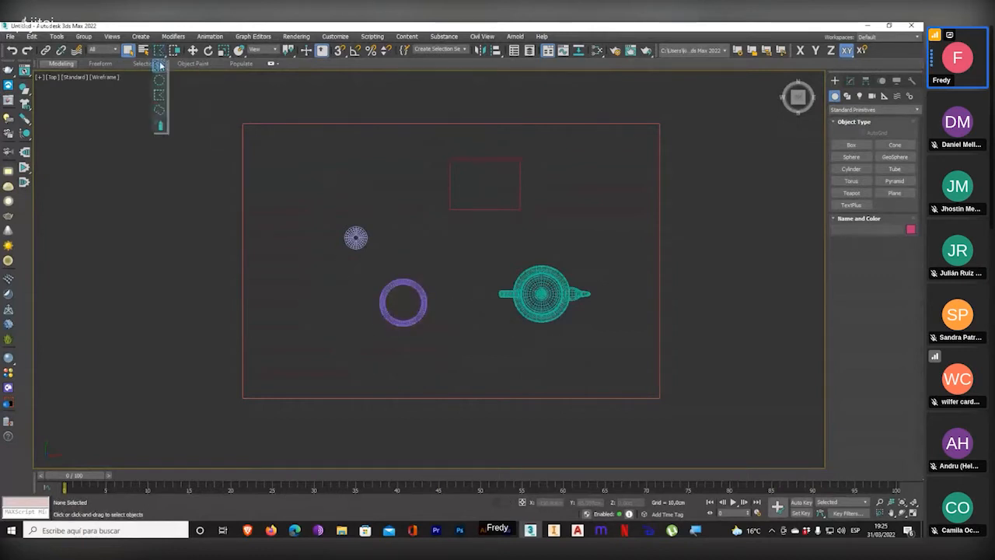
{"action": "left_click_drag", "start_coordinate": [161, 66], "coordinate": [165, 110]}
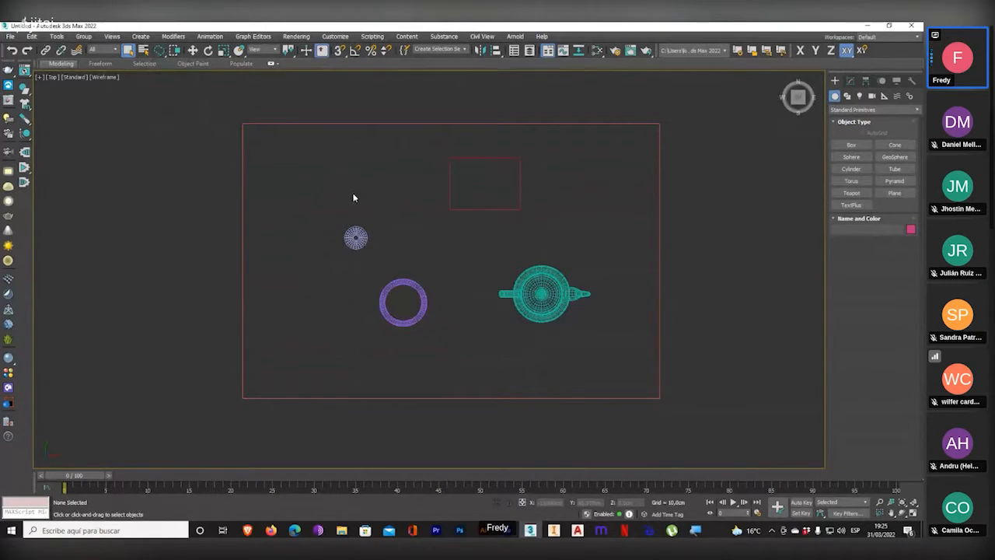
{"action": "left_click_drag", "start_coordinate": [430, 313], "coordinate": [409, 343]}
{"action": "mouse_move", "coordinate": [348, 329]}
{"action": "left_mouse_down"}
{"action": "mouse_move", "coordinate": [322, 240]}
{"action": "mouse_move", "coordinate": [335, 208]}
{"action": "left_mouse_up"}
{"action": "mouse_move", "coordinate": [438, 236]}
{"action": "left_mouse_down"}
{"action": "mouse_move", "coordinate": [600, 202]}
{"action": "mouse_move", "coordinate": [506, 142]}
{"action": "mouse_move", "coordinate": [424, 161]}
{"action": "left_mouse_up"}
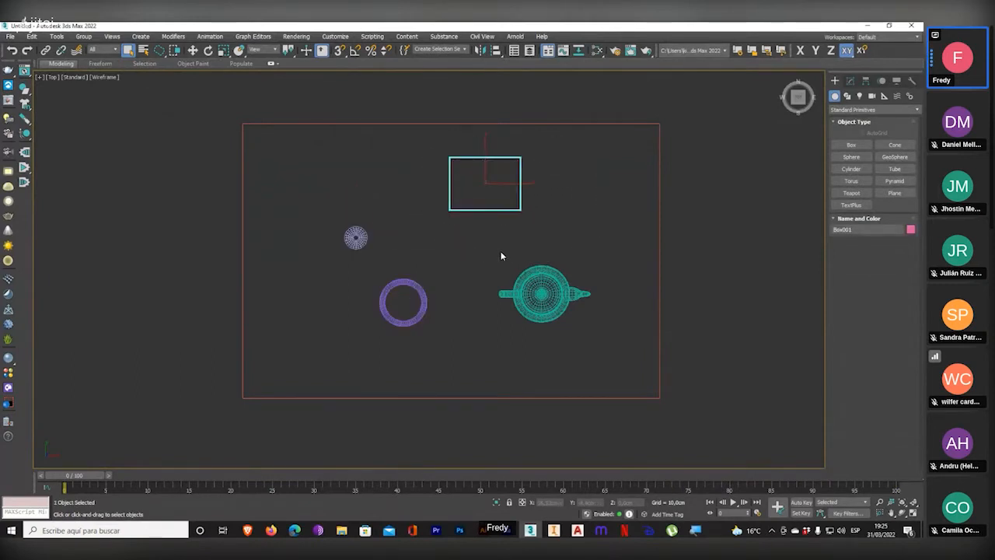
- Select the teapot with a freehand lasso, and lasso the torus and teapot together
{"action": "mouse_move", "coordinate": [503, 248]}
{"action": "left_mouse_down"}
{"action": "mouse_move", "coordinate": [635, 309]}
{"action": "mouse_move", "coordinate": [560, 358]}
{"action": "left_mouse_up"}
{"action": "left_click_drag", "start_coordinate": [471, 330], "coordinate": [469, 312]}
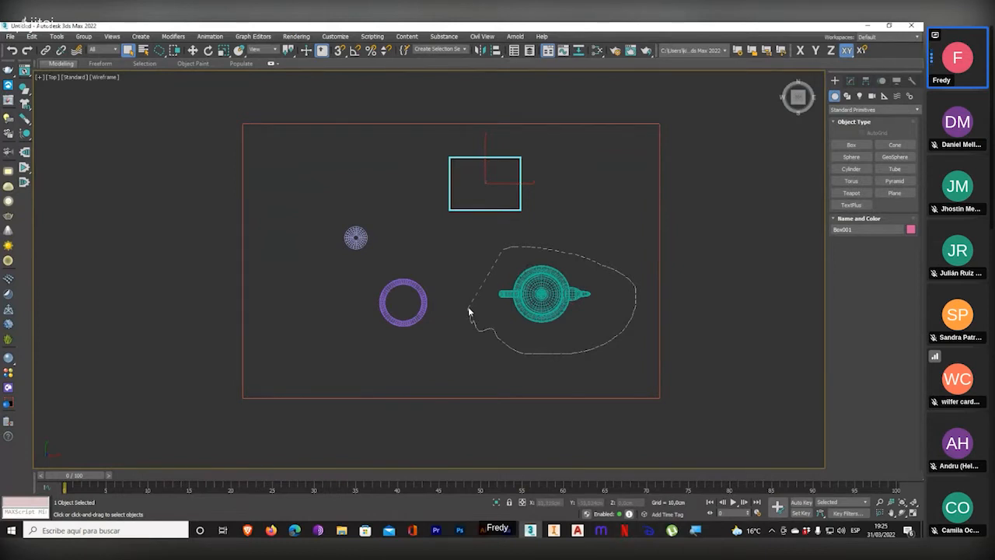
{"action": "left_click_drag", "start_coordinate": [469, 311], "coordinate": [468, 307]}
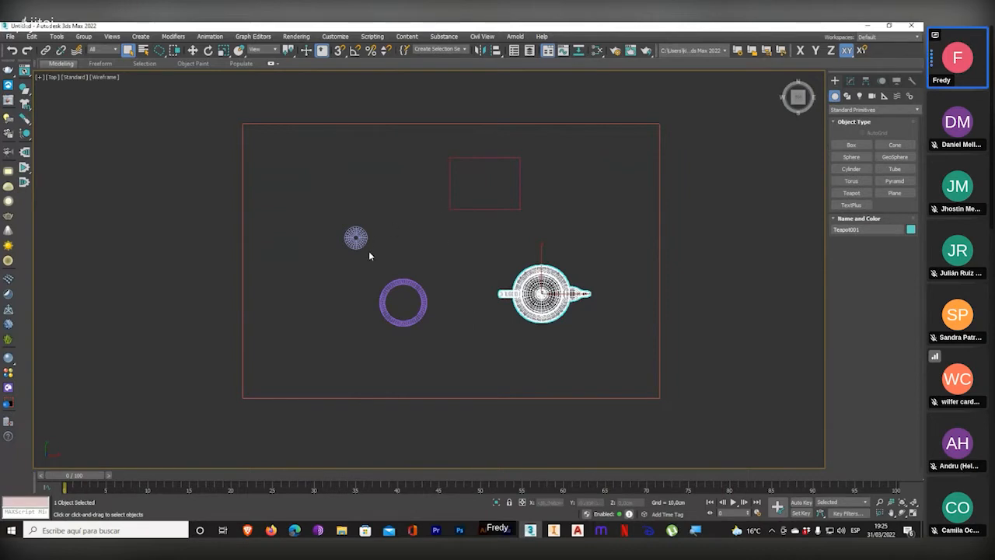
{"action": "mouse_move", "coordinate": [425, 244]}
{"action": "left_mouse_down"}
{"action": "mouse_move", "coordinate": [628, 288]}
{"action": "mouse_move", "coordinate": [491, 366]}
{"action": "left_mouse_up"}
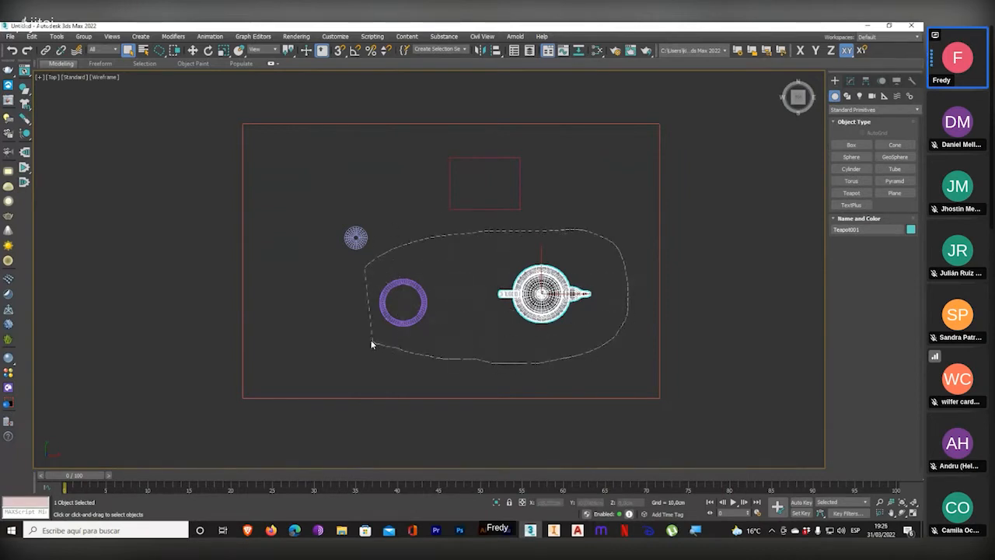
{"action": "left_click_drag", "start_coordinate": [371, 344], "coordinate": [370, 345]}
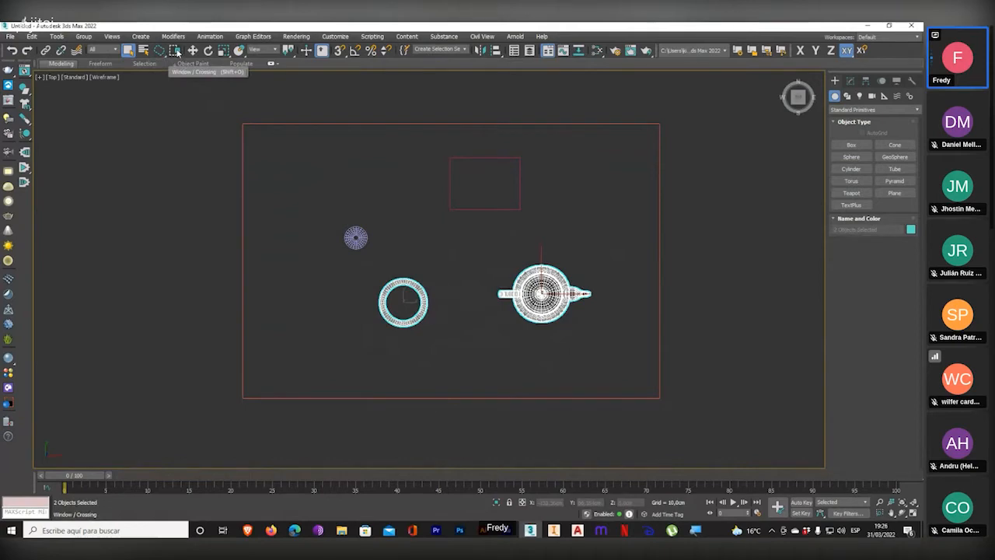
- Toggle between window and crossing selection, return to crossing, and set the selection region to Paint
{"action": "left_click", "coordinate": [175, 50]}
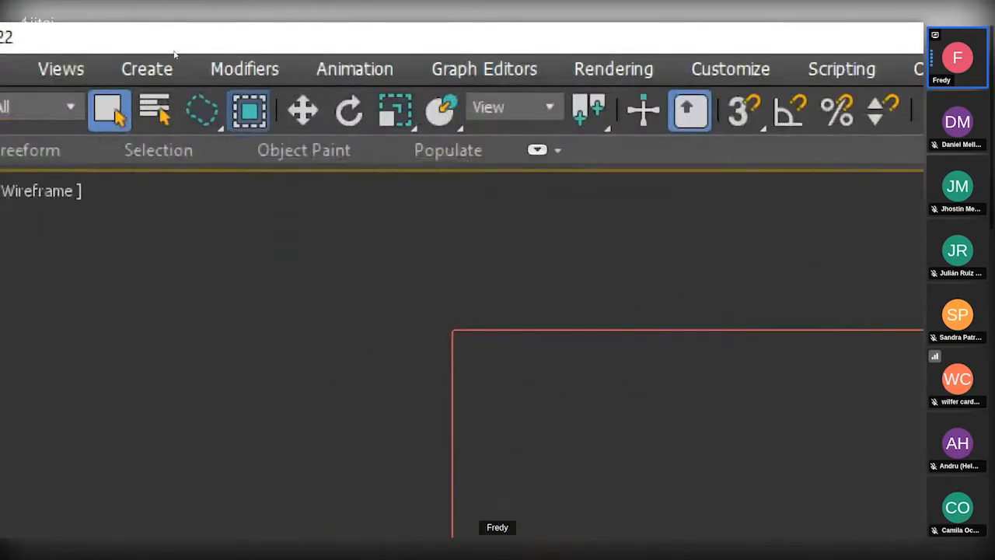
{"action": "left_click", "coordinate": [249, 110]}
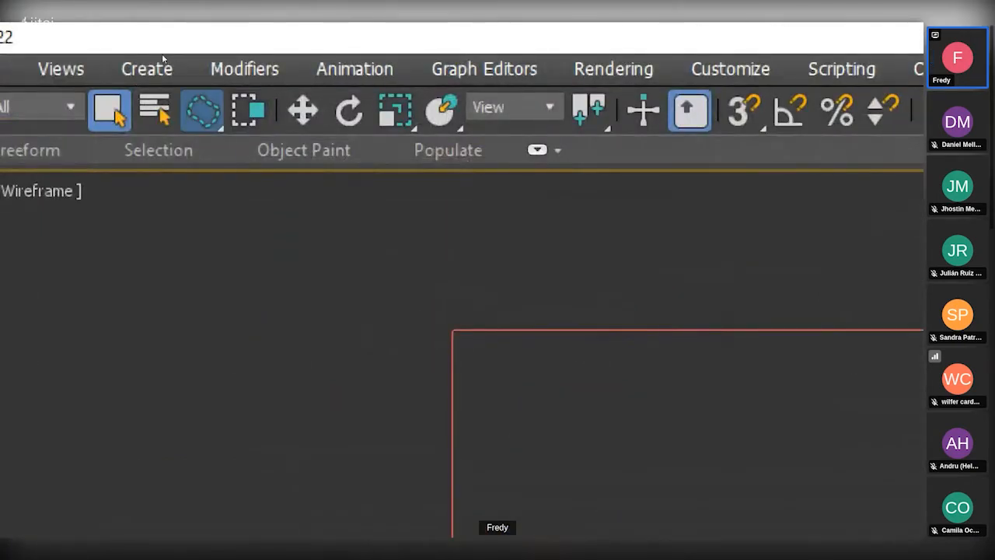
{"action": "left_click_drag", "start_coordinate": [202, 110], "coordinate": [202, 332]}
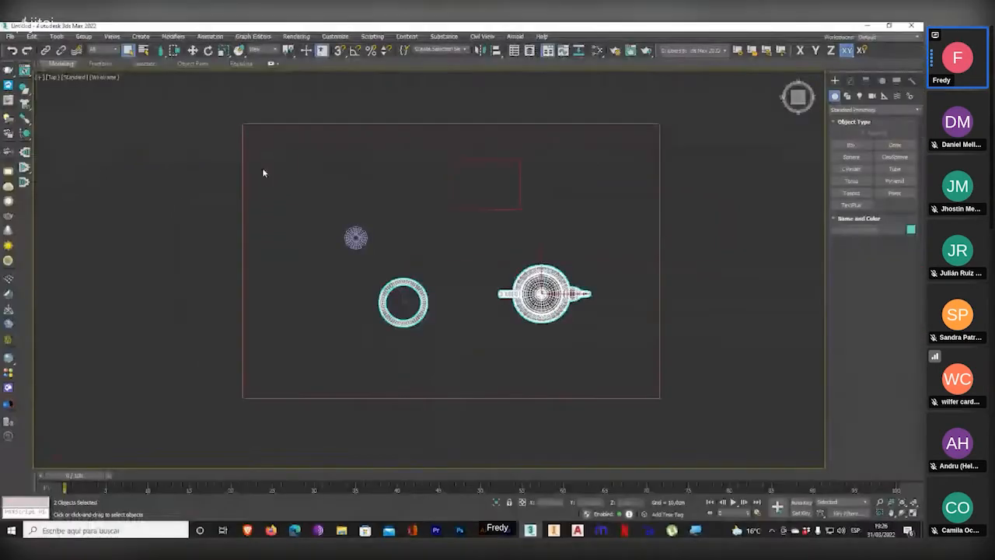
- Select the cone, torus and teapot in one paint selection stroke, and clear the selection
{"action": "mouse_move", "coordinate": [366, 204]}
{"action": "left_mouse_down"}
{"action": "mouse_move", "coordinate": [360, 235]}
{"action": "mouse_move", "coordinate": [398, 300]}
{"action": "mouse_move", "coordinate": [437, 307]}
{"action": "mouse_move", "coordinate": [491, 289]}
{"action": "left_mouse_up"}
{"action": "left_click", "coordinate": [352, 203]}
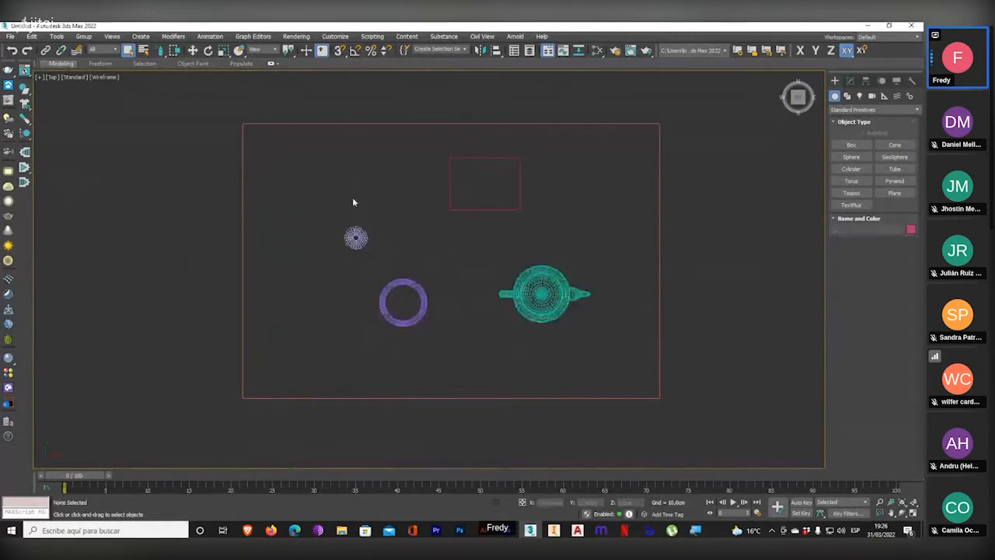
{"action": "mouse_move", "coordinate": [352, 202]}
{"action": "left_mouse_down"}
{"action": "mouse_move", "coordinate": [356, 236]}
{"action": "mouse_move", "coordinate": [401, 297]}
{"action": "mouse_move", "coordinate": [456, 316]}
{"action": "mouse_move", "coordinate": [517, 311]}
{"action": "left_mouse_up"}
{"action": "left_click", "coordinate": [300, 189]}
{"action": "mouse_move", "coordinate": [339, 197]}
{"action": "left_mouse_down"}
{"action": "mouse_move", "coordinate": [357, 249]}
{"action": "mouse_move", "coordinate": [403, 306]}
{"action": "mouse_move", "coordinate": [529, 299]}
{"action": "left_mouse_up"}
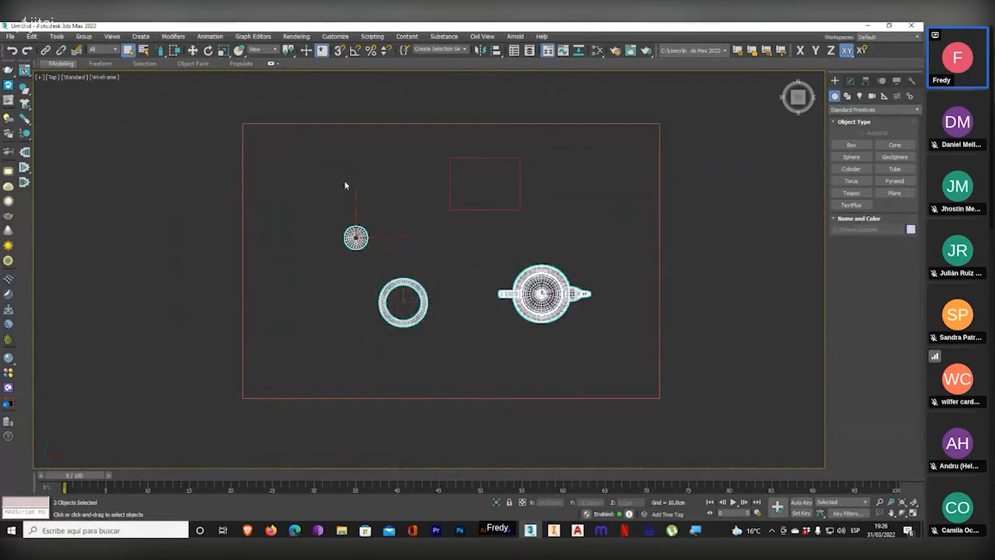
{"action": "left_click", "coordinate": [345, 185]}
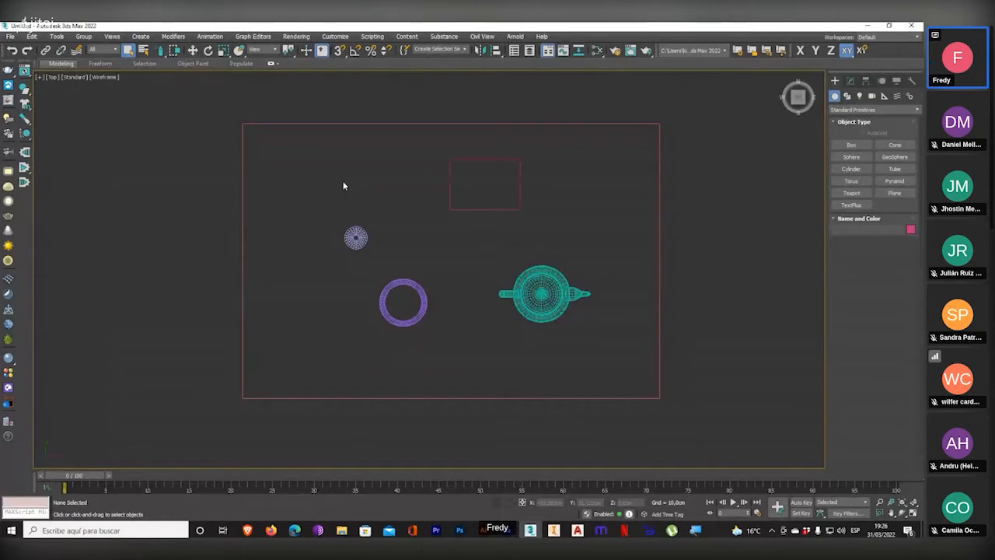
- Select the cone, add the torus and teapot to the selection one by one, and deselect everything
{"action": "left_click", "coordinate": [353, 235]}
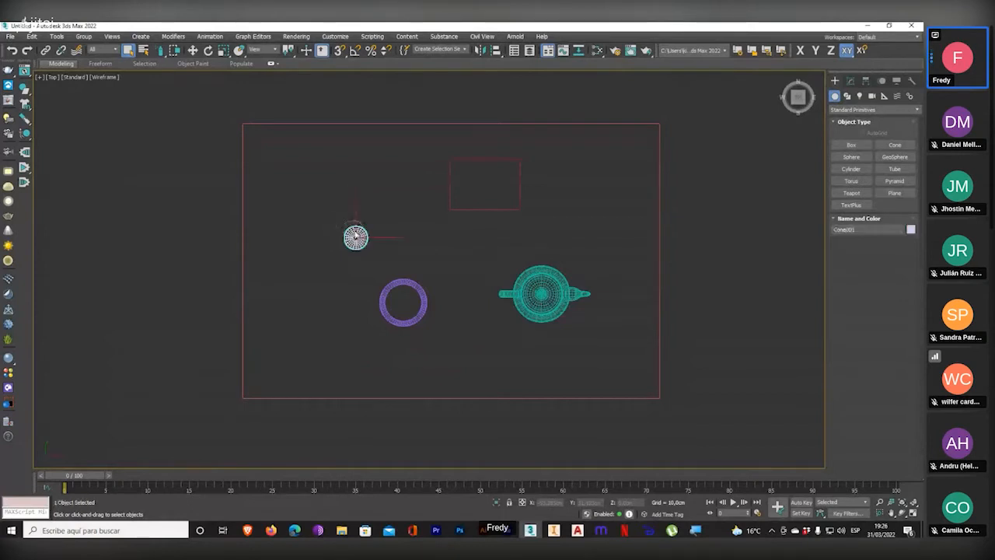
{"action": "left_click", "coordinate": [387, 286], "text": "ctrl"}
{"action": "left_click", "coordinate": [507, 291], "text": "ctrl"}
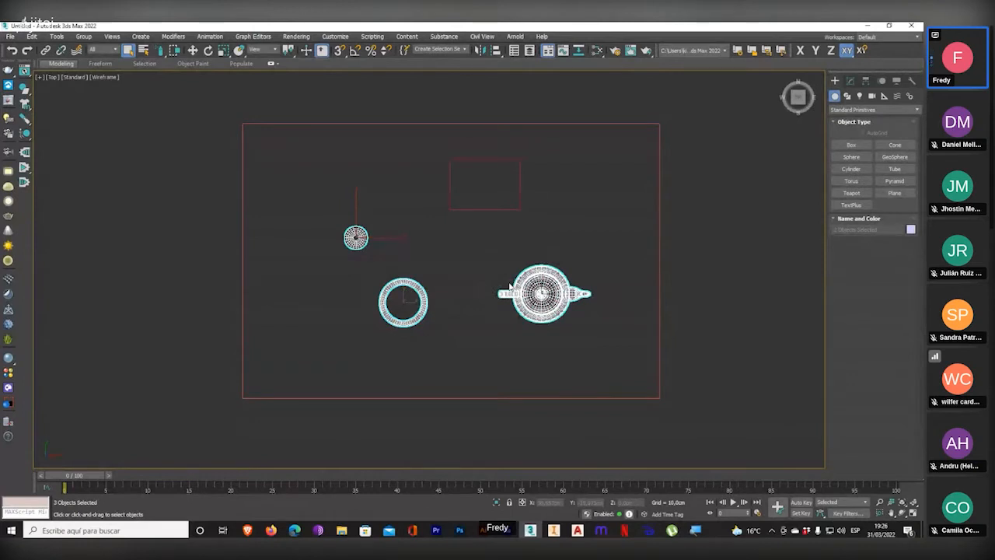
{"action": "left_click", "coordinate": [460, 248]}
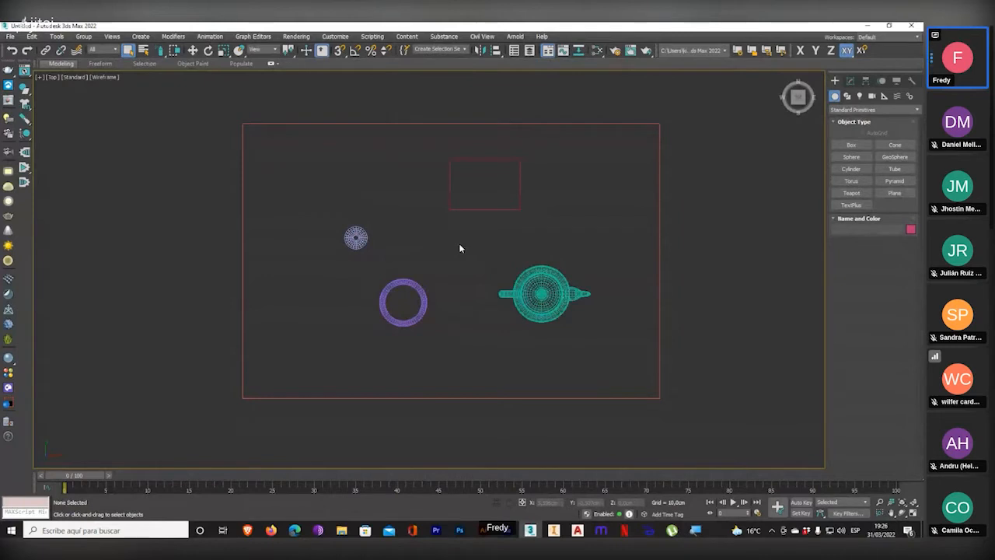
- Build the cone, torus and teapot selection again, return the selection region to Rectangular, and clear the selection
{"action": "left_click", "coordinate": [348, 229]}
{"action": "left_click", "coordinate": [424, 284], "text": "ctrl"}
{"action": "left_click", "coordinate": [542, 294], "text": "ctrl"}
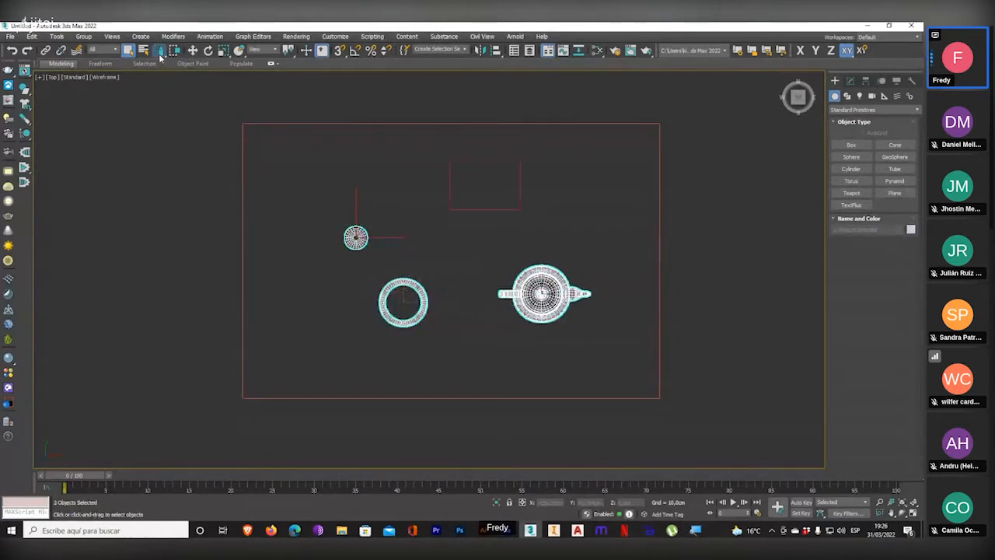
{"action": "left_click_drag", "start_coordinate": [160, 50], "coordinate": [160, 69]}
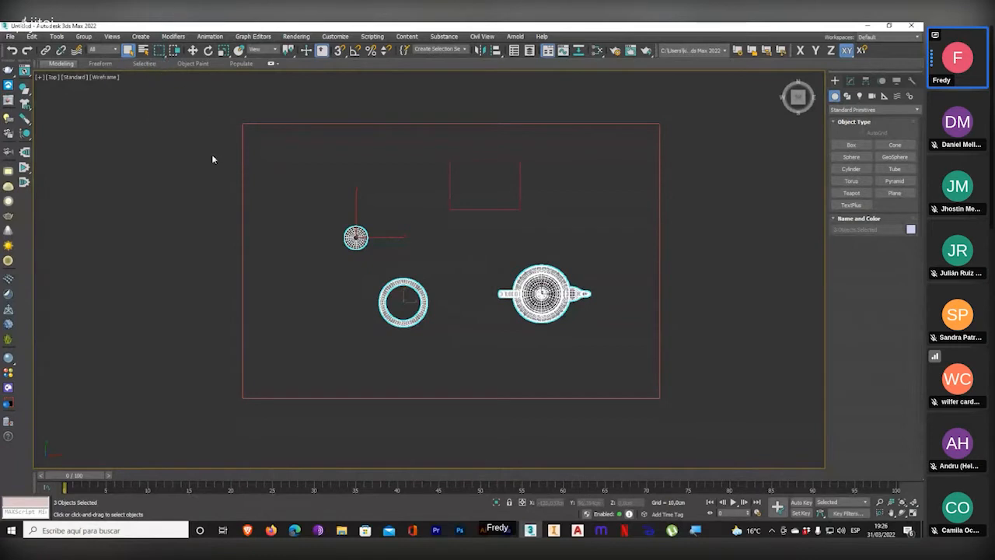
{"action": "left_click", "coordinate": [323, 225]}
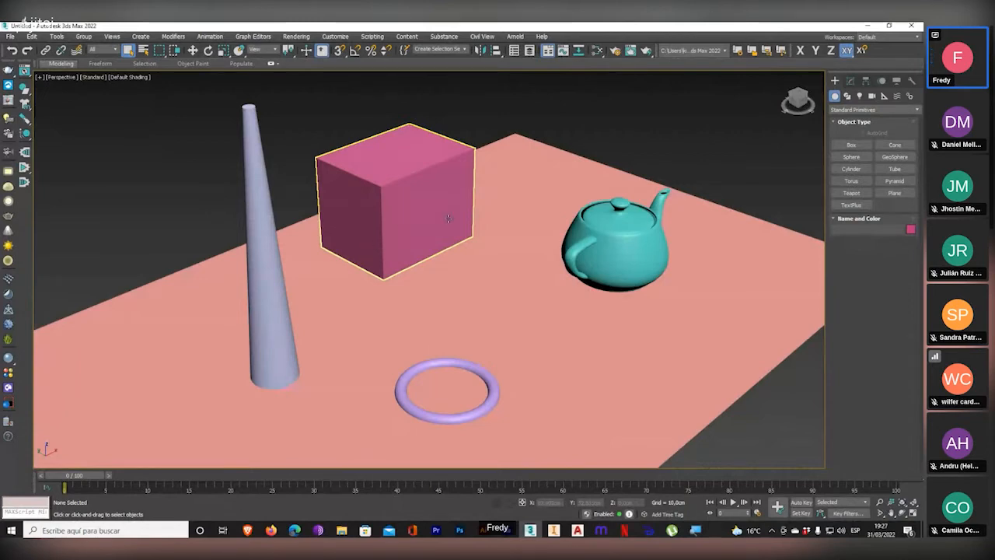
- Select the box in the perspective view and set the production renderer to Scanline Renderer
{"action": "left_click", "coordinate": [371, 246]}
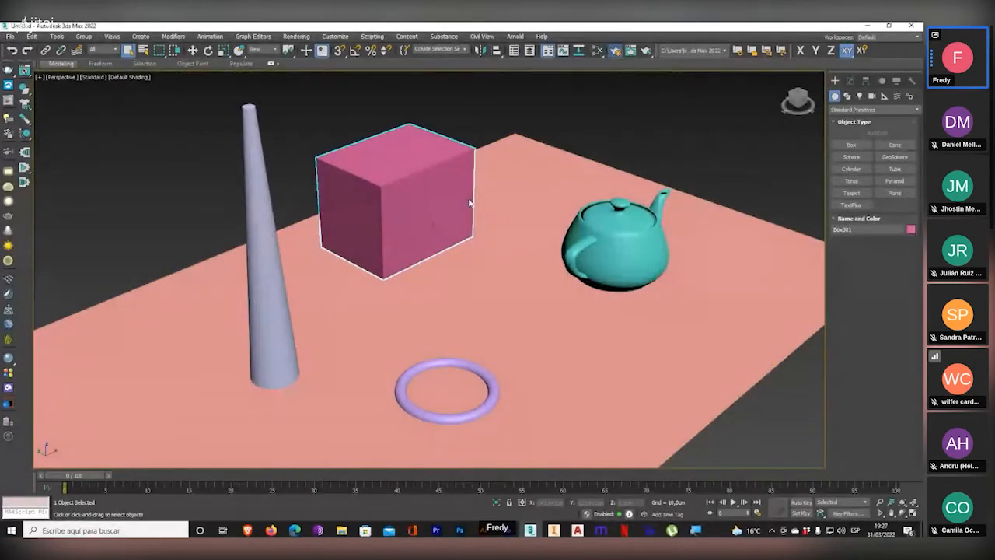
{"action": "key", "text": "F10"}
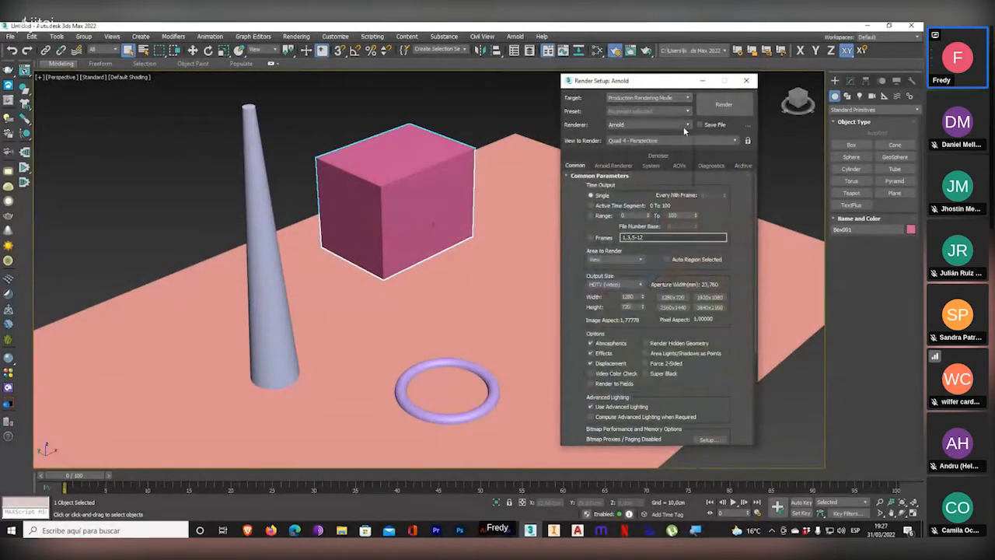
{"action": "left_click", "coordinate": [685, 126]}
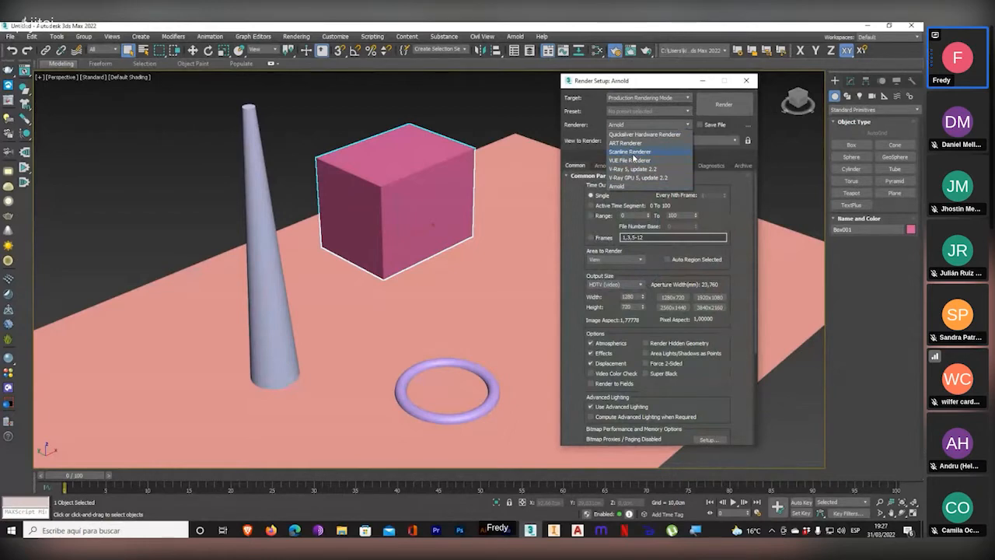
{"action": "left_click", "coordinate": [633, 152]}
- Render the perspective view, and close the rendered frame and the Render Setup dialog
{"action": "left_click", "coordinate": [724, 104]}
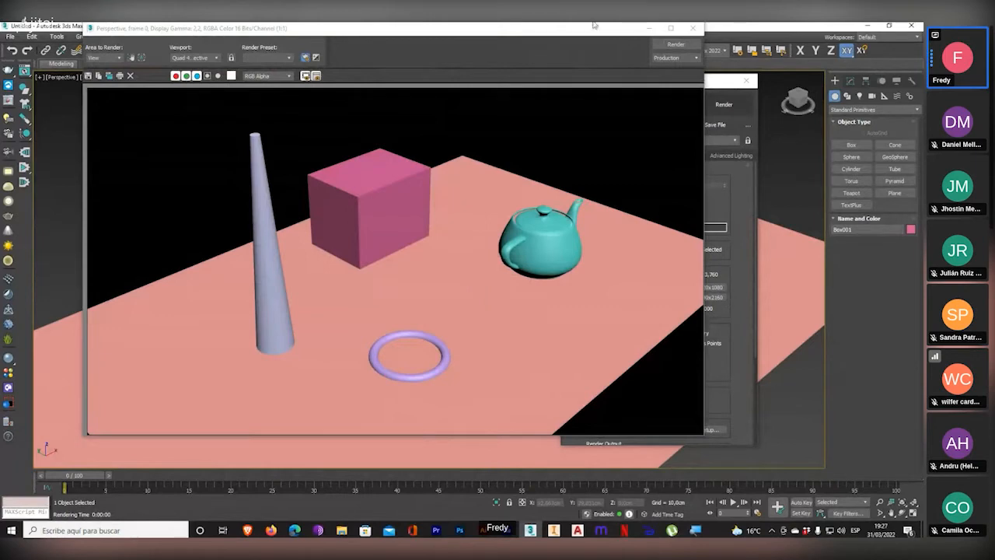
{"action": "left_click", "coordinate": [692, 28]}
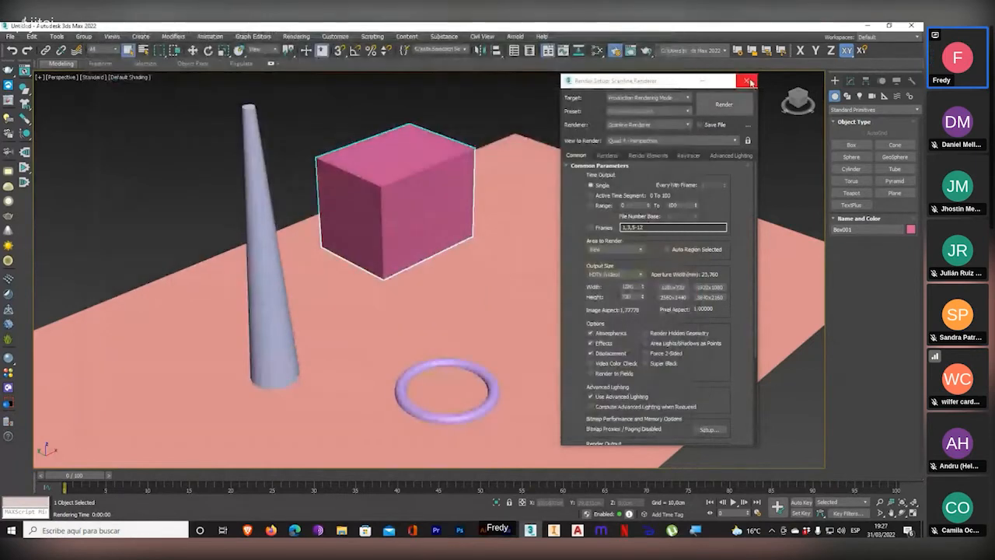
{"action": "left_click", "coordinate": [750, 83]}
- Zoom in and out and pan around the scene, and zoom closer to the primitives with the Zoom tool
{"action": "scroll", "coordinate": [494, 241], "scroll_direction": "up", "scroll_amount": 3}
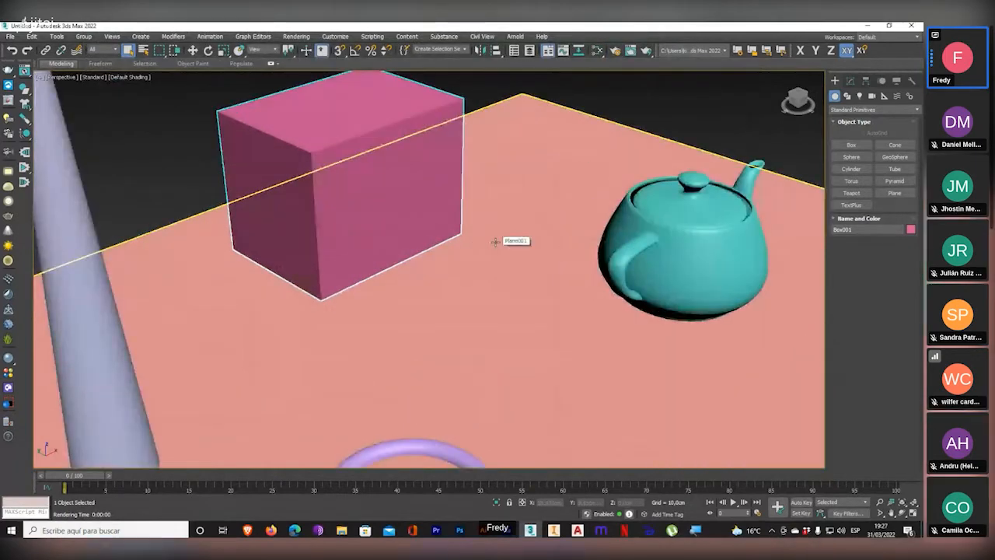
{"action": "scroll", "coordinate": [495, 241], "scroll_direction": "down", "scroll_amount": 3}
{"action": "middle_click_drag", "start_coordinate": [495, 242], "coordinate": [503, 241]}
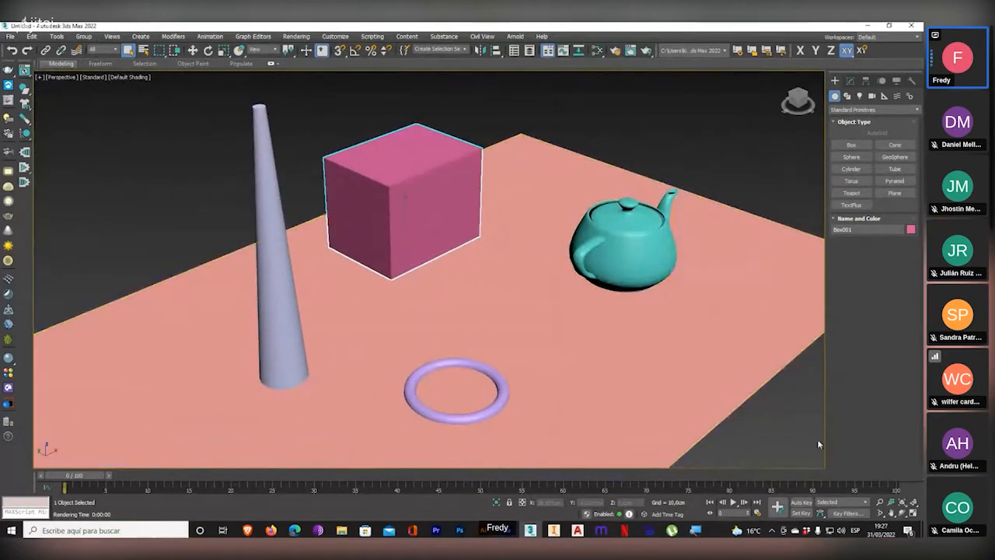
{"action": "left_click", "coordinate": [879, 504]}
{"action": "left_click_drag", "start_coordinate": [584, 381], "coordinate": [560, 334]}
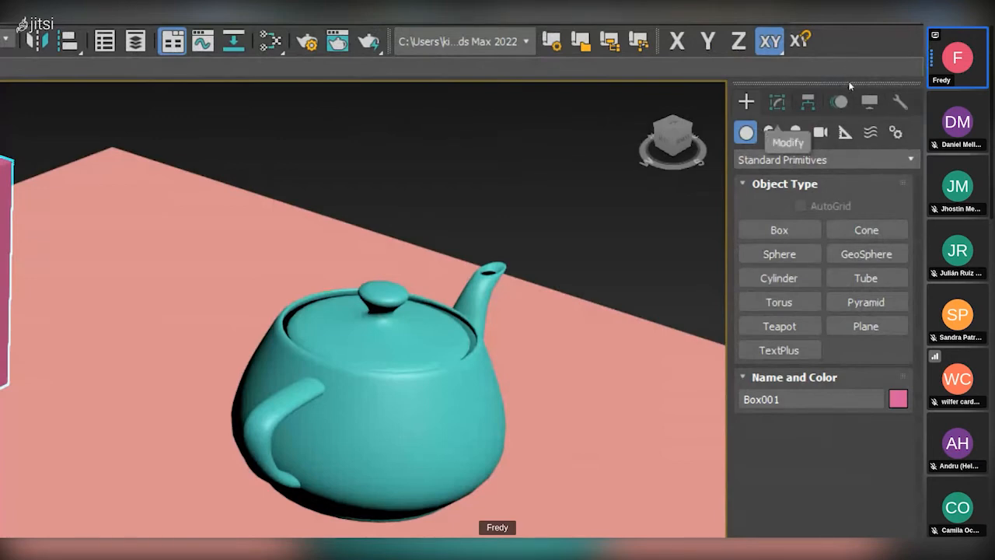
- Review the selected box's modifier parameters, pivot, motion and display settings, and the available utilities
{"action": "left_click", "coordinate": [777, 101]}
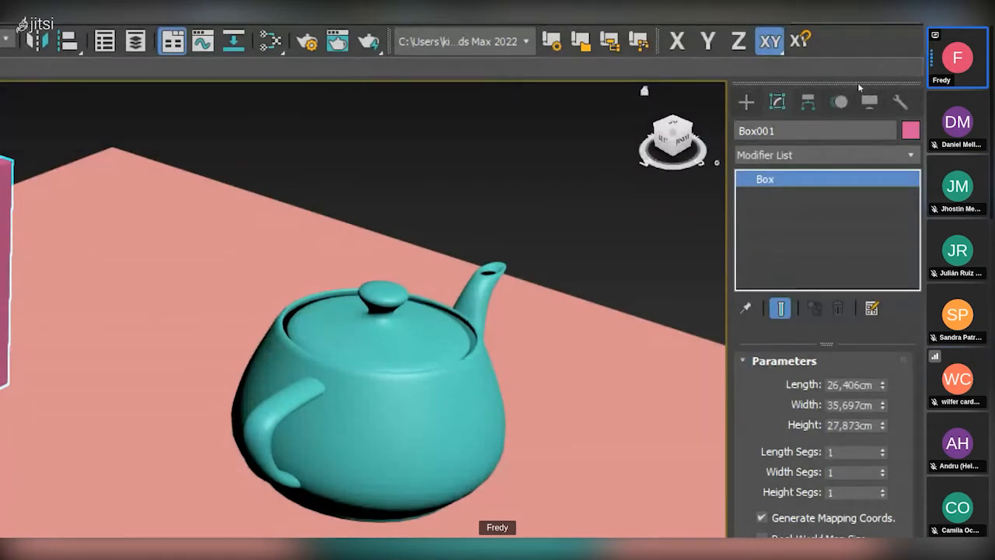
{"action": "left_click", "coordinate": [808, 102]}
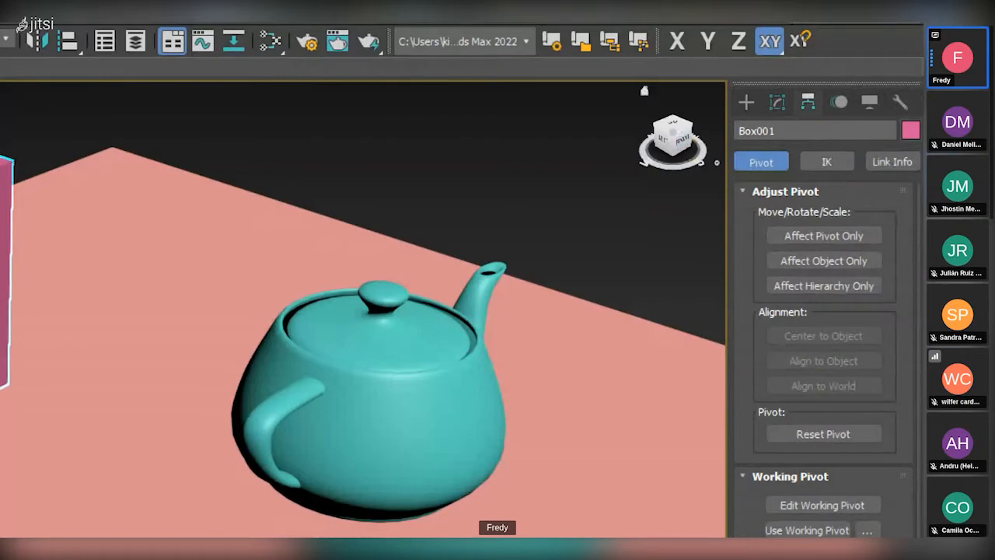
{"action": "left_click", "coordinate": [838, 102]}
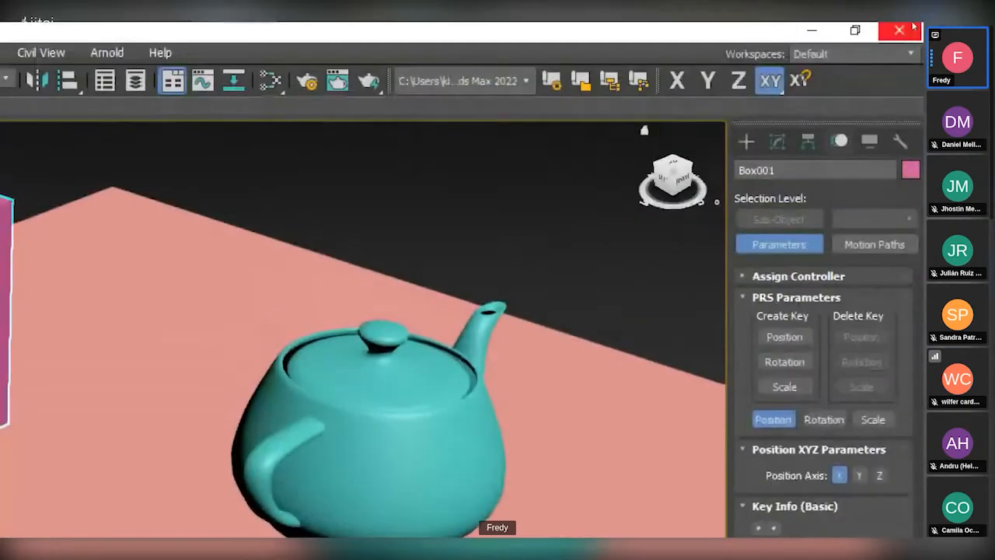
{"action": "left_click", "coordinate": [869, 141]}
{"action": "left_click", "coordinate": [899, 141]}
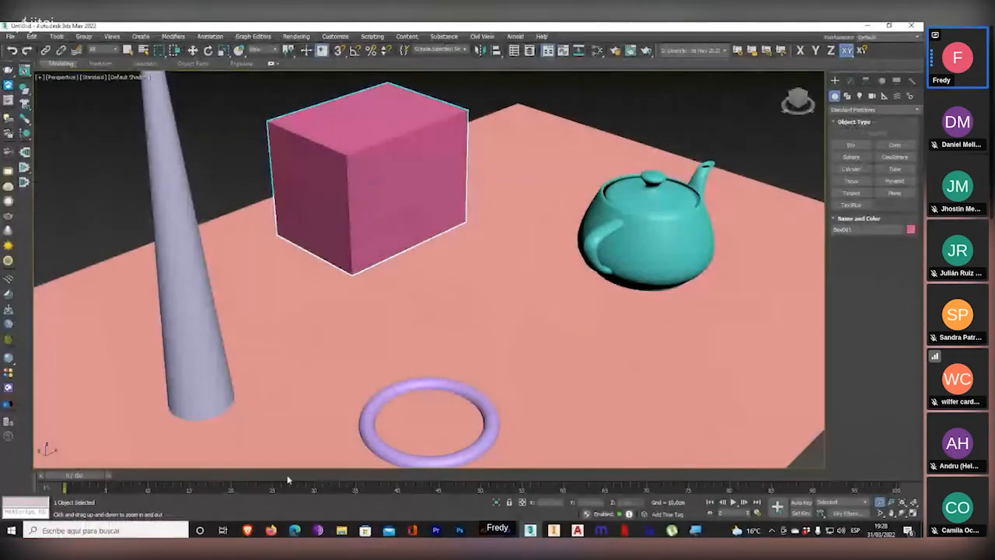
- Switch to the Jitsi Meet call in Firefox and open the options of the participant whose camera is on
{"action": "mouse_move", "coordinate": [270, 530]}
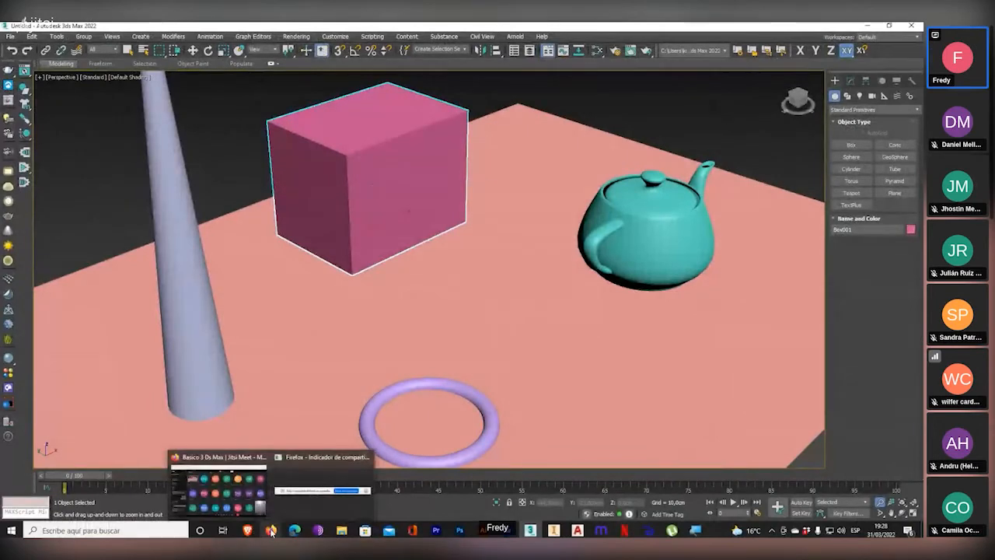
{"action": "left_click", "coordinate": [238, 492]}
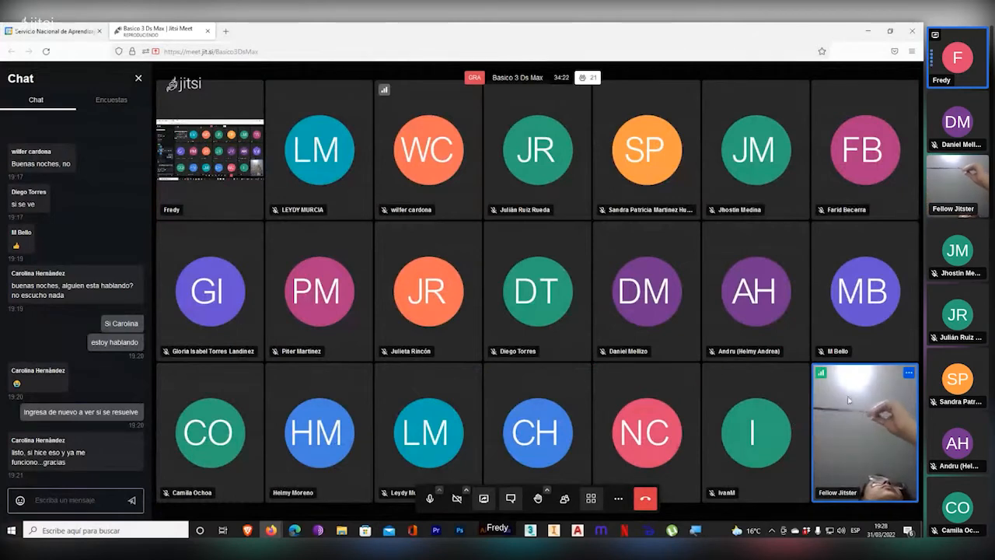
{"action": "left_click", "coordinate": [908, 373]}
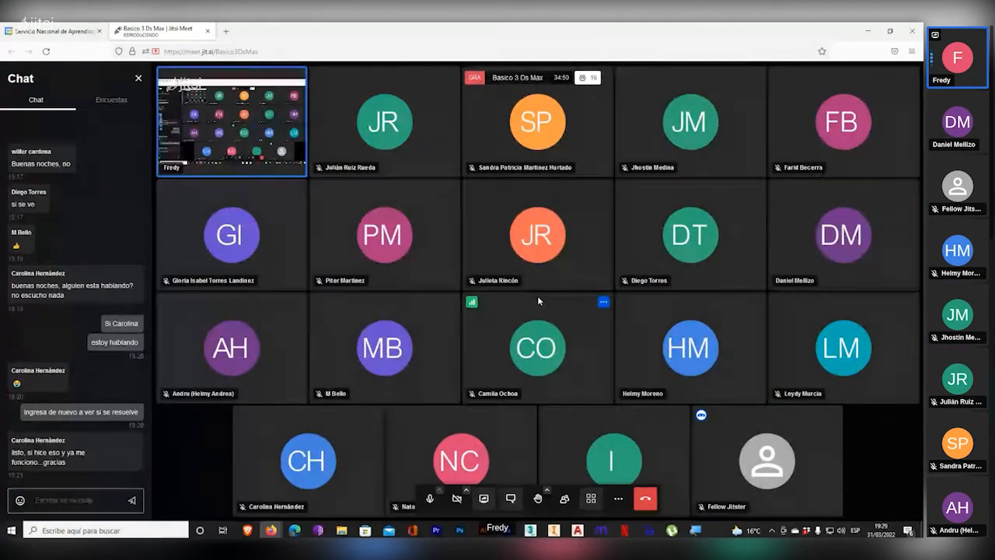
{"action": "key", "text": "alt+Tab"}
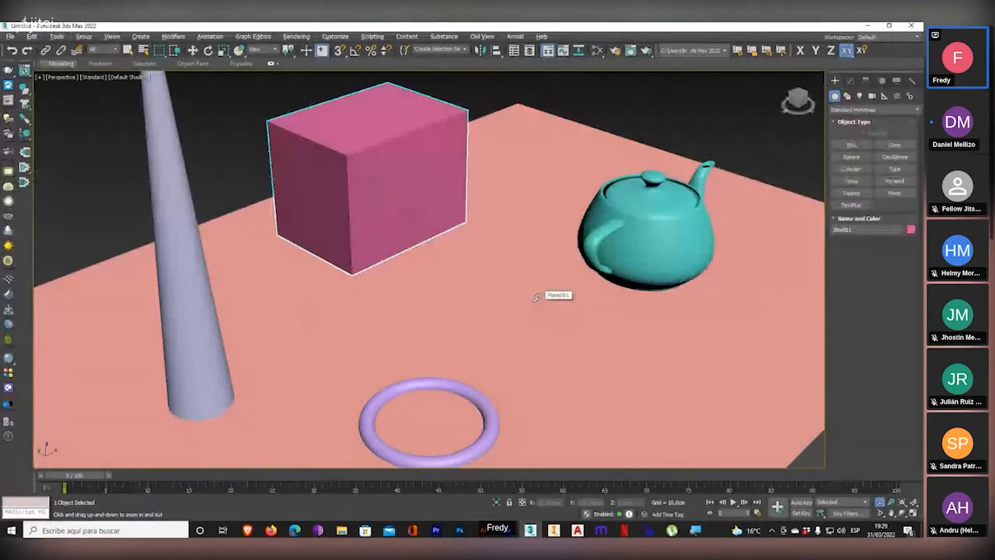
{"action": "key", "text": "alt+Tab"}
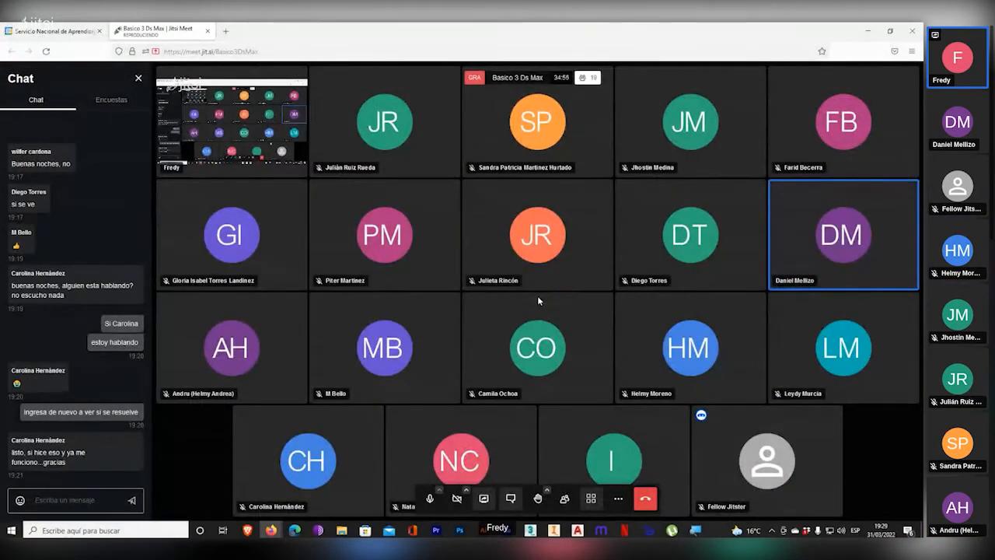
- Check the microphone and camera devices in the Jitsi Meet settings, and cancel the dialog
{"action": "right_click", "coordinate": [439, 492]}
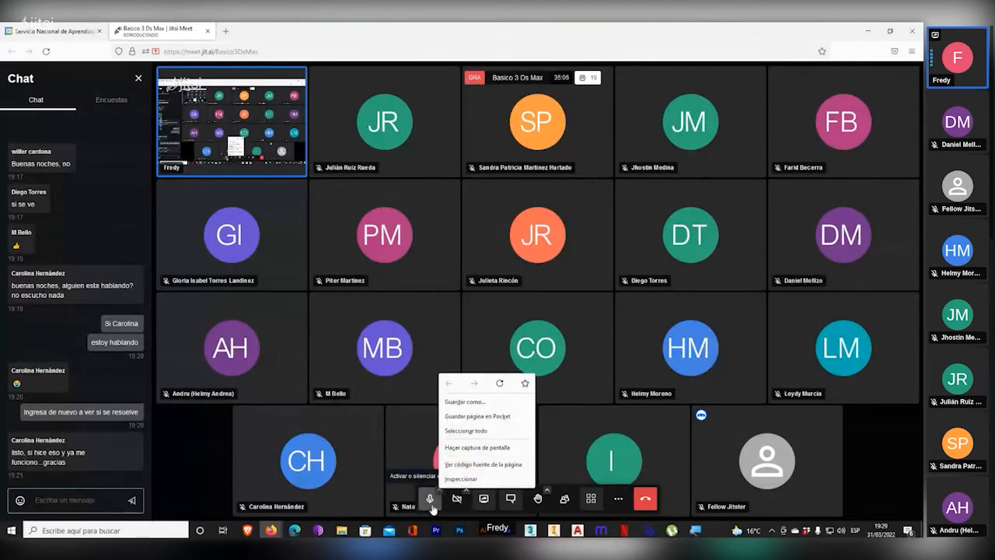
{"action": "left_click", "coordinate": [430, 499]}
{"action": "left_click", "coordinate": [431, 502]}
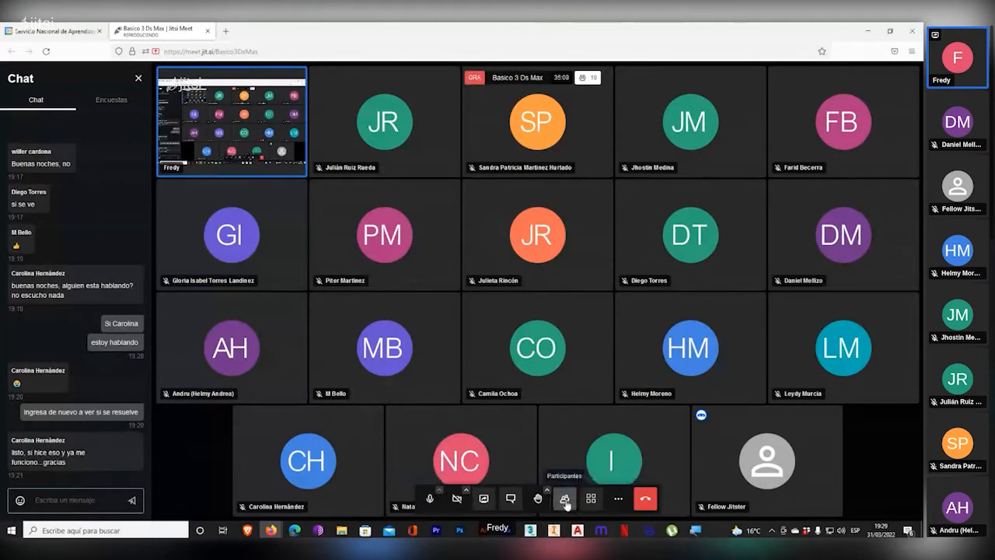
{"action": "left_click", "coordinate": [627, 510]}
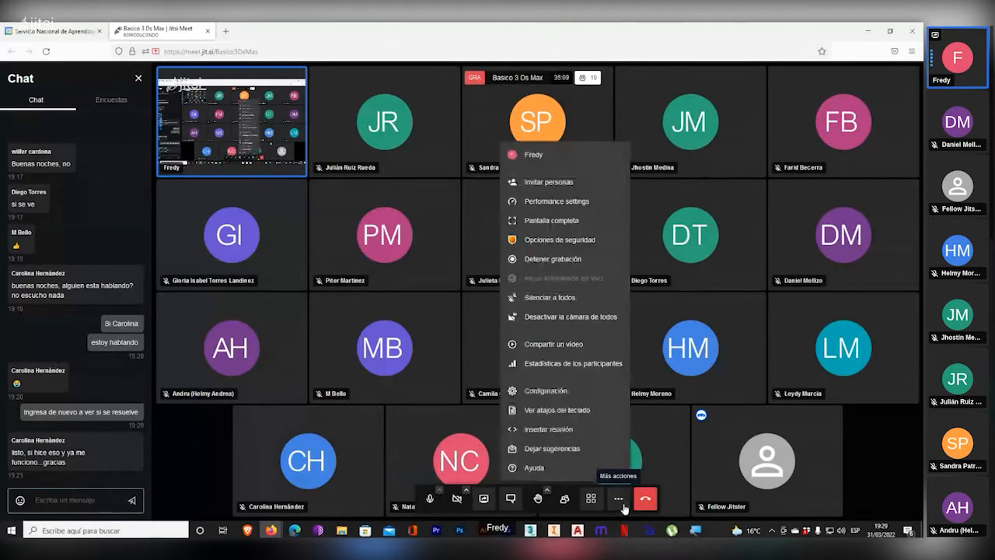
{"action": "left_click", "coordinate": [565, 393]}
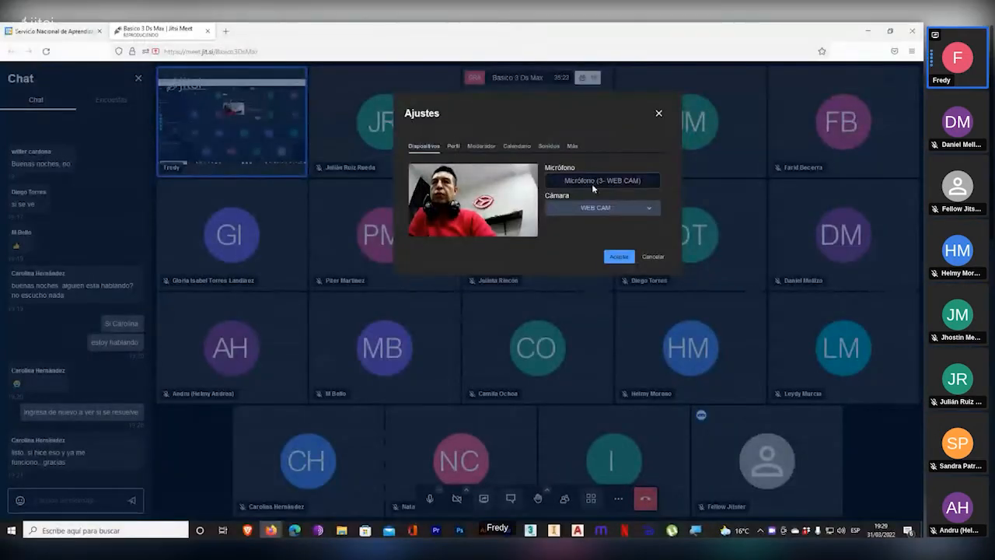
{"action": "left_click", "coordinate": [648, 257]}
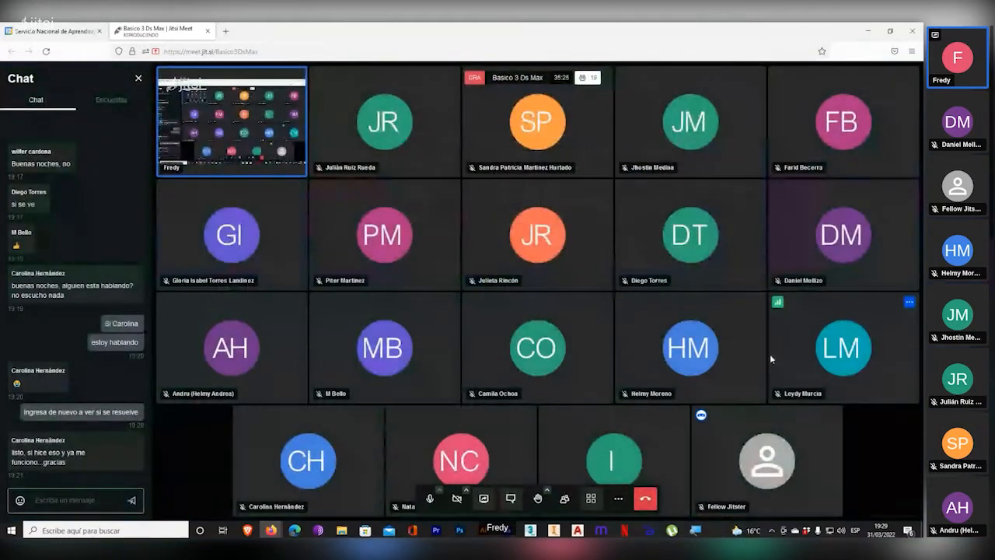
- Open the Windows sound settings, check the selected output and input devices, and close the settings window
{"action": "right_click", "coordinate": [843, 532]}
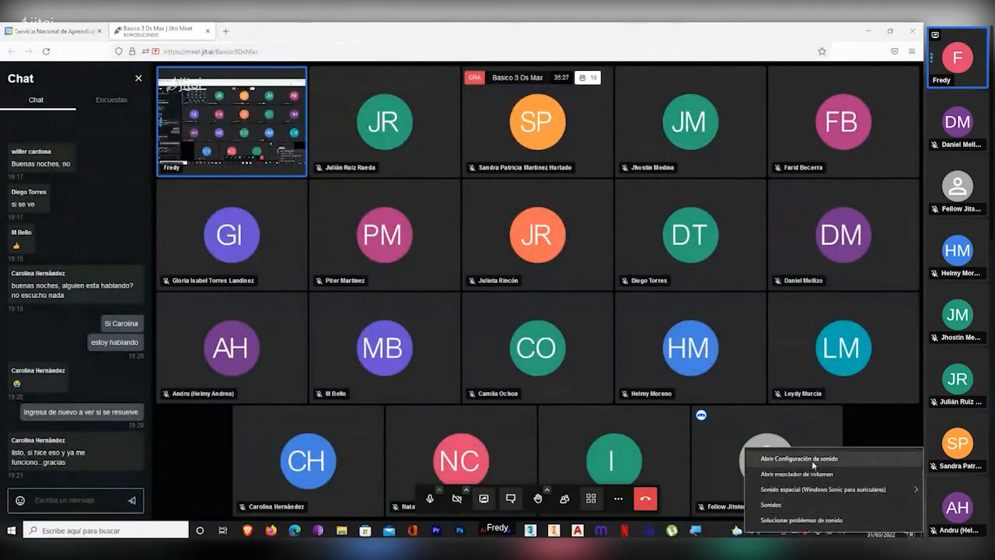
{"action": "left_click", "coordinate": [778, 457]}
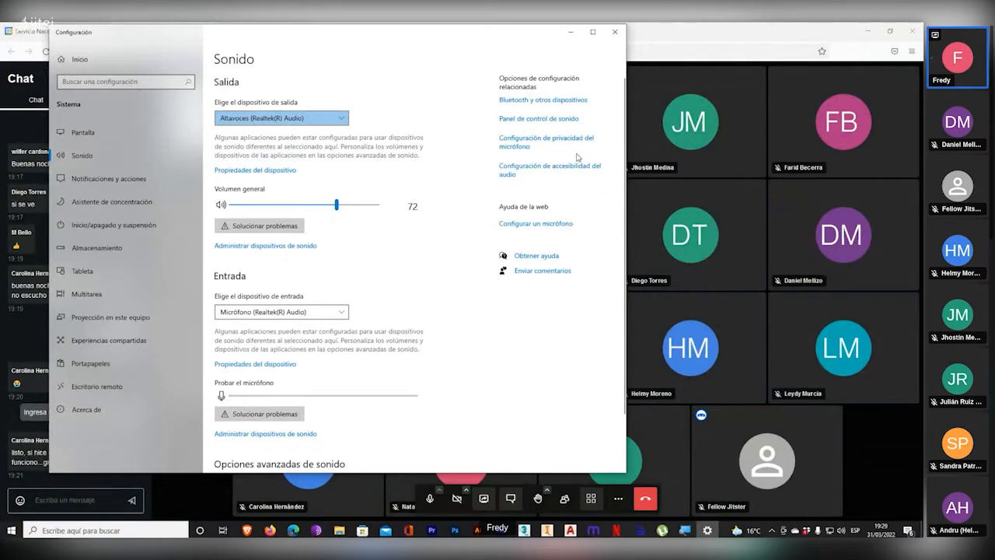
{"action": "left_click", "coordinate": [614, 33]}
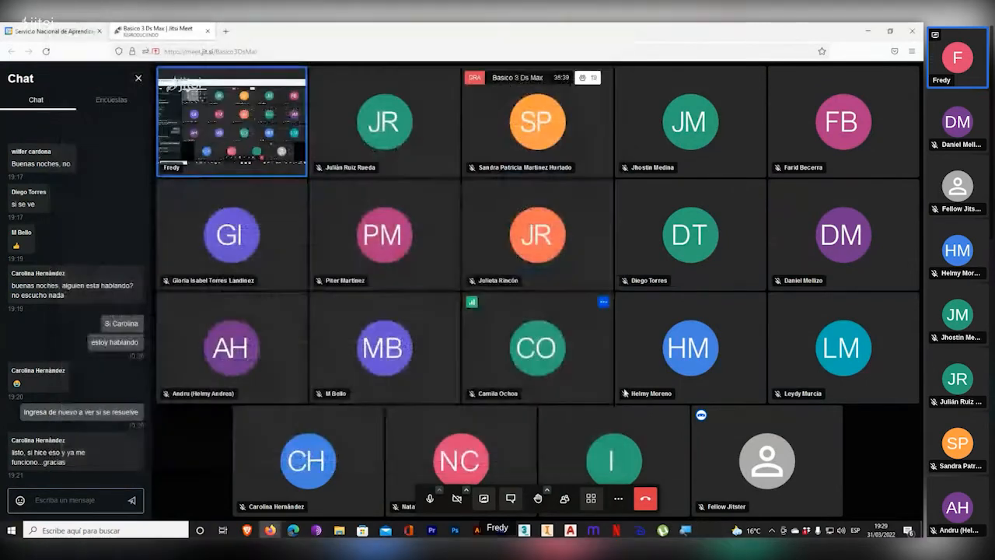
- Check and accept the microphone and camera in the Jitsi Meet device settings, and allow the call to use the Realtek(R) Audio microphone
{"action": "left_click", "coordinate": [615, 502]}
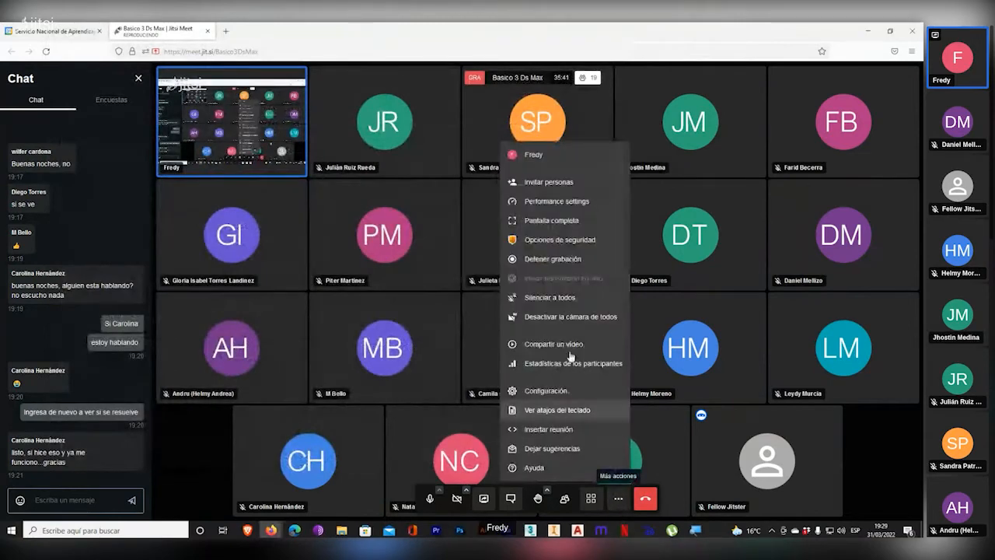
{"action": "left_click", "coordinate": [537, 393]}
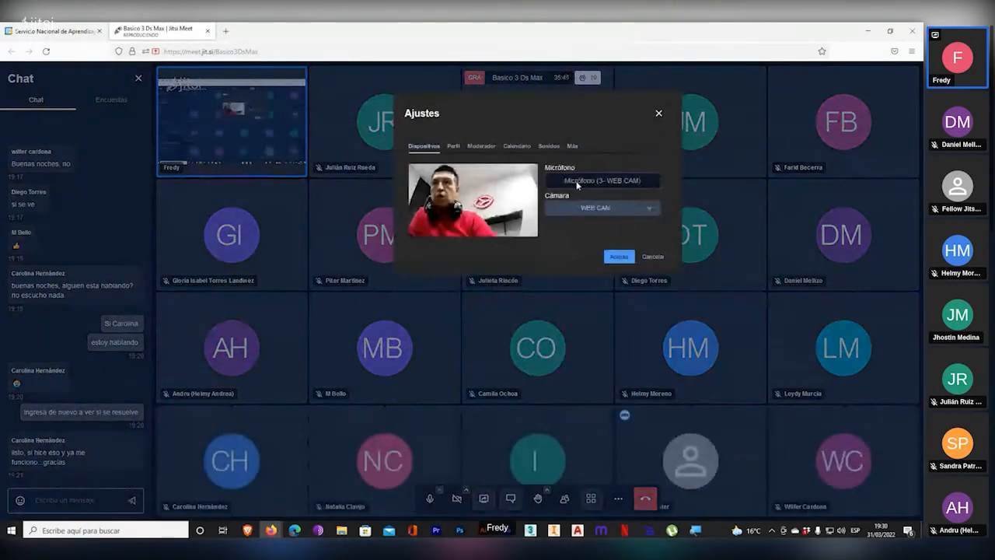
{"action": "left_click", "coordinate": [589, 208]}
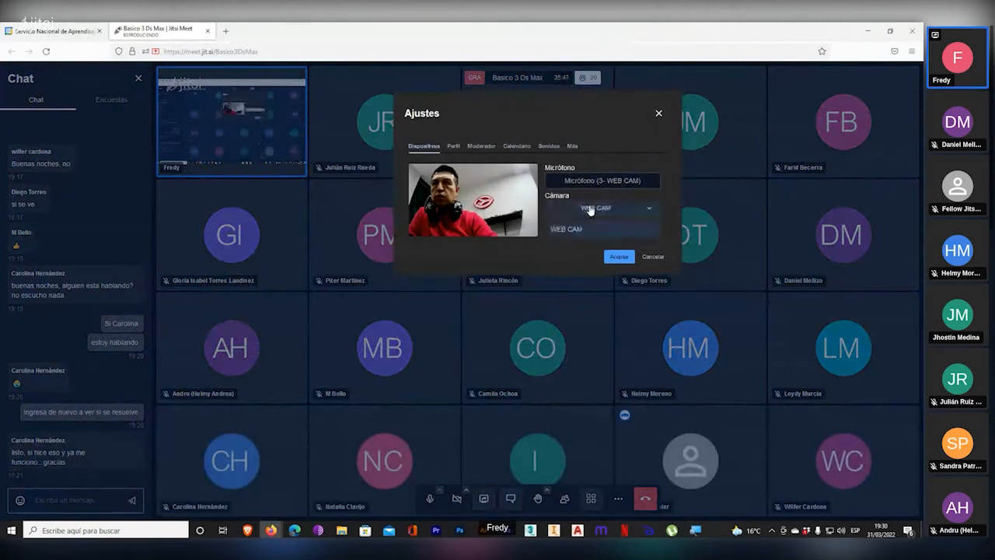
{"action": "left_click", "coordinate": [590, 208]}
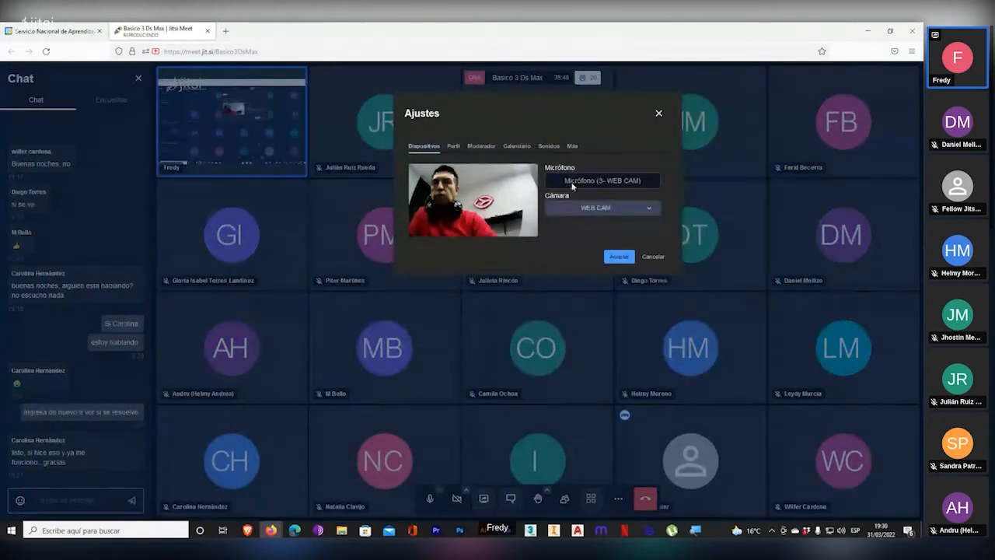
{"action": "left_click", "coordinate": [620, 258]}
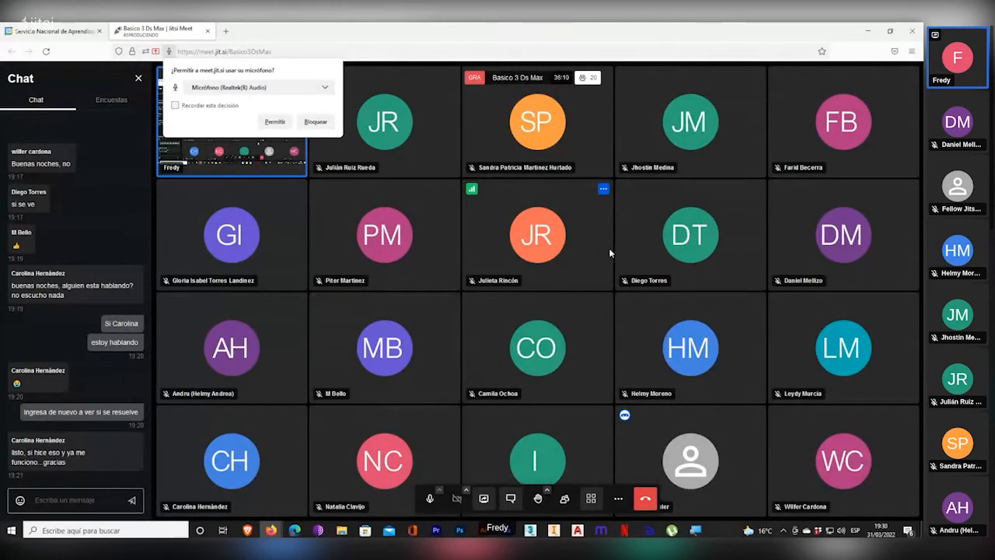
{"action": "left_click", "coordinate": [275, 122]}
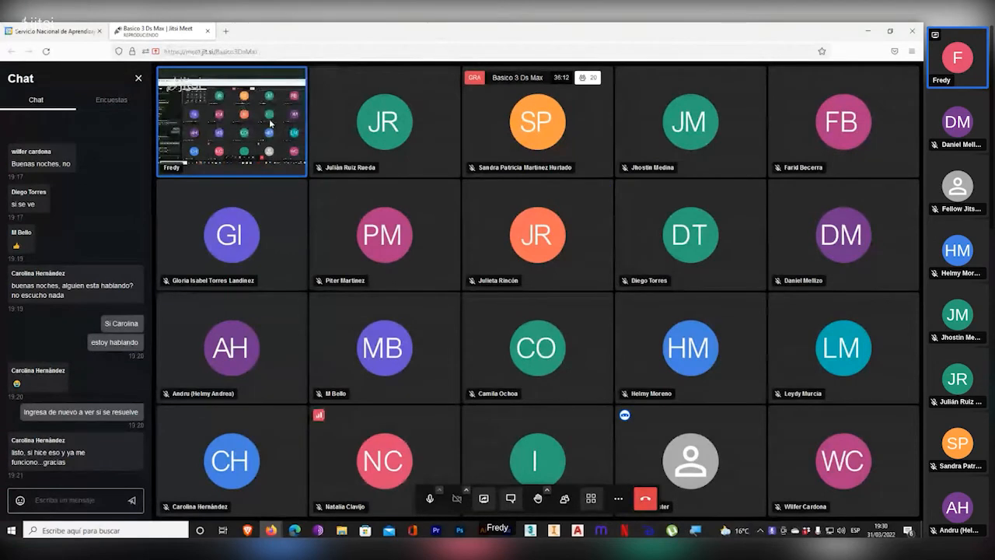
- Recheck the call's microphone and camera selection in the device settings and accept the dialog
{"action": "left_click", "coordinate": [620, 499]}
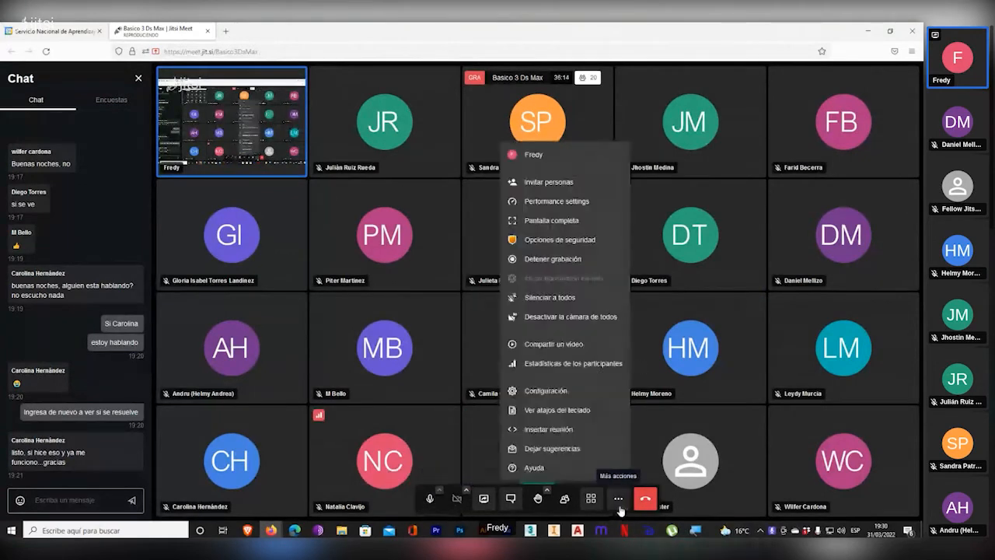
{"action": "left_click", "coordinate": [519, 391]}
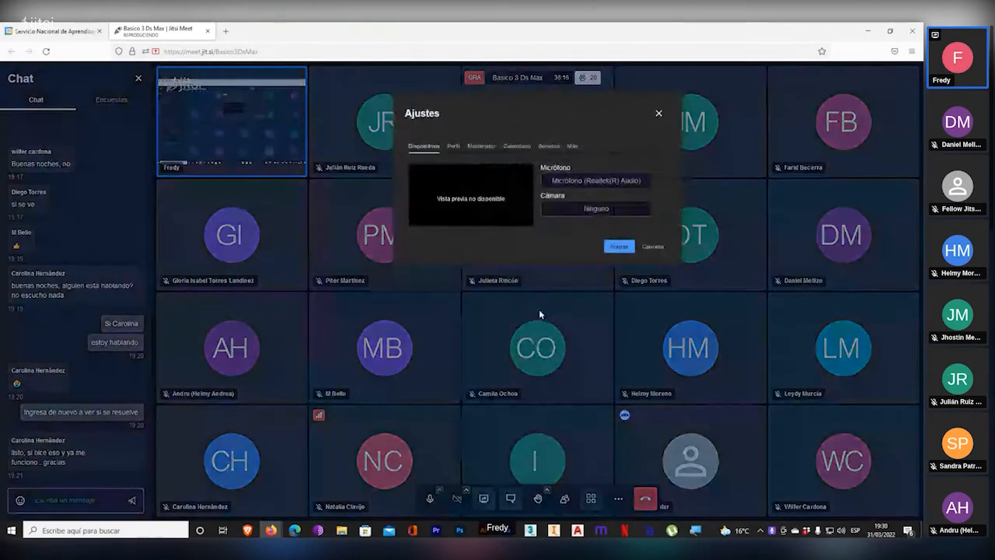
{"action": "left_click", "coordinate": [614, 253]}
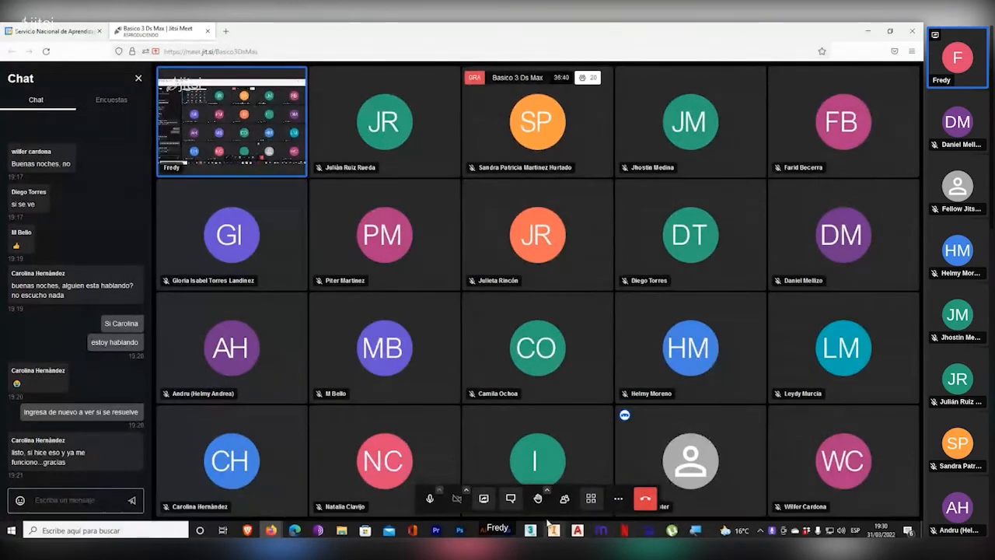
- Switch to 3ds Max, display the scene in the Top view, and return to Perspective with all the primitives framed
{"action": "mouse_move", "coordinate": [530, 530]}
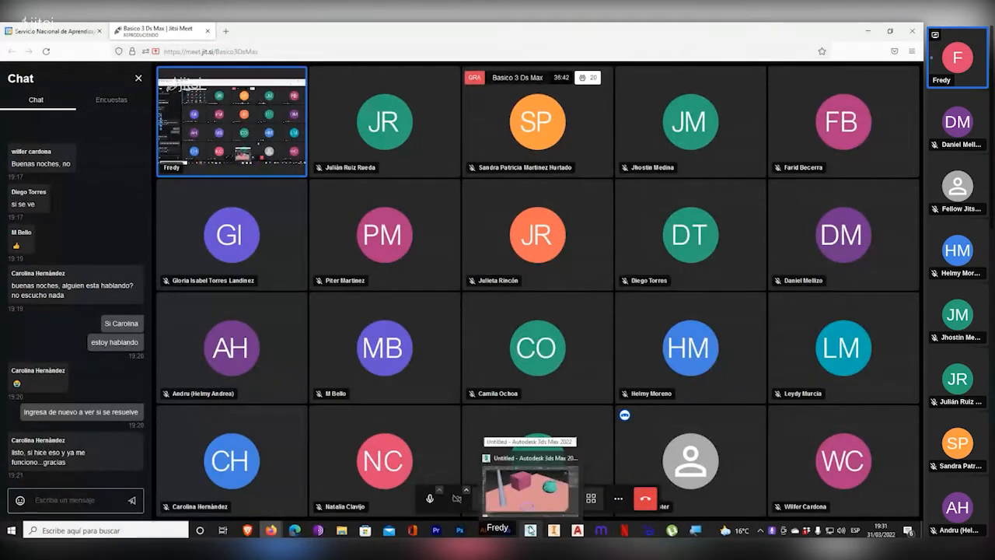
{"action": "left_click", "coordinate": [528, 489]}
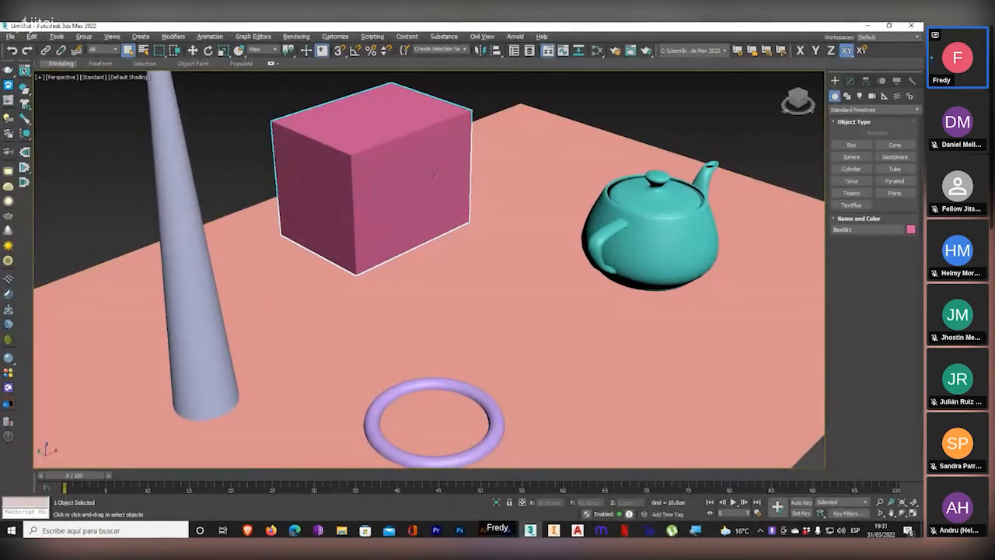
{"action": "key", "text": "t"}
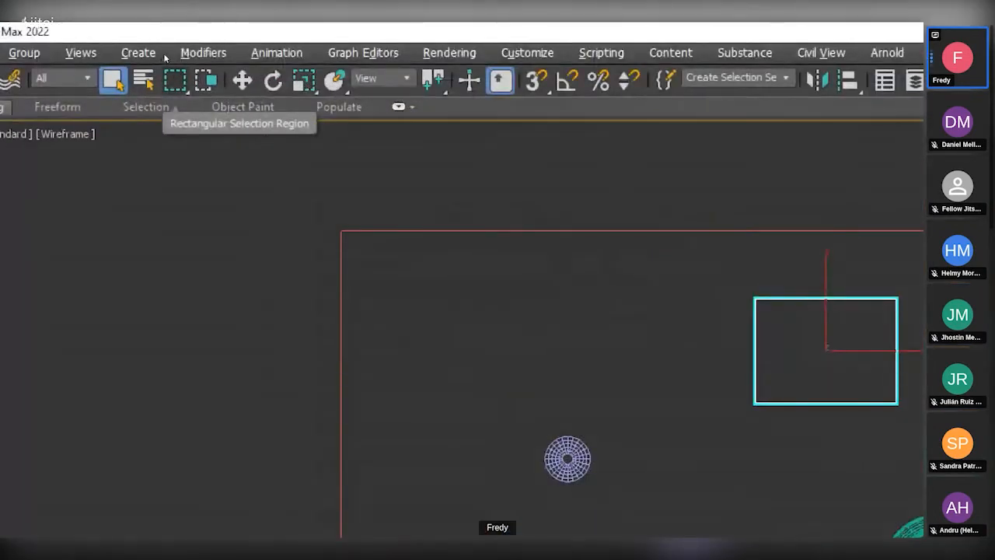
{"action": "left_click_drag", "start_coordinate": [174, 79], "coordinate": [165, 51]}
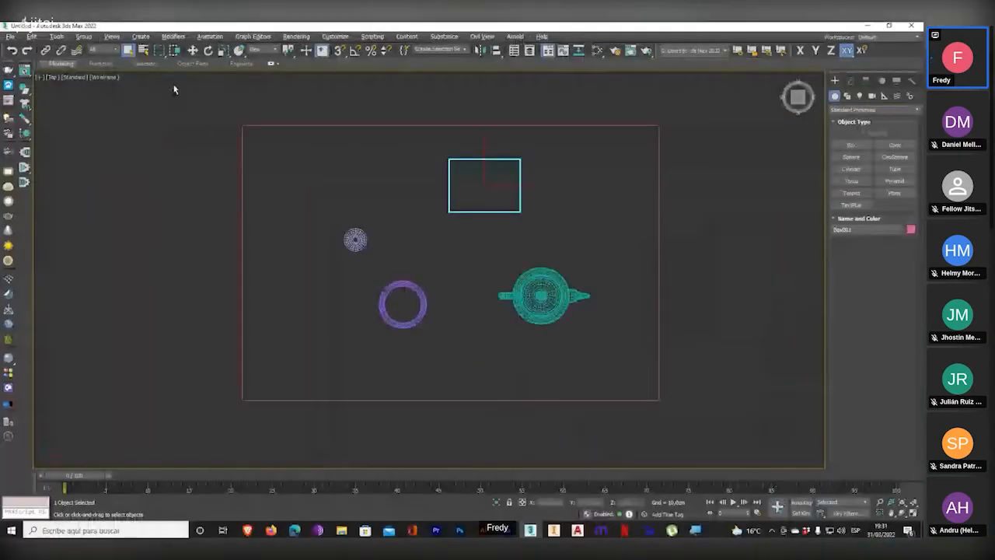
{"action": "key", "text": "p"}
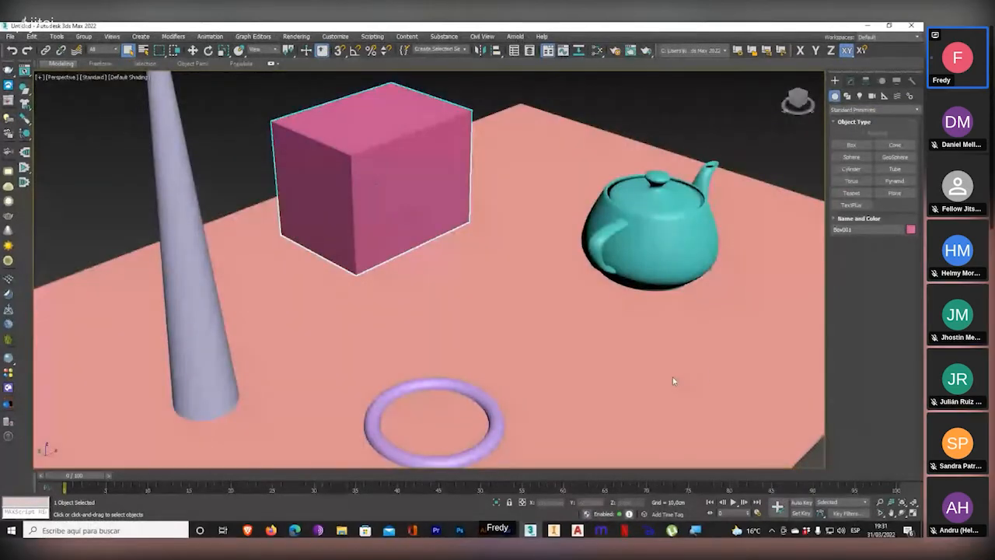
{"action": "scroll", "coordinate": [673, 381], "scroll_direction": "down", "scroll_amount": 5}
{"action": "middle_click_drag", "start_coordinate": [638, 360], "coordinate": [601, 338], "text": "alt"}
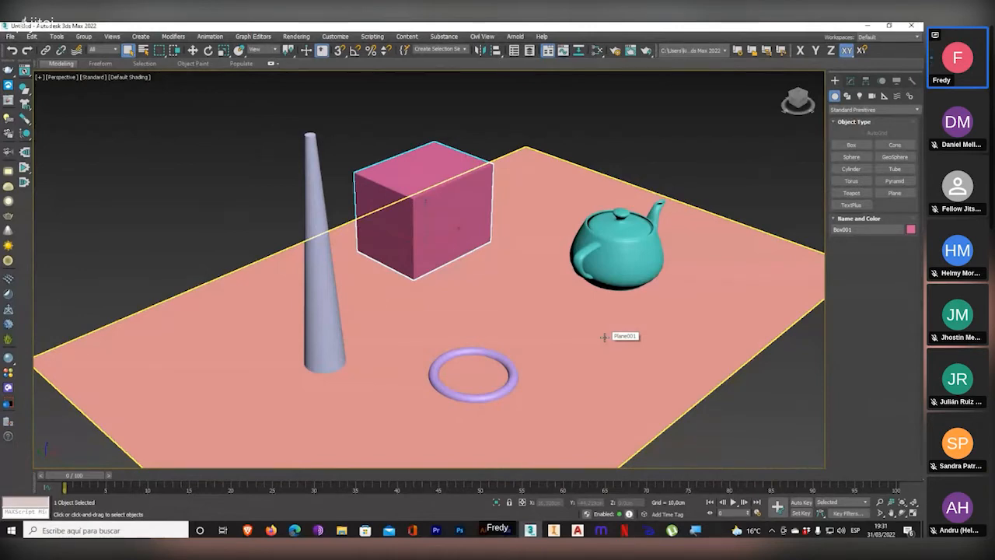
- Show the four-viewport layout, and select the teapot in the Front viewport and the box in the Perspective viewport
{"action": "left_click", "coordinate": [914, 514]}
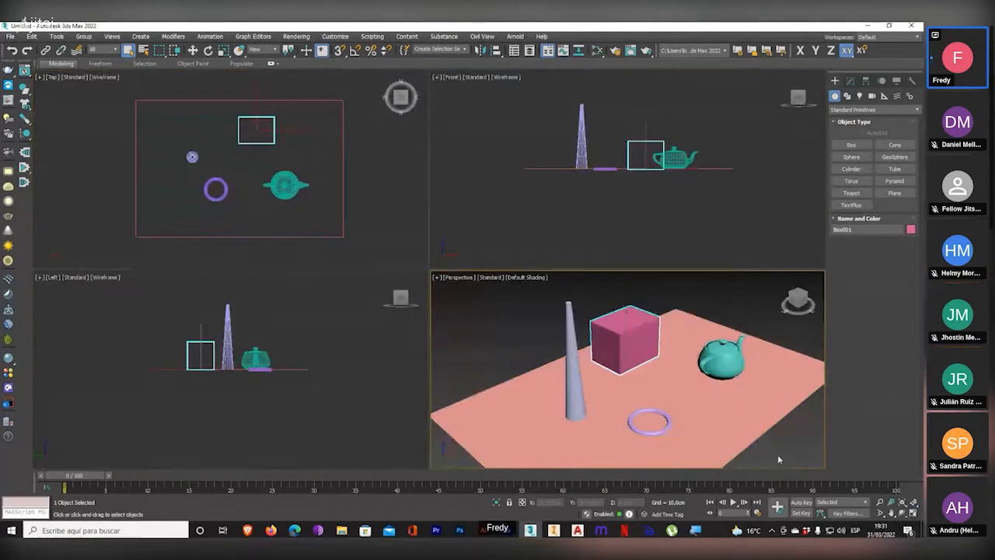
{"action": "scroll", "coordinate": [636, 167], "scroll_direction": "up", "scroll_amount": 5}
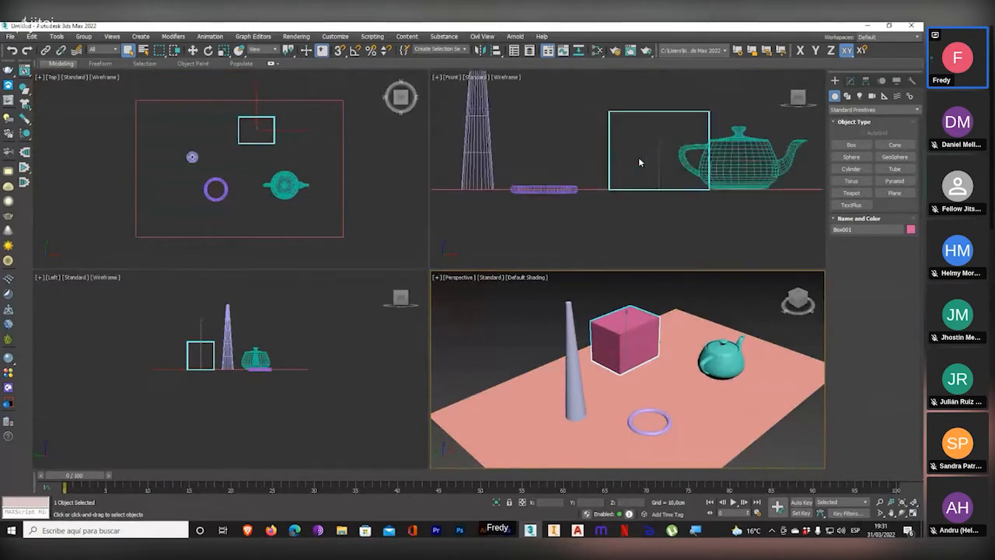
{"action": "scroll", "coordinate": [688, 125], "scroll_direction": "up", "scroll_amount": 3}
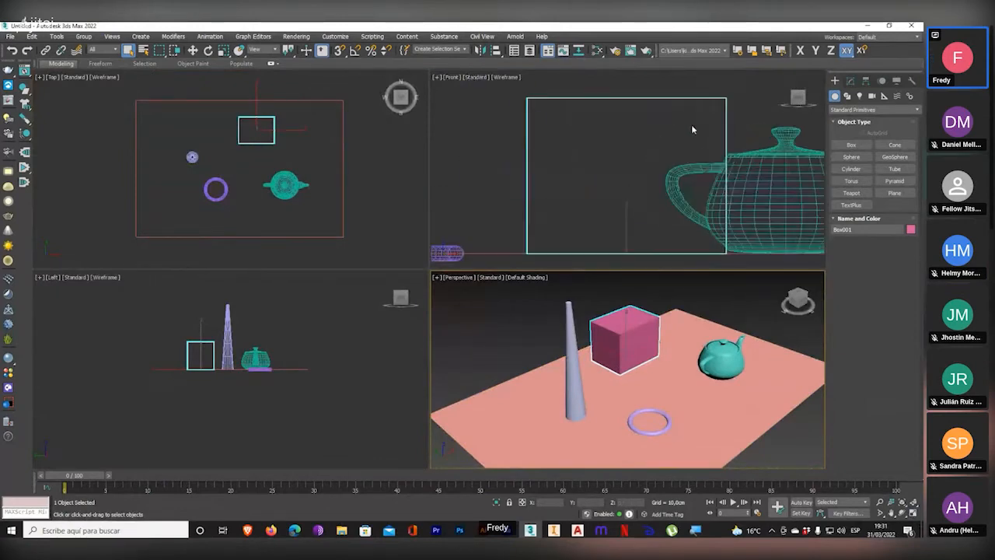
{"action": "left_click", "coordinate": [725, 170]}
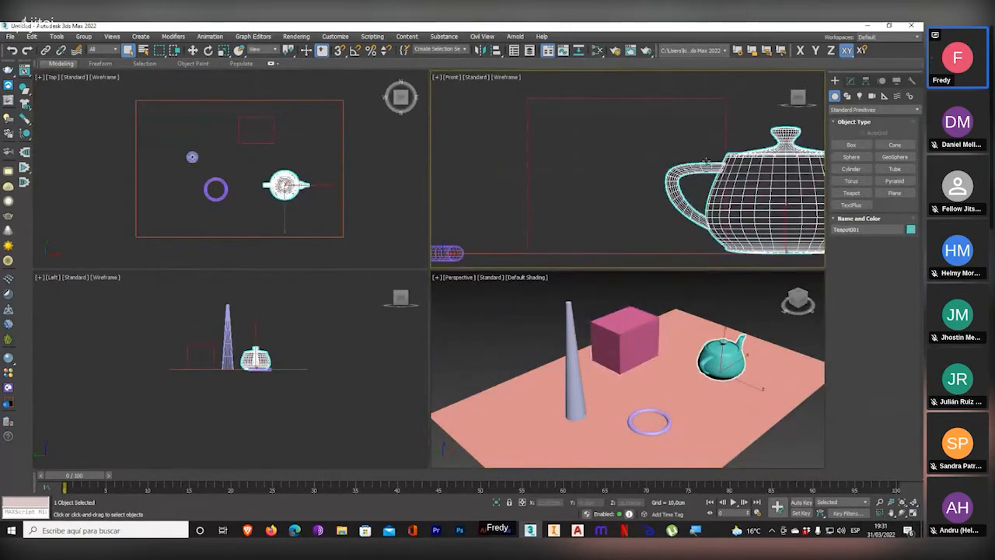
{"action": "scroll", "coordinate": [711, 159], "scroll_direction": "down", "scroll_amount": 3}
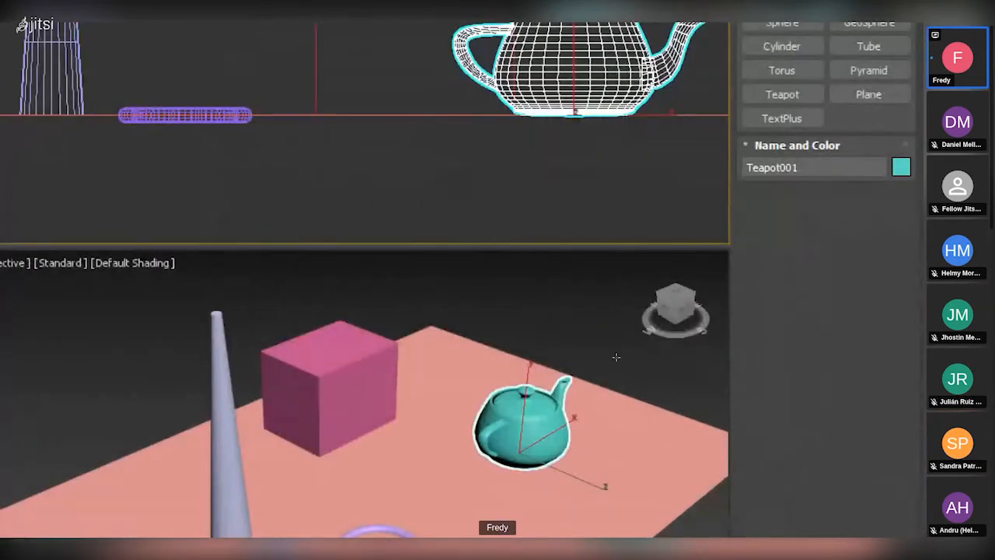
{"action": "left_click", "coordinate": [331, 385]}
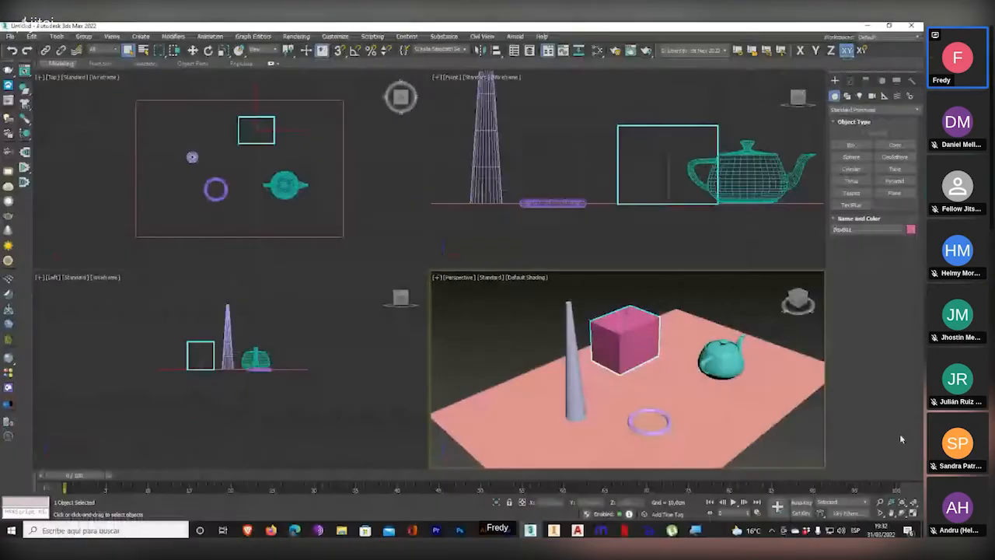
- Maximize the Perspective viewport, render it in Production mode, and close the rendered frame window
{"action": "left_click", "coordinate": [915, 517]}
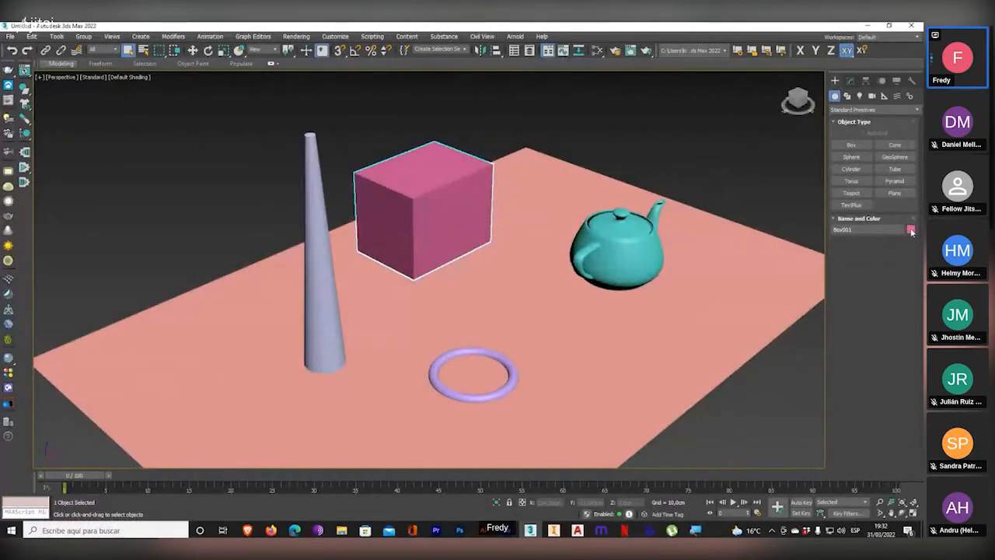
{"action": "left_click", "coordinate": [630, 50]}
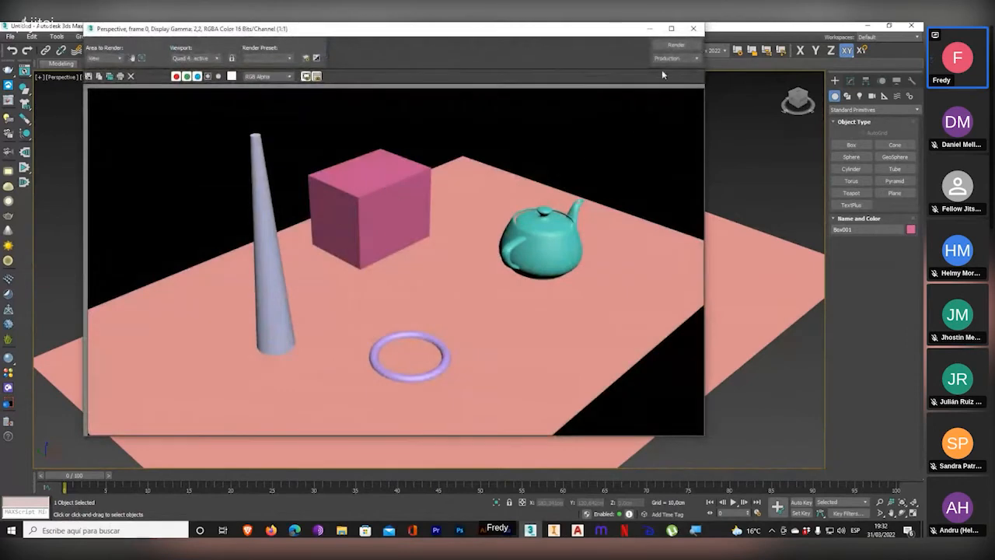
{"action": "left_click", "coordinate": [693, 29]}
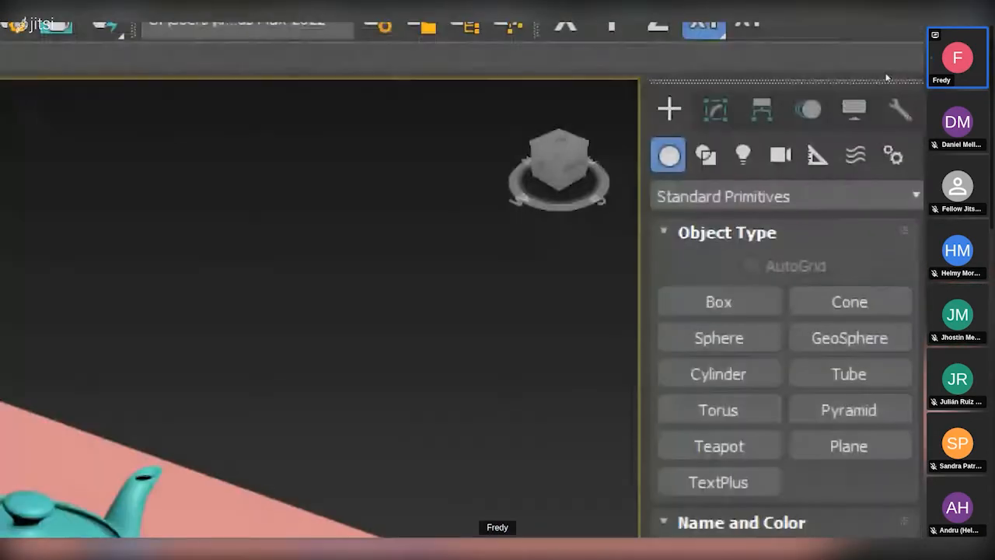
- Review the box's hierarchy, motion, display and utility settings, and return to its modifier parameters
{"action": "left_click", "coordinate": [850, 80]}
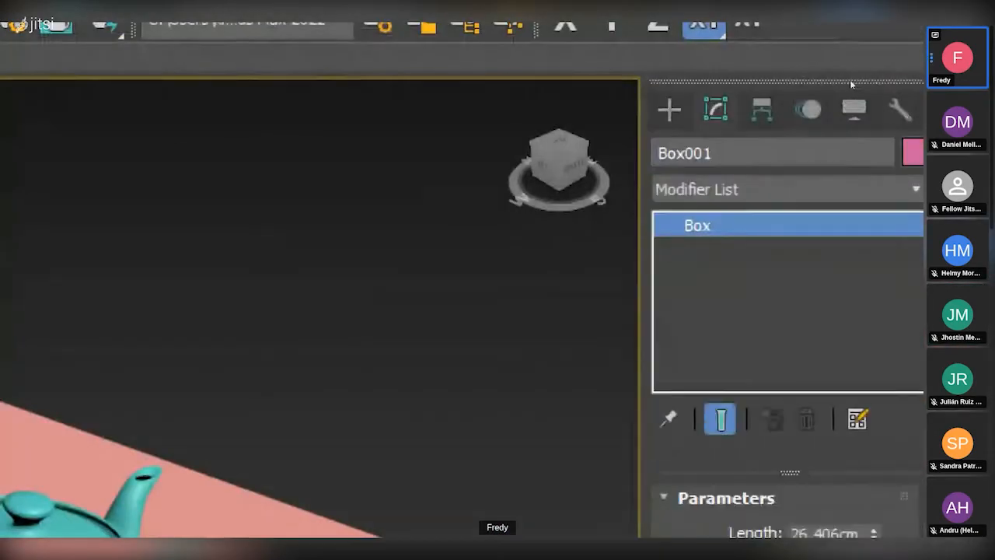
{"action": "left_click", "coordinate": [864, 82]}
{"action": "left_click", "coordinate": [877, 83]}
{"action": "left_click", "coordinate": [891, 84]}
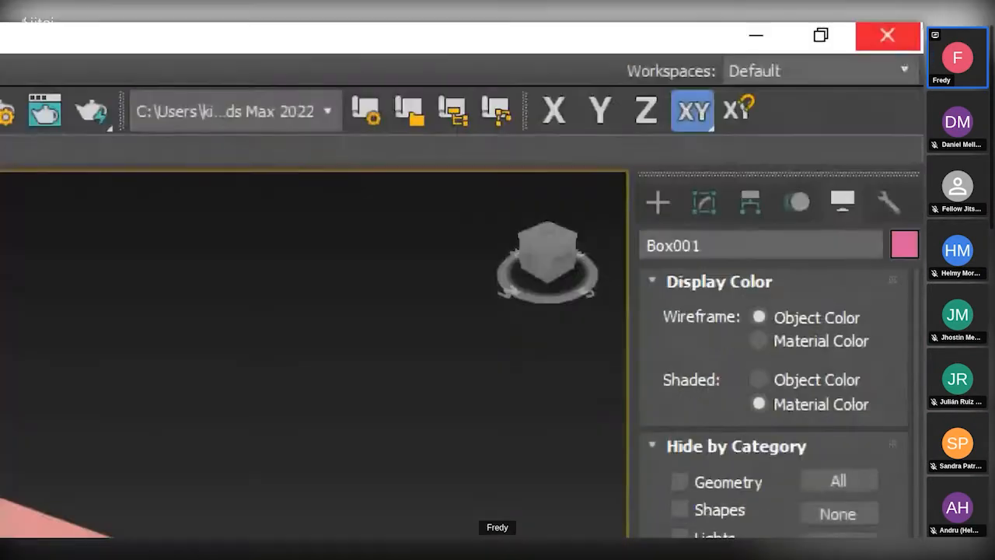
{"action": "left_click", "coordinate": [909, 81]}
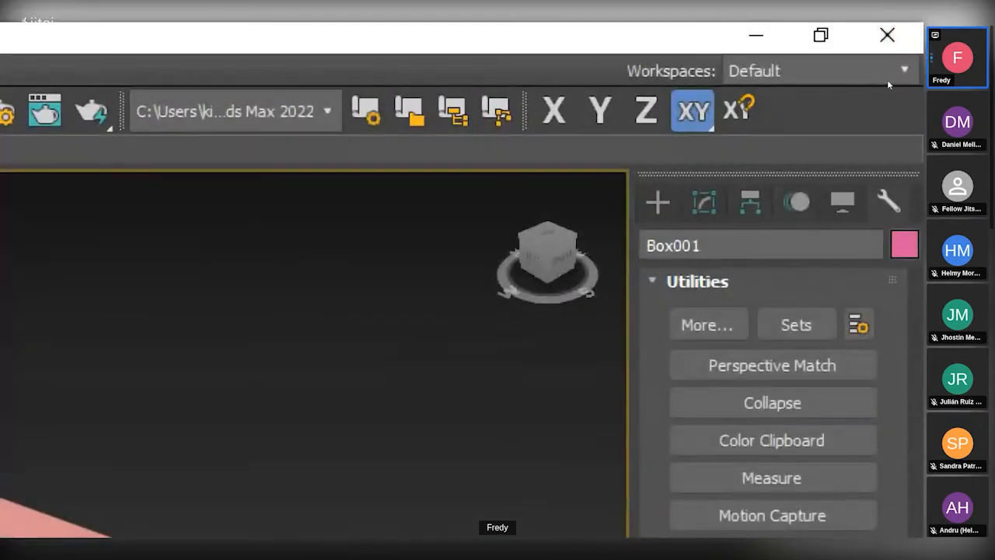
{"action": "left_click", "coordinate": [886, 80]}
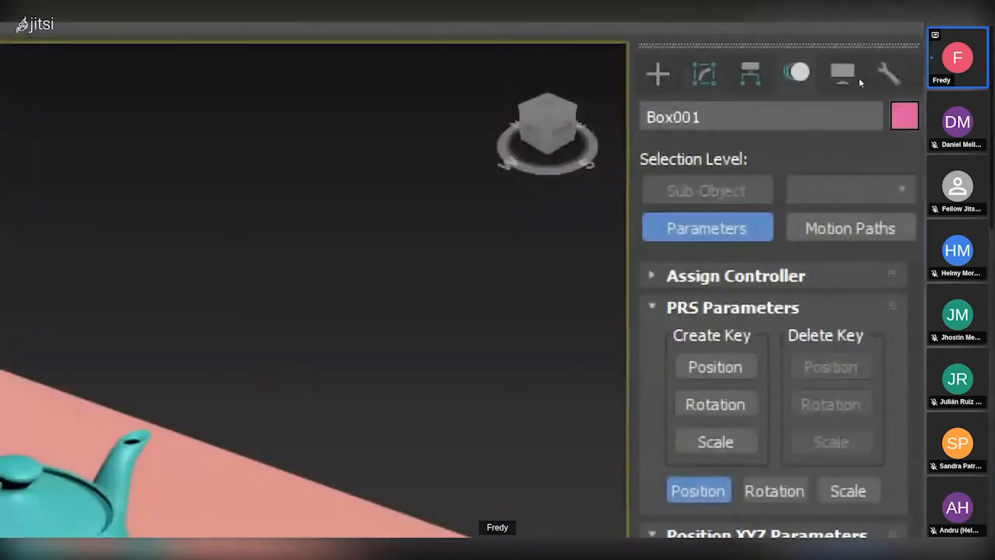
{"action": "left_click", "coordinate": [750, 74]}
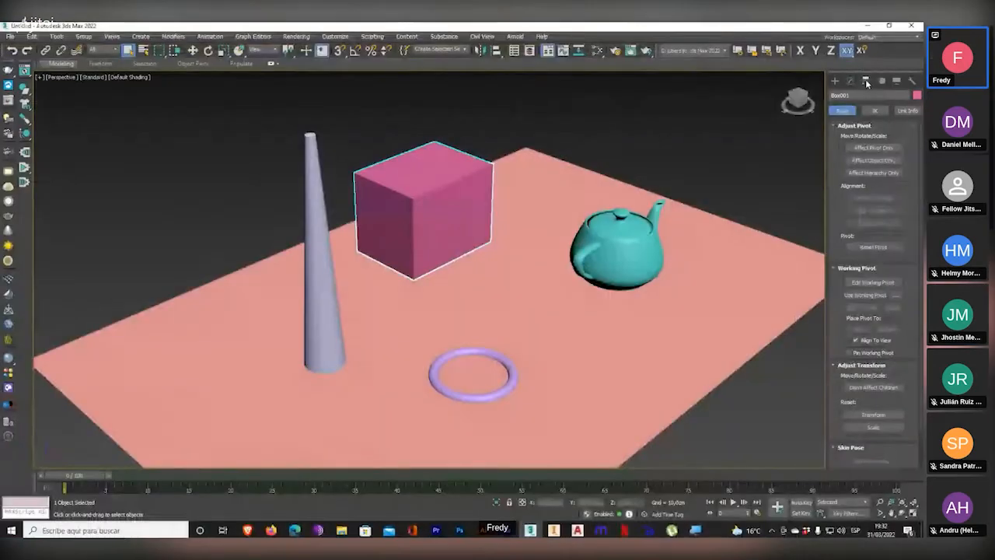
{"action": "left_click", "coordinate": [849, 82]}
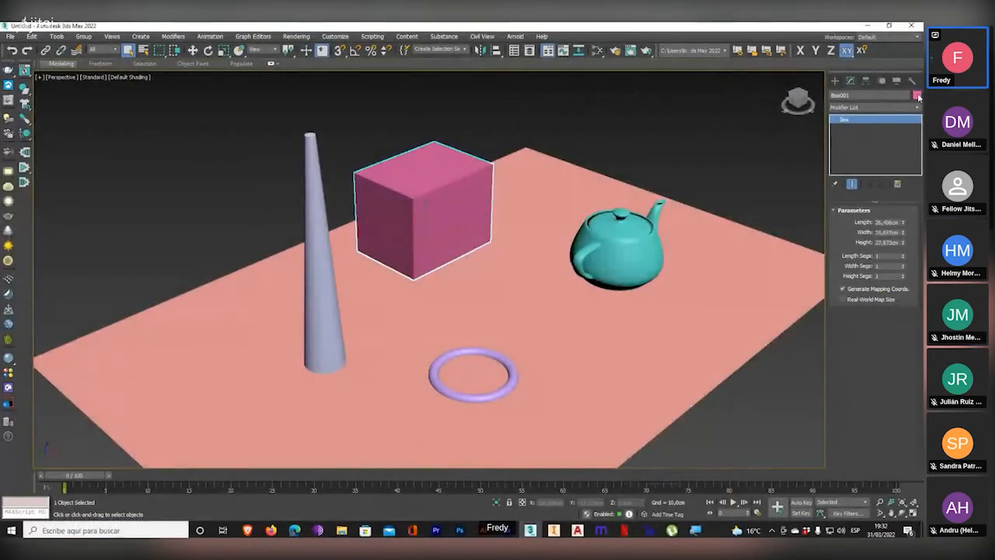
- Open the box's object color settings, view the AutoCAD ACI palette, and return to the 3ds Max palette
{"action": "left_click", "coordinate": [917, 95]}
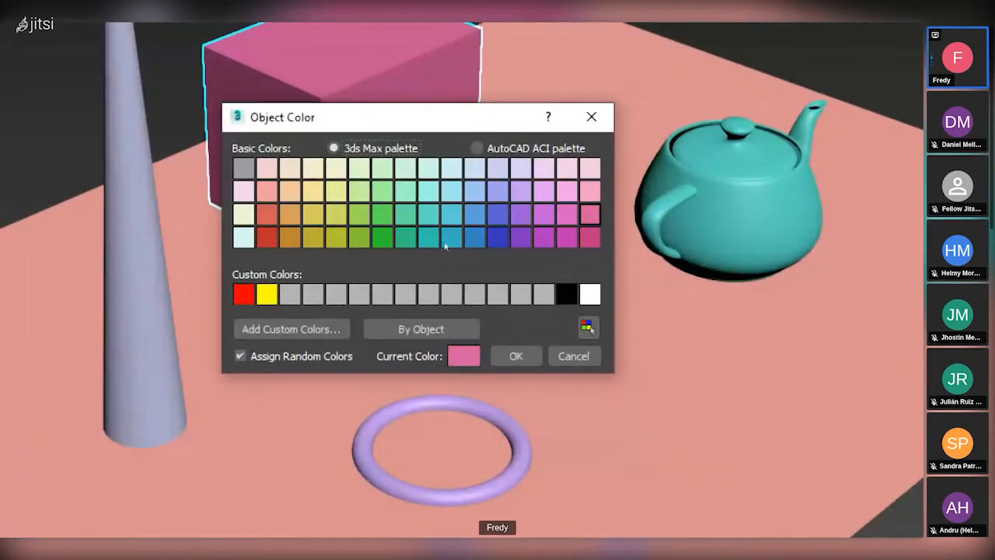
{"action": "left_click", "coordinate": [478, 148]}
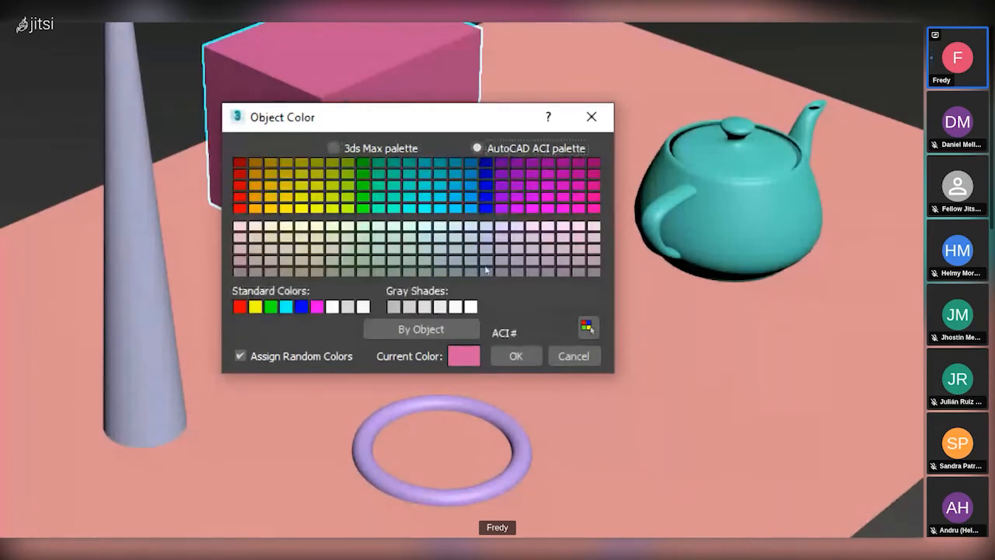
{"action": "left_click", "coordinate": [333, 148]}
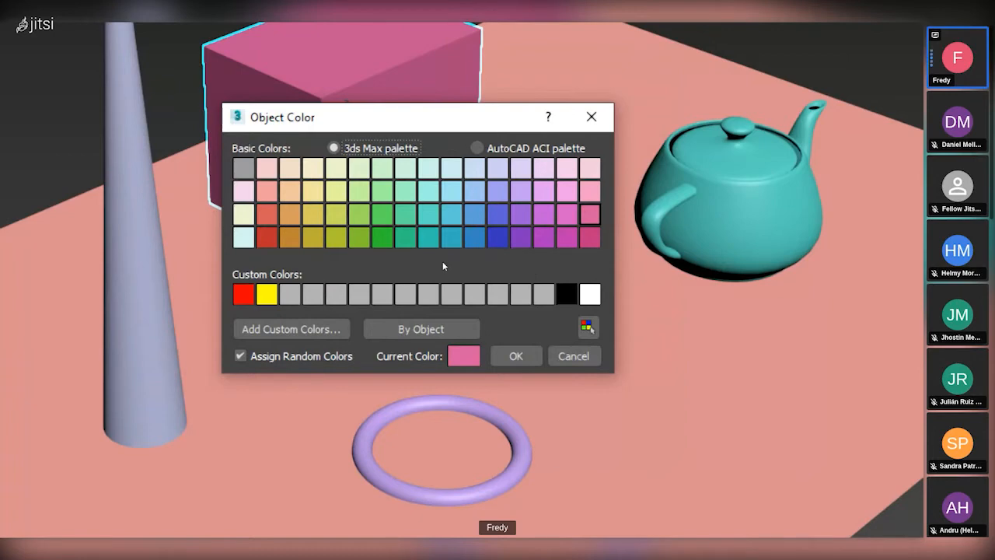
- Try several green swatches from the basic colors as the box's current color
{"action": "left_click", "coordinate": [381, 214]}
{"action": "left_click", "coordinate": [382, 169]}
{"action": "left_click", "coordinate": [359, 192]}
{"action": "left_click", "coordinate": [382, 214]}
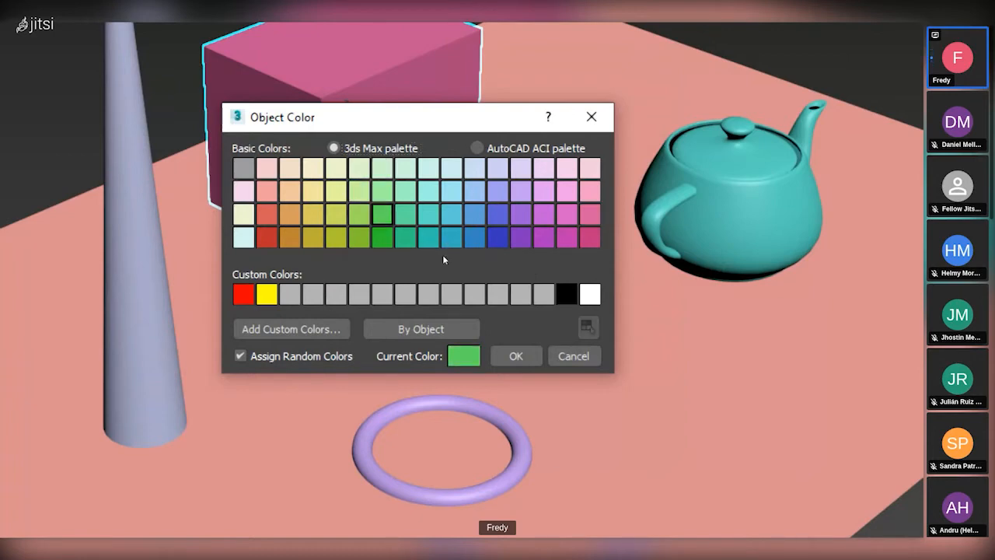
- Define a pure blue in the first empty custom color slot and assign it to the box
{"action": "left_click", "coordinate": [398, 298]}
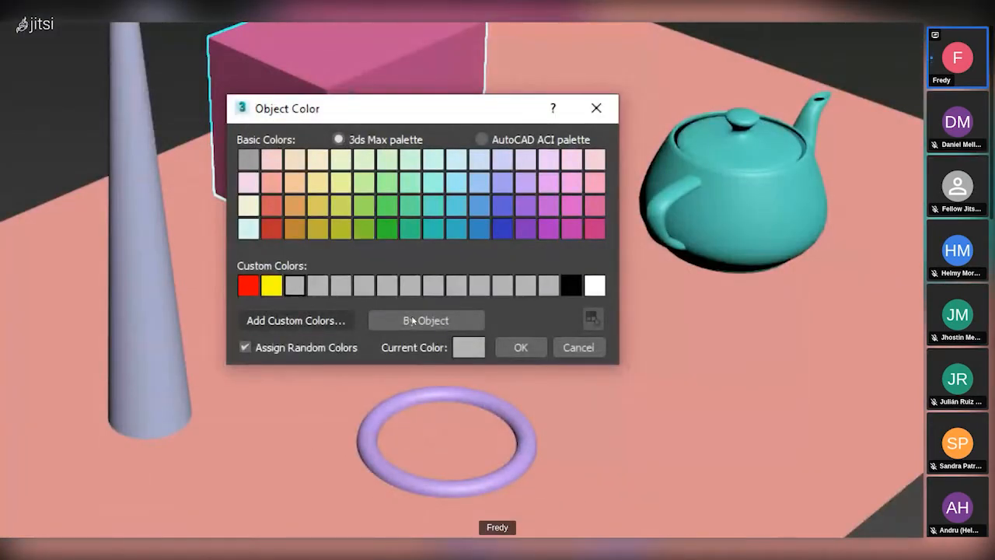
{"action": "left_click", "coordinate": [295, 320]}
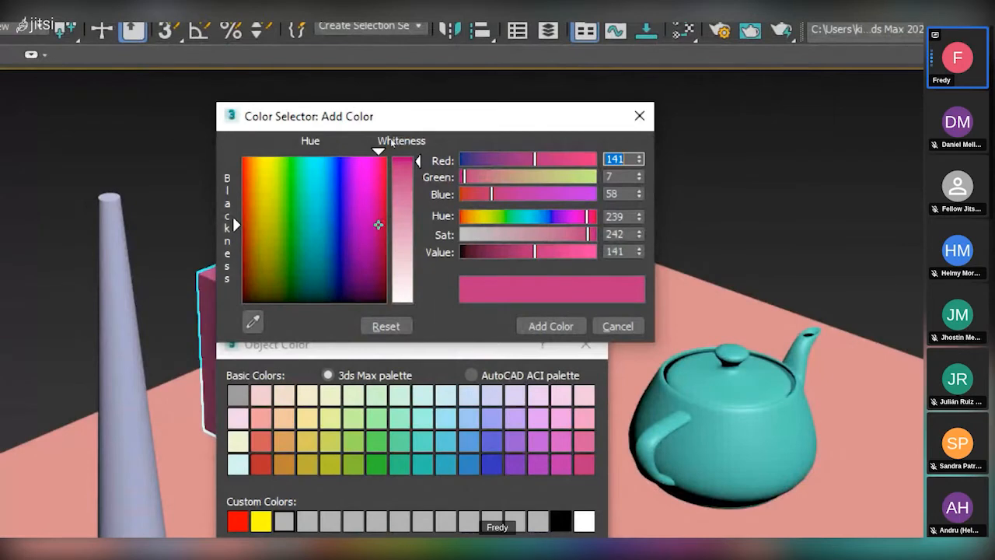
{"action": "mouse_move", "coordinate": [327, 179]}
{"action": "left_mouse_down"}
{"action": "mouse_move", "coordinate": [264, 200]}
{"action": "mouse_move", "coordinate": [334, 251]}
{"action": "mouse_move", "coordinate": [280, 166]}
{"action": "mouse_move", "coordinate": [294, 234]}
{"action": "mouse_move", "coordinate": [297, 210]}
{"action": "mouse_move", "coordinate": [262, 206]}
{"action": "mouse_move", "coordinate": [336, 218]}
{"action": "left_mouse_up"}
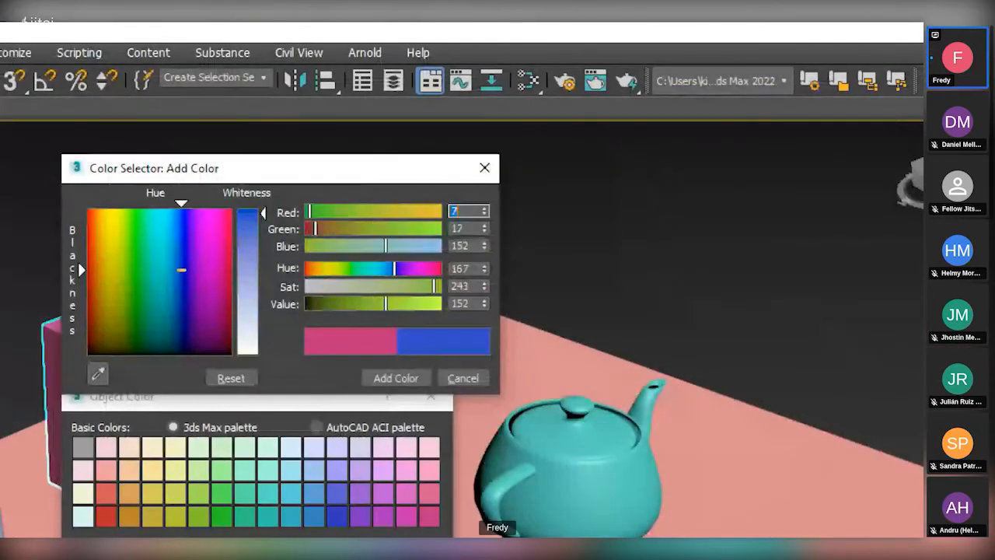
{"action": "mouse_move", "coordinate": [182, 270]}
{"action": "left_mouse_down"}
{"action": "mouse_move", "coordinate": [147, 257]}
{"action": "mouse_move", "coordinate": [118, 215]}
{"action": "mouse_move", "coordinate": [142, 245]}
{"action": "mouse_move", "coordinate": [124, 266]}
{"action": "mouse_move", "coordinate": [130, 281]}
{"action": "left_mouse_up"}
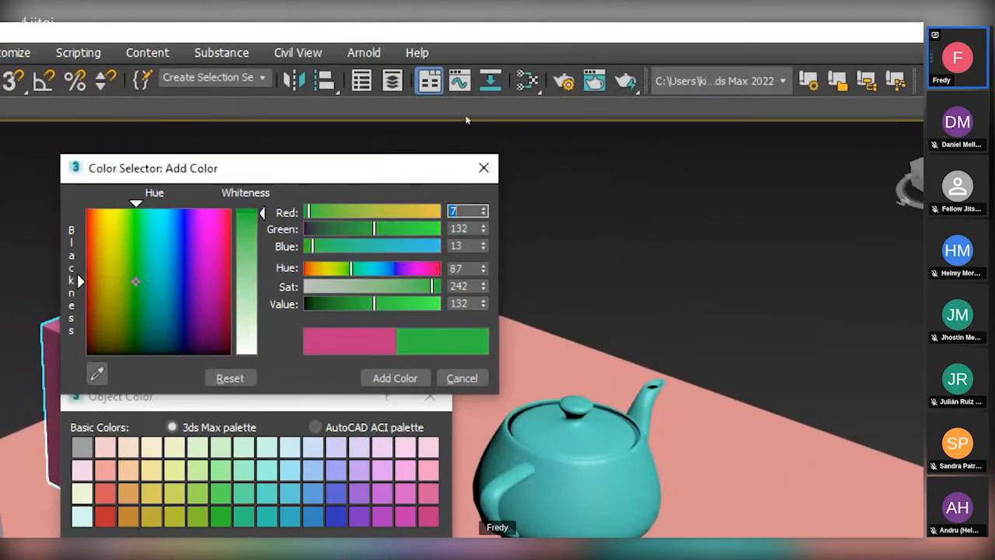
{"action": "left_click_drag", "start_coordinate": [262, 212], "coordinate": [308, 212]}
{"action": "left_click", "coordinate": [361, 245]}
{"action": "left_click_drag", "start_coordinate": [364, 229], "coordinate": [308, 229]}
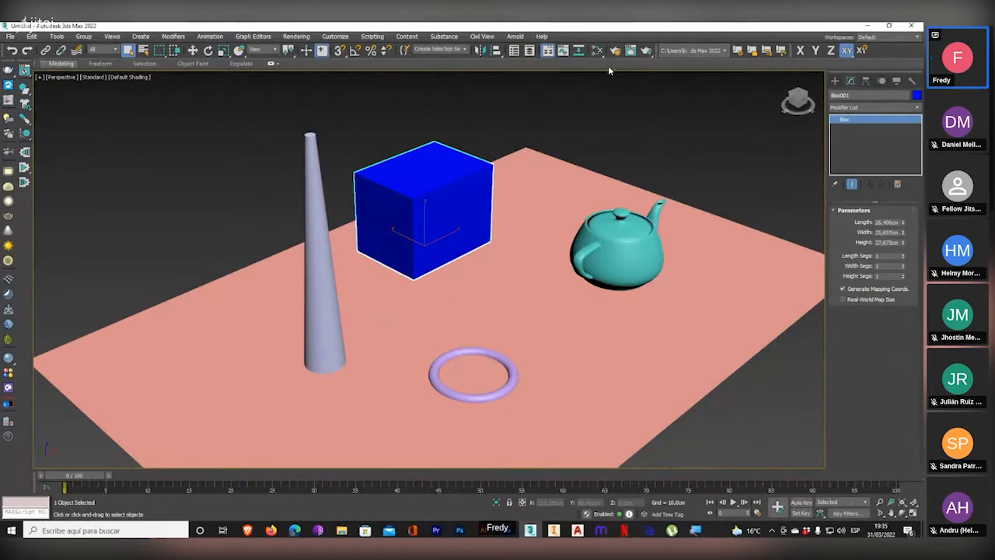
- Render the Perspective view with the blue box, and close the rendered frame window
{"action": "left_click", "coordinate": [646, 51]}
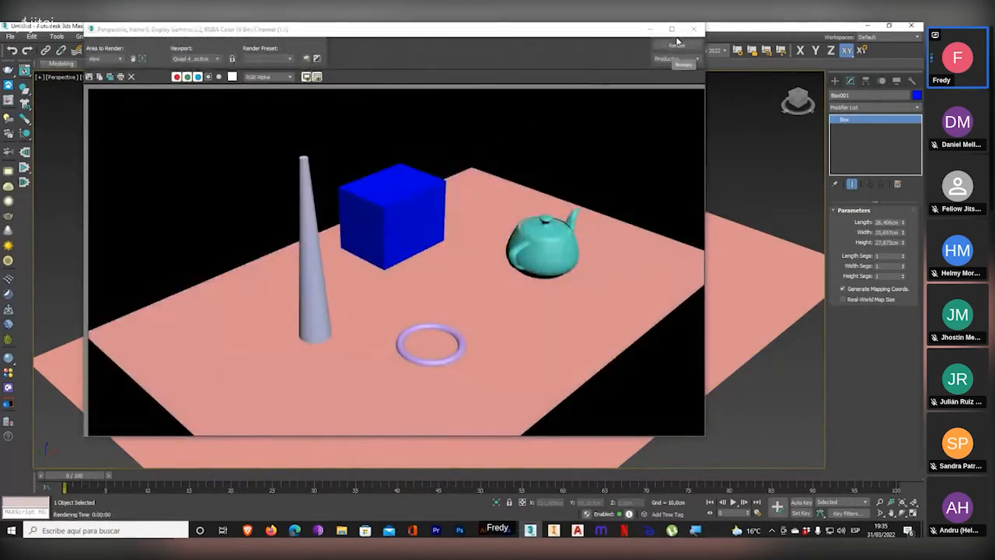
{"action": "left_click", "coordinate": [697, 31]}
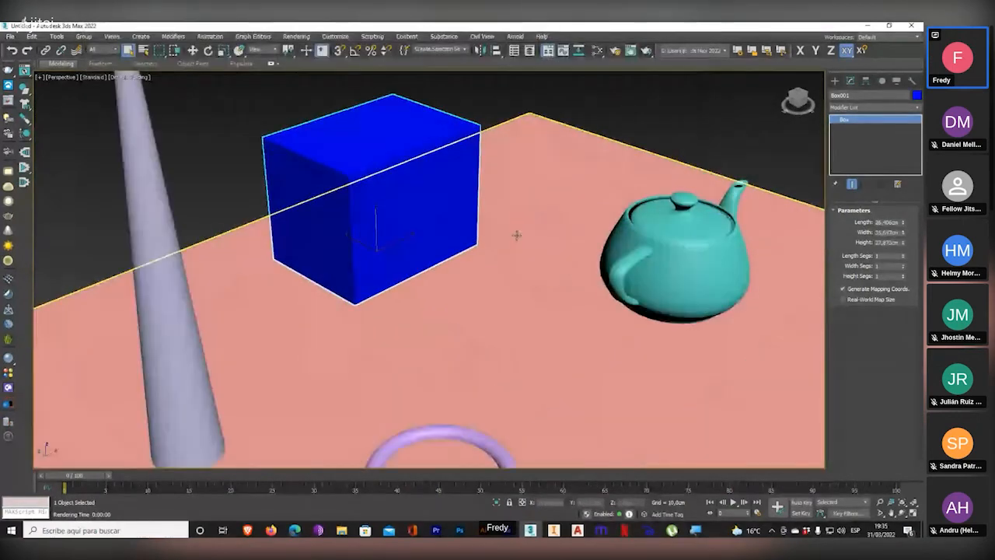
{"action": "scroll", "coordinate": [516, 235], "scroll_direction": "down", "scroll_amount": 3}
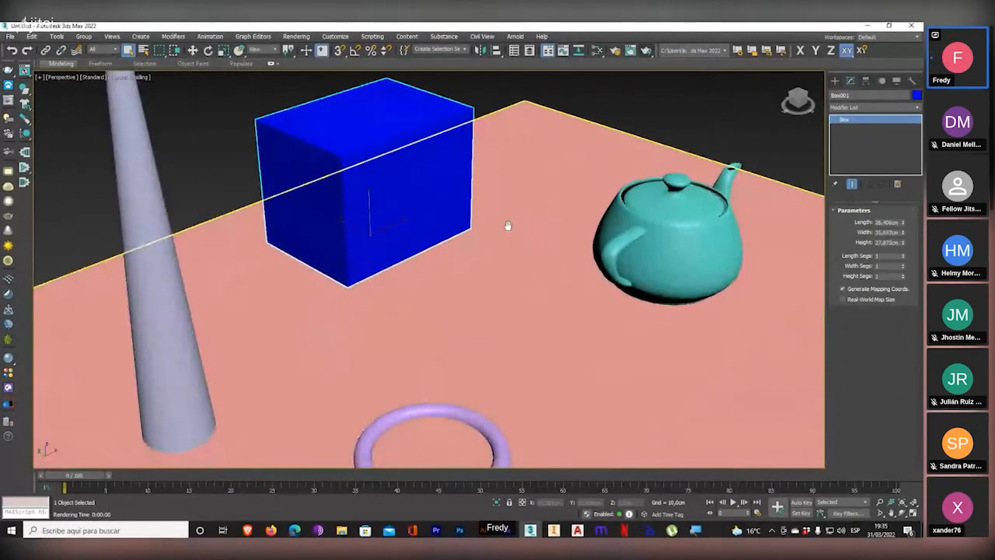
{"action": "middle_click_drag", "start_coordinate": [506, 255], "coordinate": [501, 254], "text": "alt"}
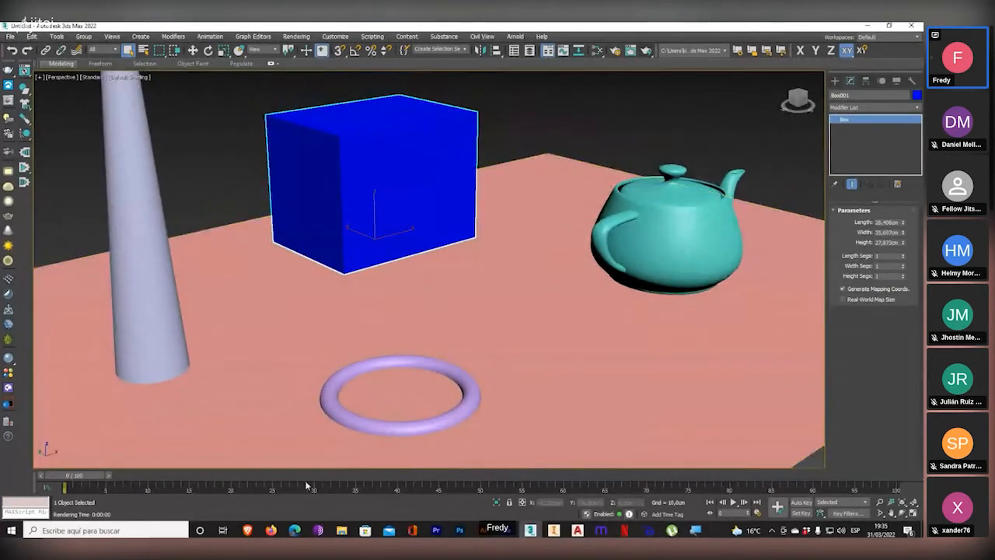
- Switch to the Jitsi Meet call to check the participants and chat, and return to 3ds Max
{"action": "mouse_move", "coordinate": [249, 531]}
{"action": "left_click", "coordinate": [219, 491]}
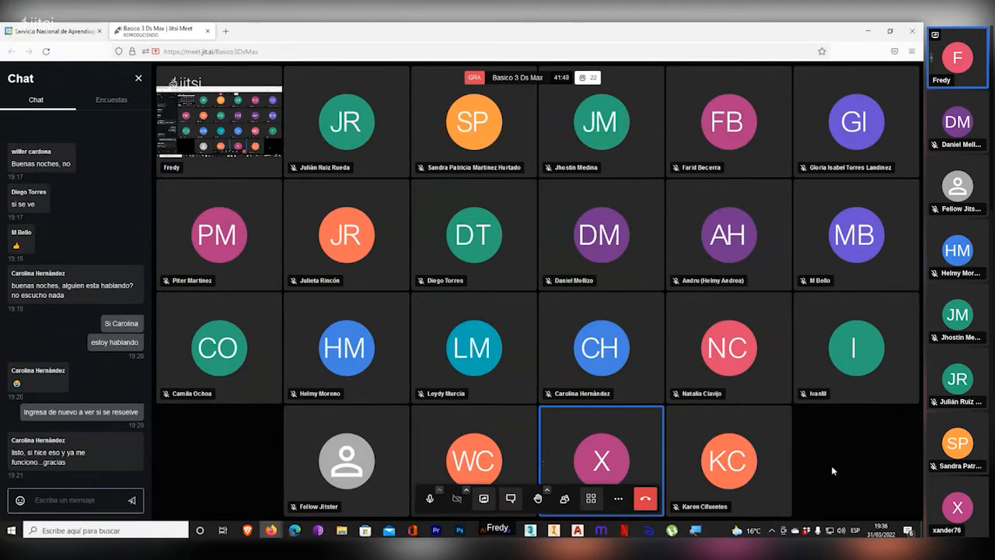
{"action": "key", "text": "alt+Tab"}
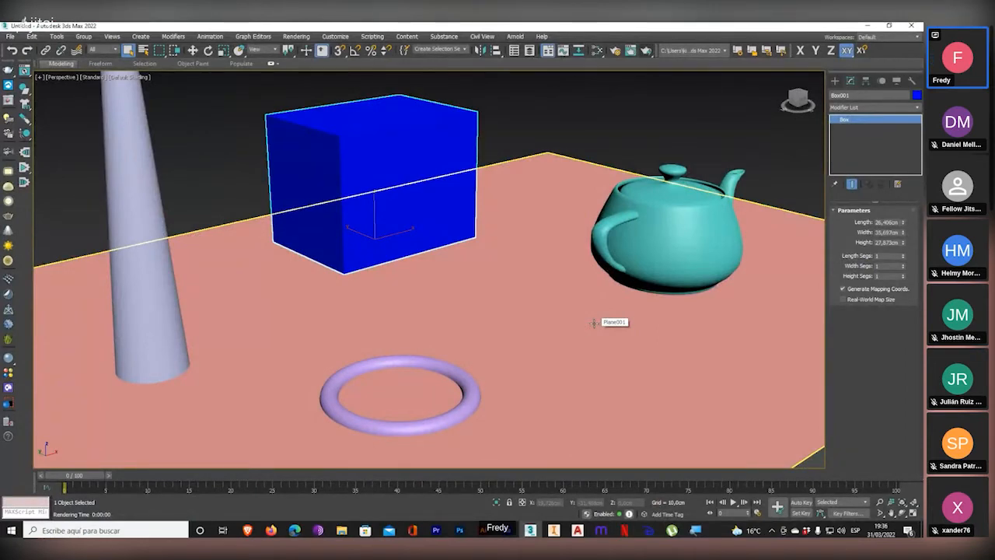
- Select the torus and move it up about 3.2 cm along the Z axis
{"action": "left_click", "coordinate": [465, 396]}
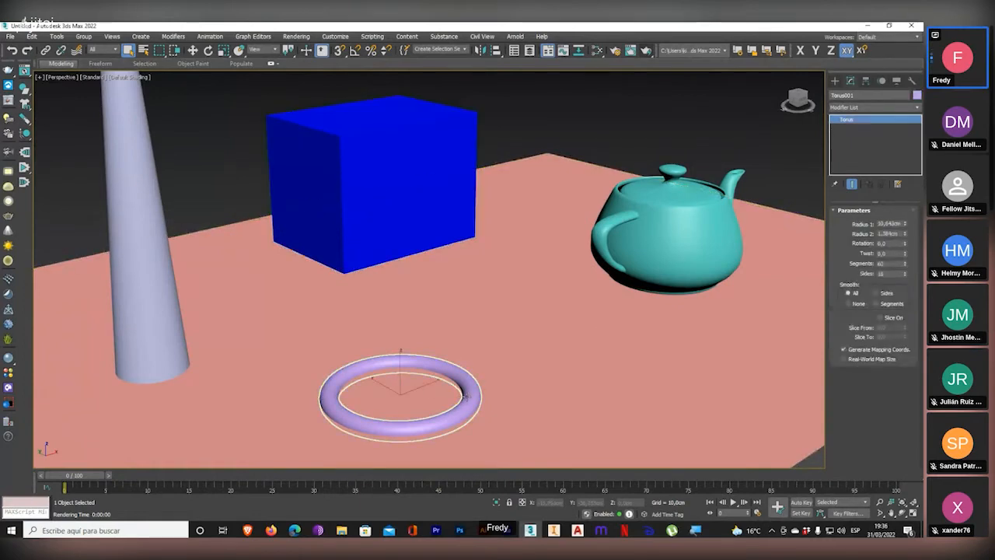
{"action": "left_click", "coordinate": [193, 49]}
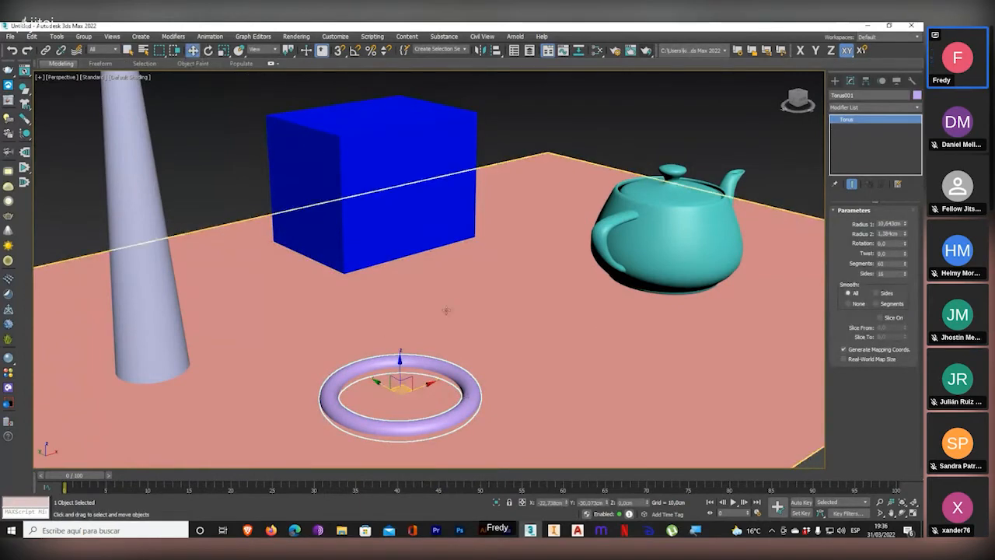
{"action": "mouse_move", "coordinate": [401, 359]}
{"action": "left_mouse_down"}
{"action": "mouse_move", "coordinate": [405, 370]}
{"action": "mouse_move", "coordinate": [411, 343]}
{"action": "left_mouse_up"}
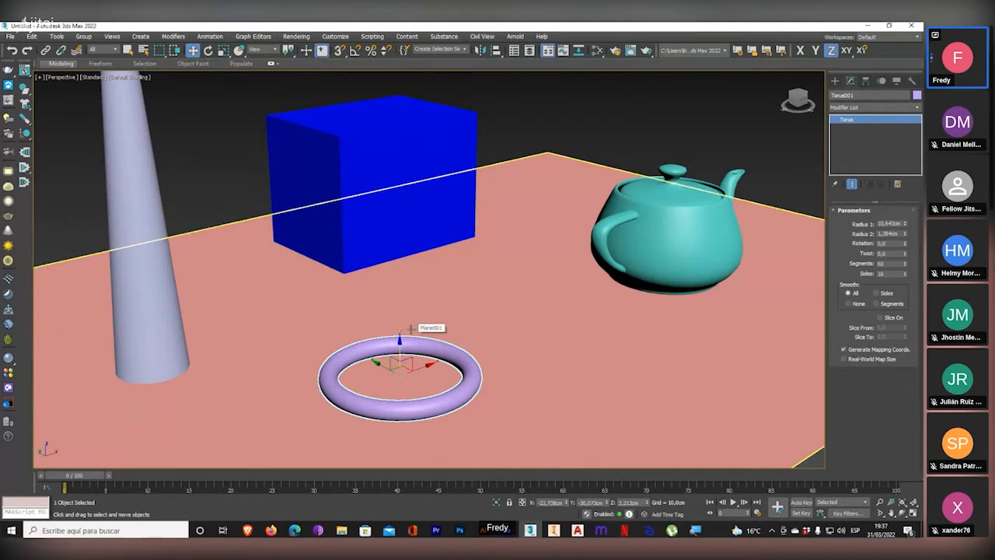
- Select the box, try several basic swatches as its object color, and reassign the custom blue
{"action": "left_click", "coordinate": [771, 177]}
{"action": "left_click", "coordinate": [388, 171]}
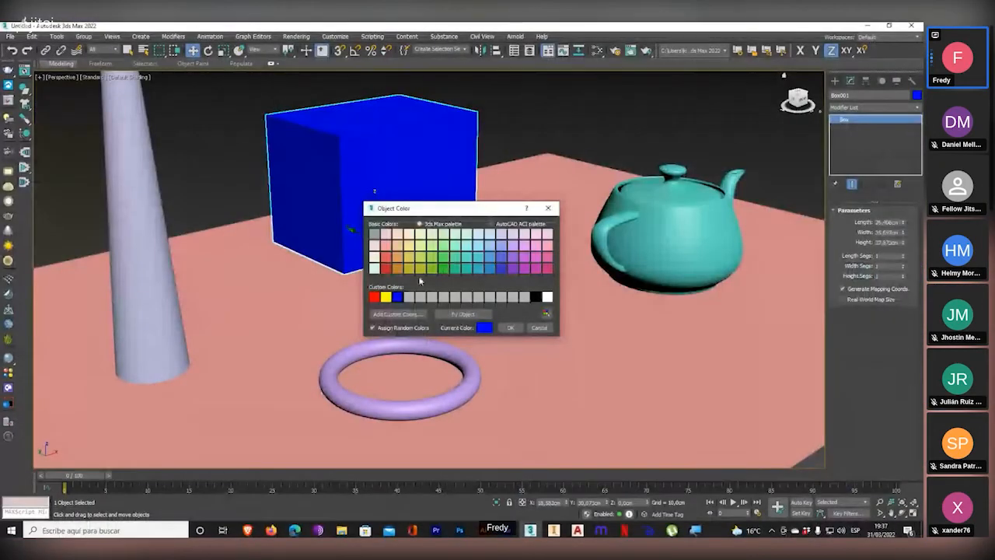
{"action": "left_click", "coordinate": [432, 268]}
{"action": "left_click", "coordinate": [501, 268]}
{"action": "left_click", "coordinate": [456, 268]}
{"action": "left_click", "coordinate": [455, 258]}
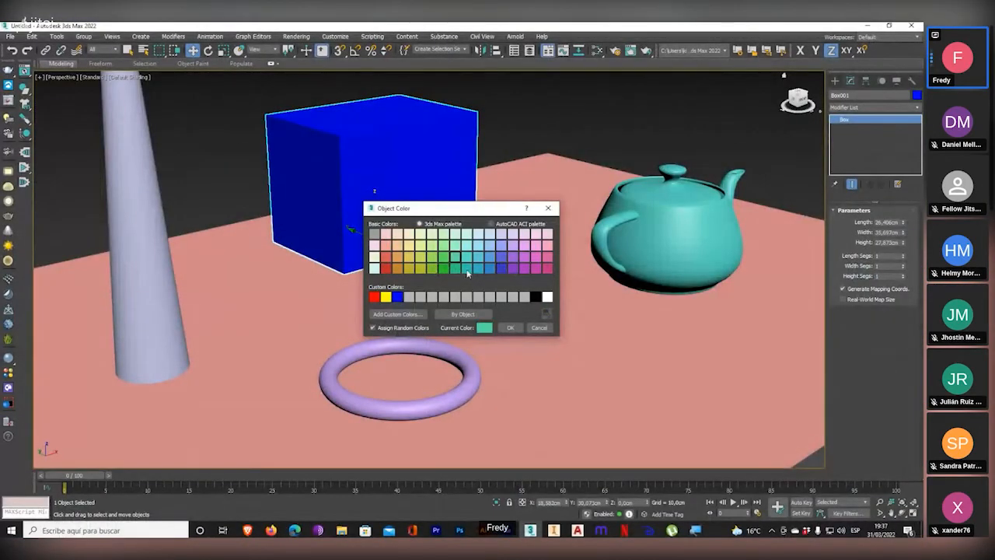
{"action": "left_click", "coordinate": [467, 268]}
{"action": "left_click", "coordinate": [420, 234]}
{"action": "left_click", "coordinate": [397, 297]}
{"action": "left_click", "coordinate": [510, 327]}
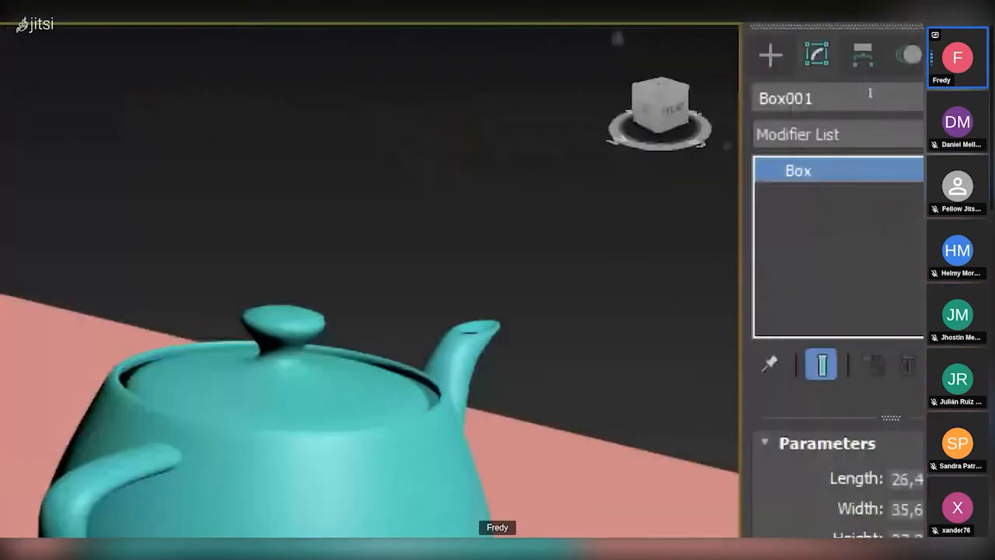
- Rename the box as Caja001
{"action": "double_click", "coordinate": [865, 94]}
{"action": "left_click", "coordinate": [812, 99]}
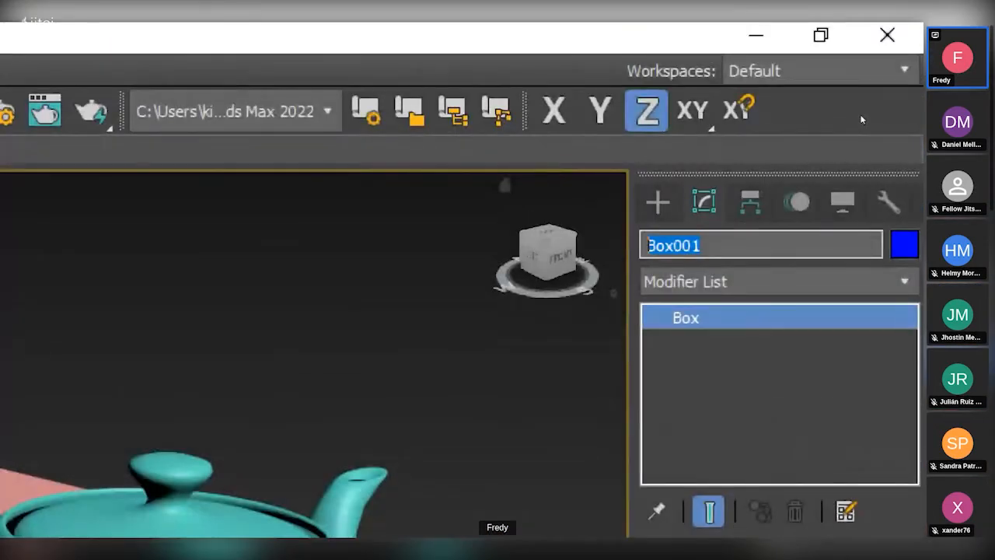
{"action": "type", "text": "Caja "}
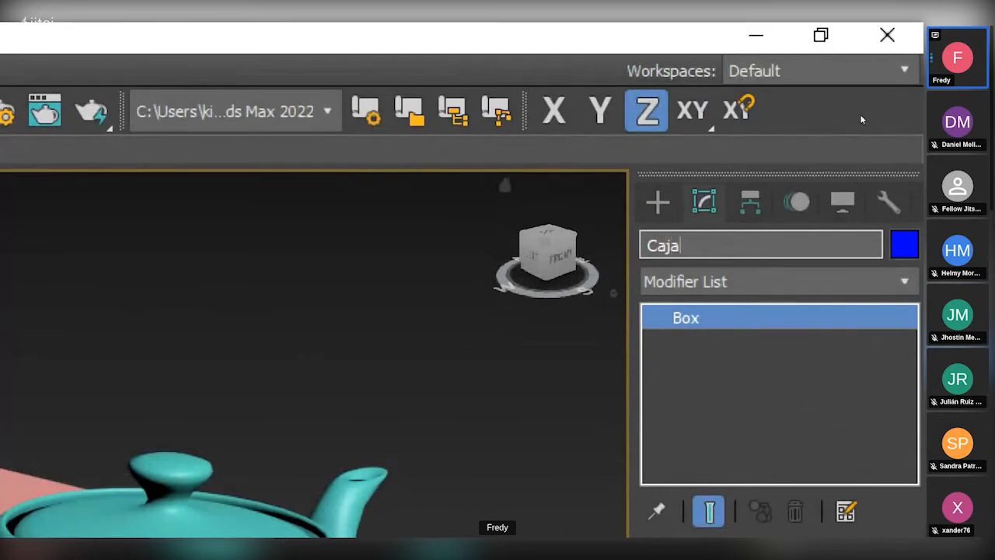
{"action": "type", "text": "001"}
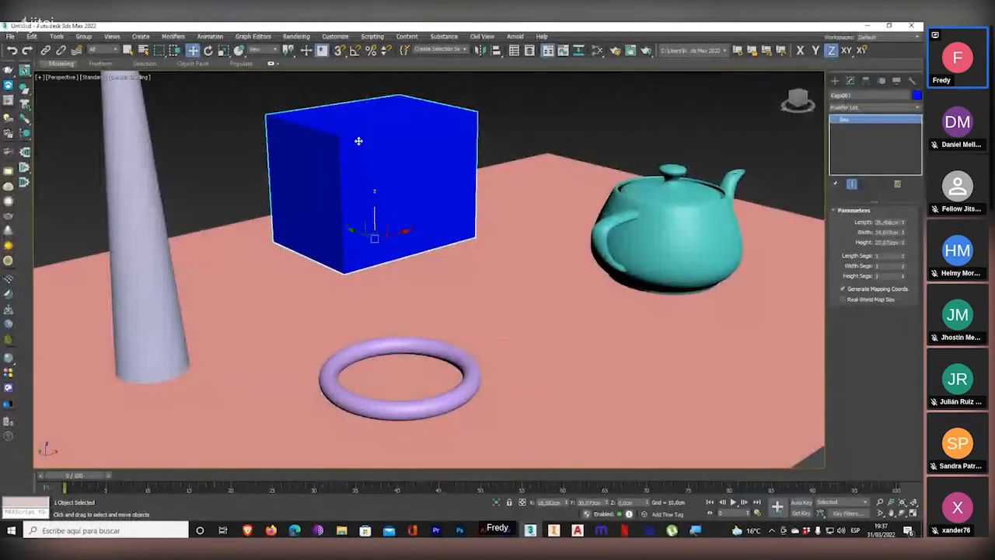
- Create a second teapot with a radius of about 12 cm beside the first one, near the plane's far corner
{"action": "scroll", "coordinate": [380, 189], "scroll_direction": "down", "scroll_amount": 3}
{"action": "middle_click_drag", "start_coordinate": [424, 182], "coordinate": [300, 233]}
{"action": "left_click", "coordinate": [447, 255]}
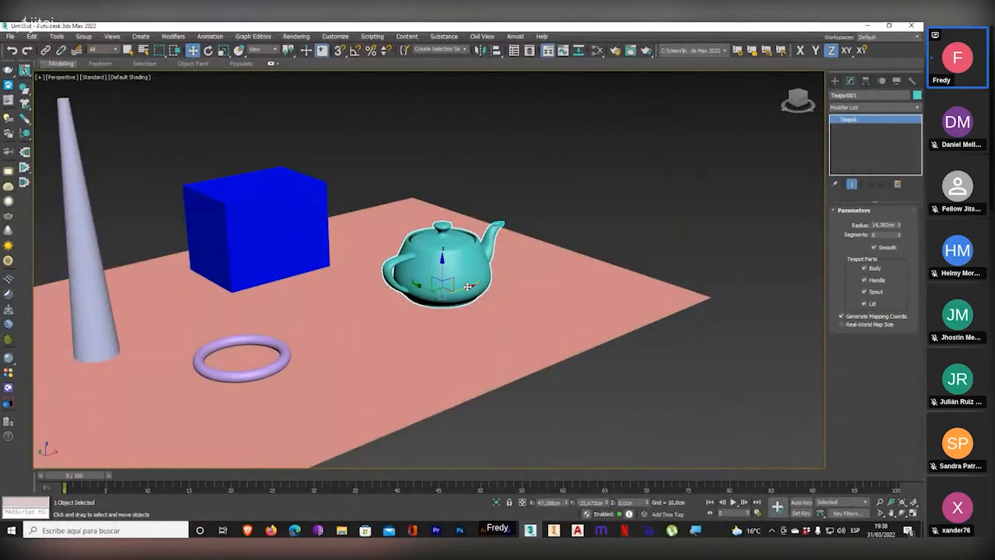
{"action": "left_click", "coordinate": [835, 80]}
{"action": "left_click", "coordinate": [851, 193]}
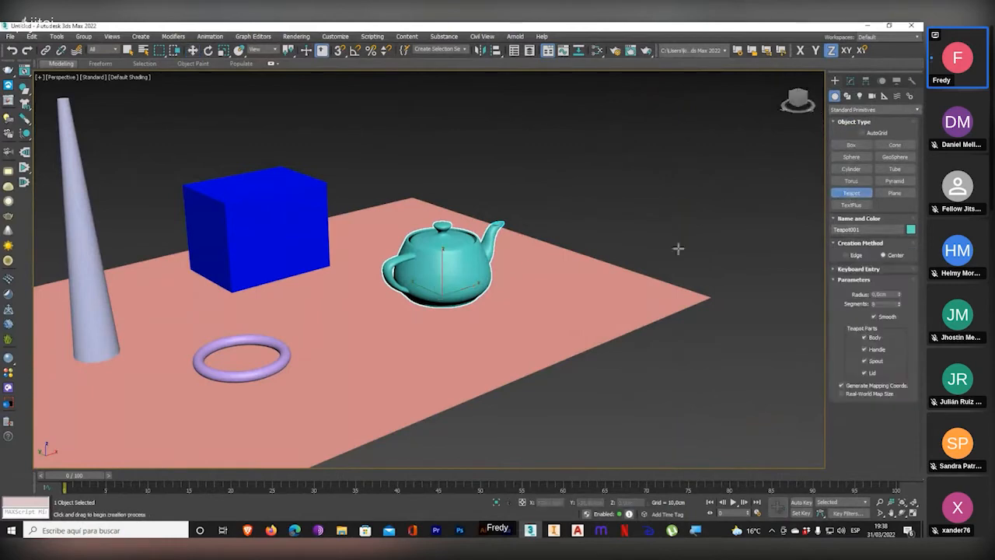
{"action": "left_click_drag", "start_coordinate": [581, 287], "coordinate": [646, 230]}
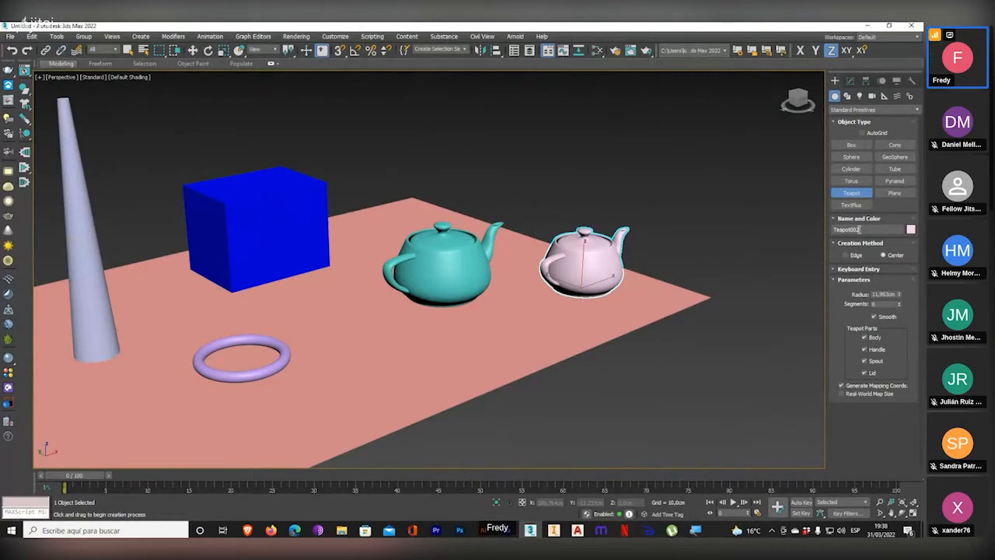
- Open the Select From Scene list, display all object categories, and expand the 0 (default) layer
{"action": "middle_click_drag", "start_coordinate": [683, 302], "coordinate": [774, 293]}
{"action": "middle_click_drag", "start_coordinate": [561, 353], "coordinate": [549, 354], "text": "alt"}
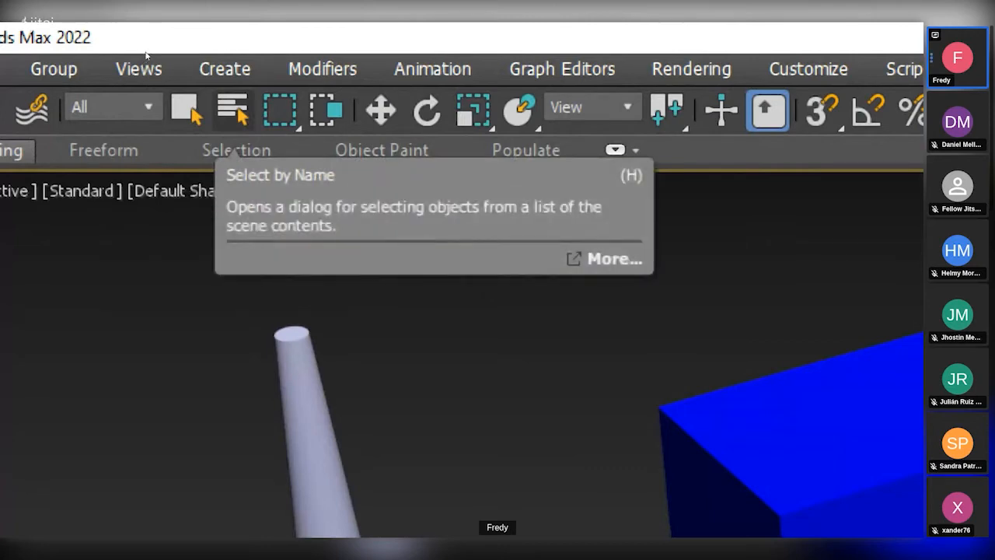
{"action": "left_click", "coordinate": [232, 109]}
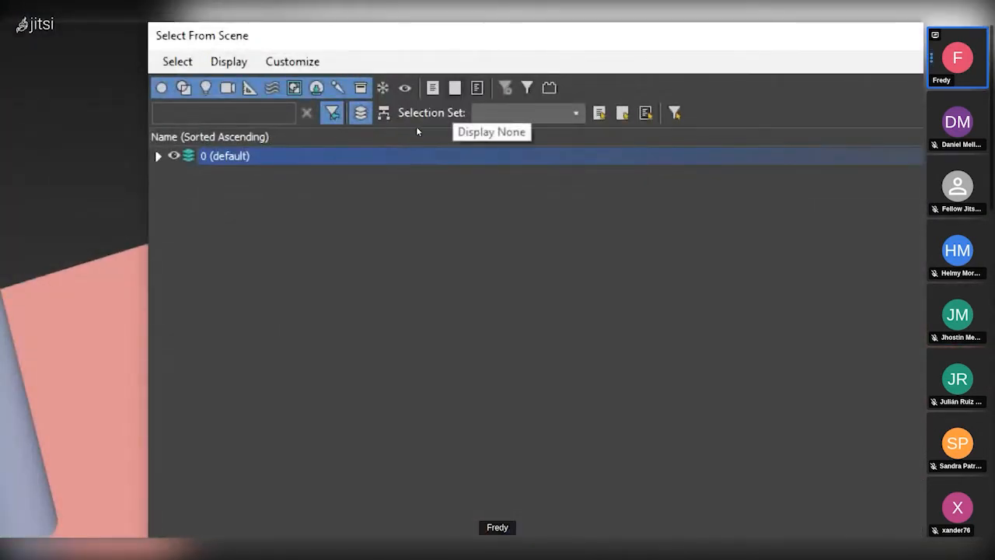
{"action": "left_click", "coordinate": [433, 89]}
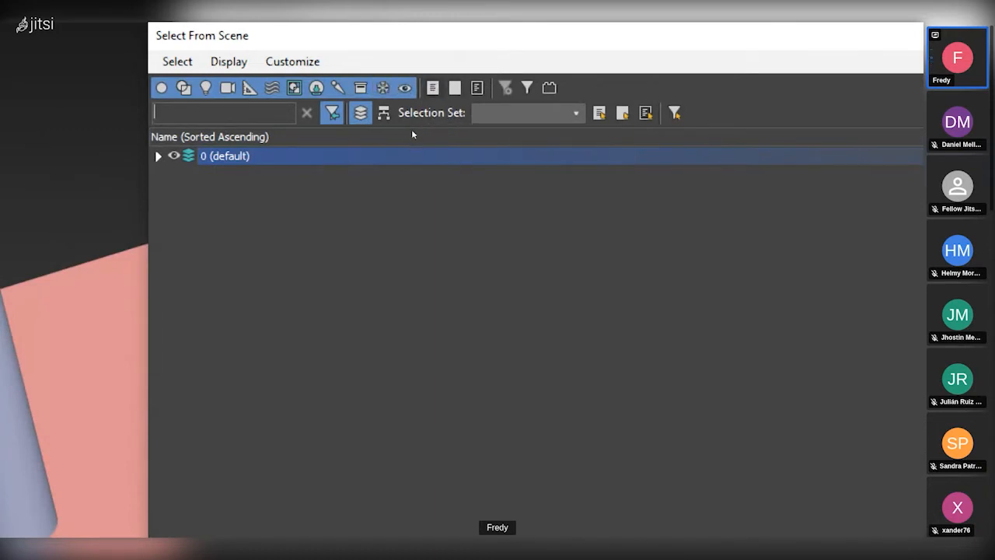
{"action": "double_click", "coordinate": [274, 160]}
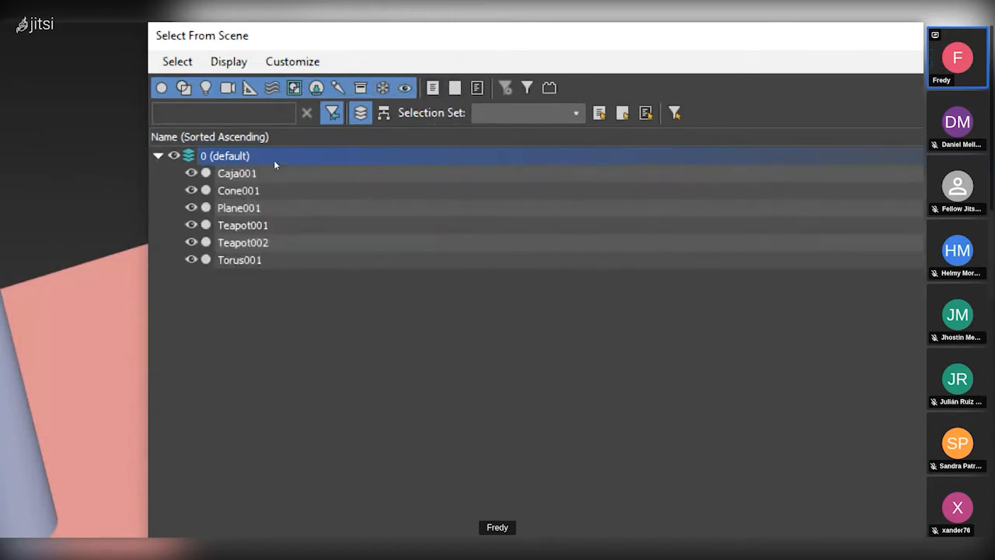
- Highlight the listed objects one after another from Caja001 to Torus001, and close the list without applying a selection
{"action": "left_click", "coordinate": [314, 172]}
{"action": "left_click", "coordinate": [326, 188]}
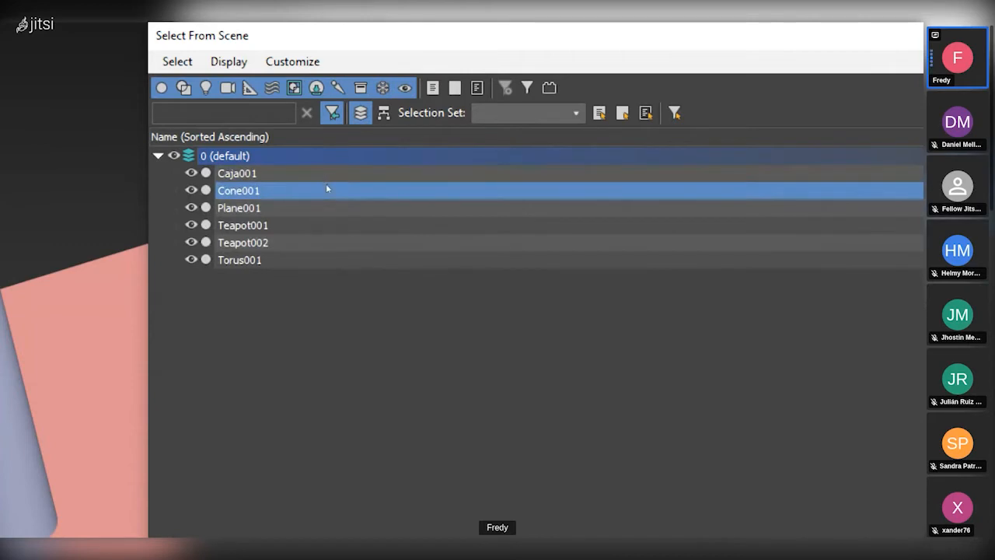
{"action": "left_click", "coordinate": [327, 200]}
{"action": "key", "text": "Down"}
{"action": "key", "text": "Down"}
{"action": "key", "text": "Down"}
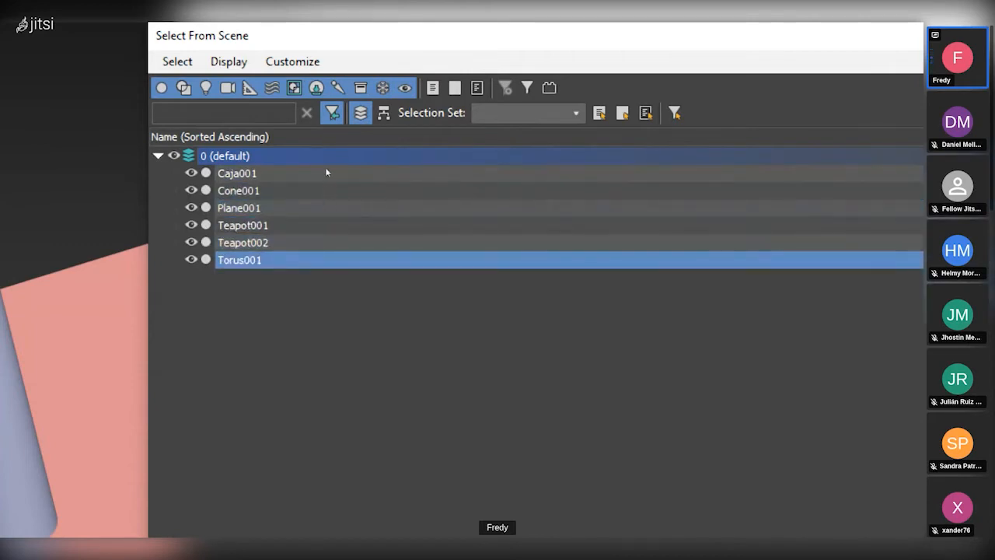
{"action": "left_click", "coordinate": [325, 173]}
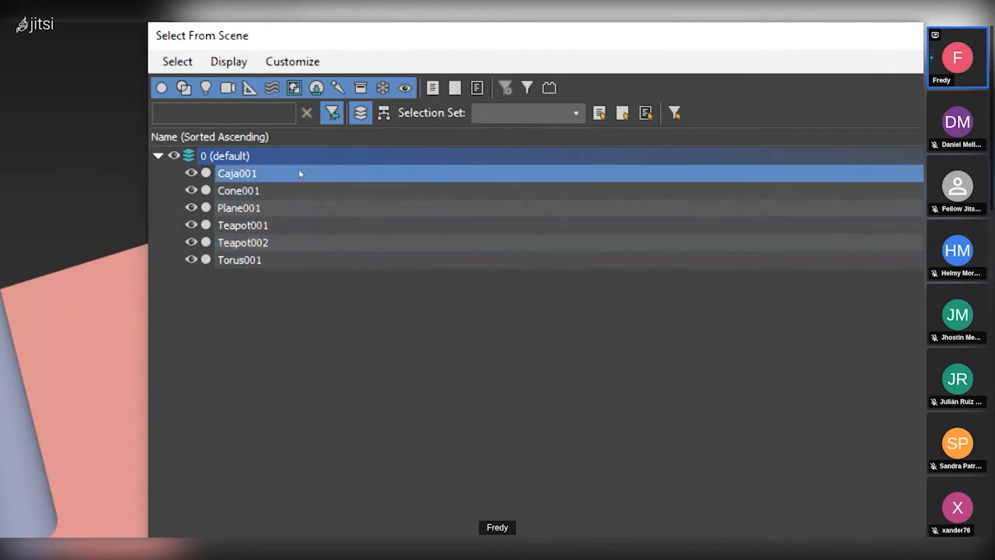
{"action": "key", "text": "super+plus"}
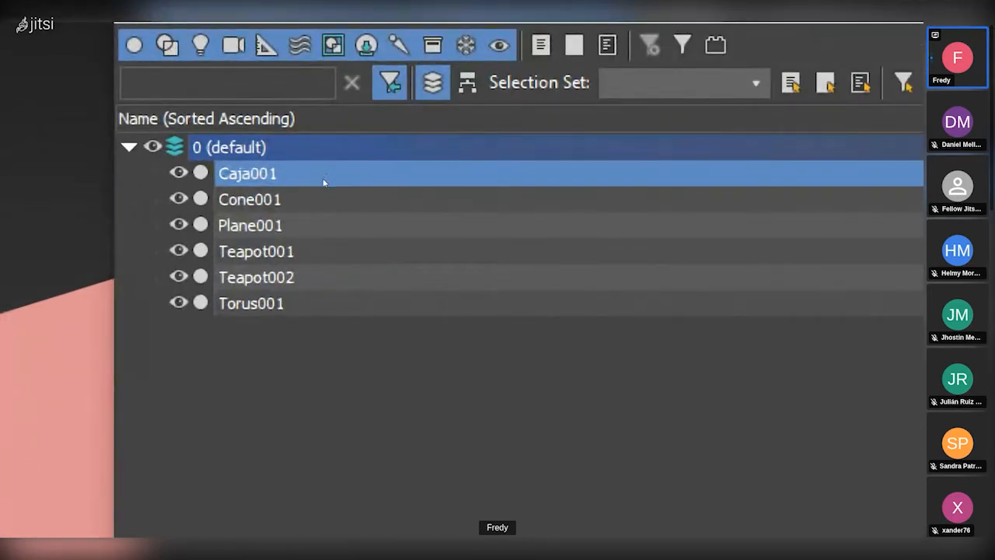
{"action": "key", "text": "Down"}
{"action": "key", "text": "Down"}
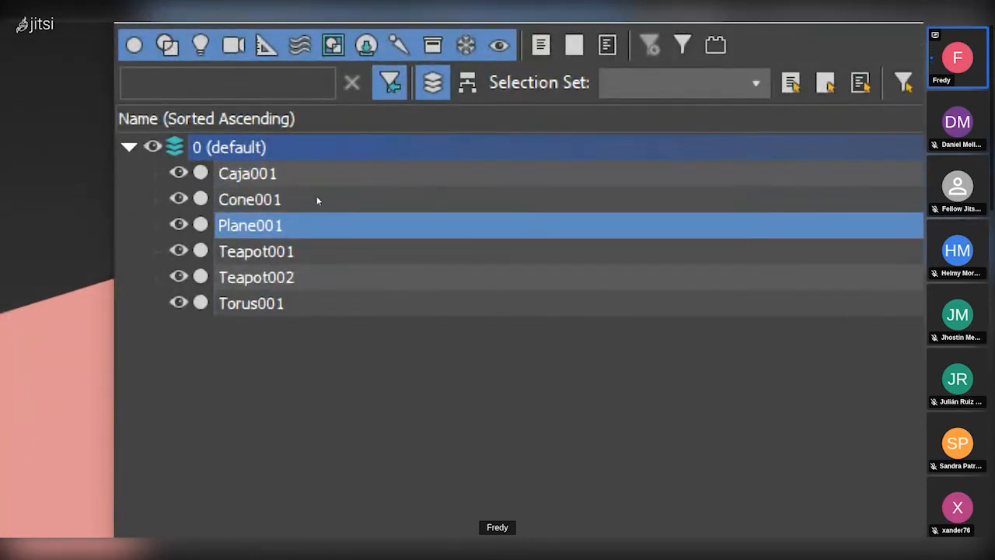
{"action": "key", "text": "Down"}
{"action": "key", "text": "Down"}
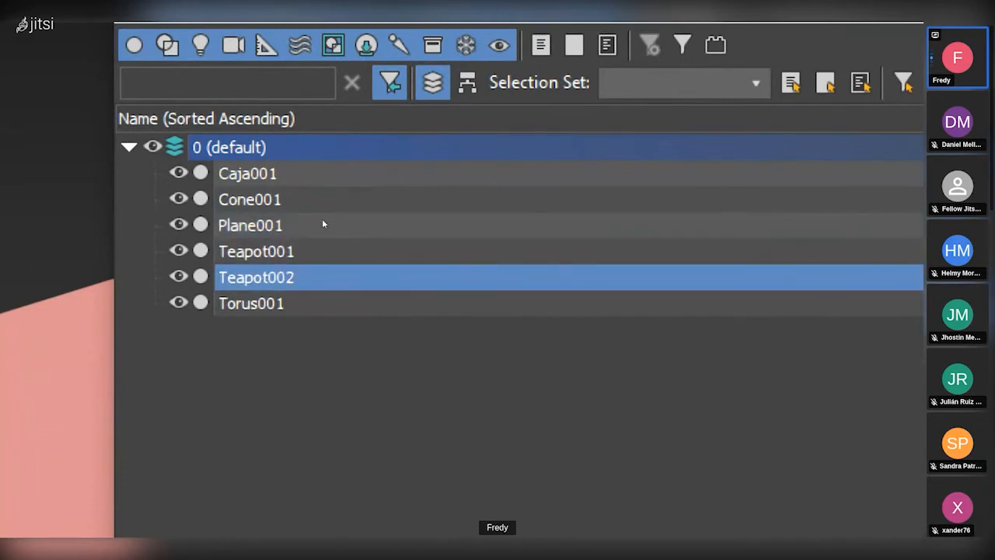
{"action": "key", "text": "Down"}
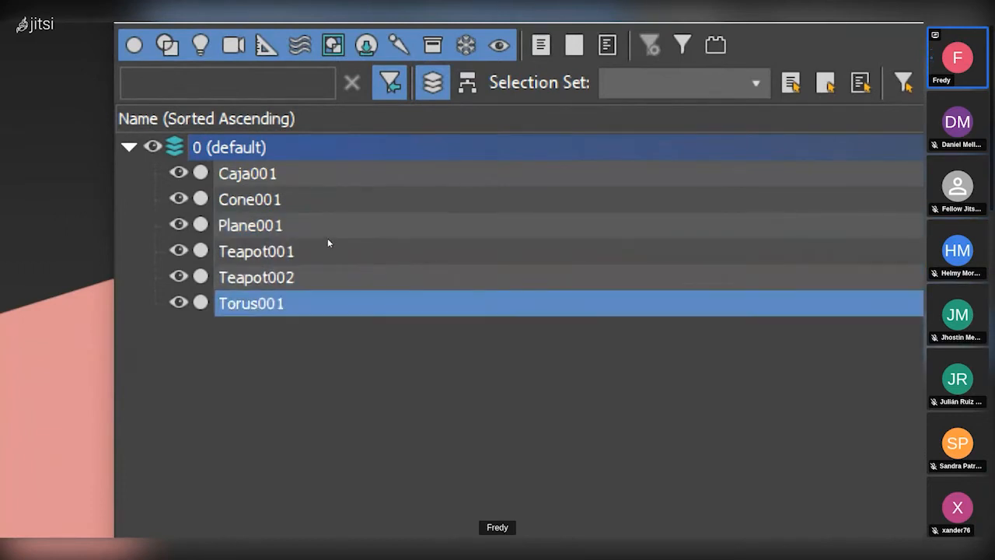
{"action": "left_click", "coordinate": [314, 189]}
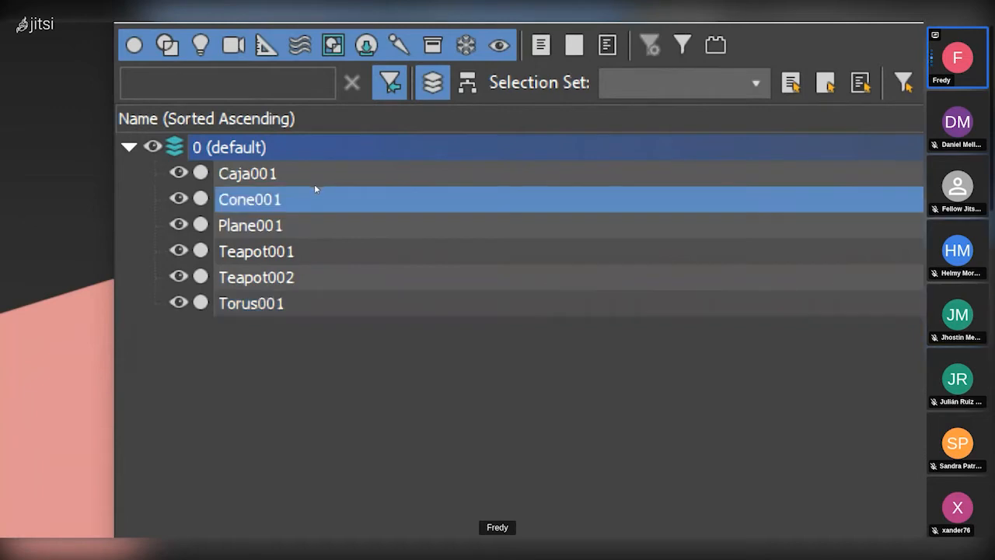
{"action": "key", "text": "Down"}
{"action": "key", "text": "Down"}
{"action": "key", "text": "Down"}
{"action": "key", "text": "Down"}
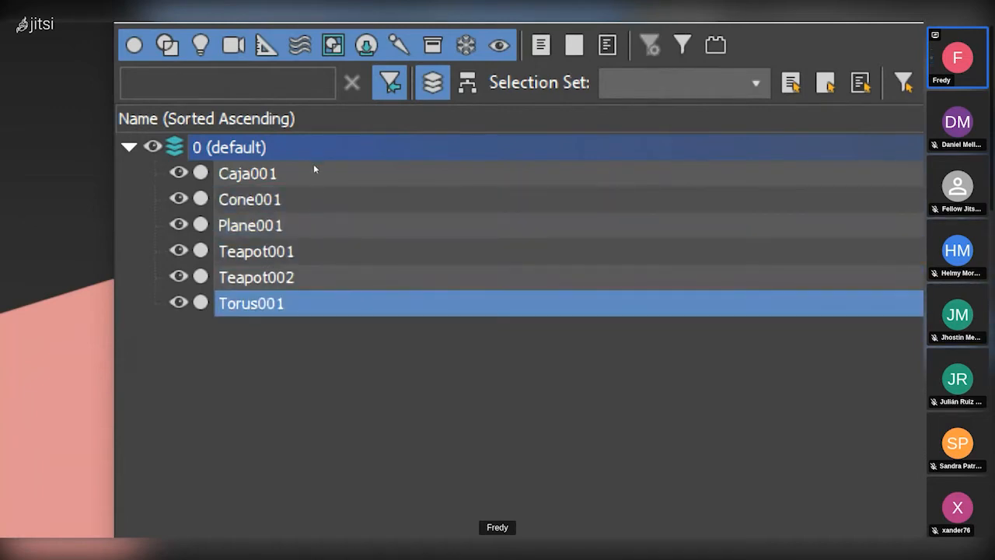
{"action": "left_click", "coordinate": [298, 177]}
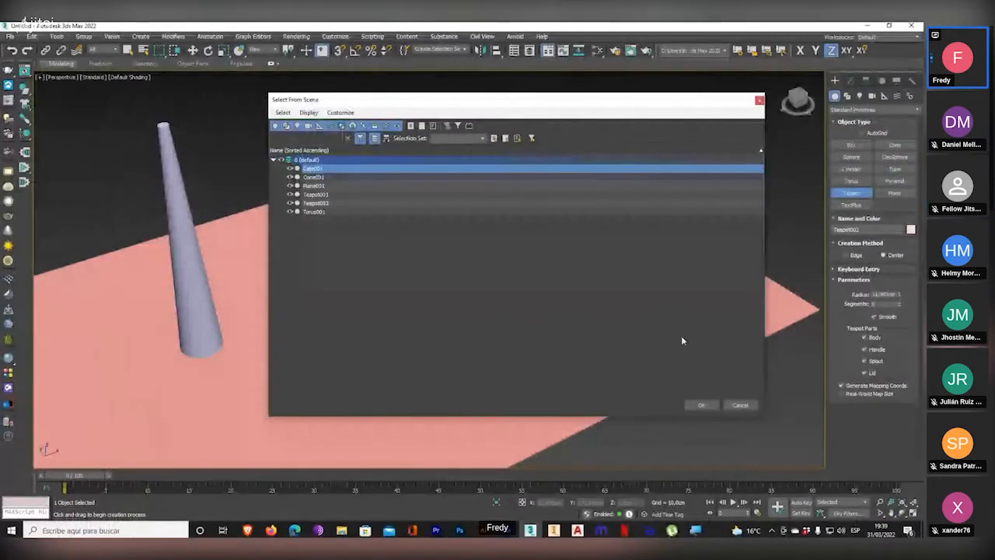
{"action": "left_click", "coordinate": [737, 406]}
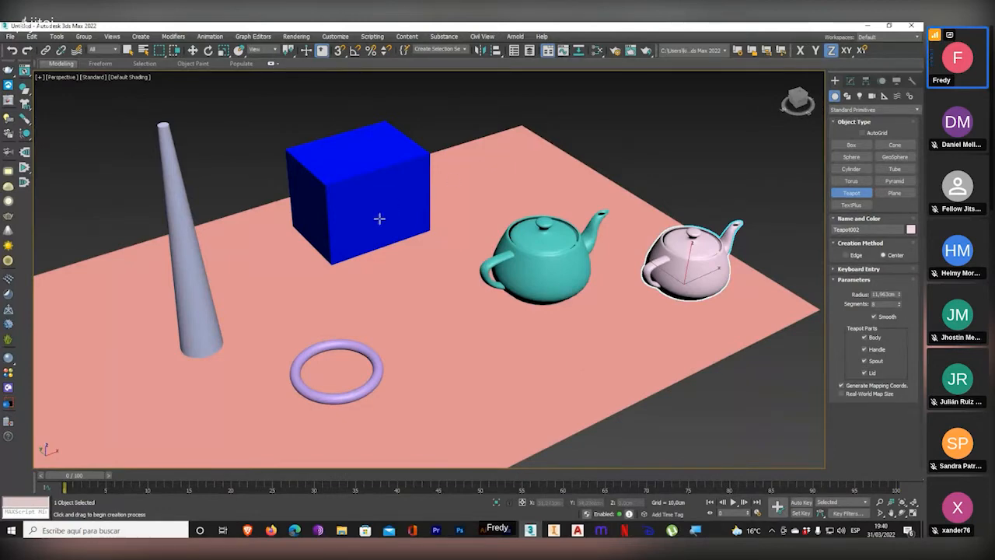
- Reopen the Select From Scene list, expand the 0 (default) layer to view its objects, and cancel the dialog
{"action": "left_click", "coordinate": [143, 50]}
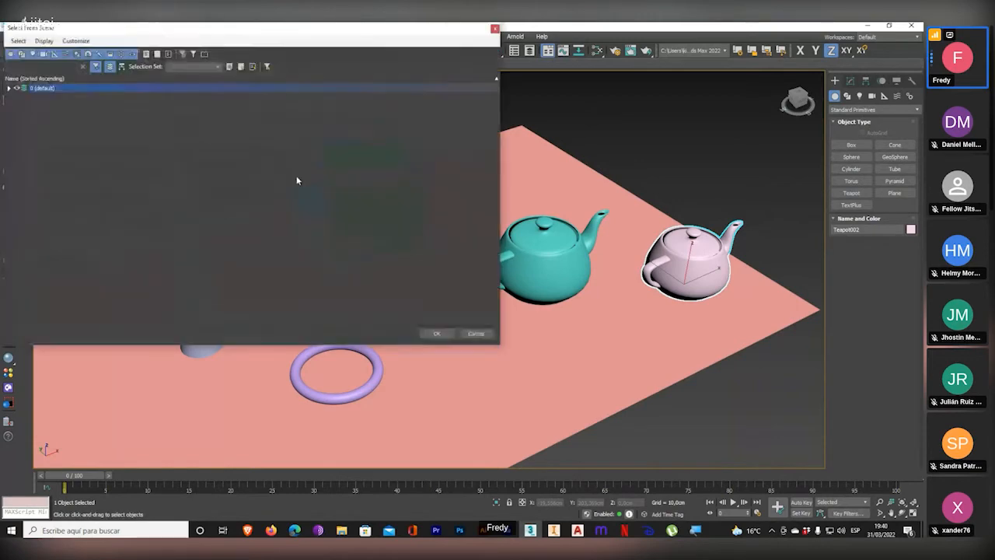
{"action": "left_click", "coordinate": [9, 89]}
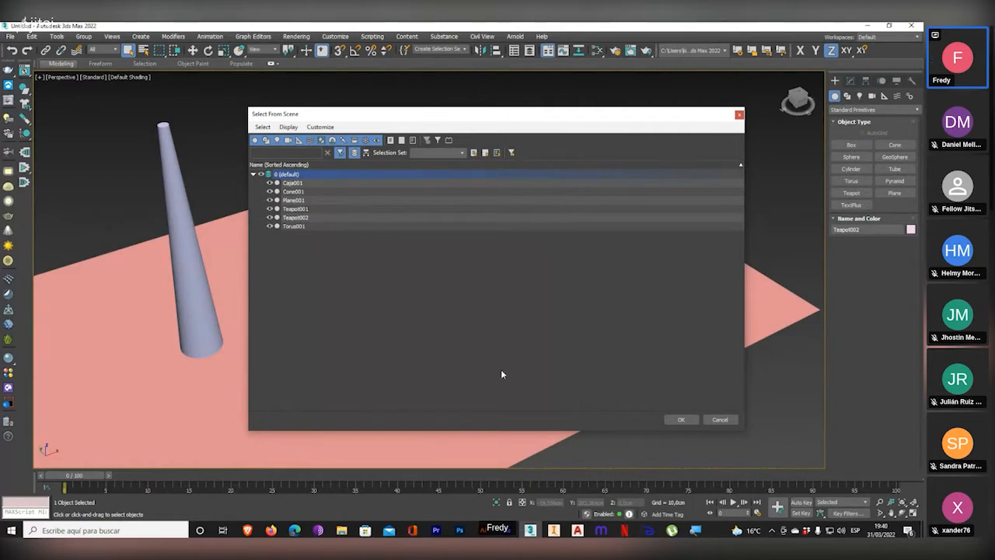
{"action": "left_click", "coordinate": [720, 420]}
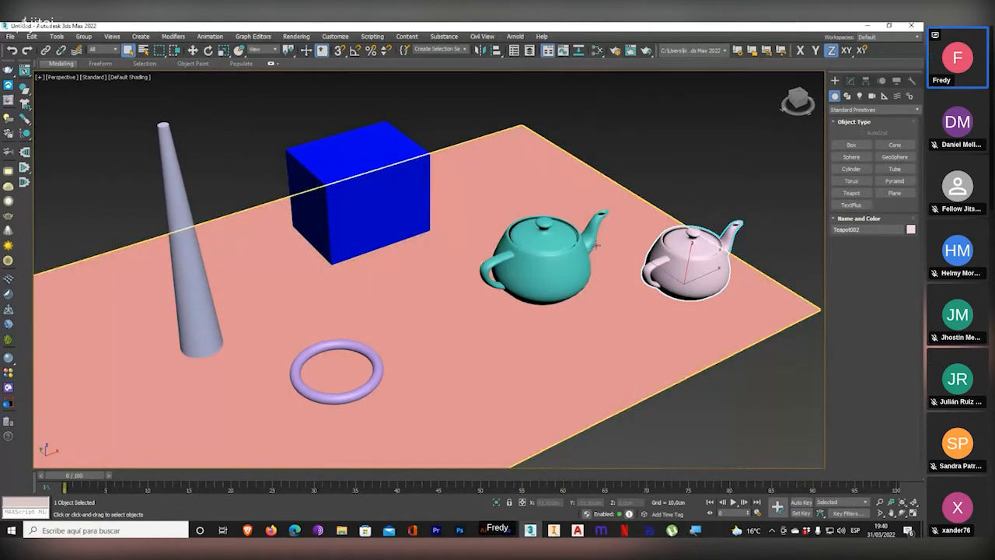
- Select the green teapot and rename it as Tetera16
{"action": "right_click", "coordinate": [666, 251]}
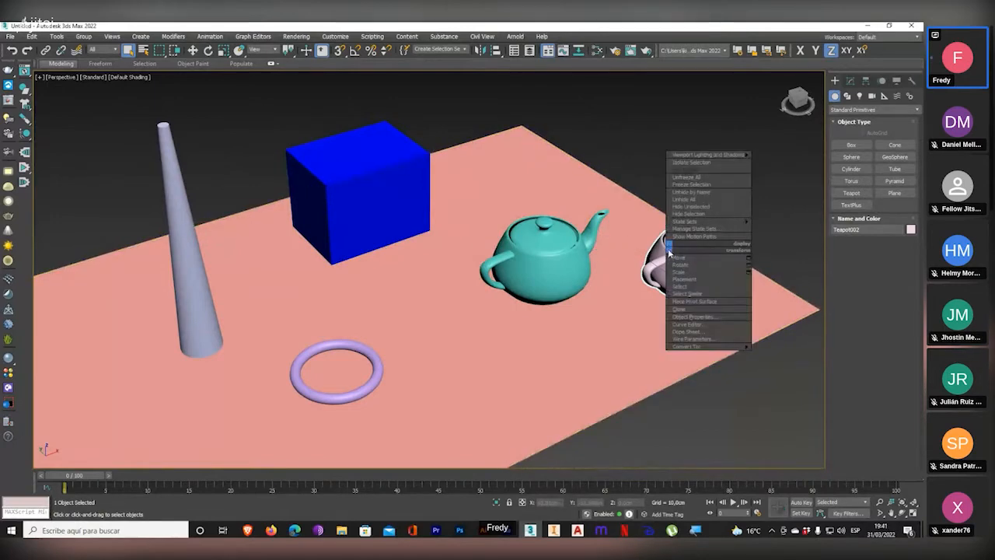
{"action": "left_click", "coordinate": [561, 273]}
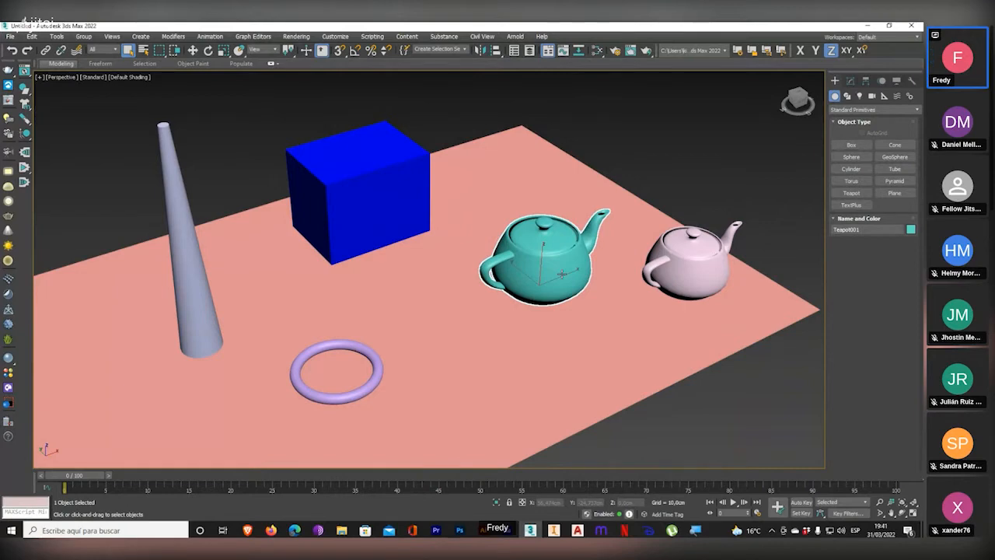
{"action": "right_click", "coordinate": [672, 192]}
{"action": "left_click", "coordinate": [641, 148]}
{"action": "left_click", "coordinate": [872, 230]}
{"action": "type", "text": "Te"}
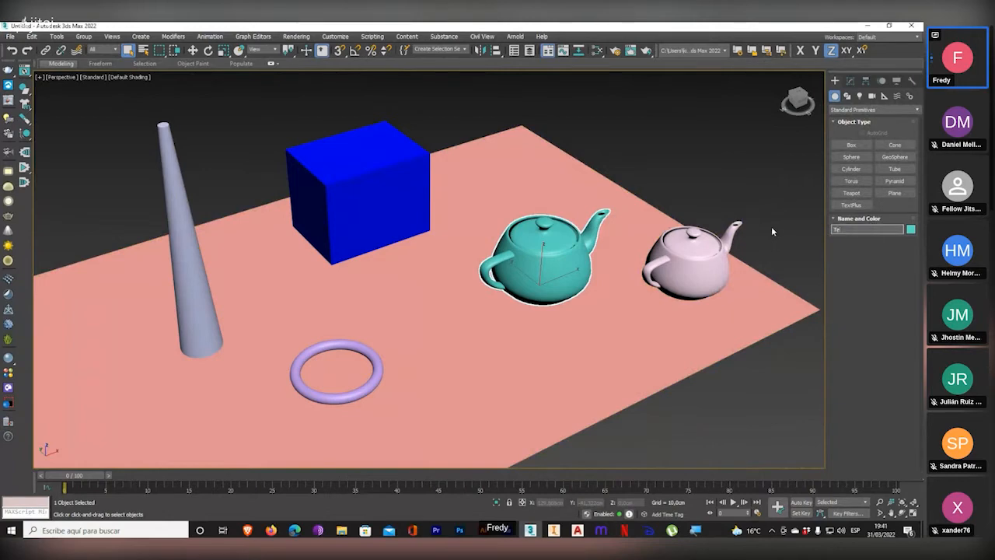
{"action": "type", "text": "tera16"}
{"action": "key", "text": "Return"}
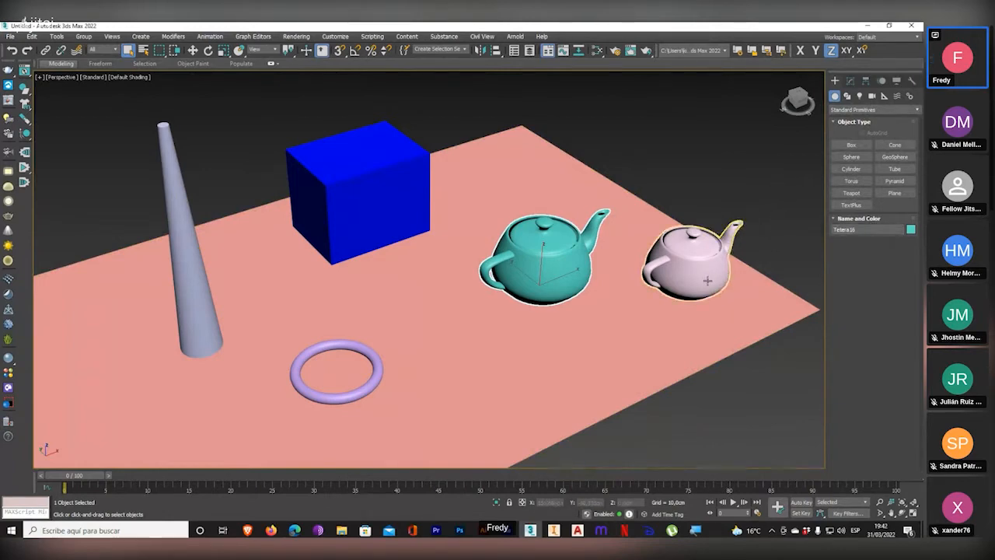
- Select the pink teapot and give it the same name, Tetera16
{"action": "left_click", "coordinate": [723, 248]}
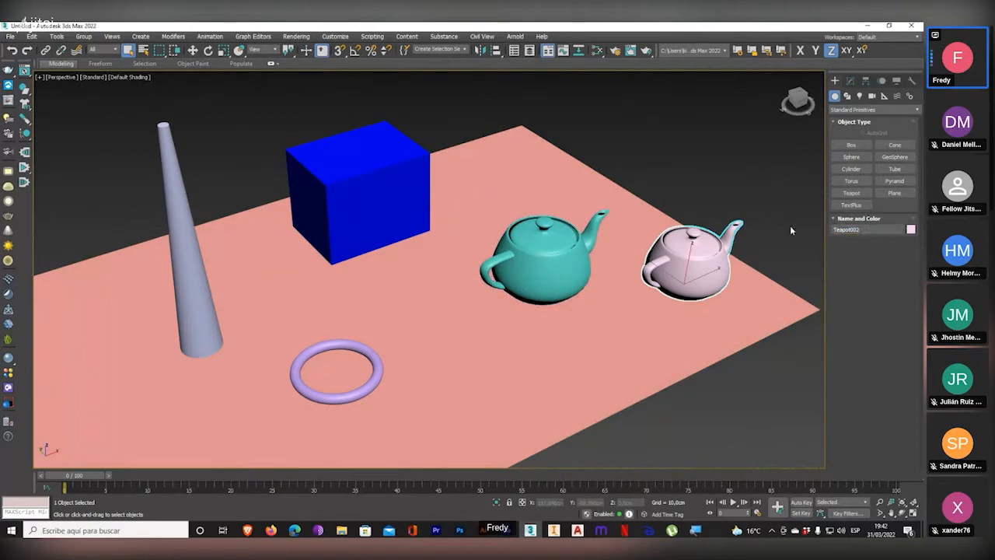
{"action": "key", "text": "shift+t"}
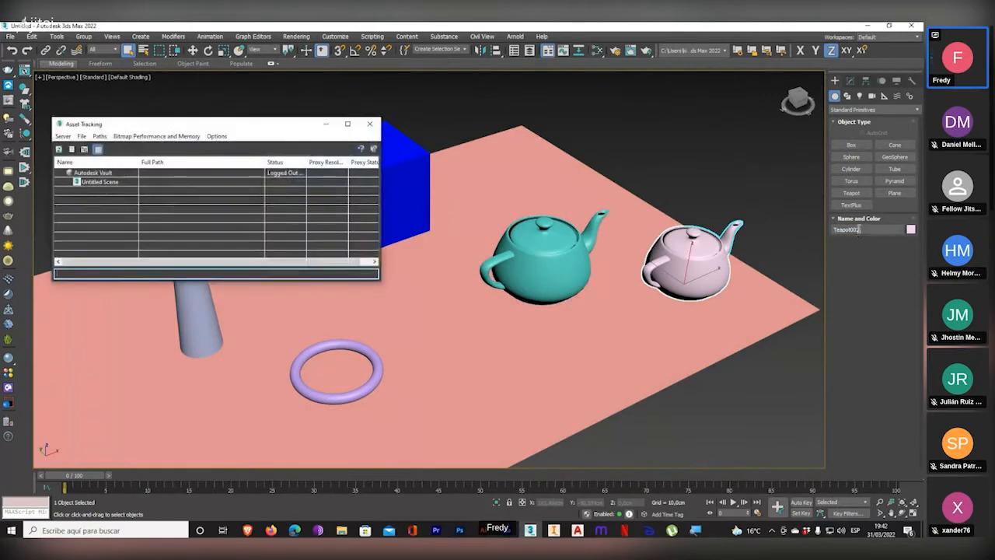
{"action": "left_click", "coordinate": [369, 124]}
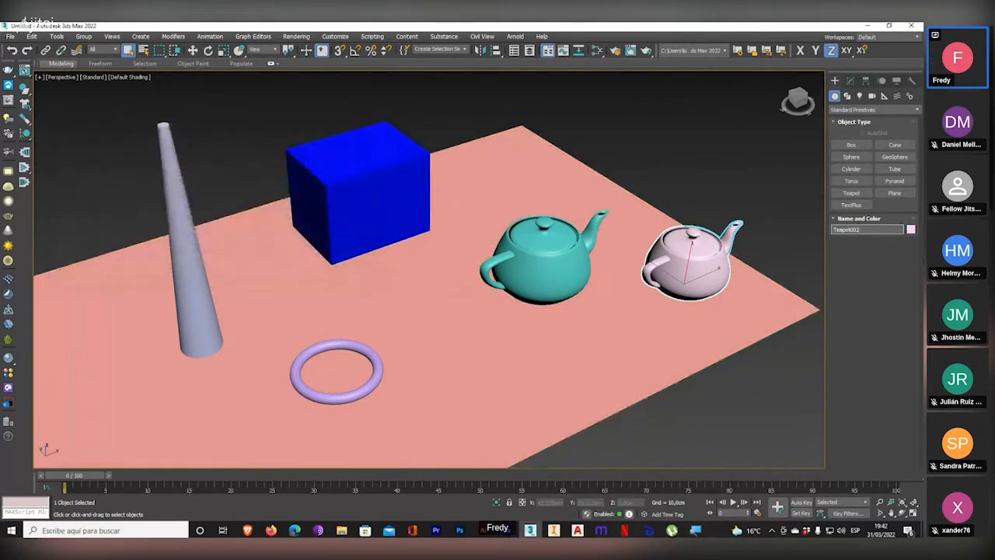
{"action": "type", "text": "Tetera16"}
- Open the Select From Scene list and alternate between hierarchy and layer sorting to compare both views
{"action": "left_click", "coordinate": [145, 51]}
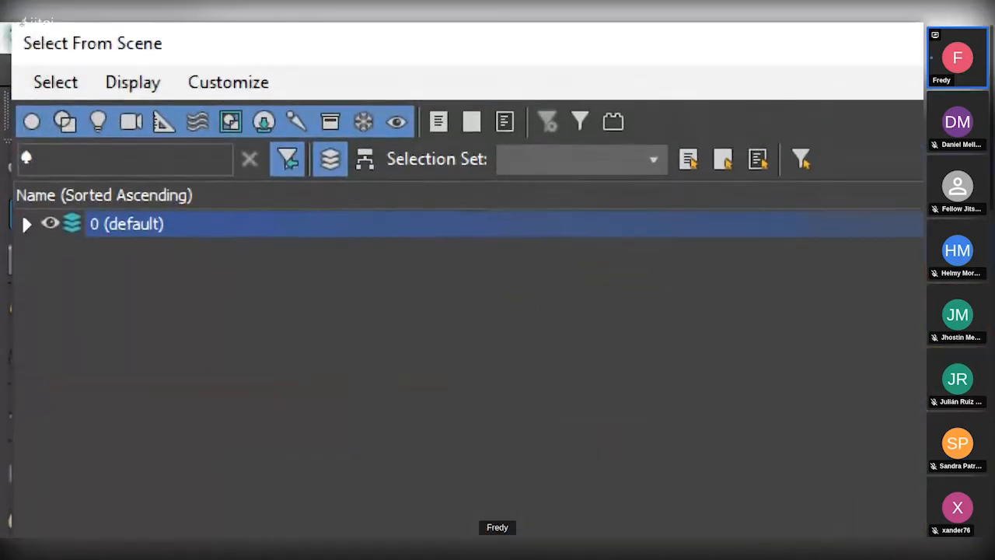
{"action": "left_click", "coordinate": [365, 158]}
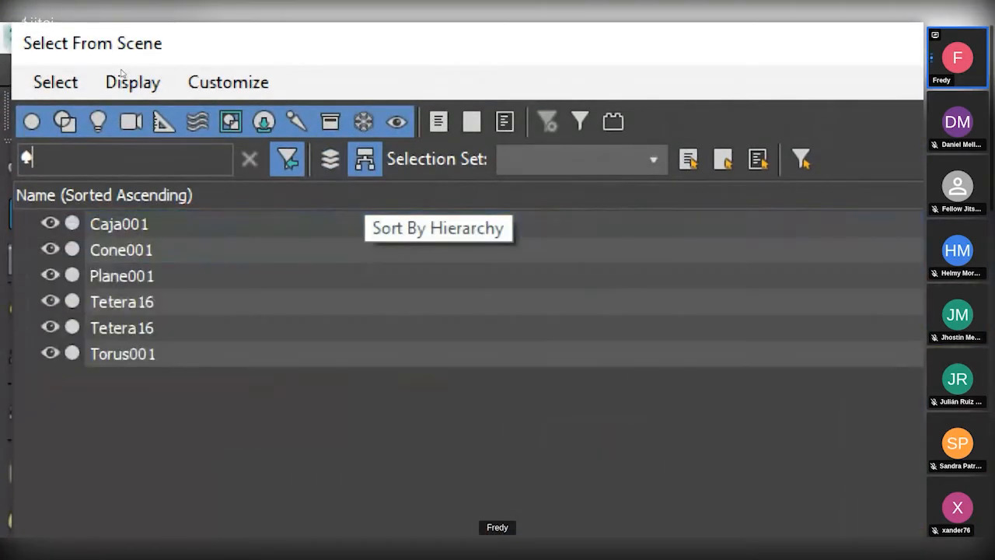
{"action": "left_click", "coordinate": [330, 158]}
{"action": "left_click", "coordinate": [365, 158]}
{"action": "left_click", "coordinate": [330, 159]}
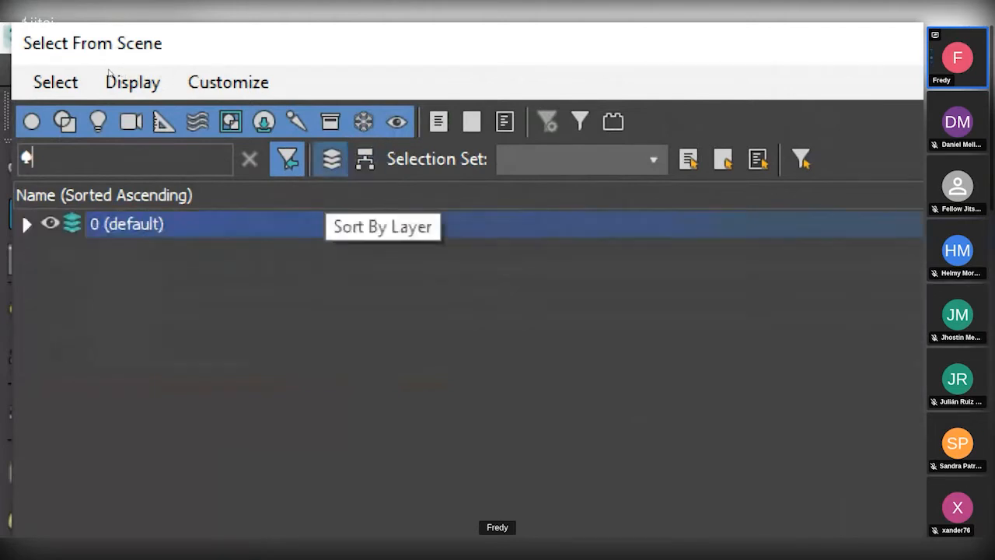
{"action": "left_click", "coordinate": [364, 159]}
{"action": "left_click", "coordinate": [331, 158]}
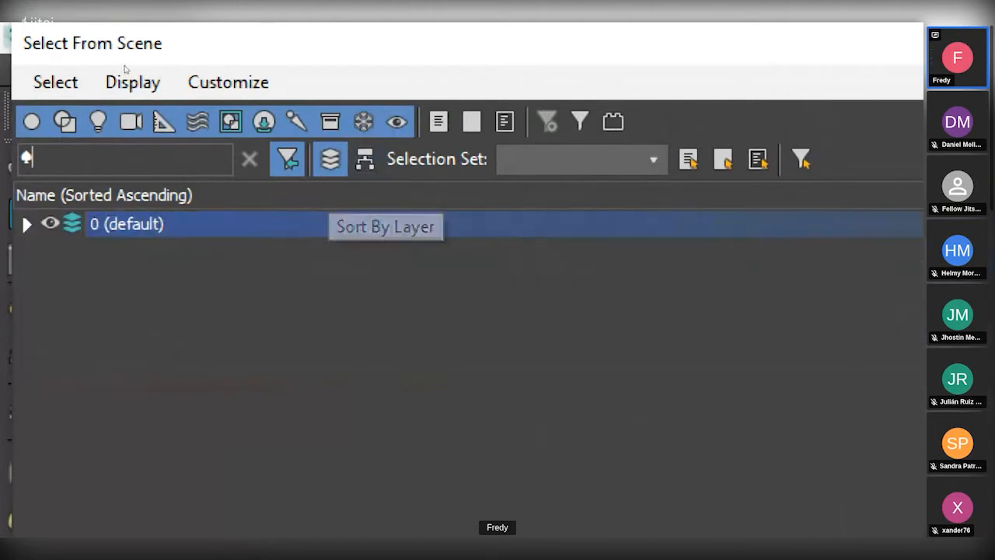
{"action": "left_click", "coordinate": [365, 158]}
{"action": "left_click", "coordinate": [331, 159]}
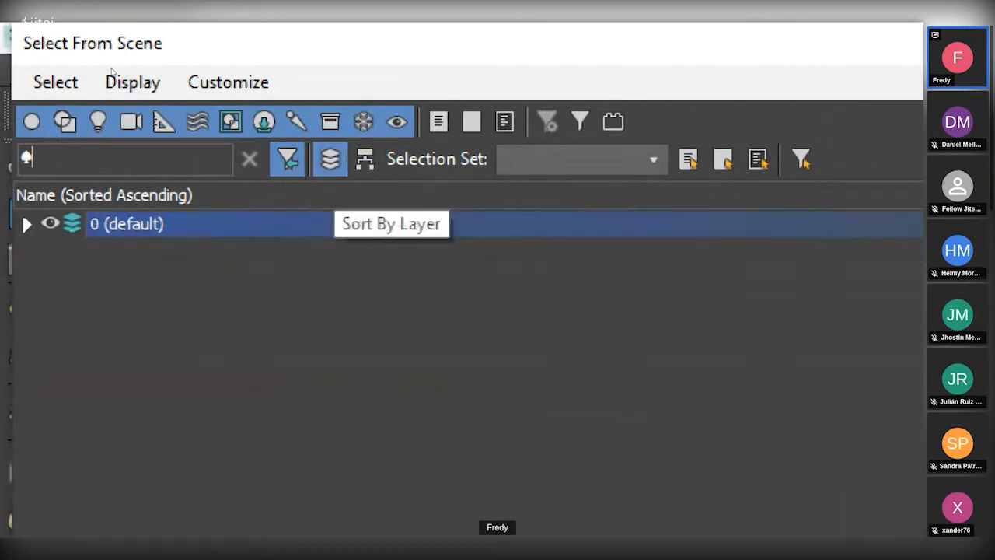
{"action": "left_click", "coordinate": [365, 158]}
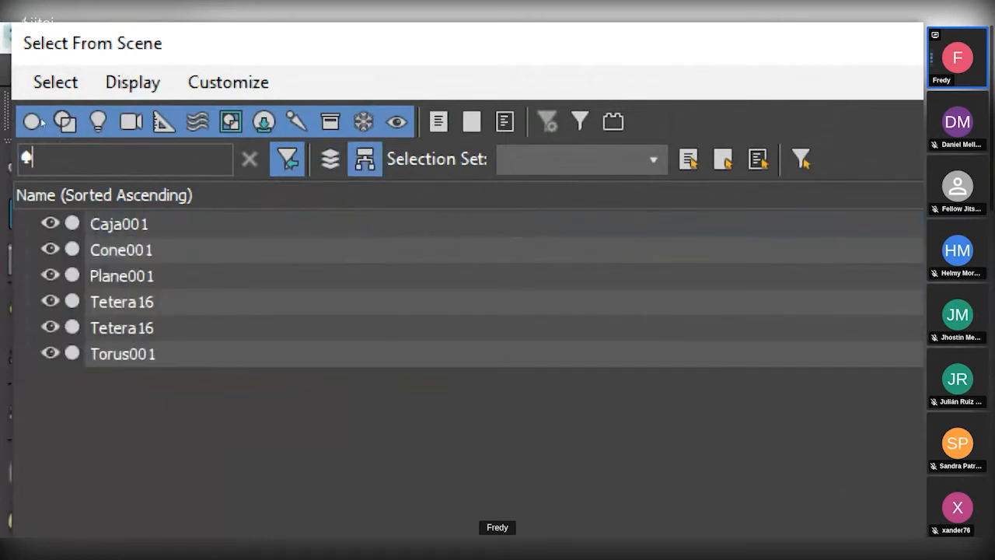
{"action": "left_click", "coordinate": [330, 159]}
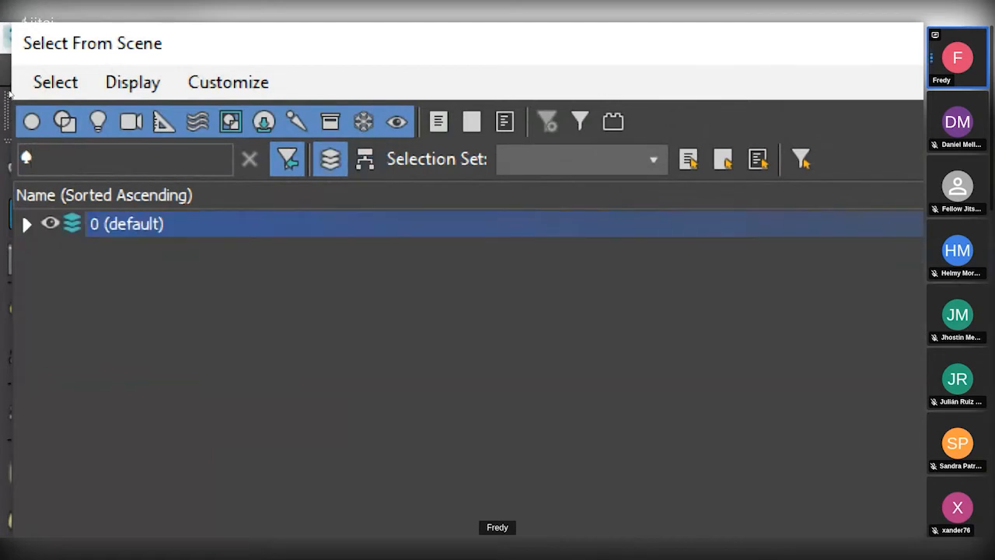
- Expand and collapse the 0 (default) layer several times, leaving its objects listed
{"action": "left_click", "coordinate": [27, 224]}
{"action": "left_click", "coordinate": [27, 224]}
{"action": "left_click", "coordinate": [27, 224]}
{"action": "left_click", "coordinate": [27, 224]}
{"action": "left_click", "coordinate": [28, 224]}
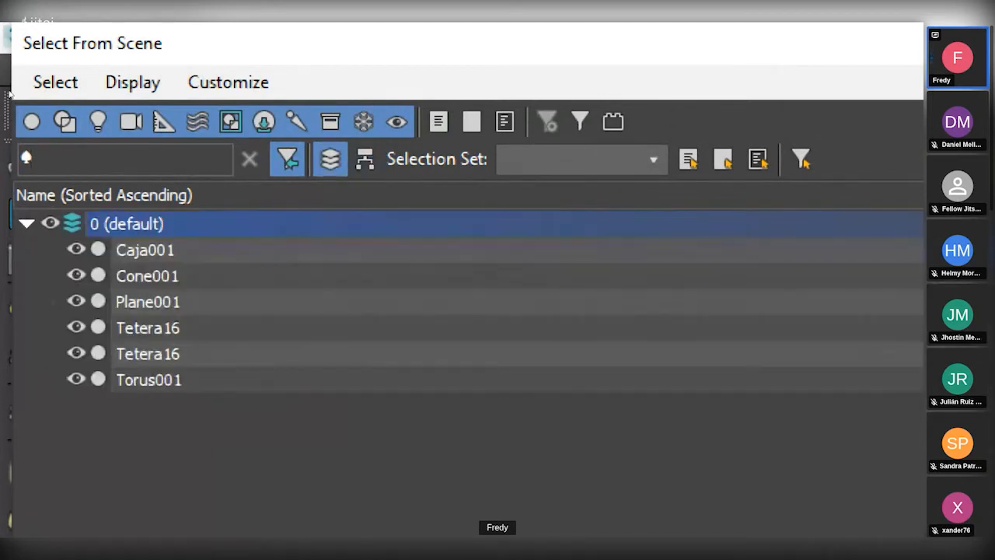
- Compare the flat list with the expanded and collapsed 0 (default) layer once more, and leave the list sorted by hierarchy
{"action": "left_click", "coordinate": [365, 159]}
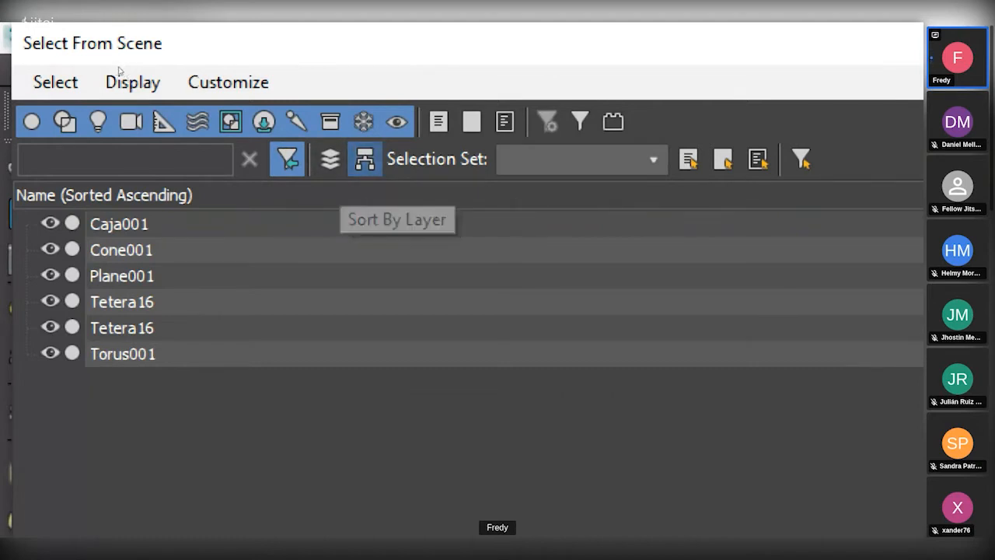
{"action": "left_click", "coordinate": [330, 158]}
{"action": "key", "text": "Right"}
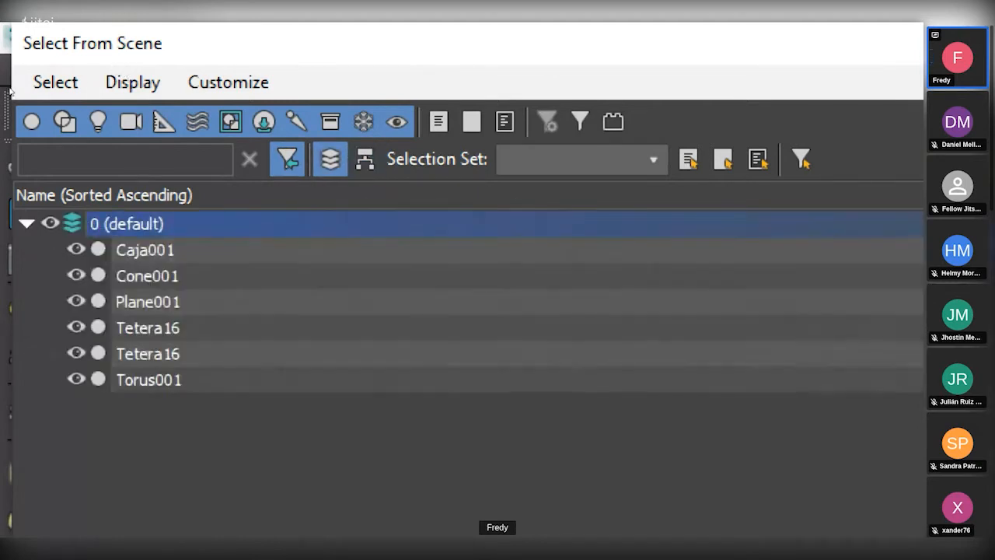
{"action": "key", "text": "Left"}
{"action": "key", "text": "Right"}
{"action": "left_click", "coordinate": [365, 159]}
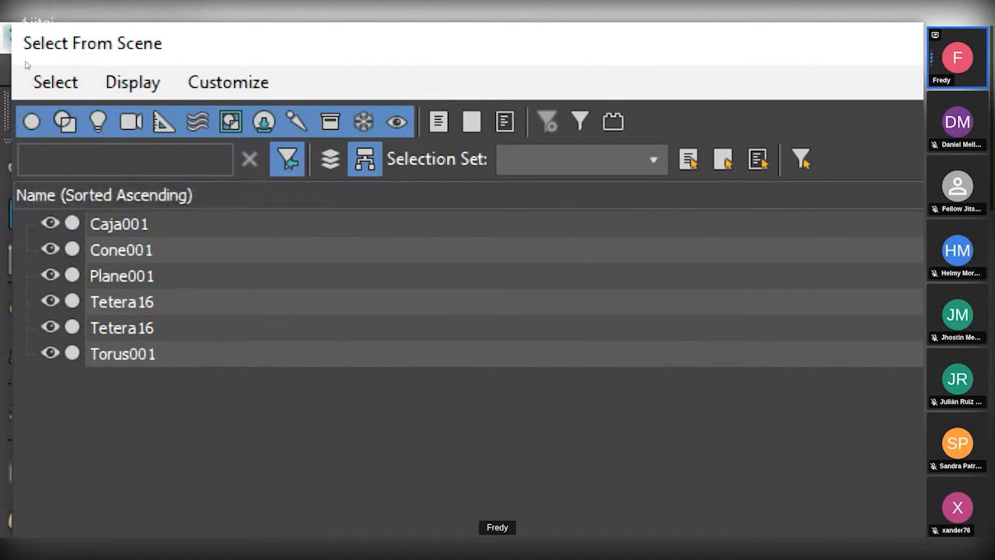
- Switch the display of geometry off and on in the list, and set it to display no object categories
{"action": "left_click", "coordinate": [31, 121]}
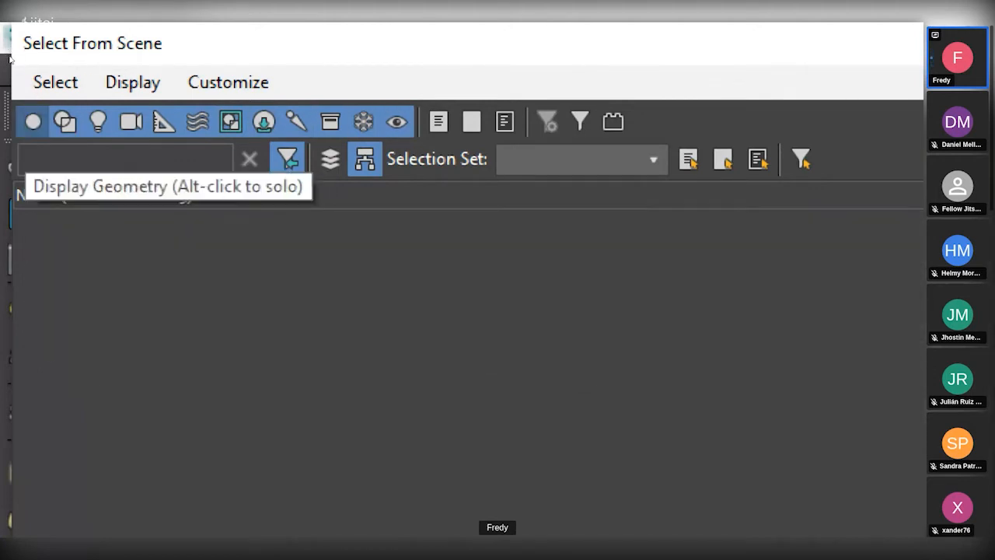
{"action": "left_click", "coordinate": [32, 121]}
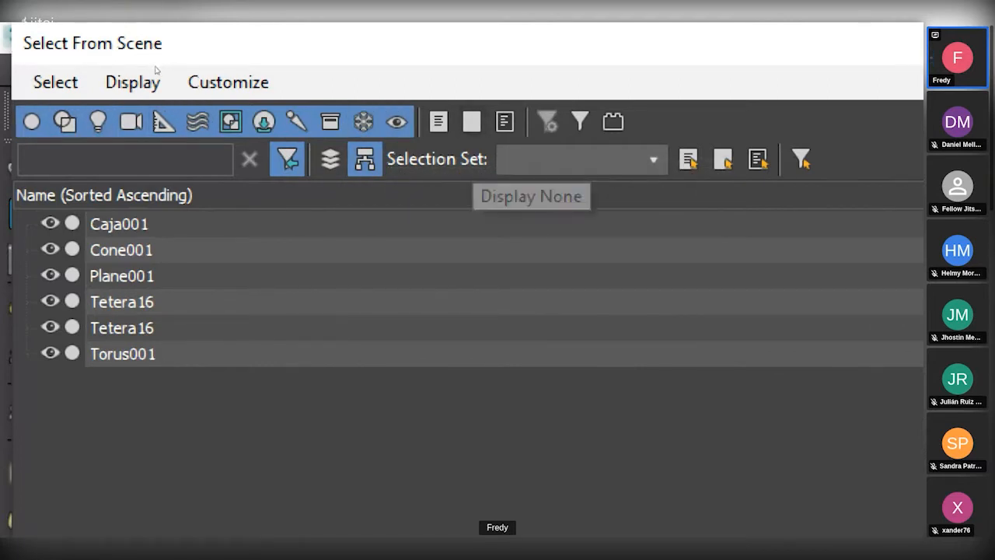
{"action": "left_click", "coordinate": [471, 123]}
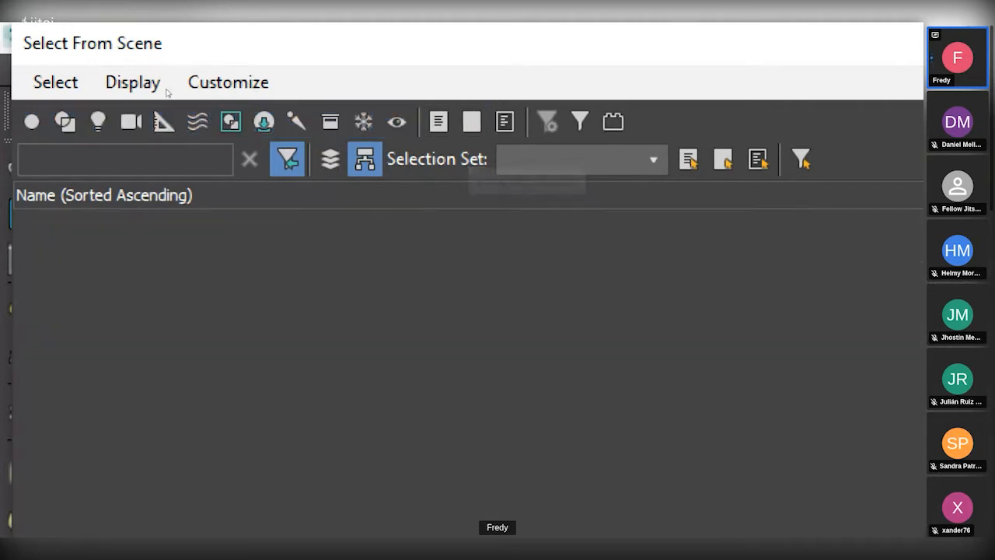
- Switch the list between displaying all and no object categories, leaving all of them displayed
{"action": "left_click", "coordinate": [439, 122]}
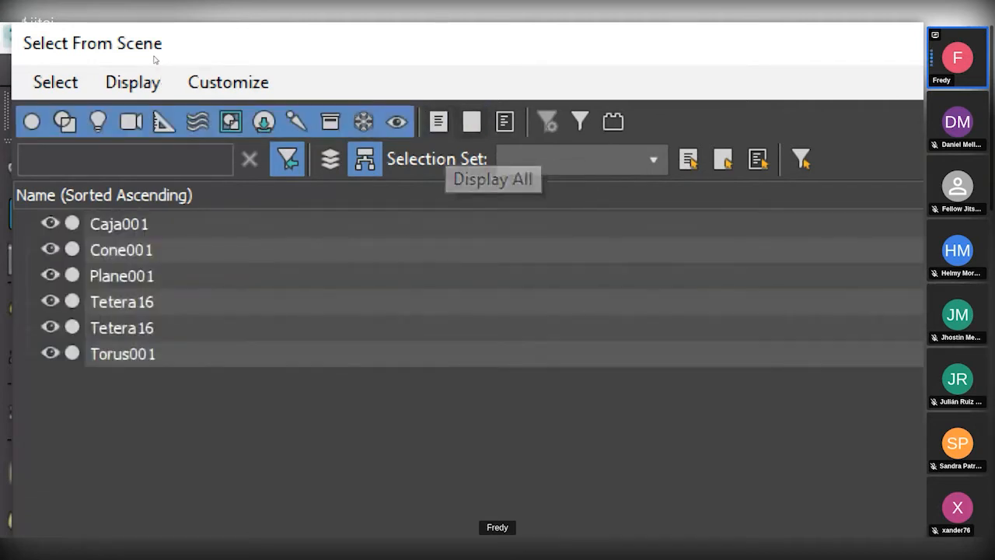
{"action": "left_click", "coordinate": [471, 122]}
{"action": "left_click", "coordinate": [439, 122]}
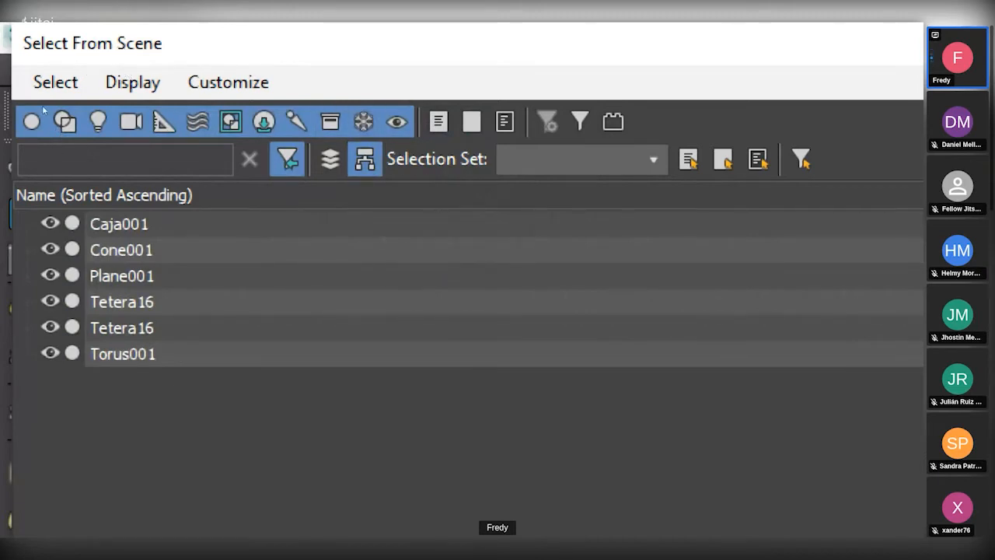
- Jump to the Tetera16 entries by their first letter, step through the neighbouring entries to the second Tetera16, and close the list
{"action": "key", "text": "t"}
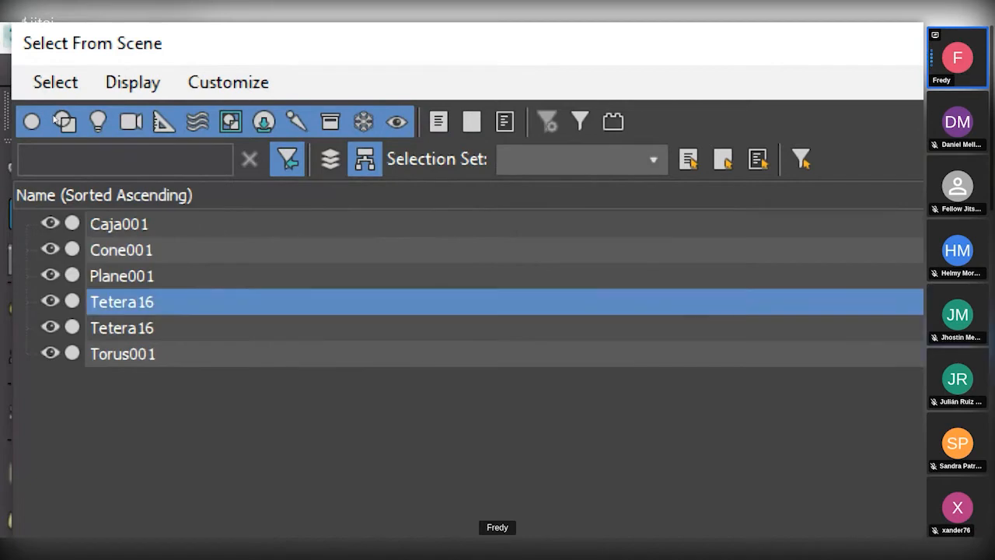
{"action": "key", "text": "Down"}
{"action": "key", "text": "Up"}
{"action": "key", "text": "Down"}
{"action": "key", "text": "Up"}
{"action": "key", "text": "Up"}
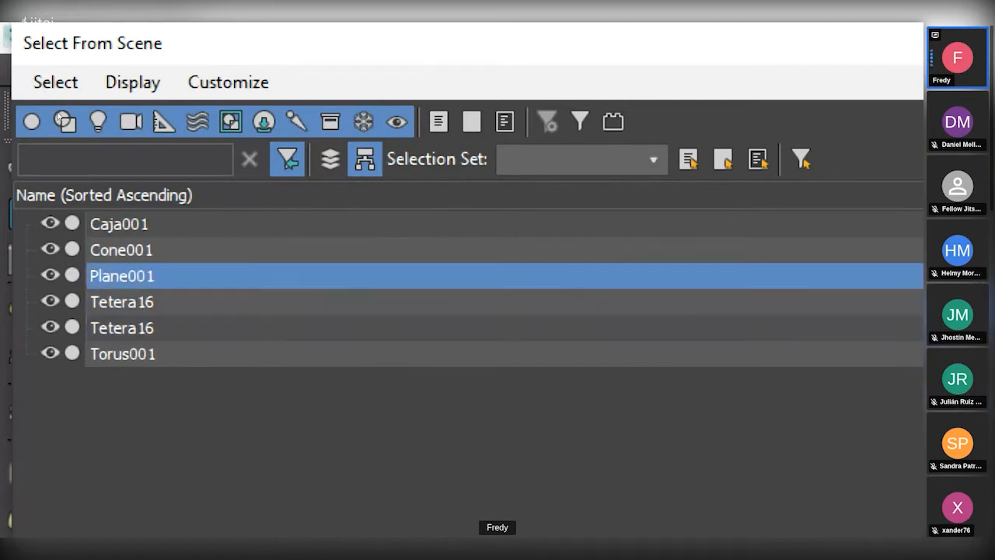
{"action": "key", "text": "Down"}
{"action": "key", "text": "Down"}
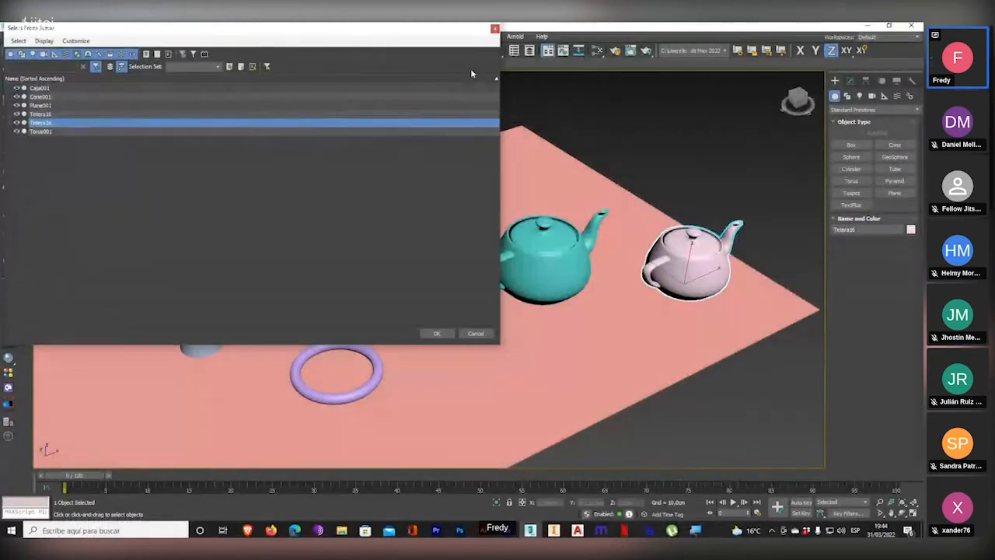
{"action": "left_click", "coordinate": [494, 30]}
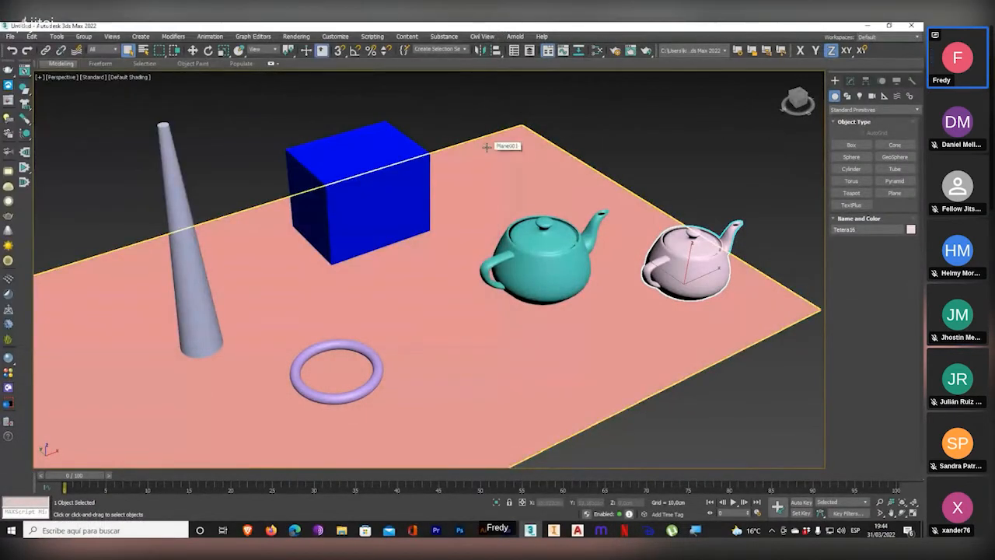
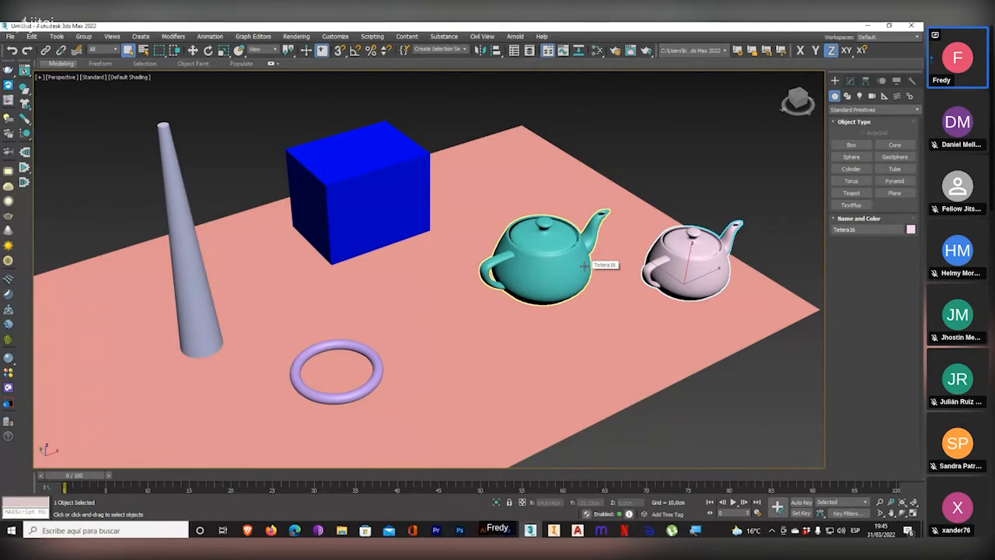
- Select the turquoise teapot in the viewport and activate the Move tool
{"action": "right_click", "coordinate": [583, 265]}
{"action": "left_click", "coordinate": [544, 277]}
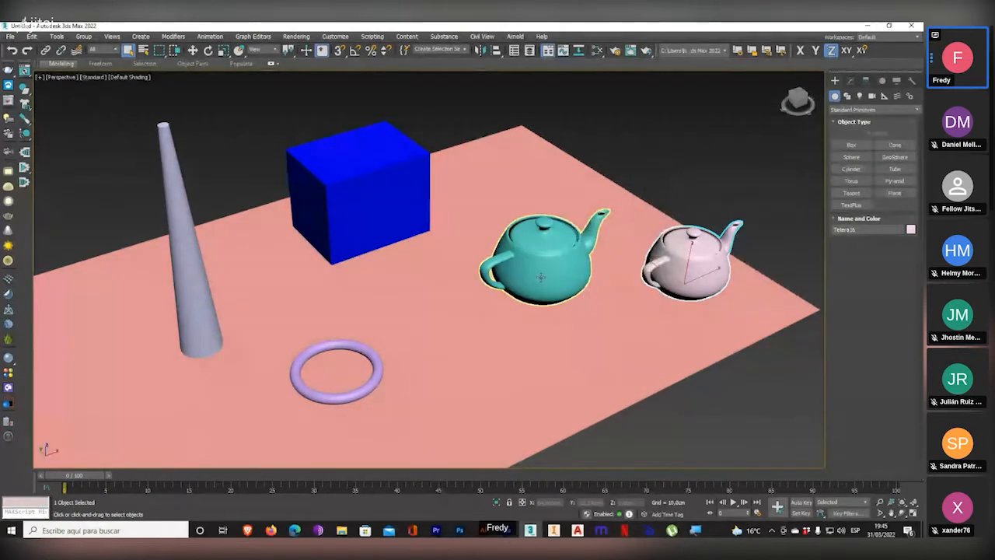
{"action": "left_click", "coordinate": [542, 278]}
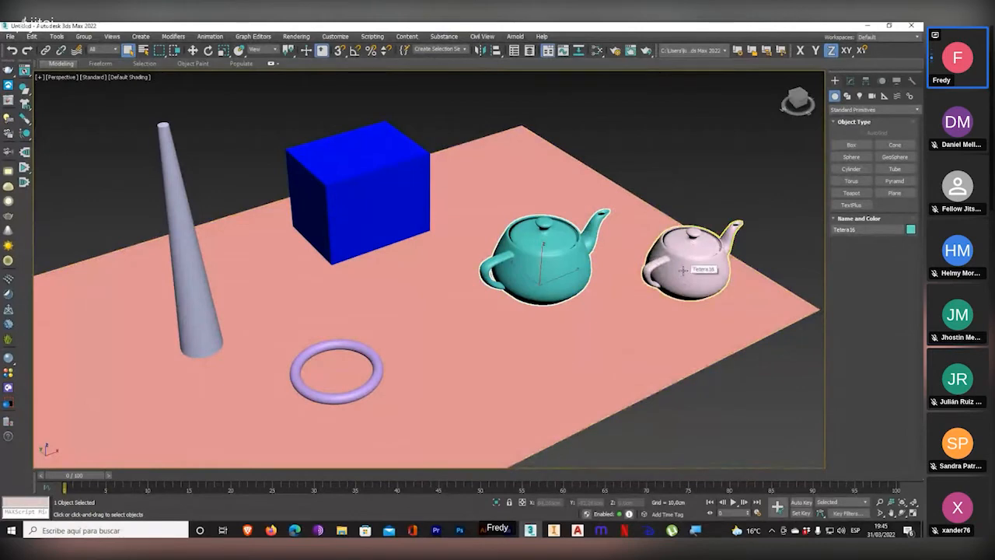
{"action": "left_click", "coordinate": [192, 50]}
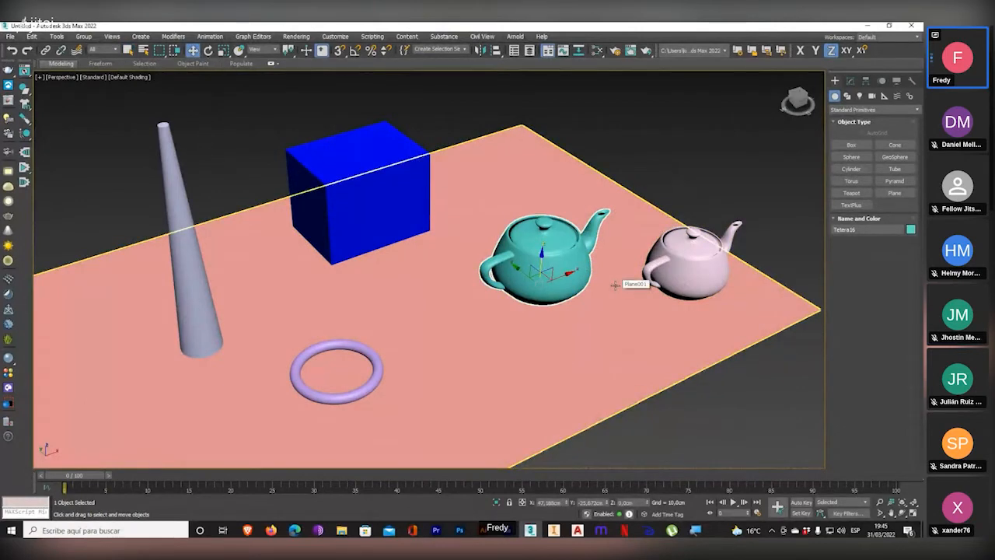
- Select the pink teapot and rename it TeteraRosada
{"action": "left_click", "coordinate": [671, 265]}
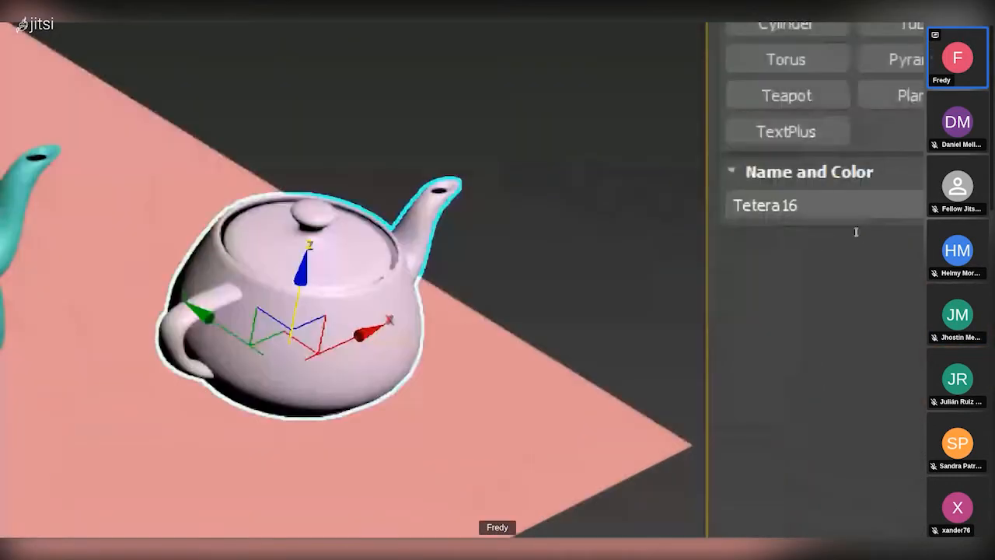
{"action": "left_click", "coordinate": [856, 231]}
{"action": "key", "text": "shift+Left"}
{"action": "key", "text": "shift+Left"}
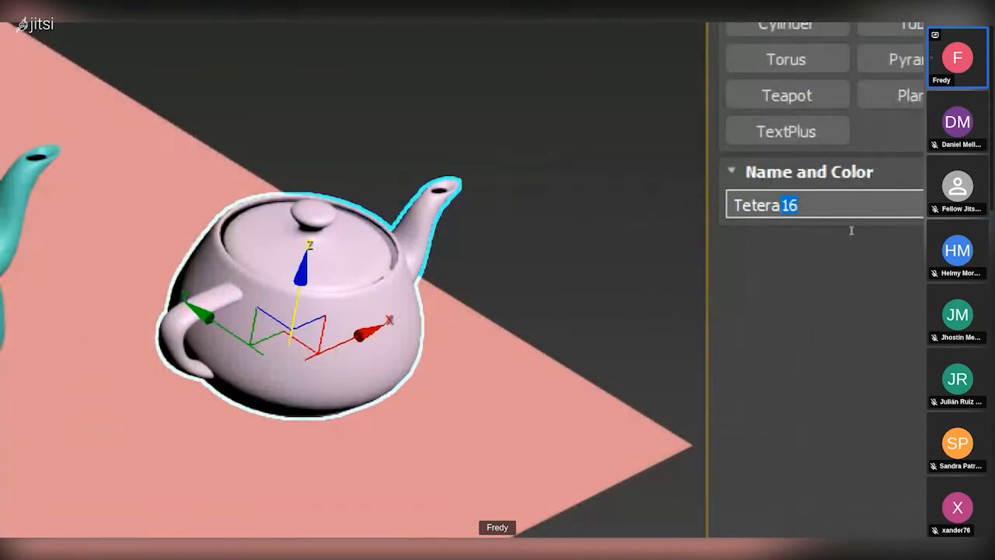
{"action": "type", "text": "Rod"}
{"action": "key", "text": "BackSpace"}
{"action": "type", "text": "sada"}
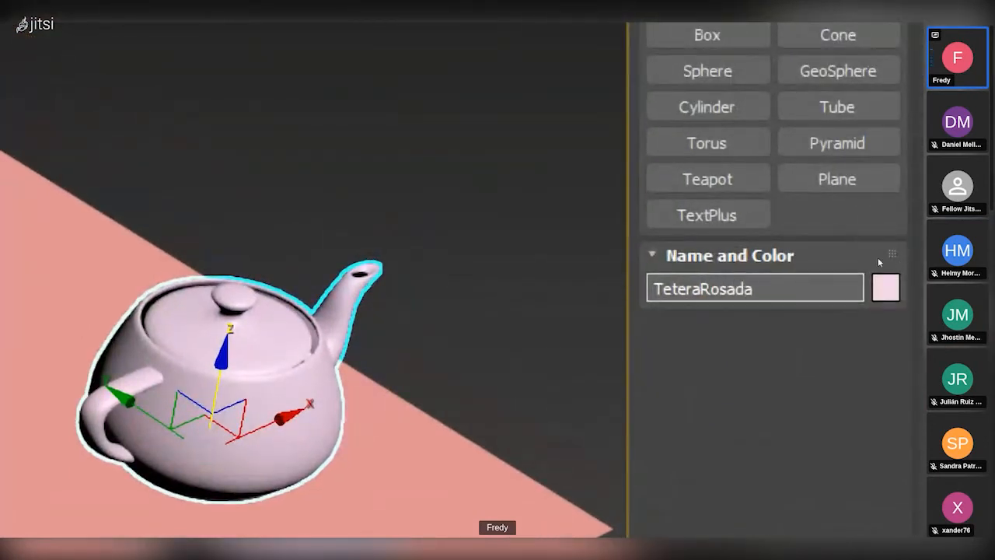
{"action": "key", "text": "Return"}
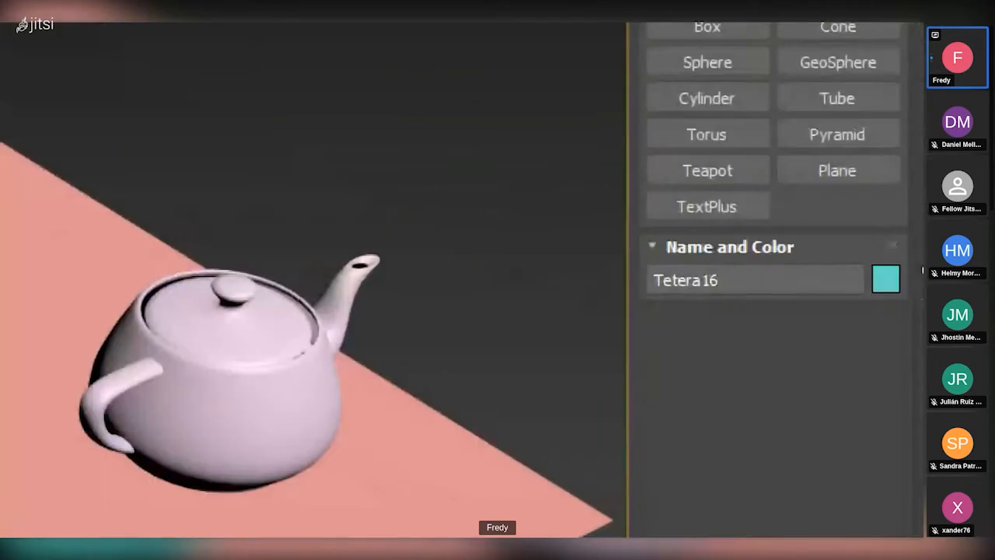
- Rename the turquoise teapot TeteraAzul
{"action": "left_click", "coordinate": [852, 232]}
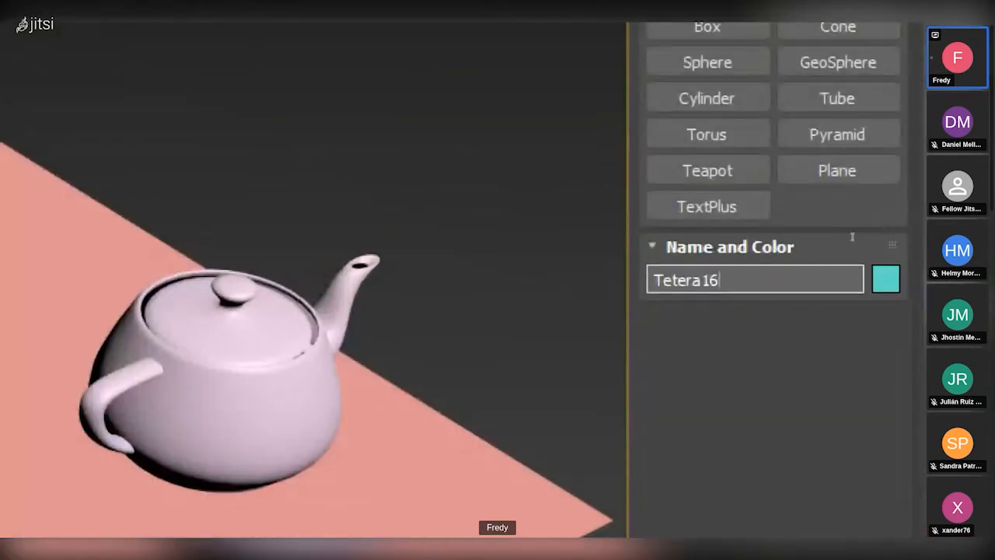
{"action": "key", "text": "shift+Left"}
{"action": "key", "text": "shift+Left"}
{"action": "type", "text": "Azul"}
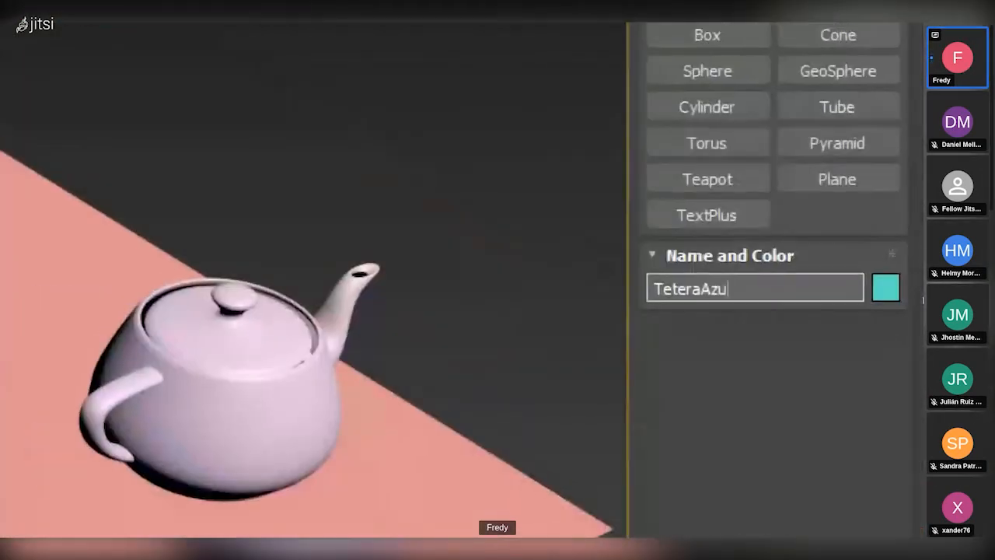
{"action": "key", "text": "Return"}
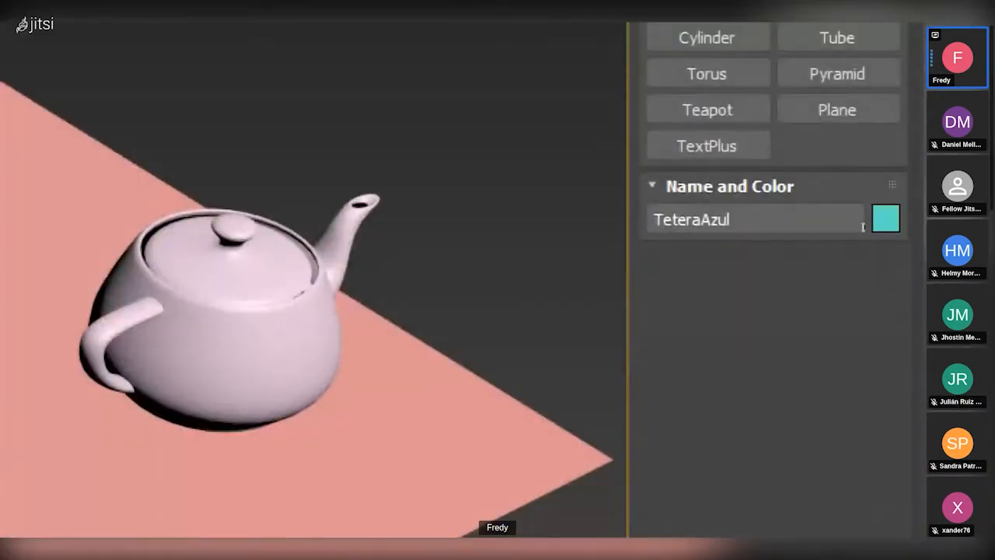
- Demonstrate highlighting the turquoise teapot's whole name and placing the cursor between its two words
{"action": "left_click", "coordinate": [860, 227]}
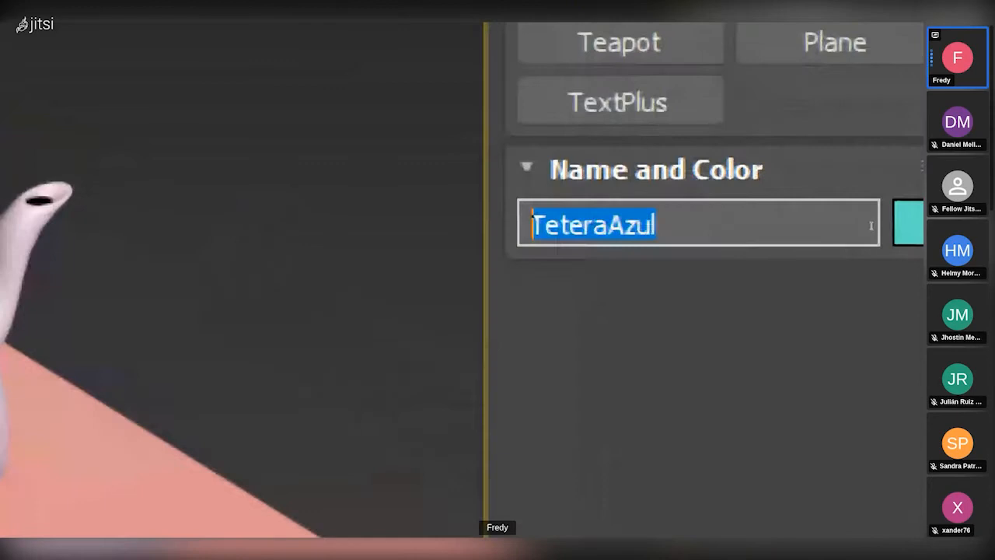
{"action": "left_click", "coordinate": [655, 220]}
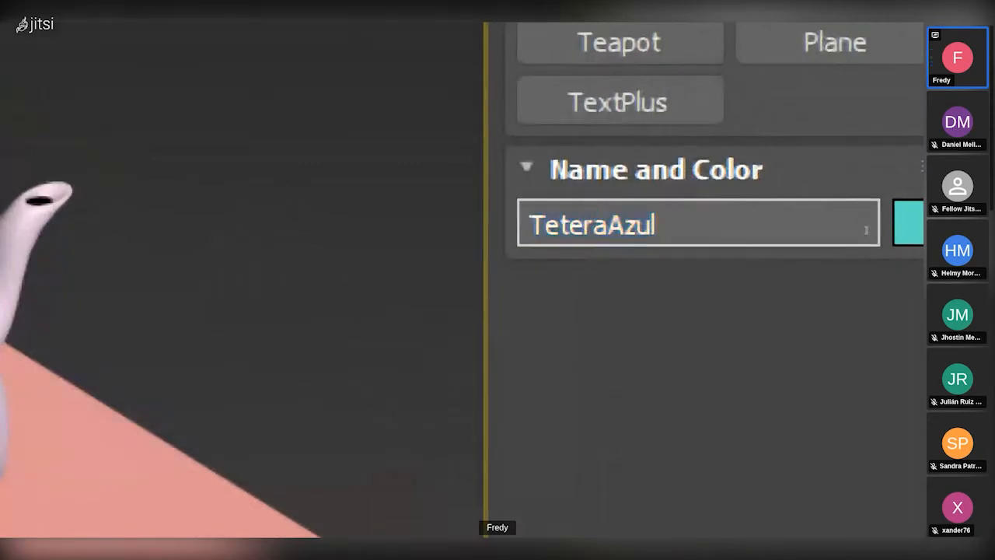
{"action": "left_click_drag", "start_coordinate": [656, 220], "coordinate": [731, 220]}
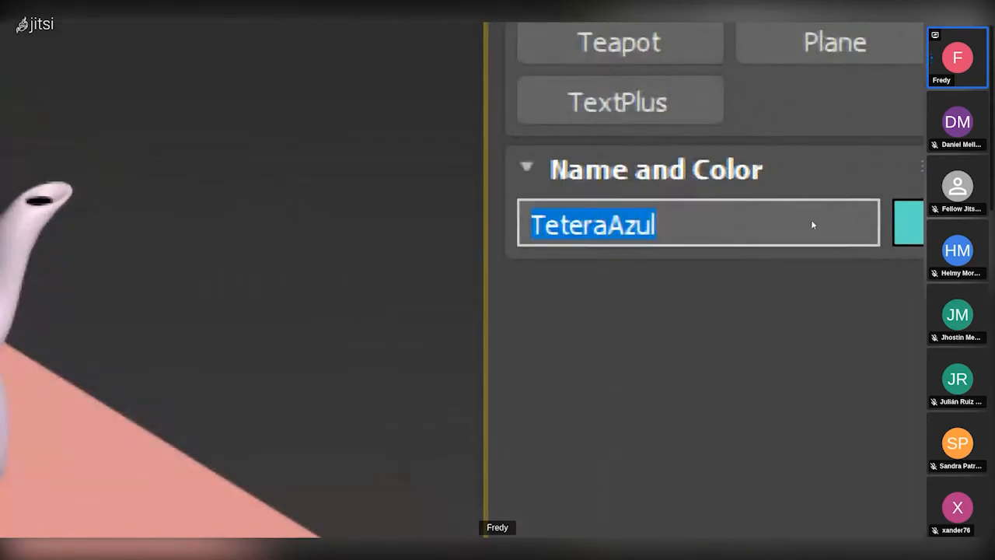
{"action": "left_click", "coordinate": [835, 228]}
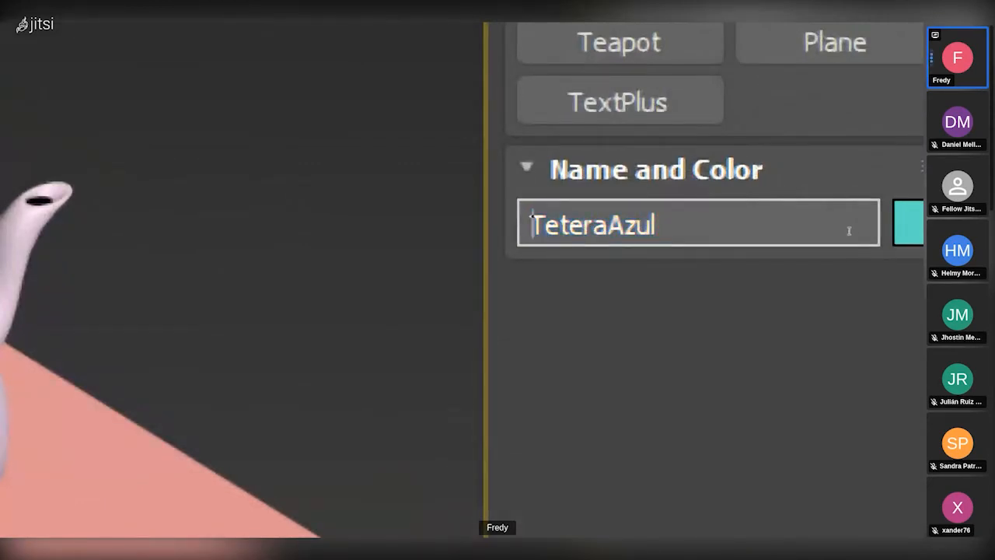
{"action": "left_click_drag", "start_coordinate": [849, 230], "coordinate": [850, 230]}
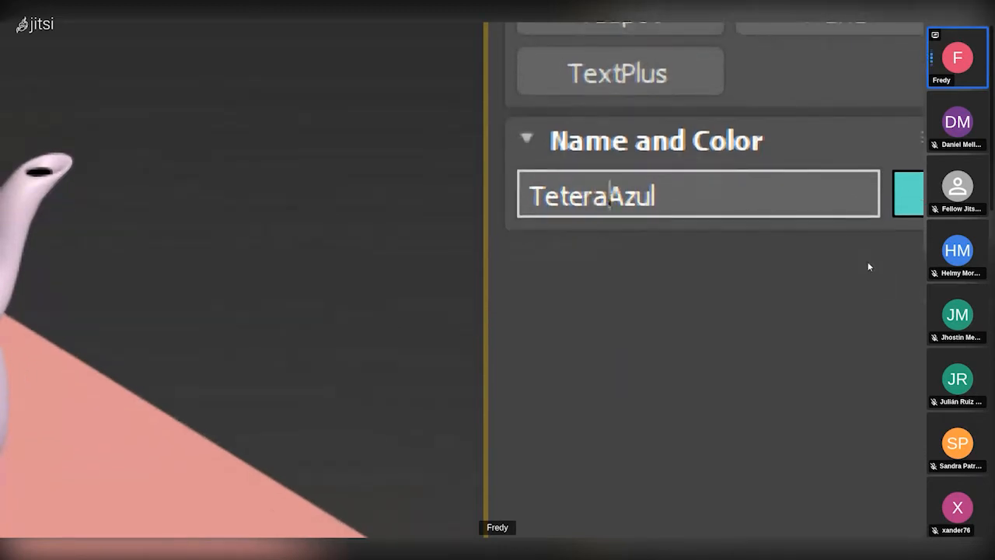
{"action": "key", "text": "Right"}
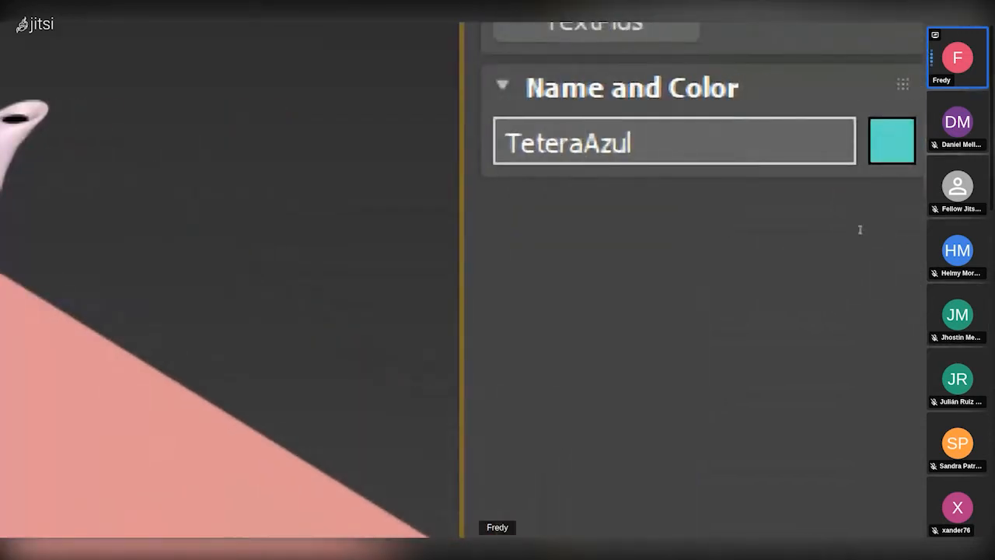
{"action": "key", "text": "ctrl+a"}
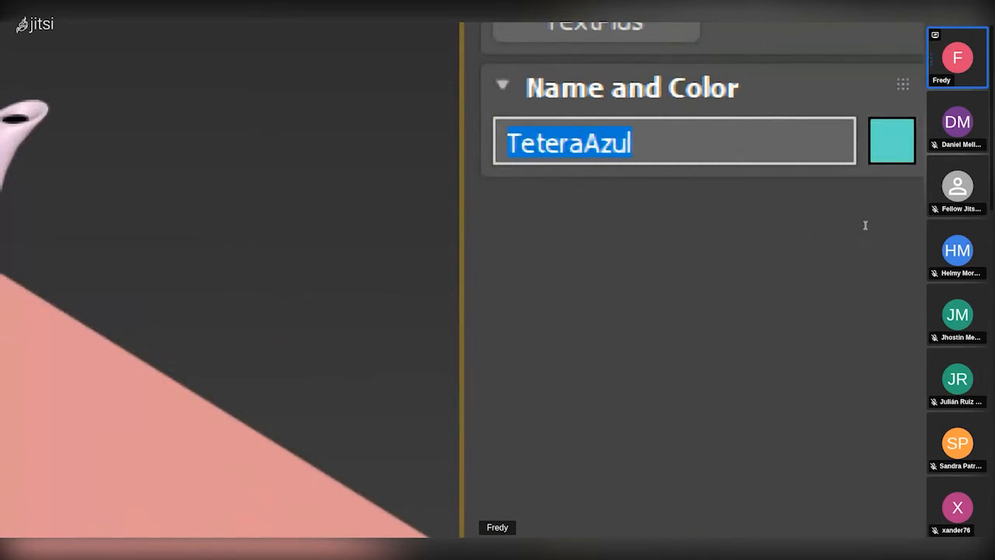
- Try a space between Tetera and Azul in the turquoise teapot's name, and remove it again
{"action": "key", "text": "Left"}
{"action": "key", "text": "Right"}
{"action": "key", "text": "Right"}
{"action": "key", "text": "Right"}
{"action": "key", "text": "Right"}
{"action": "key", "text": "Right"}
{"action": "key", "text": "Right"}
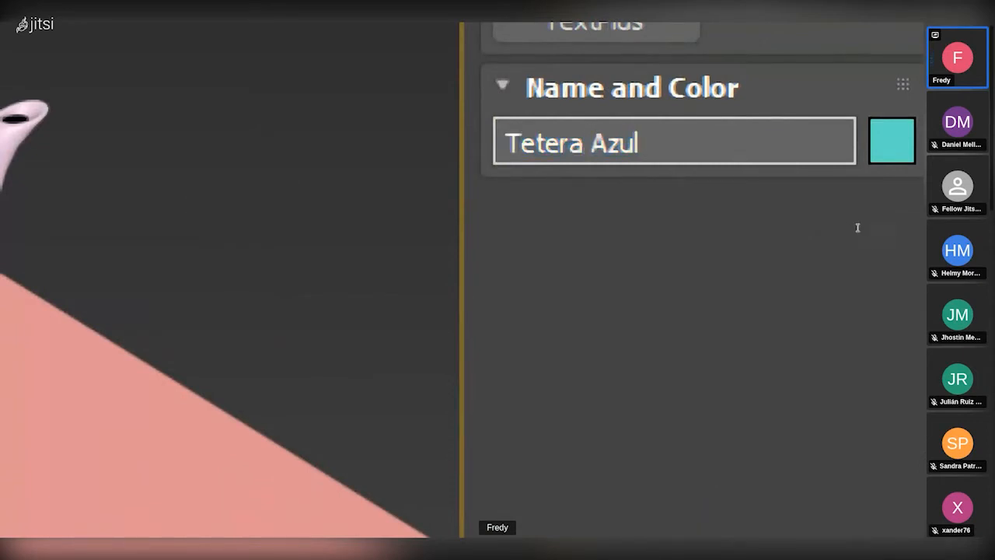
{"action": "key", "text": "BackSpace"}
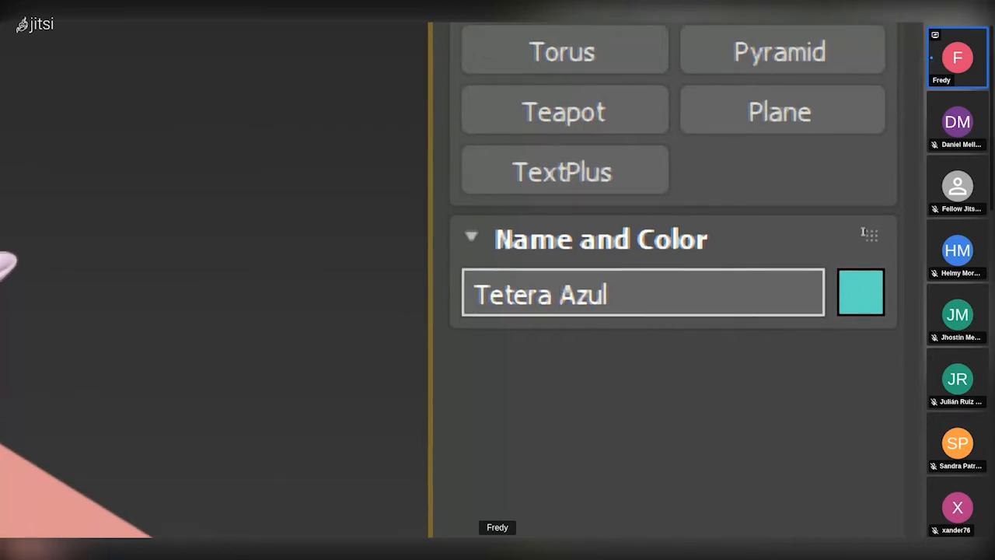
{"action": "key", "text": "BackSpace"}
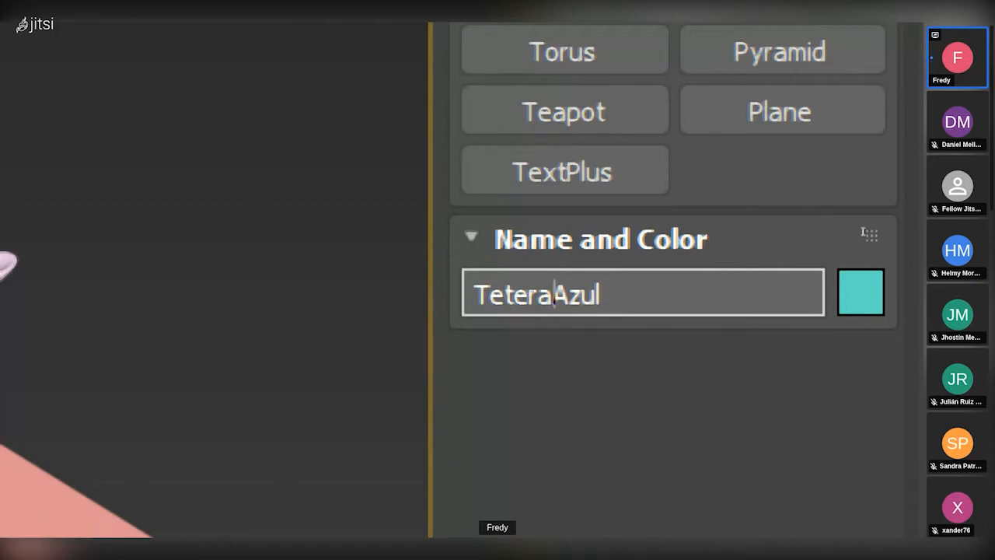
- Try an underscore and a hyphen as separators between Tetera and Azul, removing each one
{"action": "type", "text": "_"}
{"action": "key", "text": "BackSpace"}
{"action": "type", "text": "-"}
{"action": "key", "text": "BackSpace"}
- Try the space separator once more, remove it, and confirm the teapot's name as TeteraAzul
{"action": "left_click_drag", "start_coordinate": [863, 233], "coordinate": [807, 227]}
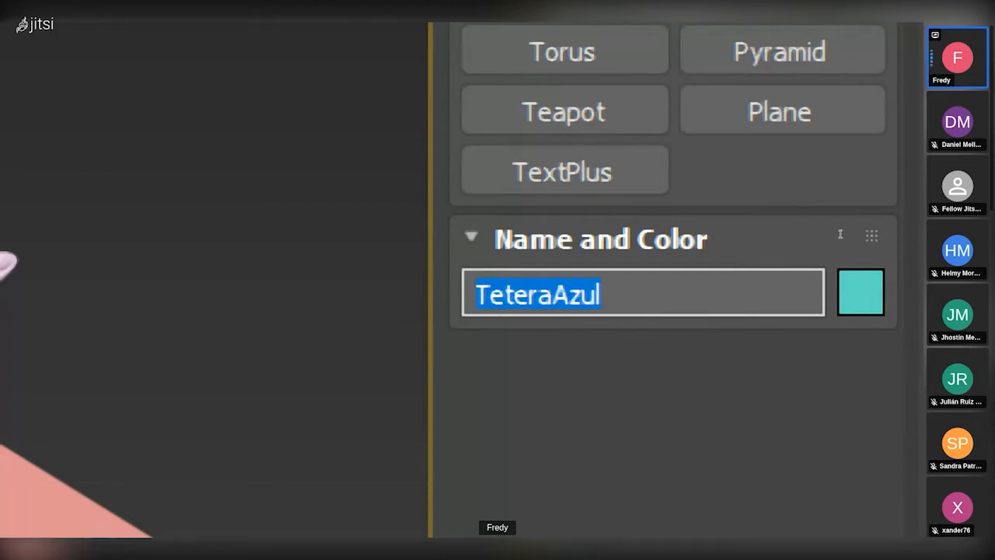
{"action": "scroll", "coordinate": [866, 275], "scroll_direction": "down", "scroll_amount": 1}
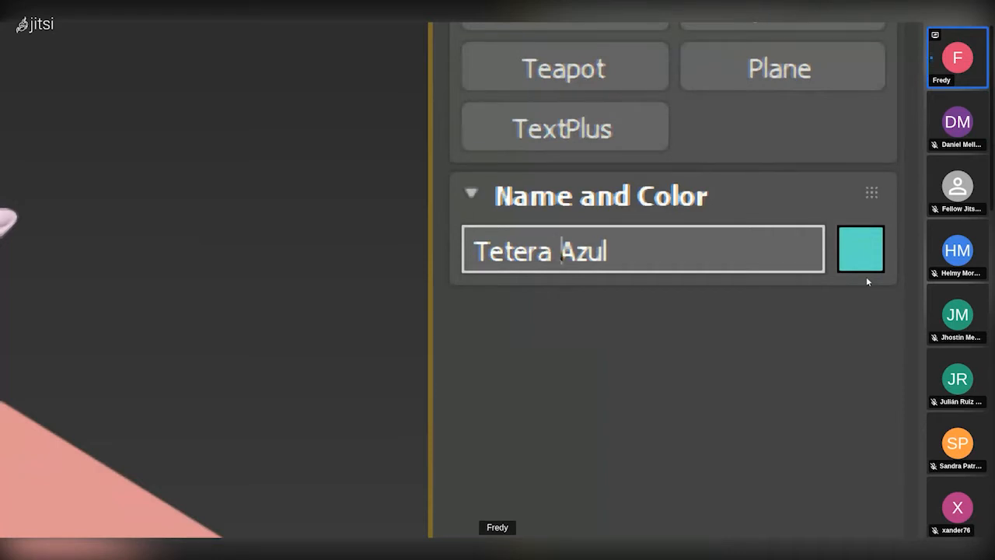
{"action": "scroll", "coordinate": [867, 282], "scroll_direction": "up", "scroll_amount": 1}
{"action": "key", "text": "BackSpace"}
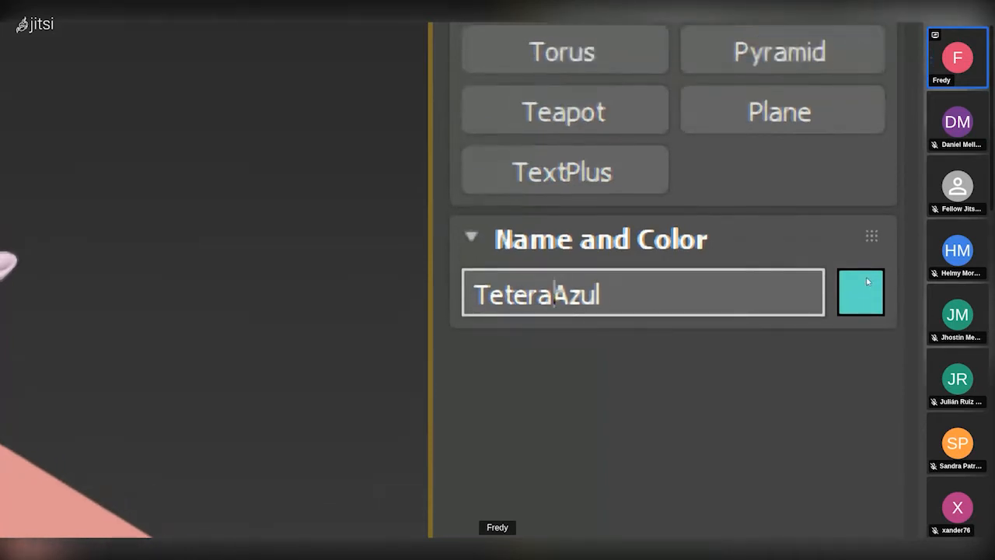
{"action": "key", "text": "Return"}
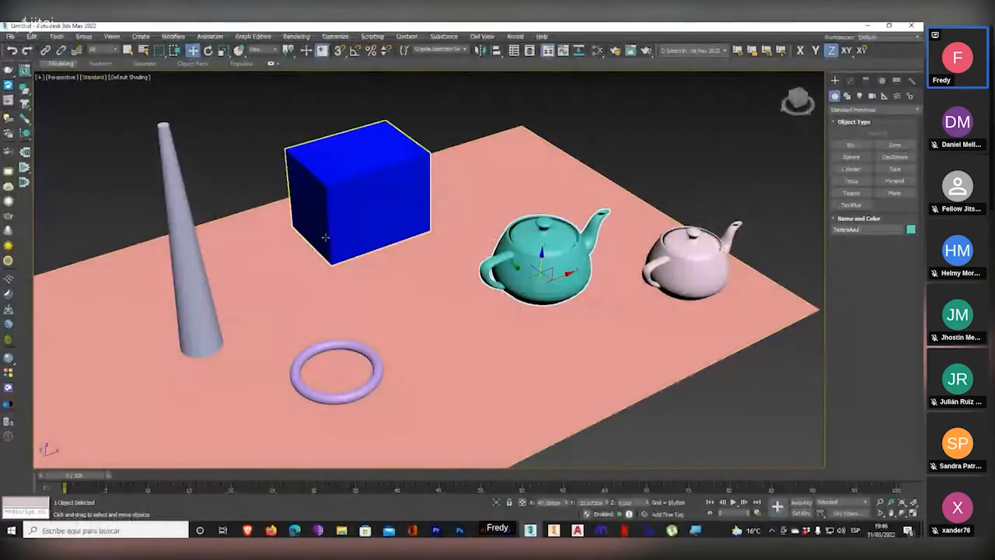
- Select the blue box in the viewport
{"action": "middle_click_drag", "start_coordinate": [401, 234], "coordinate": [579, 172]}
{"action": "middle_click_drag", "start_coordinate": [555, 232], "coordinate": [497, 264]}
{"action": "left_click", "coordinate": [420, 179]}
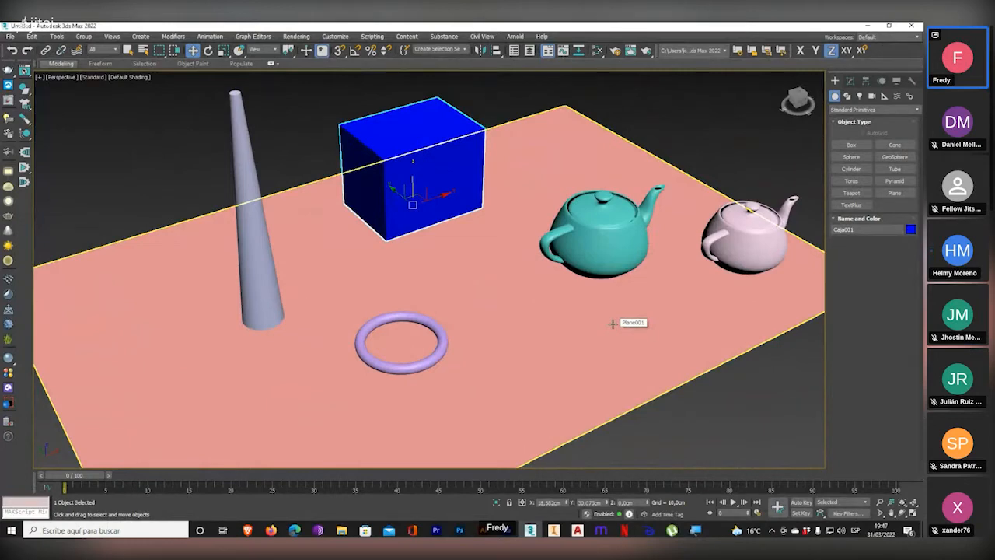
- Rename the pink floor plane as LaminadoPiso001
{"action": "left_click", "coordinate": [546, 394]}
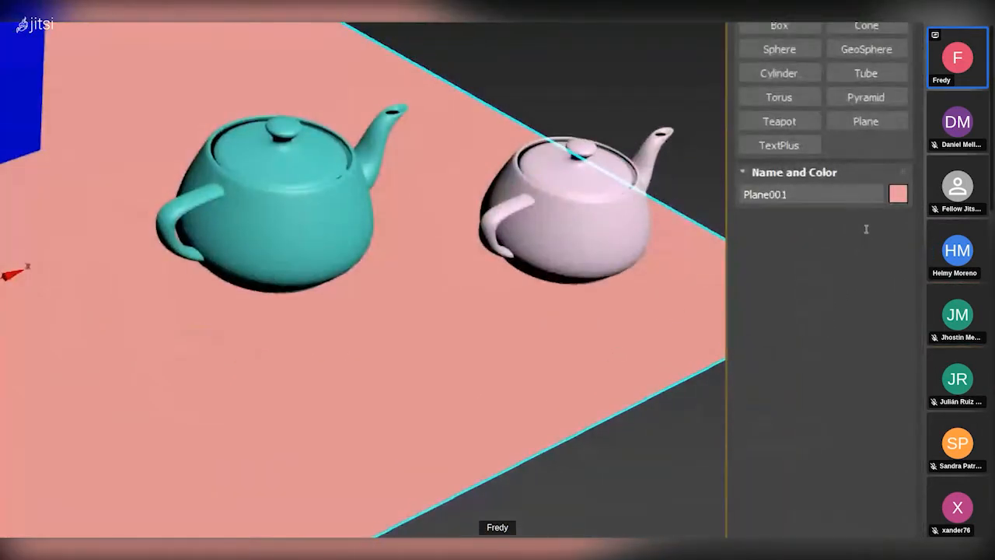
{"action": "left_click_drag", "start_coordinate": [809, 194], "coordinate": [740, 194]}
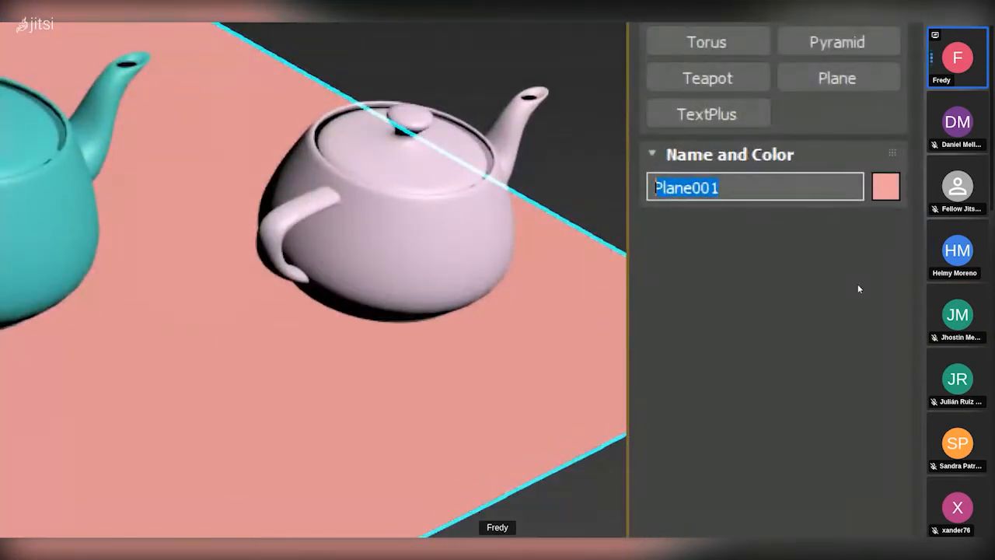
{"action": "type", "text": "La"}
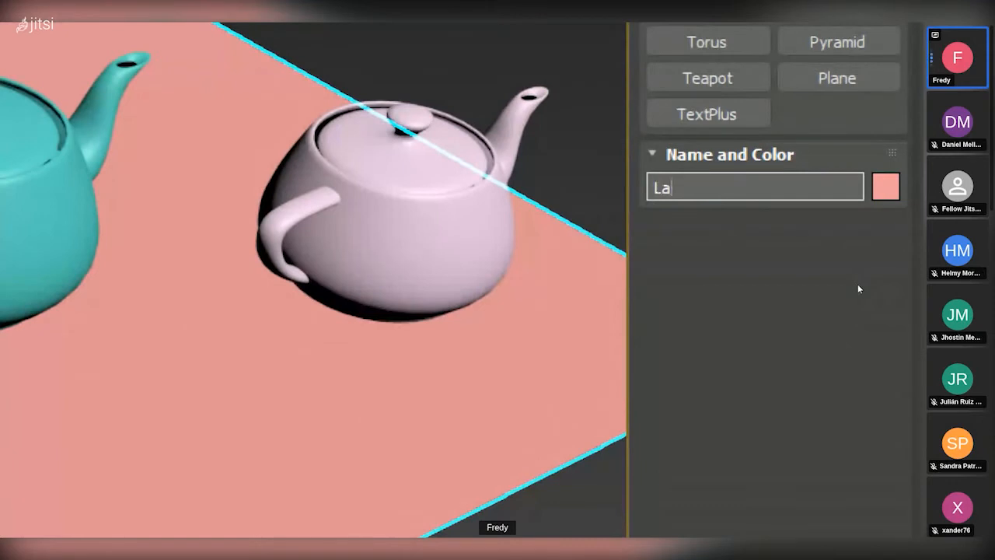
{"action": "type", "text": "minadoPiso"}
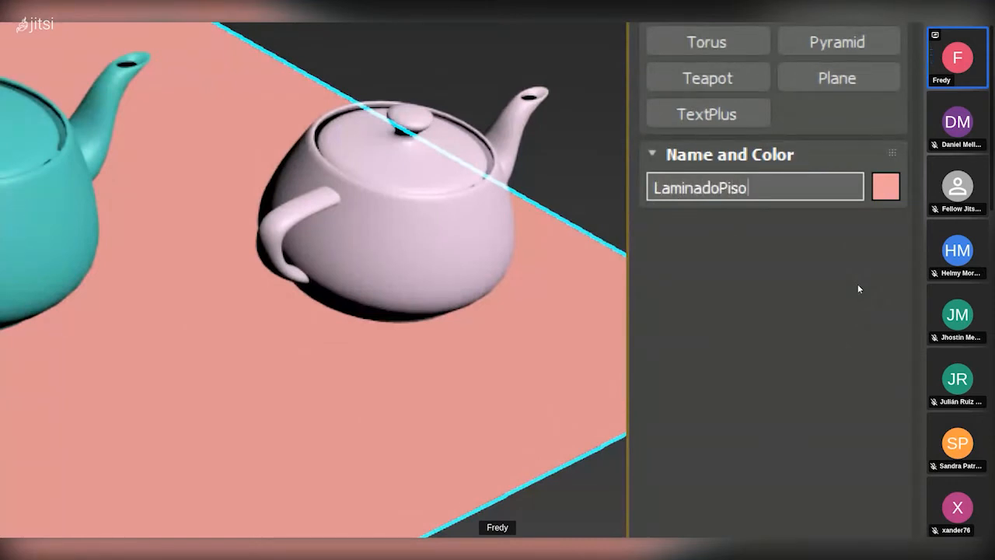
{"action": "type", "text": "001"}
{"action": "key", "text": "Return"}
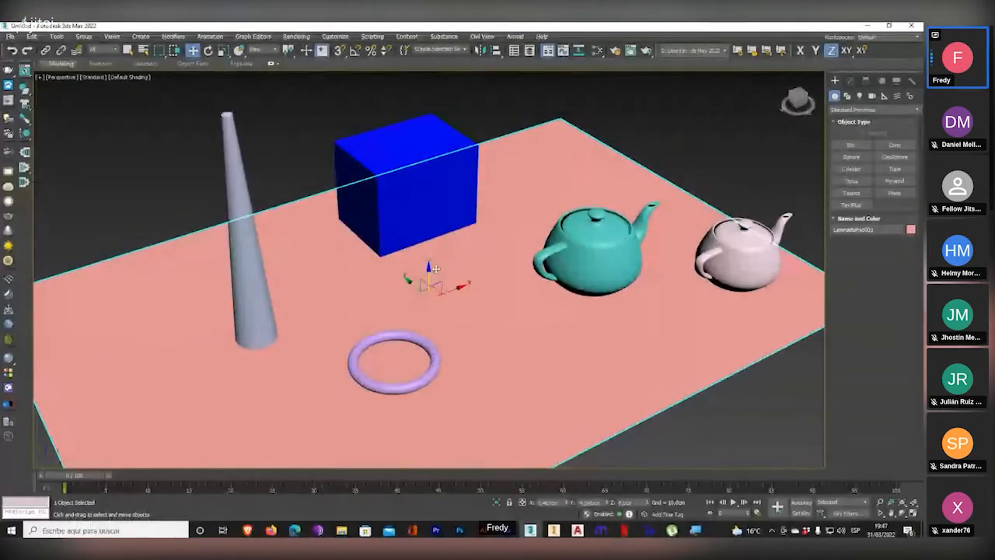
- Clone the floor plane upward along Z into a stack of four instances
{"action": "mouse_move", "coordinate": [435, 268]}
{"action": "left_mouse_down", "text": "shift"}
{"action": "mouse_move", "coordinate": [431, 90]}
{"action": "mouse_move", "coordinate": [447, 260]}
{"action": "left_mouse_up", "text": "shift"}
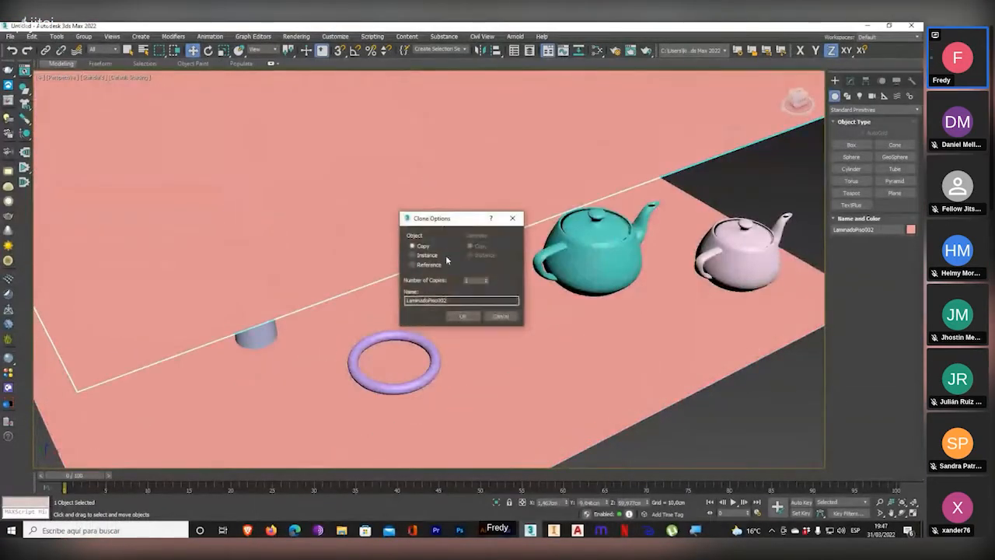
{"action": "left_click", "coordinate": [424, 255]}
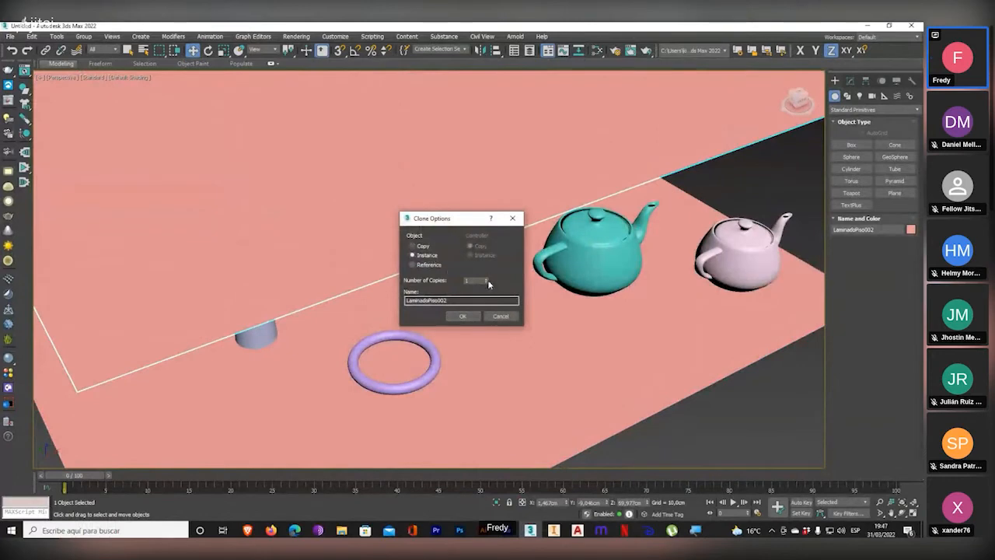
{"action": "left_click", "coordinate": [462, 315]}
{"action": "scroll", "coordinate": [466, 313], "scroll_direction": "down", "scroll_amount": 8}
{"action": "scroll", "coordinate": [498, 277], "scroll_direction": "up", "scroll_amount": 3}
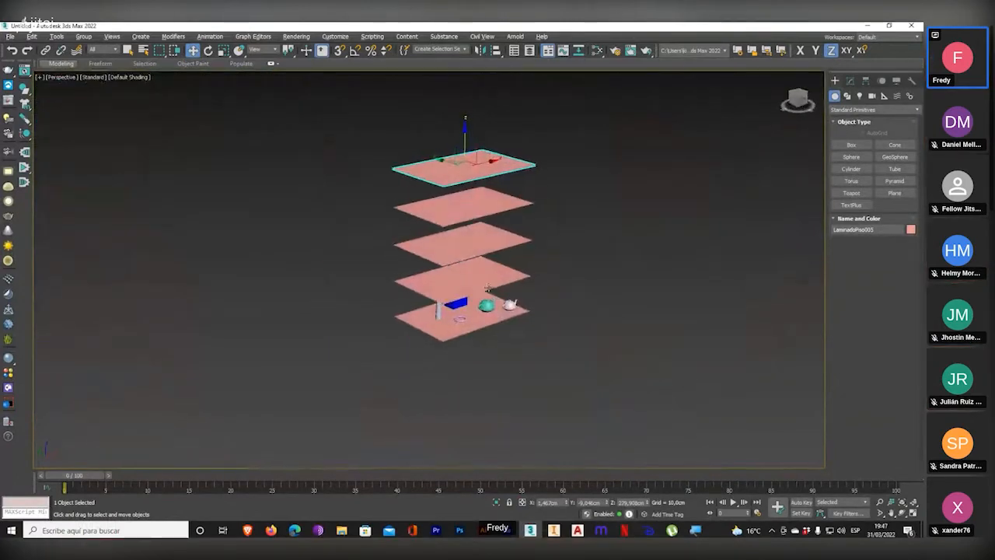
{"action": "scroll", "coordinate": [388, 211], "scroll_direction": "up", "scroll_amount": 5}
- Select the cloned floor planes one after another, going up the stack, to check each one's numbered name
{"action": "left_click", "coordinate": [493, 280]}
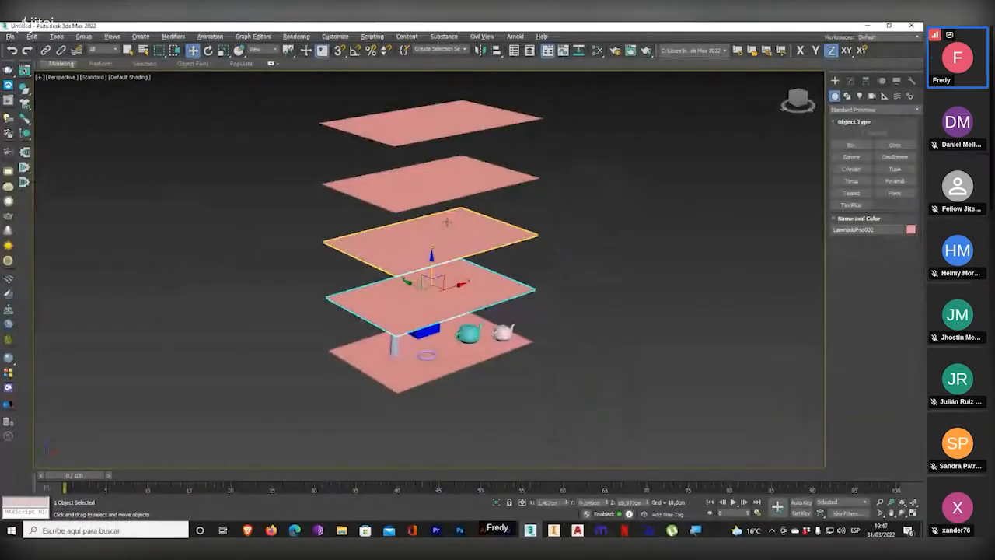
{"action": "left_click", "coordinate": [498, 241]}
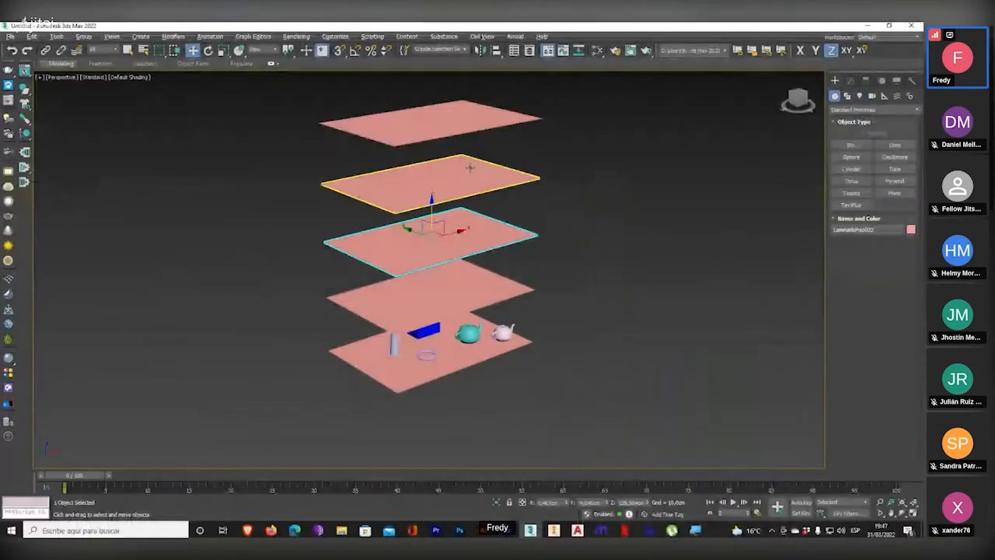
{"action": "left_click", "coordinate": [467, 167]}
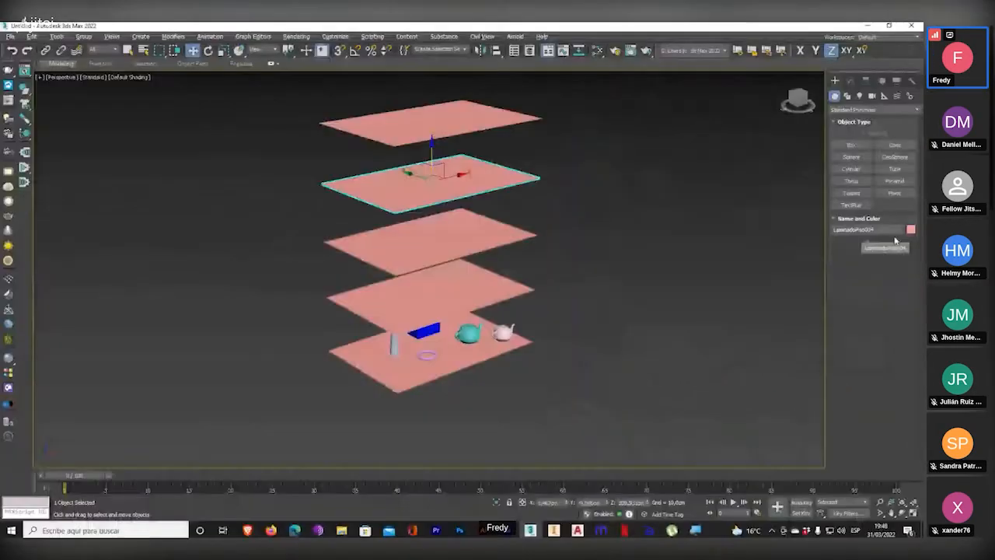
- Delete the cloned floor planes, keeping only the original floor under the objects
{"action": "left_click", "coordinate": [509, 284]}
{"action": "key", "text": "Delete"}
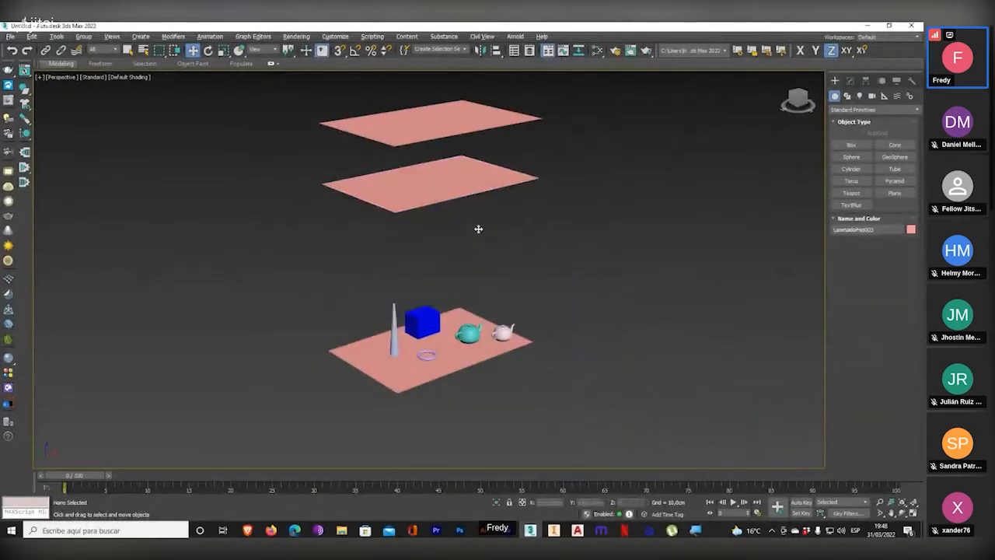
{"action": "left_click", "coordinate": [476, 178]}
{"action": "key", "text": "Delete"}
{"action": "left_click", "coordinate": [467, 123]}
{"action": "key", "text": "Delete"}
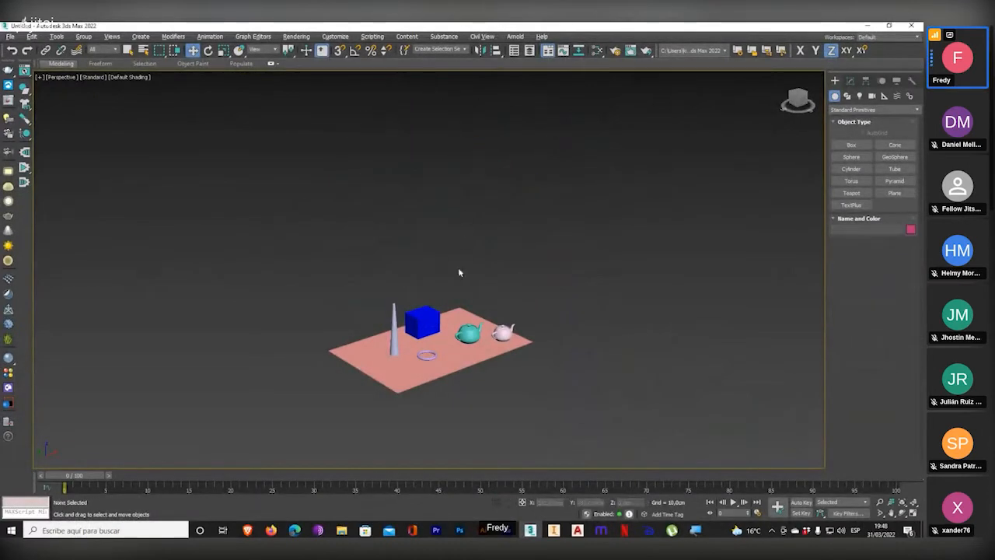
- Compare the names of the floor plane, the pink teapot and the turquoise teapot, highlighting the floor's 001 suffix
{"action": "scroll", "coordinate": [435, 384], "scroll_direction": "up", "scroll_amount": 5}
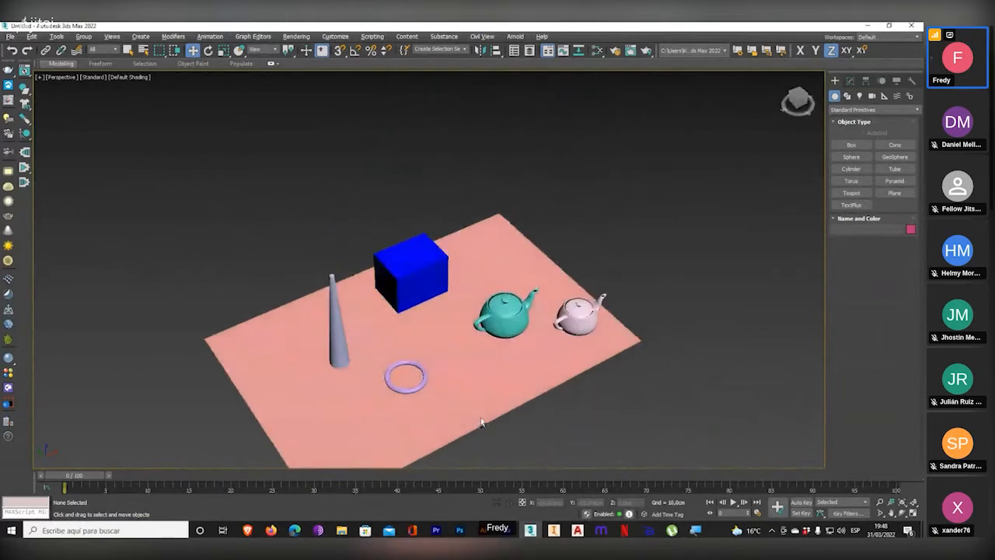
{"action": "scroll", "coordinate": [482, 412], "scroll_direction": "up", "scroll_amount": 5}
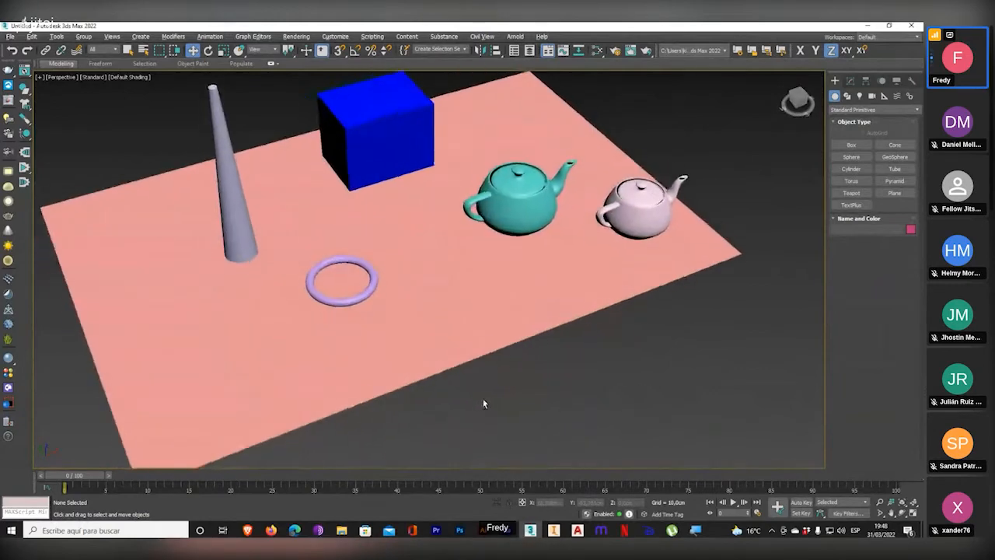
{"action": "middle_click_drag", "start_coordinate": [475, 381], "coordinate": [492, 401]}
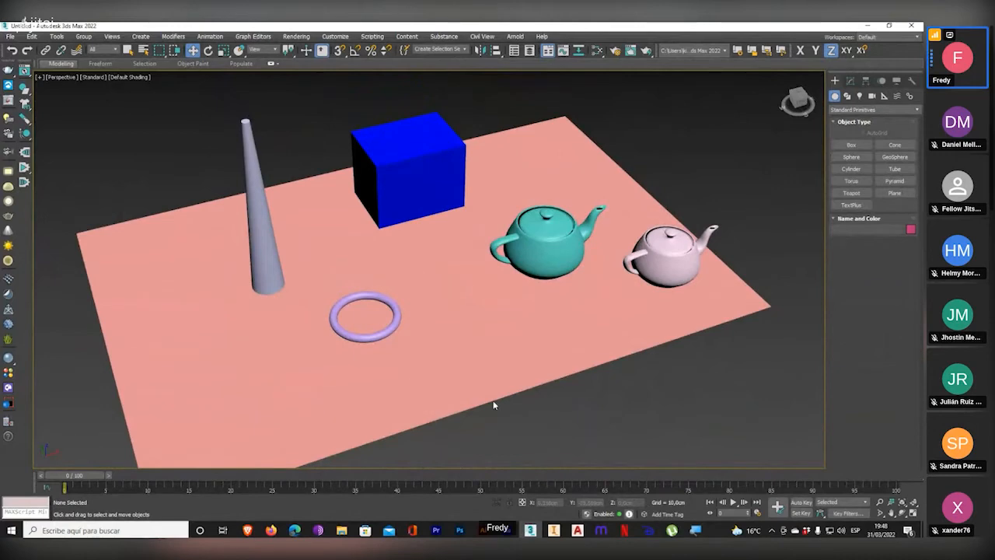
{"action": "left_click", "coordinate": [504, 375]}
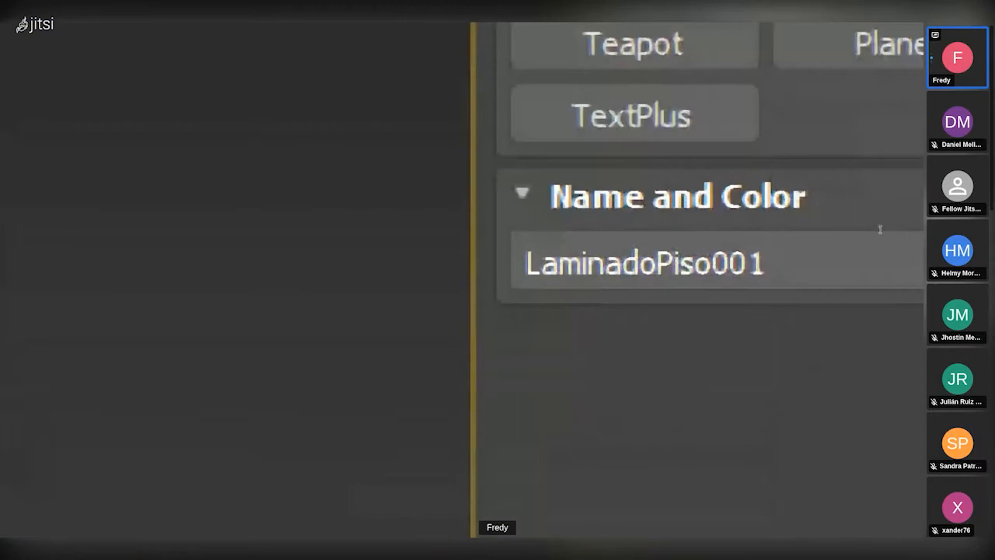
{"action": "left_click_drag", "start_coordinate": [880, 233], "coordinate": [710, 263]}
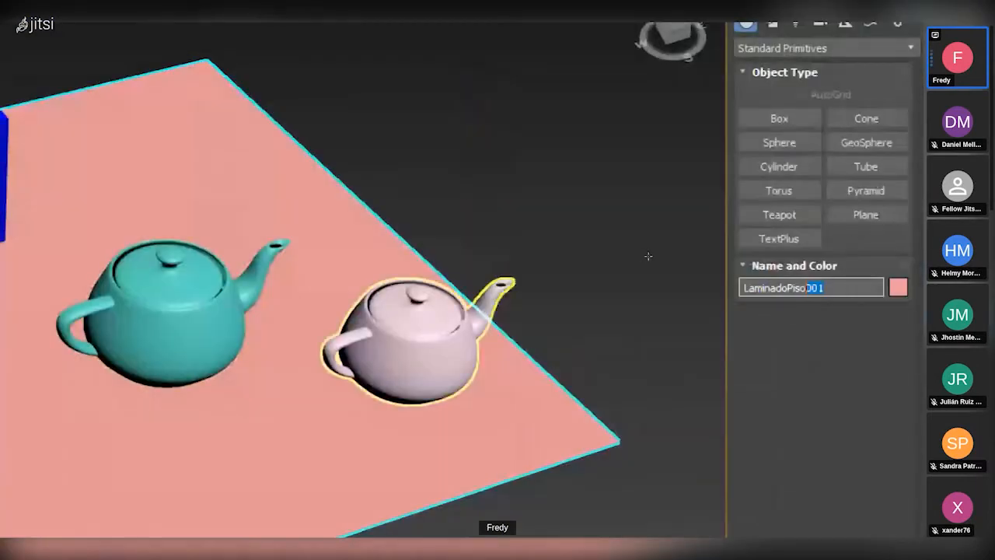
{"action": "left_click", "coordinate": [351, 318]}
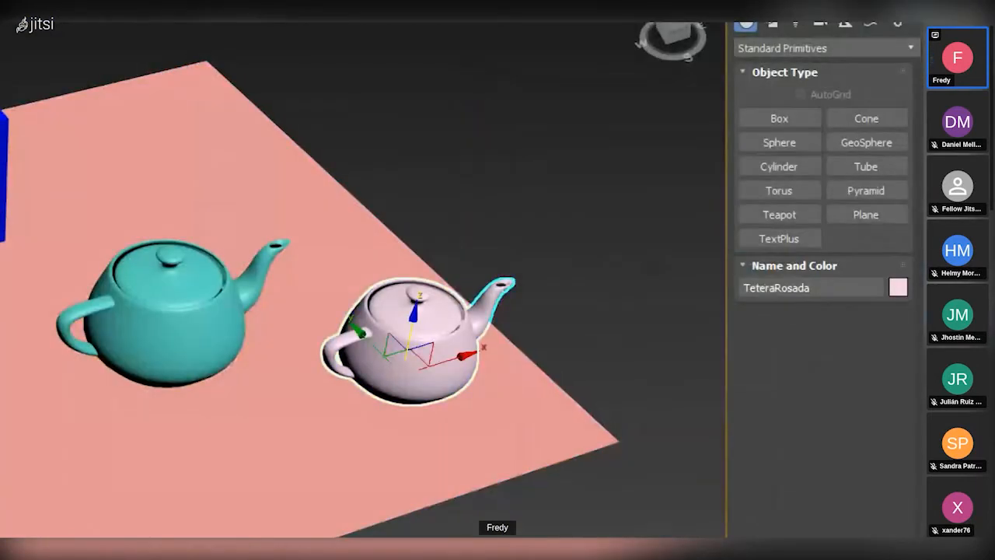
{"action": "left_click", "coordinate": [160, 352]}
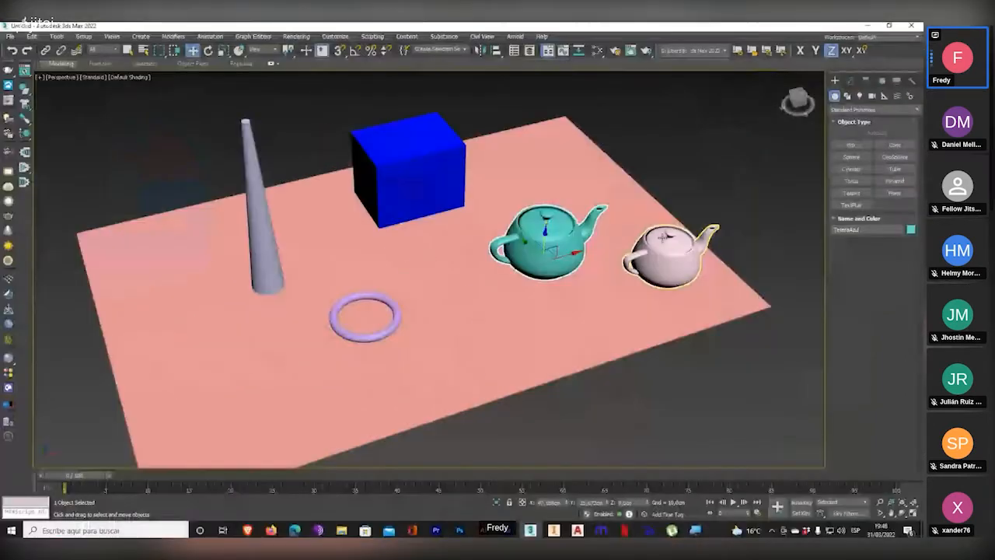
- Shorten the floor plane's numeric suffix so that its name is LaminadoPiso1
{"action": "left_click", "coordinate": [659, 299]}
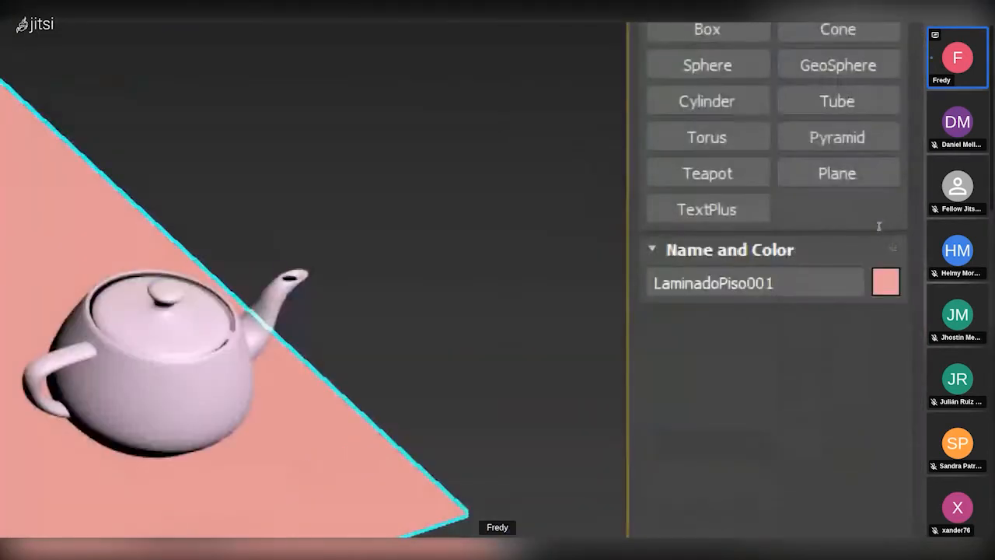
{"action": "left_click_drag", "start_coordinate": [864, 230], "coordinate": [904, 213]}
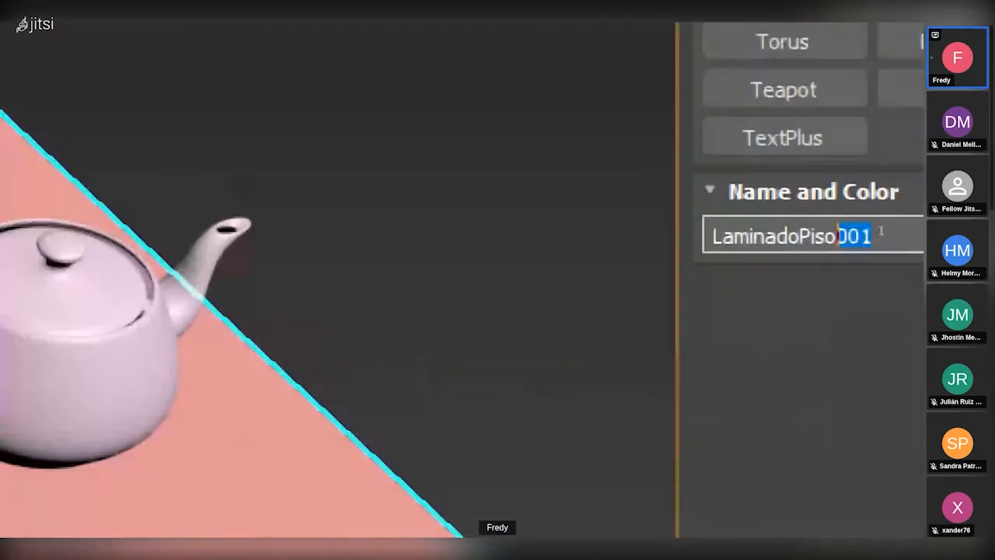
{"action": "key", "text": "BackSpace"}
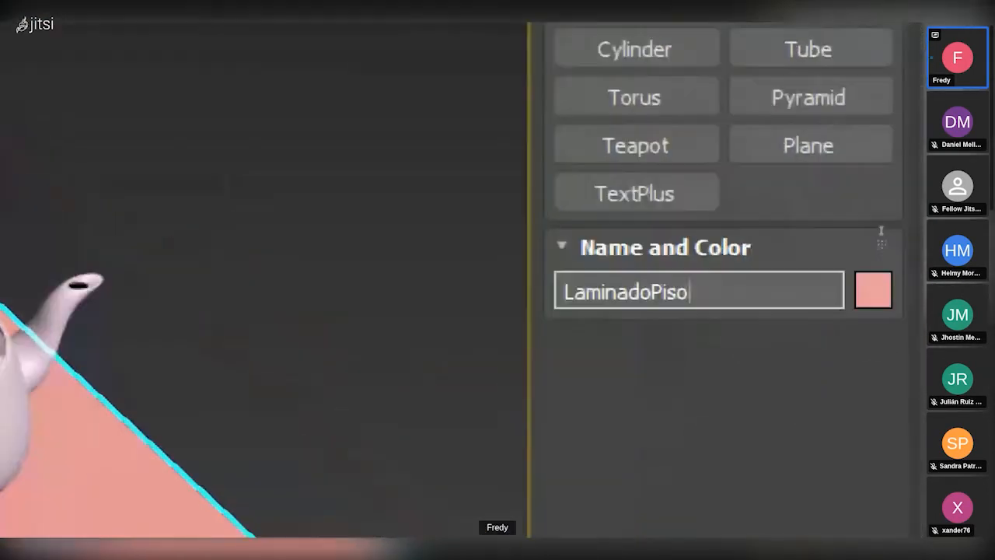
{"action": "type", "text": "1"}
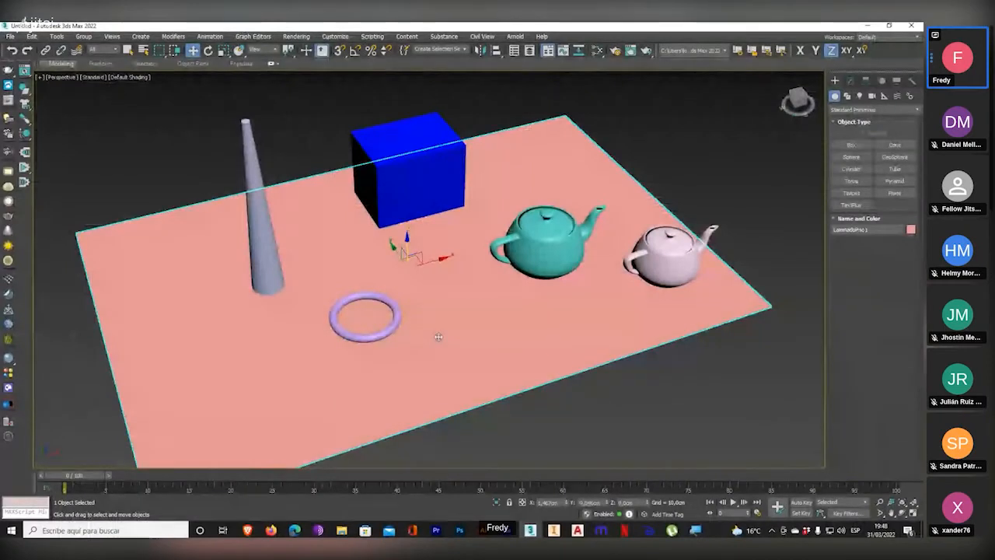
- Clone the floor plane upward as instances again and check how the copies are numbered
{"action": "scroll", "coordinate": [438, 337], "scroll_direction": "down", "scroll_amount": 3}
{"action": "left_click_drag", "start_coordinate": [427, 278], "coordinate": [414, 132], "text": "shift"}
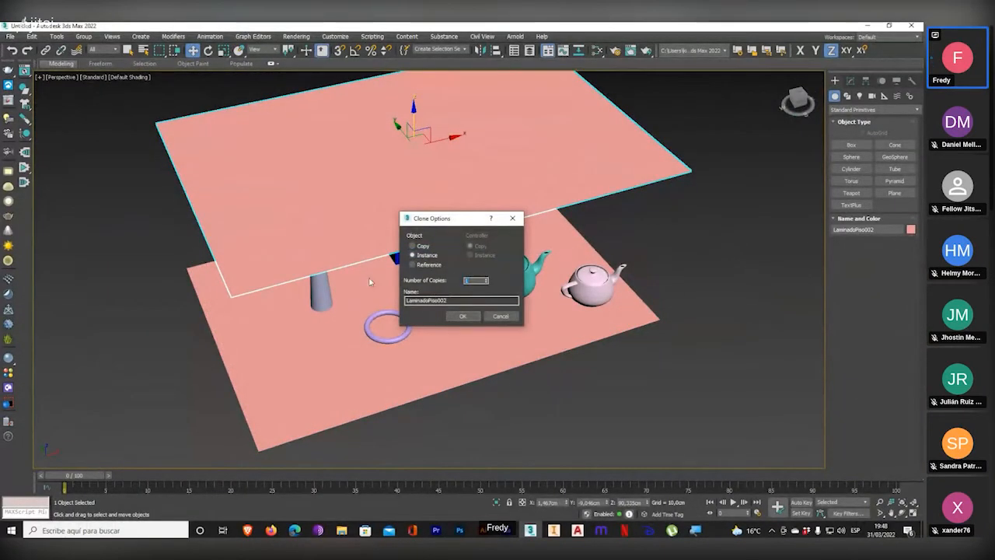
{"action": "left_click", "coordinate": [460, 315]}
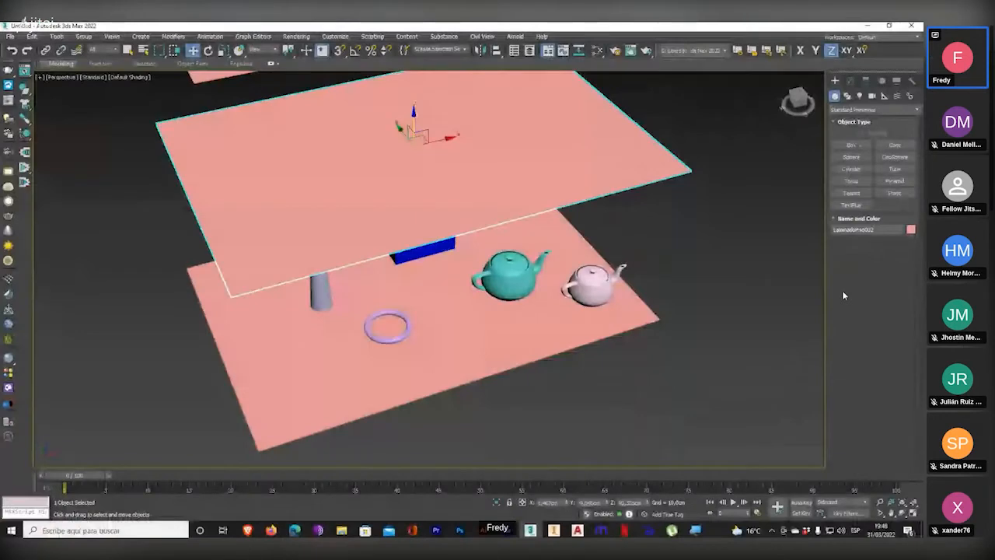
{"action": "scroll", "coordinate": [599, 178], "scroll_direction": "up", "scroll_amount": 3}
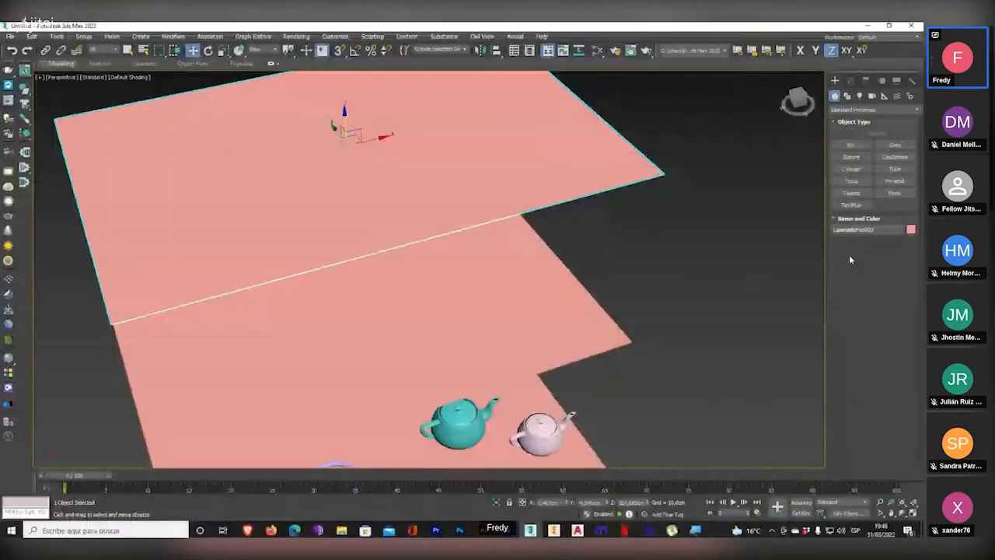
- Delete the new floor plane instances stacked above the original floor
{"action": "scroll", "coordinate": [612, 256], "scroll_direction": "down", "scroll_amount": 6}
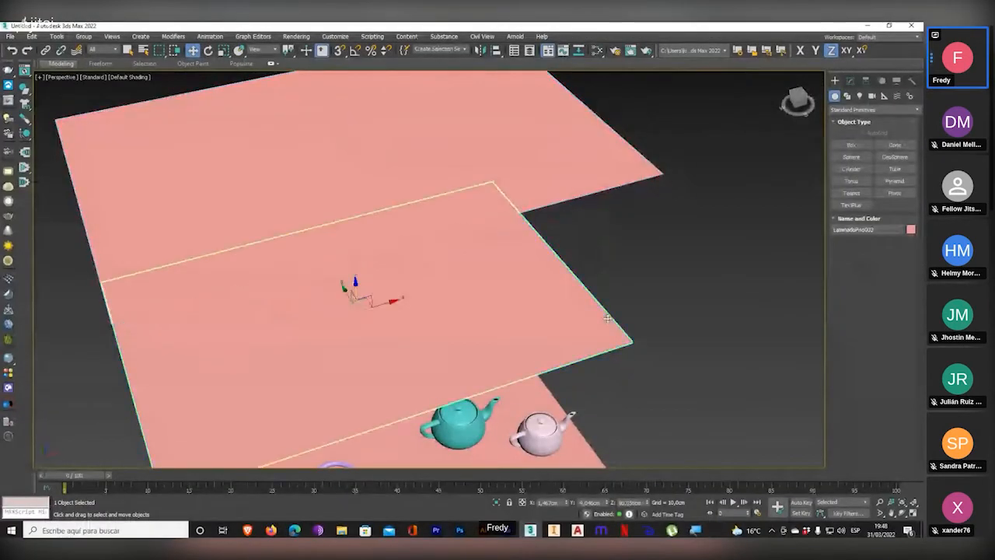
{"action": "key", "text": "Delete"}
{"action": "left_click", "coordinate": [609, 207]}
{"action": "key", "text": "Delete"}
{"action": "middle_click_drag", "start_coordinate": [627, 152], "coordinate": [603, 262]}
{"action": "left_click", "coordinate": [600, 260]}
{"action": "key", "text": "Delete"}
{"action": "left_click", "coordinate": [590, 188]}
{"action": "key", "text": "Delete"}
{"action": "middle_click_drag", "start_coordinate": [579, 313], "coordinate": [573, 185]}
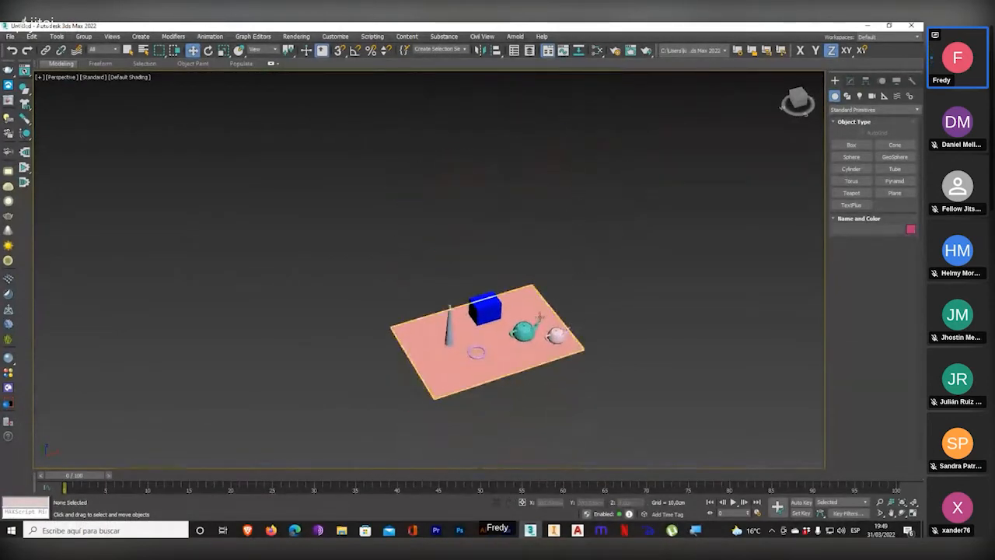
- Add two zeros before the digit in the floor plane's name to make it LaminadoPiso001
{"action": "scroll", "coordinate": [536, 334], "scroll_direction": "up", "scroll_amount": 5}
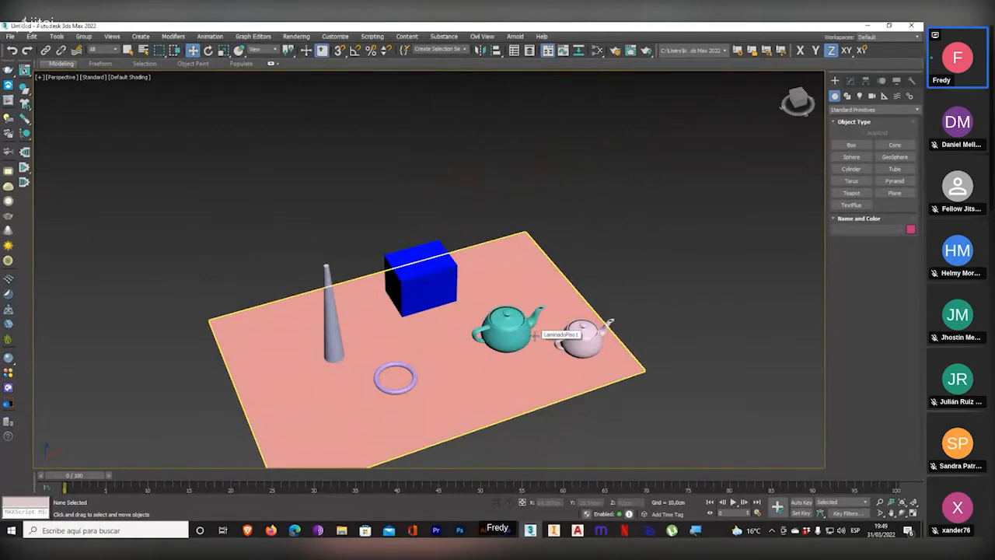
{"action": "left_click", "coordinate": [536, 365]}
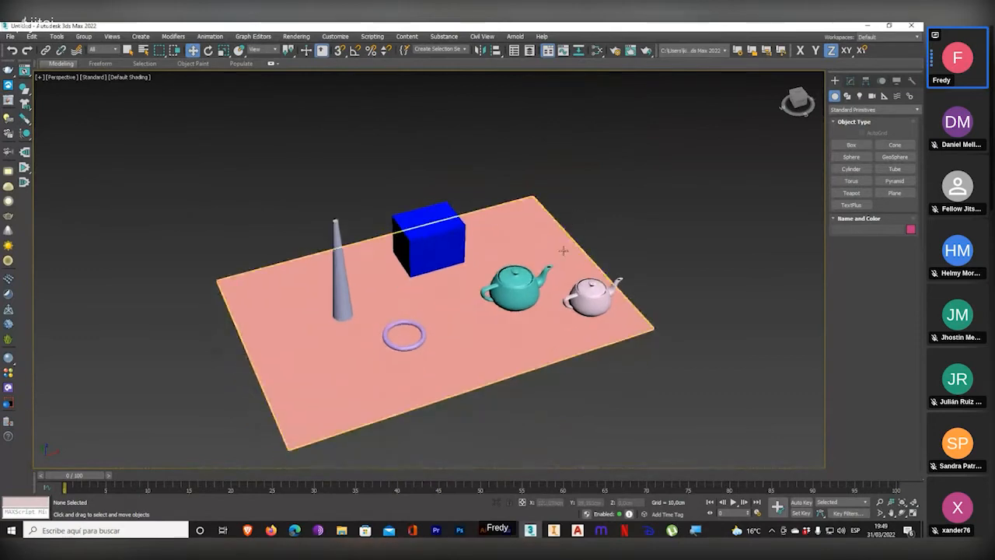
{"action": "scroll", "coordinate": [538, 365], "scroll_direction": "up", "scroll_amount": 5}
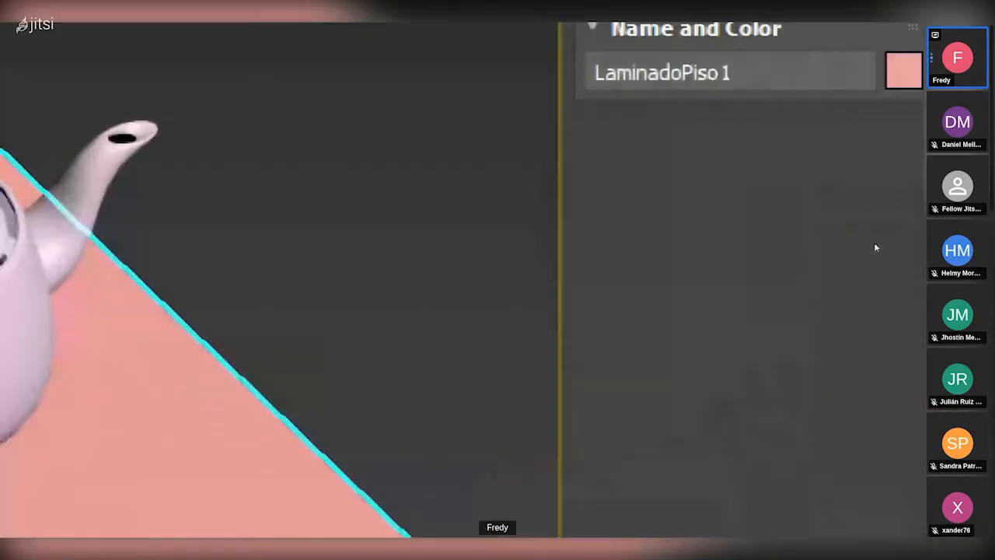
{"action": "left_click", "coordinate": [721, 73]}
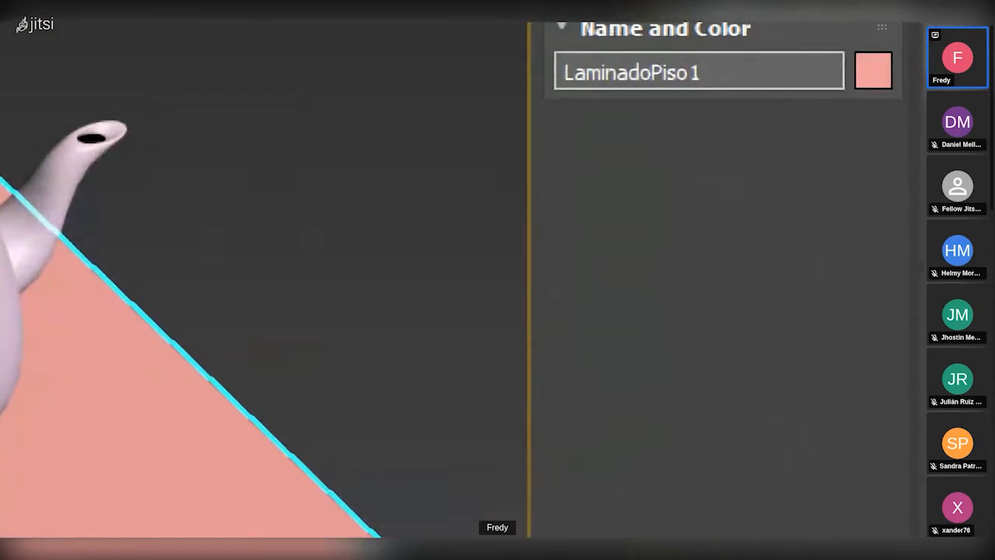
{"action": "type", "text": "00"}
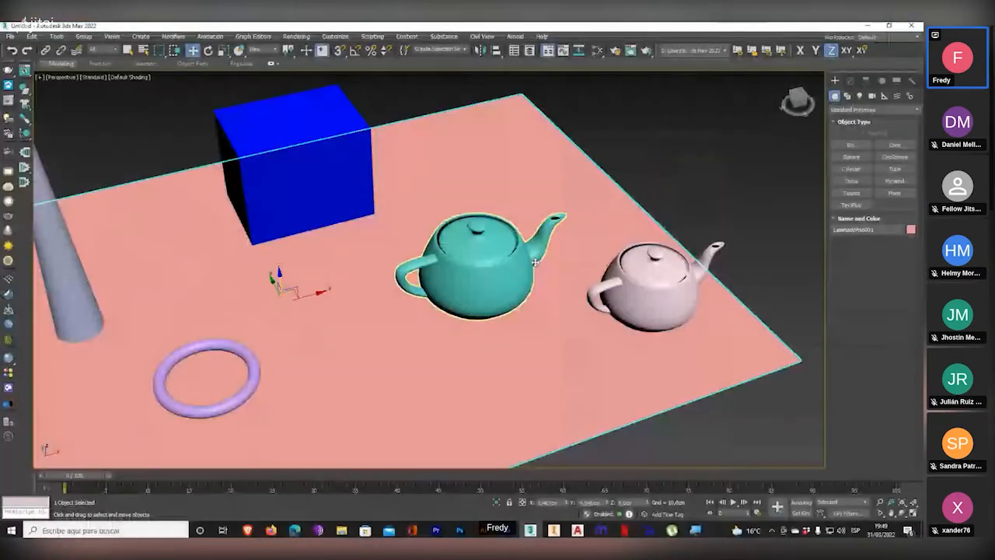
{"action": "scroll", "coordinate": [447, 278], "scroll_direction": "down", "scroll_amount": 5}
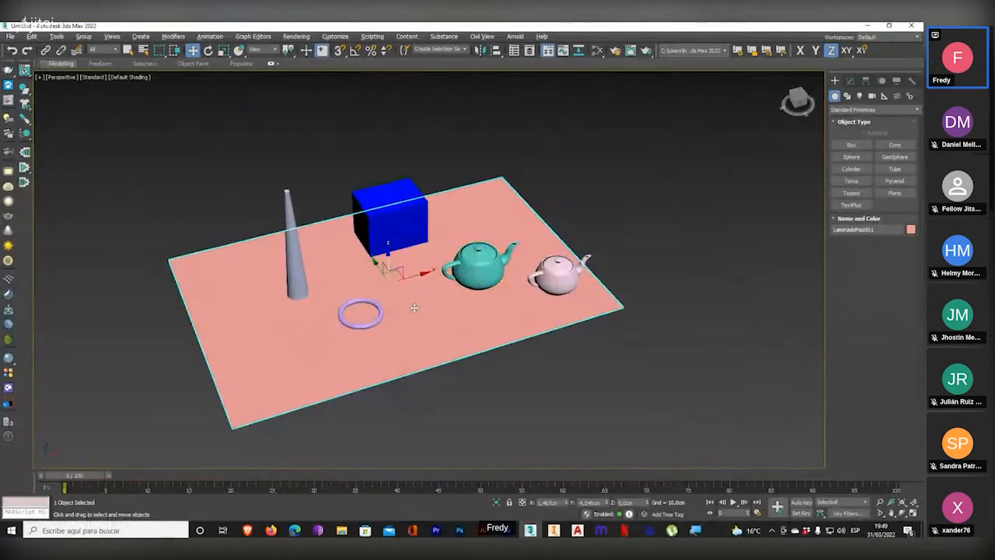
- Deselect the floor plane and switch from the perspective view to a maximized Top view of the whole scene
{"action": "middle_click_drag", "start_coordinate": [447, 278], "coordinate": [499, 289]}
{"action": "scroll", "coordinate": [499, 308], "scroll_direction": "up", "scroll_amount": 3}
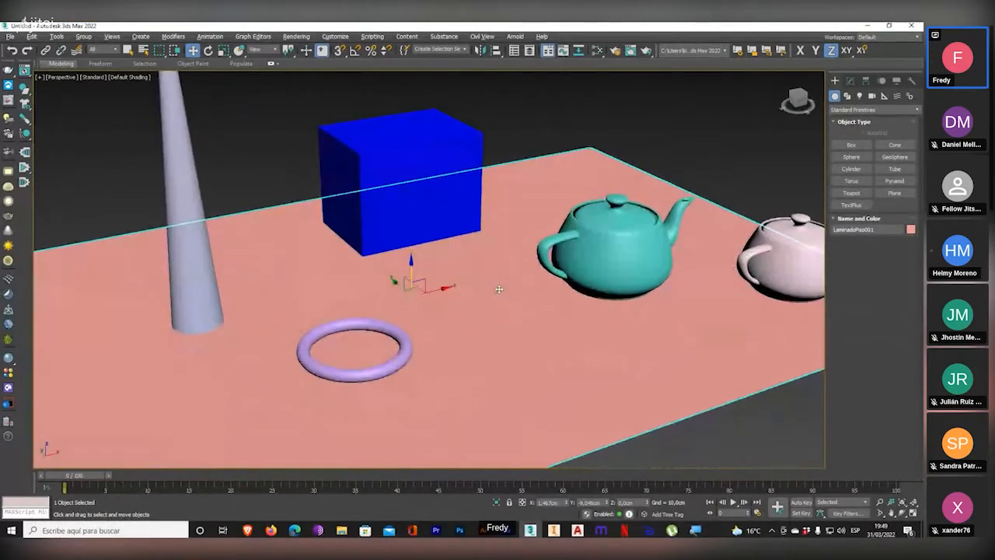
{"action": "scroll", "coordinate": [498, 288], "scroll_direction": "down", "scroll_amount": 2}
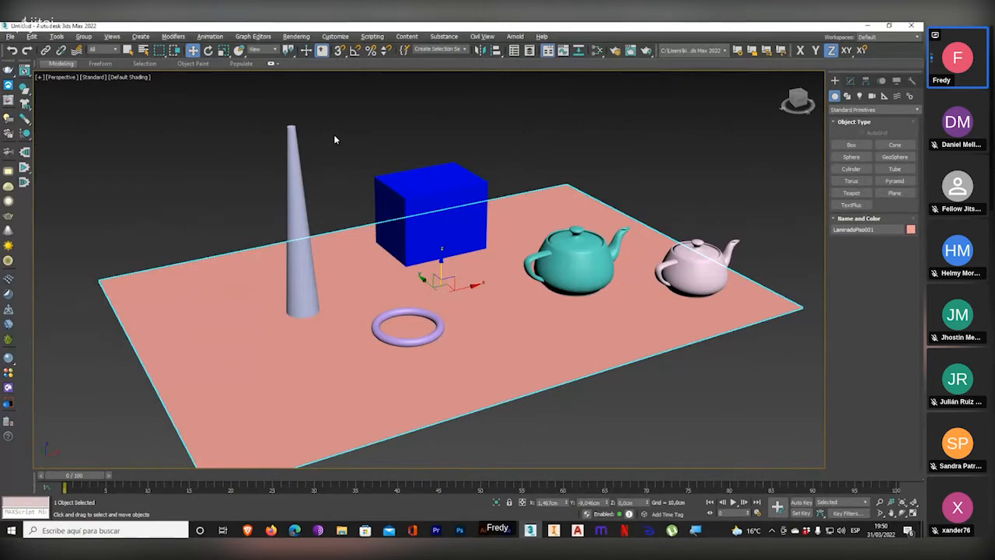
{"action": "left_click", "coordinate": [607, 138]}
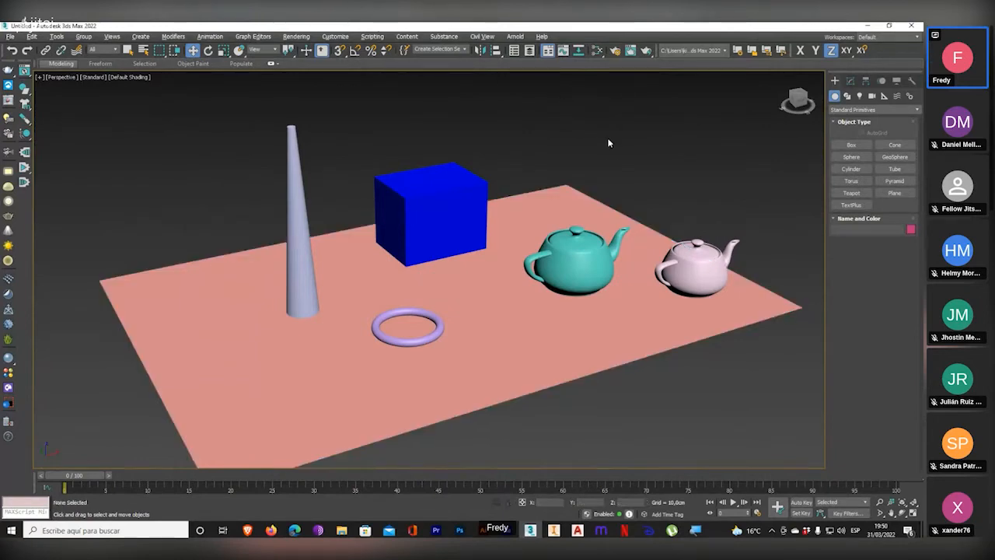
{"action": "left_click", "coordinate": [442, 212]}
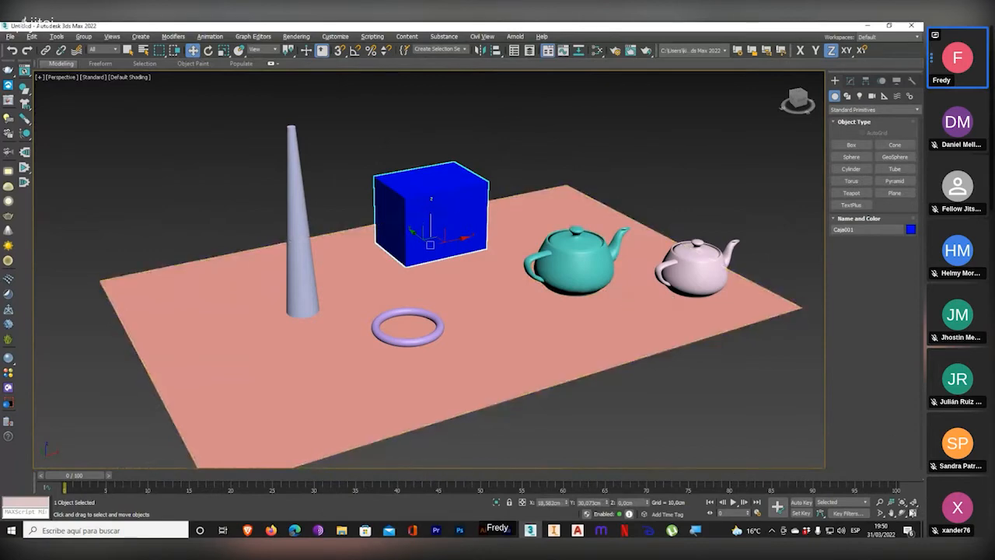
{"action": "key", "text": "alt+w"}
{"action": "left_click", "coordinate": [377, 171]}
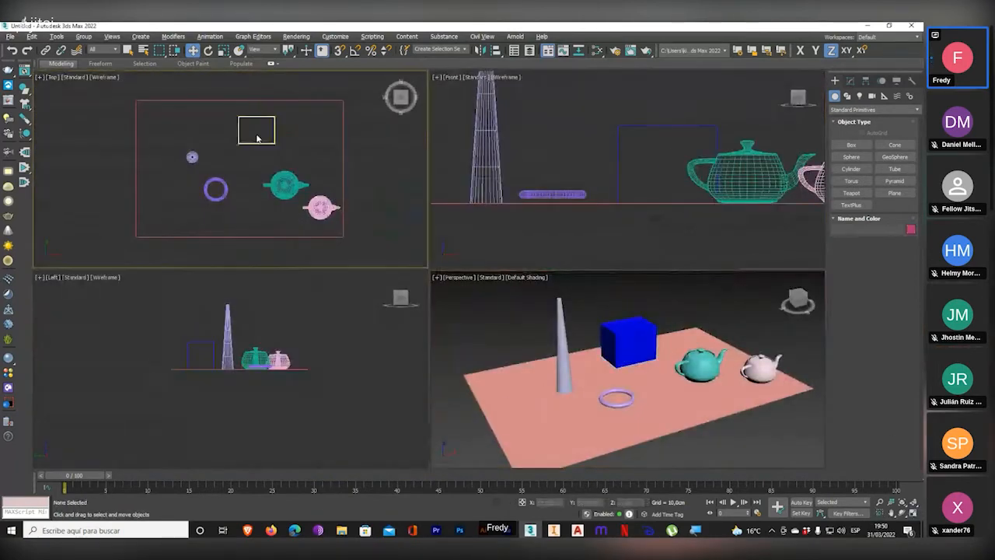
{"action": "mouse_move", "coordinate": [257, 137]}
{"action": "middle_mouse_down"}
{"action": "mouse_move", "coordinate": [272, 145]}
{"action": "mouse_move", "coordinate": [254, 145]}
{"action": "middle_mouse_up"}
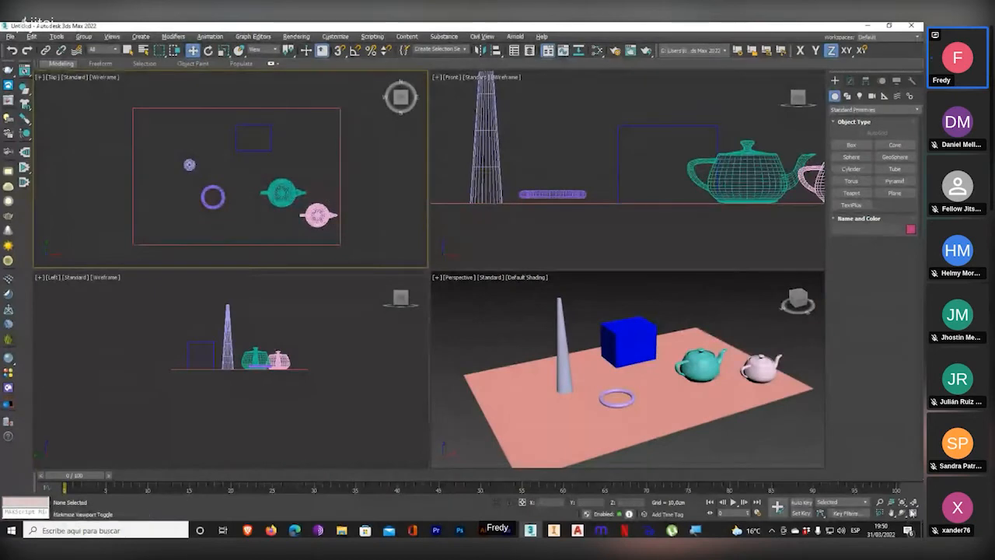
{"action": "key", "text": "alt+w"}
{"action": "middle_click_drag", "start_coordinate": [481, 225], "coordinate": [440, 210]}
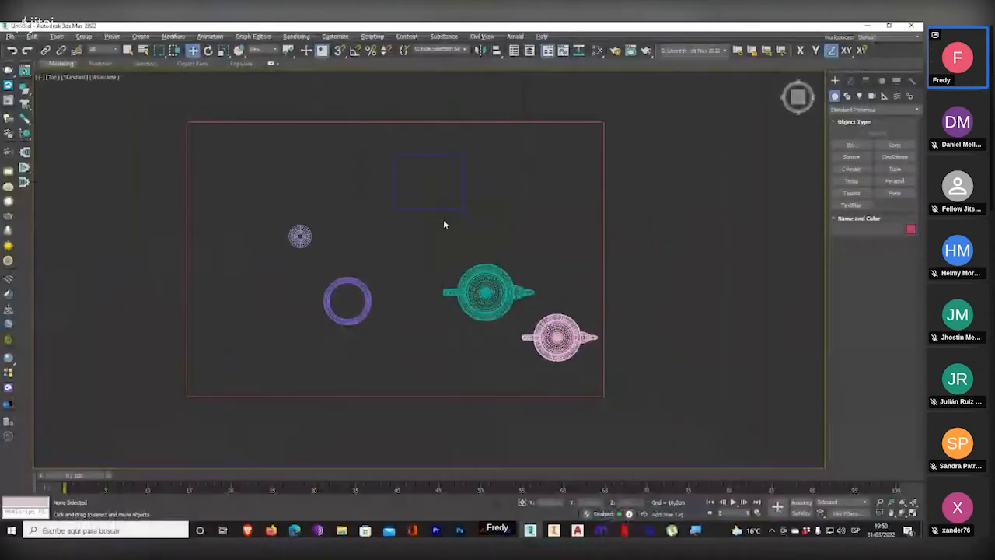
- Change the Caja001 box's object color to a light violet from the basic colors
{"action": "left_click", "coordinate": [446, 208]}
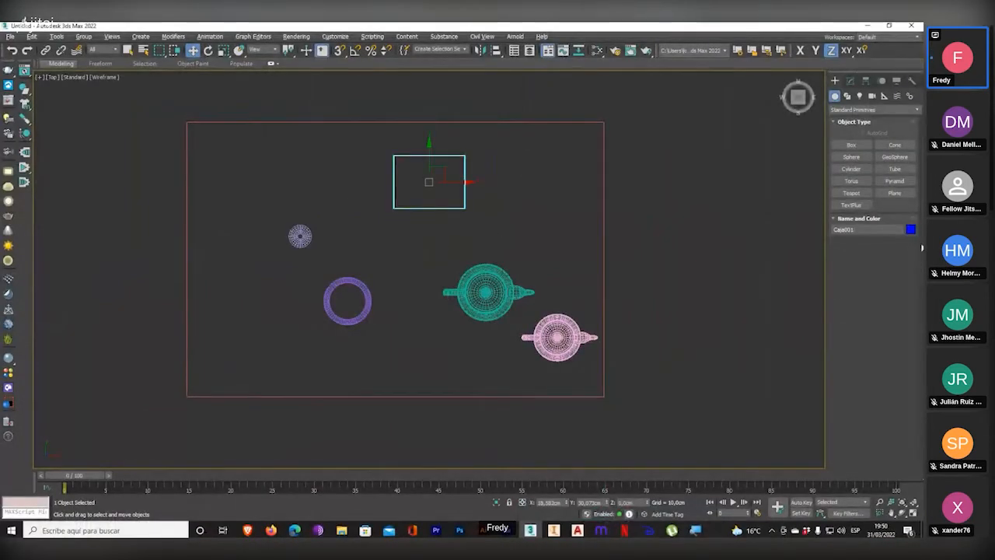
{"action": "left_click", "coordinate": [911, 229]}
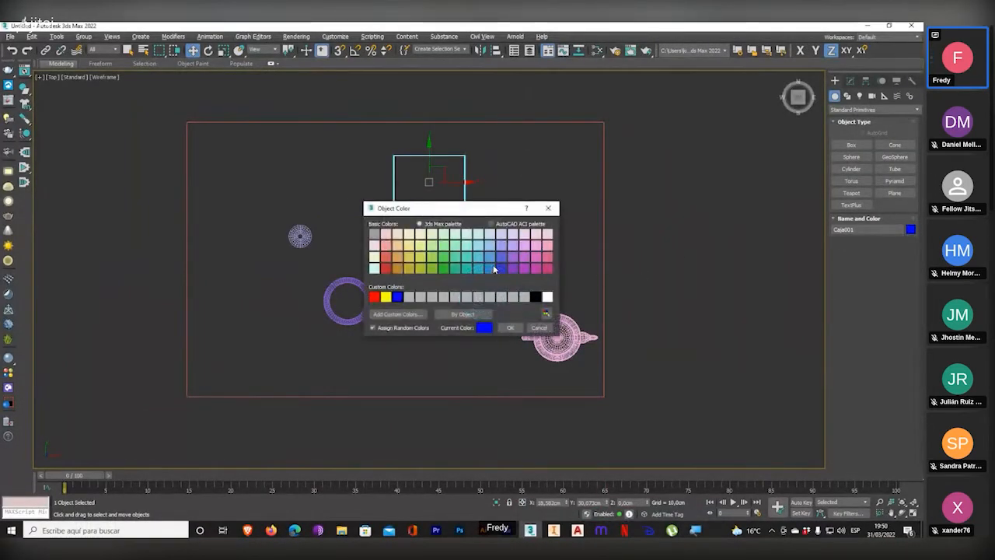
{"action": "left_click", "coordinate": [501, 245]}
{"action": "left_click", "coordinate": [510, 327]}
{"action": "left_click", "coordinate": [538, 247]}
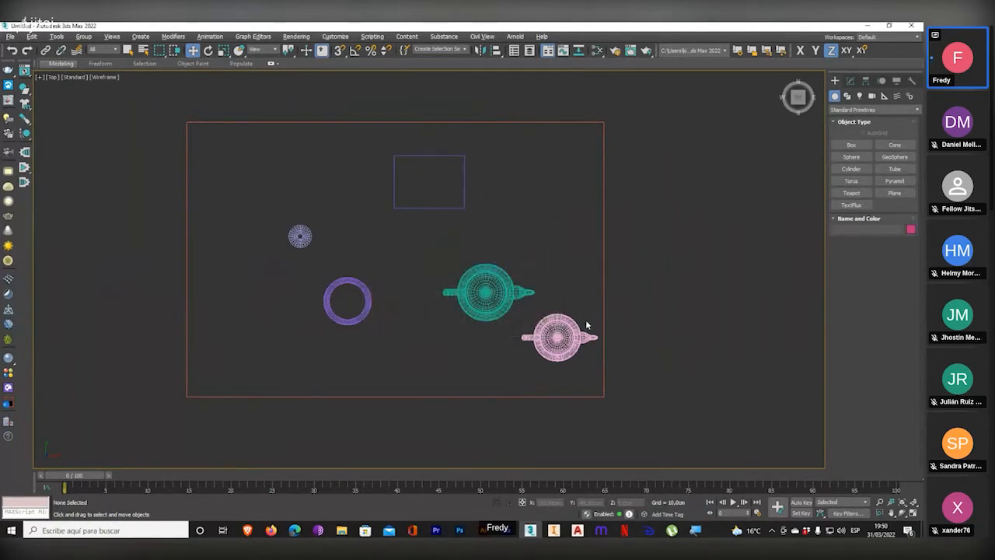
- Set the Caja001 box's object color to the custom yellow and deselect the box
{"action": "left_click", "coordinate": [445, 208]}
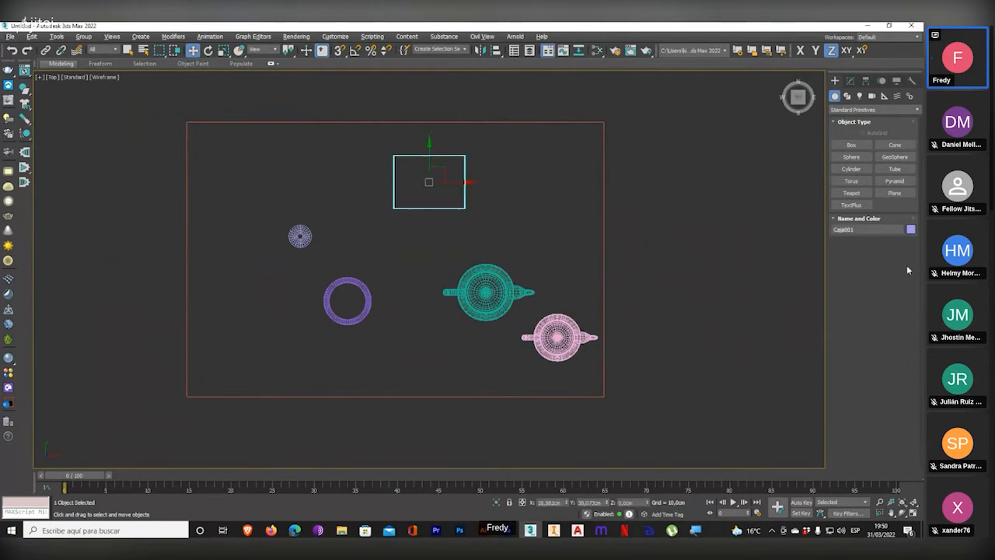
{"action": "left_click", "coordinate": [910, 228]}
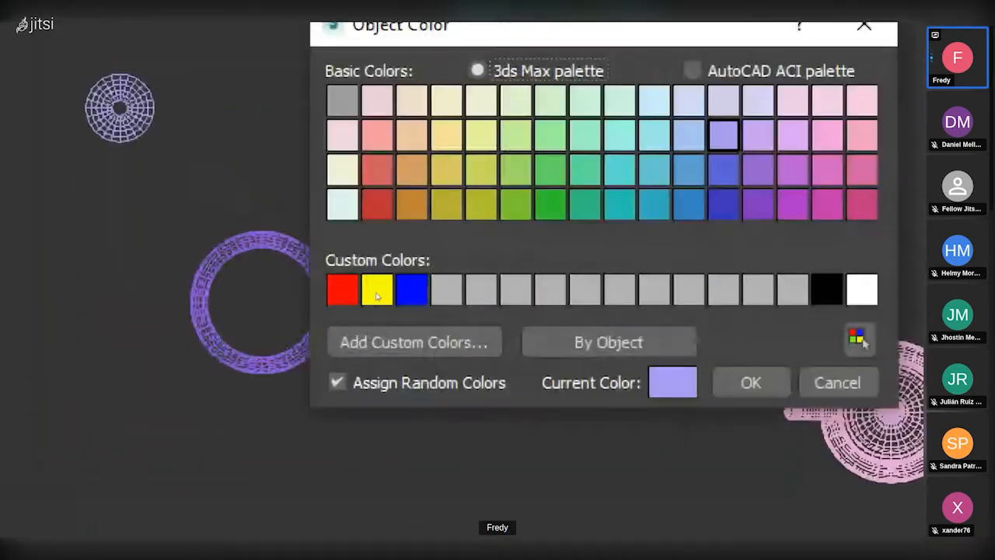
{"action": "left_click", "coordinate": [377, 291]}
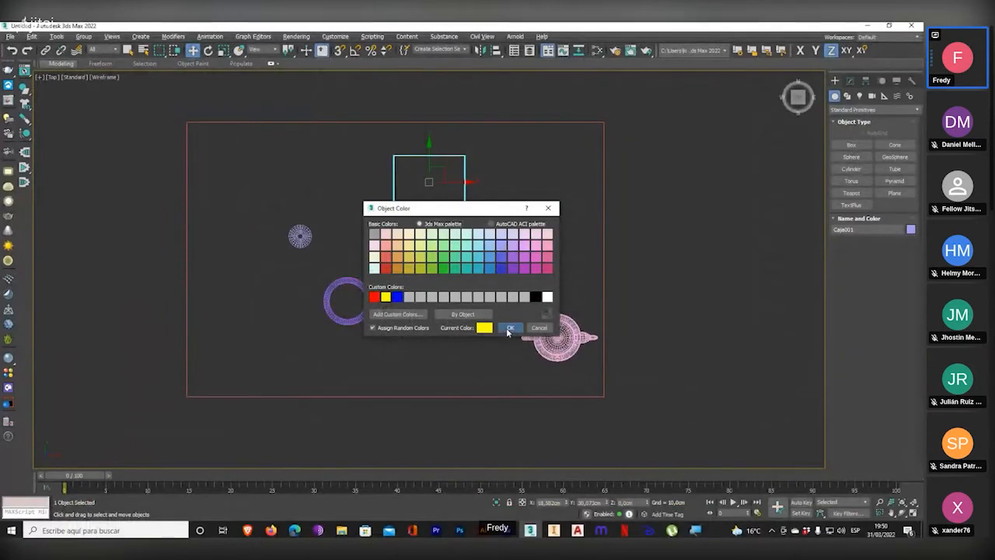
{"action": "left_click", "coordinate": [509, 328]}
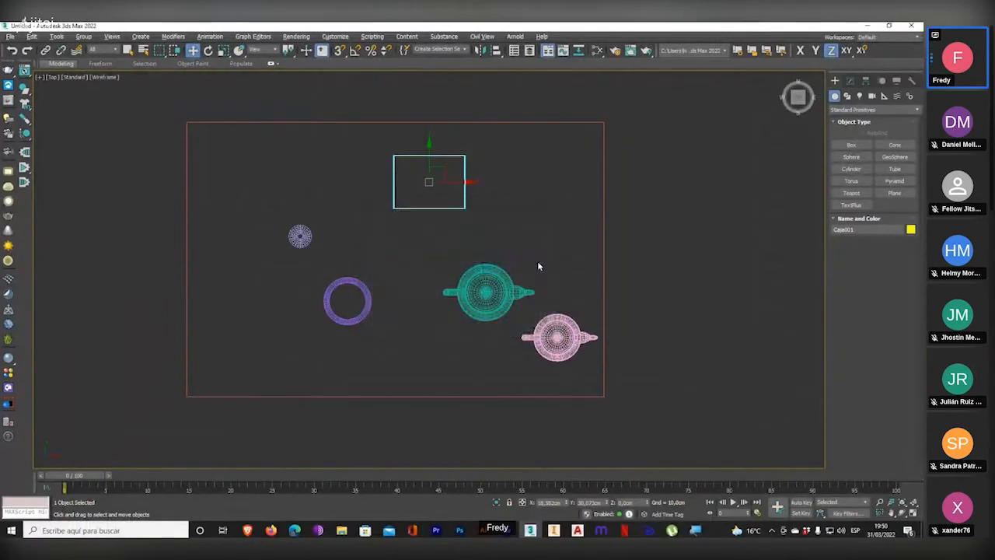
{"action": "left_click", "coordinate": [537, 260]}
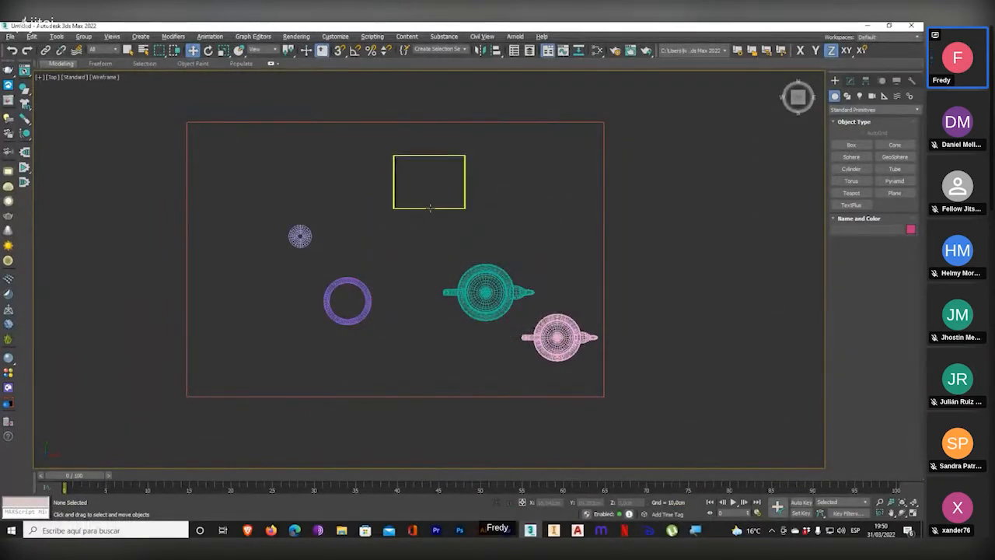
- Examine the recolored box's outline and the surrounding objects in the Top view at different zoom levels
{"action": "scroll", "coordinate": [441, 174], "scroll_direction": "up", "scroll_amount": 4}
{"action": "scroll", "coordinate": [435, 178], "scroll_direction": "down", "scroll_amount": 6}
{"action": "scroll", "coordinate": [432, 179], "scroll_direction": "up", "scroll_amount": 6}
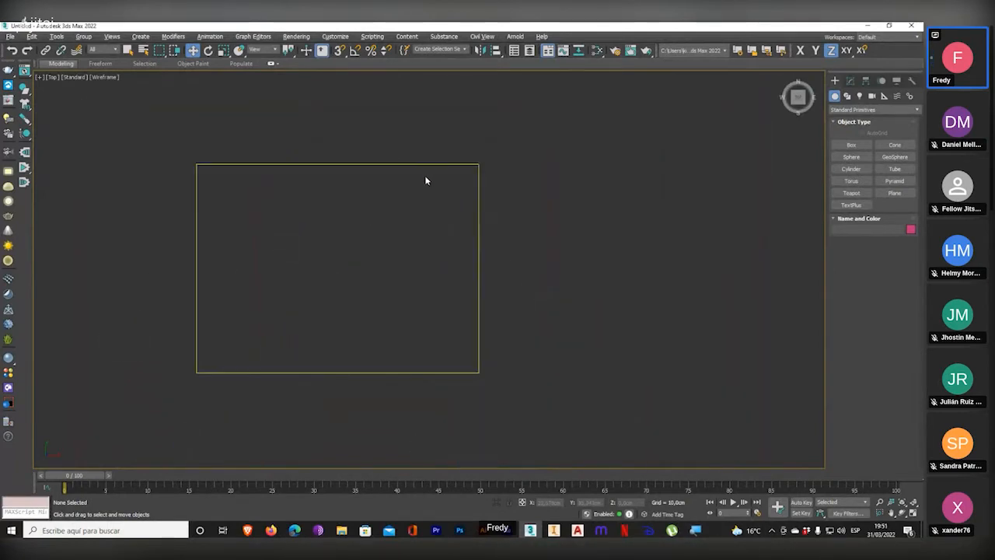
{"action": "scroll", "coordinate": [426, 181], "scroll_direction": "down", "scroll_amount": 7}
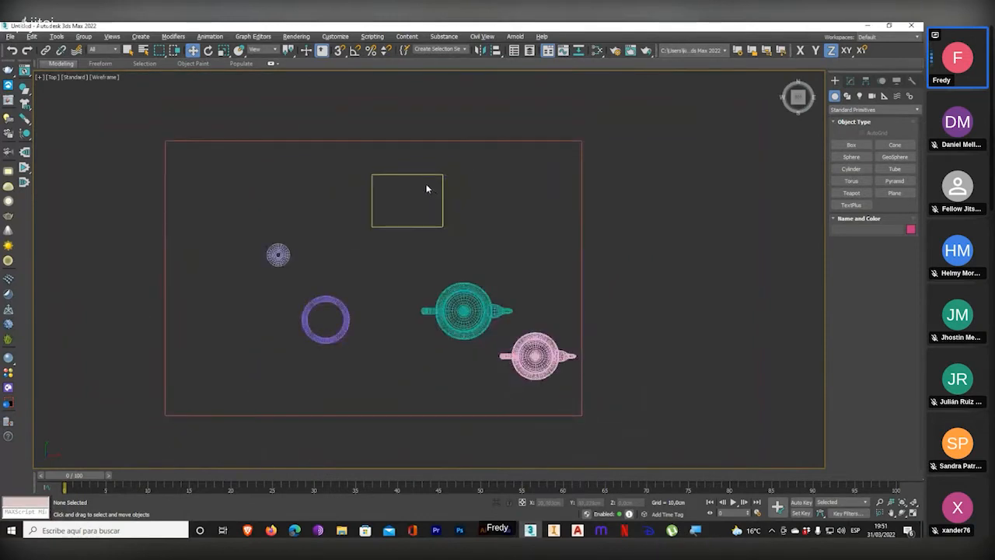
{"action": "scroll", "coordinate": [425, 177], "scroll_direction": "up", "scroll_amount": 4}
{"action": "scroll", "coordinate": [412, 171], "scroll_direction": "down", "scroll_amount": 3}
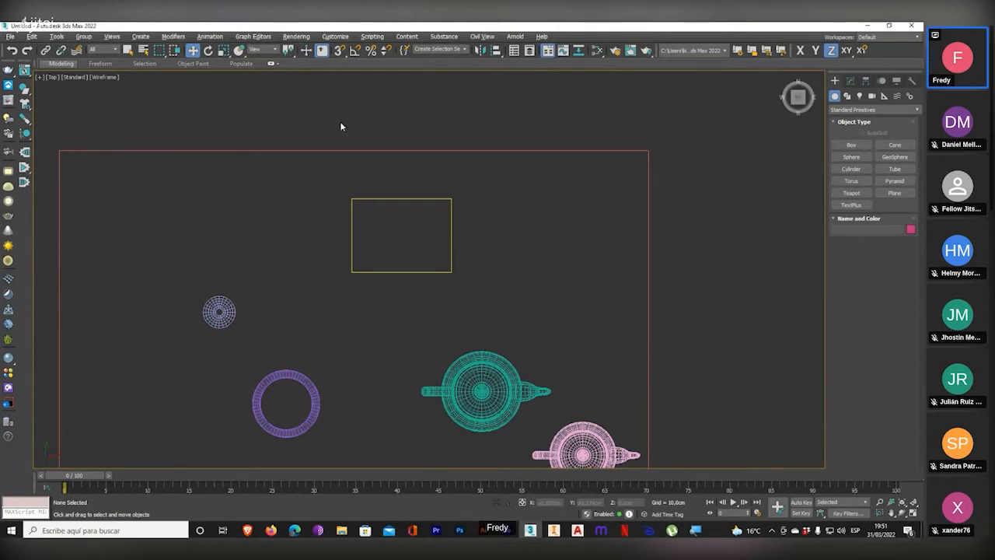
{"action": "scroll", "coordinate": [470, 199], "scroll_direction": "down", "scroll_amount": 3}
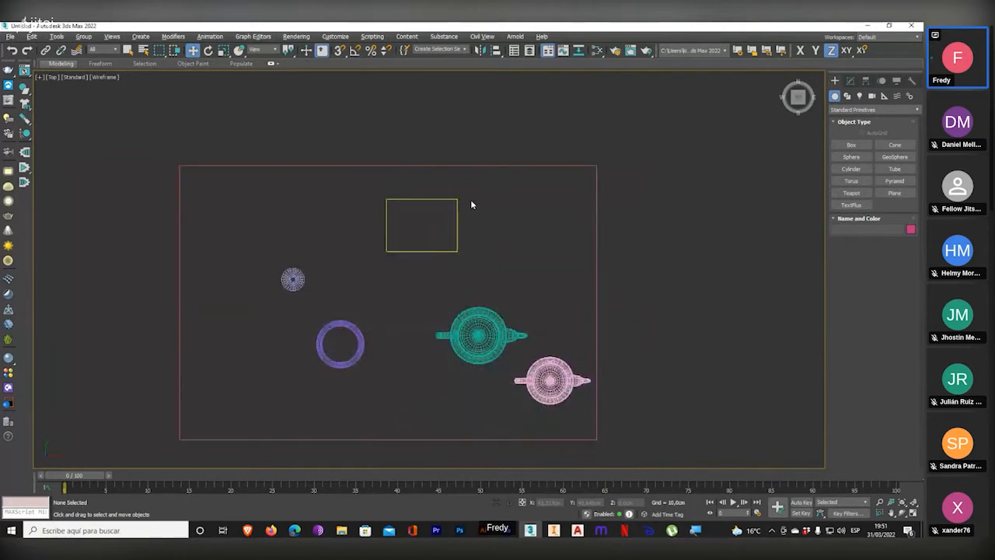
{"action": "middle_click_drag", "start_coordinate": [470, 199], "coordinate": [463, 161]}
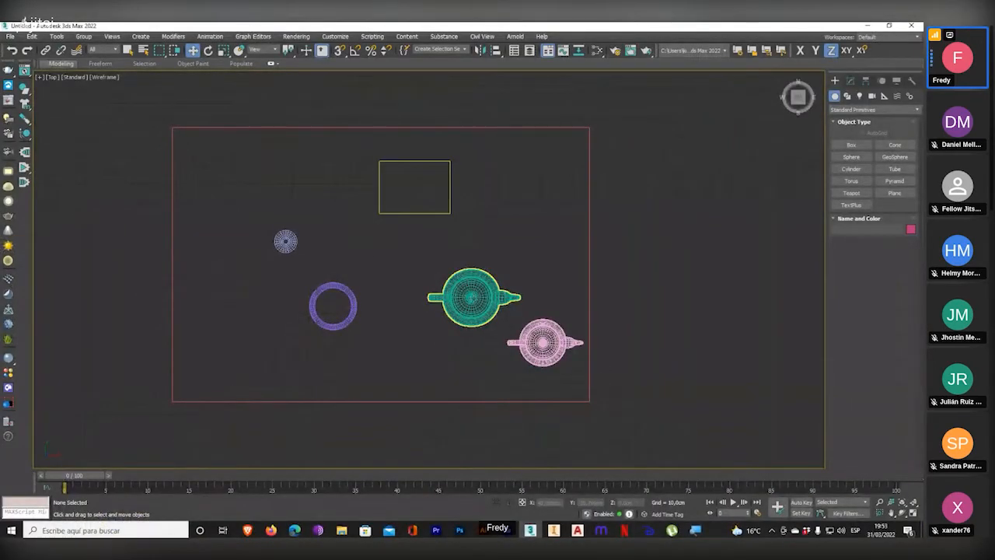
- Move the TeteraAzul teapot toward the box in the Top view of the four-viewport layout, to about Y -11.4 cm
{"action": "left_click", "coordinate": [474, 296]}
{"action": "left_click_drag", "start_coordinate": [412, 247], "coordinate": [518, 332]}
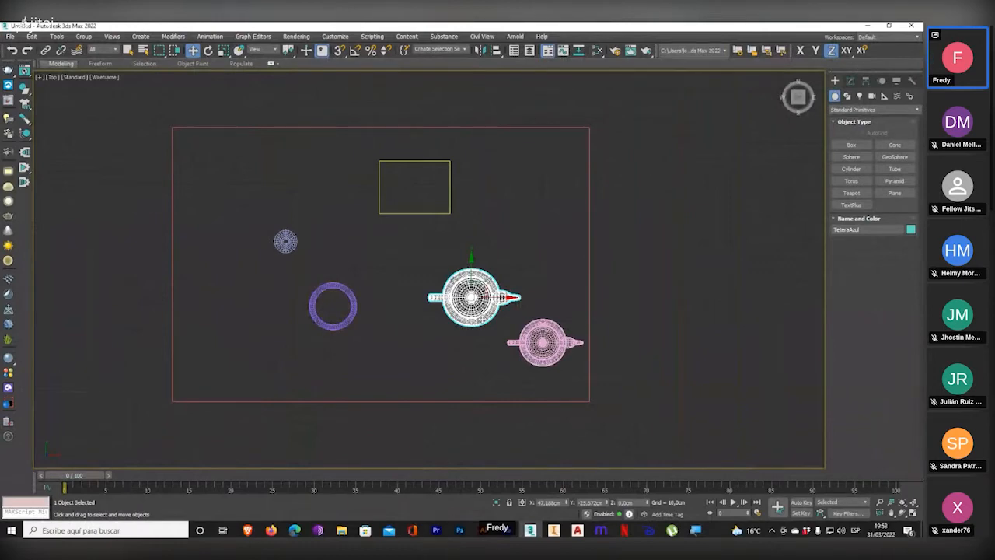
{"action": "left_click", "coordinate": [912, 513]}
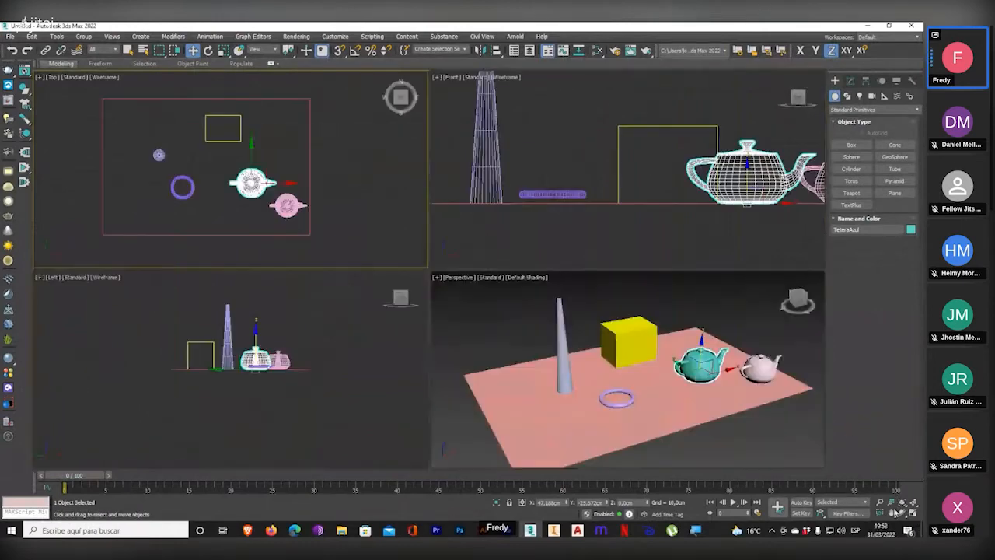
{"action": "mouse_move", "coordinate": [265, 174]}
{"action": "left_mouse_down"}
{"action": "mouse_move", "coordinate": [261, 198]}
{"action": "mouse_move", "coordinate": [201, 115]}
{"action": "mouse_move", "coordinate": [264, 159]}
{"action": "left_mouse_up"}
{"action": "middle_click_drag", "start_coordinate": [590, 140], "coordinate": [525, 164]}
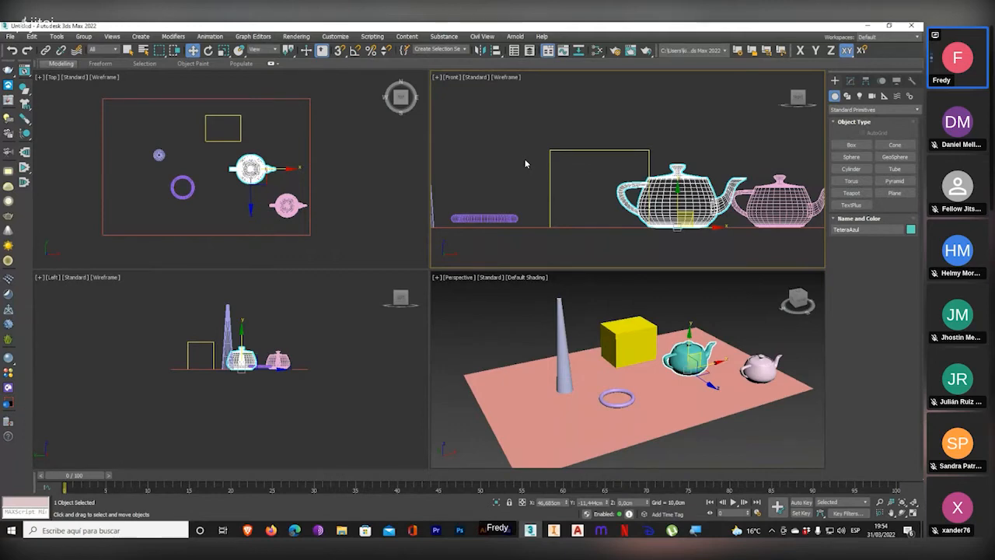
{"action": "middle_click_drag", "start_coordinate": [347, 200], "coordinate": [343, 207]}
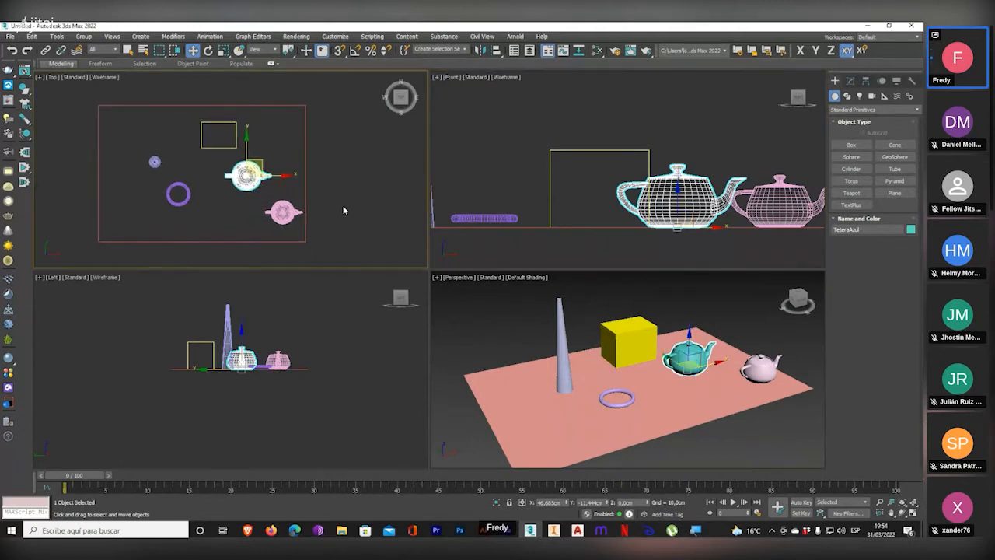
- Maximize the Top view and examine the X and Y axes of the TeteraAzul teapot's move gizmo up close
{"action": "left_click", "coordinate": [915, 513]}
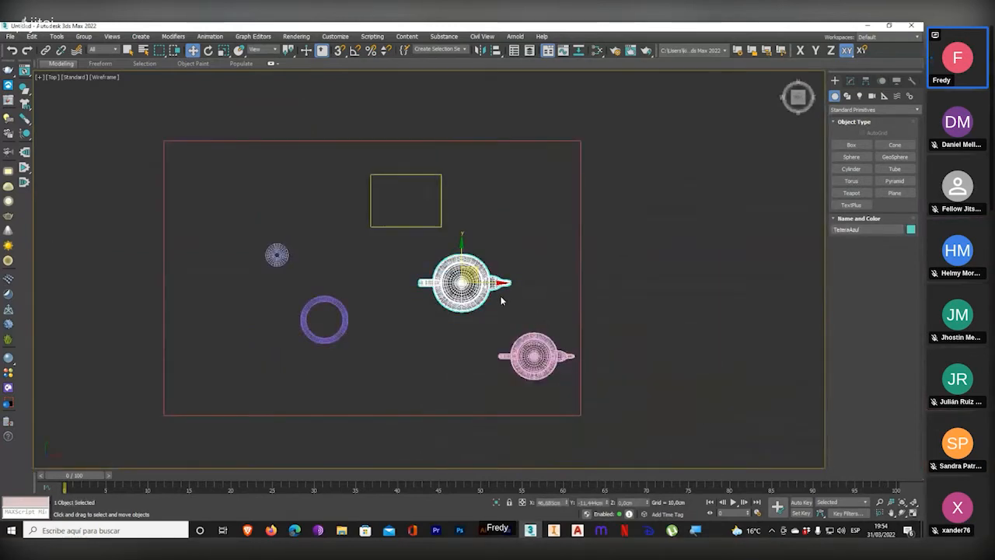
{"action": "scroll", "coordinate": [491, 300], "scroll_direction": "up", "scroll_amount": 4}
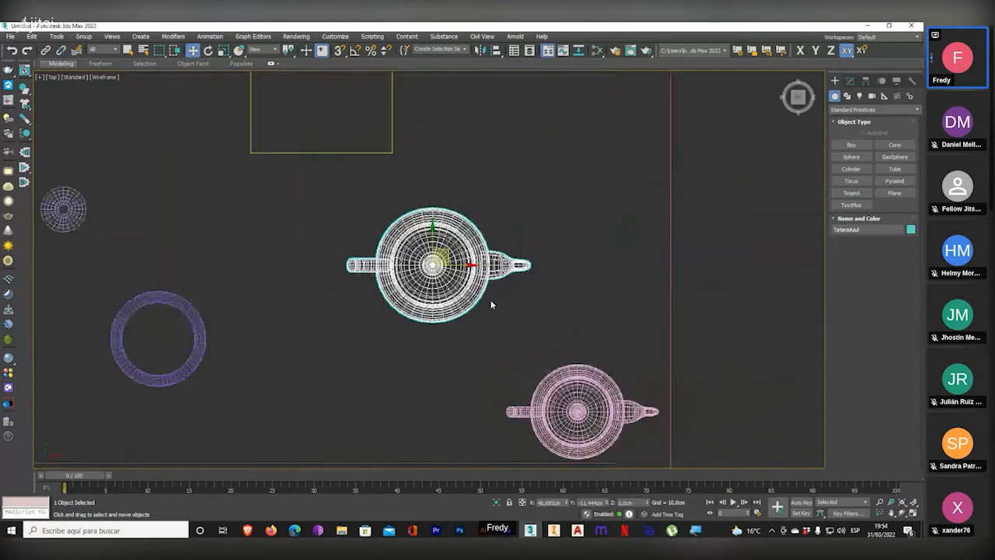
{"action": "scroll", "coordinate": [491, 305], "scroll_direction": "up", "scroll_amount": 3}
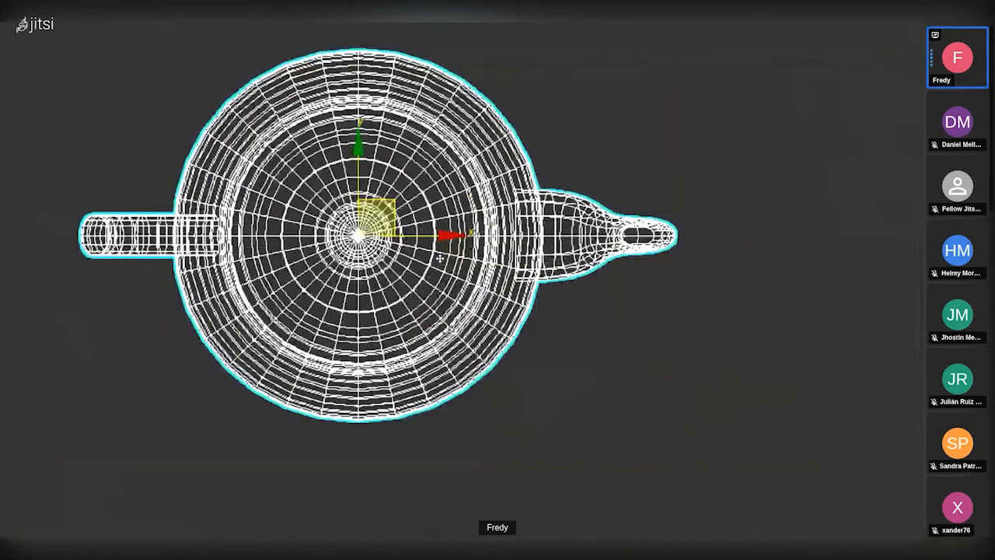
{"action": "scroll", "coordinate": [420, 222], "scroll_direction": "up", "scroll_amount": 5}
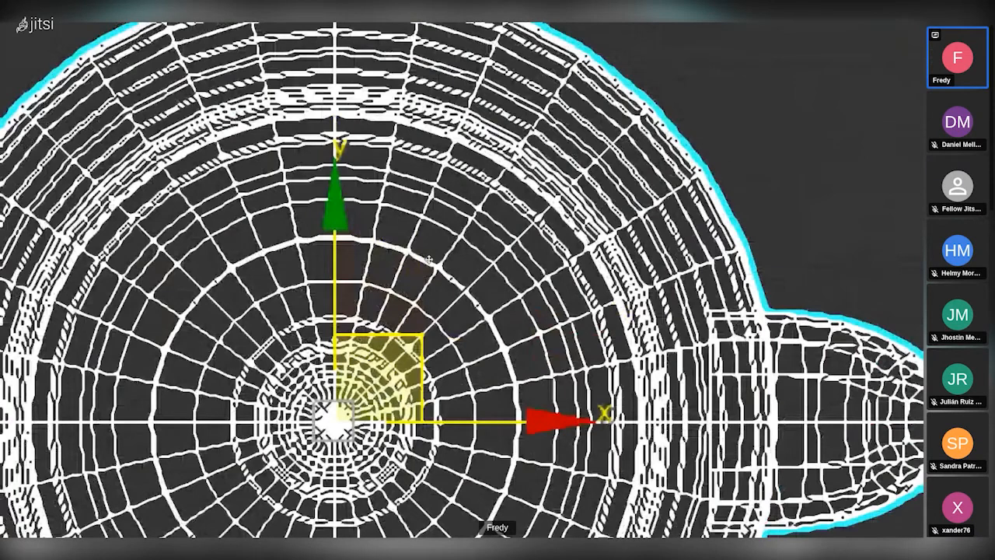
{"action": "scroll", "coordinate": [428, 259], "scroll_direction": "down", "scroll_amount": 5}
{"action": "mouse_move", "coordinate": [362, 149]}
{"action": "middle_mouse_down"}
{"action": "mouse_move", "coordinate": [375, 178]}
{"action": "mouse_move", "coordinate": [411, 136]}
{"action": "mouse_move", "coordinate": [391, 116]}
{"action": "mouse_move", "coordinate": [394, 140]}
{"action": "mouse_move", "coordinate": [364, 159]}
{"action": "mouse_move", "coordinate": [349, 144]}
{"action": "mouse_move", "coordinate": [354, 159]}
{"action": "middle_mouse_up"}
{"action": "scroll", "coordinate": [370, 143], "scroll_direction": "up", "scroll_amount": 2}
- Create a sphere with a radius of about 8.9 cm between the torus and the teal teapot in an orbited orthographic view
{"action": "left_click", "coordinate": [567, 233]}
{"action": "middle_click_drag", "start_coordinate": [567, 233], "coordinate": [568, 198], "text": "alt"}
{"action": "left_click", "coordinate": [852, 156]}
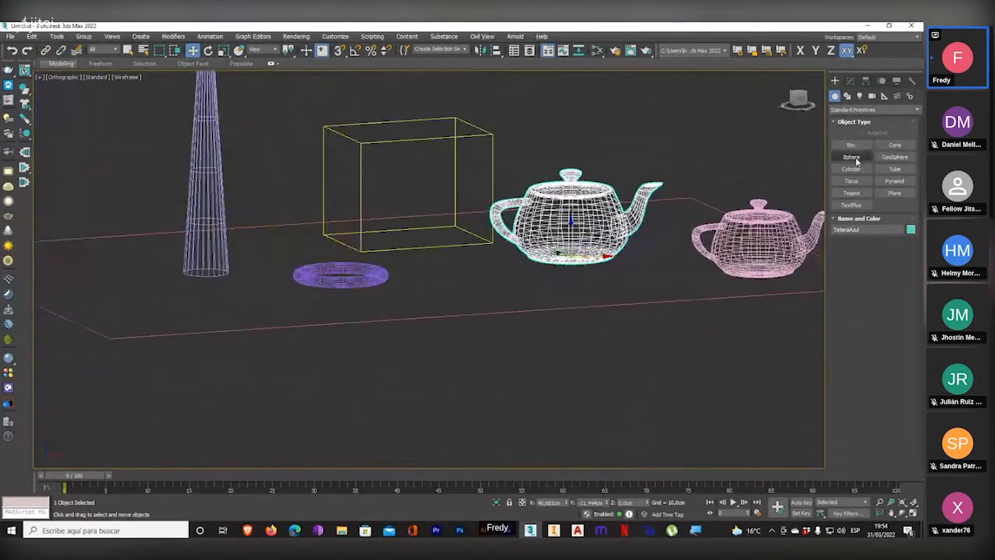
{"action": "middle_click_drag", "start_coordinate": [544, 264], "coordinate": [513, 341], "text": "alt"}
{"action": "left_click_drag", "start_coordinate": [454, 228], "coordinate": [495, 250]}
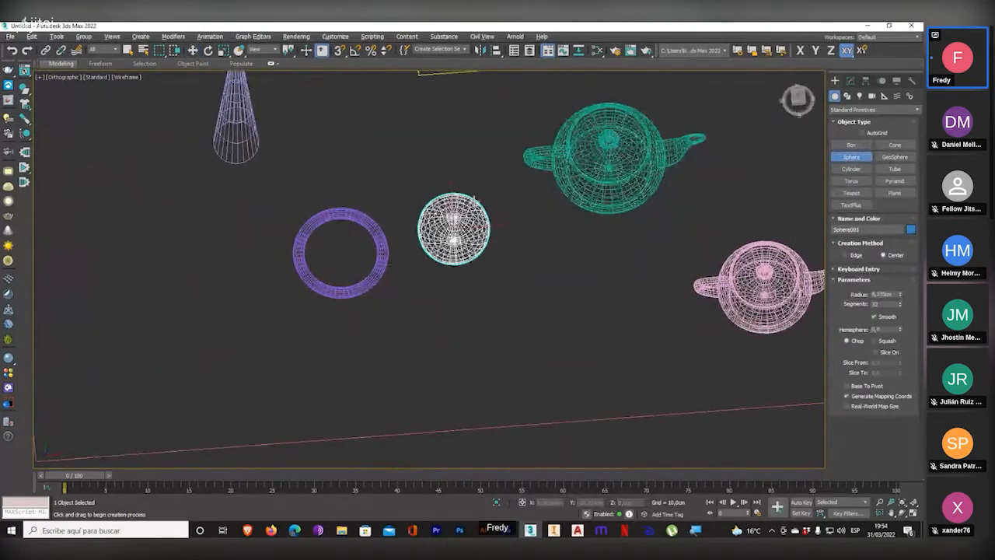
{"action": "middle_click_drag", "start_coordinate": [497, 253], "coordinate": [473, 280], "text": "alt"}
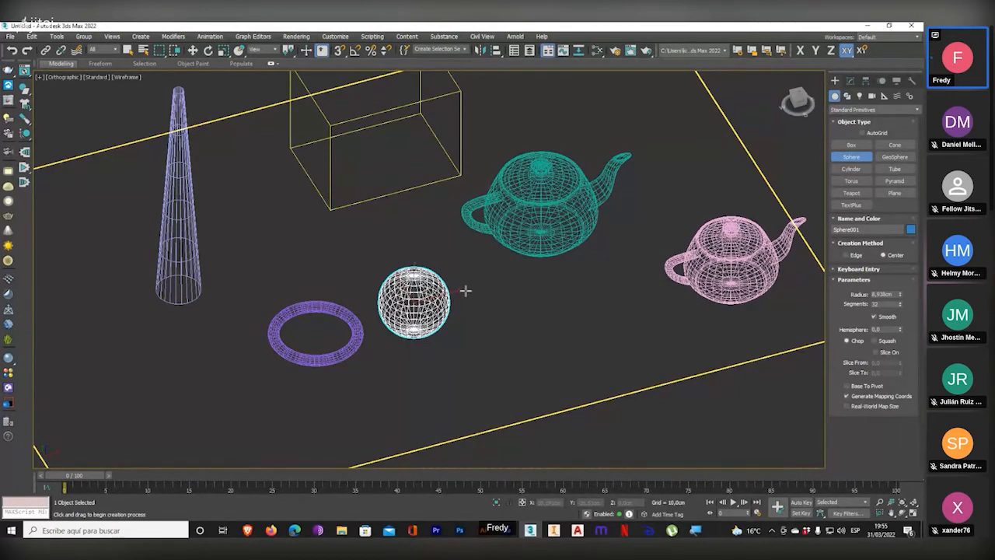
- Delete the sphere beside the torus and end sphere creation
{"action": "key", "text": "Delete"}
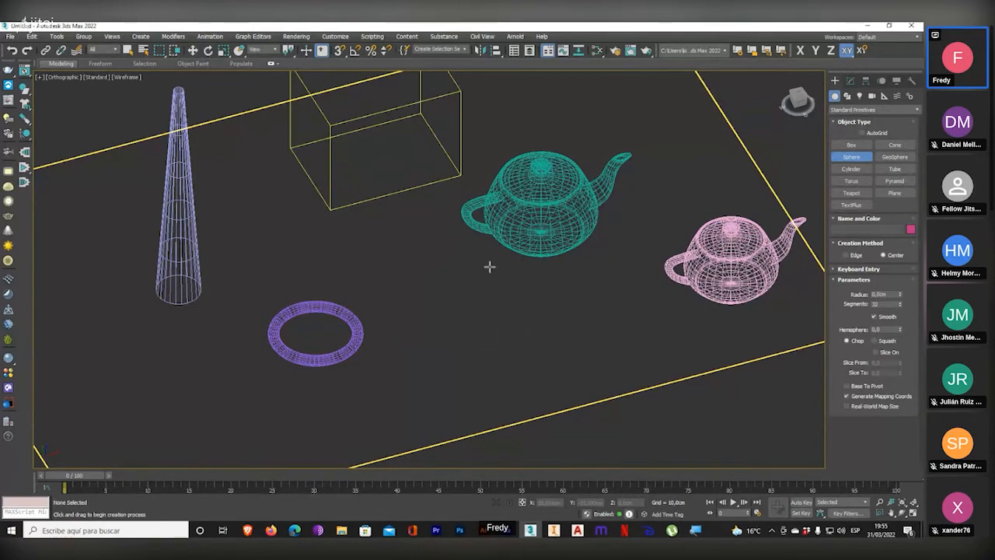
{"action": "middle_click_drag", "start_coordinate": [489, 266], "coordinate": [500, 315]}
{"action": "right_click", "coordinate": [405, 236]}
- Select the yellow box, switch to a close-up Top view, and move it freely in the XY plane
{"action": "left_click", "coordinate": [409, 242]}
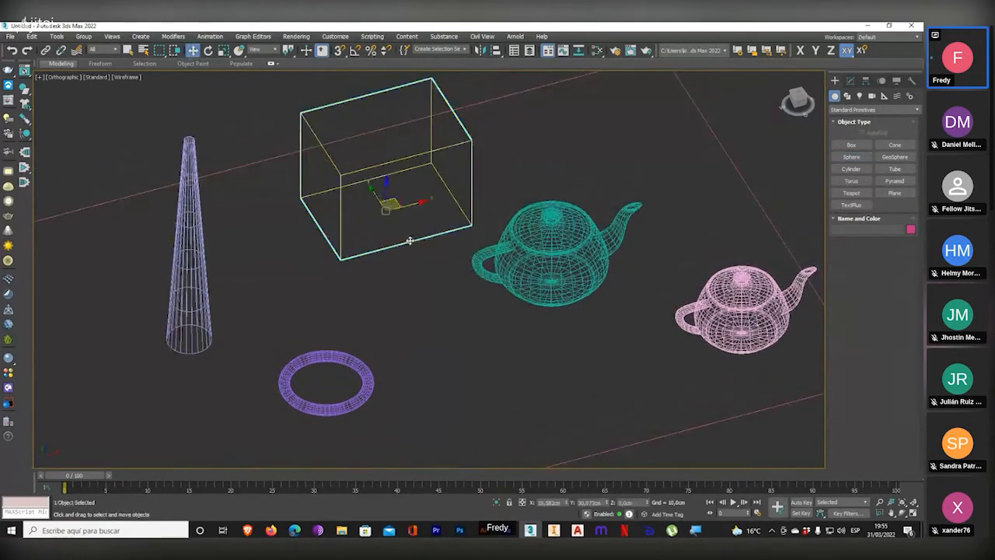
{"action": "key", "text": "t"}
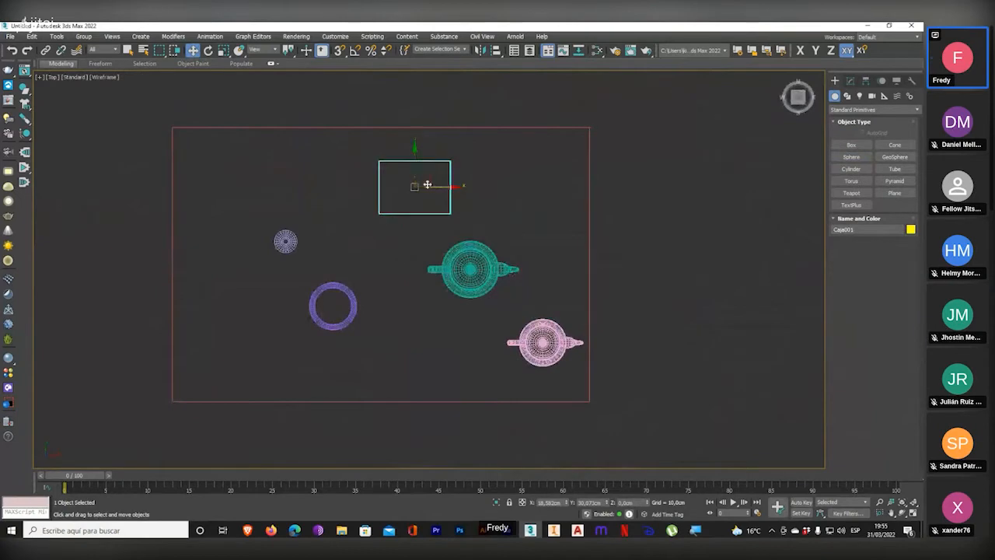
{"action": "scroll", "coordinate": [427, 184], "scroll_direction": "up", "scroll_amount": 6}
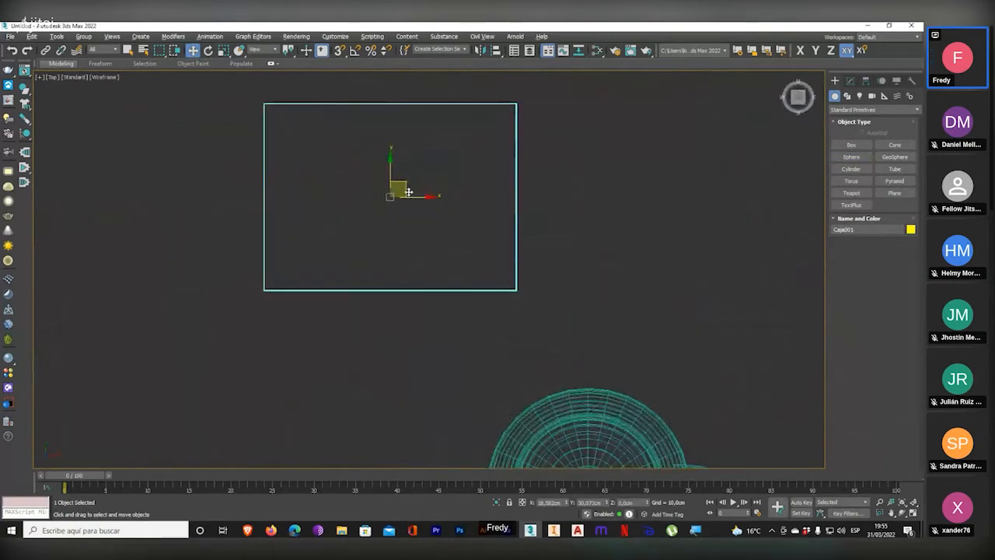
{"action": "scroll", "coordinate": [408, 192], "scroll_direction": "up", "scroll_amount": 3}
{"action": "scroll", "coordinate": [408, 192], "scroll_direction": "down", "scroll_amount": 2}
{"action": "key", "text": "ctrl+1"}
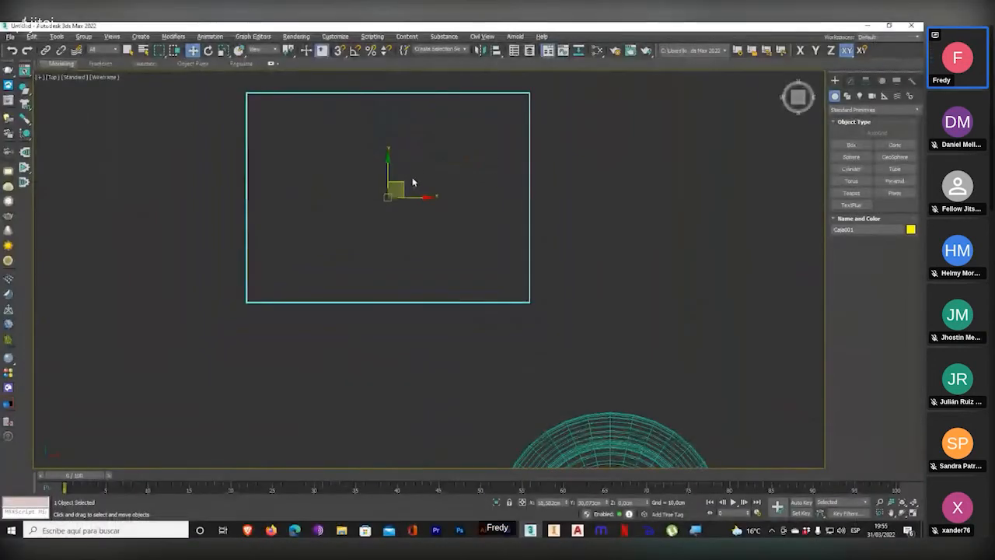
{"action": "middle_click_drag", "start_coordinate": [440, 169], "coordinate": [438, 201]}
{"action": "left_click_drag", "start_coordinate": [531, 253], "coordinate": [460, 353]}
{"action": "left_click_drag", "start_coordinate": [546, 244], "coordinate": [487, 244]}
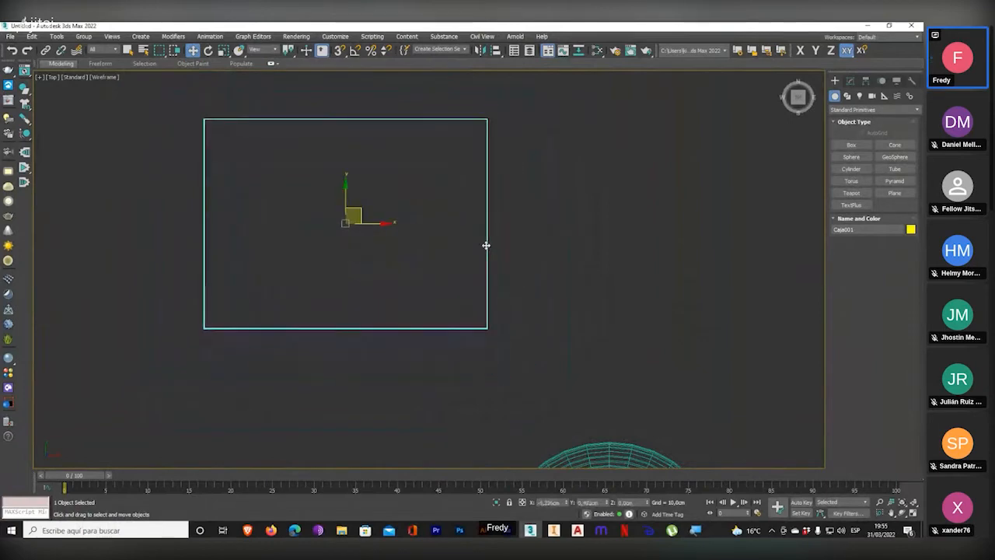
- Move the yellow box along the X axis only in the Top view, to about X 21.9 cm
{"action": "scroll", "coordinate": [486, 244], "scroll_direction": "down", "scroll_amount": 4}
{"action": "key", "text": "super+plus"}
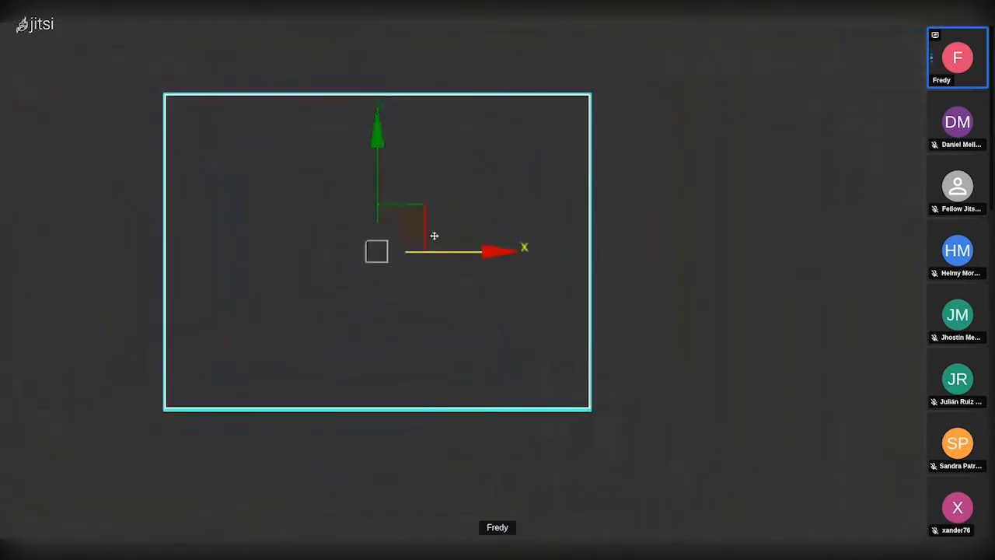
{"action": "key", "text": "super+Escape"}
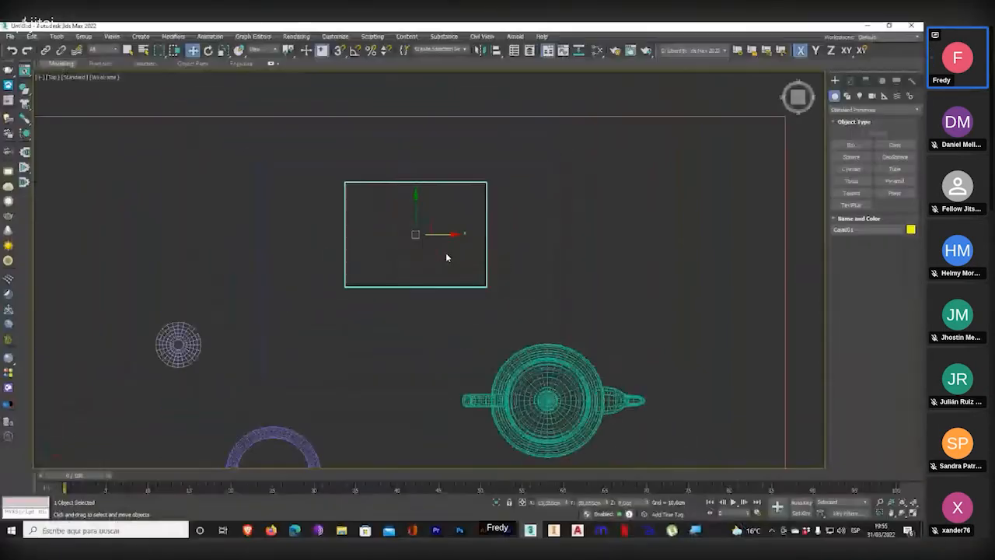
{"action": "left_click_drag", "start_coordinate": [438, 289], "coordinate": [474, 314]}
- Move the box along Y to about 28.8 cm, then freely in the XY plane to about X 7.8 cm, Y 24.9 cm
{"action": "left_click", "coordinate": [449, 197]}
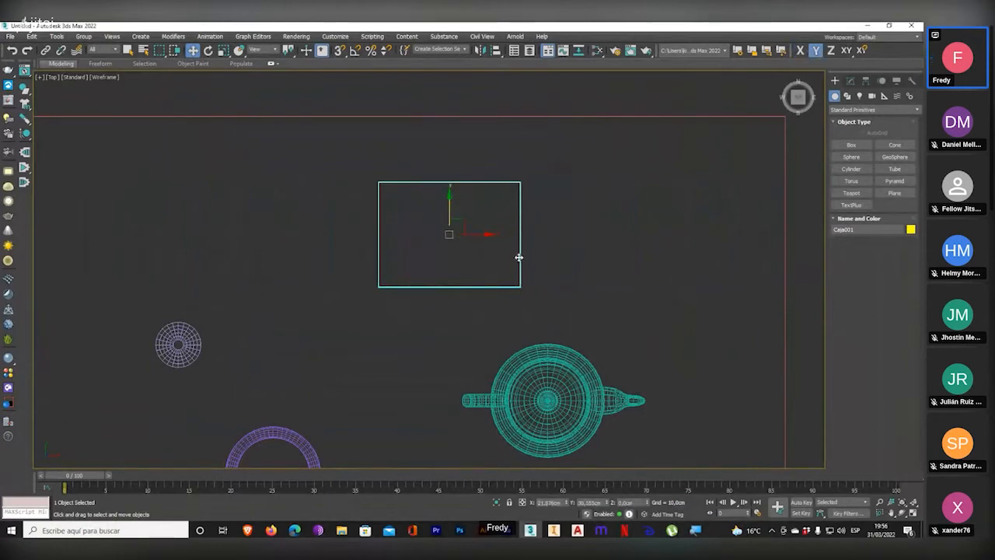
{"action": "mouse_move", "coordinate": [519, 257]}
{"action": "left_mouse_down"}
{"action": "mouse_move", "coordinate": [533, 242]}
{"action": "mouse_move", "coordinate": [531, 271]}
{"action": "mouse_move", "coordinate": [537, 175]}
{"action": "mouse_move", "coordinate": [536, 448]}
{"action": "mouse_move", "coordinate": [531, 263]}
{"action": "left_mouse_up"}
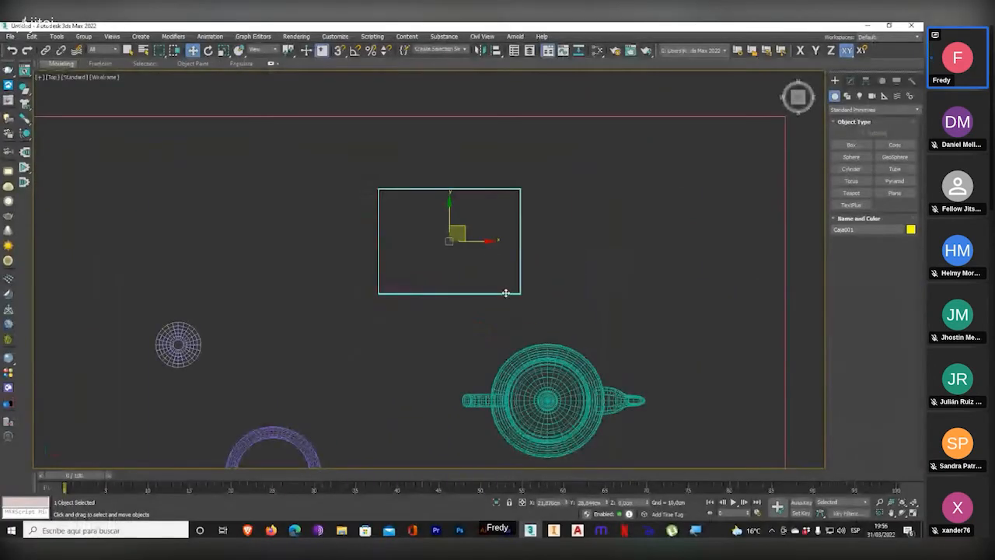
{"action": "left_click_drag", "start_coordinate": [505, 292], "coordinate": [449, 310]}
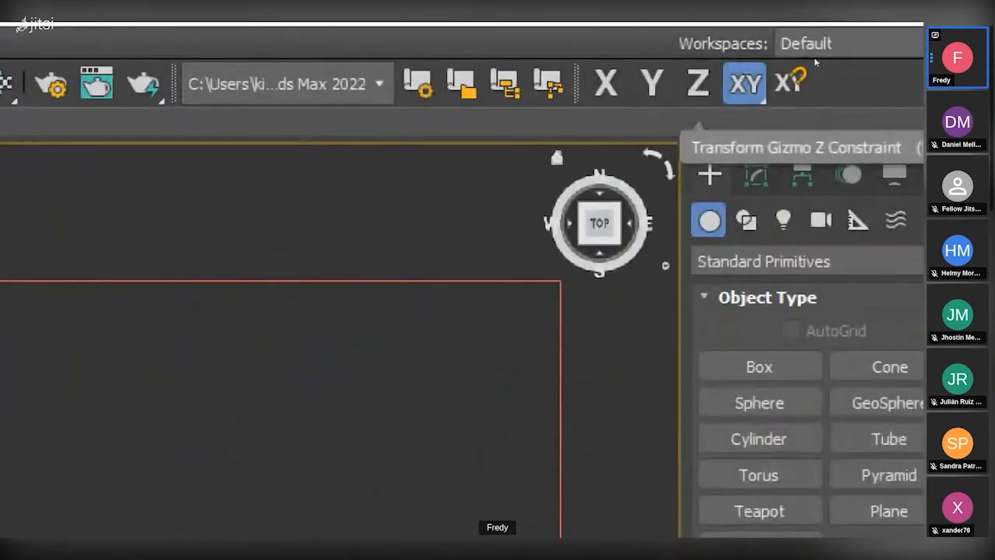
- Float the axis constraints toolbar over the viewport, show the list of available toolbars, and dock it back in its original place
{"action": "left_click_drag", "start_coordinate": [789, 52], "coordinate": [635, 140]}
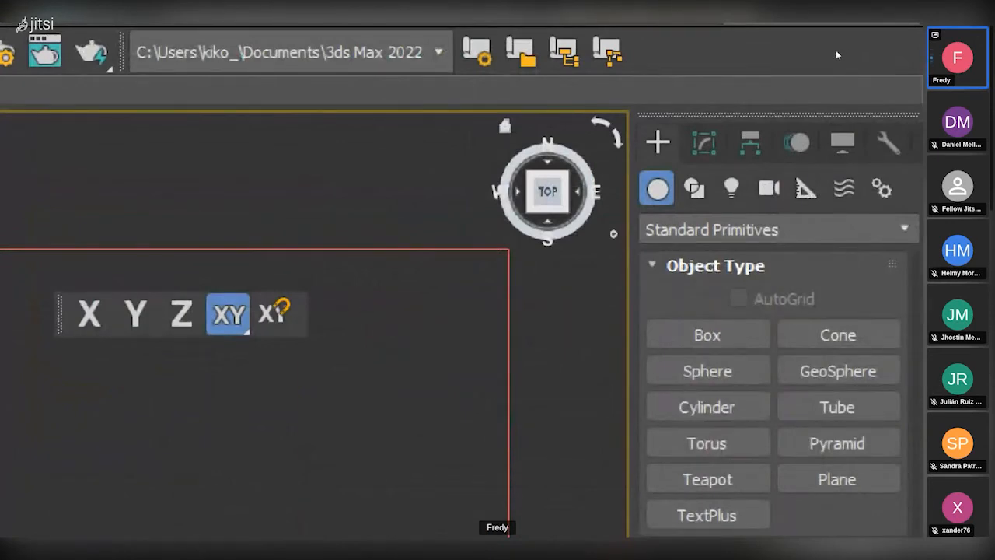
{"action": "right_click", "coordinate": [837, 55]}
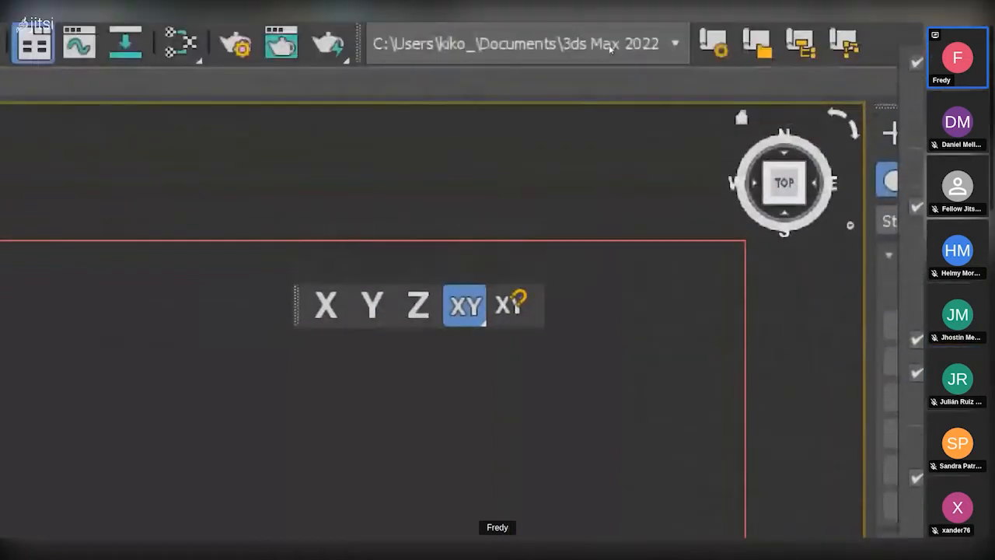
{"action": "left_click", "coordinate": [637, 138]}
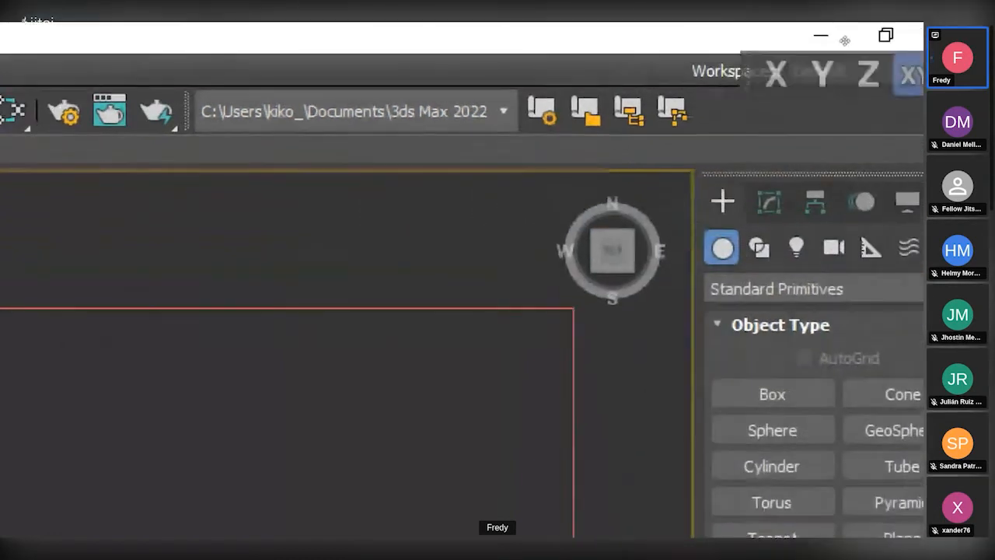
{"action": "left_click_drag", "start_coordinate": [806, 52], "coordinate": [800, 54]}
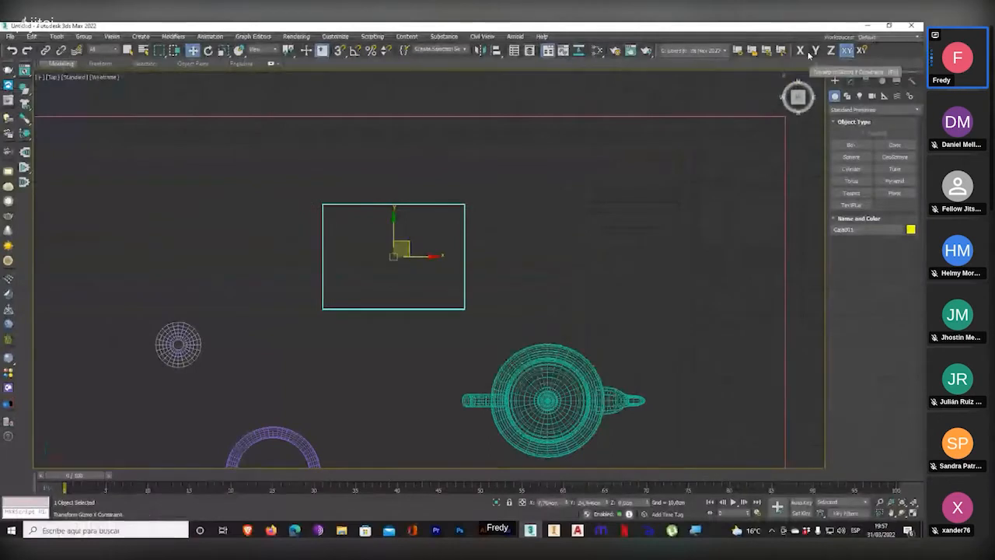
- Using single-axis constraints, move the box along X to about 10.4 cm and along Y to about 26.2 cm in the Top view
{"action": "left_click", "coordinate": [802, 51]}
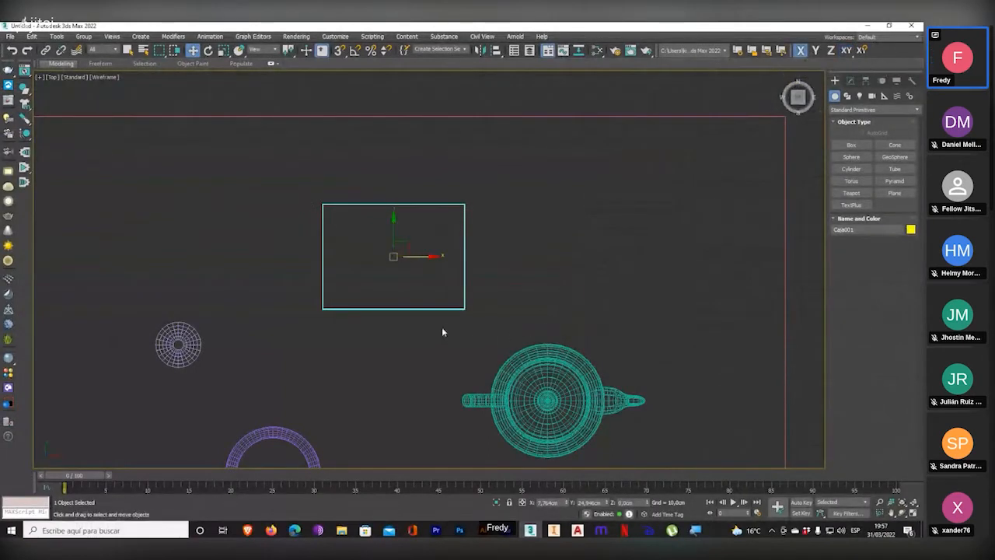
{"action": "mouse_move", "coordinate": [448, 306]}
{"action": "left_mouse_down"}
{"action": "mouse_move", "coordinate": [337, 260]}
{"action": "mouse_move", "coordinate": [457, 288]}
{"action": "left_mouse_up"}
{"action": "left_click", "coordinate": [817, 50]}
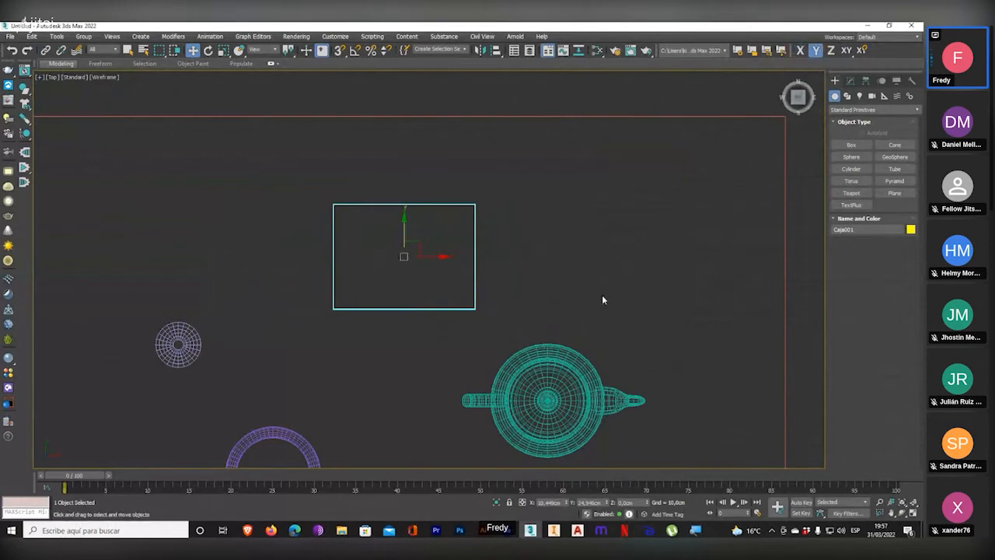
{"action": "mouse_move", "coordinate": [428, 309]}
{"action": "left_mouse_down"}
{"action": "mouse_move", "coordinate": [440, 222]}
{"action": "mouse_move", "coordinate": [444, 304]}
{"action": "left_mouse_up"}
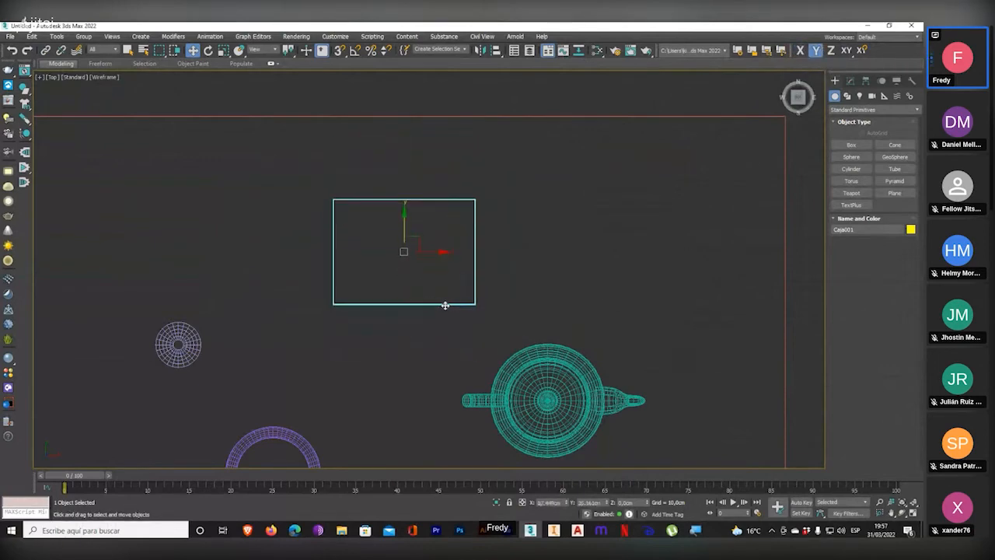
{"action": "left_click", "coordinate": [833, 51]}
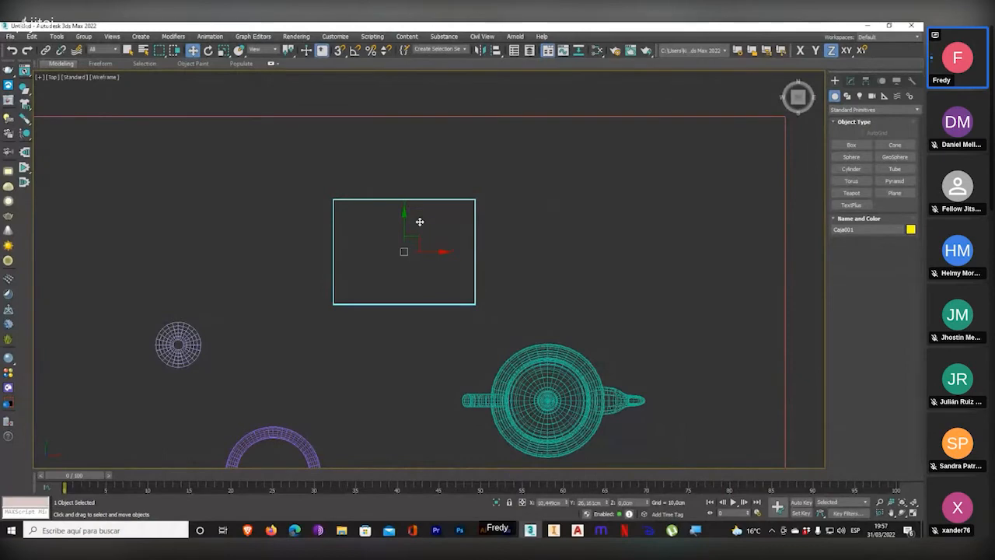
- Constrain movement to the X axis and return to the four-viewport layout with the Perspective view orbited and framed on the yellow box
{"action": "left_click", "coordinate": [800, 49]}
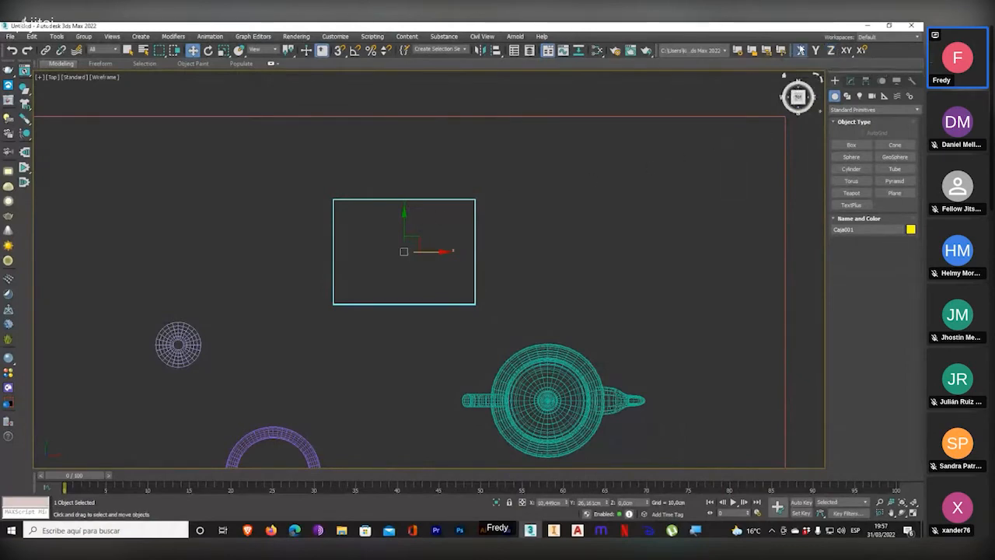
{"action": "left_click", "coordinate": [914, 514]}
{"action": "middle_click_drag", "start_coordinate": [537, 360], "coordinate": [526, 328]}
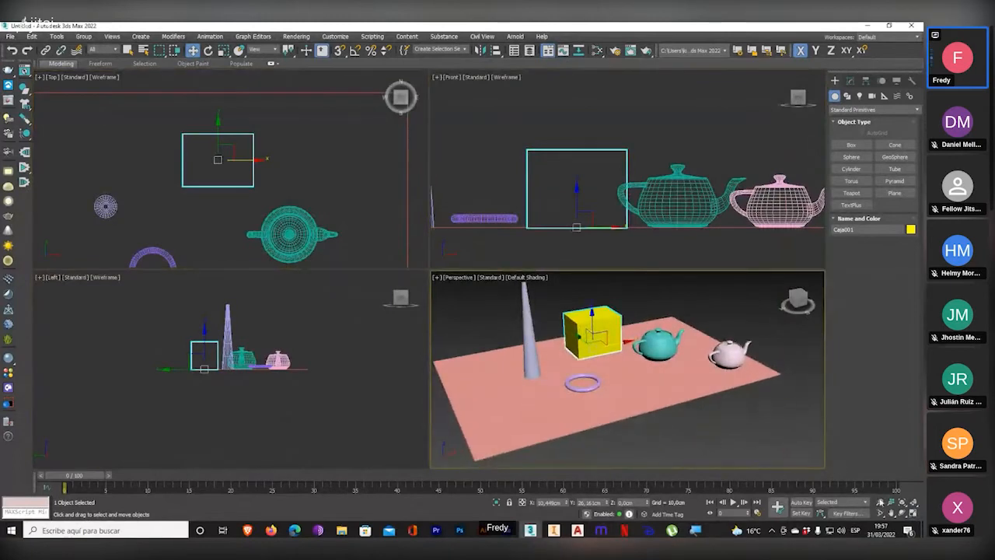
{"action": "left_click", "coordinate": [902, 514]}
{"action": "left_click_drag", "start_coordinate": [587, 352], "coordinate": [642, 368]}
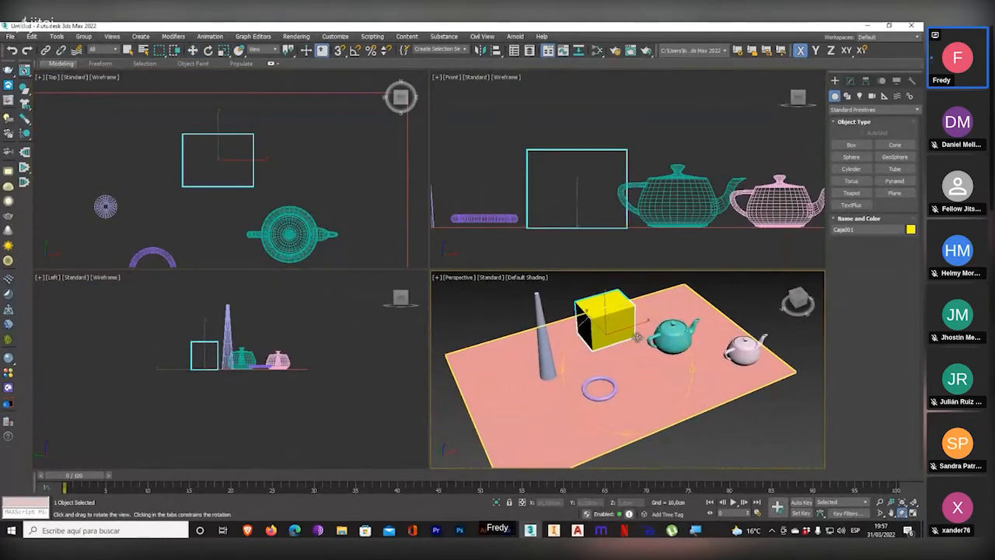
{"action": "scroll", "coordinate": [638, 337], "scroll_direction": "up", "scroll_amount": 3}
{"action": "middle_click_drag", "start_coordinate": [637, 338], "coordinate": [645, 368]}
{"action": "right_click", "coordinate": [643, 369]}
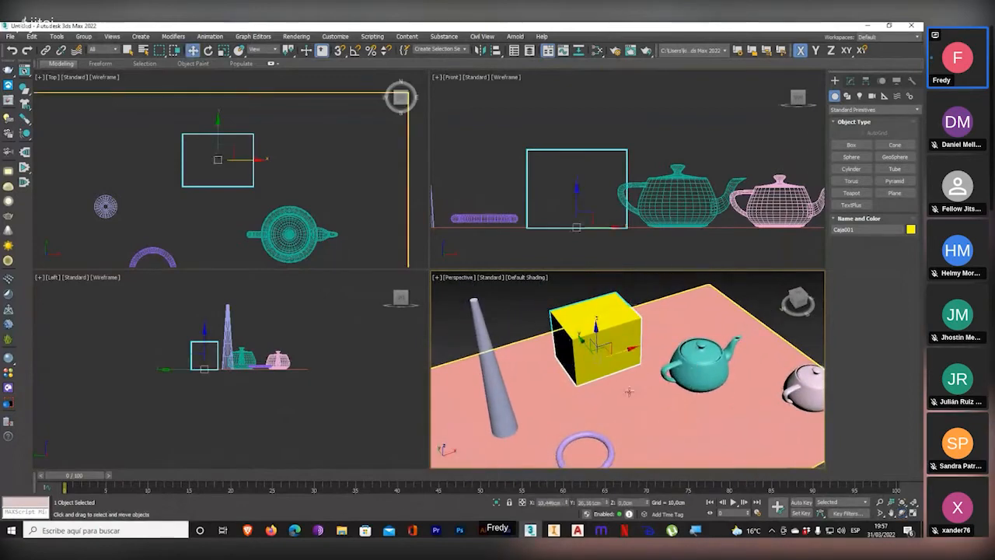
- With the X constraint, move the box to about X 13.9 cm in the Top view and about X 16 cm in the Front view
{"action": "mouse_move", "coordinate": [182, 160]}
{"action": "middle_mouse_down"}
{"action": "mouse_move", "coordinate": [185, 136]}
{"action": "mouse_move", "coordinate": [177, 159]}
{"action": "middle_mouse_up"}
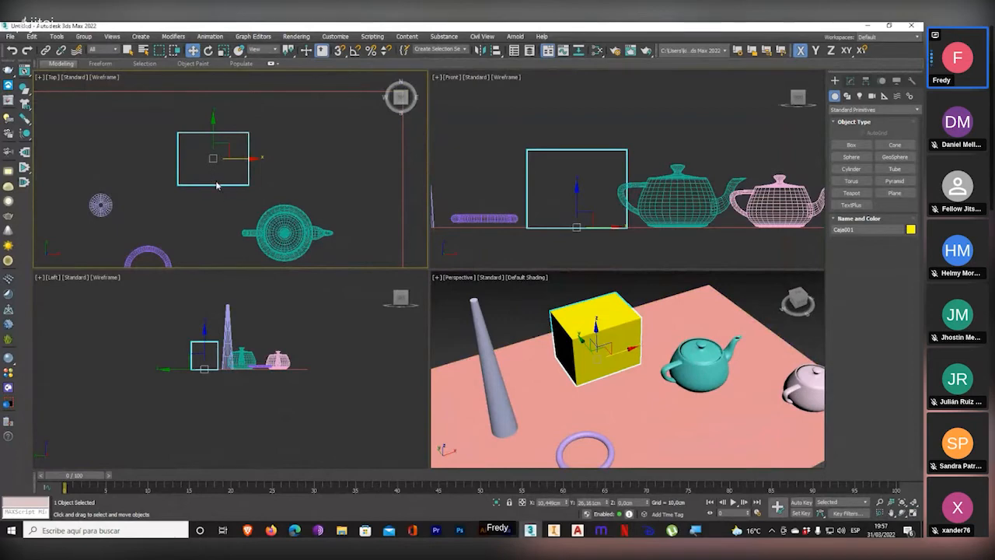
{"action": "left_click_drag", "start_coordinate": [216, 186], "coordinate": [223, 248]}
{"action": "scroll", "coordinate": [631, 185], "scroll_direction": "down", "scroll_amount": 5}
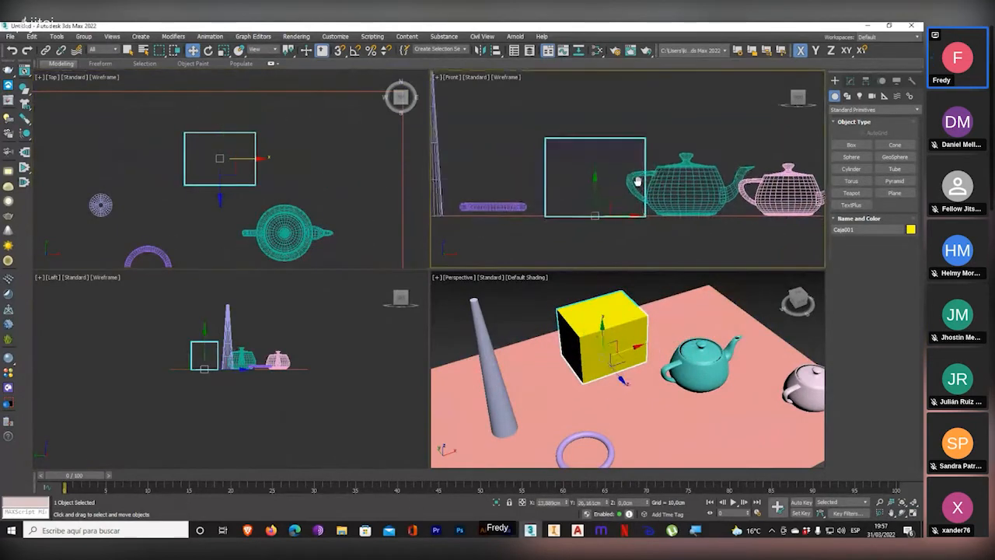
{"action": "middle_click_drag", "start_coordinate": [631, 185], "coordinate": [628, 219]}
{"action": "scroll", "coordinate": [653, 182], "scroll_direction": "up", "scroll_amount": 2}
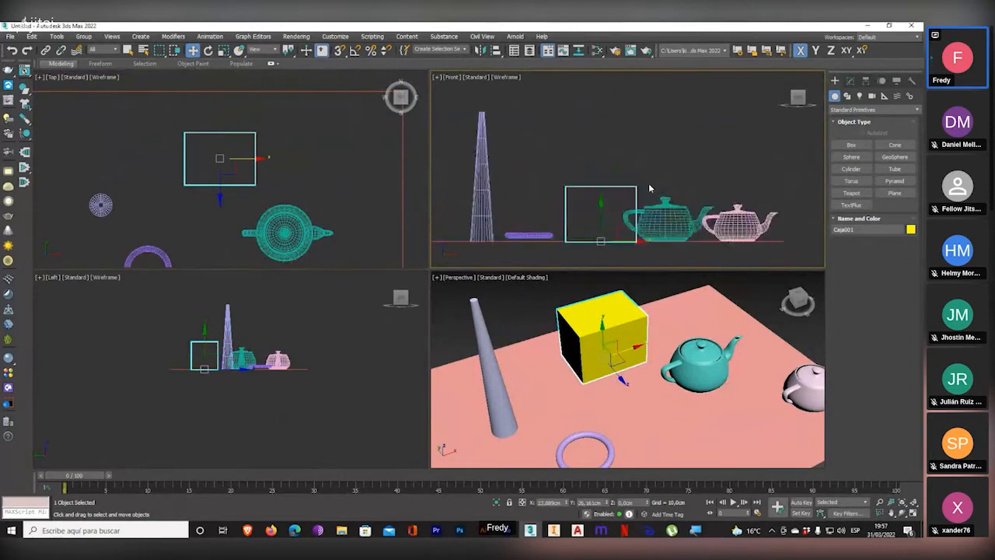
{"action": "mouse_move", "coordinate": [621, 186]}
{"action": "left_mouse_down"}
{"action": "mouse_move", "coordinate": [556, 185]}
{"action": "mouse_move", "coordinate": [761, 167]}
{"action": "mouse_move", "coordinate": [625, 173]}
{"action": "left_mouse_up"}
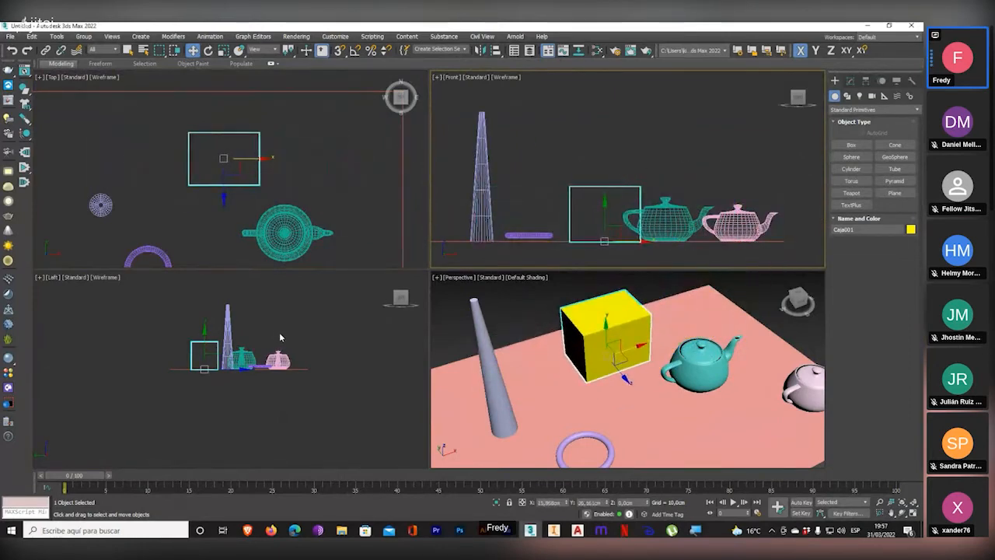
- Move the box along the Left view's horizontal X axis to about Y 27.5 cm and examine its gizmo up close
{"action": "middle_click_drag", "start_coordinate": [279, 332], "coordinate": [226, 363]}
{"action": "scroll", "coordinate": [214, 345], "scroll_direction": "up", "scroll_amount": 2}
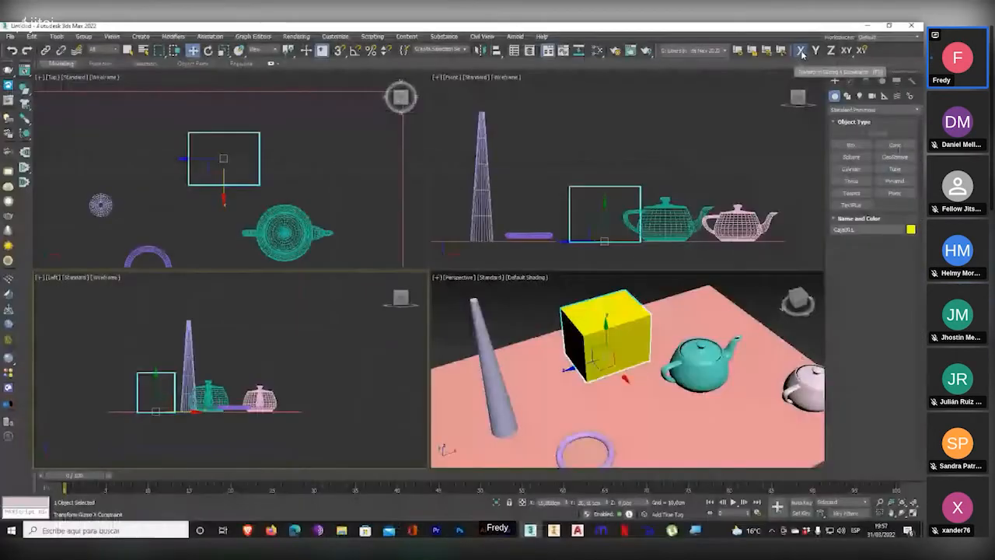
{"action": "left_click_drag", "start_coordinate": [169, 372], "coordinate": [164, 344]}
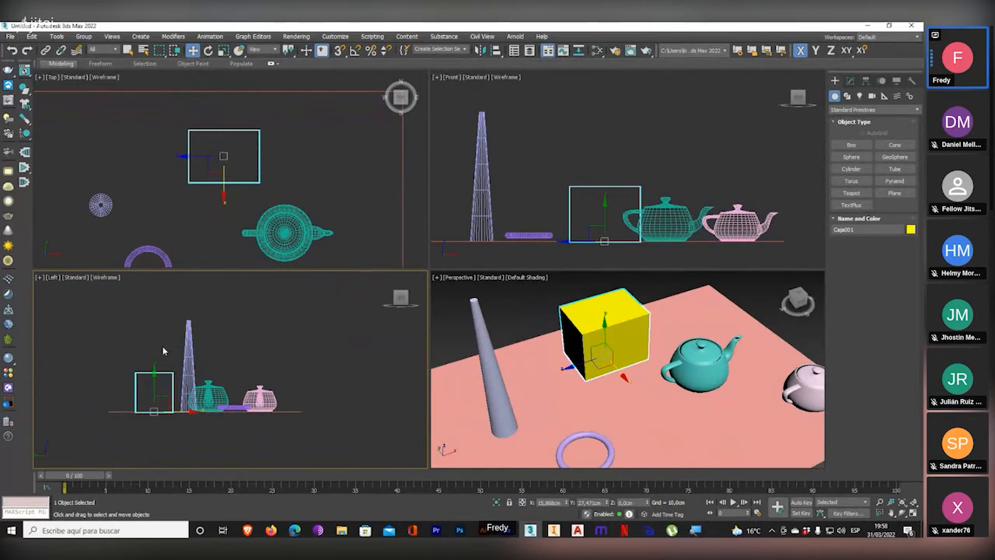
{"action": "key", "text": "super+plus"}
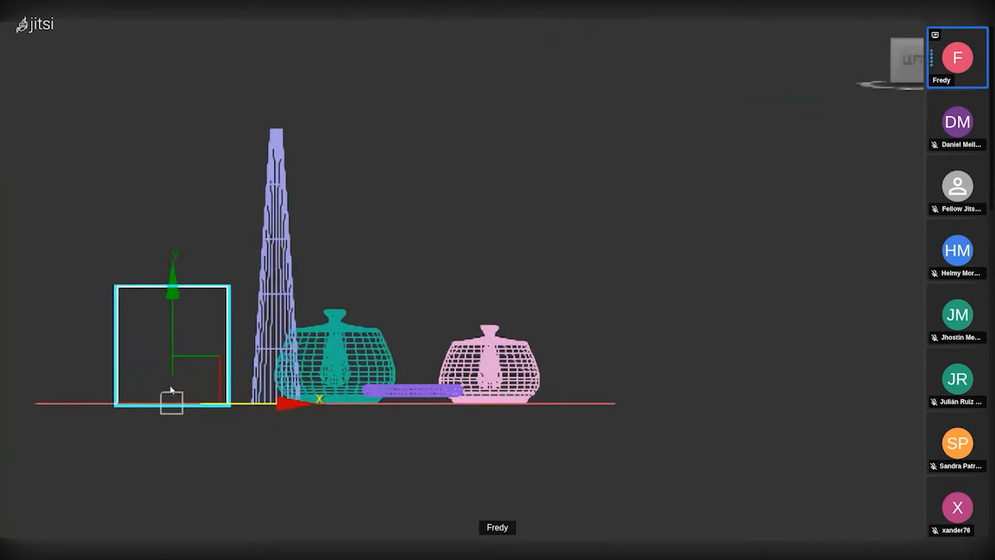
{"action": "key", "text": "super+minus"}
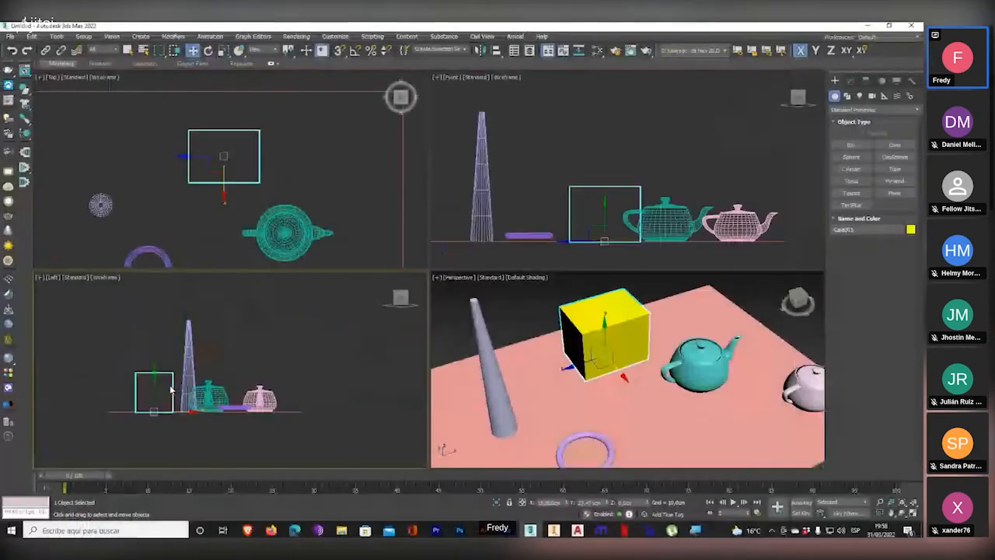
- Move the box along the X axis in the Top view to about X 68.1 cm, behind the teal teapot
{"action": "middle_click_drag", "start_coordinate": [221, 196], "coordinate": [236, 190]}
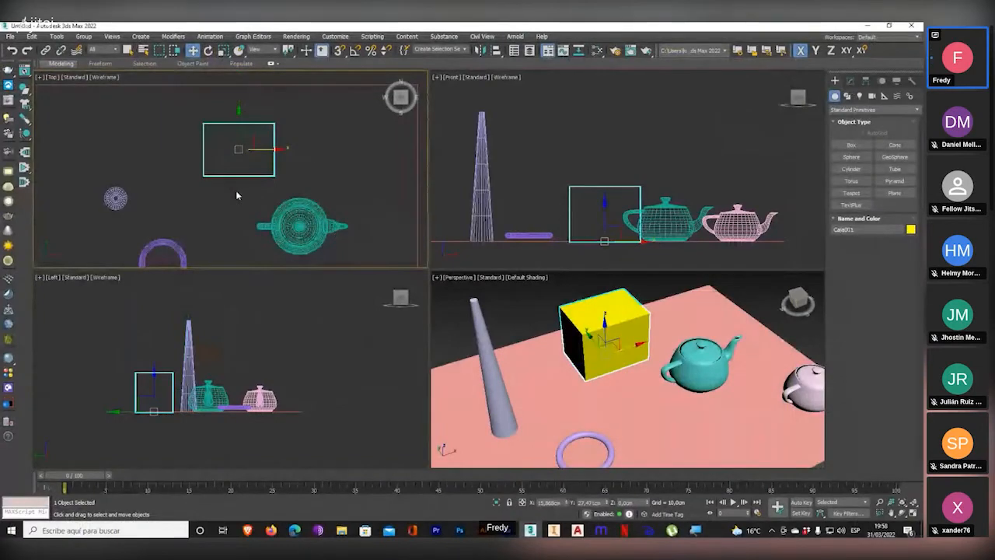
{"action": "scroll", "coordinate": [236, 189], "scroll_direction": "down", "scroll_amount": 3}
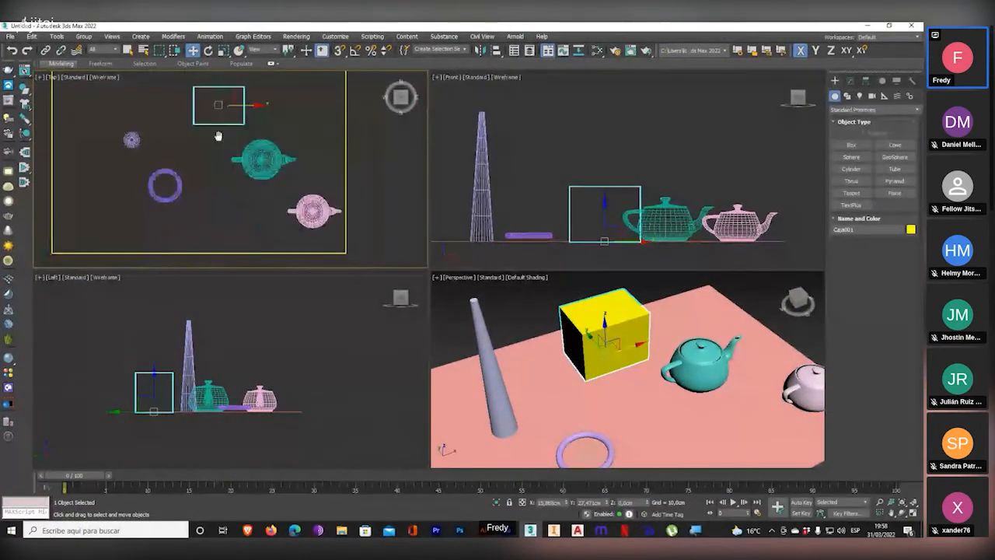
{"action": "left_click_drag", "start_coordinate": [233, 122], "coordinate": [325, 123]}
- Move the box along the X axis of the Left view, away from the cone, to about Y 31.8 cm
{"action": "middle_click_drag", "start_coordinate": [193, 412], "coordinate": [227, 336]}
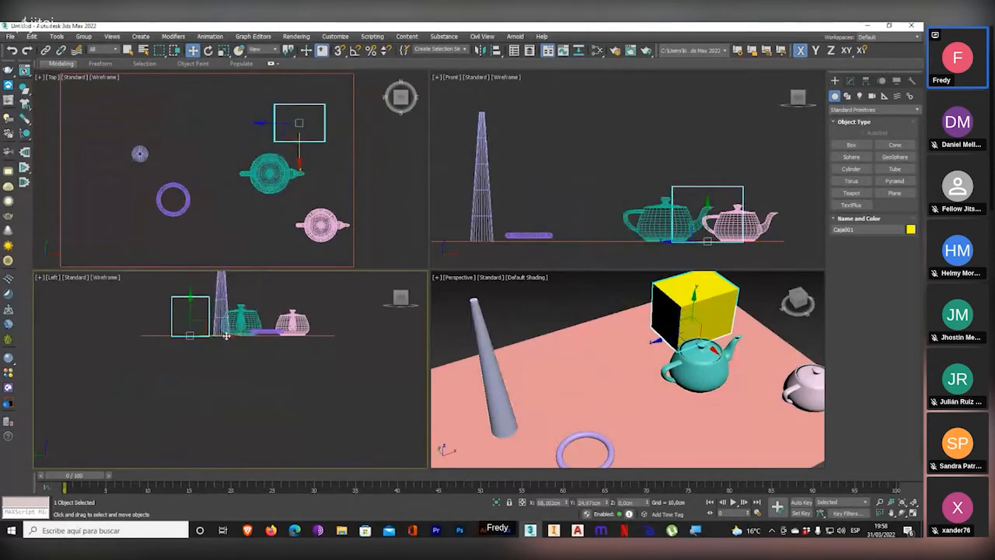
{"action": "mouse_move", "coordinate": [214, 334]}
{"action": "left_mouse_down"}
{"action": "mouse_move", "coordinate": [345, 349]}
{"action": "mouse_move", "coordinate": [212, 343]}
{"action": "left_mouse_up"}
{"action": "middle_click_drag", "start_coordinate": [326, 131], "coordinate": [288, 199]}
{"action": "middle_click_drag", "start_coordinate": [221, 338], "coordinate": [215, 344]}
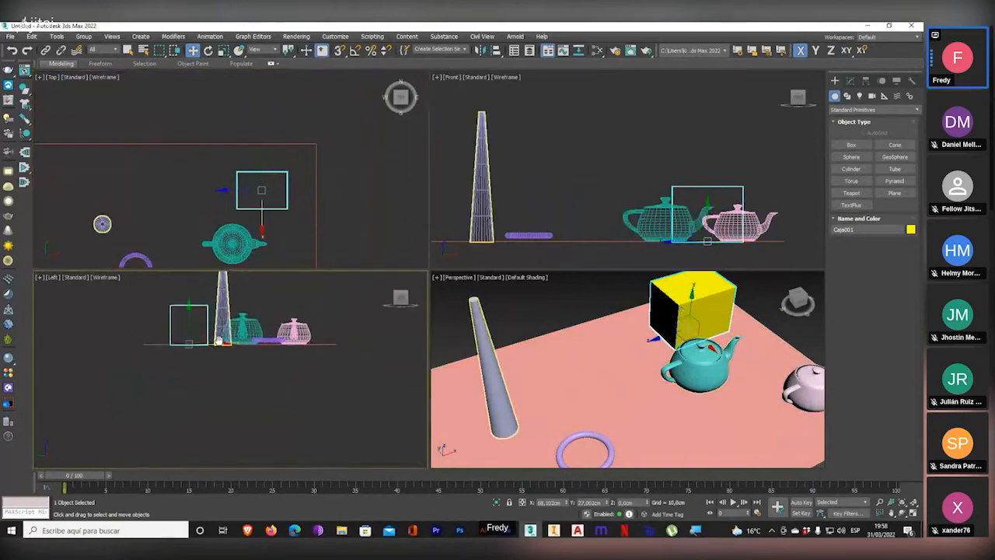
{"action": "mouse_move", "coordinate": [215, 344]}
{"action": "left_mouse_down"}
{"action": "mouse_move", "coordinate": [304, 354]}
{"action": "mouse_move", "coordinate": [190, 348]}
{"action": "mouse_move", "coordinate": [220, 342]}
{"action": "left_mouse_up"}
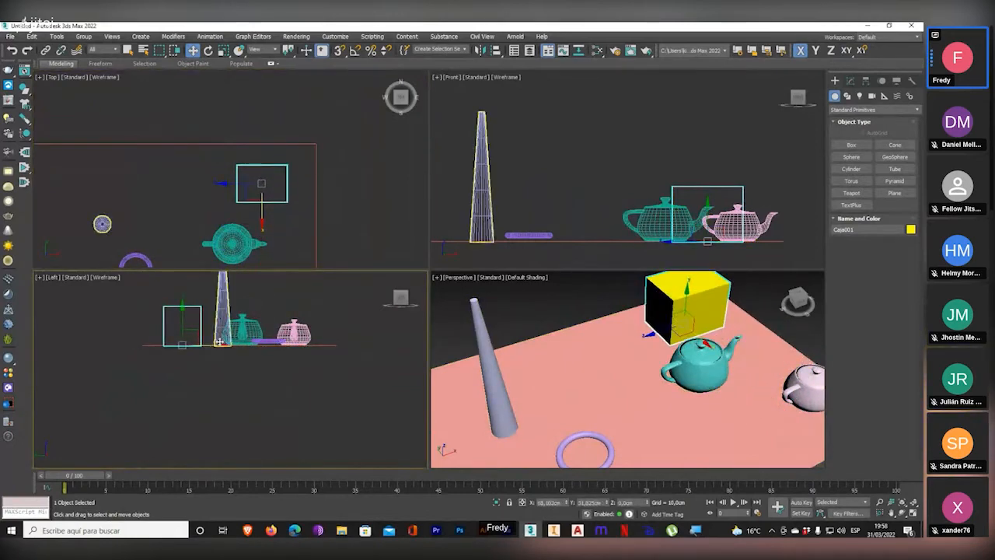
- Move the box in the Top view to about X 8.5 cm, Y 20.8 cm, between the cone and the teal teapot
{"action": "middle_click_drag", "start_coordinate": [258, 264], "coordinate": [274, 207]}
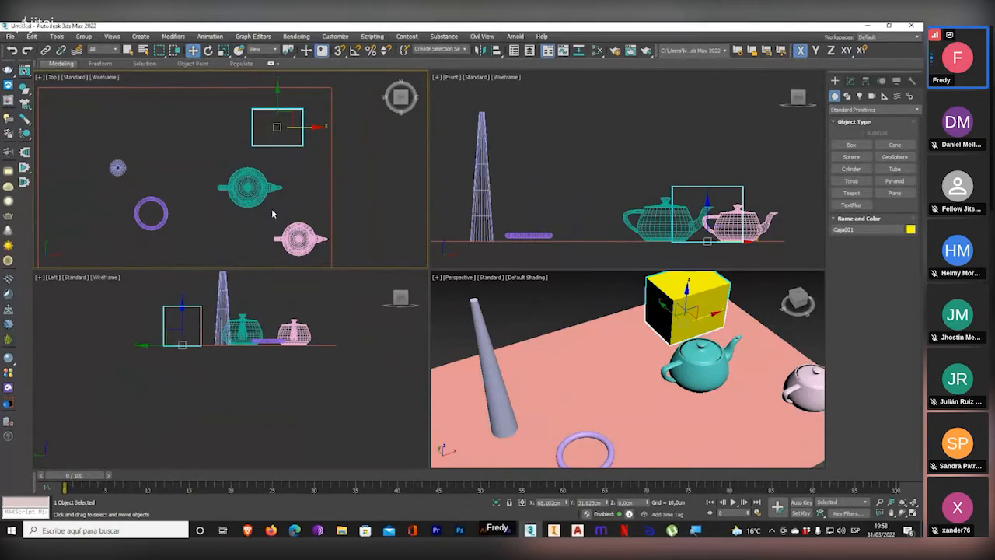
{"action": "middle_click_drag", "start_coordinate": [290, 169], "coordinate": [290, 184]}
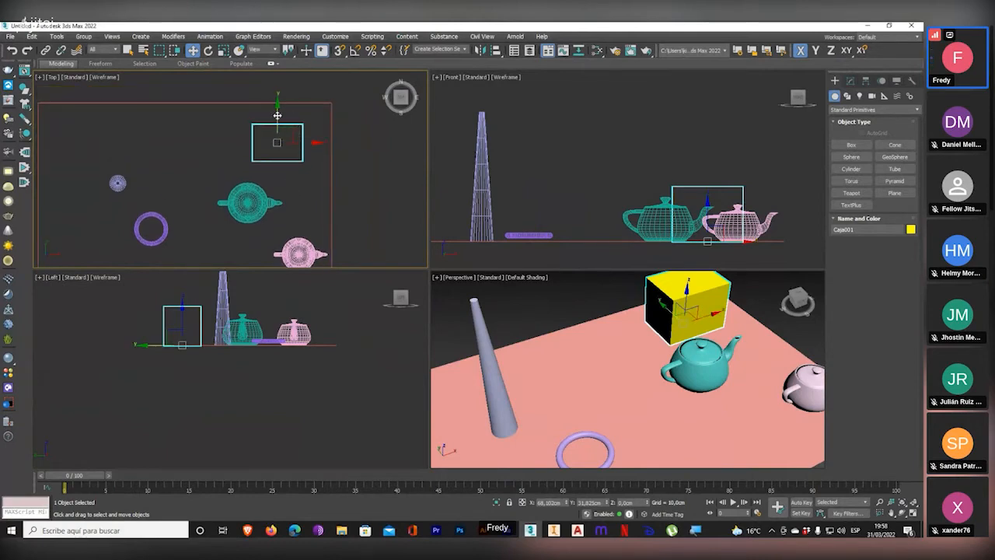
{"action": "middle_click_drag", "start_coordinate": [317, 150], "coordinate": [259, 100]}
{"action": "scroll", "coordinate": [316, 133], "scroll_direction": "down", "scroll_amount": 3}
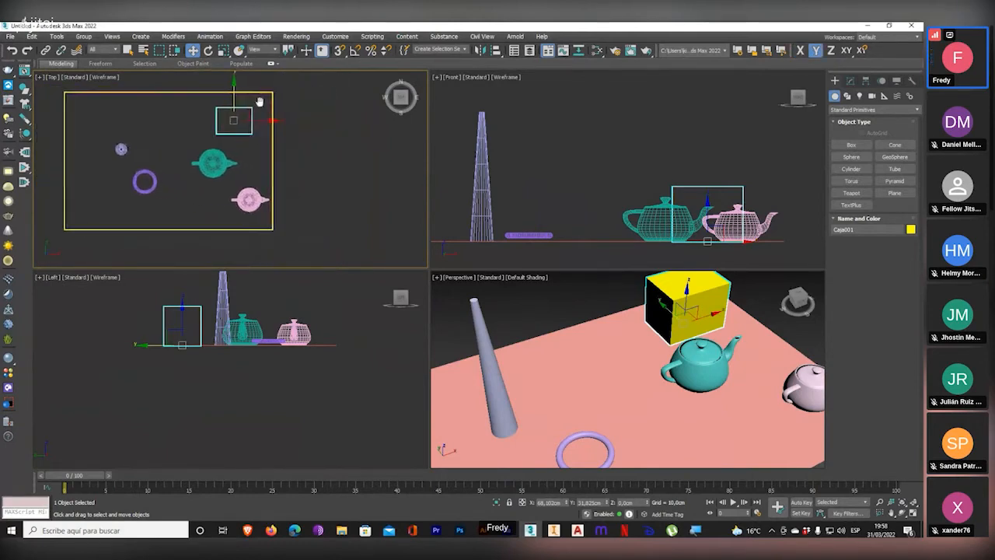
{"action": "left_click_drag", "start_coordinate": [234, 92], "coordinate": [179, 106]}
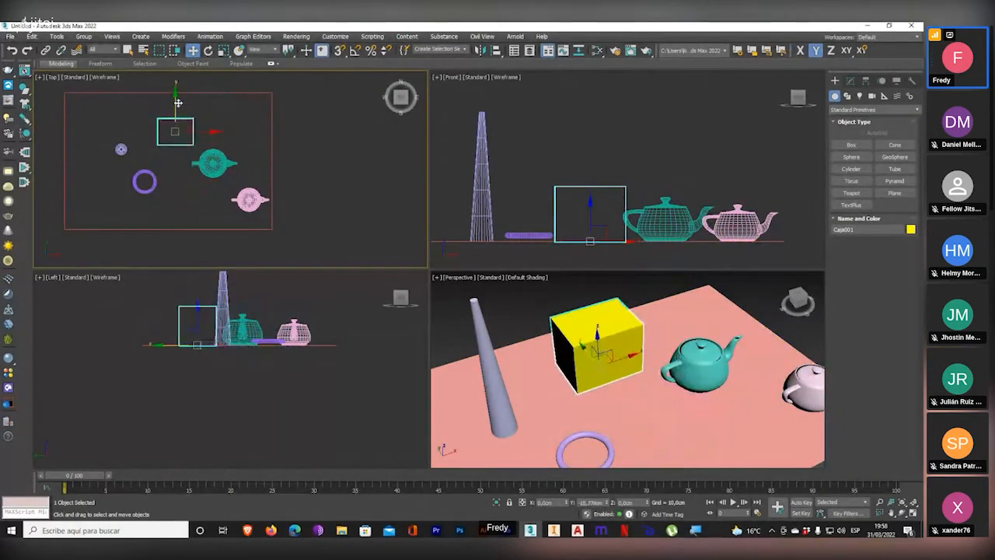
- Raise the box along the Front view's vertical Y axis to about Z 3.7 cm above the floor plane
{"action": "middle_click_drag", "start_coordinate": [555, 204], "coordinate": [574, 196]}
{"action": "middle_click_drag", "start_coordinate": [334, 296], "coordinate": [332, 320]}
{"action": "middle_click_drag", "start_coordinate": [696, 170], "coordinate": [680, 145]}
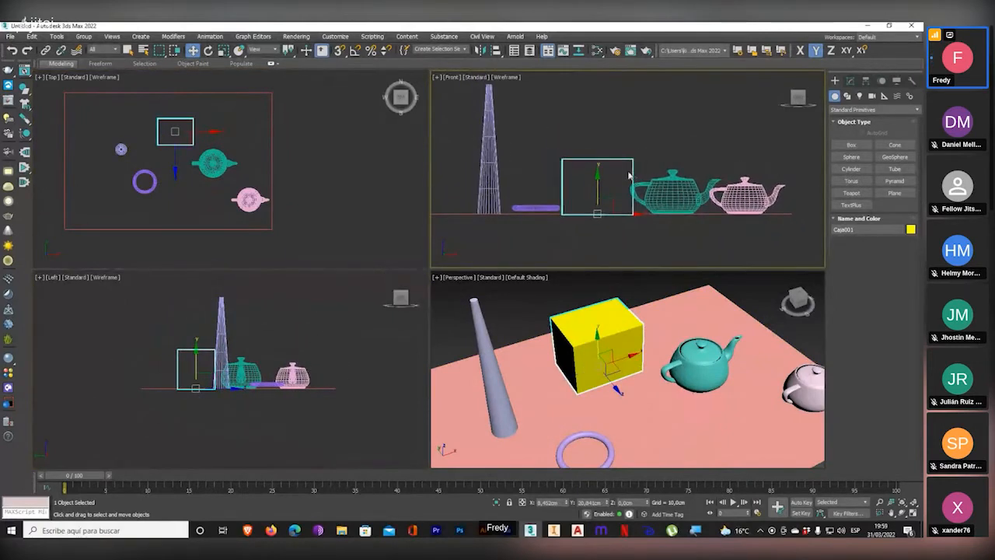
{"action": "mouse_move", "coordinate": [600, 185]}
{"action": "left_mouse_down"}
{"action": "mouse_move", "coordinate": [608, 41]}
{"action": "mouse_move", "coordinate": [601, 214]}
{"action": "mouse_move", "coordinate": [602, 46]}
{"action": "mouse_move", "coordinate": [600, 195]}
{"action": "mouse_move", "coordinate": [601, 164]}
{"action": "mouse_move", "coordinate": [600, 178]}
{"action": "left_mouse_up"}
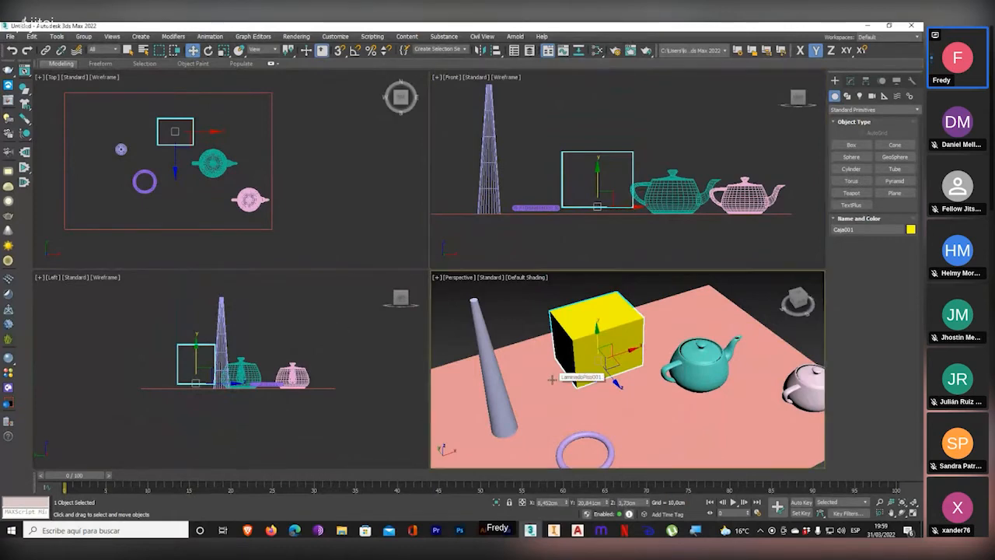
- Move the box in a maximized Perspective view to about X 6.8 cm, Y 11.2 cm, Z 6.2 cm, and restore the four viewports
{"action": "left_click", "coordinate": [915, 513]}
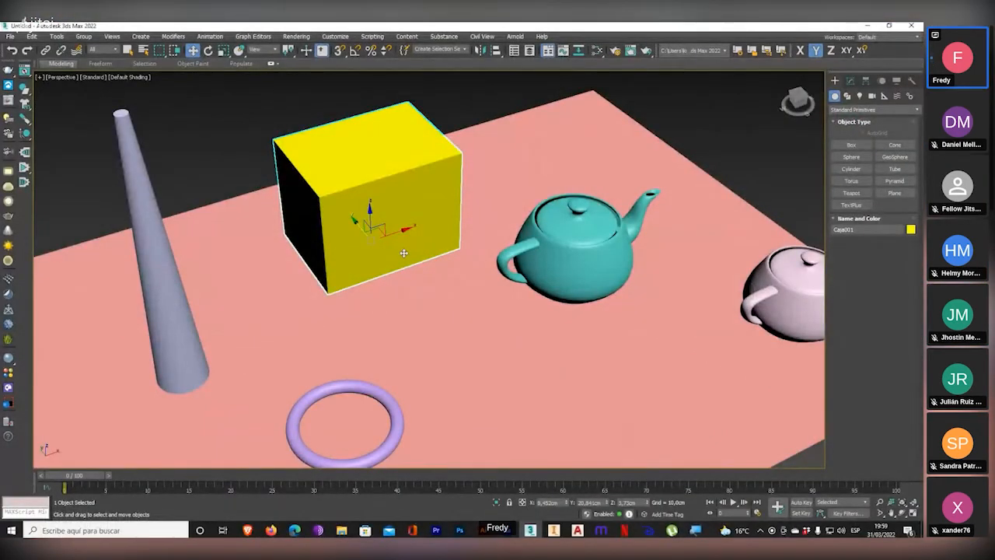
{"action": "mouse_move", "coordinate": [398, 232]}
{"action": "left_mouse_down"}
{"action": "mouse_move", "coordinate": [331, 233]}
{"action": "mouse_move", "coordinate": [454, 233]}
{"action": "mouse_move", "coordinate": [350, 242]}
{"action": "mouse_move", "coordinate": [361, 230]}
{"action": "mouse_move", "coordinate": [392, 262]}
{"action": "mouse_move", "coordinate": [356, 250]}
{"action": "mouse_move", "coordinate": [378, 111]}
{"action": "mouse_move", "coordinate": [396, 268]}
{"action": "mouse_move", "coordinate": [398, 218]}
{"action": "mouse_move", "coordinate": [382, 233]}
{"action": "left_mouse_up"}
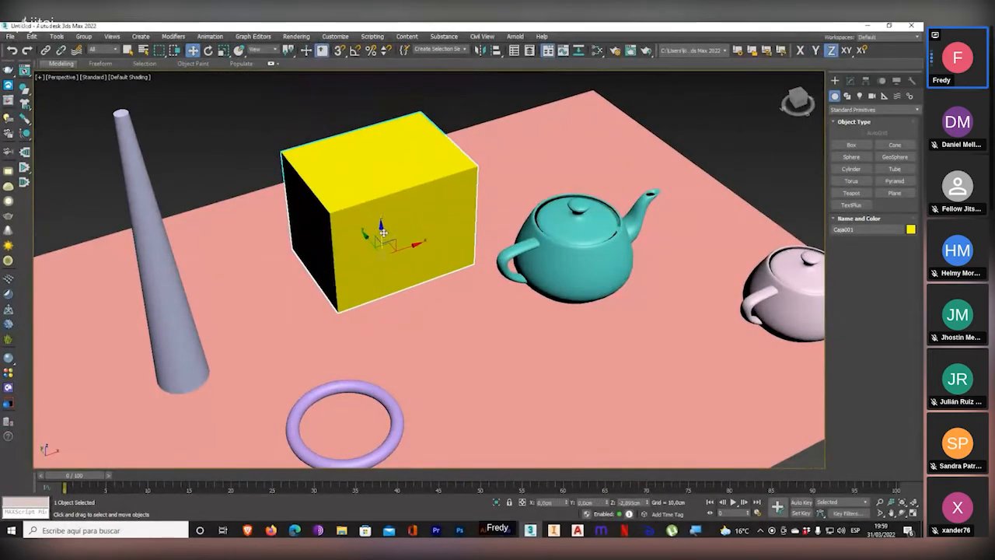
{"action": "left_click", "coordinate": [913, 513]}
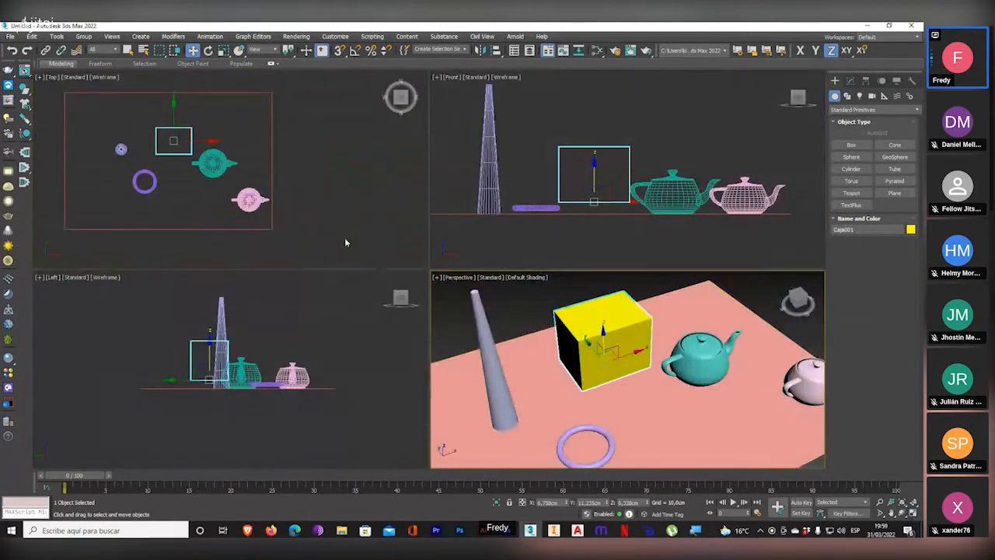
- Set the reference coordinate system to Local and check the box's gizmo in the Left, Front and Top views
{"action": "middle_click_drag", "start_coordinate": [344, 237], "coordinate": [358, 236]}
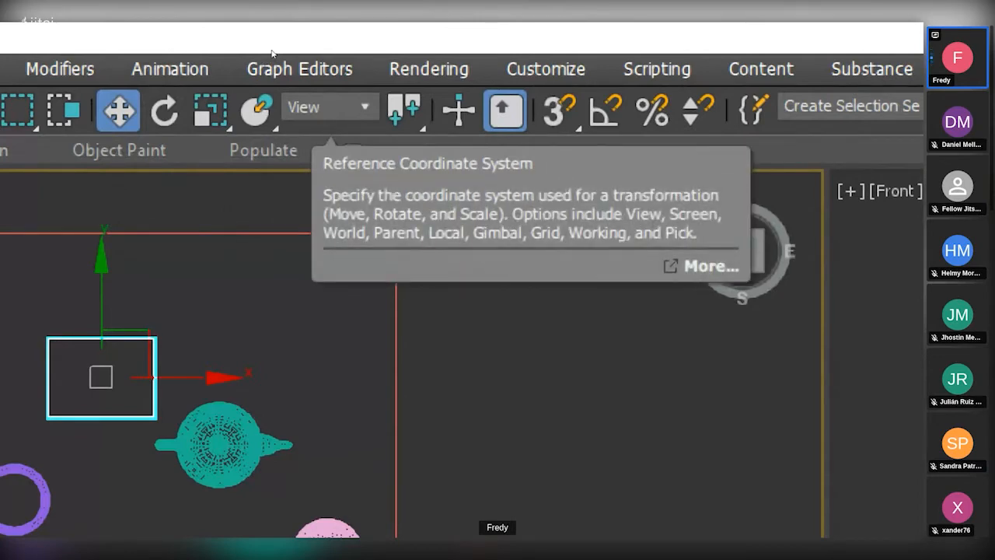
{"action": "left_click", "coordinate": [326, 106]}
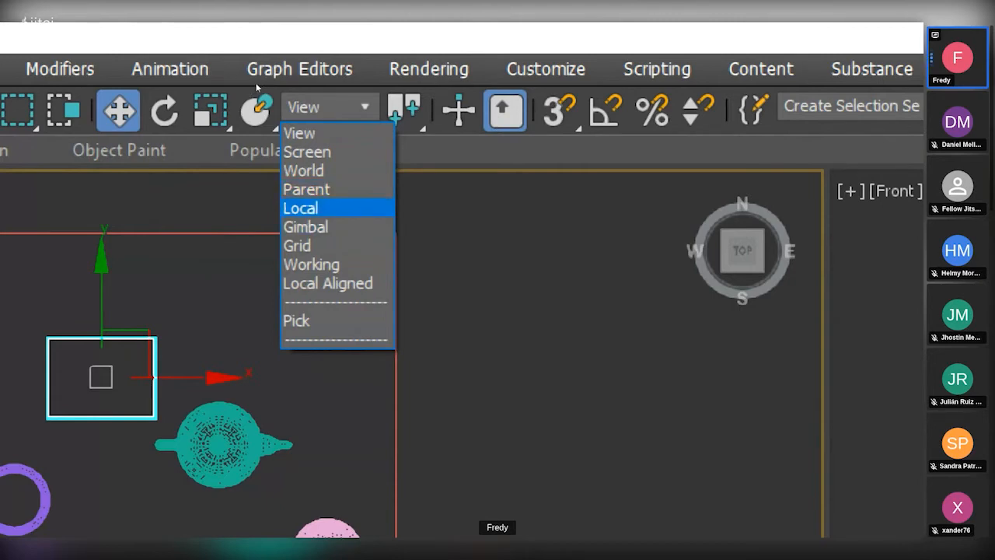
{"action": "key", "text": "Return"}
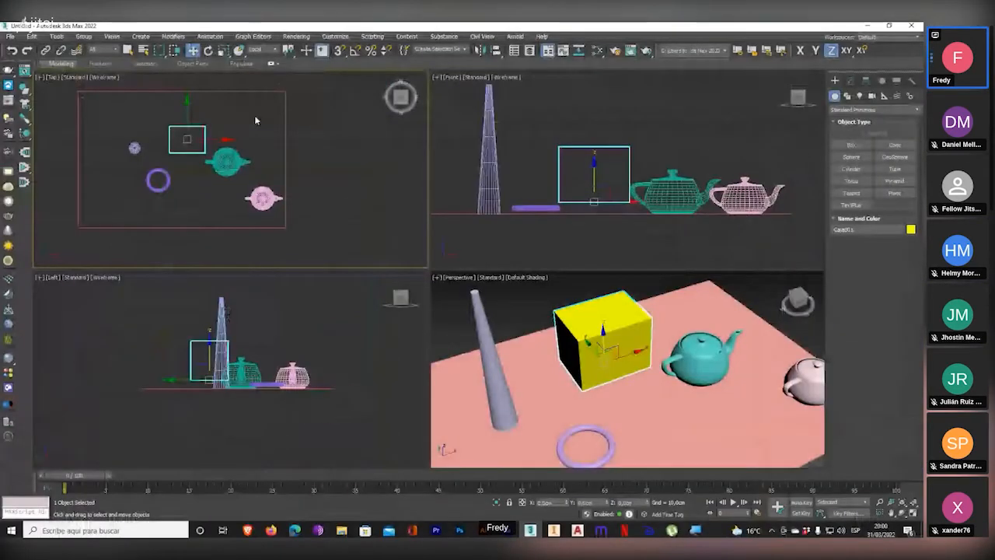
{"action": "right_click", "coordinate": [279, 319]}
{"action": "right_click", "coordinate": [510, 190]}
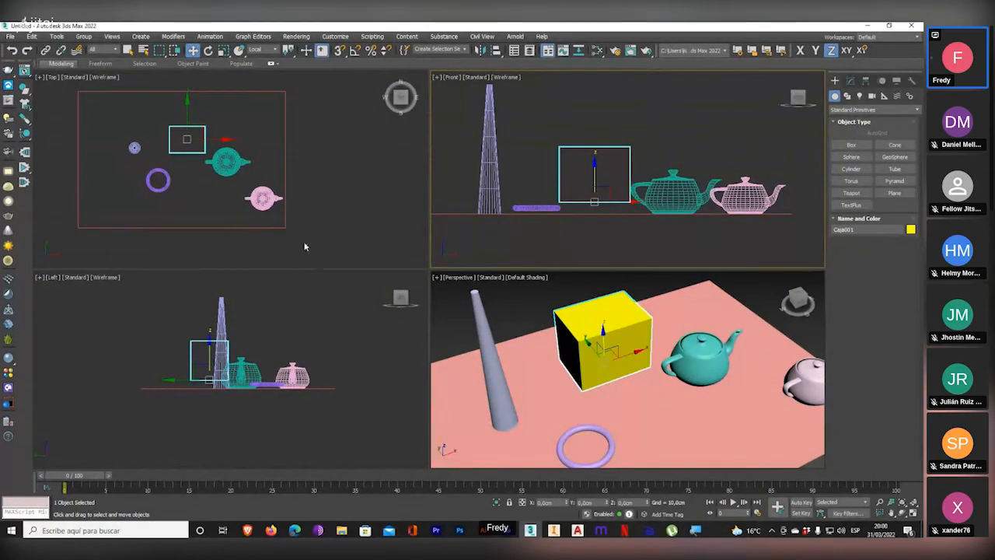
{"action": "middle_click_drag", "start_coordinate": [296, 226], "coordinate": [307, 225]}
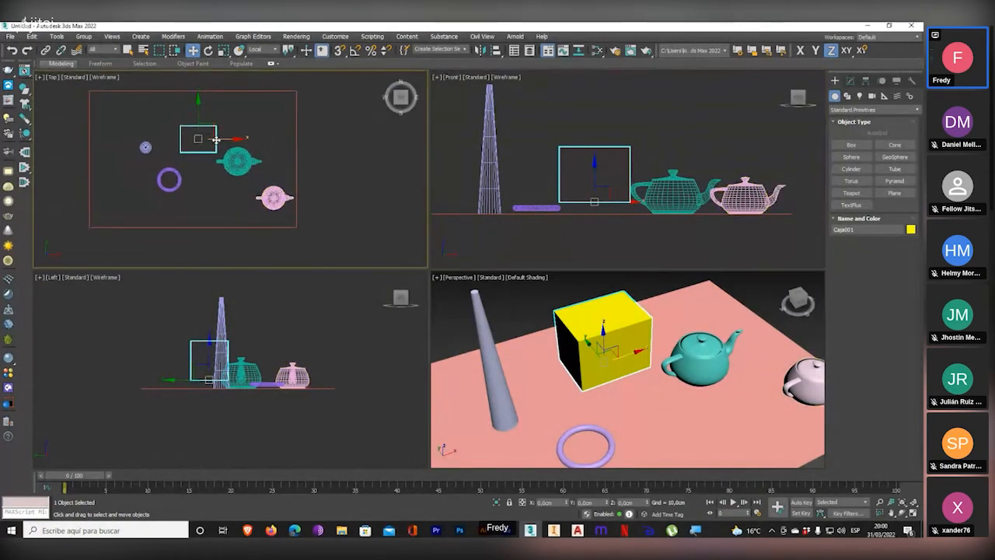
- Move the box along its local X axis toward the cone in the Top view and slightly back toward the teapot in the Front view
{"action": "left_click_drag", "start_coordinate": [215, 139], "coordinate": [200, 152]}
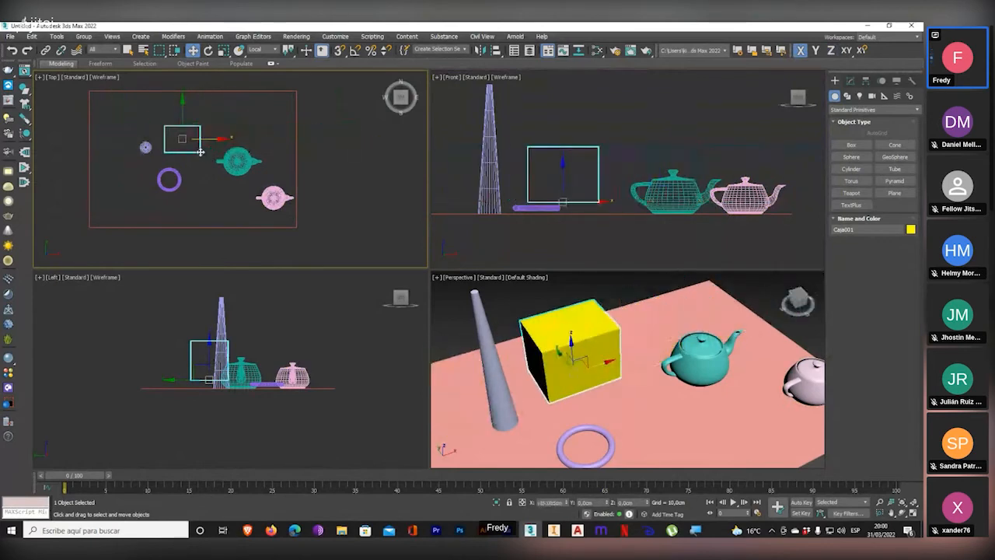
{"action": "middle_click_drag", "start_coordinate": [598, 206], "coordinate": [636, 206]}
{"action": "mouse_move", "coordinate": [635, 205]}
{"action": "left_mouse_down"}
{"action": "mouse_move", "coordinate": [674, 206]}
{"action": "mouse_move", "coordinate": [647, 206]}
{"action": "left_mouse_up"}
- Examine the box's local Y and Z gizmo axes up close in the Left view
{"action": "mouse_move", "coordinate": [276, 338]}
{"action": "middle_mouse_down"}
{"action": "mouse_move", "coordinate": [272, 362]}
{"action": "mouse_move", "coordinate": [270, 326]}
{"action": "middle_mouse_up"}
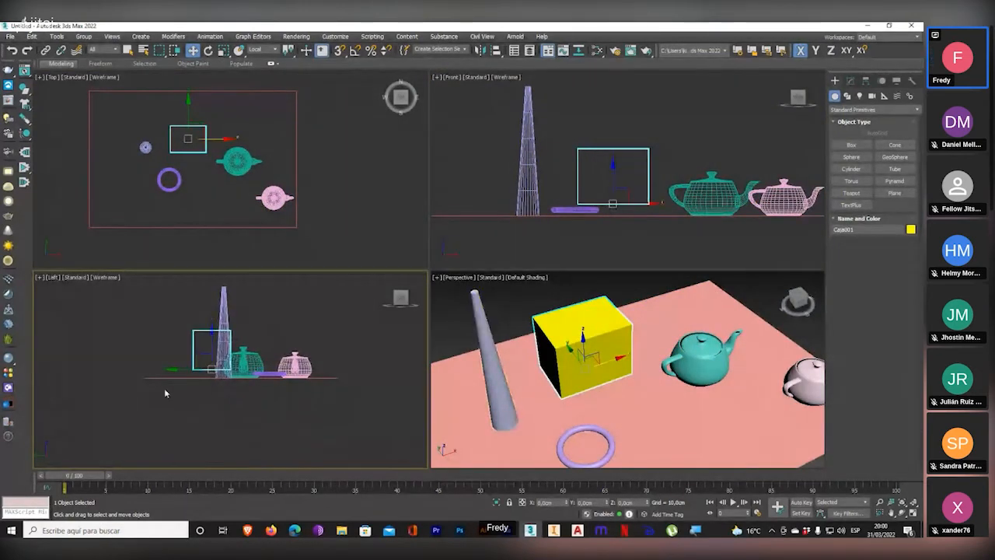
{"action": "key", "text": "super+plus"}
{"action": "key", "text": "super+plus"}
{"action": "key", "text": "super+plus"}
{"action": "key", "text": "super+plus"}
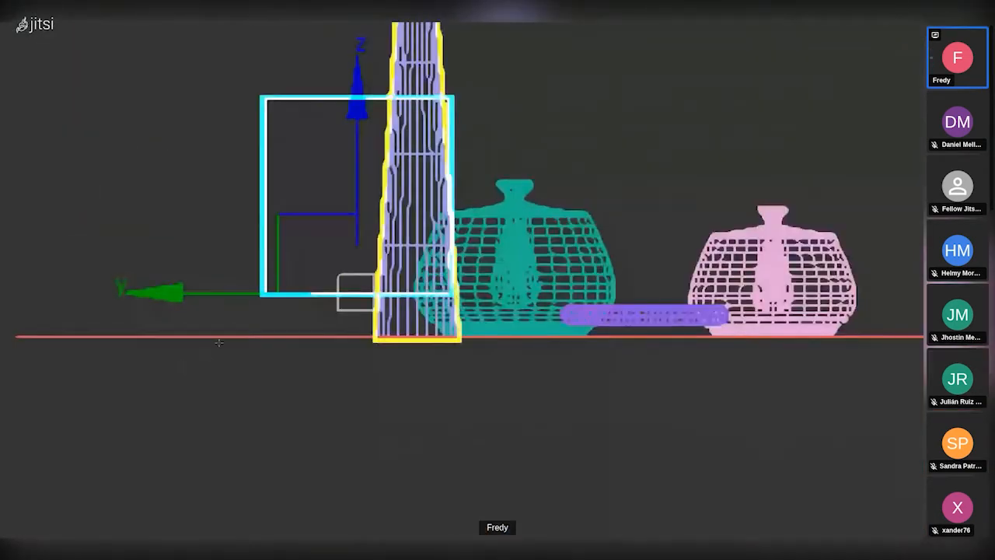
{"action": "key", "text": "super+Escape"}
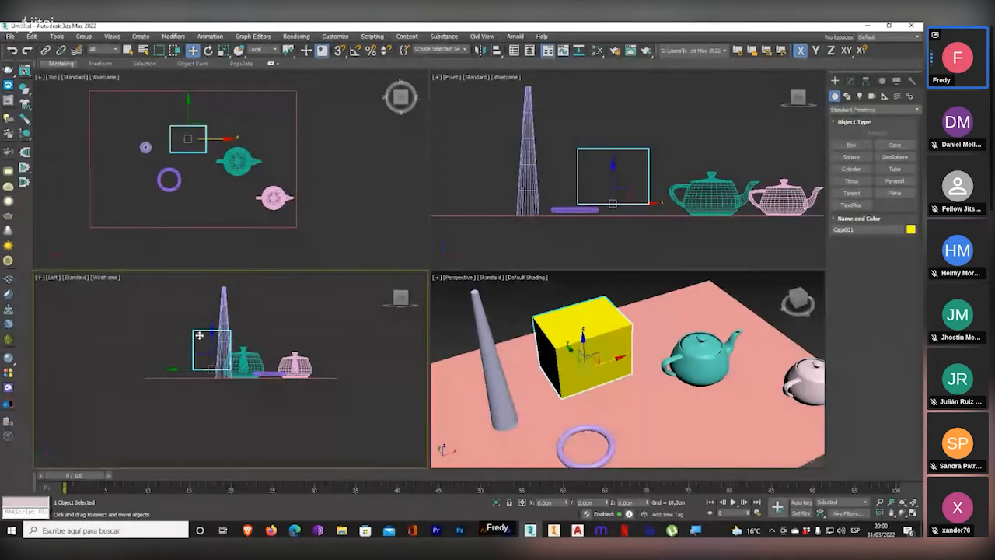
- Lower the box along its local Z axis in the Front view until it sits just above the floor plane
{"action": "left_click", "coordinate": [614, 180]}
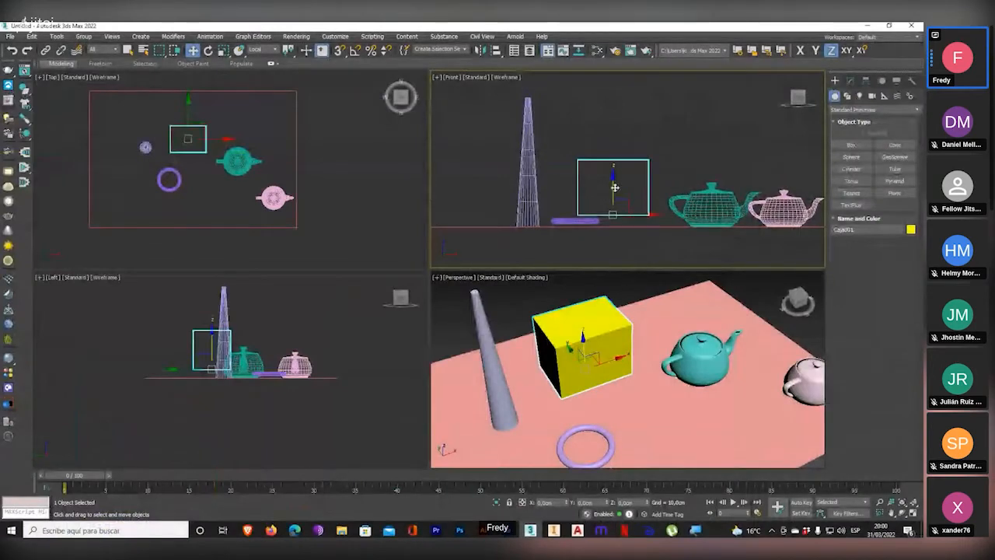
{"action": "left_click_drag", "start_coordinate": [604, 195], "coordinate": [629, 194]}
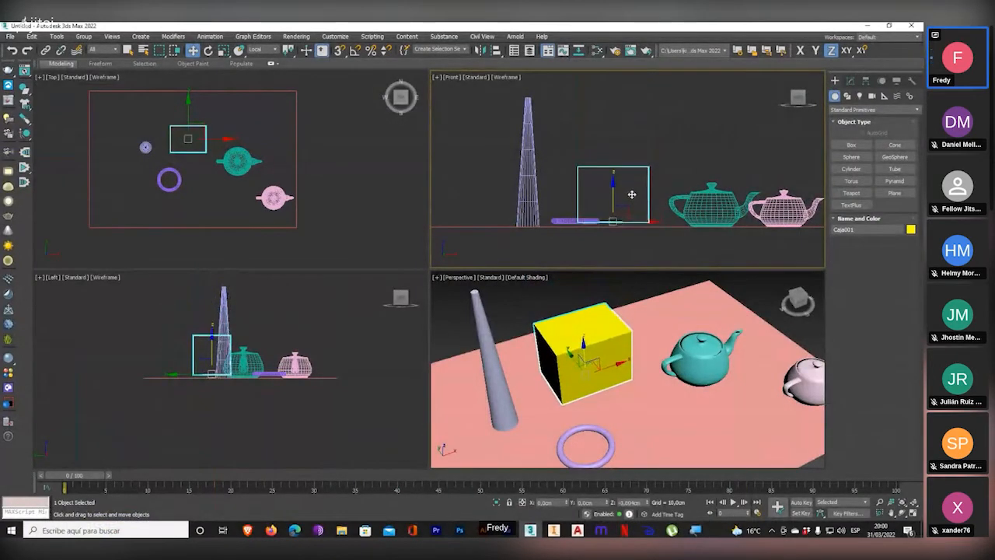
{"action": "middle_click_drag", "start_coordinate": [209, 346], "coordinate": [192, 381]}
{"action": "mouse_move", "coordinate": [192, 381]}
{"action": "left_mouse_down"}
{"action": "mouse_move", "coordinate": [194, 289]}
{"action": "mouse_move", "coordinate": [196, 374]}
{"action": "mouse_move", "coordinate": [206, 381]}
{"action": "left_mouse_up"}
- Recentre the scene in the Top view and open the list of reference coordinate systems to examine its options up close
{"action": "middle_click_drag", "start_coordinate": [205, 189], "coordinate": [213, 211]}
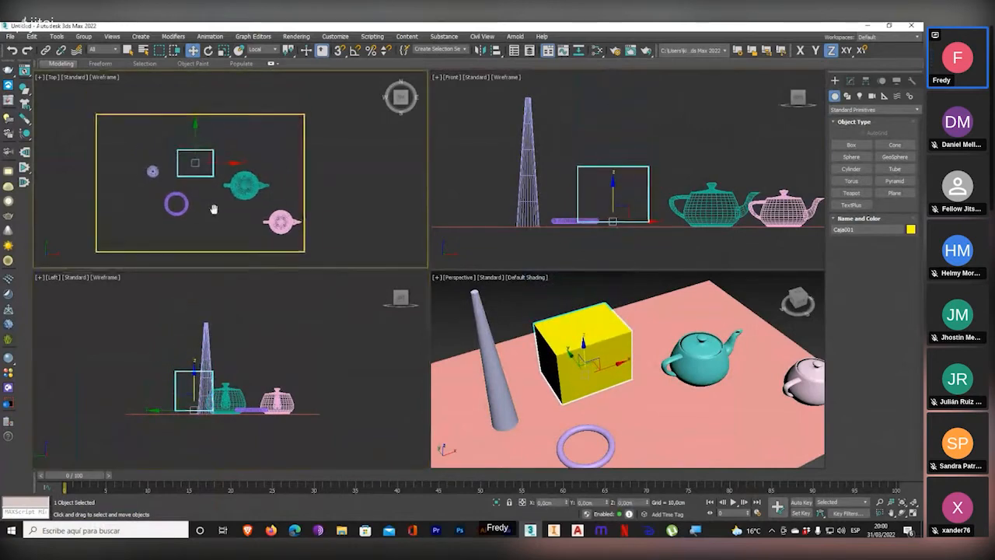
{"action": "left_click", "coordinate": [184, 170]}
{"action": "left_click", "coordinate": [183, 173]}
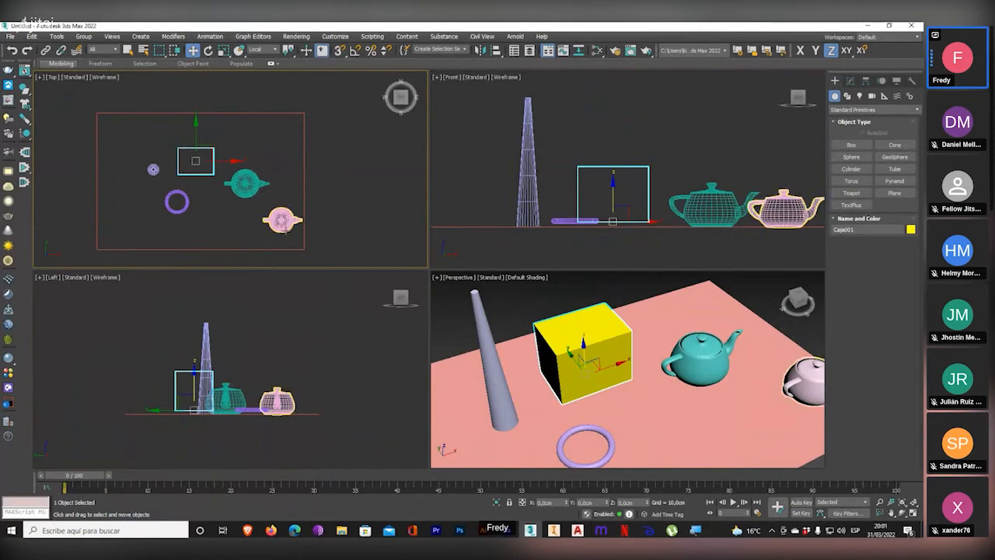
{"action": "key", "text": "ctrl+1"}
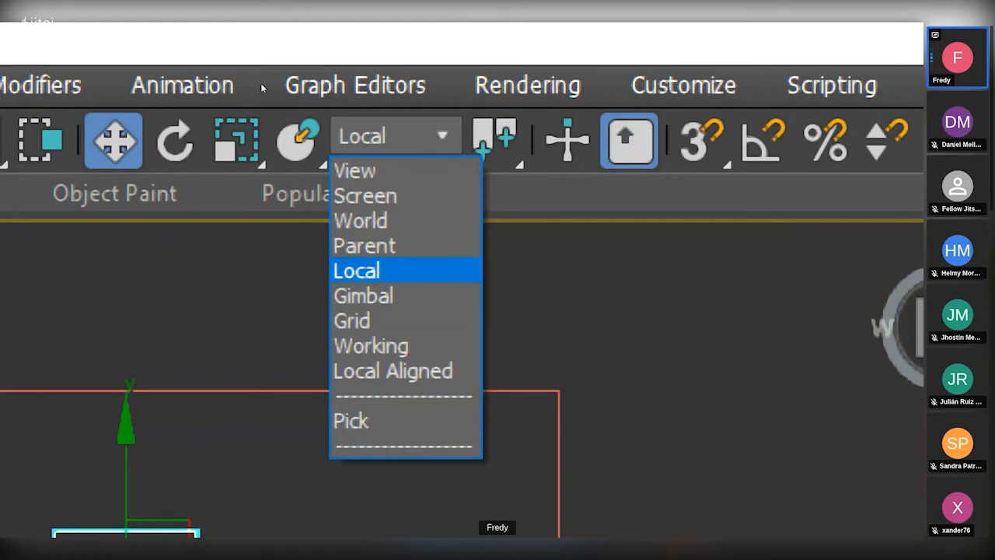
- Set the reference coordinate system for moving objects to View
{"action": "key", "text": "Up"}
{"action": "key", "text": "Up"}
{"action": "key", "text": "Up"}
{"action": "key", "text": "Up"}
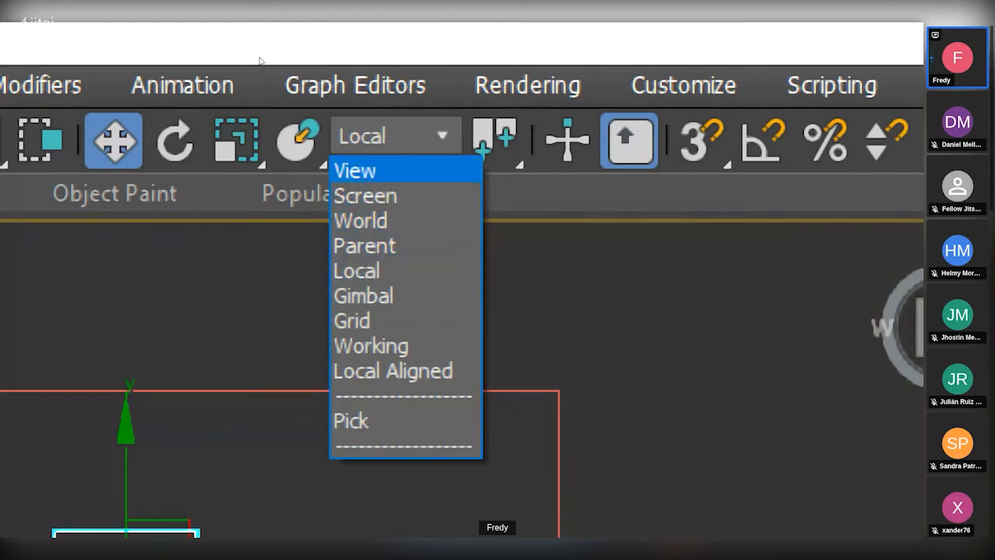
{"action": "key", "text": "Down"}
{"action": "key", "text": "Down"}
{"action": "key", "text": "Down"}
{"action": "key", "text": "Down"}
{"action": "key", "text": "Down"}
{"action": "key", "text": "Up"}
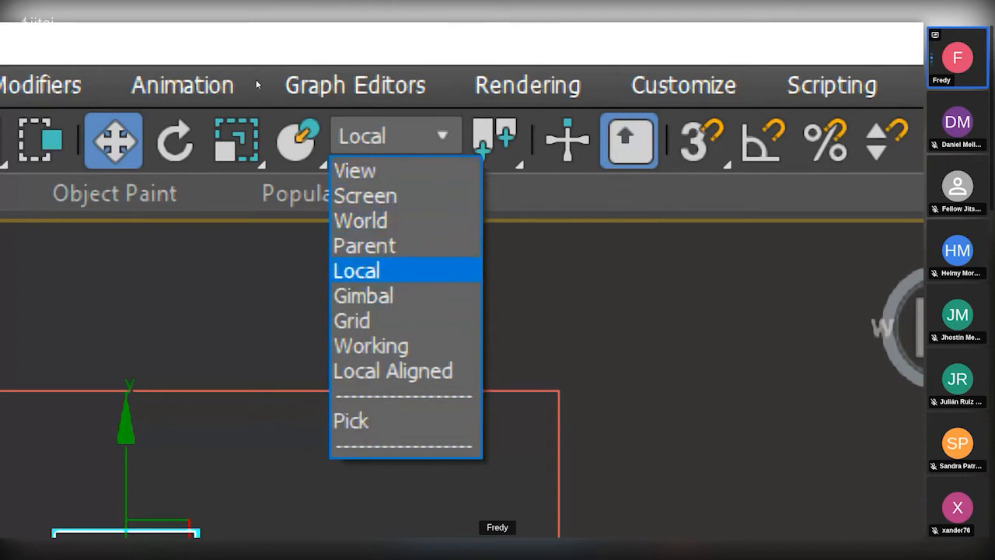
{"action": "key", "text": "Up"}
{"action": "key", "text": "Up"}
{"action": "key", "text": "Up"}
{"action": "key", "text": "Up"}
{"action": "key", "text": "Return"}
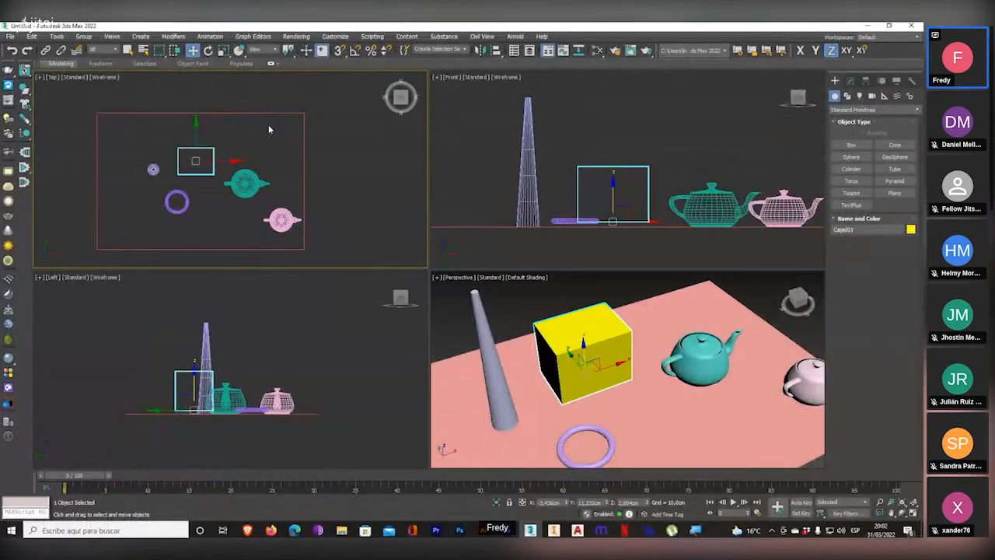
- Move the yellow box diagonally in the Top view and lower it in the Front view, to about X 13.7, Y 21.1, Z 0.6 cm
{"action": "middle_click_drag", "start_coordinate": [275, 153], "coordinate": [290, 151]}
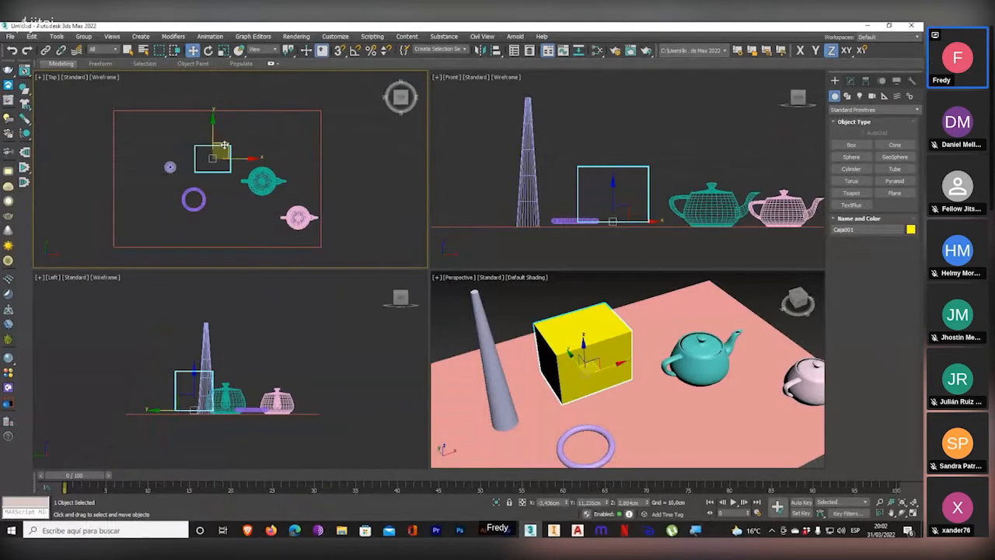
{"action": "left_click_drag", "start_coordinate": [222, 150], "coordinate": [241, 134]}
{"action": "middle_click_drag", "start_coordinate": [670, 218], "coordinate": [666, 189]}
{"action": "left_click_drag", "start_coordinate": [648, 166], "coordinate": [649, 171]}
{"action": "middle_click_drag", "start_coordinate": [649, 170], "coordinate": [621, 179]}
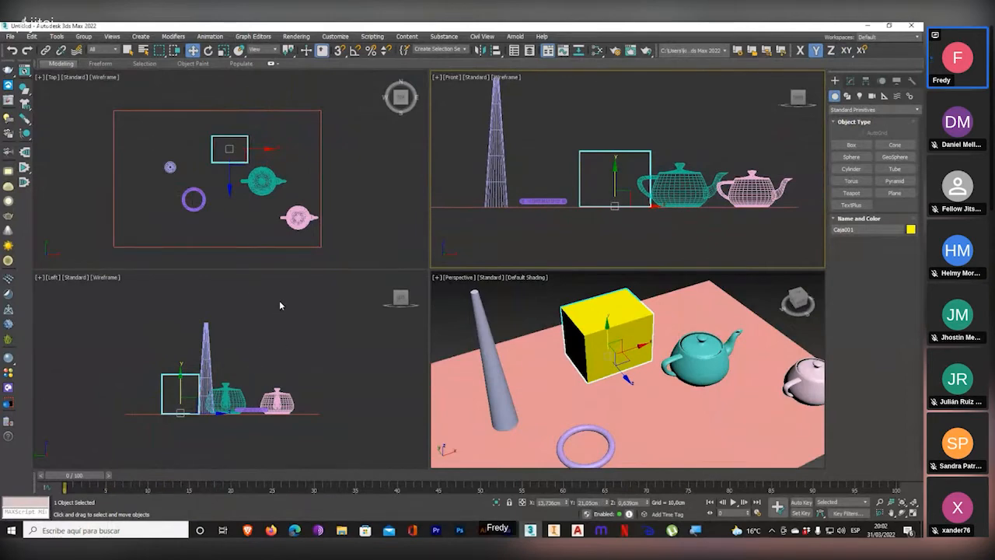
- Compare the box's move axes in the Top, Front and Perspective views, and orbit the perspective to a lower viewing angle
{"action": "middle_click_drag", "start_coordinate": [246, 211], "coordinate": [252, 211]}
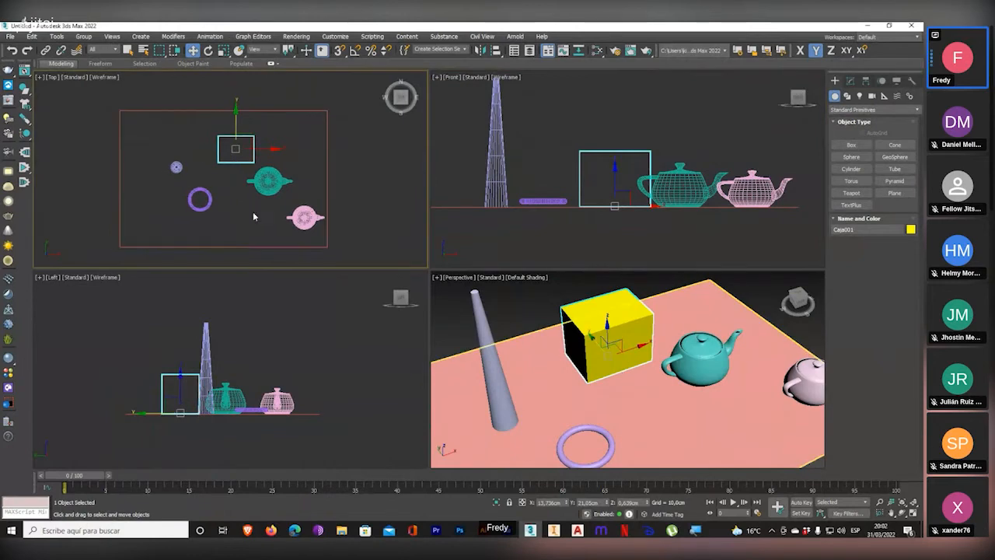
{"action": "middle_click_drag", "start_coordinate": [598, 356], "coordinate": [607, 344]}
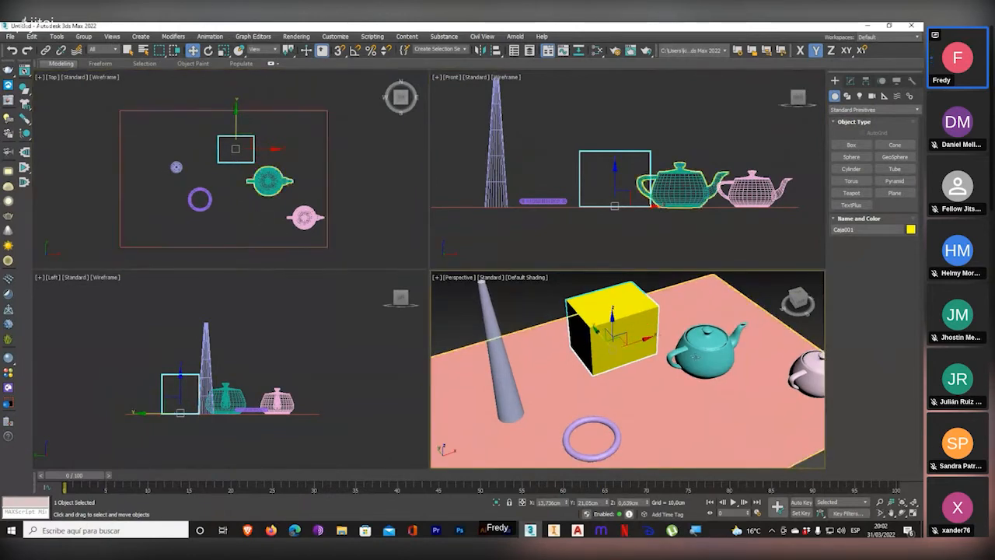
{"action": "left_click", "coordinate": [906, 515]}
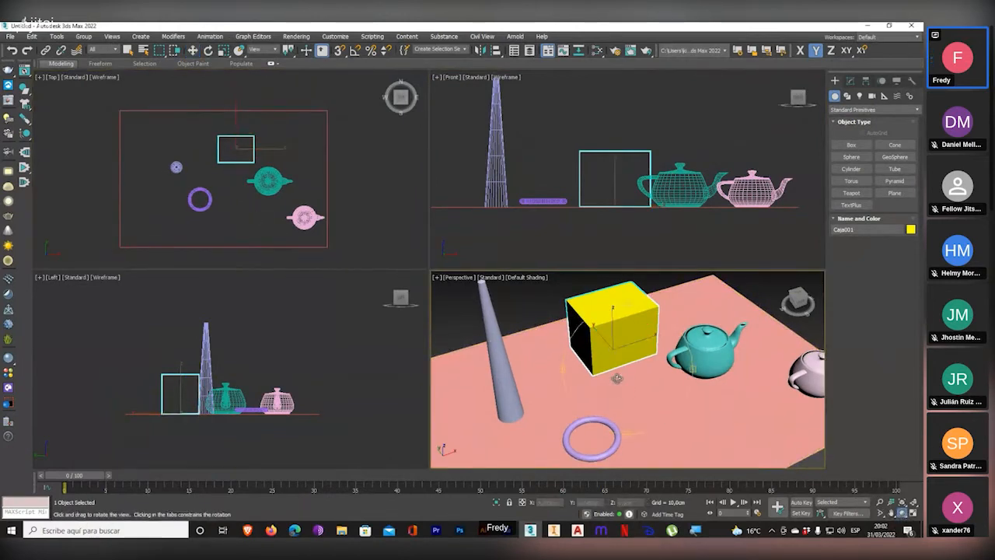
{"action": "left_click_drag", "start_coordinate": [615, 378], "coordinate": [626, 362]}
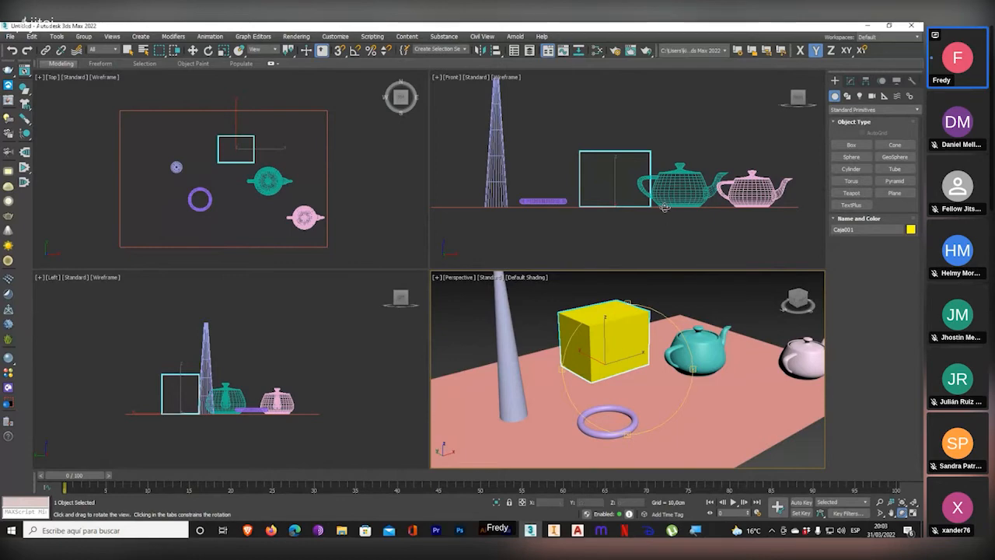
{"action": "middle_click_drag", "start_coordinate": [645, 221], "coordinate": [648, 222]}
{"action": "key", "text": "w"}
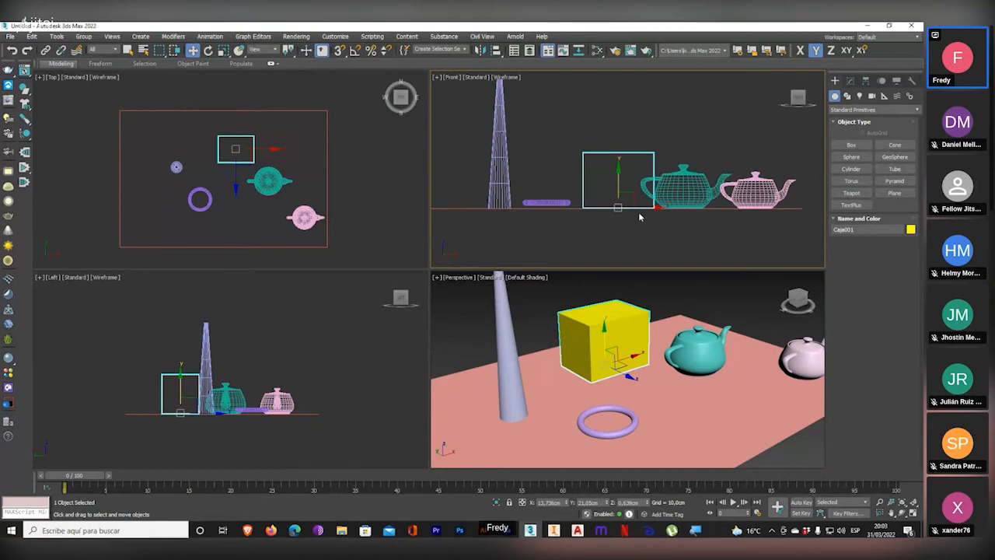
{"action": "left_click", "coordinate": [643, 346]}
{"action": "middle_click_drag", "start_coordinate": [643, 346], "coordinate": [639, 340]}
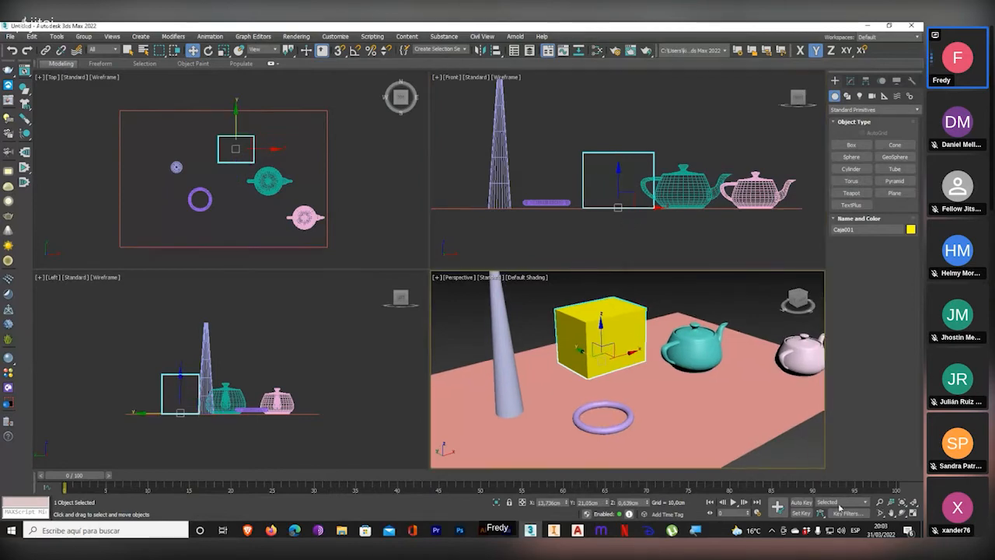
{"action": "left_click", "coordinate": [901, 513]}
{"action": "mouse_move", "coordinate": [603, 372]}
{"action": "left_mouse_down"}
{"action": "mouse_move", "coordinate": [593, 344]}
{"action": "mouse_move", "coordinate": [596, 364]}
{"action": "left_mouse_up"}
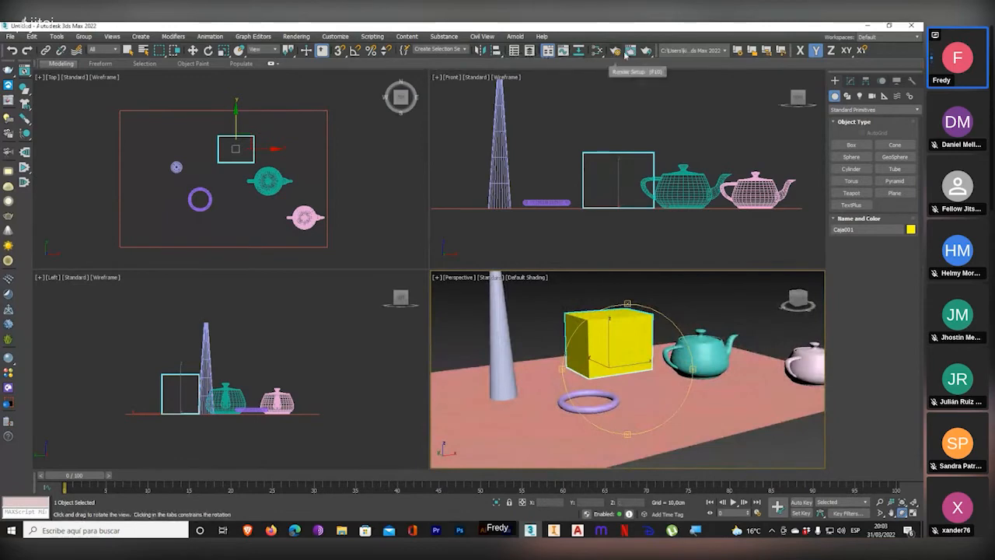
- Render the perspective view and examine up close how the box and the ring rest on the floor, closing the render when done
{"action": "left_click", "coordinate": [645, 50]}
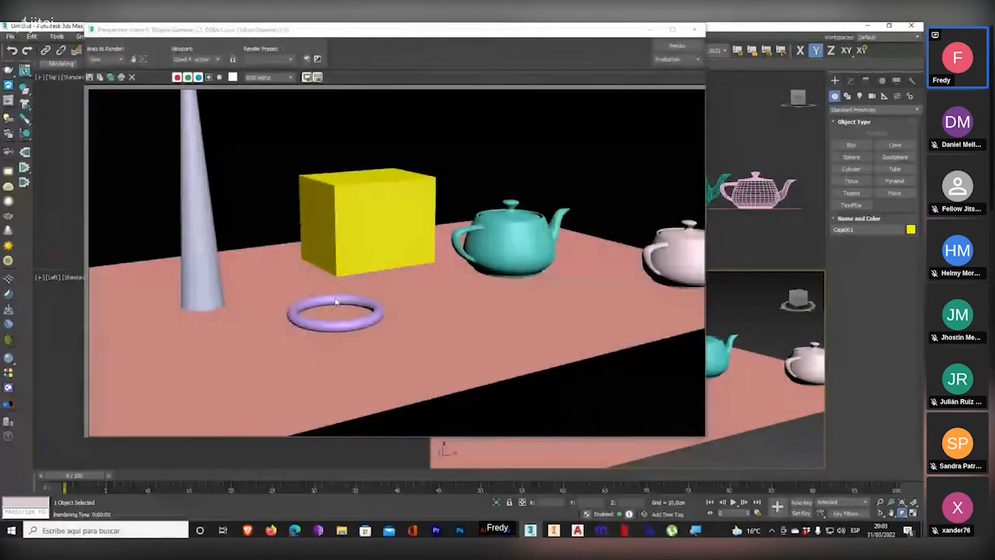
{"action": "key", "text": "super+plus"}
{"action": "key", "text": "super+plus"}
{"action": "key", "text": "super+minus"}
{"action": "key", "text": "super+minus"}
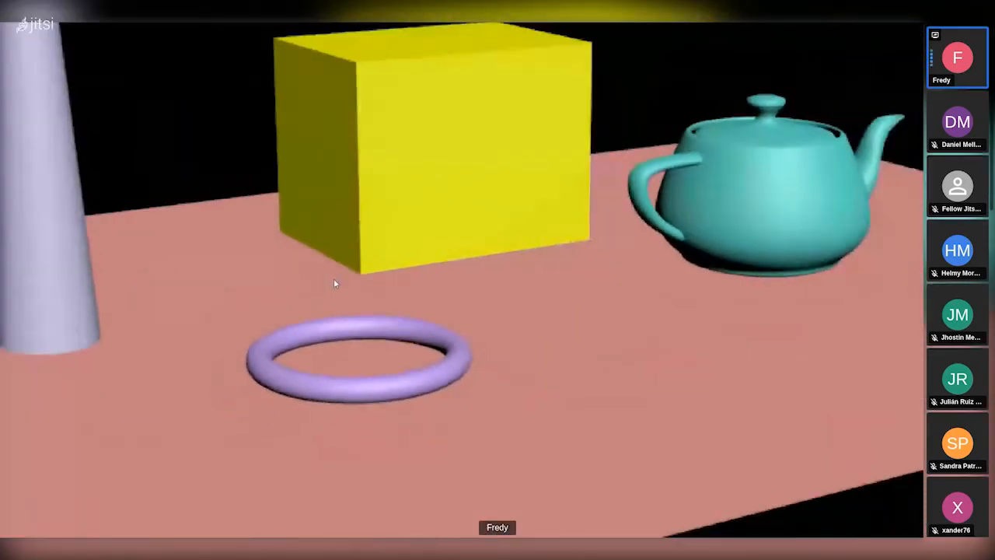
{"action": "key", "text": "super+plus"}
{"action": "key", "text": "super+plus"}
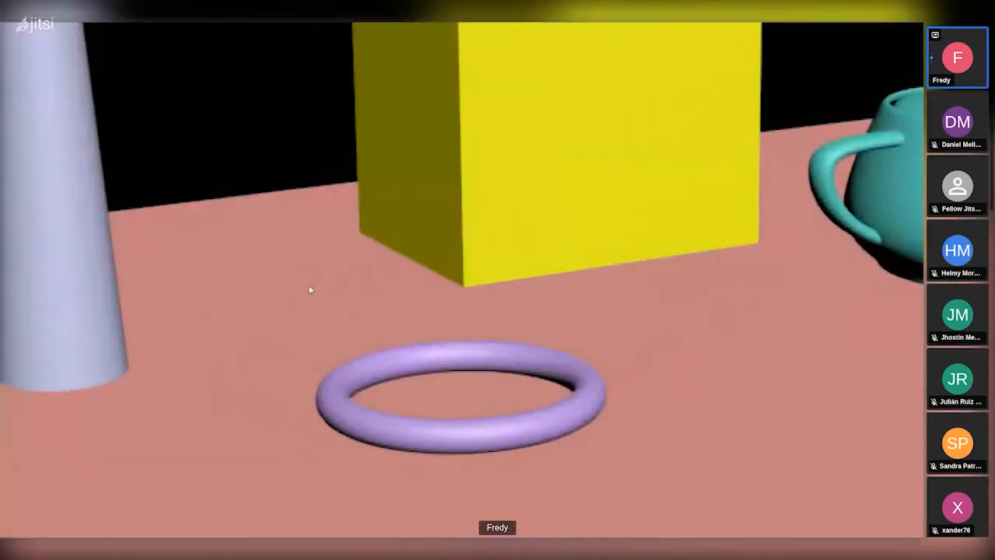
{"action": "key", "text": "super+minus"}
{"action": "key", "text": "super+minus"}
{"action": "key", "text": "super+plus"}
{"action": "key", "text": "super+plus"}
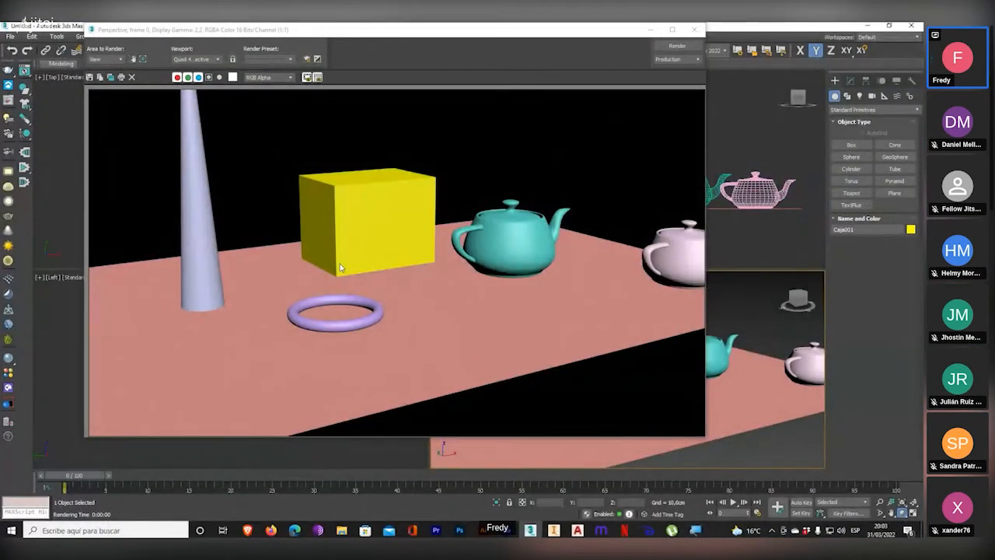
{"action": "left_click", "coordinate": [694, 30]}
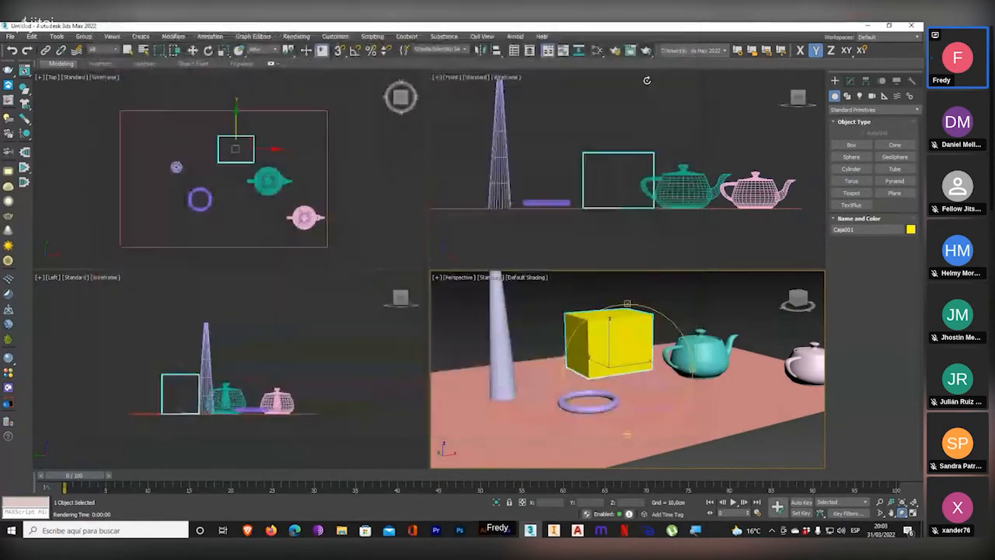
- Set the yellow box's width to 35 cm in its parameters
{"action": "key", "text": "w"}
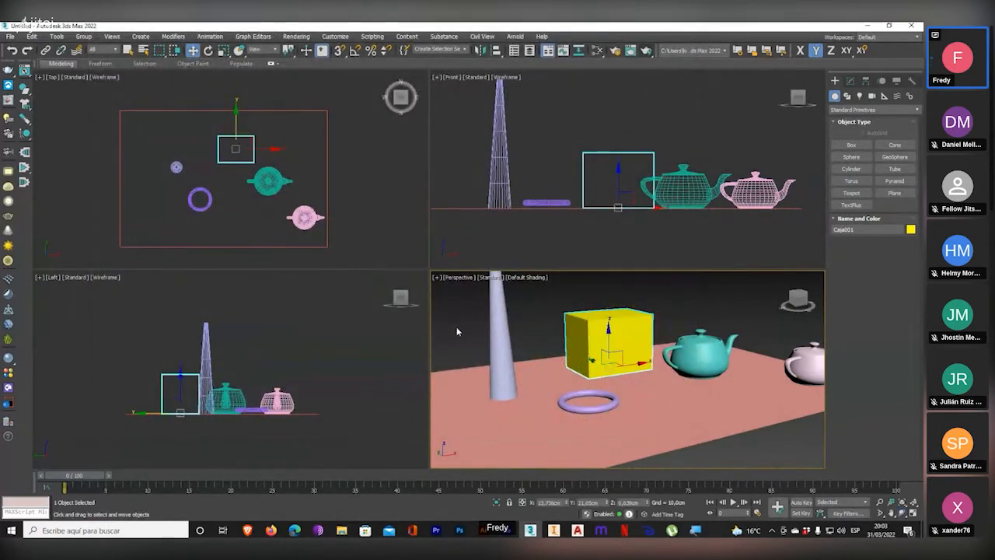
{"action": "left_click", "coordinate": [850, 81]}
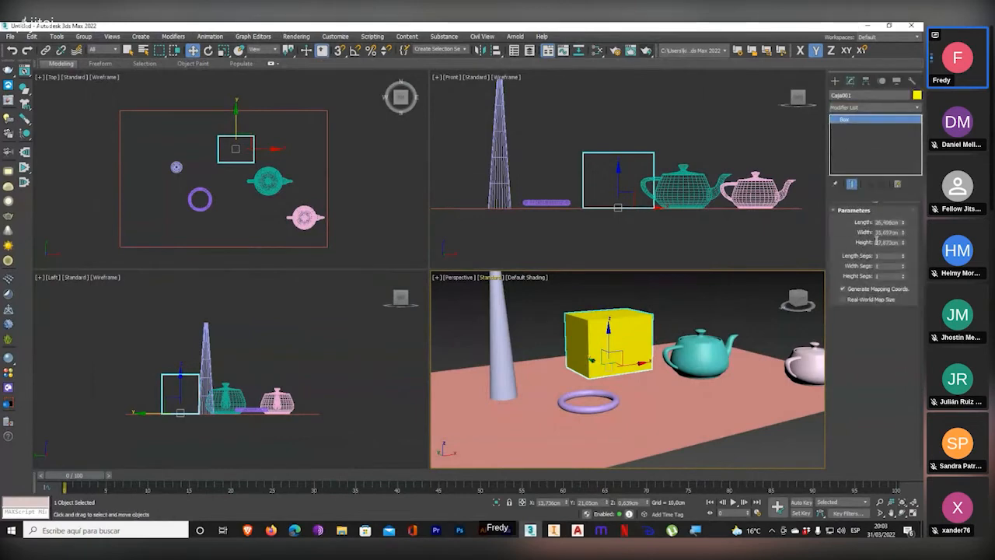
{"action": "left_click_drag", "start_coordinate": [903, 233], "coordinate": [903, 229]}
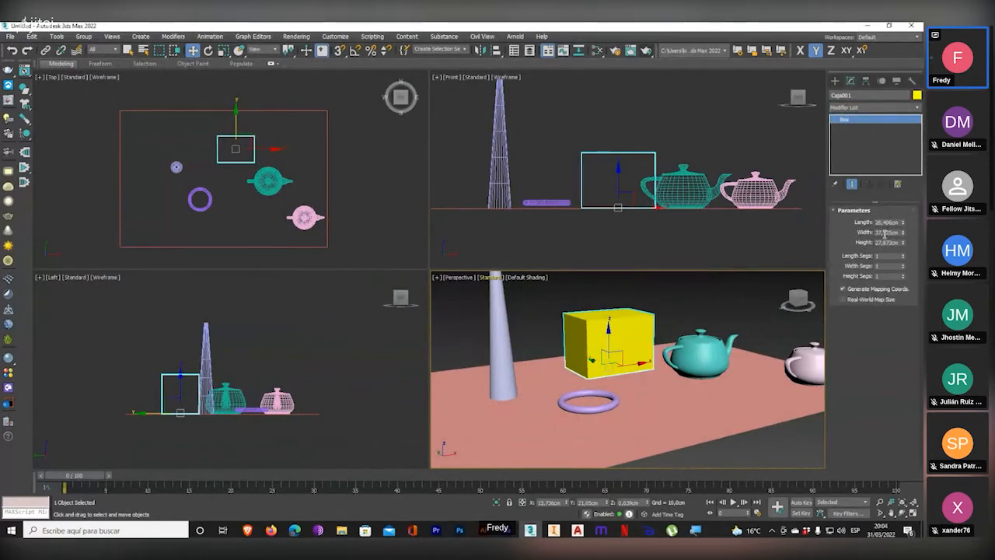
{"action": "double_click", "coordinate": [885, 232]}
{"action": "type", "text": "35"}
{"action": "key", "text": "Return"}
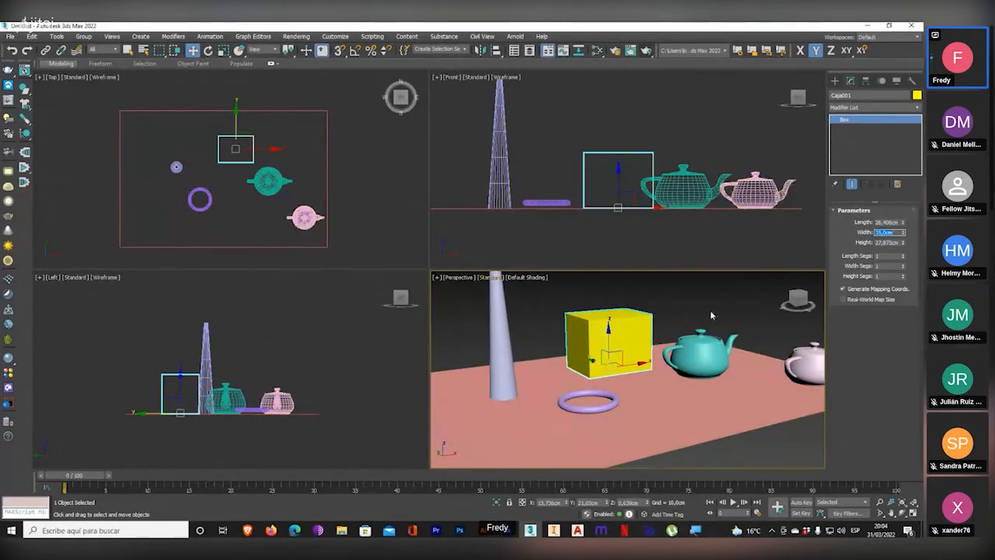
- Check the box's absolute X, Y and Z coordinates in the Move Transform Type-In, leaving the values as they are
{"action": "scroll", "coordinate": [655, 339], "scroll_direction": "up", "scroll_amount": 3}
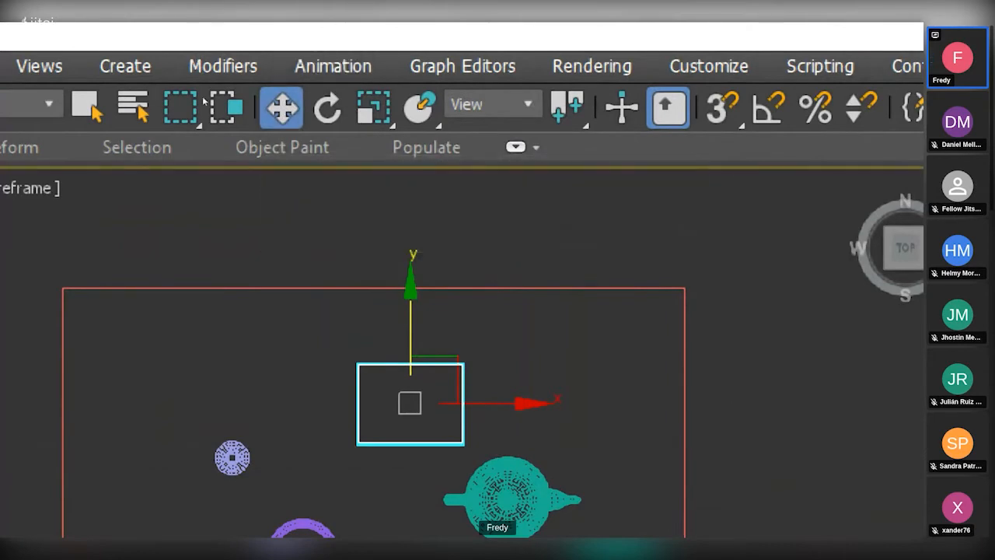
{"action": "right_click", "coordinate": [338, 306]}
{"action": "left_click", "coordinate": [192, 25]}
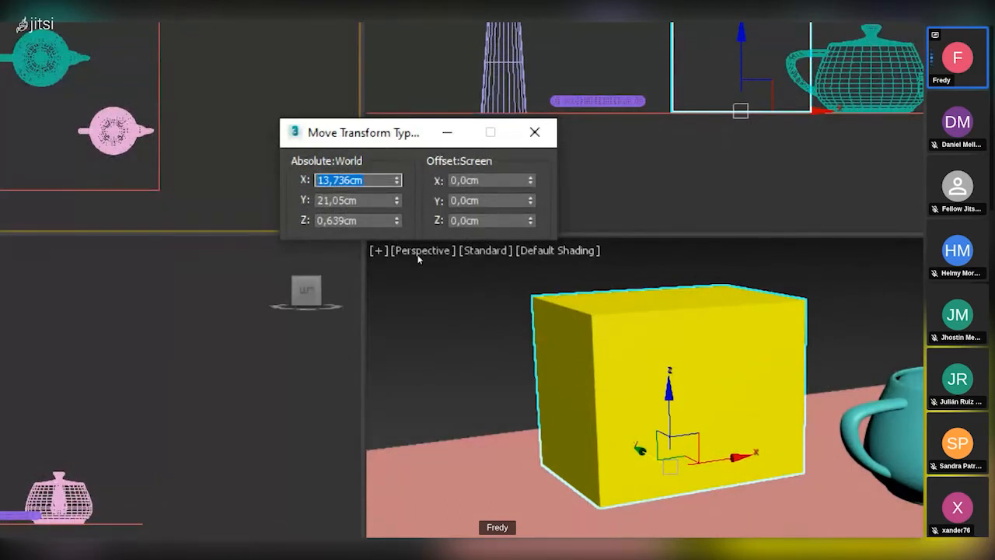
{"action": "key", "text": "Tab"}
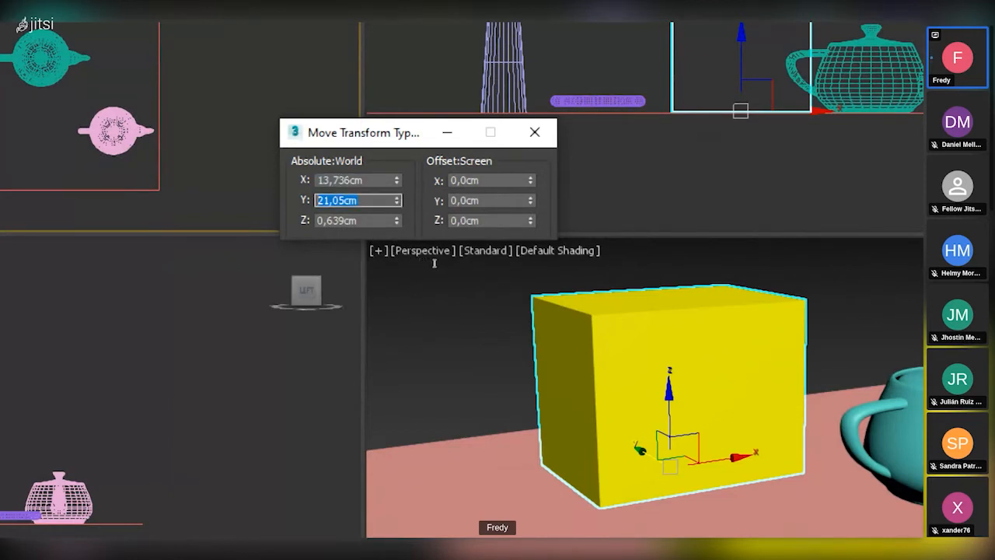
{"action": "key", "text": "Tab"}
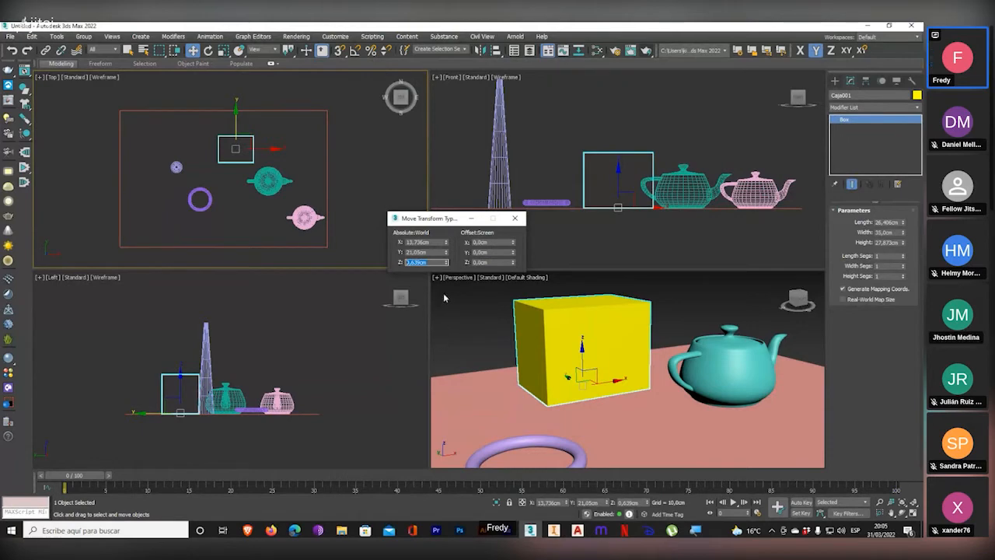
{"action": "left_click", "coordinate": [514, 217]}
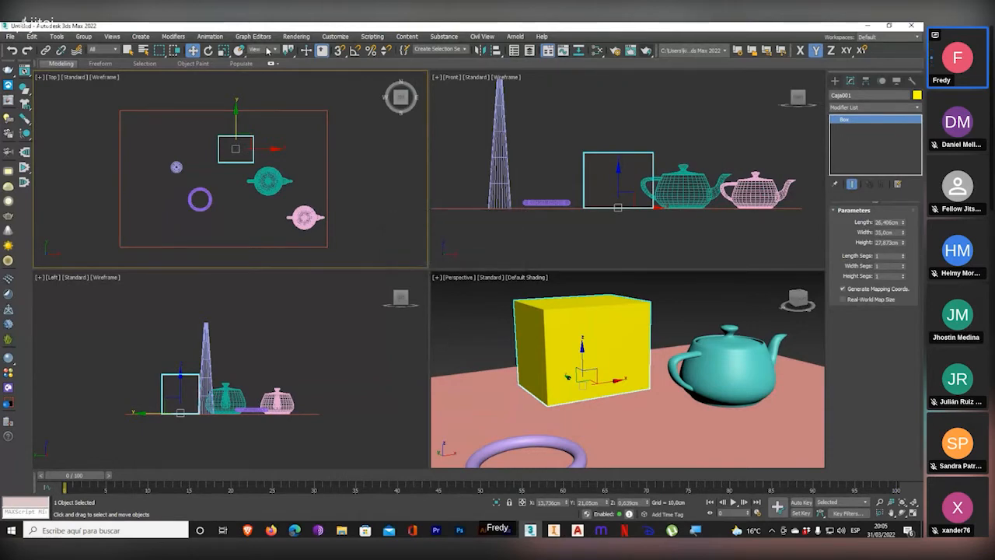
- Switch the reference coordinate system to Local and check the box's coordinates in the Move Transform Type-In
{"action": "left_click", "coordinate": [263, 50]}
{"action": "left_click", "coordinate": [260, 87]}
{"action": "right_click", "coordinate": [193, 50]}
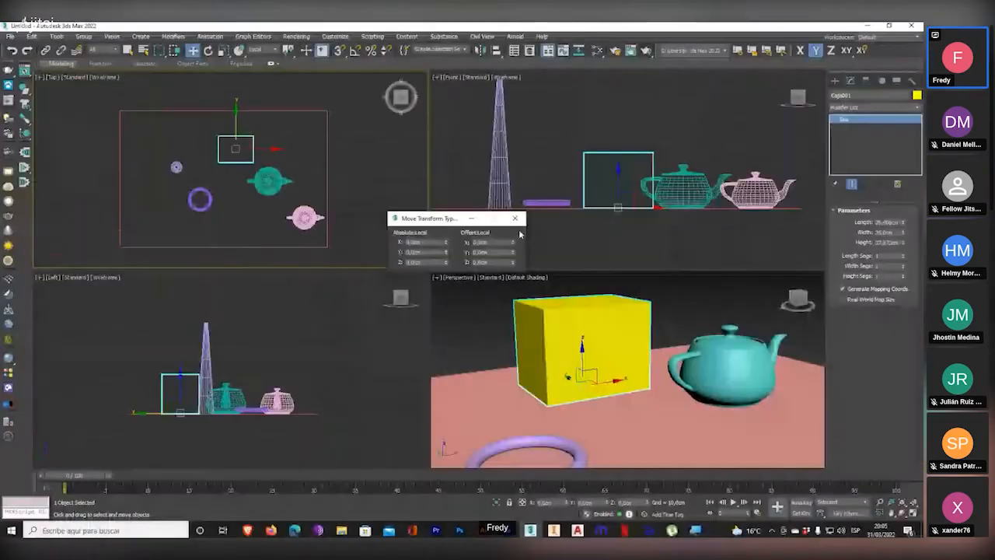
{"action": "left_click", "coordinate": [632, 238]}
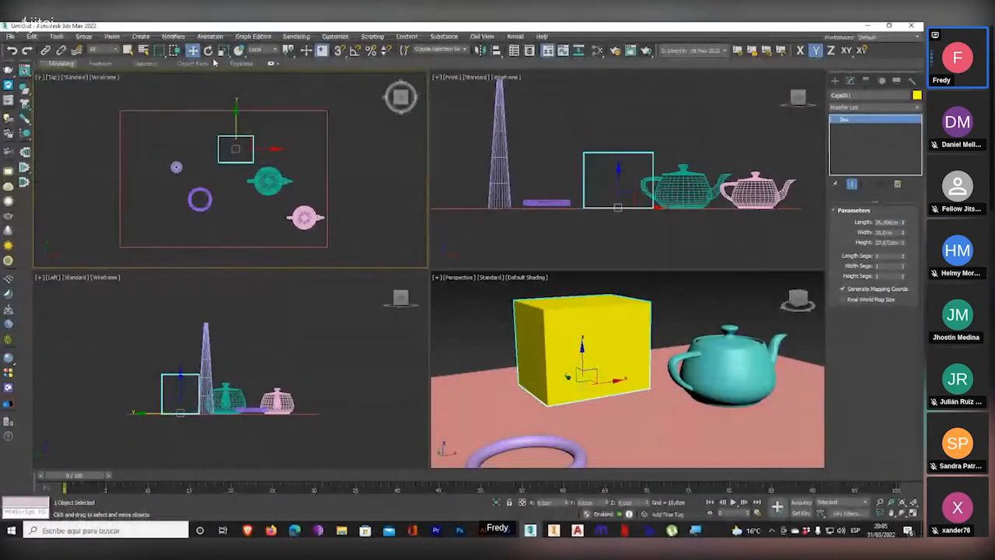
- Set the reference coordinate system to View and offset the box 10 cm along X with the Move Transform Type-In
{"action": "left_click", "coordinate": [265, 50]}
{"action": "left_click", "coordinate": [260, 60]}
{"action": "right_click", "coordinate": [196, 50]}
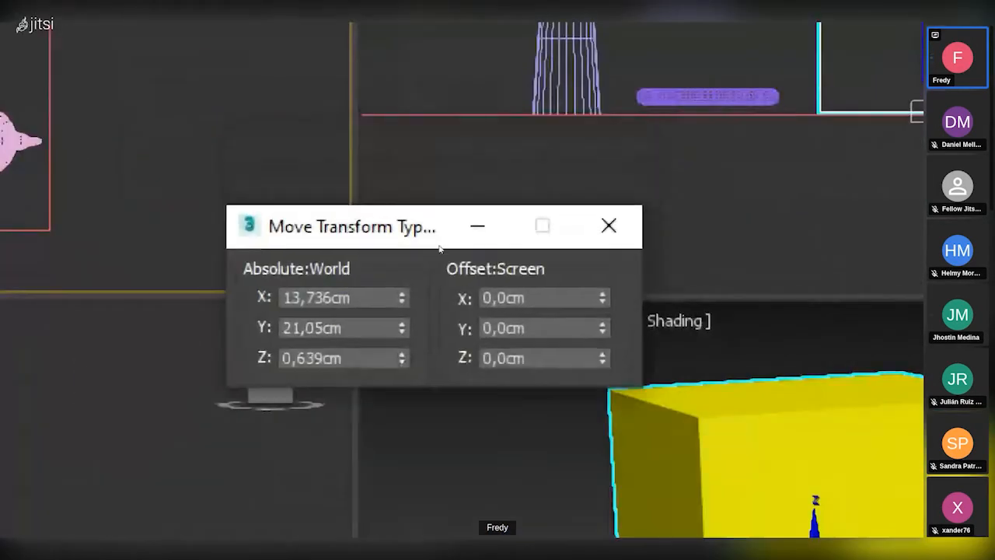
{"action": "left_click_drag", "start_coordinate": [444, 165], "coordinate": [439, 247]}
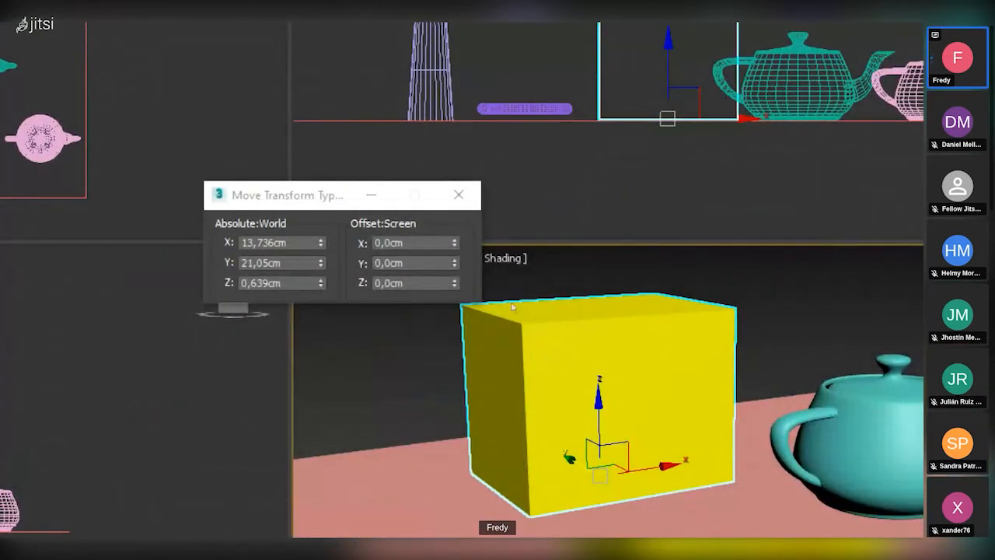
{"action": "left_click_drag", "start_coordinate": [420, 243], "coordinate": [391, 242]}
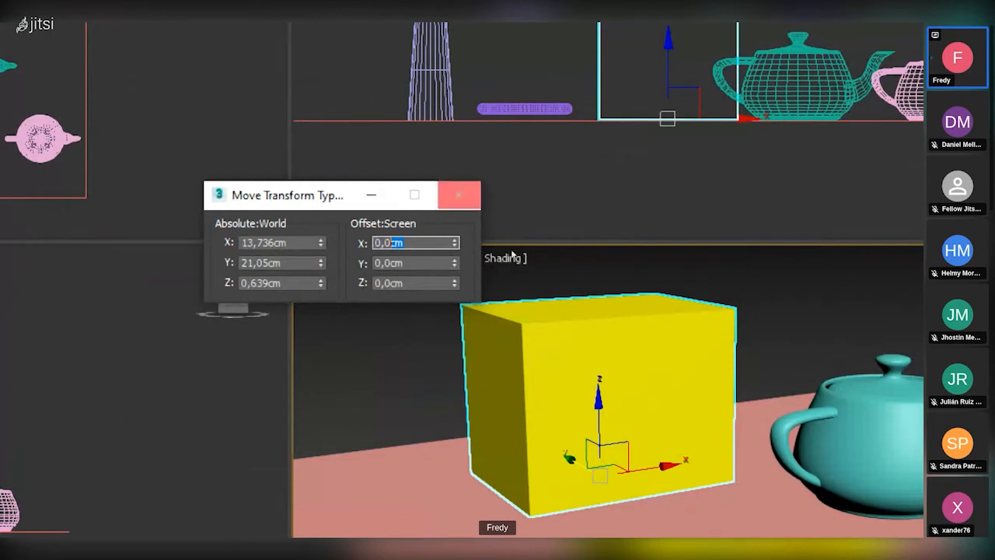
{"action": "left_click_drag", "start_coordinate": [493, 270], "coordinate": [440, 269]}
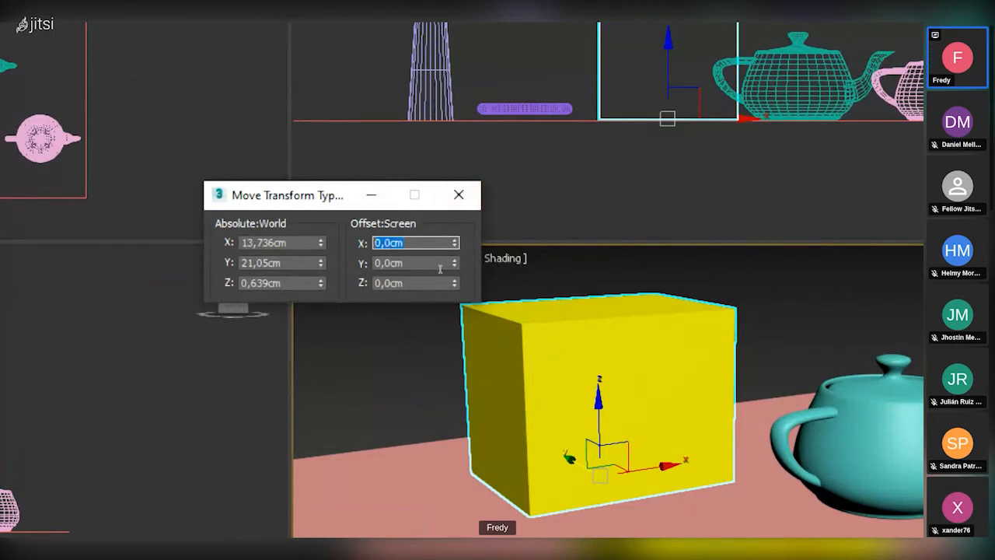
{"action": "type", "text": "10"}
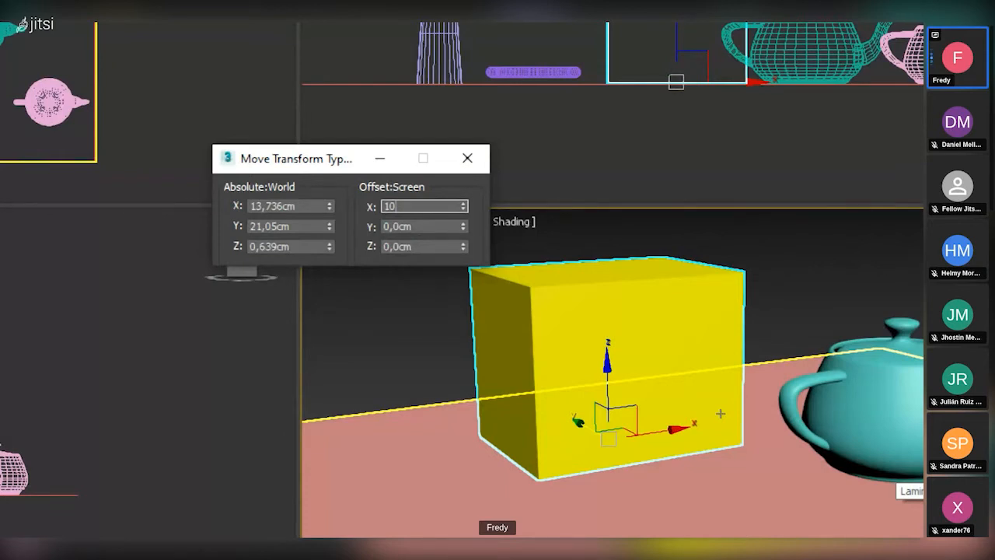
{"action": "key", "text": "Return"}
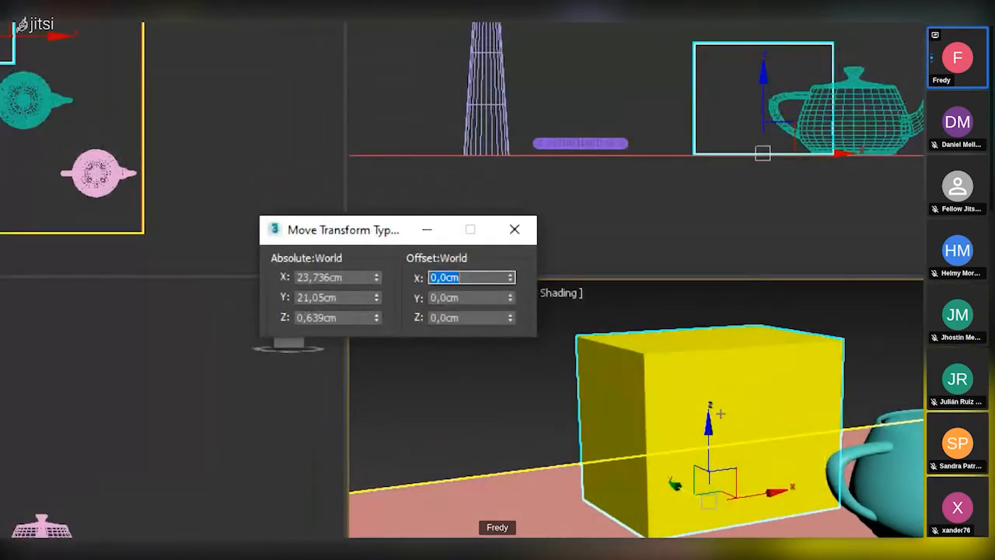
- Compare the absolute X, Y and Z fields with the offset fields for the yellow box in the Move Transform Type-In
{"action": "double_click", "coordinate": [334, 276]}
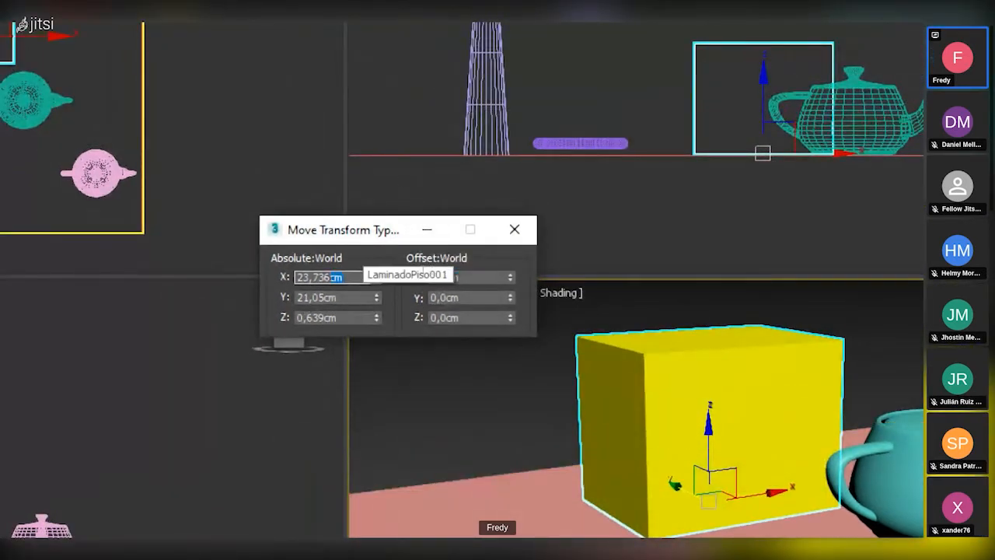
{"action": "left_click_drag", "start_coordinate": [342, 277], "coordinate": [297, 277]}
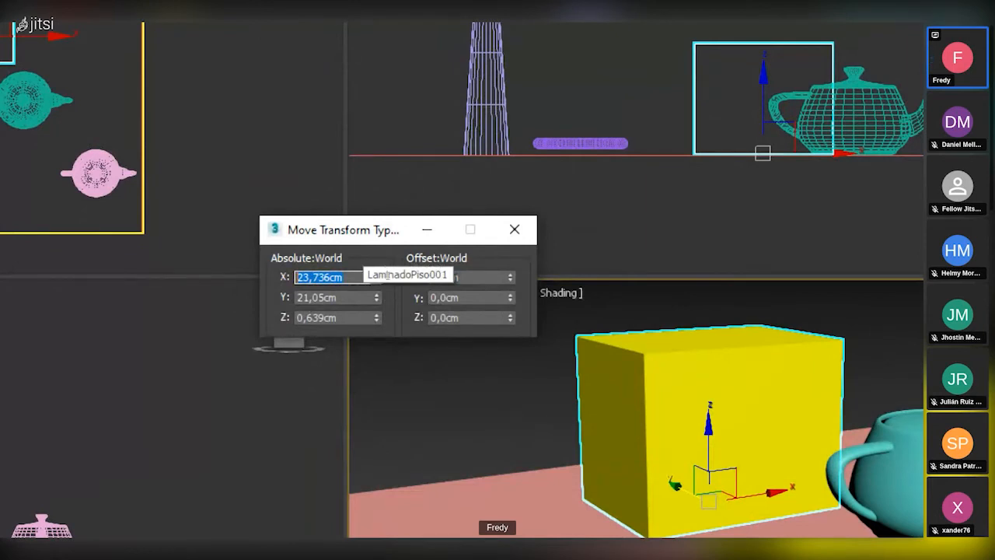
{"action": "left_click", "coordinate": [494, 274]}
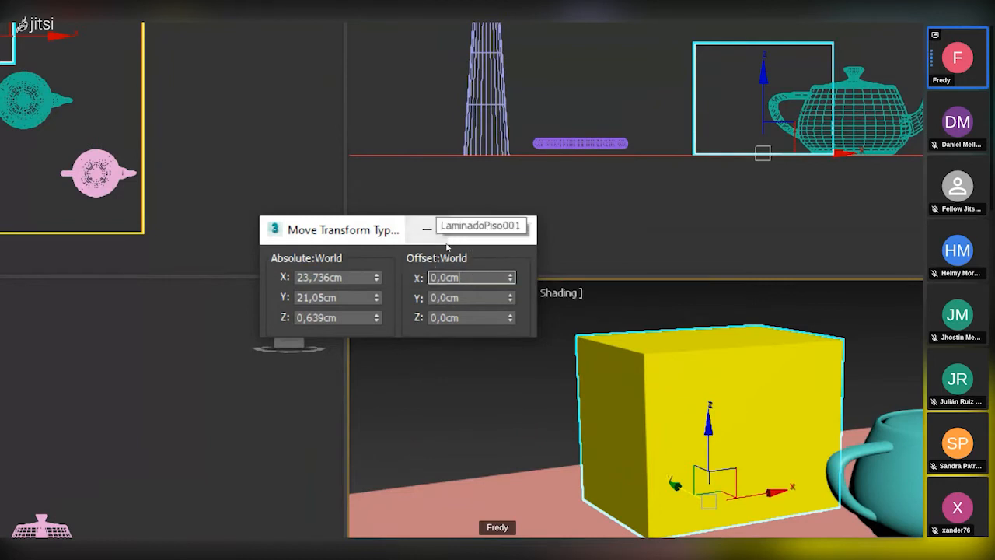
{"action": "left_click_drag", "start_coordinate": [404, 227], "coordinate": [297, 208]}
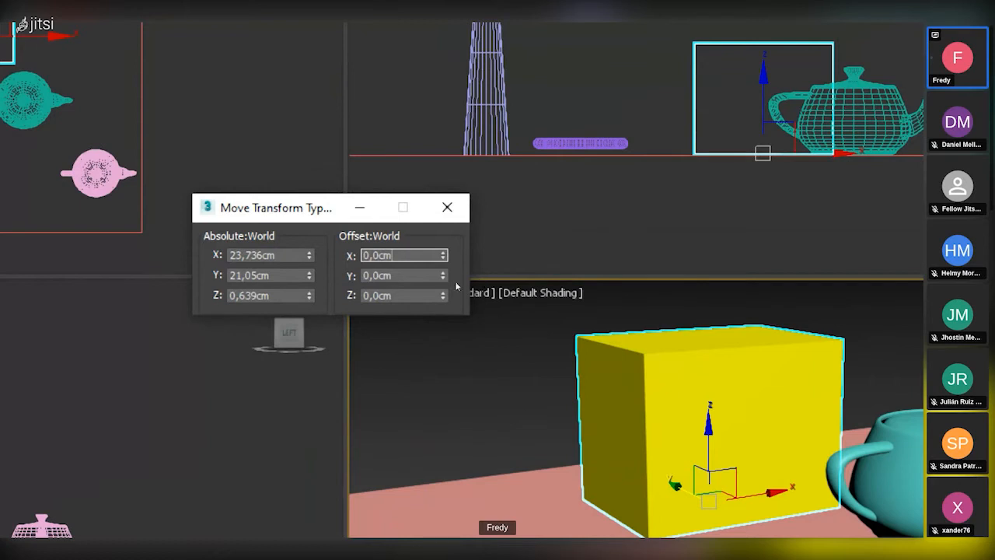
{"action": "left_click_drag", "start_coordinate": [229, 255], "coordinate": [342, 254]}
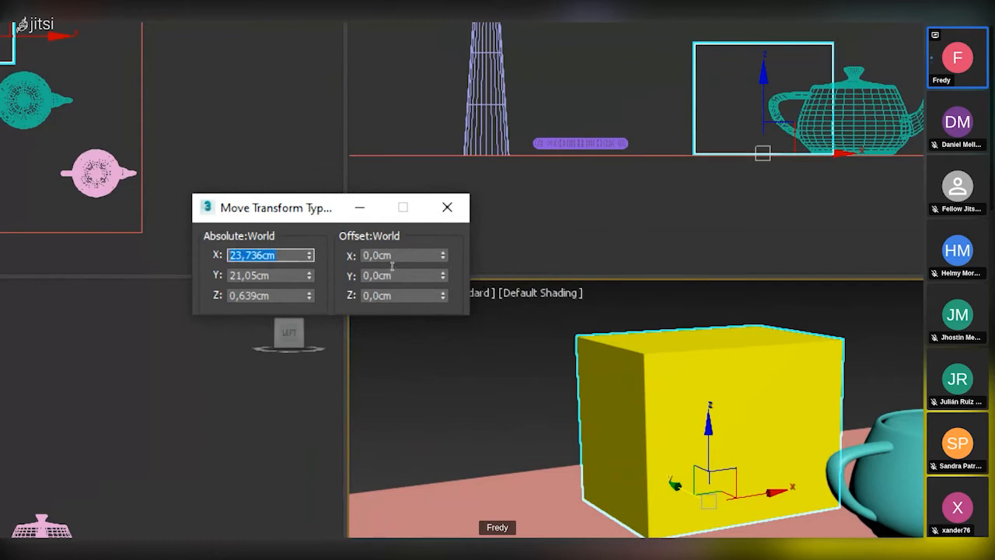
{"action": "key", "text": "Tab"}
{"action": "key", "text": "Tab"}
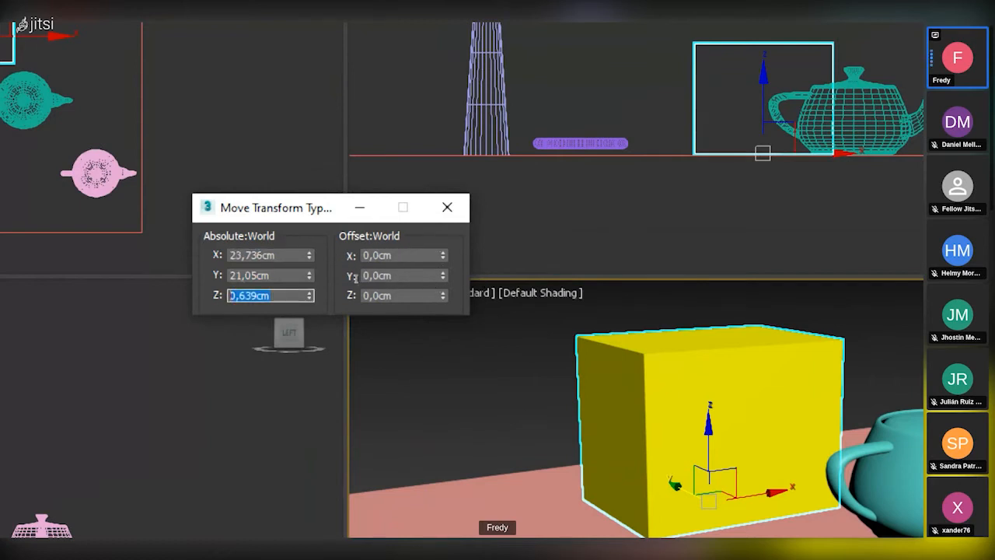
{"action": "key", "text": "shift+Tab"}
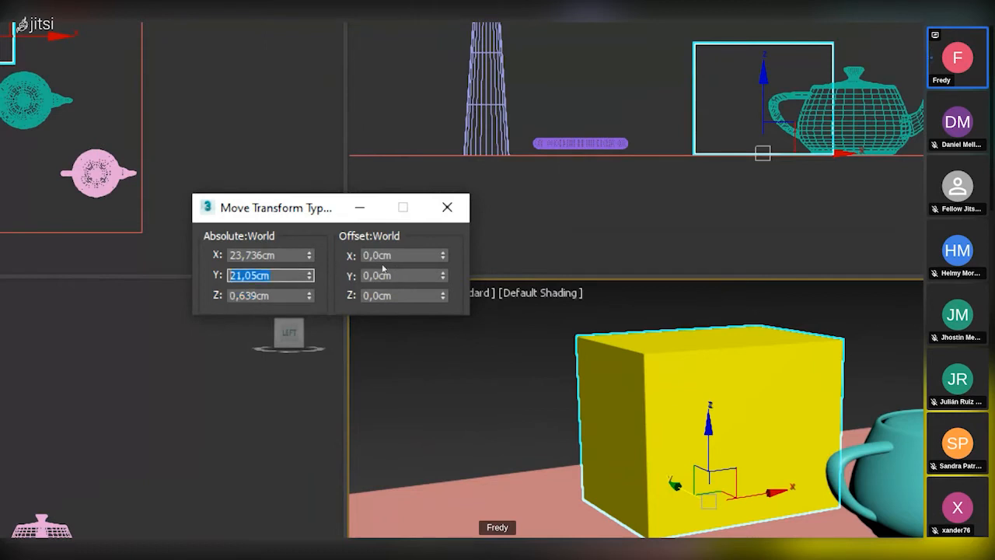
{"action": "key", "text": "shift+Tab"}
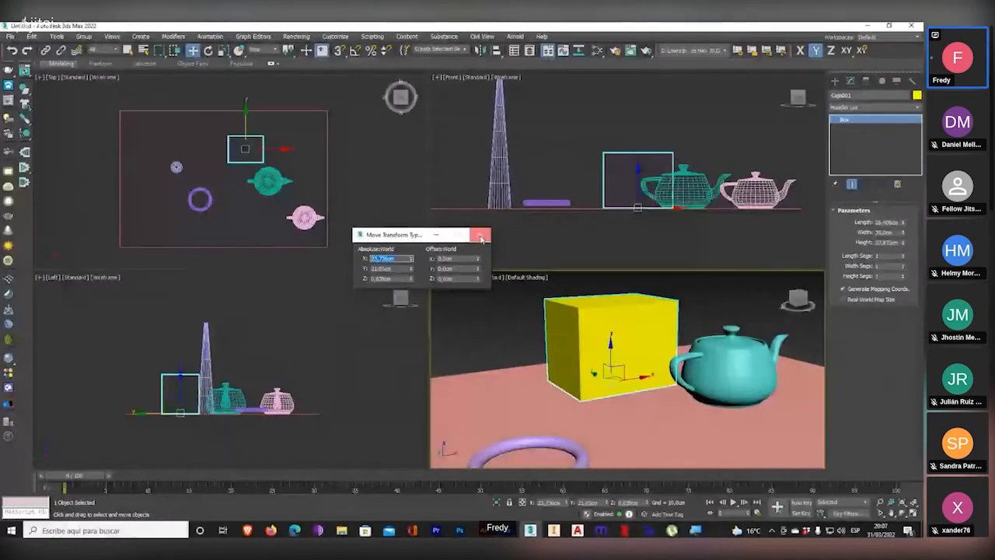
- Clone the yellow box as one instance along X and bring the copy flush against the original in the Top view
{"action": "middle_click_drag", "start_coordinate": [268, 158], "coordinate": [234, 156]}
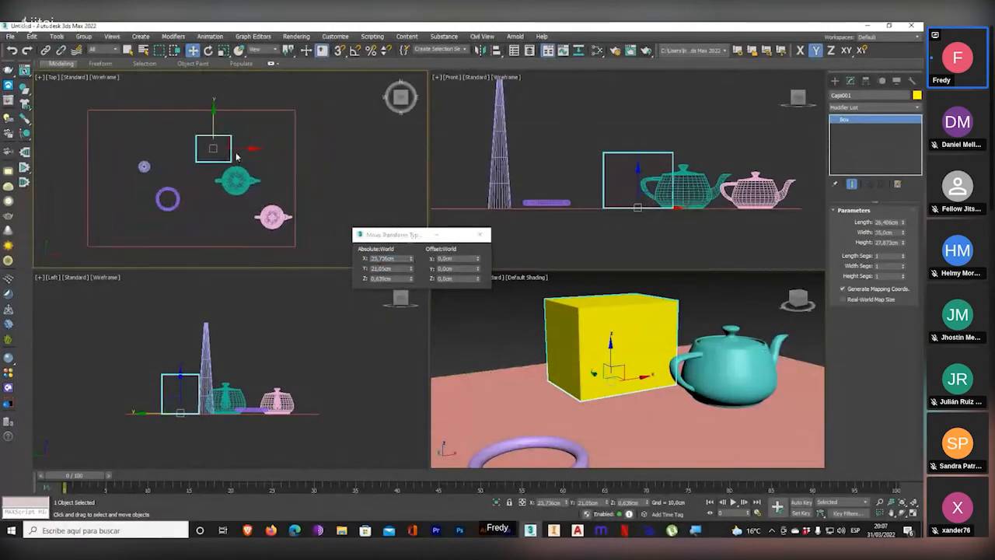
{"action": "left_click_drag", "start_coordinate": [238, 149], "coordinate": [274, 149], "text": "shift"}
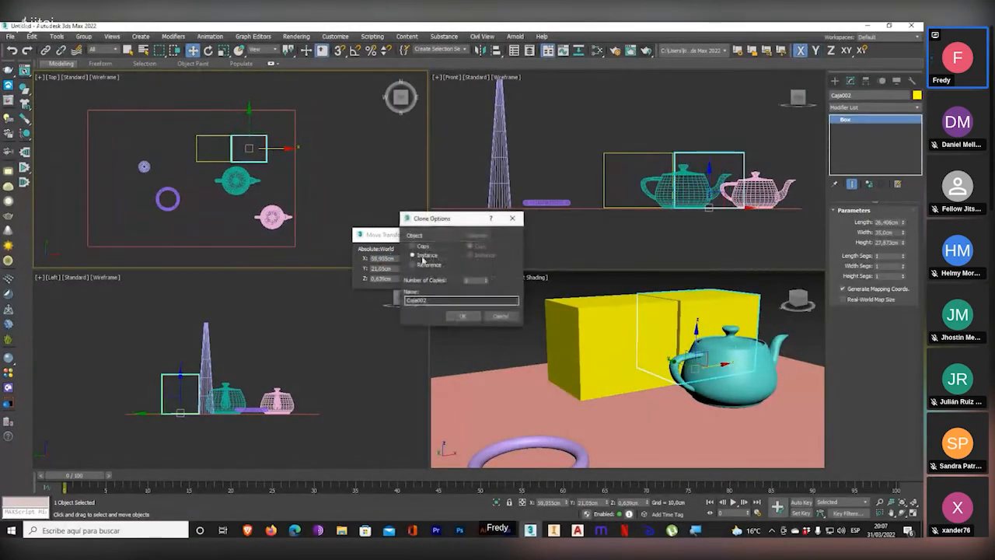
{"action": "left_click", "coordinate": [459, 312]}
{"action": "scroll", "coordinate": [231, 145], "scroll_direction": "up", "scroll_amount": 5}
{"action": "scroll", "coordinate": [281, 221], "scroll_direction": "up", "scroll_amount": 8}
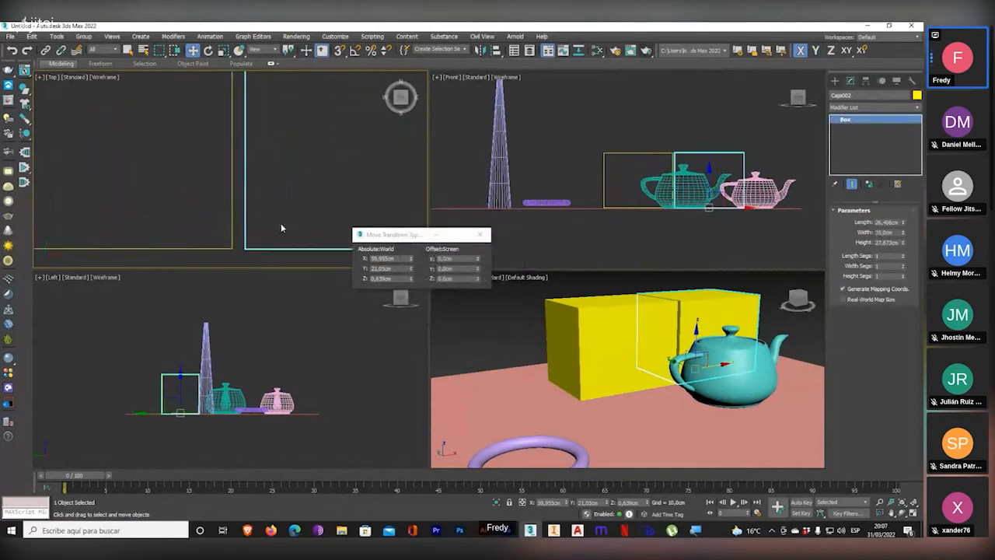
{"action": "left_click_drag", "start_coordinate": [281, 219], "coordinate": [230, 222]}
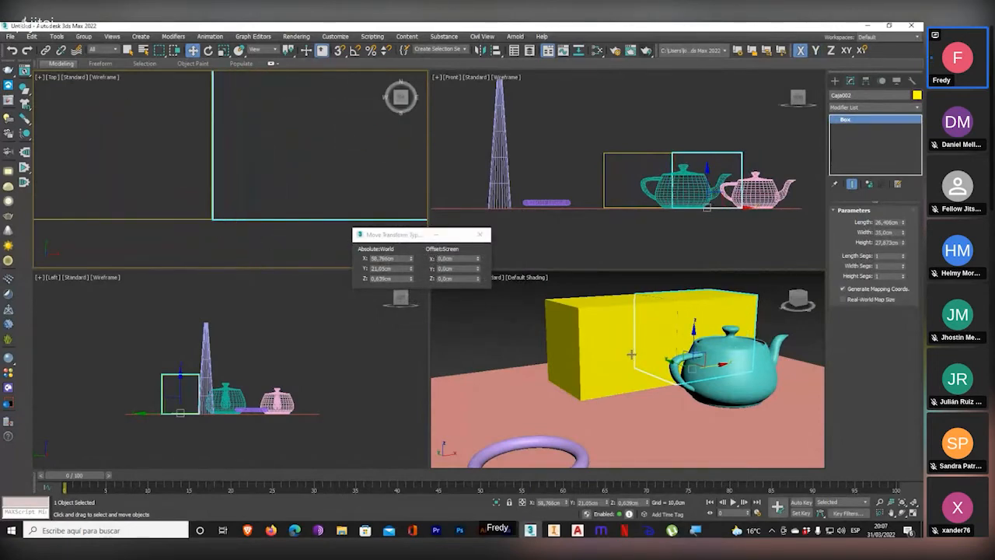
- Turn on Edged Faces in the Perspective viewport and get a close view of the seam between the two boxes
{"action": "mouse_move", "coordinate": [631, 355]}
{"action": "middle_mouse_down"}
{"action": "mouse_move", "coordinate": [560, 379]}
{"action": "mouse_move", "coordinate": [611, 410]}
{"action": "mouse_move", "coordinate": [560, 326]}
{"action": "middle_mouse_up"}
{"action": "scroll", "coordinate": [614, 382], "scroll_direction": "up", "scroll_amount": 3}
{"action": "left_click", "coordinate": [525, 276]}
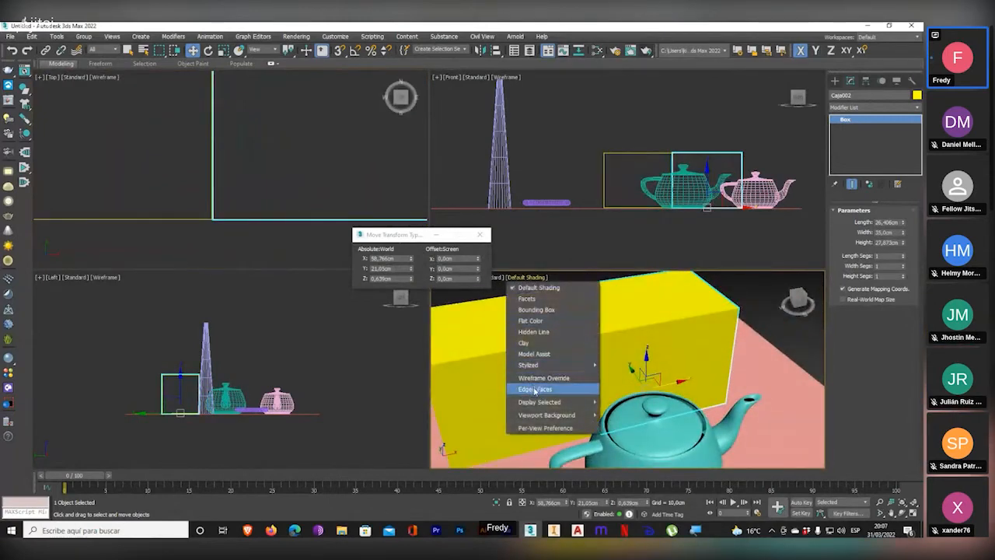
{"action": "left_click", "coordinate": [535, 389]}
{"action": "scroll", "coordinate": [597, 342], "scroll_direction": "up", "scroll_amount": 5}
{"action": "mouse_move", "coordinate": [601, 324]}
{"action": "middle_mouse_down"}
{"action": "mouse_move", "coordinate": [615, 363]}
{"action": "mouse_move", "coordinate": [606, 321]}
{"action": "middle_mouse_up"}
- Offset the copied box 2 cm along X with the Move Transform Type-In, then close the dialog
{"action": "left_click_drag", "start_coordinate": [408, 238], "coordinate": [391, 218]}
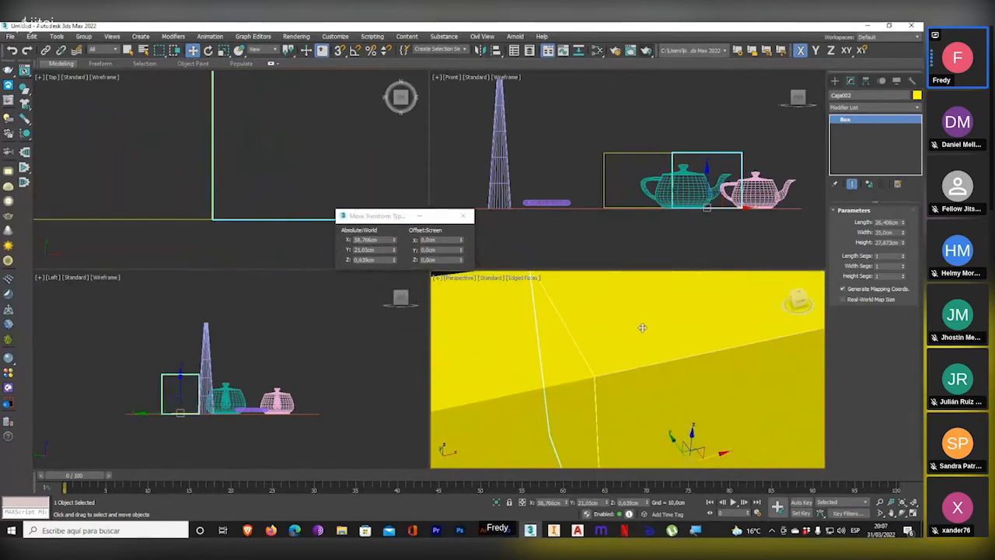
{"action": "left_click", "coordinate": [605, 371]}
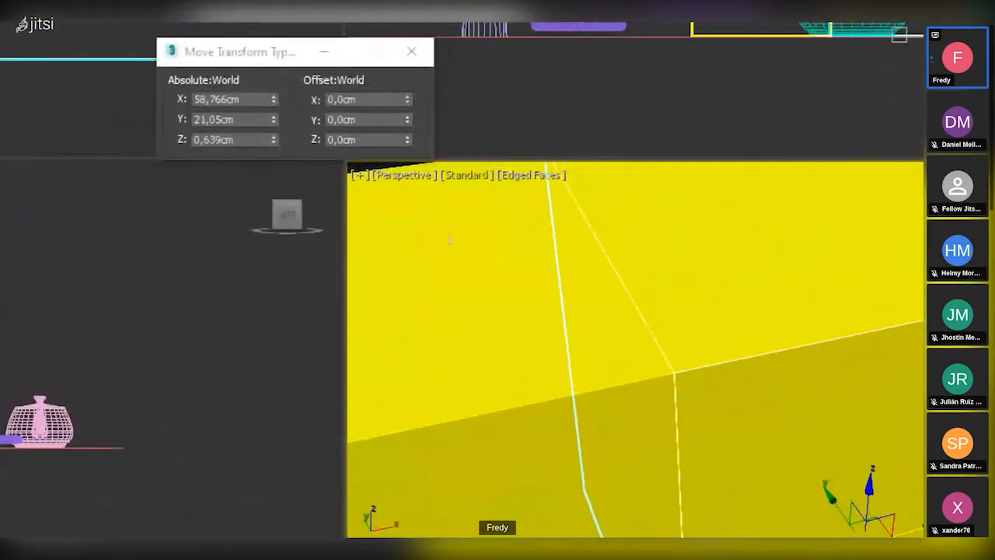
{"action": "key", "text": "F12"}
{"action": "type", "text": "2"}
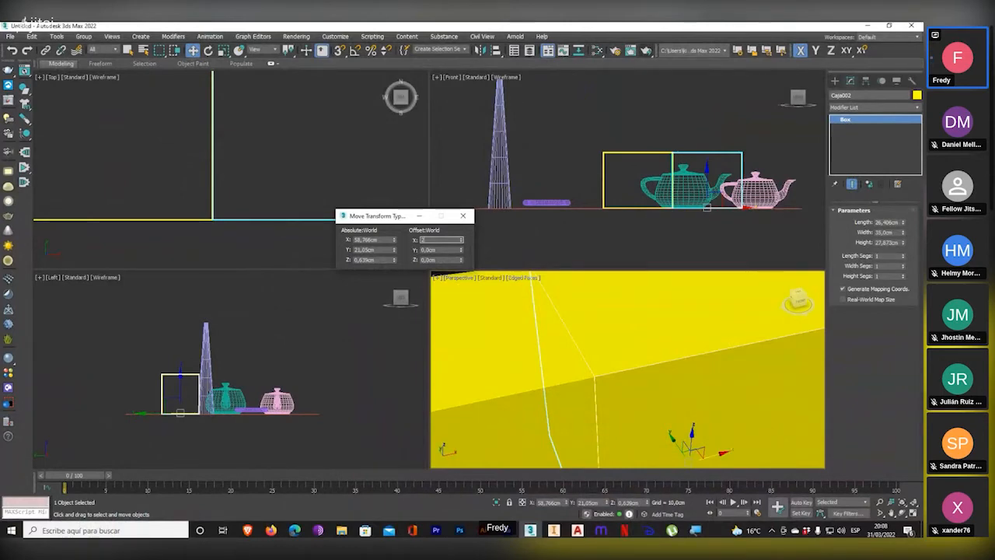
{"action": "scroll", "coordinate": [281, 184], "scroll_direction": "down", "scroll_amount": 2}
{"action": "scroll", "coordinate": [281, 184], "scroll_direction": "down", "scroll_amount": 2}
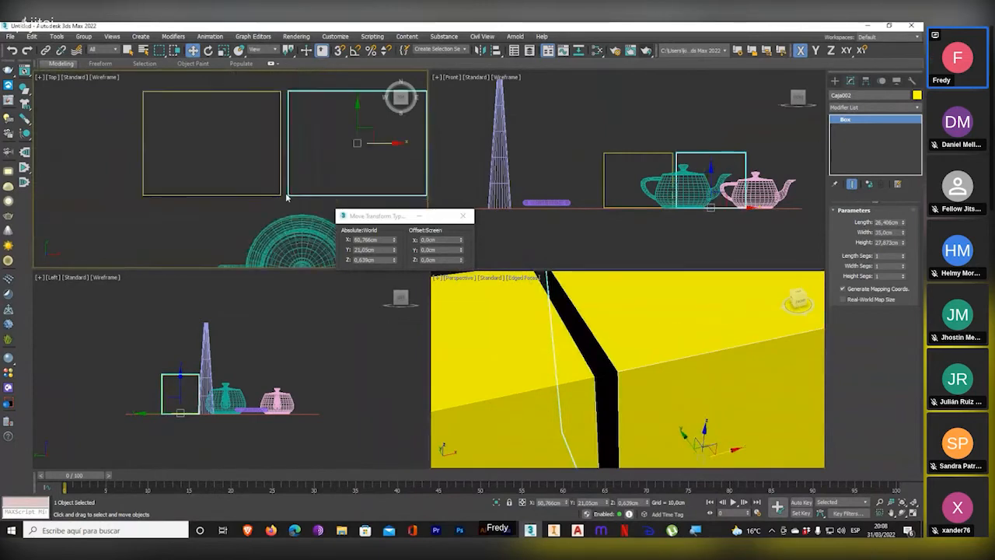
{"action": "left_click", "coordinate": [463, 215]}
- Nudge the copied box slightly along Y, to an absolute 21.285 cm, with the Move Transform Type-In, then close the dialog
{"action": "middle_click_drag", "start_coordinate": [649, 389], "coordinate": [620, 389], "text": "alt"}
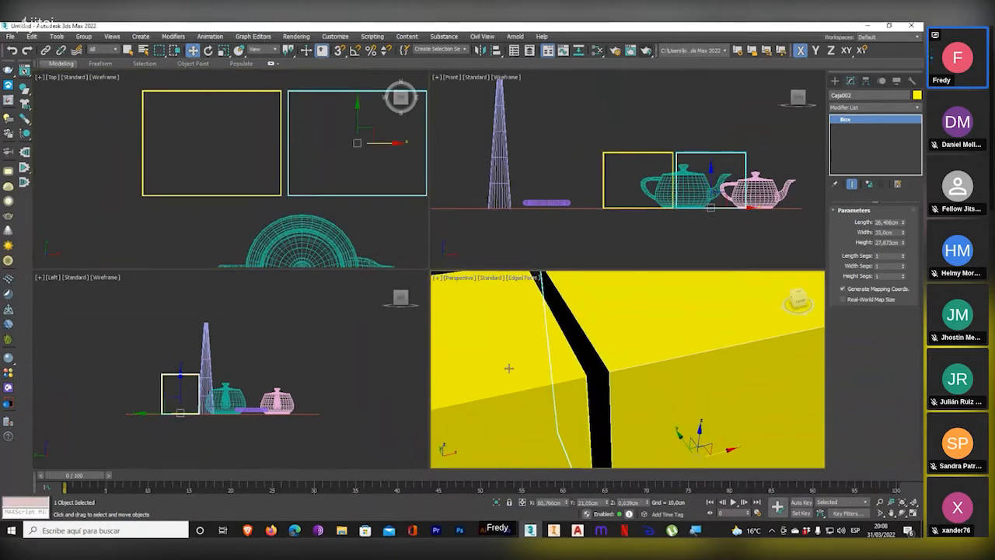
{"action": "middle_click_drag", "start_coordinate": [341, 228], "coordinate": [292, 222]}
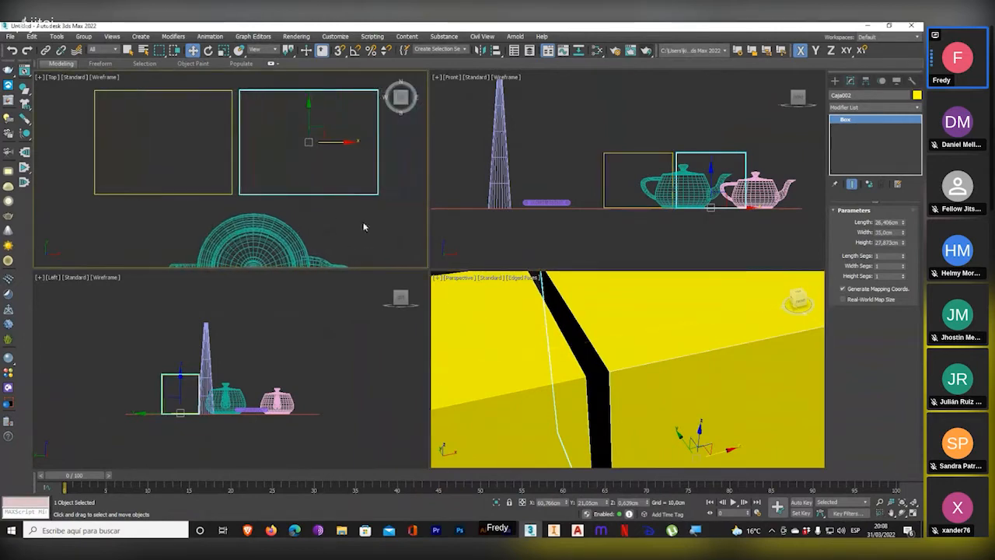
{"action": "right_click", "coordinate": [192, 49]}
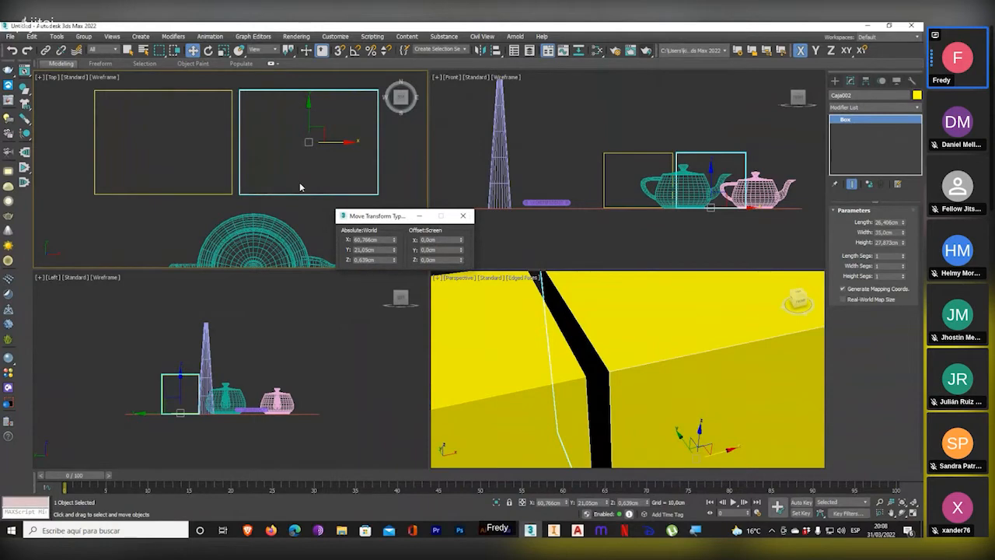
{"action": "middle_click_drag", "start_coordinate": [300, 188], "coordinate": [275, 197]}
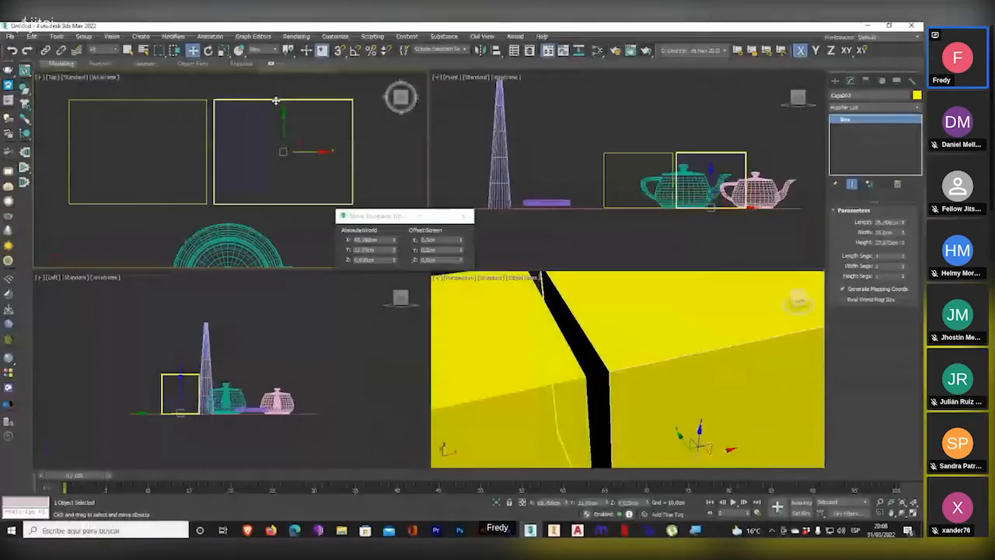
{"action": "left_click_drag", "start_coordinate": [404, 215], "coordinate": [281, 312]}
{"action": "scroll", "coordinate": [626, 348], "scroll_direction": "down", "scroll_amount": 5}
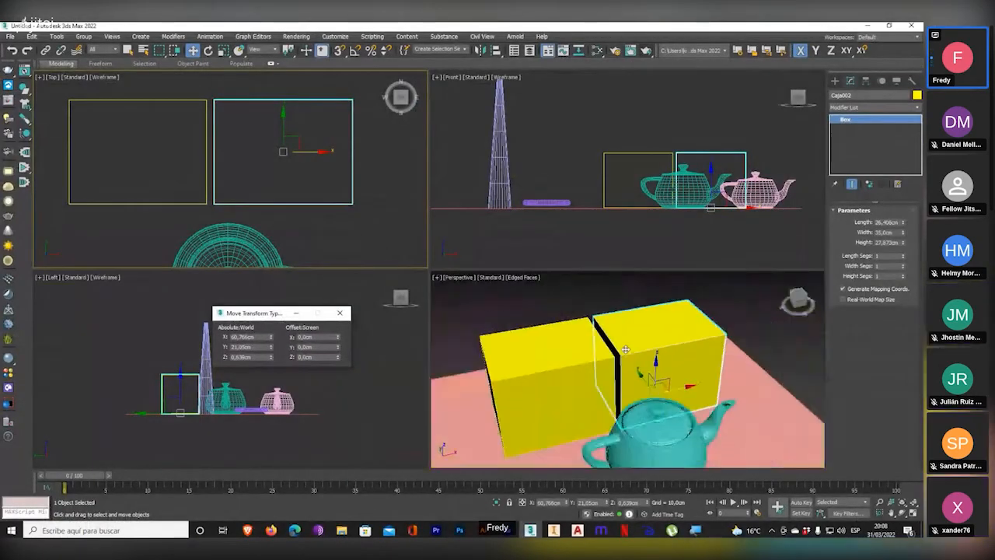
{"action": "scroll", "coordinate": [625, 330], "scroll_direction": "down", "scroll_amount": 3}
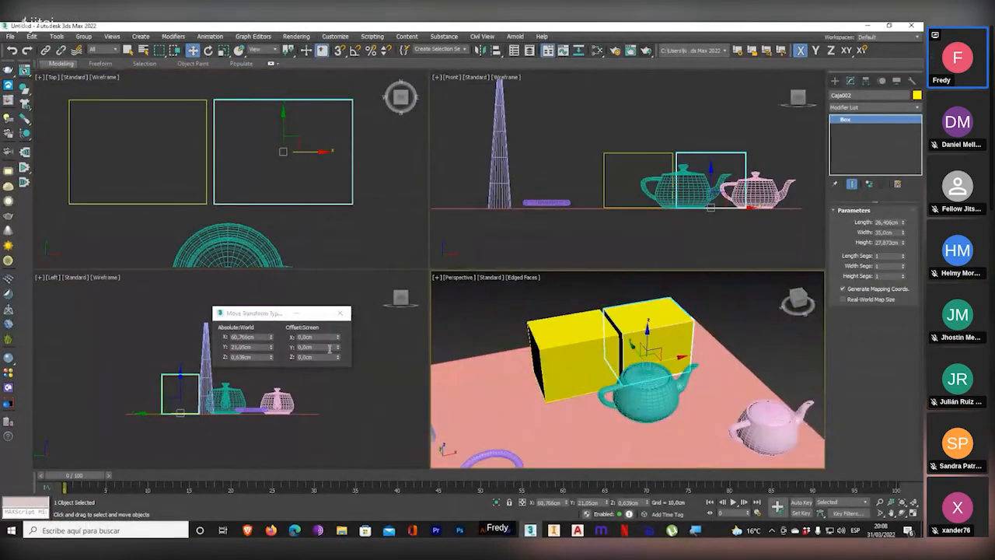
{"action": "left_click_drag", "start_coordinate": [338, 349], "coordinate": [376, 348]}
{"action": "middle_click_drag", "start_coordinate": [351, 364], "coordinate": [332, 366]}
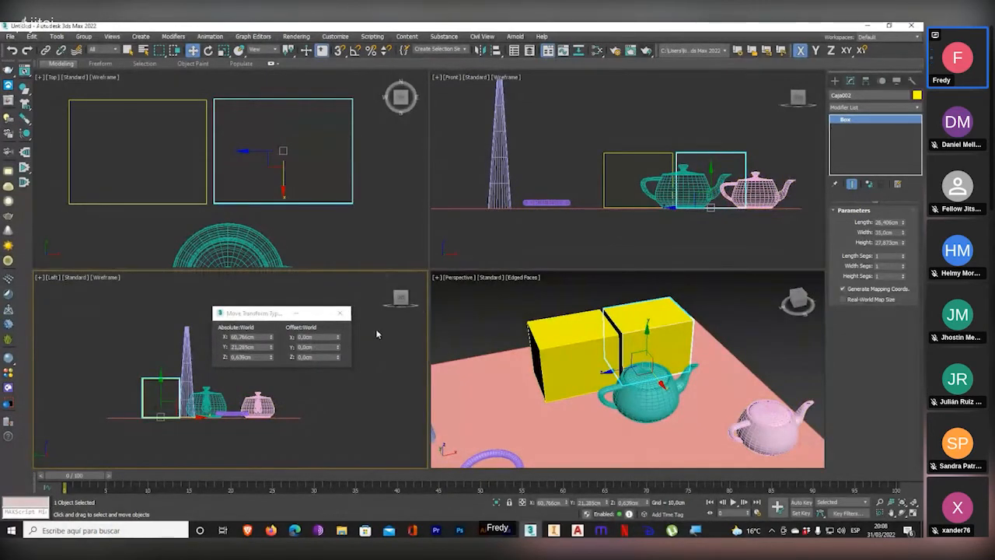
{"action": "mouse_move", "coordinate": [338, 346]}
{"action": "left_mouse_down"}
{"action": "mouse_move", "coordinate": [346, 277]}
{"action": "mouse_move", "coordinate": [345, 336]}
{"action": "left_mouse_up"}
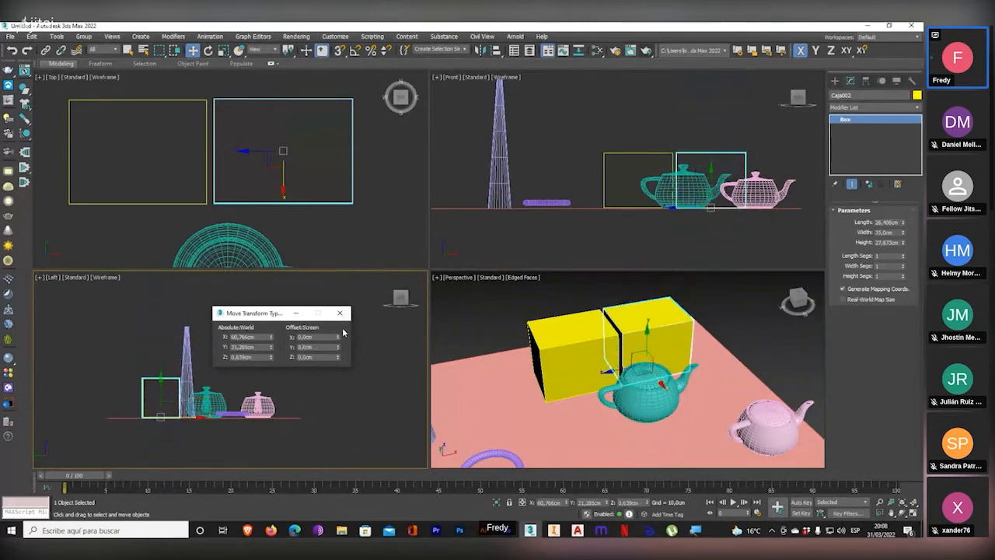
{"action": "left_click", "coordinate": [339, 312]}
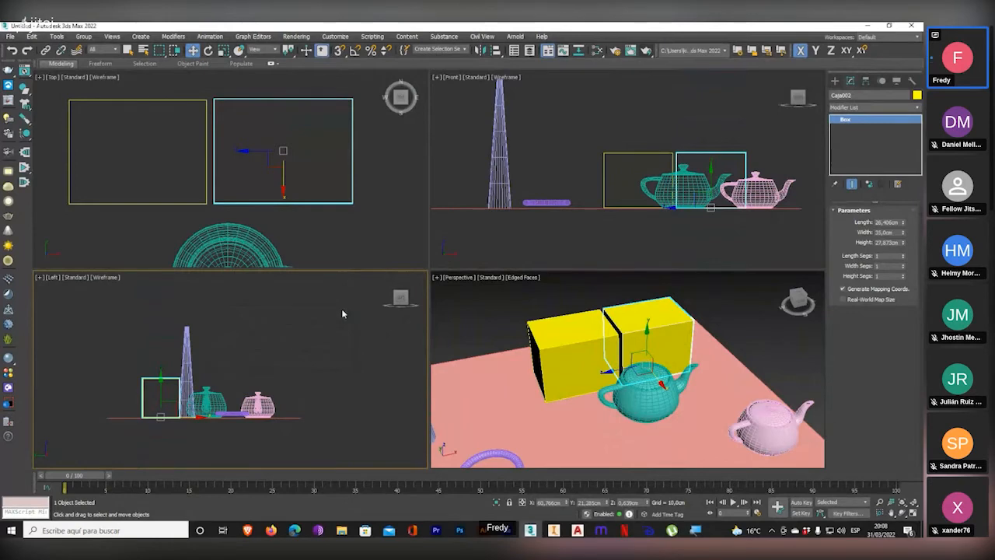
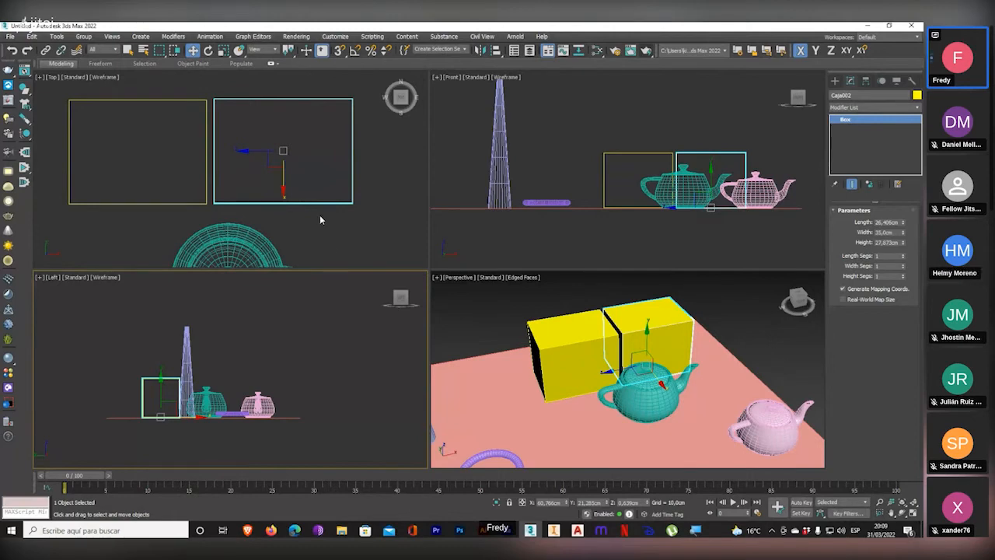
- Maximize the Perspective viewport and open the Move Transform Type-In for the copied box
{"action": "middle_click_drag", "start_coordinate": [308, 202], "coordinate": [303, 201]}
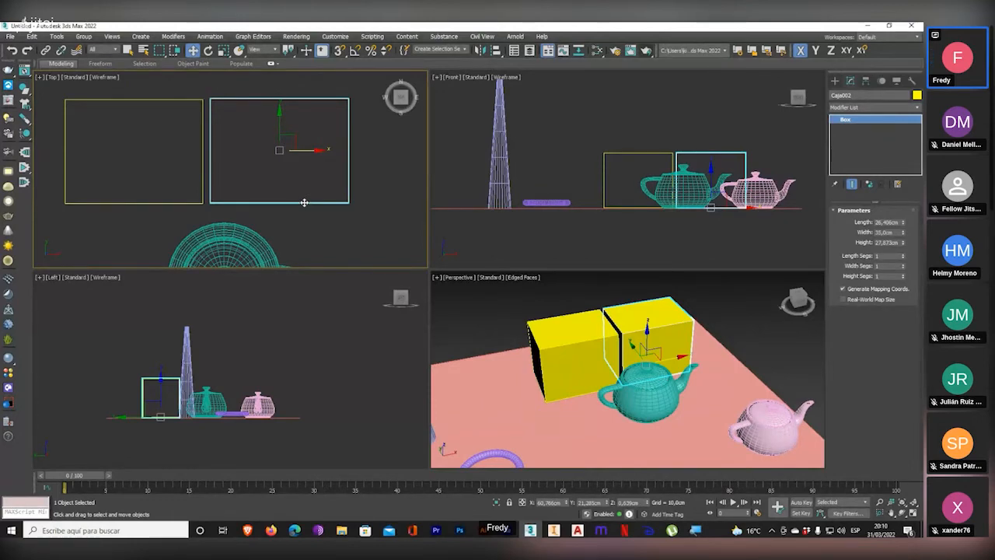
{"action": "middle_click_drag", "start_coordinate": [558, 332], "coordinate": [514, 314]}
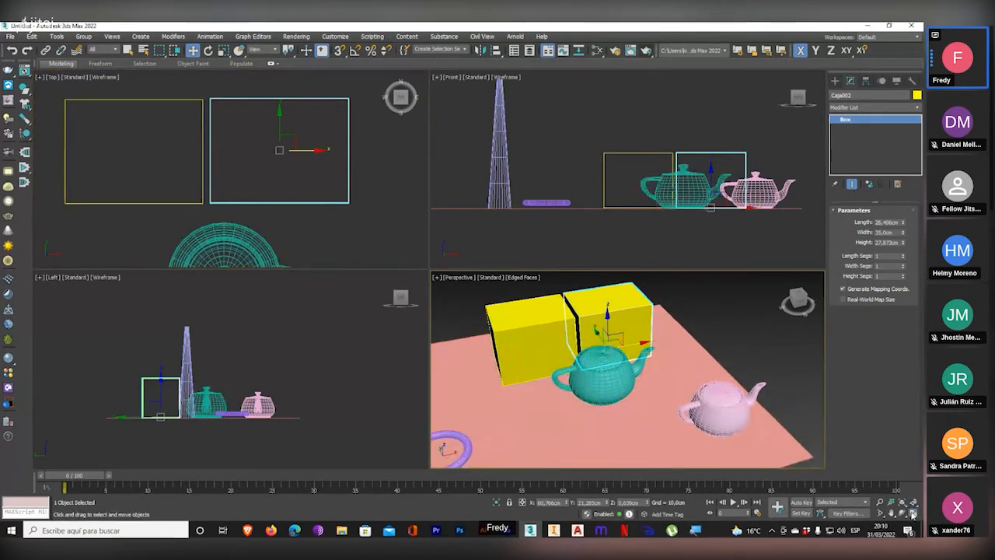
{"action": "left_click", "coordinate": [914, 513]}
{"action": "right_click", "coordinate": [193, 49]}
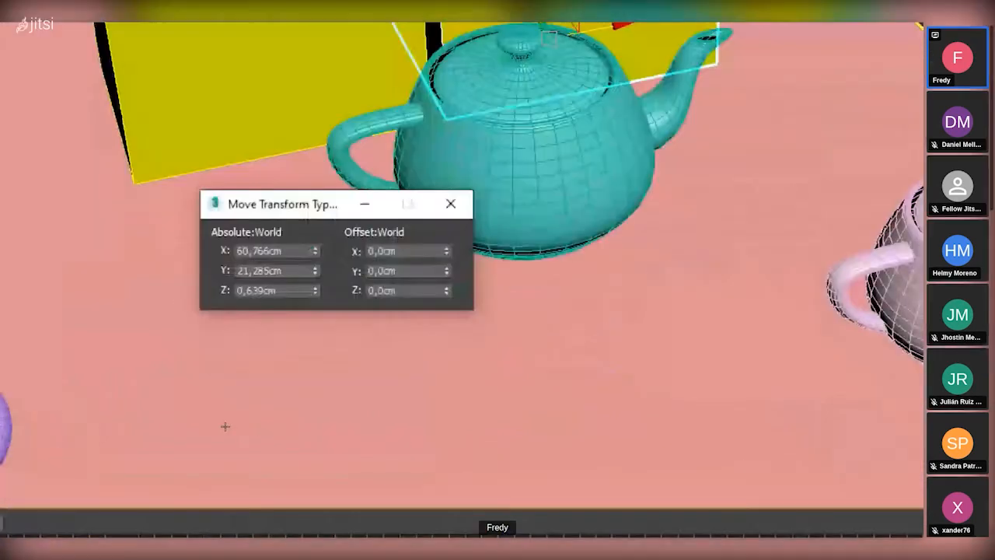
- Review the copied box's absolute world coordinates and its X and Y offset fields one by one
{"action": "key", "text": "Tab"}
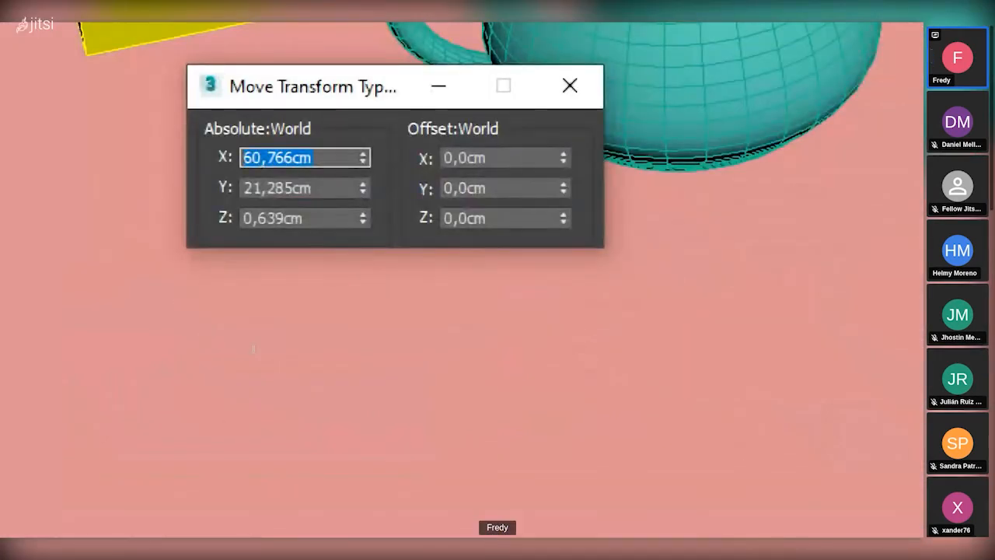
{"action": "key", "text": "Tab"}
{"action": "key", "text": "Tab"}
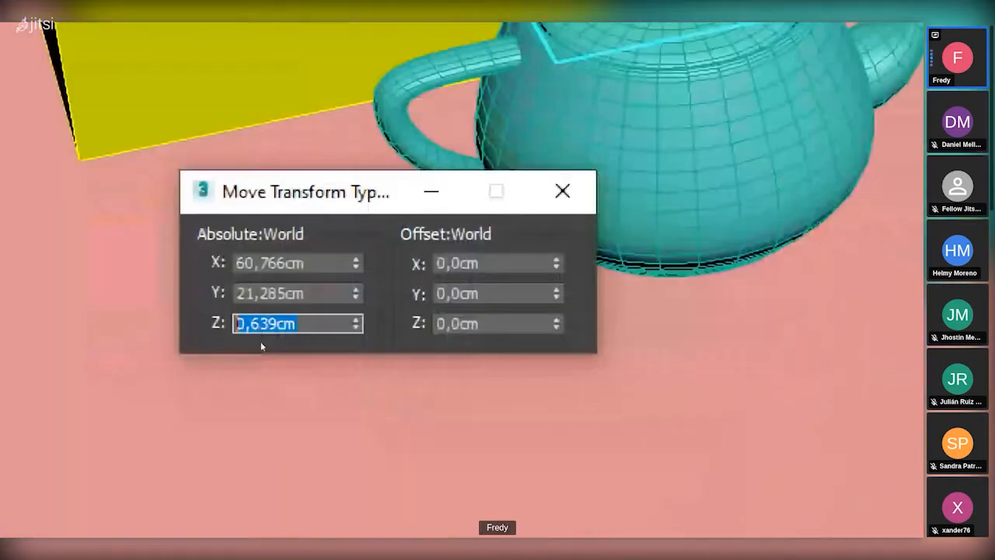
{"action": "key", "text": "Tab"}
{"action": "key", "text": "Tab"}
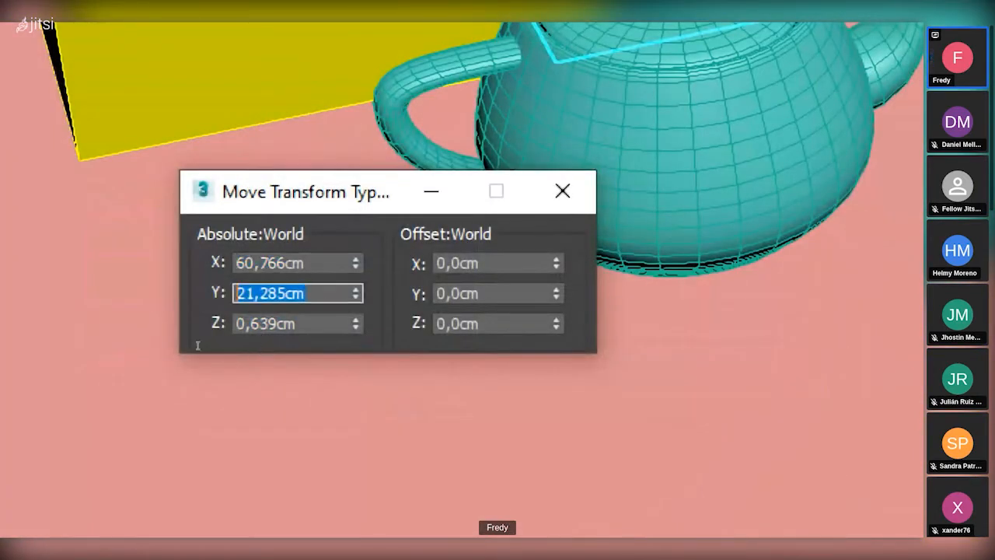
{"action": "key", "text": "Tab"}
{"action": "key", "text": "Tab"}
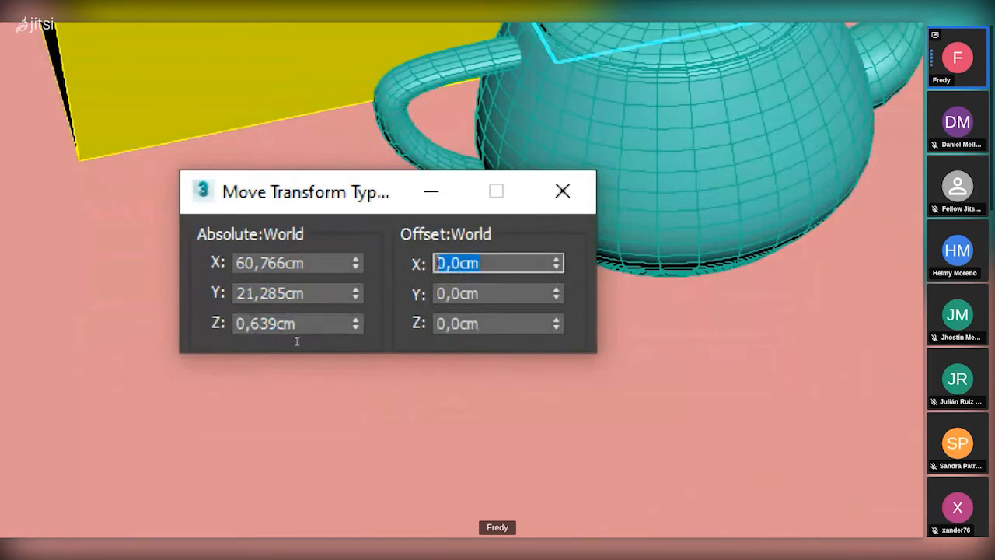
{"action": "key", "text": "Tab"}
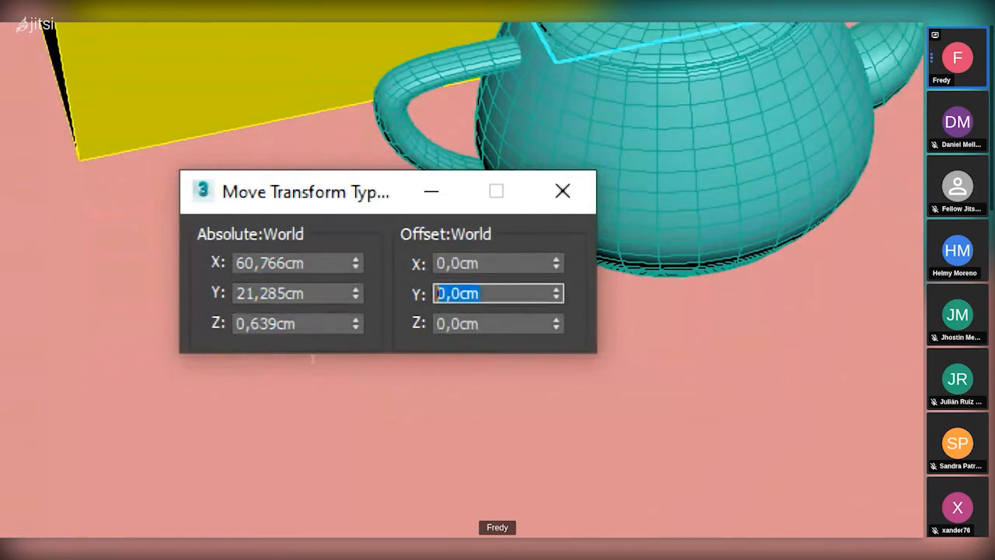
- Offset the copied box 30 cm along Z with the Move Transform Type-In, then close the dialog
{"action": "key", "text": "Tab"}
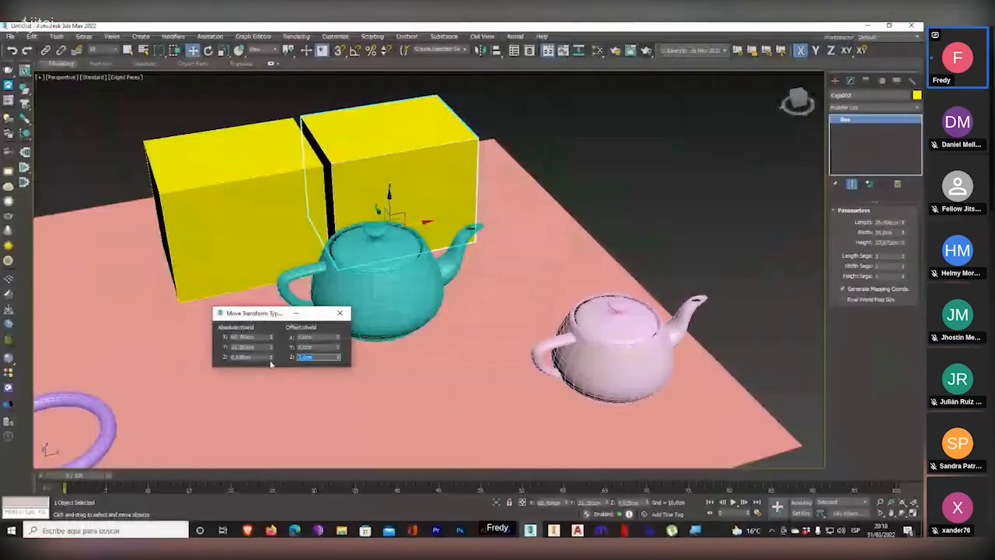
{"action": "left_click_drag", "start_coordinate": [264, 312], "coordinate": [164, 276]}
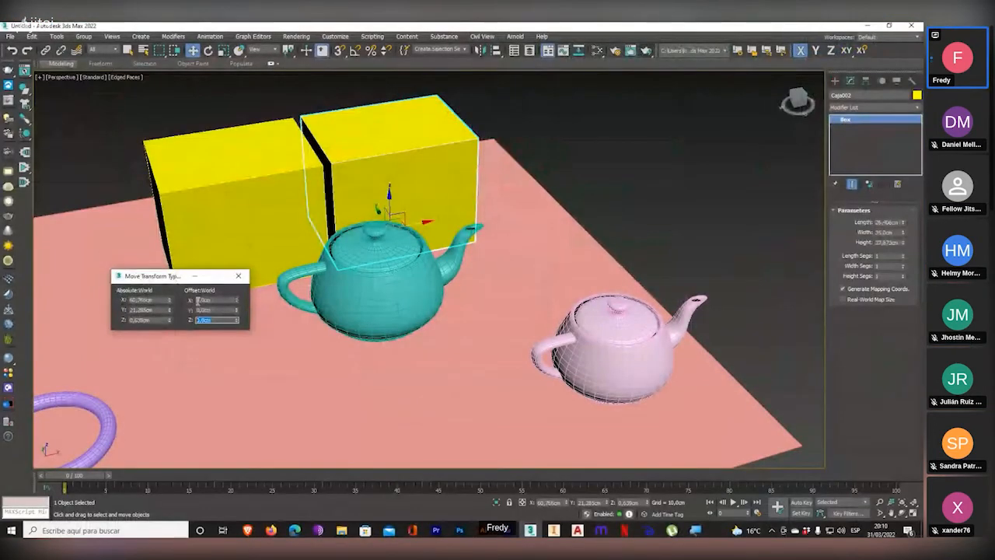
{"action": "middle_click_drag", "start_coordinate": [423, 359], "coordinate": [482, 318], "text": "alt"}
{"action": "scroll", "coordinate": [602, 325], "scroll_direction": "up", "scroll_amount": 3}
{"action": "scroll", "coordinate": [593, 334], "scroll_direction": "down", "scroll_amount": 3}
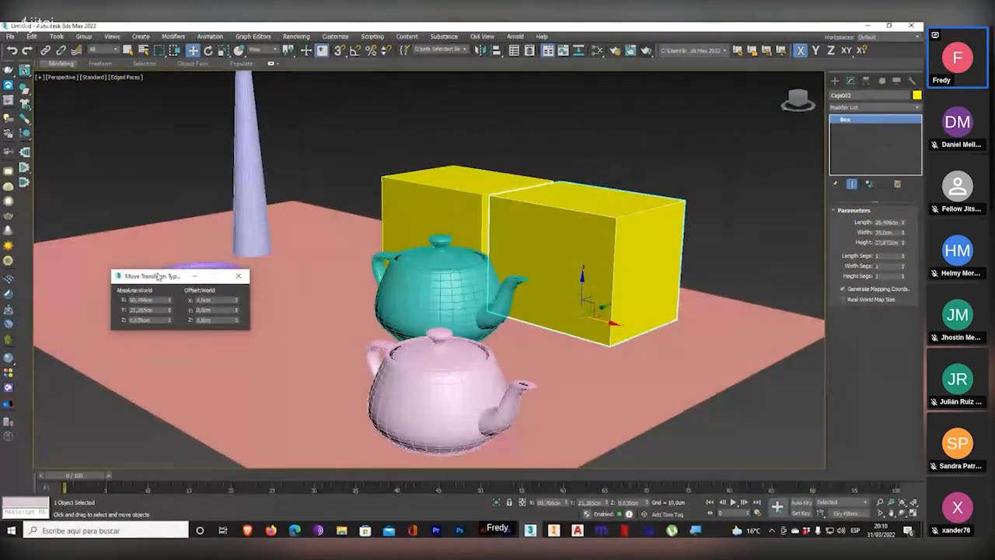
{"action": "left_click_drag", "start_coordinate": [158, 276], "coordinate": [276, 243]}
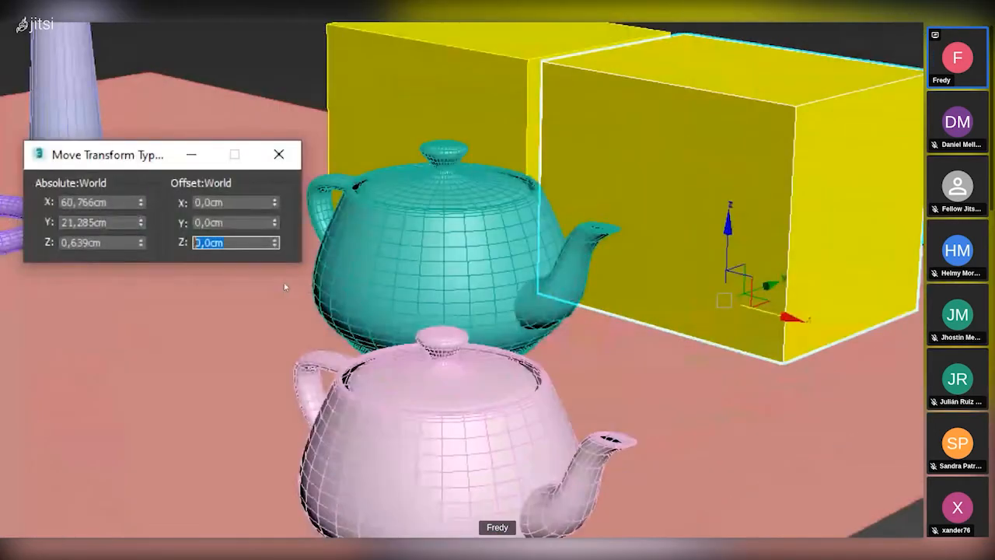
{"action": "type", "text": "30"}
{"action": "key", "text": "Return"}
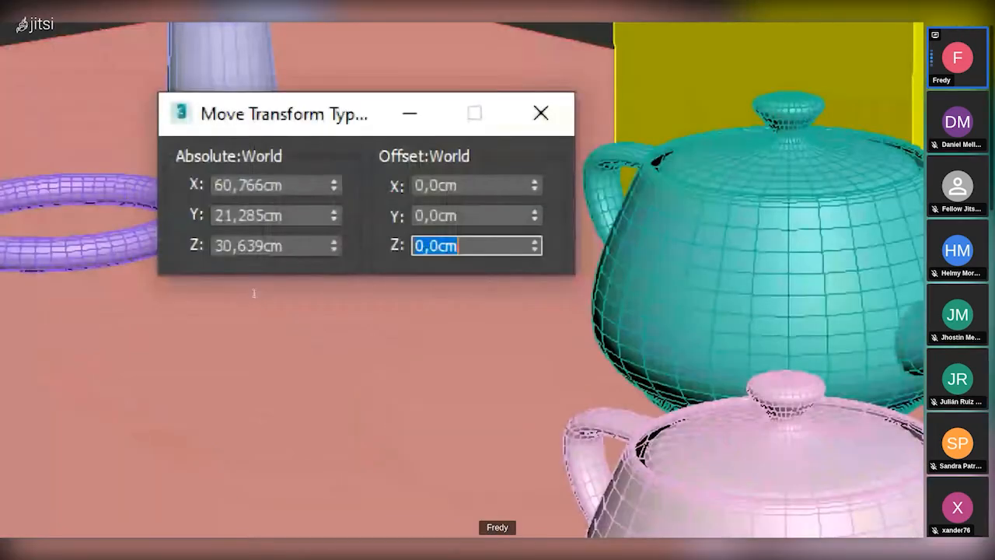
{"action": "left_click_drag", "start_coordinate": [286, 246], "coordinate": [218, 246]}
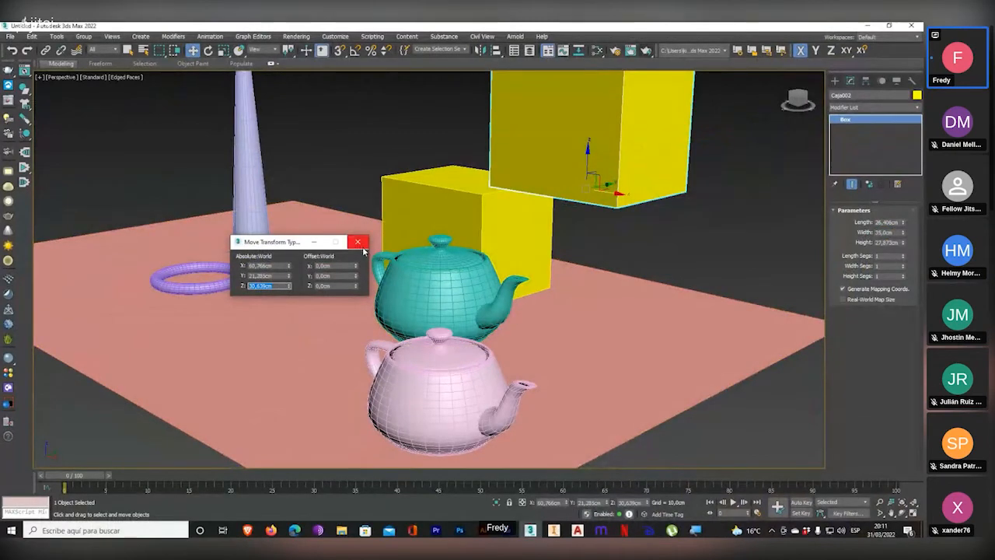
{"action": "left_click", "coordinate": [360, 244]}
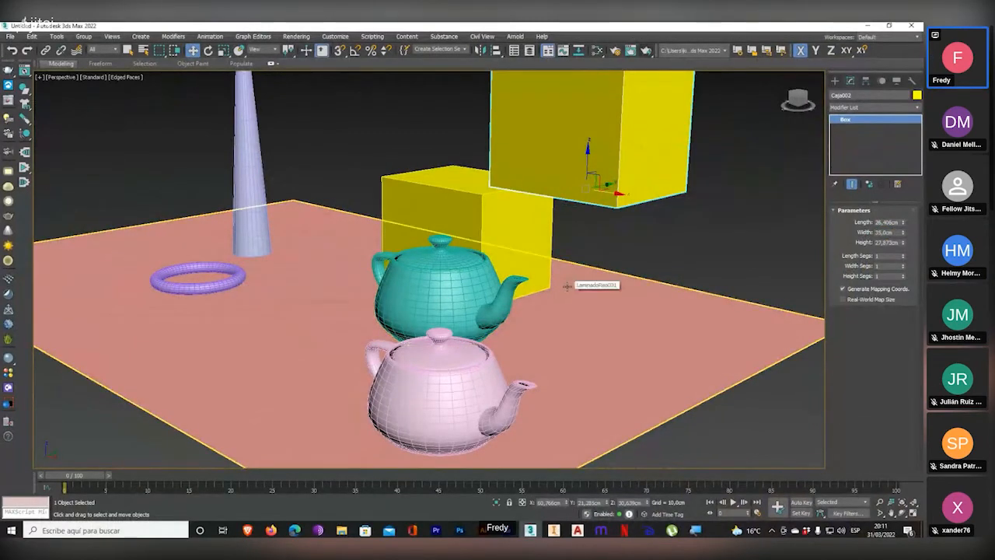
- Align the raised box to the lower box in X position only, matching its minimum to the target's maximum
{"action": "mouse_move", "coordinate": [521, 340]}
{"action": "middle_mouse_down", "text": "alt"}
{"action": "mouse_move", "coordinate": [527, 360]}
{"action": "mouse_move", "coordinate": [529, 333]}
{"action": "middle_mouse_up", "text": "alt"}
{"action": "scroll", "coordinate": [529, 334], "scroll_direction": "down", "scroll_amount": 3}
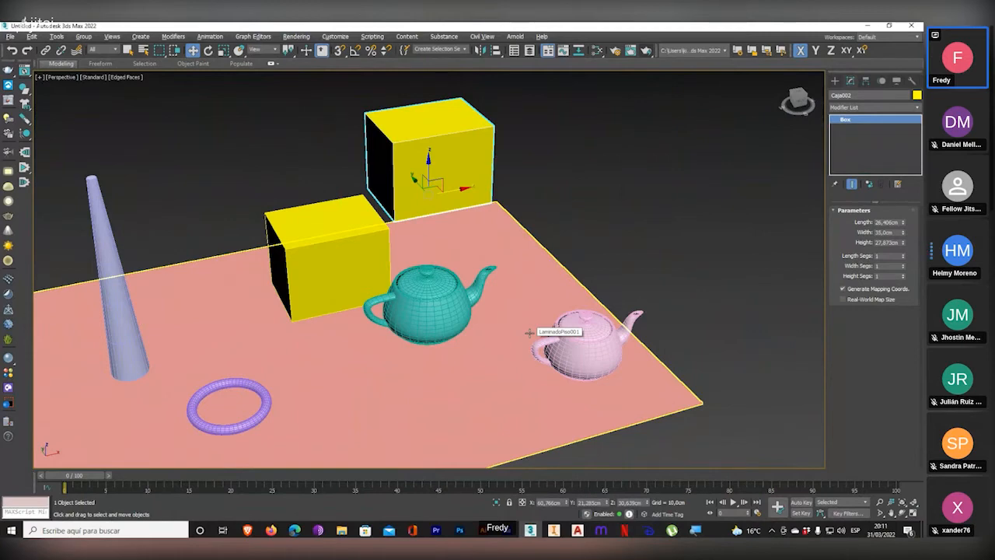
{"action": "middle_click_drag", "start_coordinate": [514, 310], "coordinate": [533, 319], "text": "alt"}
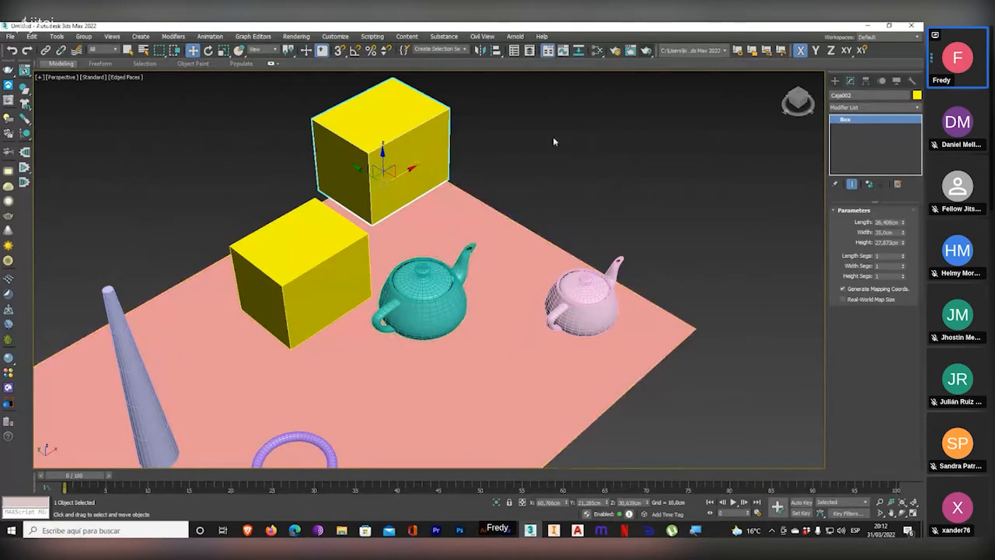
{"action": "left_click", "coordinate": [496, 51]}
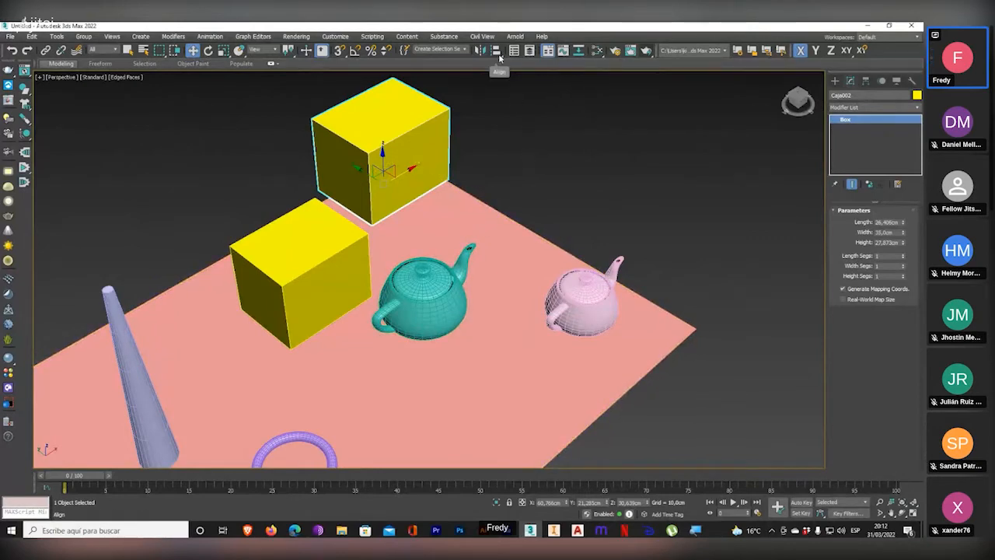
{"action": "left_click", "coordinate": [339, 232]}
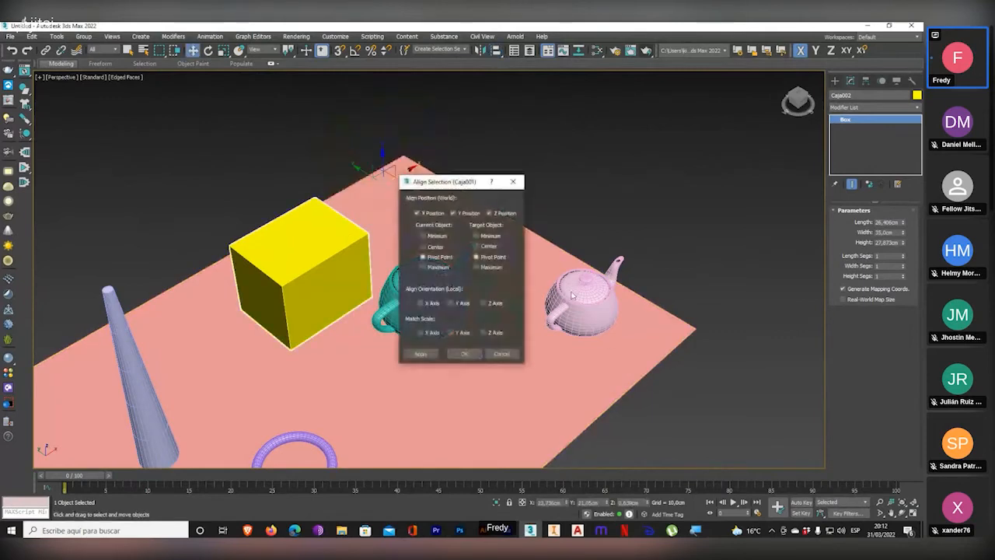
{"action": "left_click", "coordinate": [469, 213]}
{"action": "left_click", "coordinate": [490, 213]}
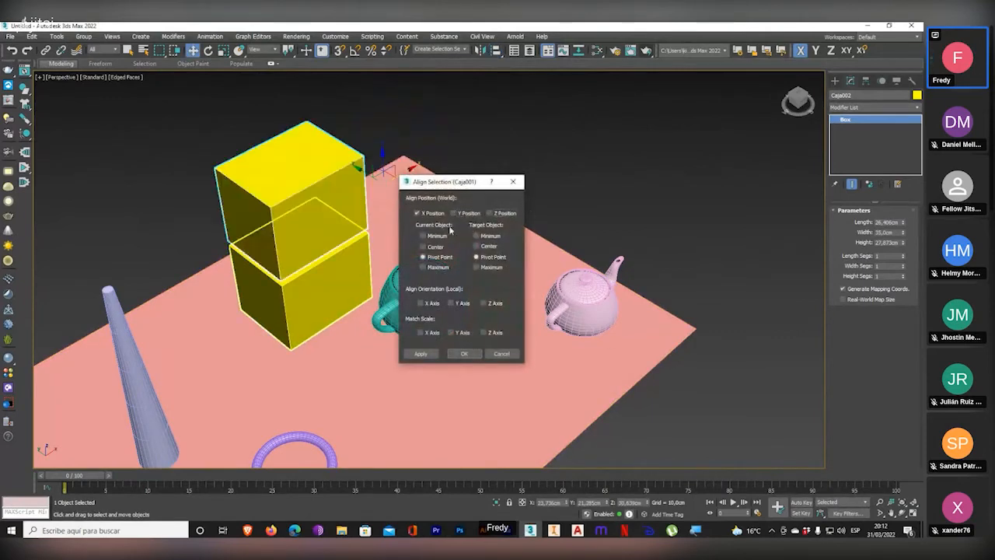
{"action": "left_click", "coordinate": [434, 237]}
{"action": "left_click", "coordinate": [489, 268]}
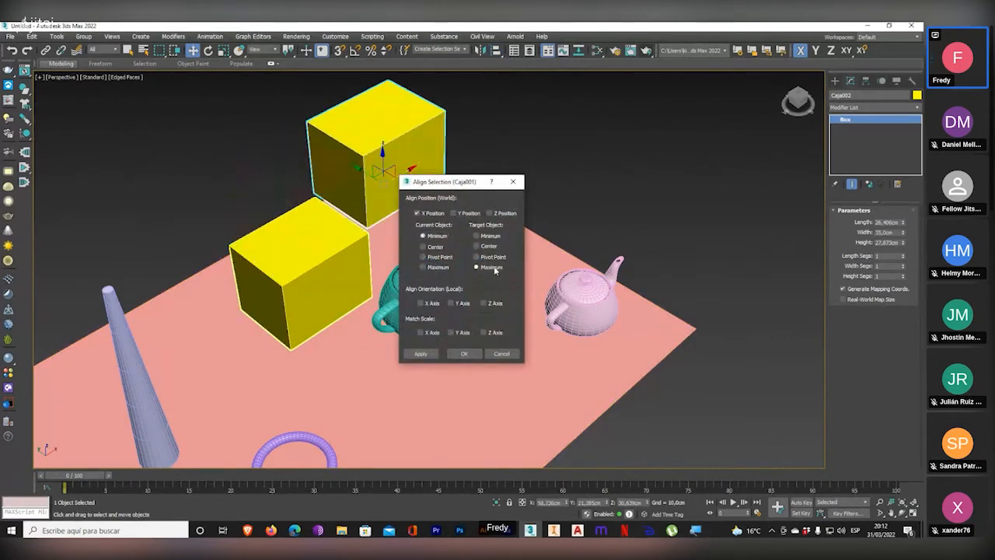
- Add Z Position to the box alignment with minimum to maximum, leaving Y Position off, and apply it
{"action": "left_click", "coordinate": [454, 213]}
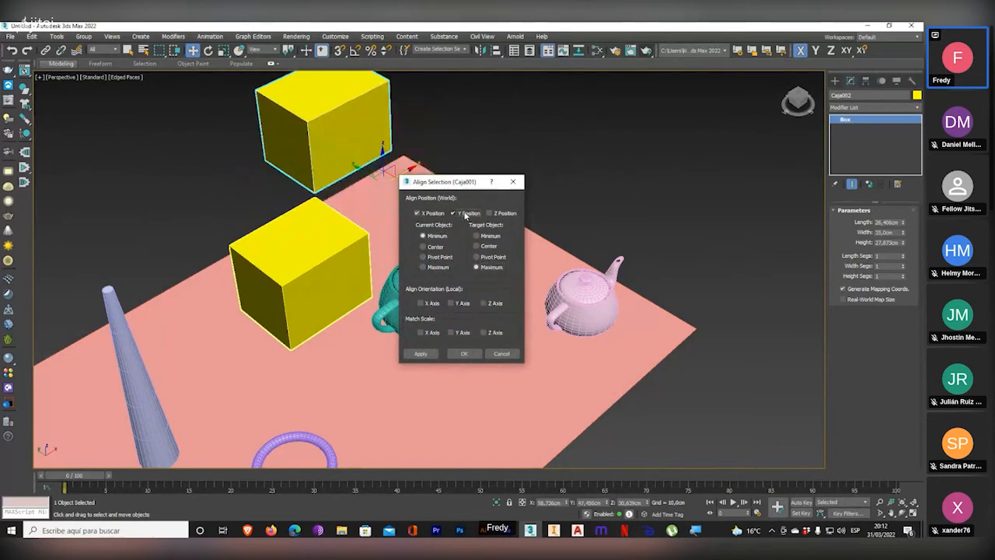
{"action": "left_click", "coordinate": [454, 213]}
{"action": "left_click", "coordinate": [489, 213]}
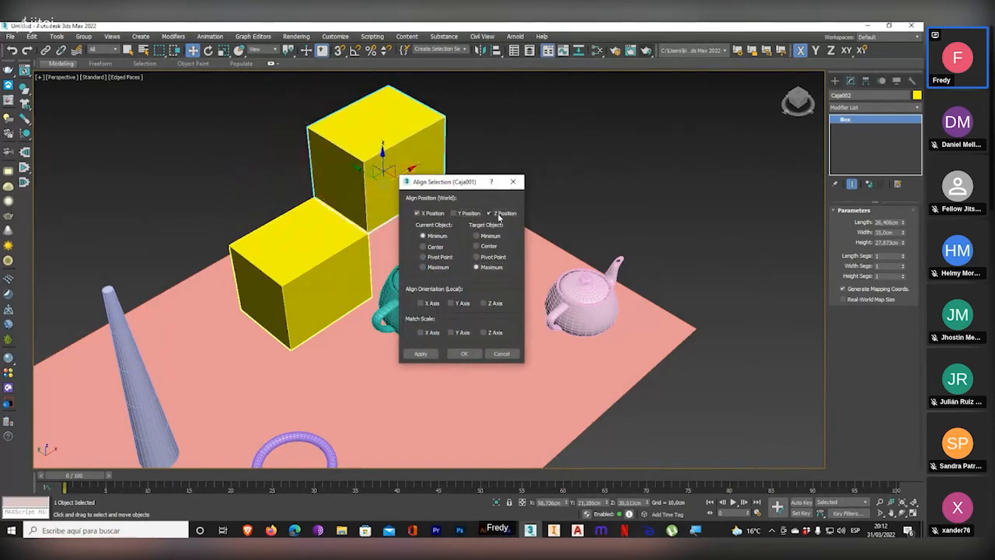
{"action": "left_click", "coordinate": [420, 354]}
{"action": "left_click", "coordinate": [467, 354]}
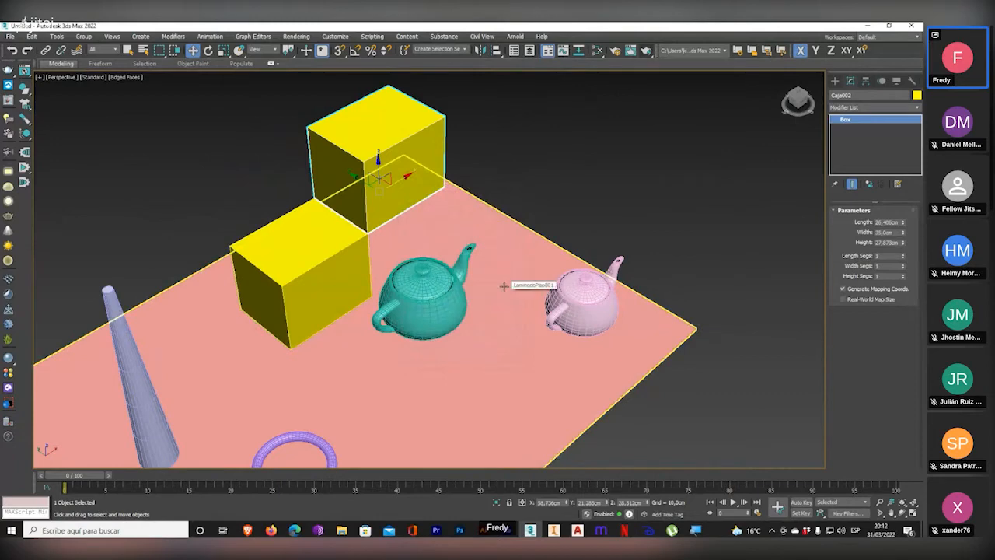
- Move the teal teapot freely in the XY plane to about X 29.7 cm, Y -35.7 cm, and check its Move Transform Type-In coordinates
{"action": "middle_click_drag", "start_coordinate": [460, 327], "coordinate": [446, 308], "text": "alt"}
{"action": "left_click", "coordinate": [448, 322]}
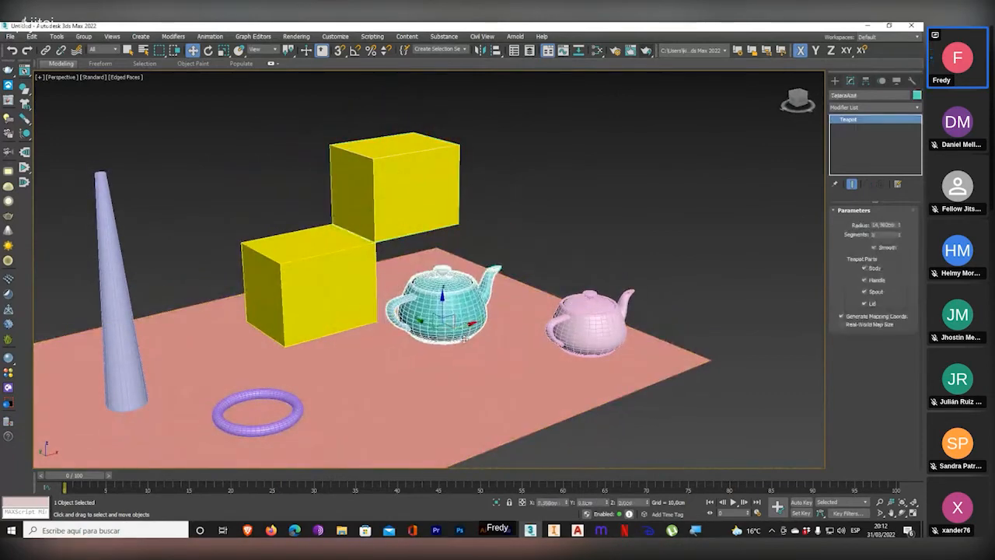
{"action": "left_click_drag", "start_coordinate": [428, 336], "coordinate": [431, 372]}
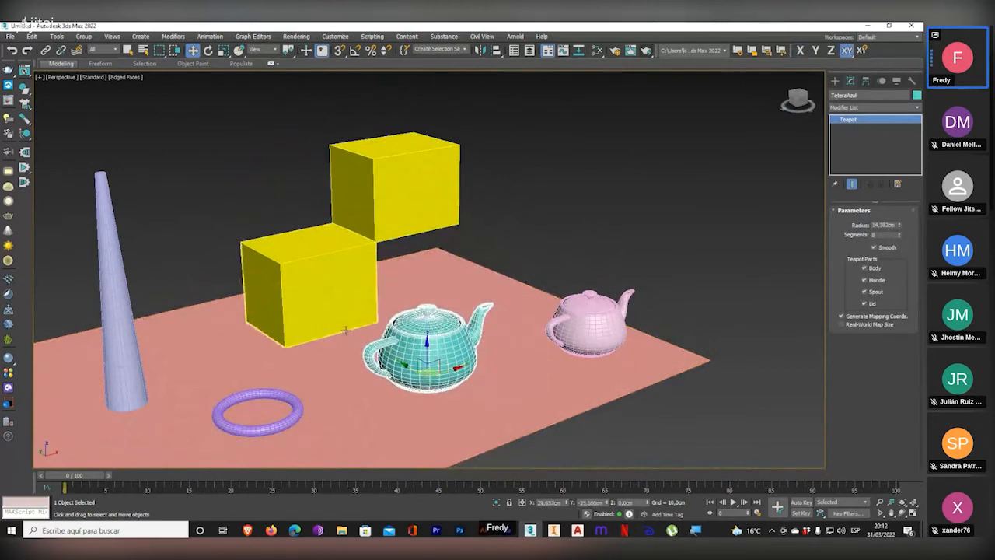
{"action": "right_click", "coordinate": [194, 50]}
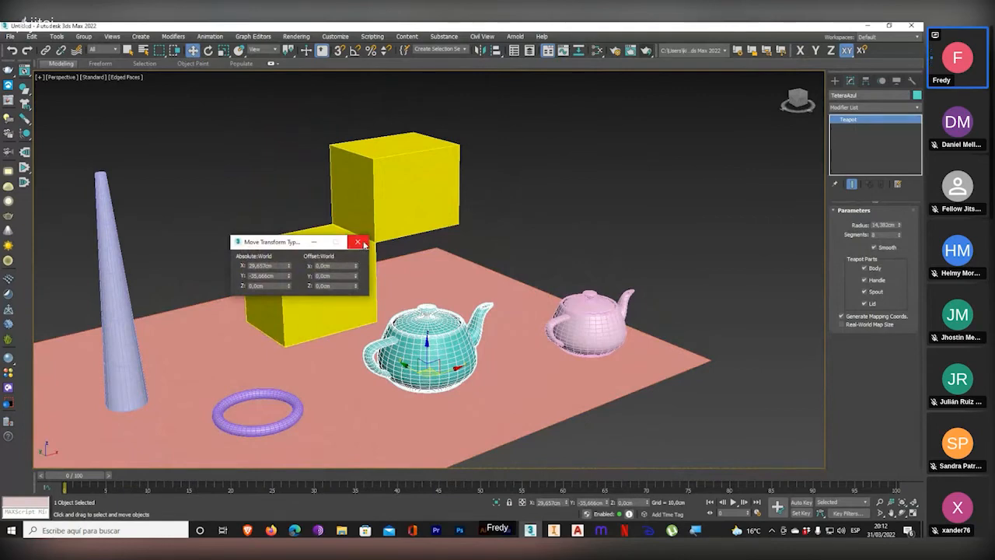
{"action": "left_click", "coordinate": [358, 242]}
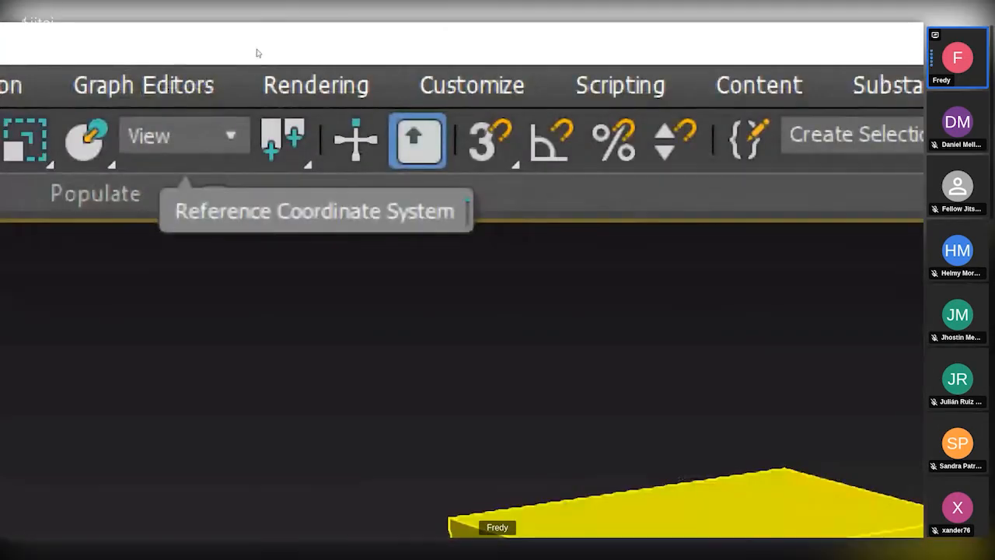
- Review the reference coordinate systems, keep View, and rotate the teal teapot about 102° around its Z axis
{"action": "left_click", "coordinate": [237, 62]}
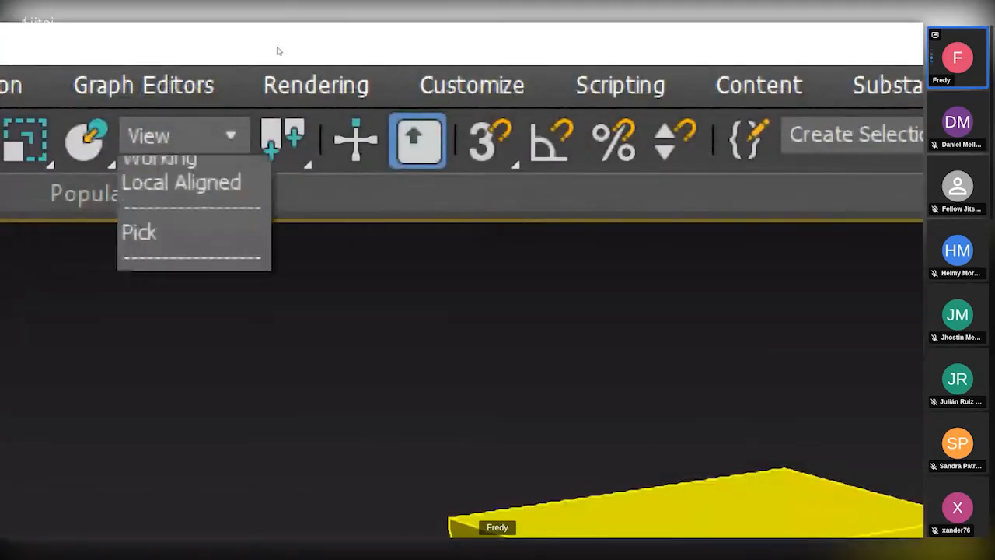
{"action": "left_click", "coordinate": [143, 170]}
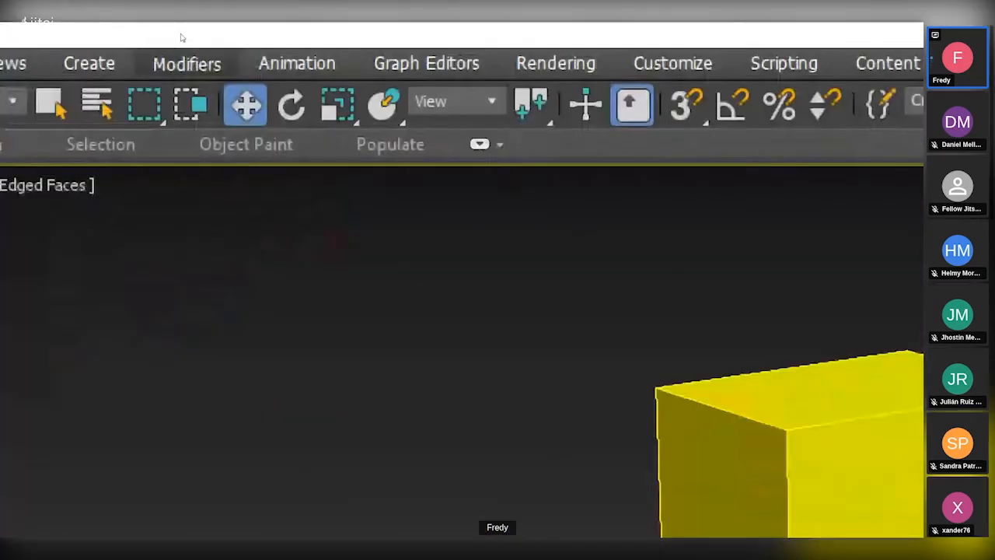
{"action": "left_click", "coordinate": [208, 50]}
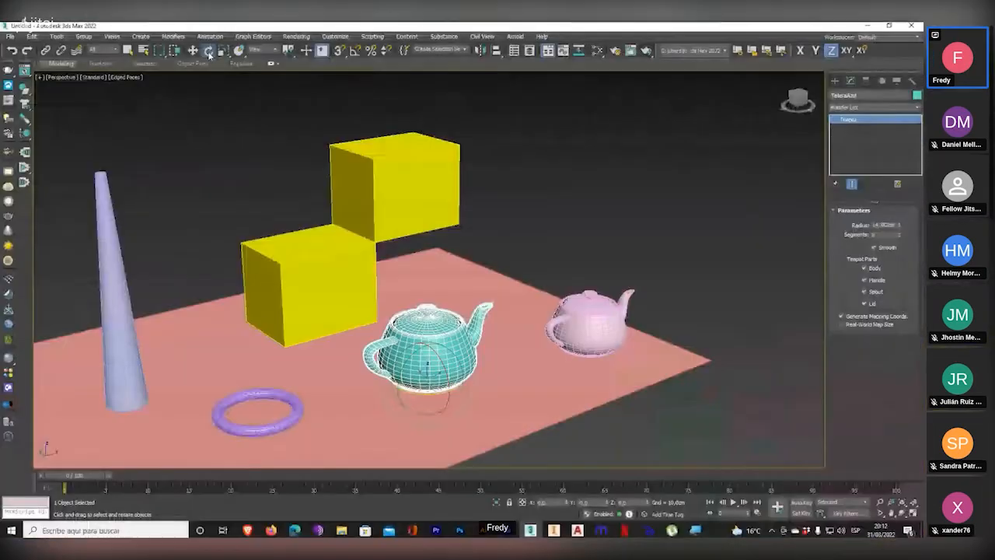
{"action": "left_click_drag", "start_coordinate": [420, 394], "coordinate": [518, 390]}
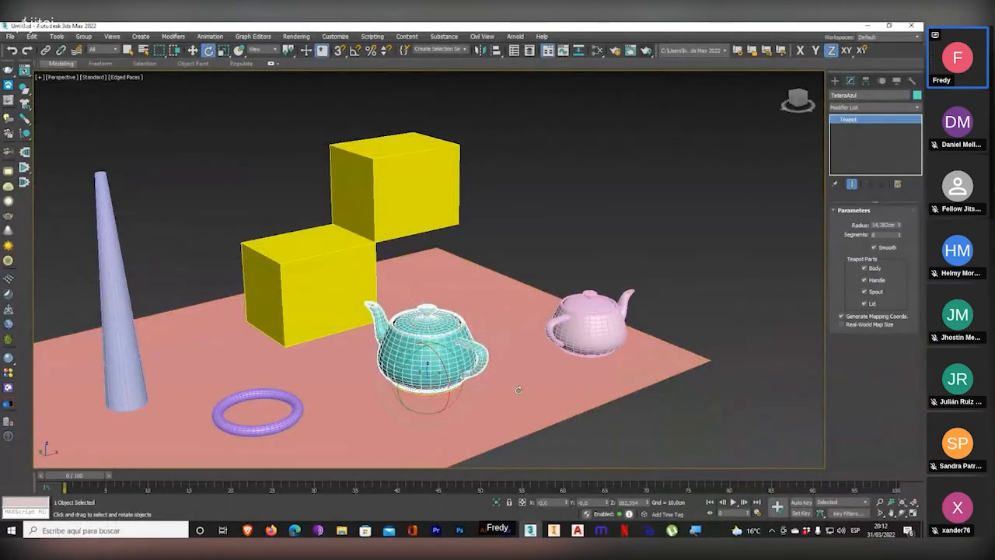
- Switch to the Top view and examine the rotated teal teapot and its rotation gizmo up close
{"action": "key", "text": "t"}
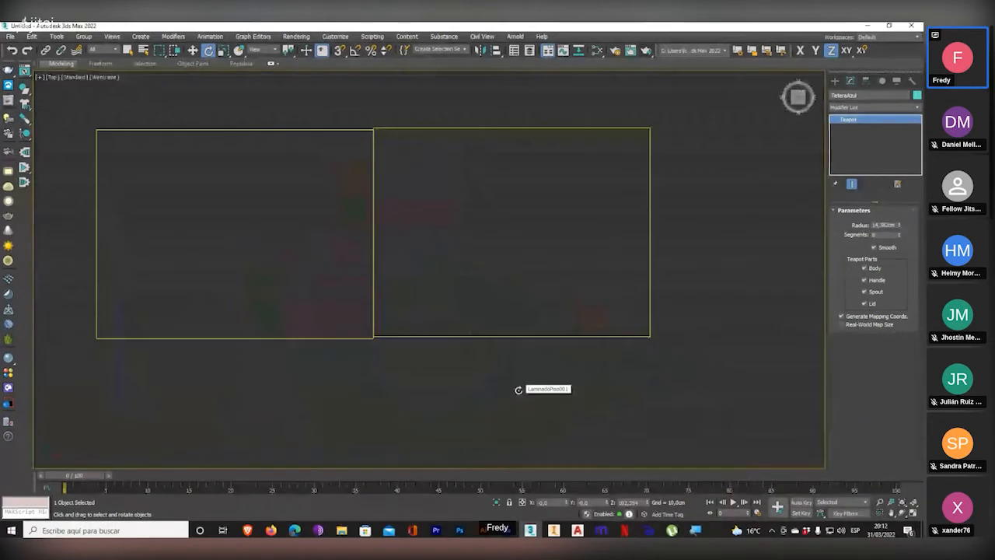
{"action": "scroll", "coordinate": [422, 296], "scroll_direction": "down", "scroll_amount": 5}
{"action": "scroll", "coordinate": [418, 364], "scroll_direction": "up", "scroll_amount": 5}
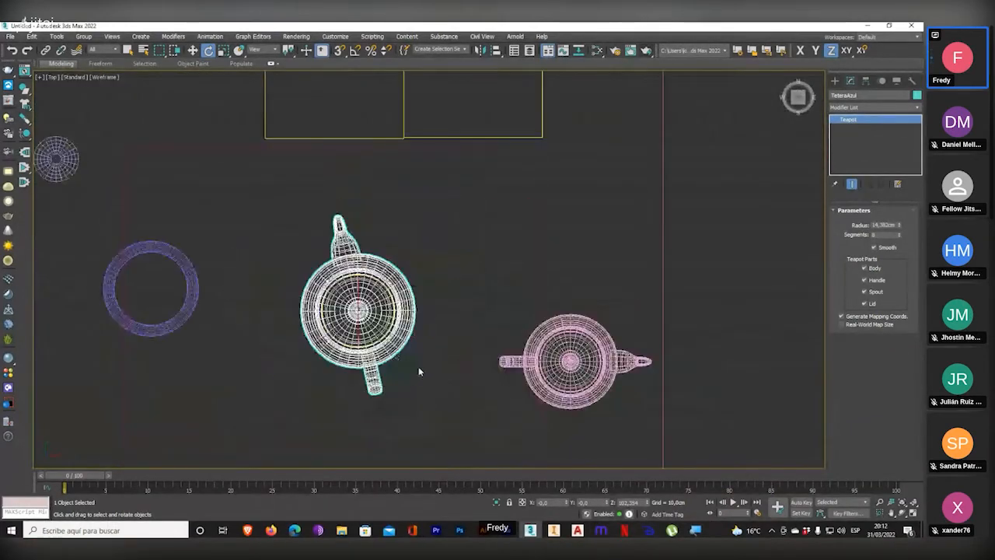
{"action": "scroll", "coordinate": [417, 318], "scroll_direction": "down", "scroll_amount": 6}
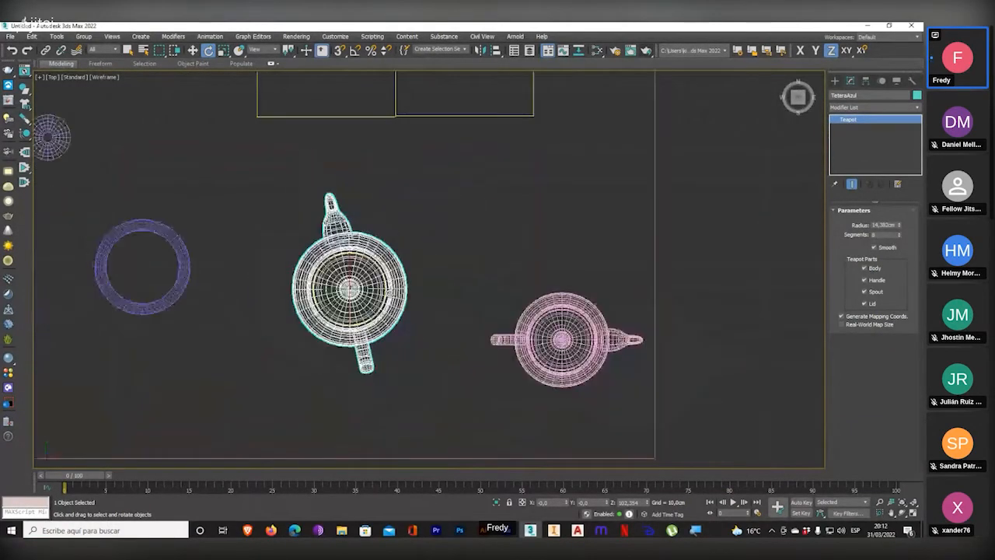
{"action": "middle_click_drag", "start_coordinate": [417, 317], "coordinate": [358, 361]}
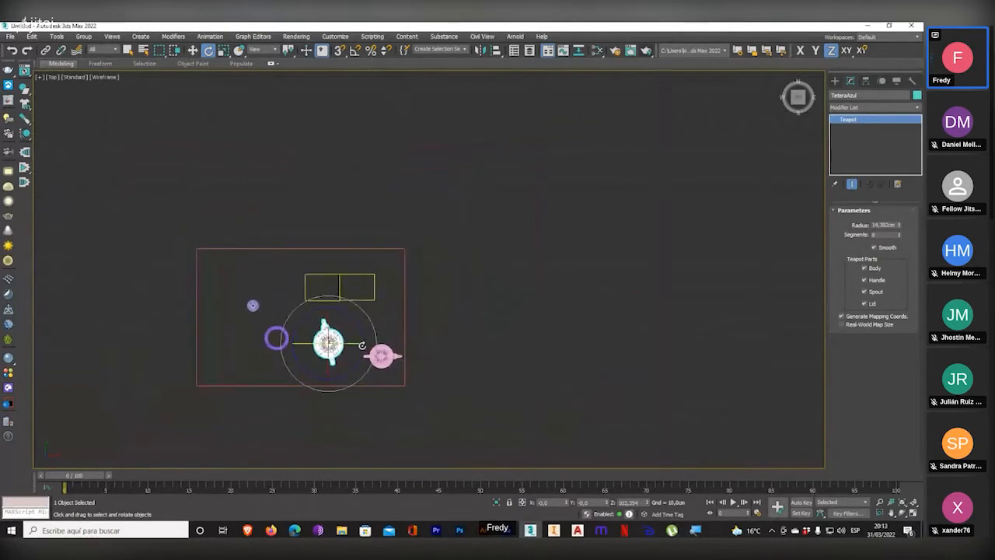
{"action": "key", "text": "super+plus"}
{"action": "key", "text": "super+plus"}
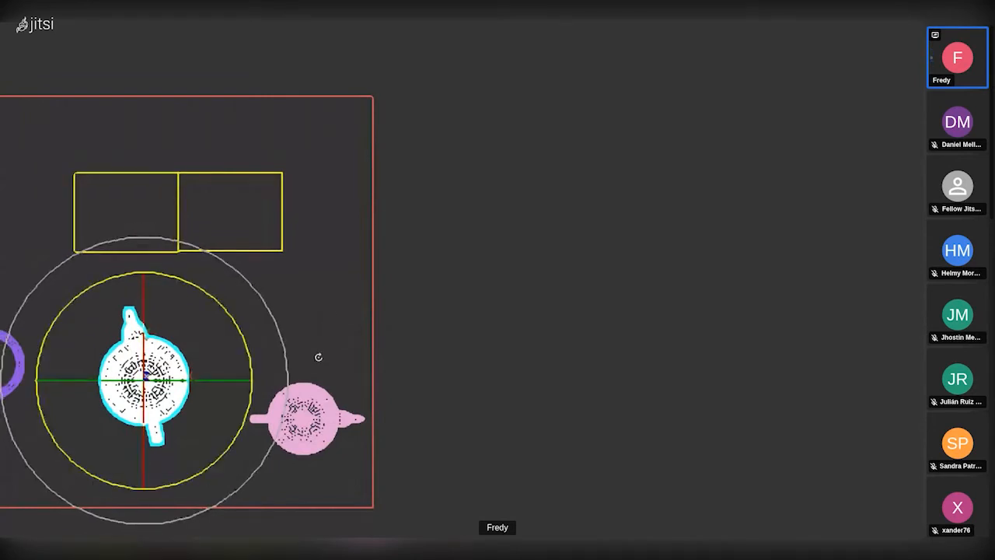
{"action": "key", "text": "super+minus"}
{"action": "key", "text": "super+minus"}
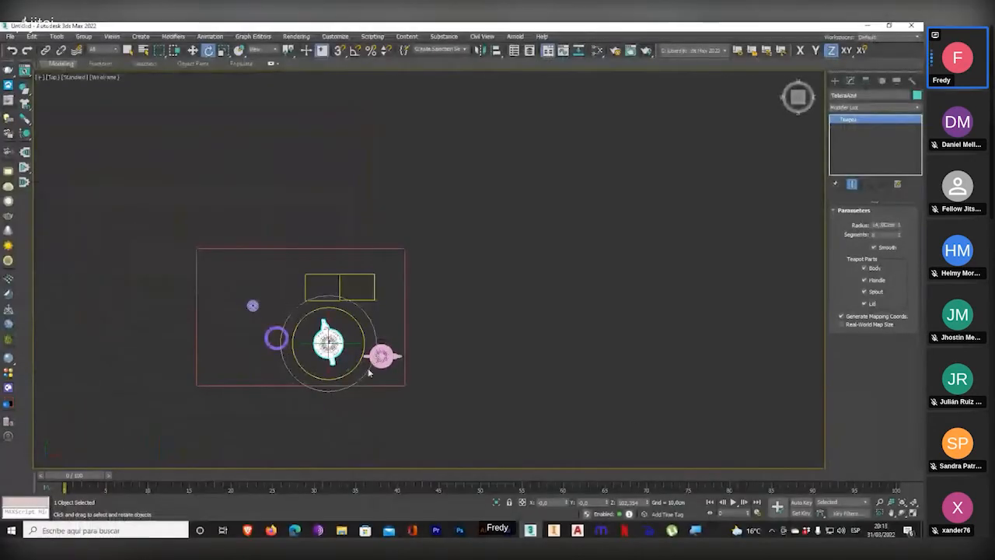
- Restore the four-viewport layout, frame the teal teapot in Perspective, recentre the Top view, and maximize it
{"action": "left_click", "coordinate": [914, 515]}
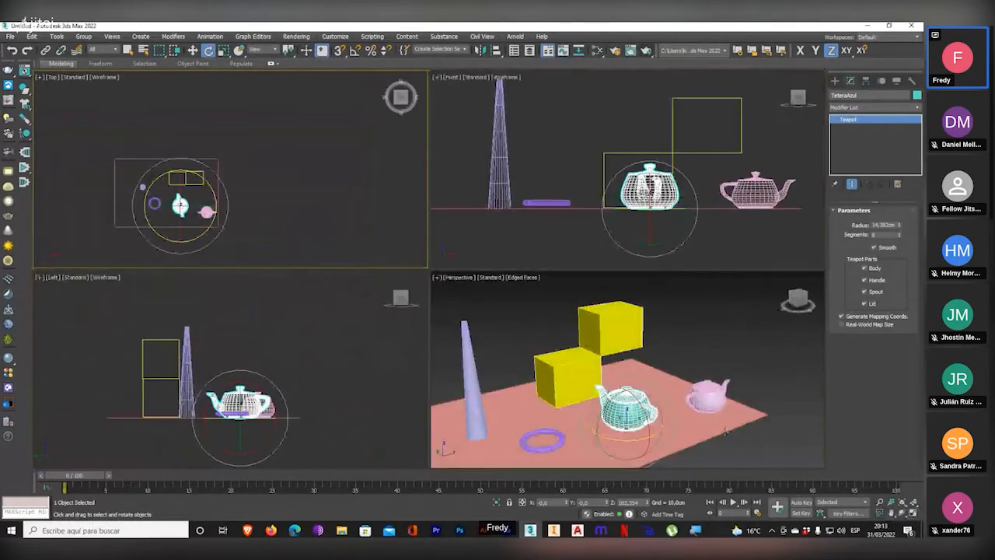
{"action": "scroll", "coordinate": [703, 407], "scroll_direction": "up", "scroll_amount": 6}
{"action": "scroll", "coordinate": [703, 407], "scroll_direction": "down", "scroll_amount": 4}
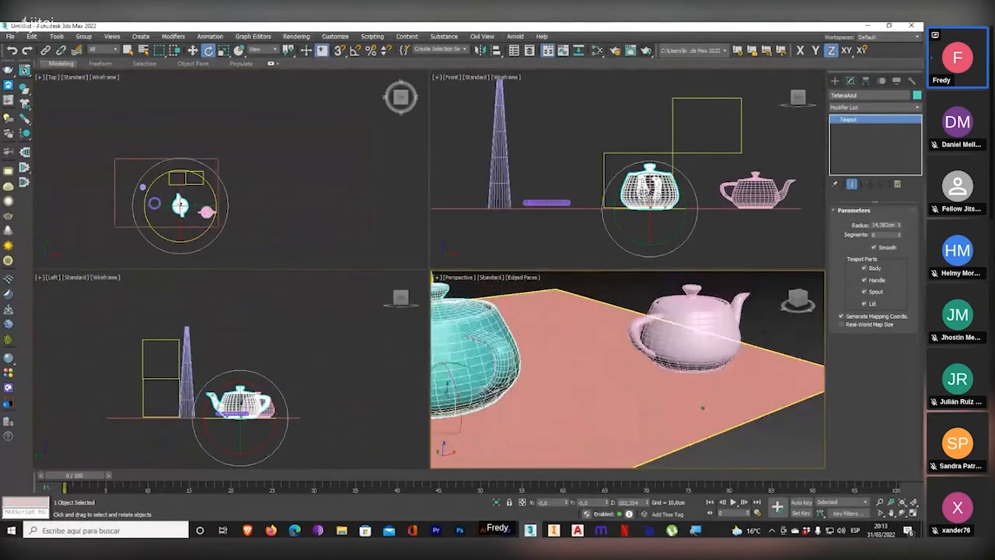
{"action": "middle_click_drag", "start_coordinate": [638, 412], "coordinate": [713, 425]}
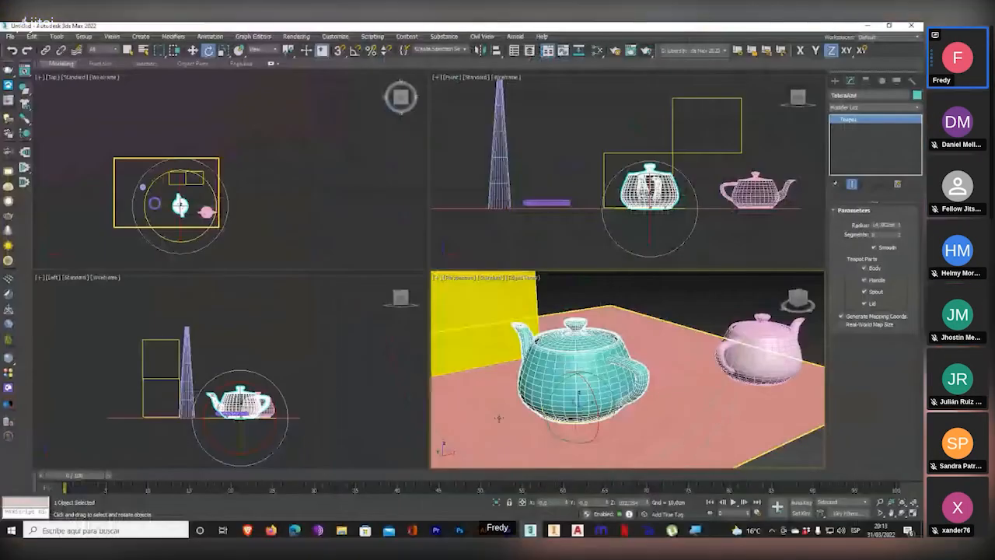
{"action": "middle_click_drag", "start_coordinate": [277, 246], "coordinate": [299, 220]}
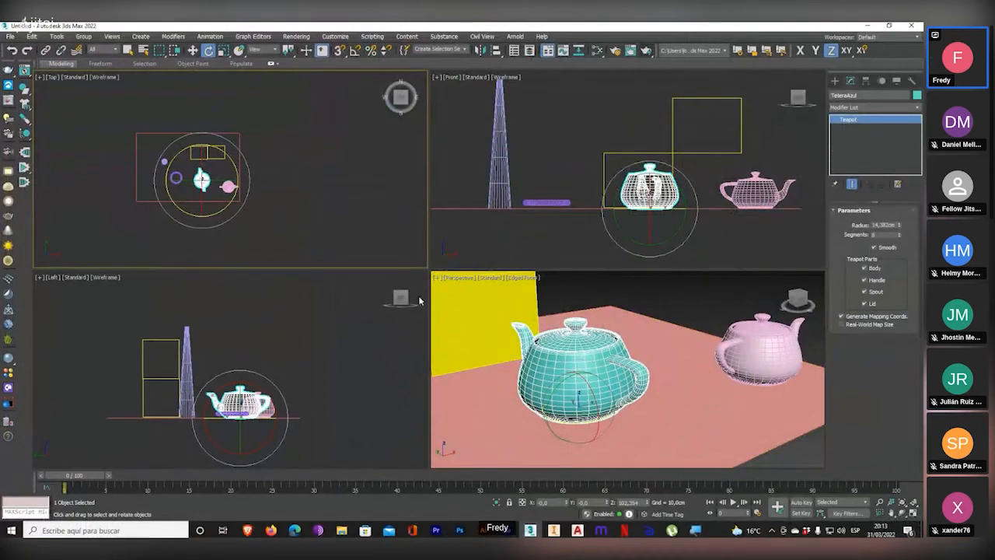
{"action": "left_click", "coordinate": [914, 513]}
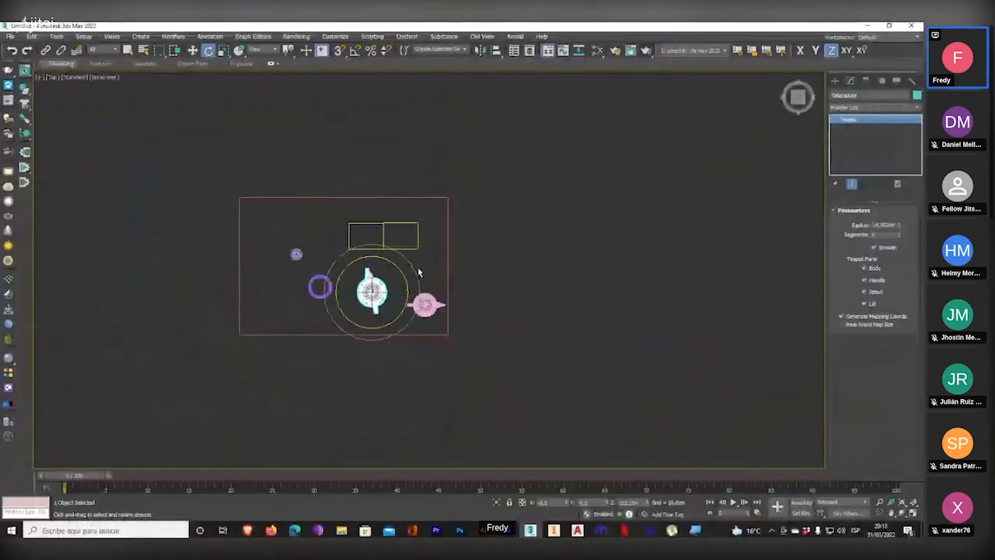
- Rotate the teal teapot freely back and forth in the Top view, mainly with the gizmo's outer screen-aligned ring
{"action": "left_click_drag", "start_coordinate": [417, 272], "coordinate": [431, 233]}
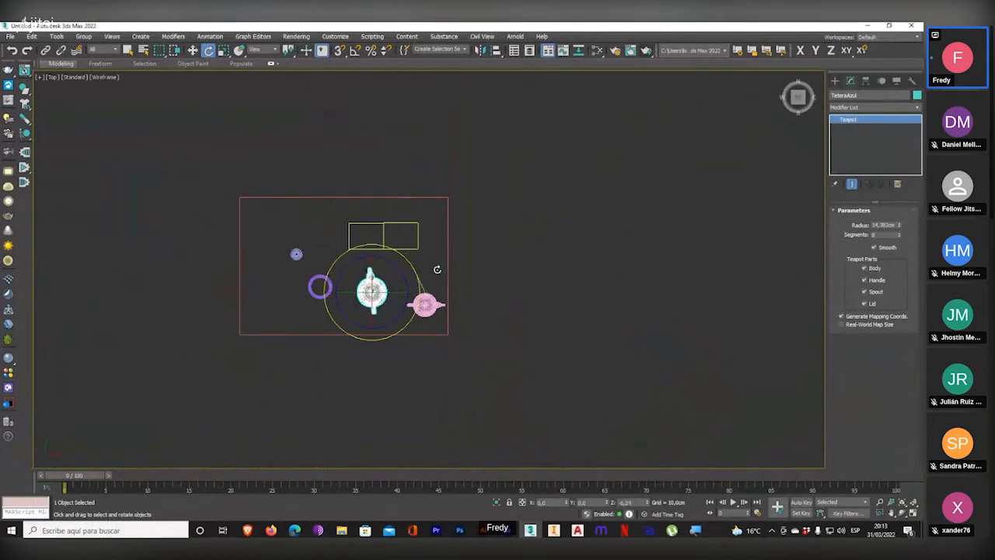
{"action": "left_click_drag", "start_coordinate": [437, 269], "coordinate": [418, 223]}
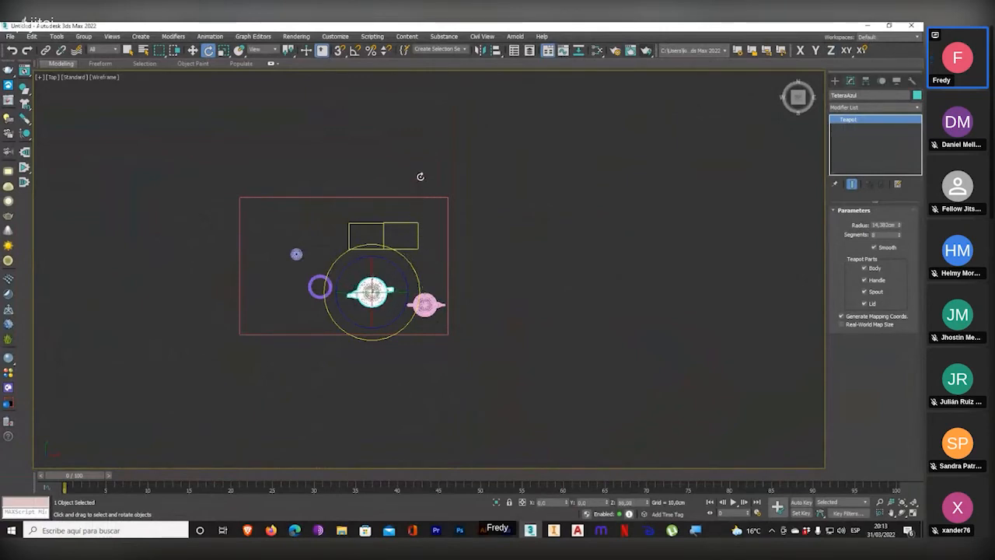
{"action": "left_click_drag", "start_coordinate": [423, 192], "coordinate": [458, 280]}
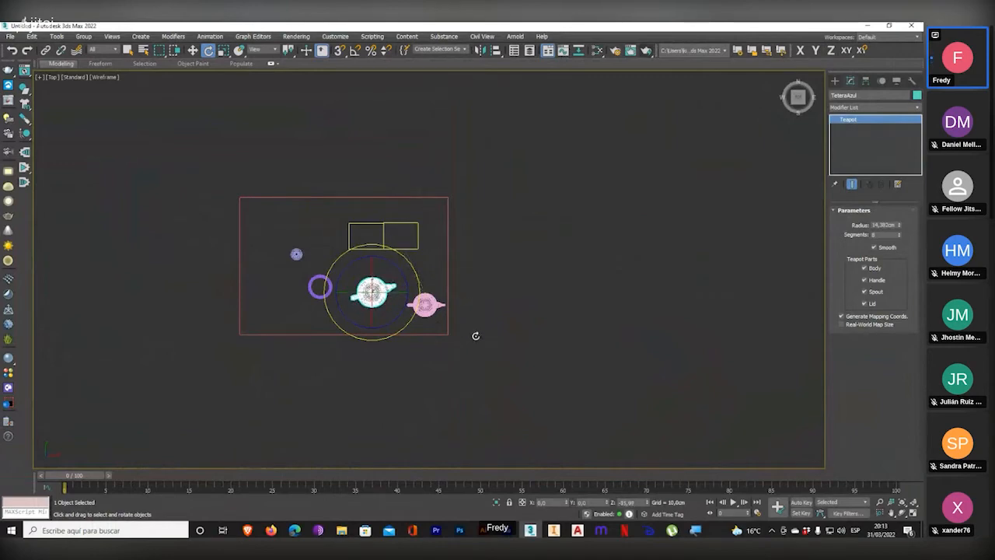
{"action": "left_click_drag", "start_coordinate": [475, 335], "coordinate": [484, 290]}
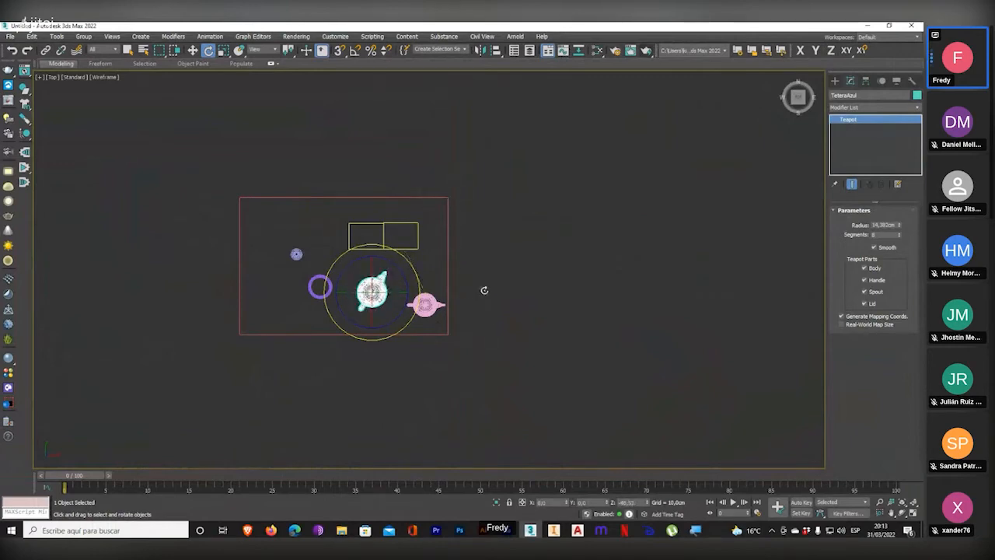
{"action": "left_click_drag", "start_coordinate": [460, 167], "coordinate": [480, 304]}
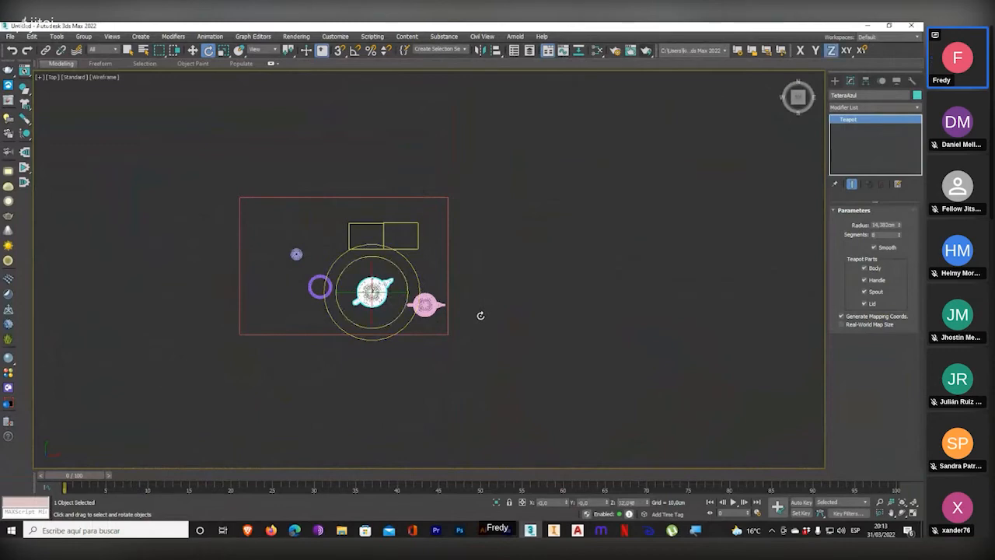
{"action": "key", "text": "ctrl+1"}
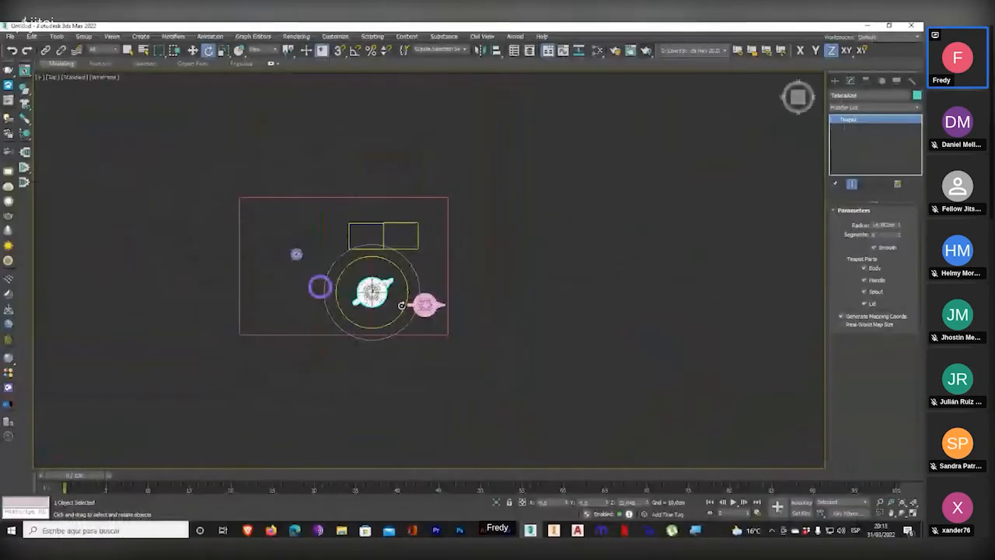
- Rotate the teal teapot about -88° around its Z axis in the Top view and restore the four-viewport layout
{"action": "left_click_drag", "start_coordinate": [401, 305], "coordinate": [444, 356]}
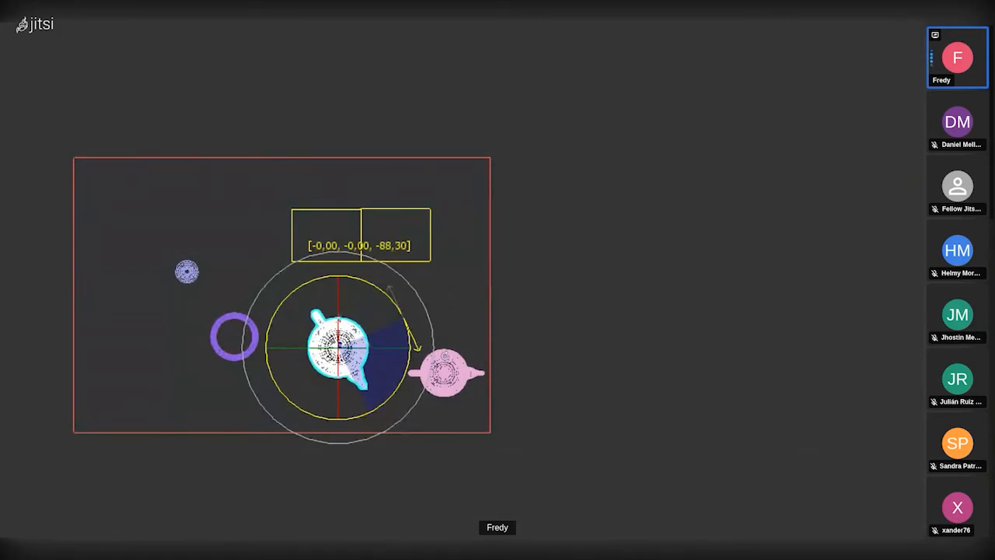
{"action": "left_click_drag", "start_coordinate": [444, 356], "coordinate": [445, 356]}
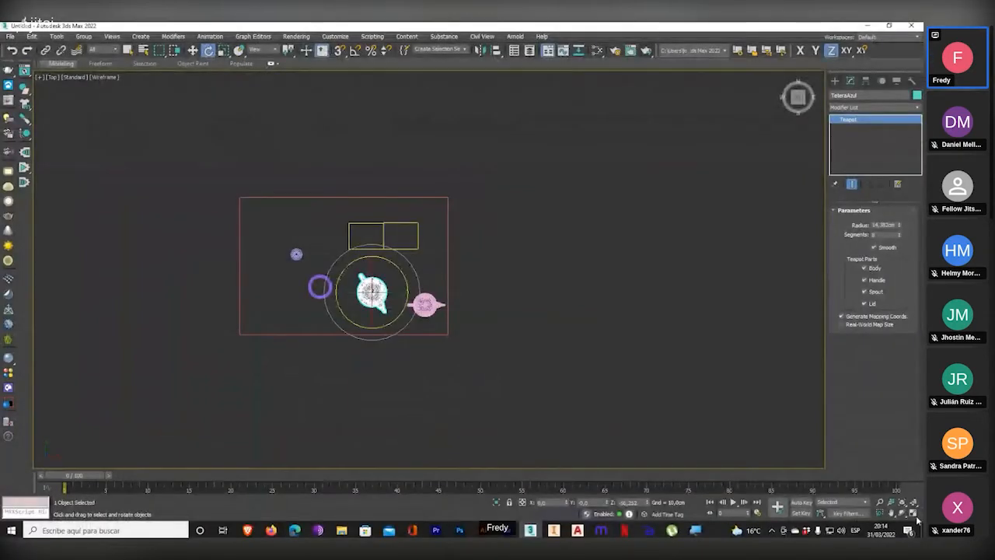
{"action": "left_click", "coordinate": [914, 514]}
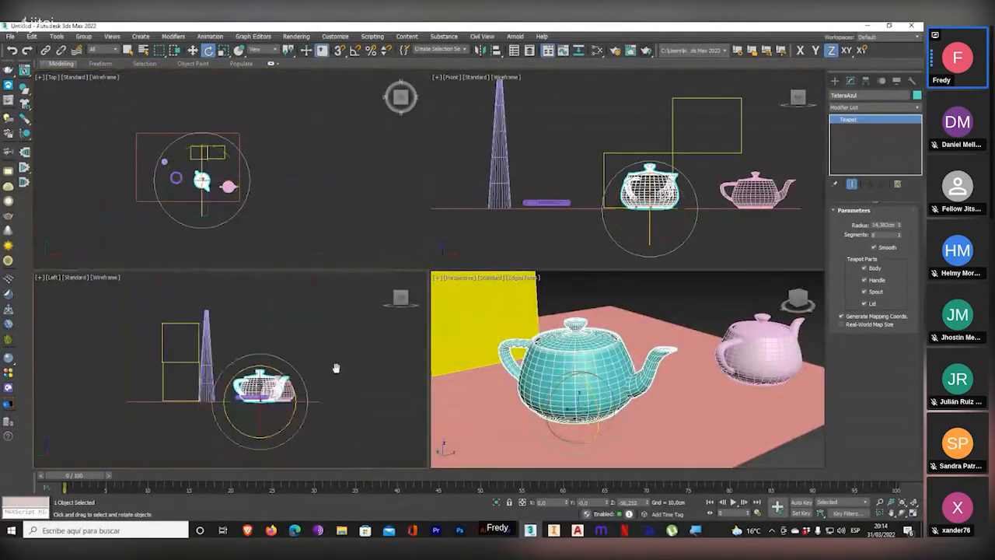
- Try rotating the teal teapot in the Left and Front views under the View reference coordinate system
{"action": "middle_click_drag", "start_coordinate": [335, 368], "coordinate": [318, 391]}
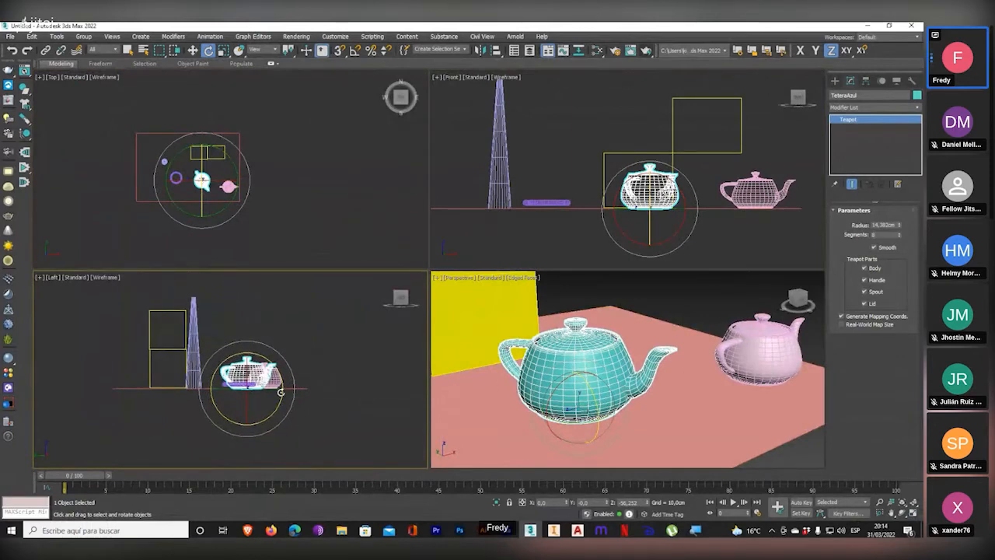
{"action": "left_click_drag", "start_coordinate": [281, 392], "coordinate": [309, 394]}
{"action": "key", "text": "ctrl+z"}
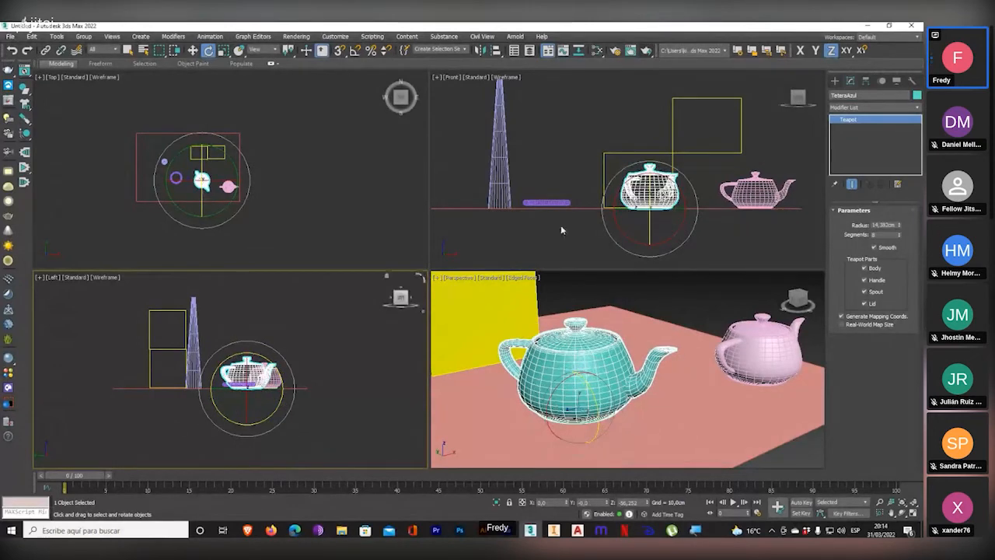
{"action": "middle_click_drag", "start_coordinate": [580, 181], "coordinate": [554, 147]}
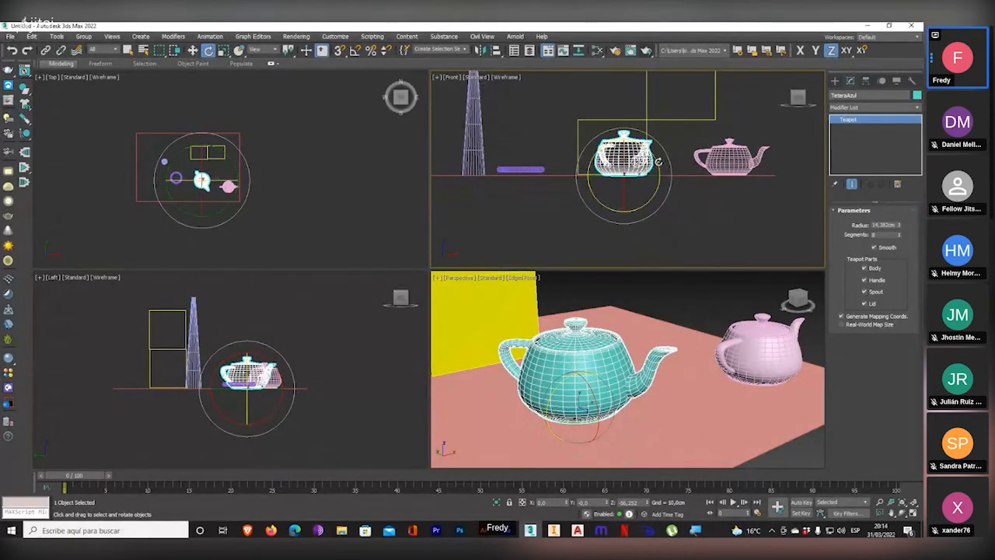
{"action": "left_click_drag", "start_coordinate": [657, 162], "coordinate": [705, 121]}
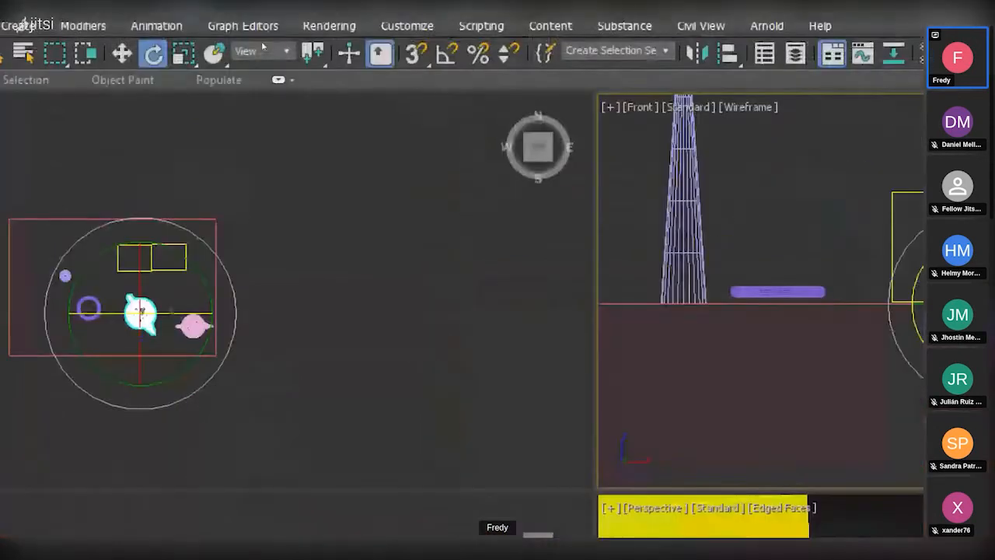
- Try rotating the teal teapot around its own axes under the Local reference coordinate system, and return the system to View
{"action": "left_click", "coordinate": [263, 49]}
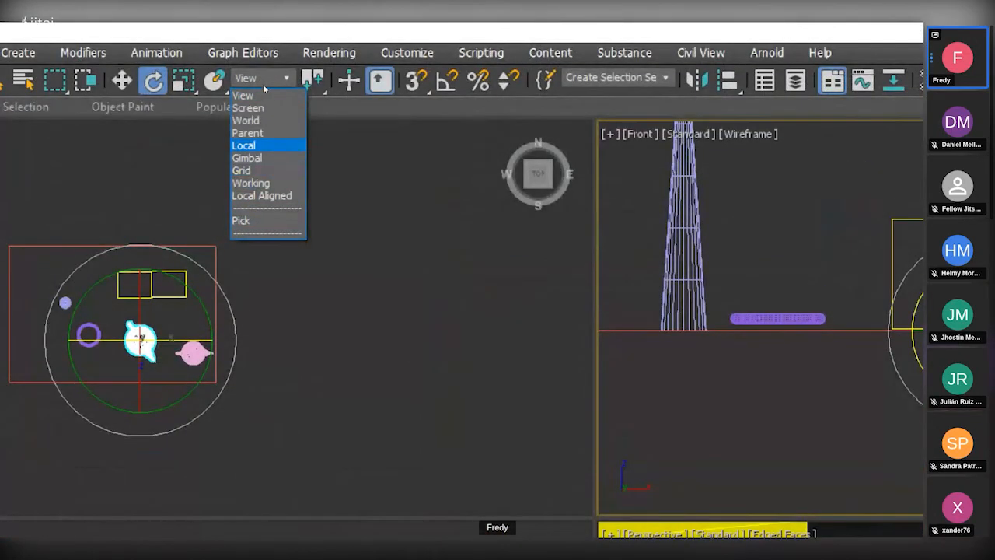
{"action": "key", "text": "Return"}
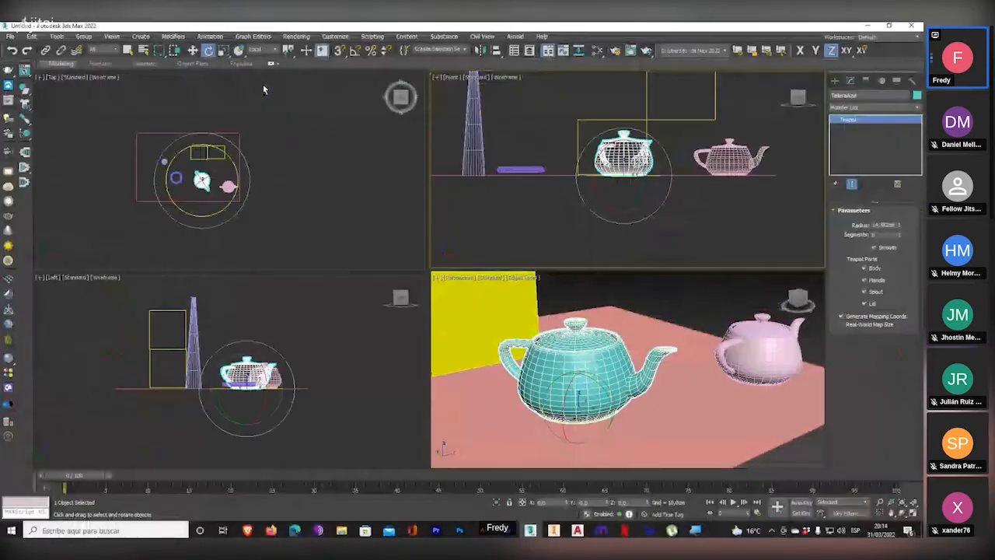
{"action": "left_click_drag", "start_coordinate": [646, 194], "coordinate": [623, 212]}
{"action": "key", "text": "ctrl+z"}
{"action": "key", "text": "F5"}
{"action": "key", "text": "ctrl+z"}
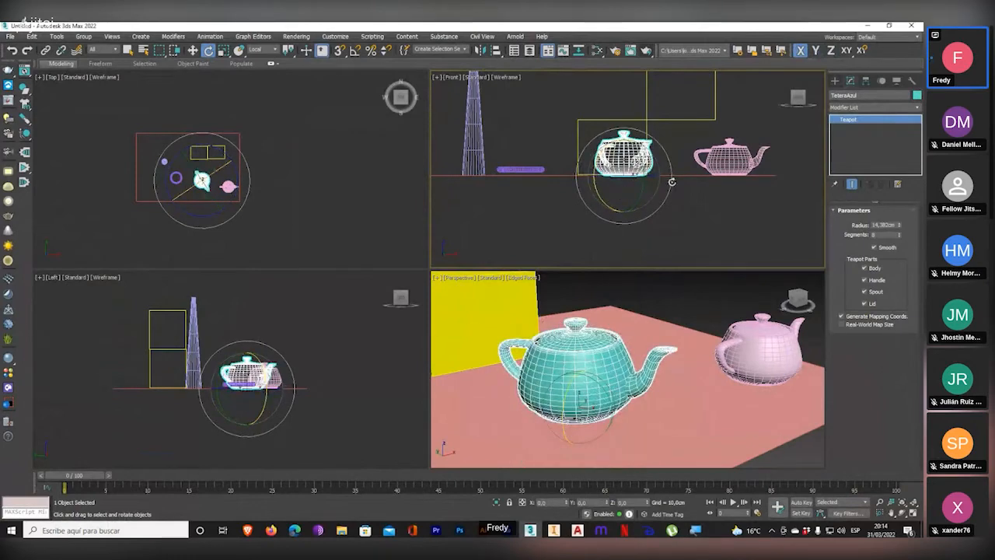
{"action": "key", "text": "F7"}
{"action": "mouse_move", "coordinate": [653, 173]}
{"action": "left_mouse_down"}
{"action": "mouse_move", "coordinate": [692, 182]}
{"action": "mouse_move", "coordinate": [705, 171]}
{"action": "mouse_move", "coordinate": [639, 173]}
{"action": "left_mouse_up"}
{"action": "key", "text": "ctrl+z"}
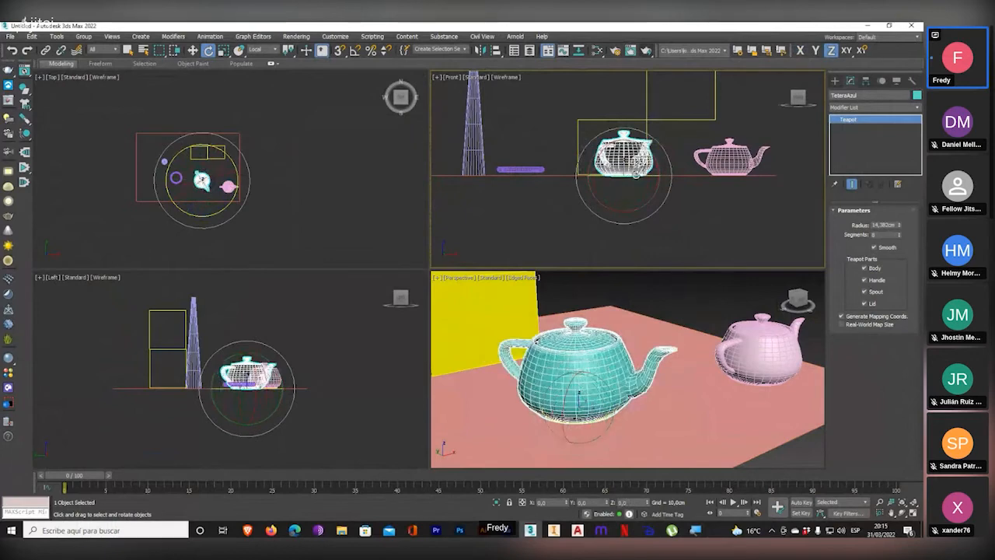
{"action": "left_click", "coordinate": [269, 50]}
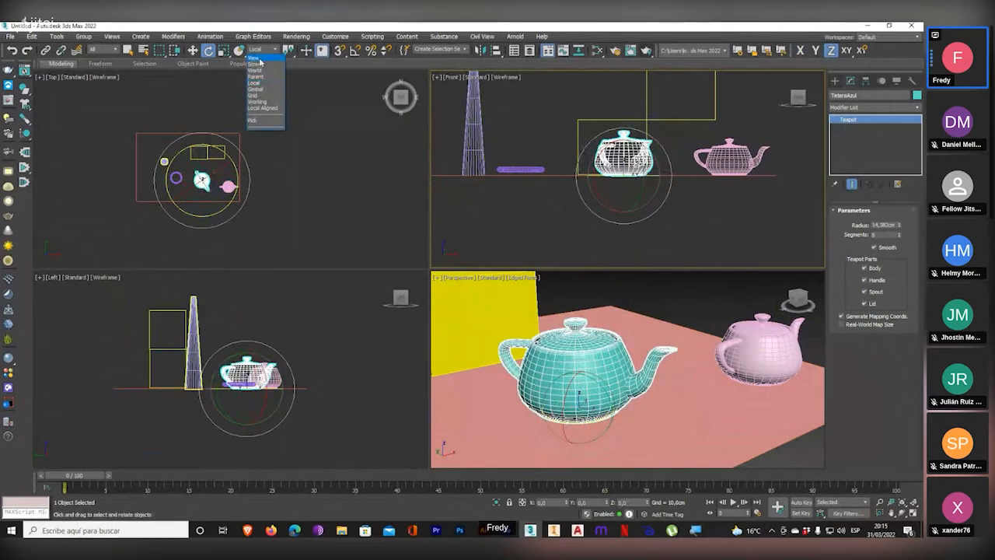
{"action": "left_click", "coordinate": [258, 63]}
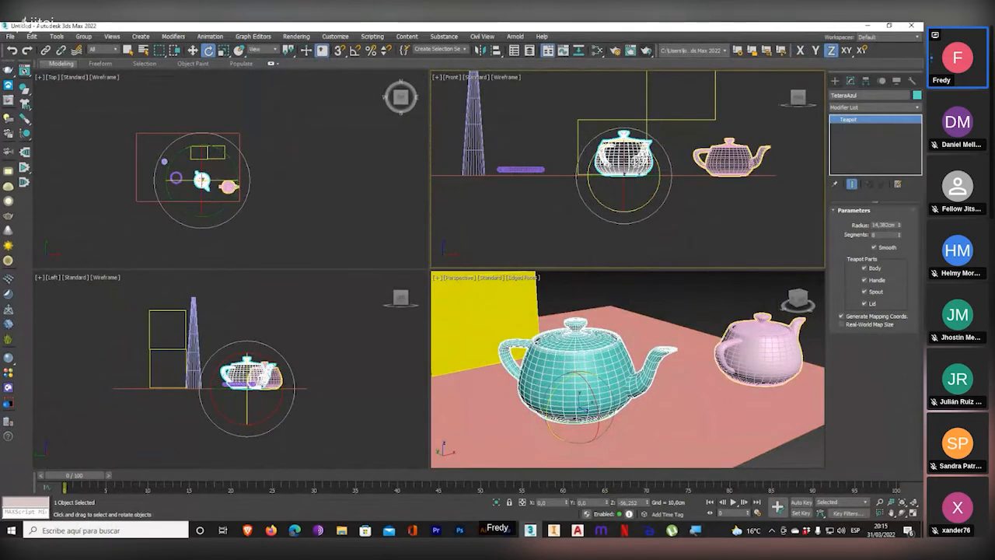
- Select the upper yellow box (Caja002) and examine the edge it shares with the lower box in a maximized Perspective view
{"action": "middle_click_drag", "start_coordinate": [682, 136], "coordinate": [645, 169]}
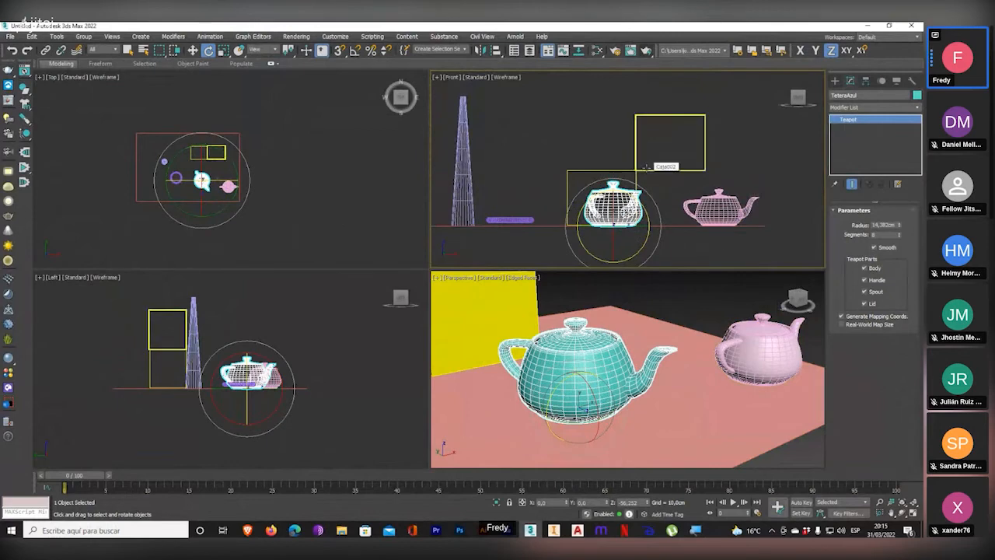
{"action": "left_click", "coordinate": [645, 167]}
{"action": "middle_click_drag", "start_coordinate": [687, 200], "coordinate": [661, 192]}
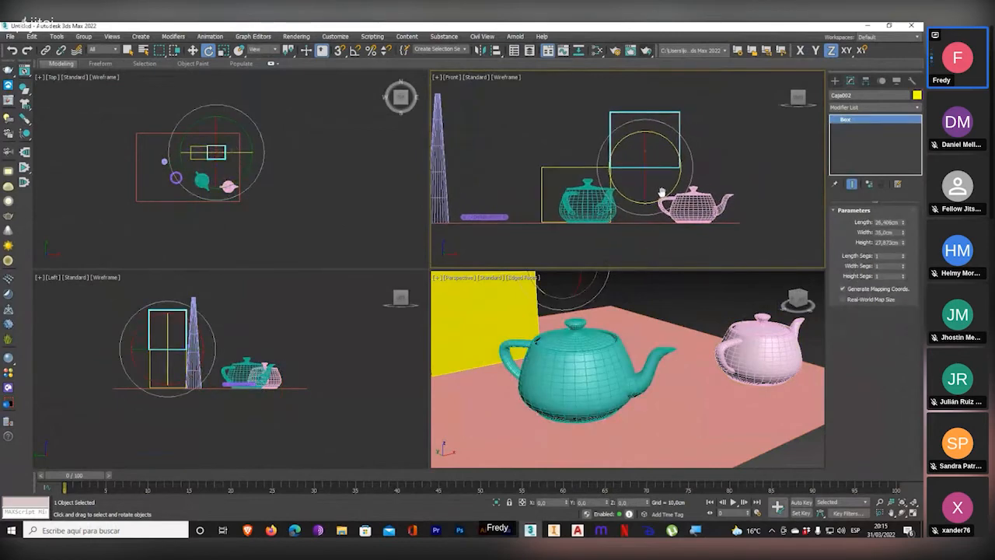
{"action": "middle_click_drag", "start_coordinate": [593, 311], "coordinate": [555, 389]}
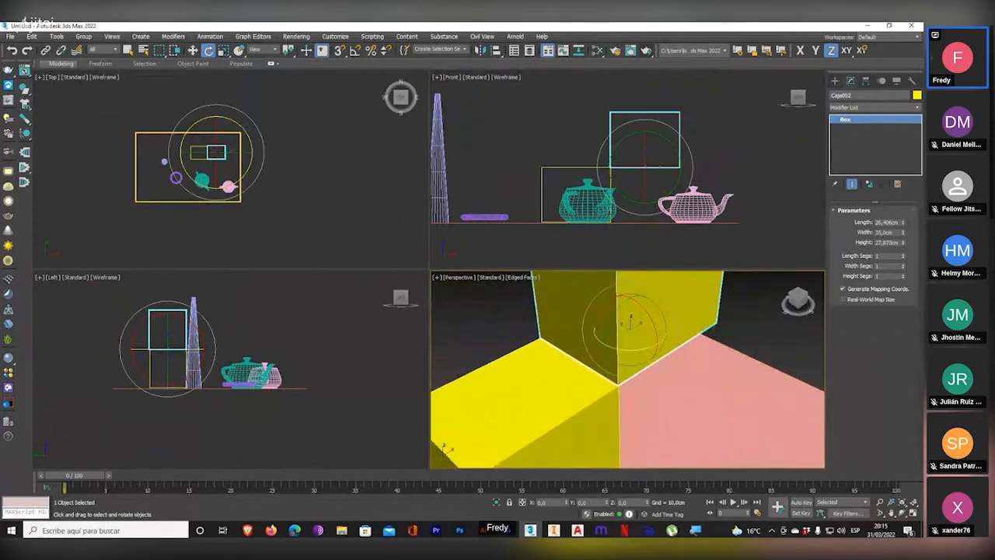
{"action": "left_click", "coordinate": [913, 514]}
{"action": "scroll", "coordinate": [602, 335], "scroll_direction": "down", "scroll_amount": 3}
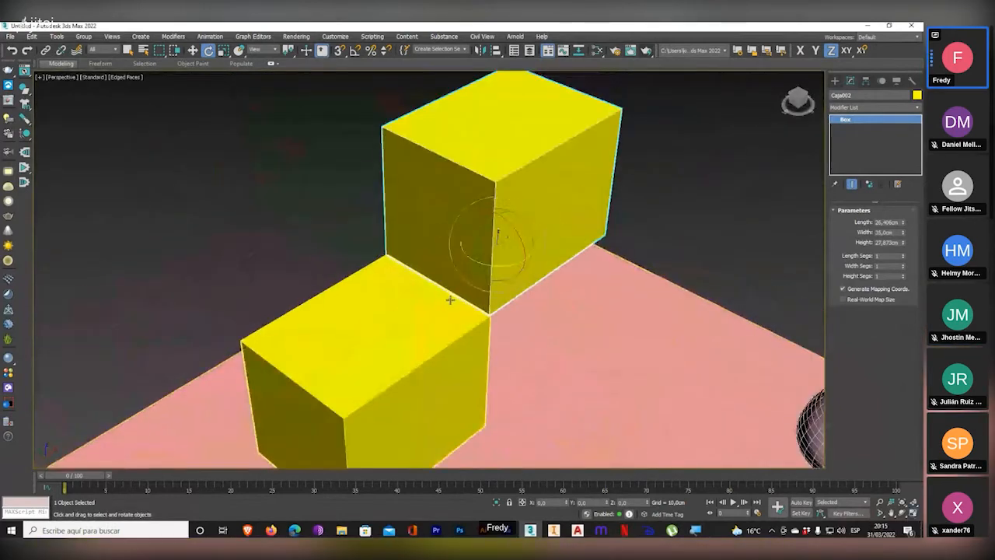
{"action": "middle_click_drag", "start_coordinate": [455, 307], "coordinate": [447, 282], "text": "alt"}
{"action": "scroll", "coordinate": [435, 264], "scroll_direction": "up", "scroll_amount": 5}
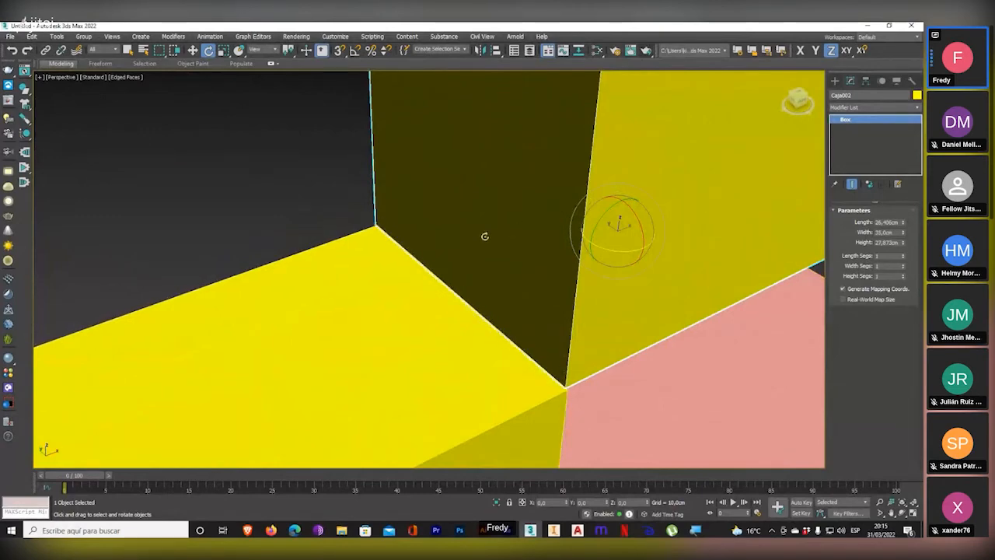
- Align the upper yellow box to the lower box (Caja001) in Y Position, with Minimum for both current and target objects
{"action": "left_click", "coordinate": [495, 49]}
{"action": "left_click", "coordinate": [400, 295]}
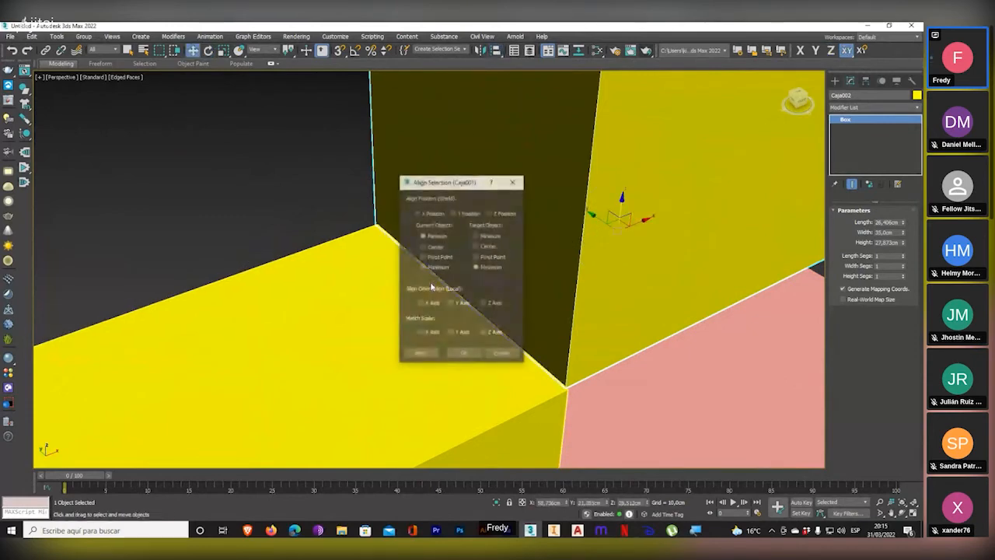
{"action": "left_click", "coordinate": [471, 213]}
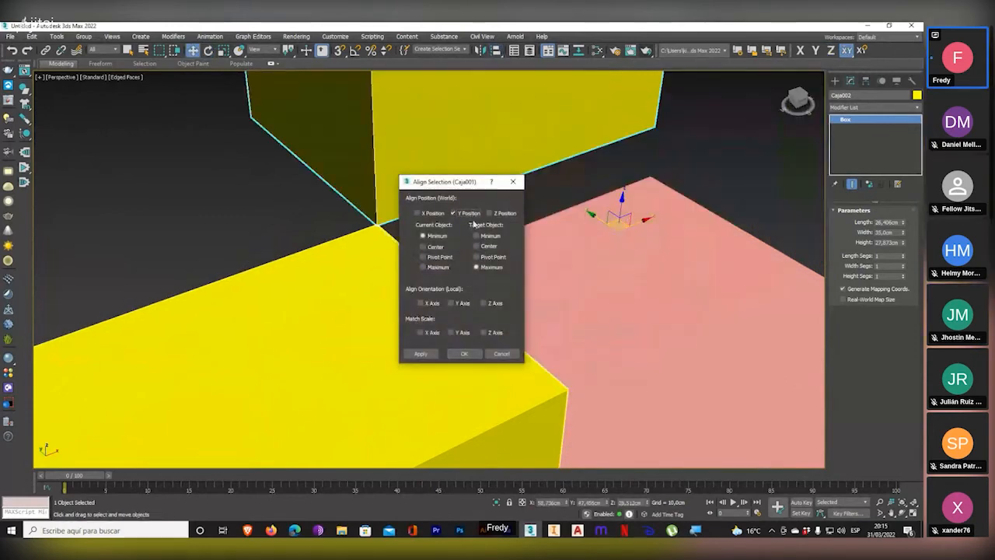
{"action": "left_click", "coordinate": [476, 236]}
{"action": "left_click", "coordinate": [464, 354]}
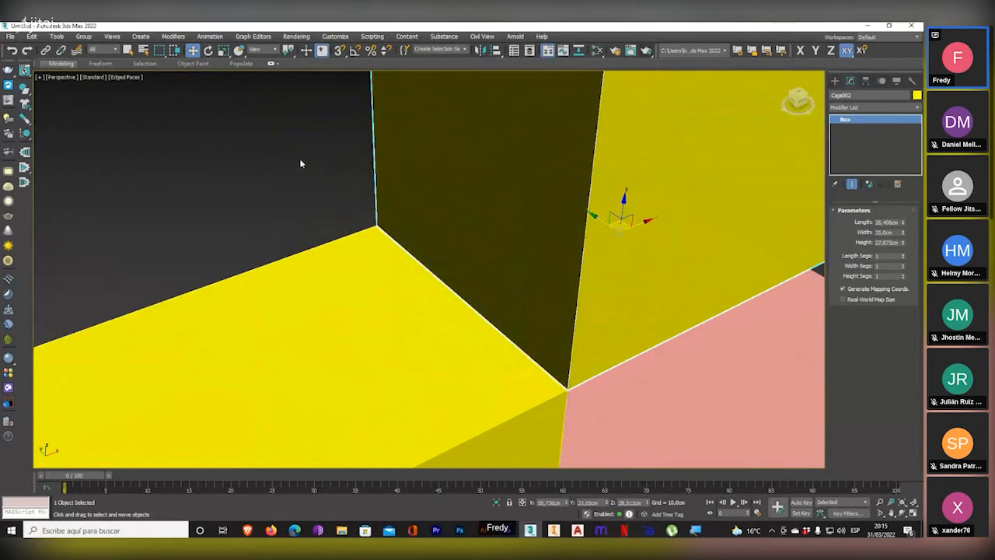
- Try rotating the upper yellow box freely around different axes of its current pivot in the Perspective view
{"action": "scroll", "coordinate": [480, 253], "scroll_direction": "down", "scroll_amount": 6}
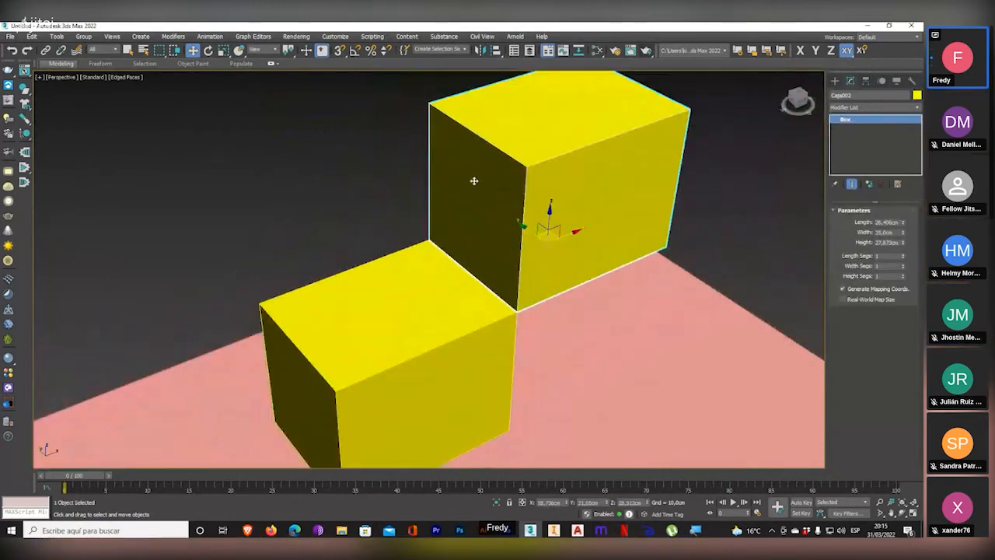
{"action": "scroll", "coordinate": [499, 298], "scroll_direction": "up", "scroll_amount": 1}
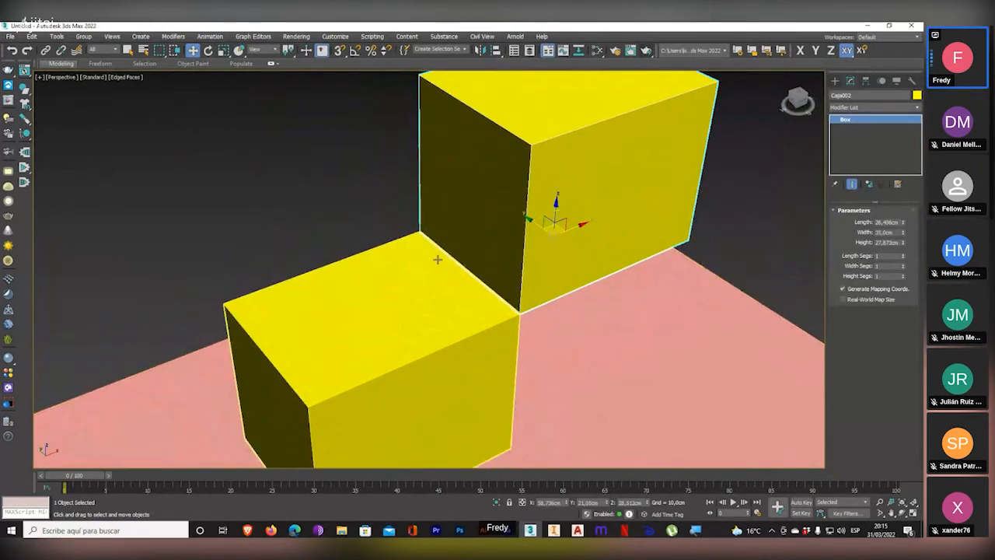
{"action": "mouse_move", "coordinate": [484, 282]}
{"action": "middle_mouse_down", "text": "alt"}
{"action": "mouse_move", "coordinate": [412, 240]}
{"action": "mouse_move", "coordinate": [477, 287]}
{"action": "middle_mouse_up", "text": "alt"}
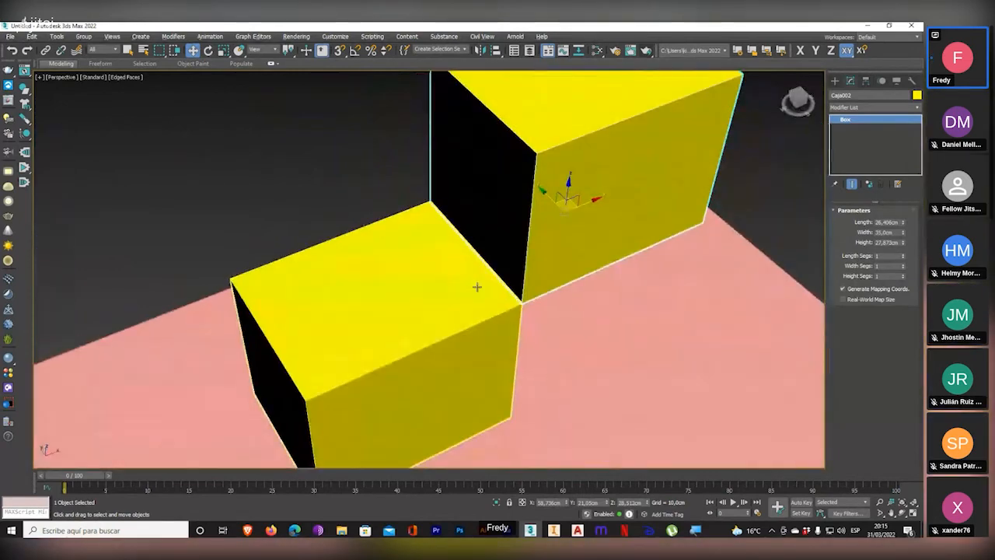
{"action": "left_click", "coordinate": [209, 51]}
{"action": "middle_click_drag", "start_coordinate": [477, 223], "coordinate": [472, 208], "text": "alt"}
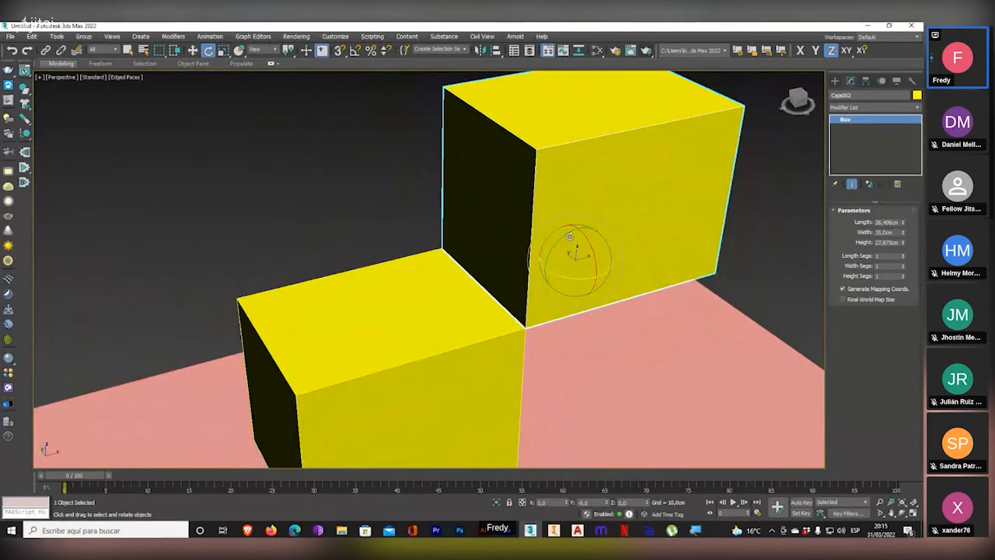
{"action": "left_click_drag", "start_coordinate": [570, 233], "coordinate": [612, 171]}
{"action": "left_click_drag", "start_coordinate": [568, 298], "coordinate": [601, 217]}
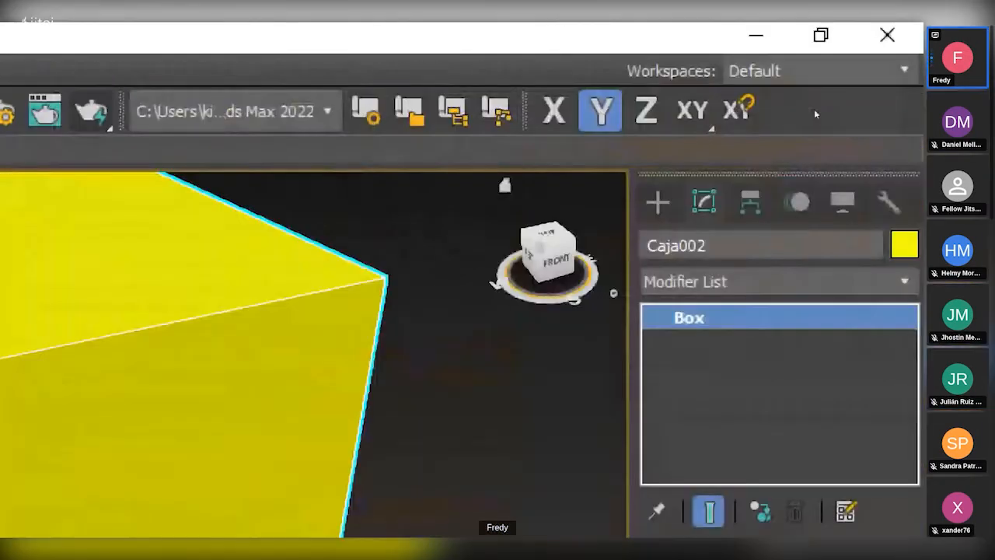
- Turn on Affect Pivot Only for the upper yellow box and move its pivot along X toward the edge shared with the lower box
{"action": "left_click", "coordinate": [658, 200]}
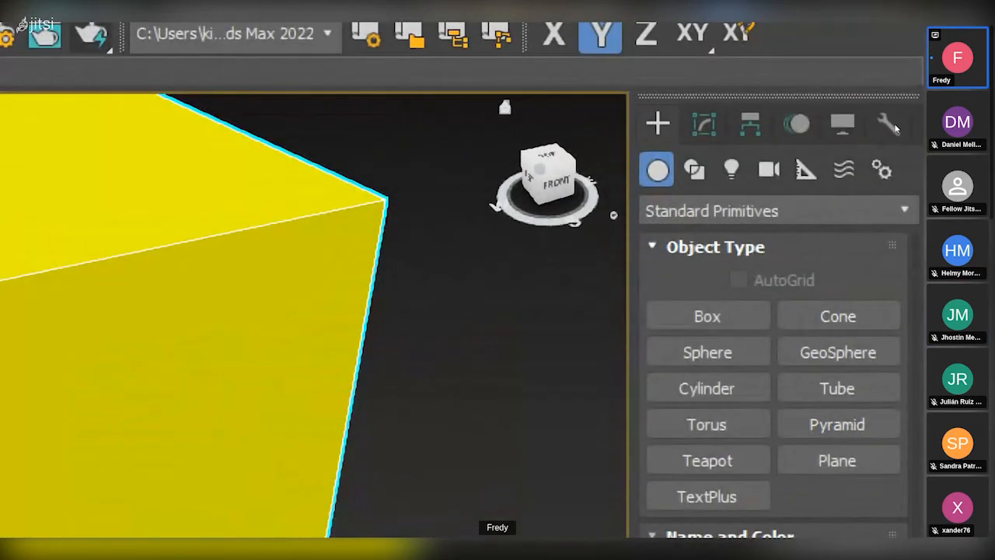
{"action": "left_click", "coordinate": [704, 124]}
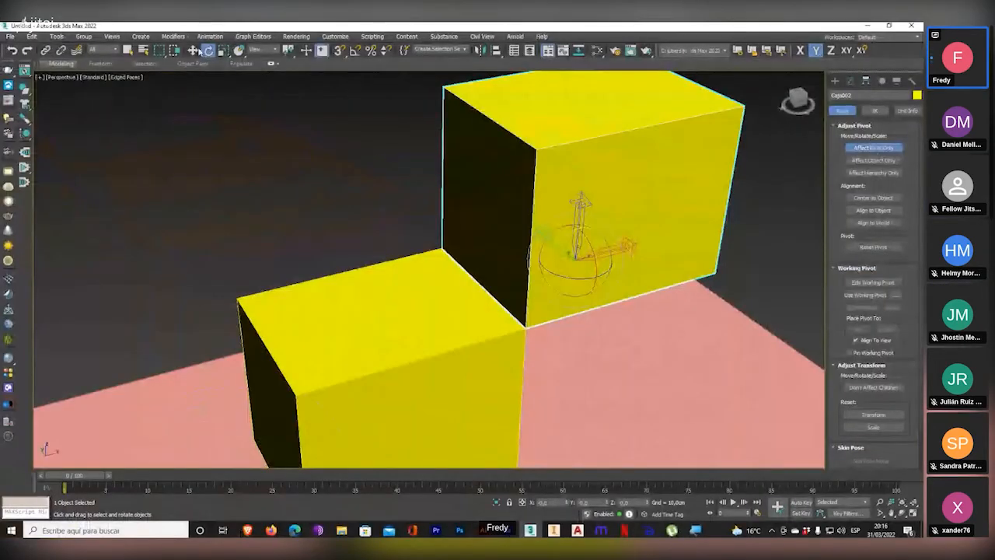
{"action": "left_click", "coordinate": [193, 50]}
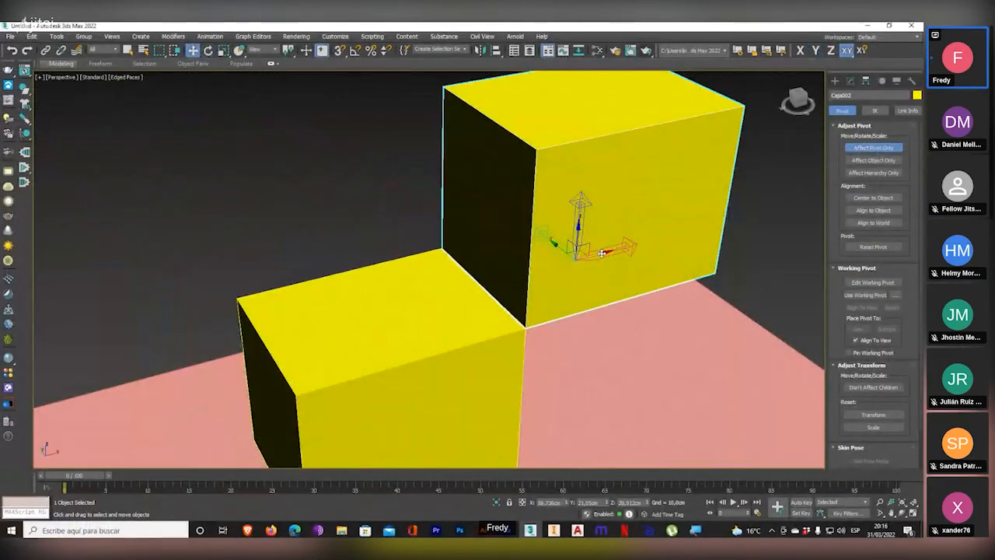
{"action": "left_click_drag", "start_coordinate": [600, 253], "coordinate": [470, 294]}
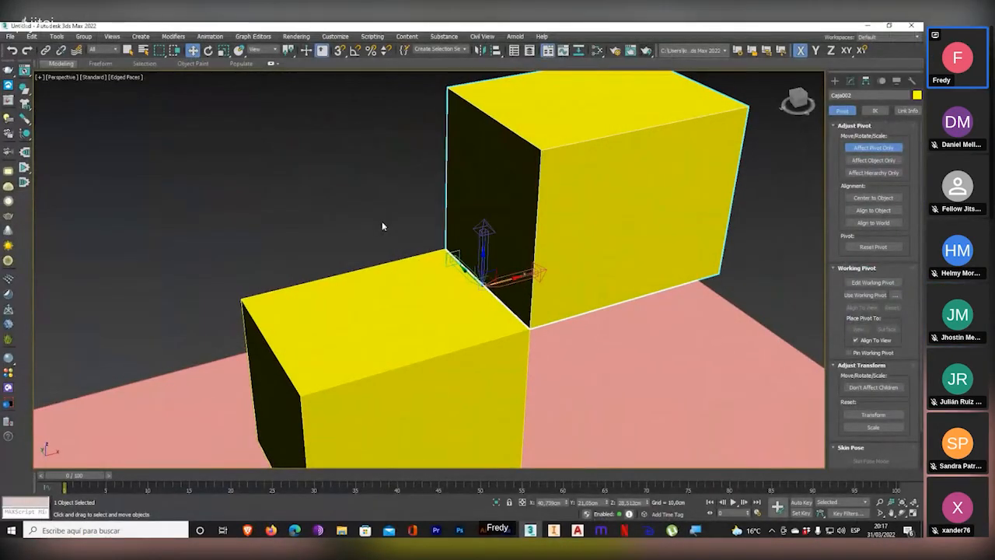
- Refine the upper box's pivot along X onto the shared edge in the Top view, and turn off Affect Pivot Only
{"action": "key", "text": "t"}
{"action": "scroll", "coordinate": [371, 229], "scroll_direction": "up", "scroll_amount": 10}
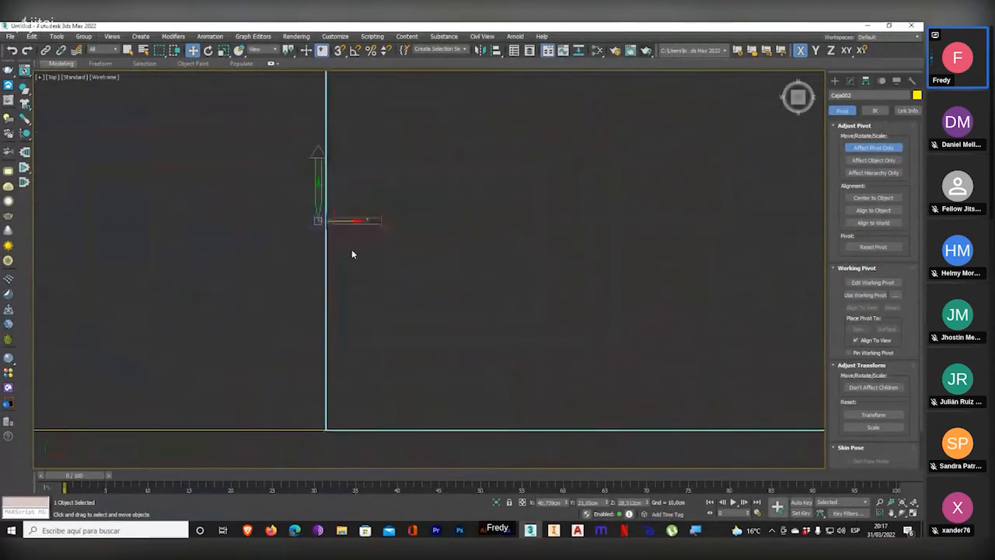
{"action": "scroll", "coordinate": [330, 223], "scroll_direction": "up", "scroll_amount": 5}
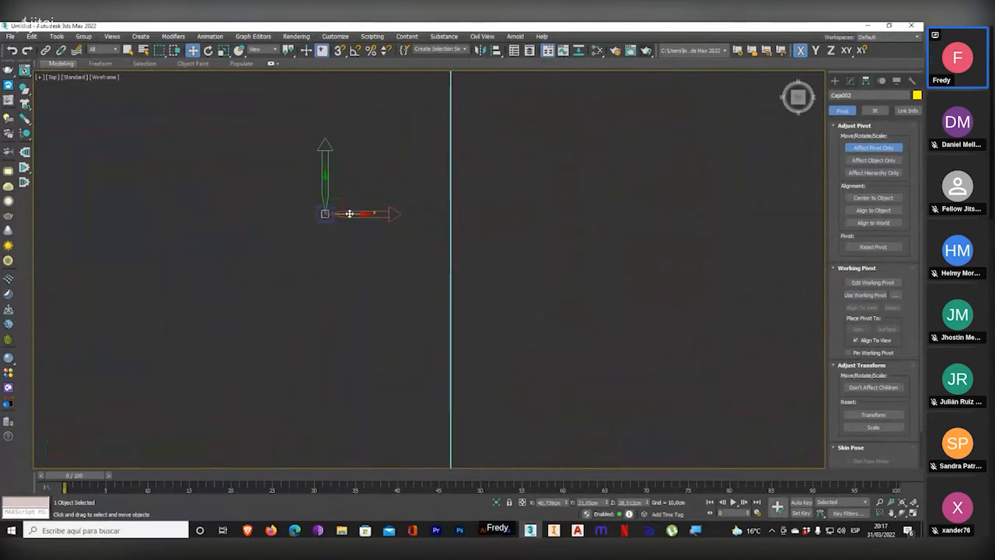
{"action": "left_click_drag", "start_coordinate": [349, 213], "coordinate": [474, 217]}
{"action": "middle_click_drag", "start_coordinate": [473, 217], "coordinate": [456, 267]}
{"action": "left_click_drag", "start_coordinate": [457, 267], "coordinate": [459, 264]}
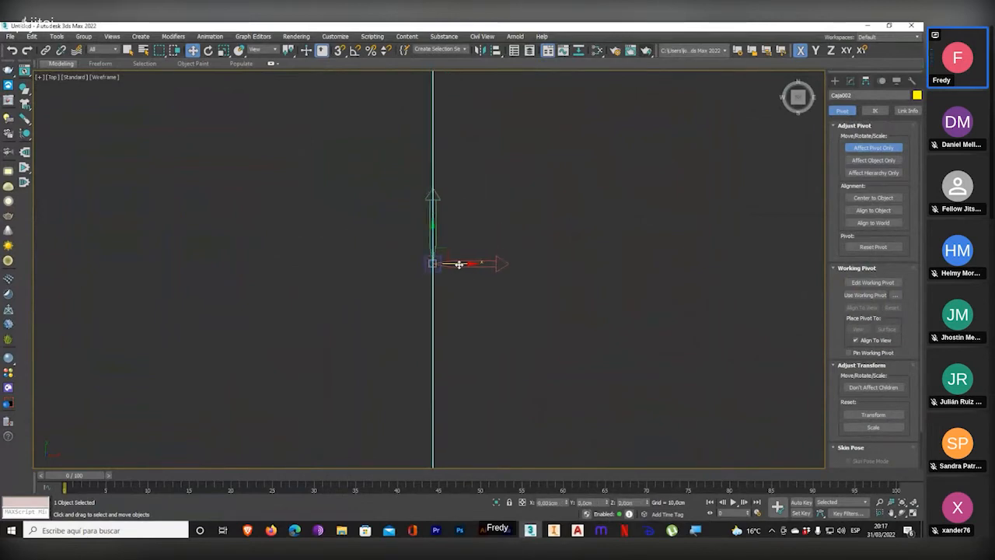
{"action": "middle_click_drag", "start_coordinate": [459, 264], "coordinate": [352, 235]}
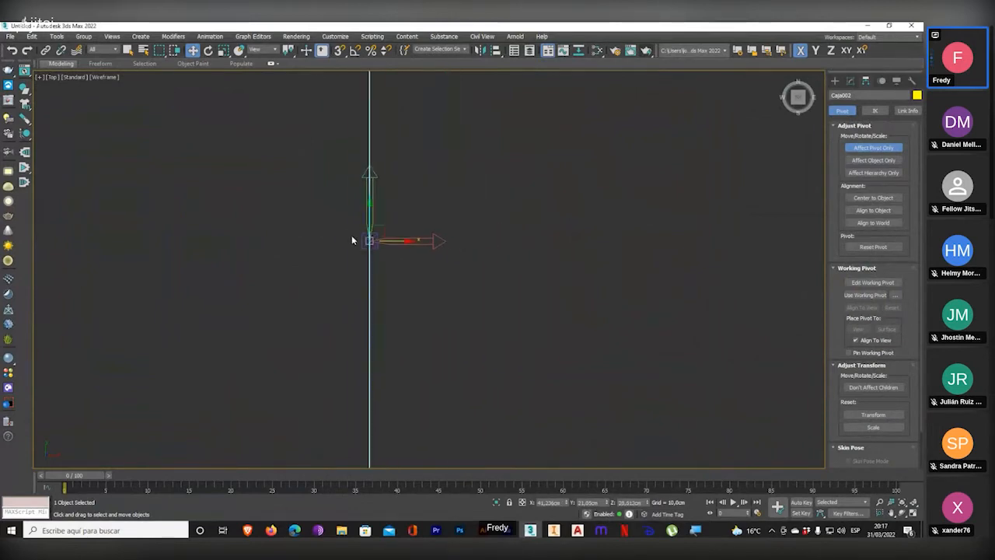
{"action": "scroll", "coordinate": [351, 237], "scroll_direction": "down", "scroll_amount": 4}
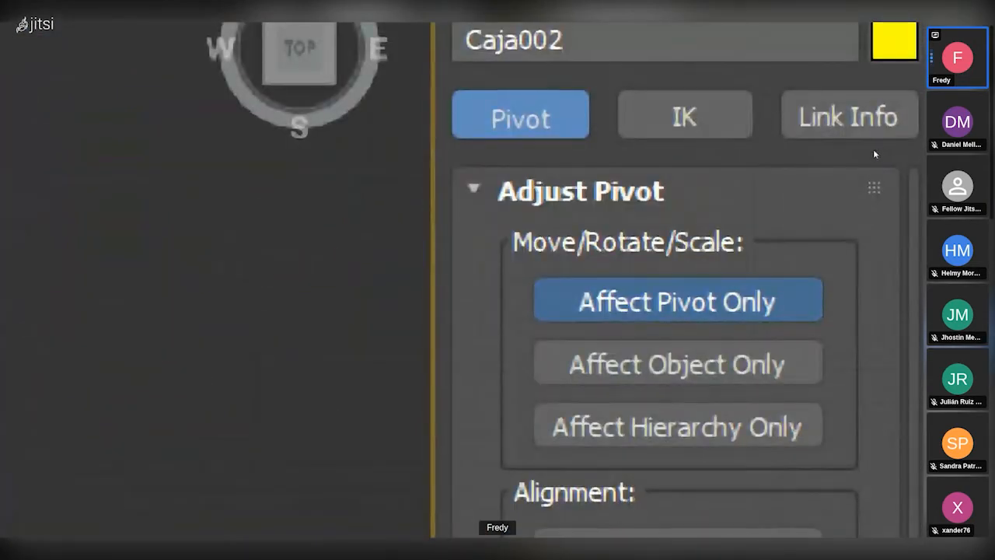
{"action": "left_click", "coordinate": [681, 301]}
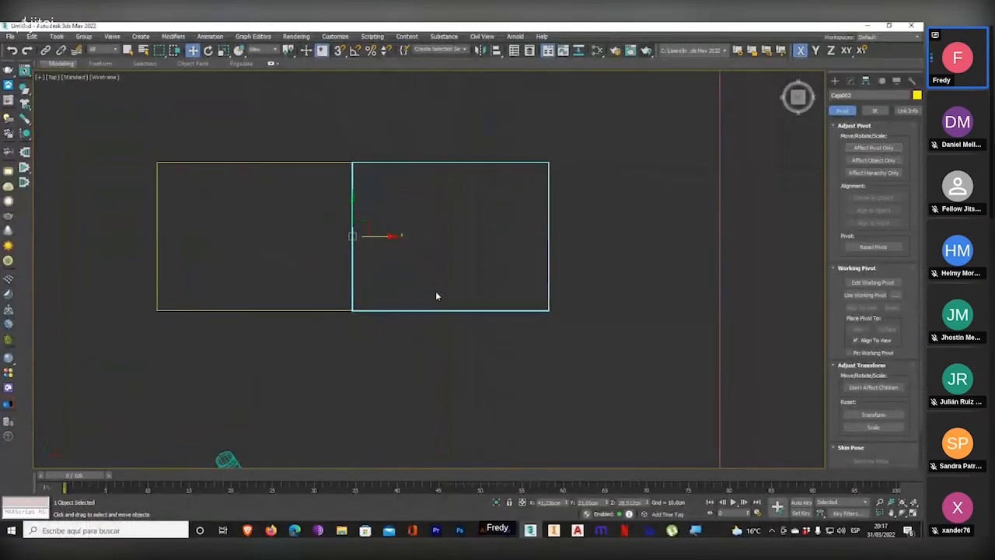
- Examine the pivot's position on the shared edge from an orbited view, and return to a maximized Perspective view
{"action": "middle_click_drag", "start_coordinate": [438, 295], "coordinate": [472, 257], "text": "alt"}
{"action": "scroll", "coordinate": [334, 176], "scroll_direction": "up", "scroll_amount": 3}
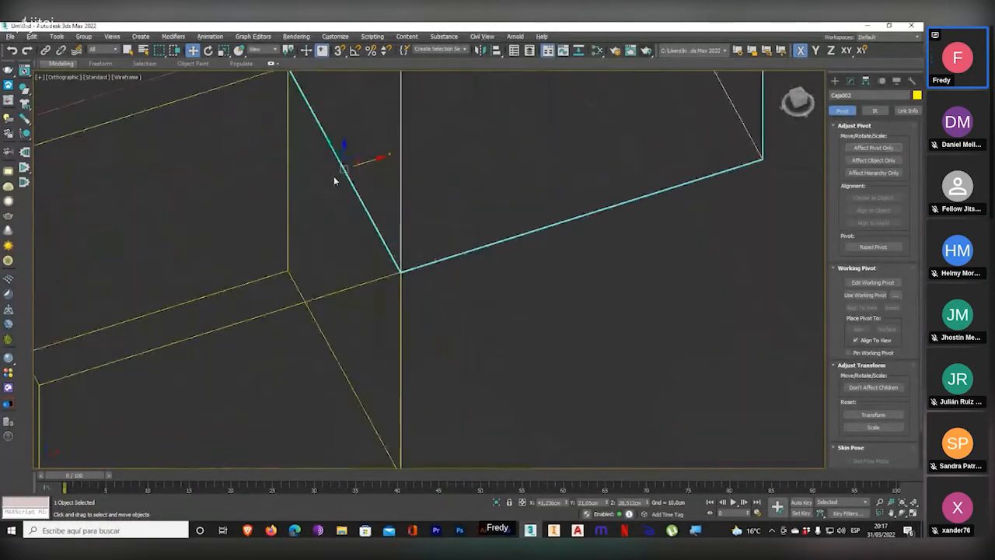
{"action": "key", "text": "t"}
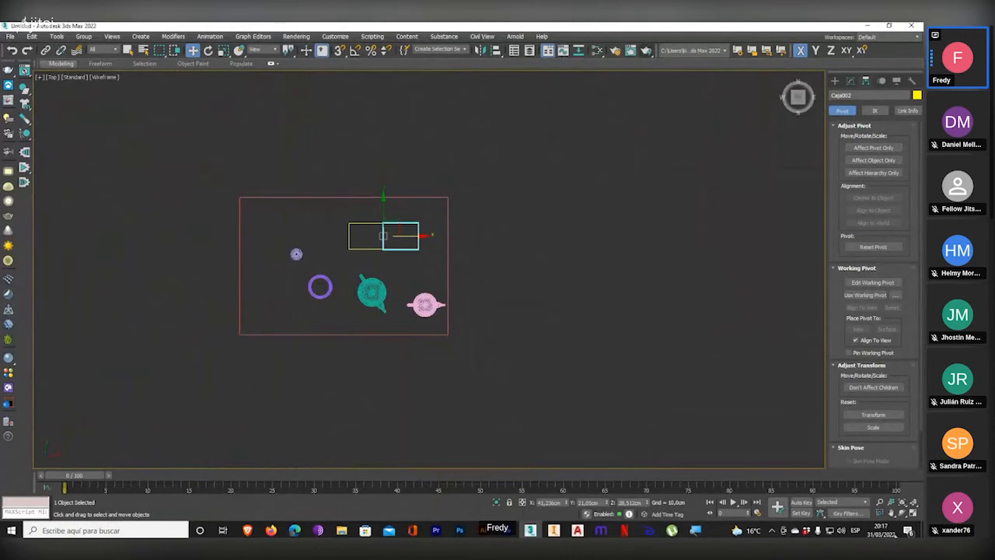
{"action": "left_click", "coordinate": [915, 516]}
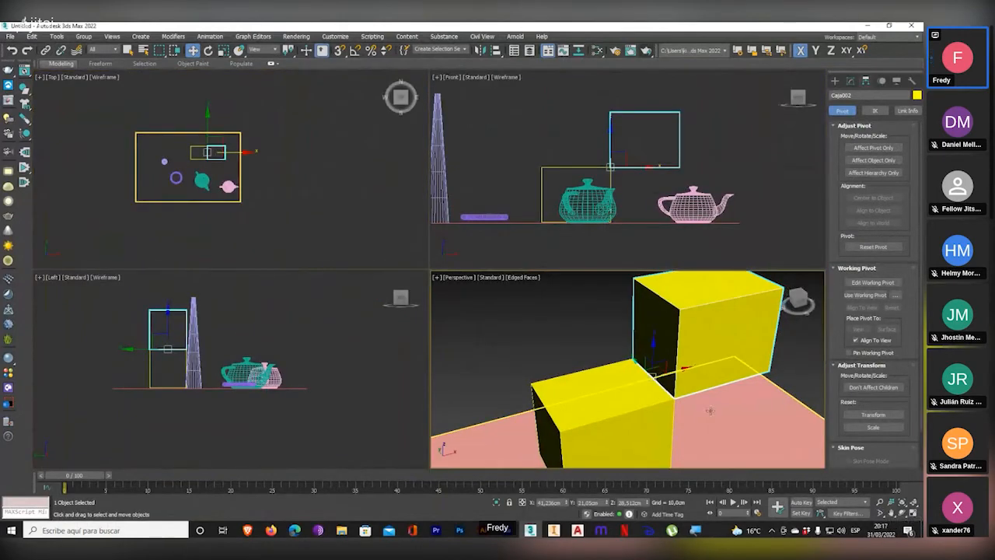
{"action": "left_click", "coordinate": [915, 516]}
{"action": "middle_click_drag", "start_coordinate": [598, 345], "coordinate": [544, 344]}
- Try rotating the upper box back and forth about Y around its relocated pivot, and undo the rotation
{"action": "left_click", "coordinate": [207, 50]}
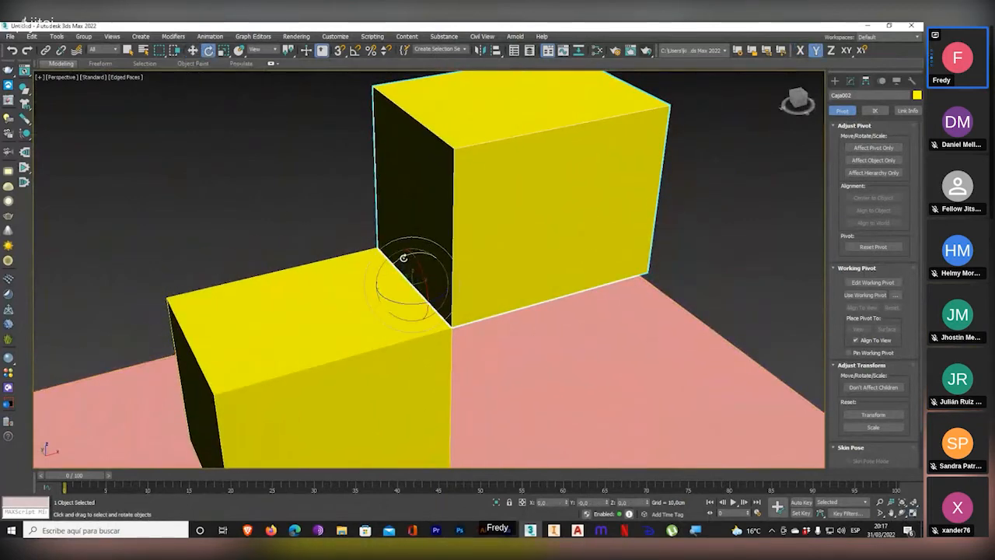
{"action": "left_click_drag", "start_coordinate": [403, 257], "coordinate": [481, 278]}
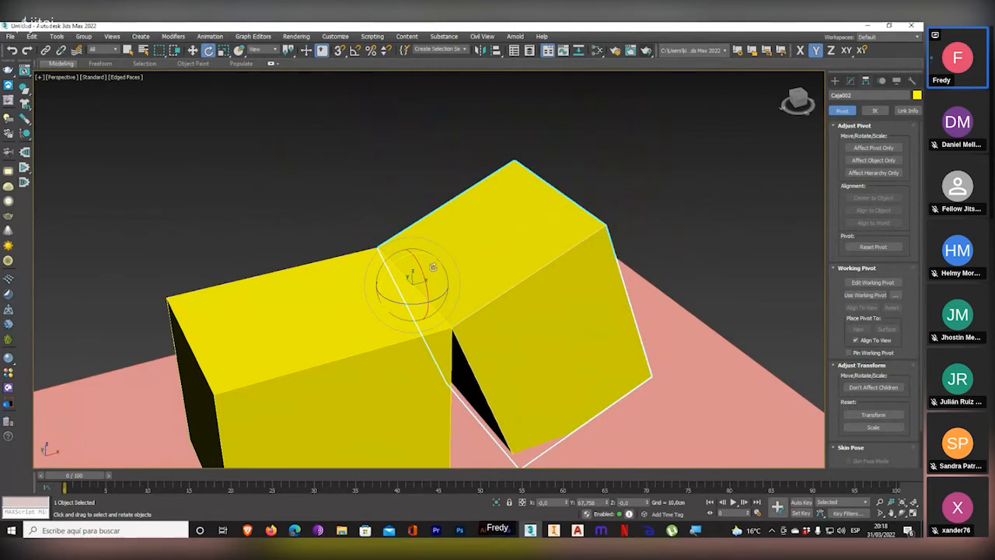
{"action": "left_click_drag", "start_coordinate": [403, 259], "coordinate": [306, 352]}
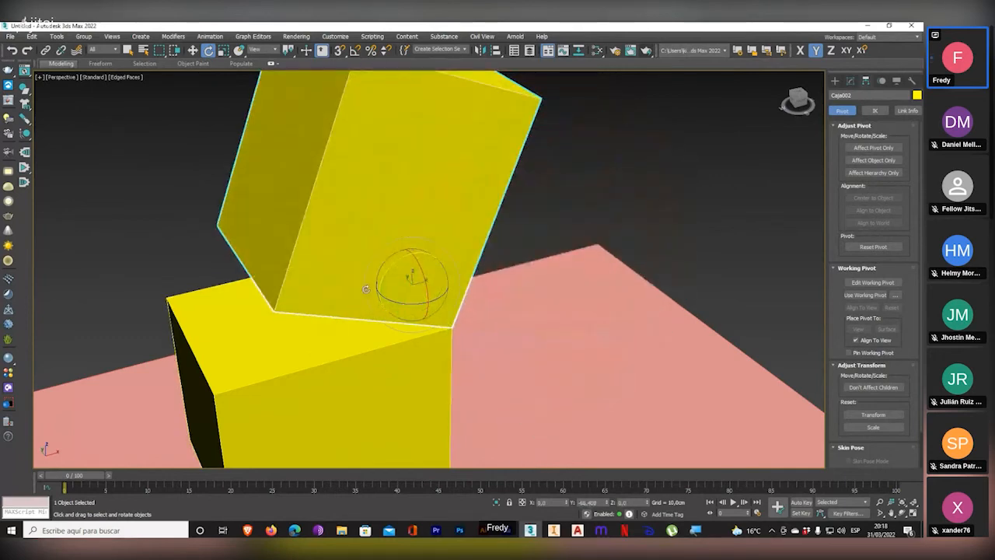
{"action": "key", "text": "ctrl+z"}
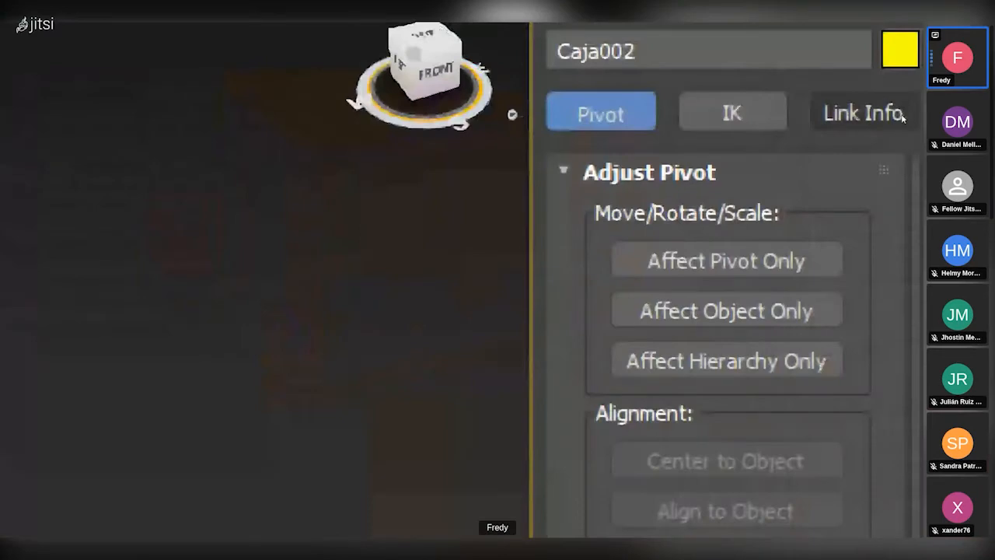
- Toggle Affect Pivot Only on and off, and try rotating the upper box freely about Y again
{"action": "key", "text": "Insert"}
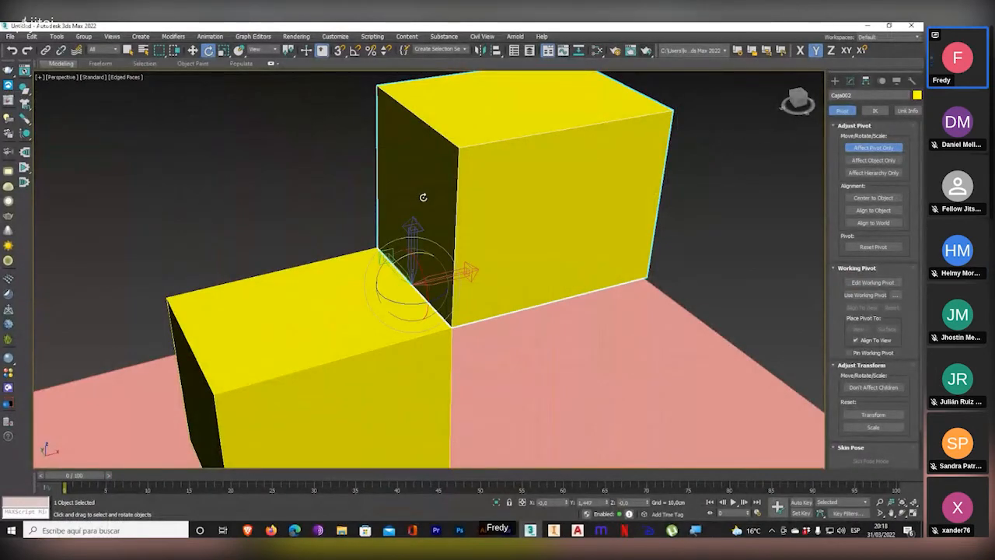
{"action": "left_click", "coordinate": [881, 151]}
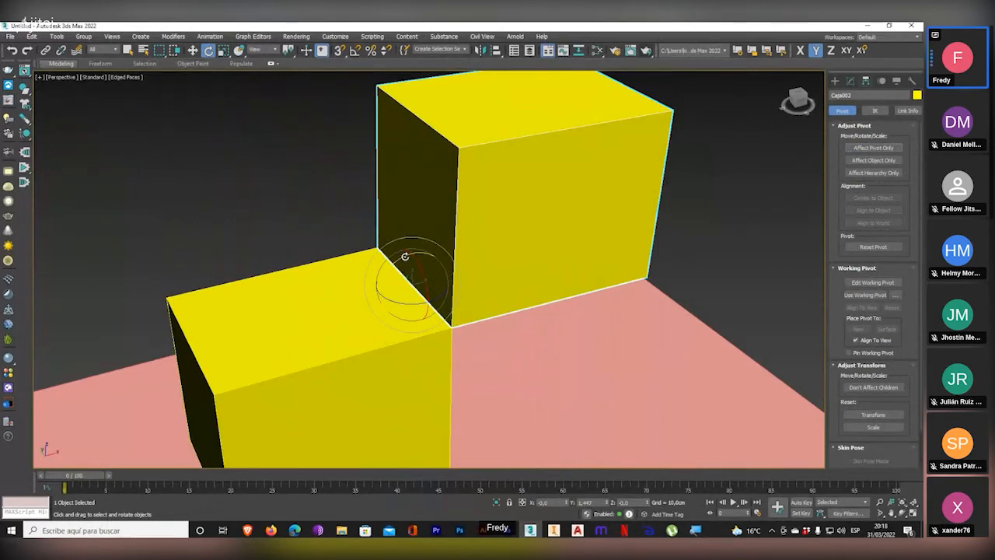
{"action": "left_click_drag", "start_coordinate": [405, 255], "coordinate": [305, 211]}
{"action": "right_click", "coordinate": [306, 210]}
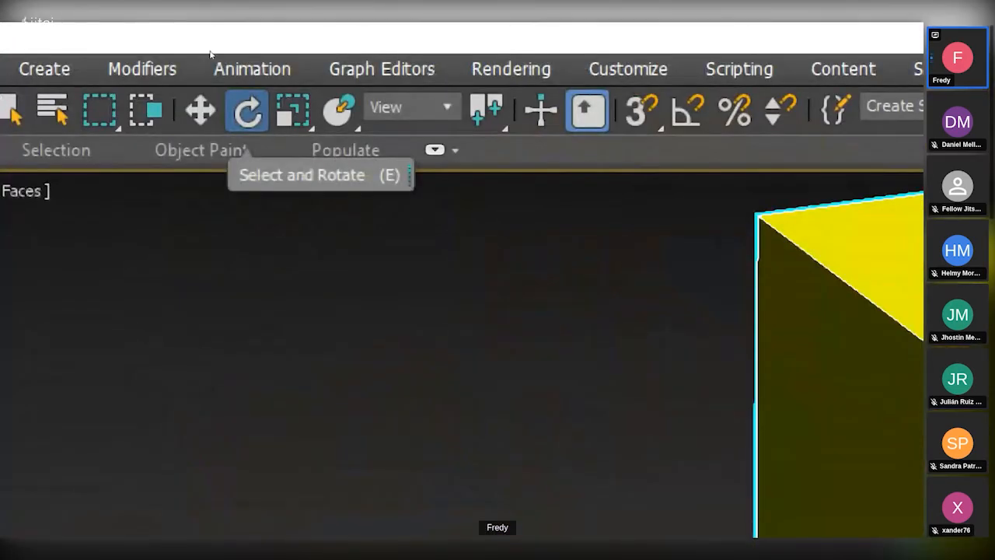
- Set the upper box's Absolute:World Y rotation to 0 in the Rotate Transform Type-In
{"action": "right_click", "coordinate": [248, 109]}
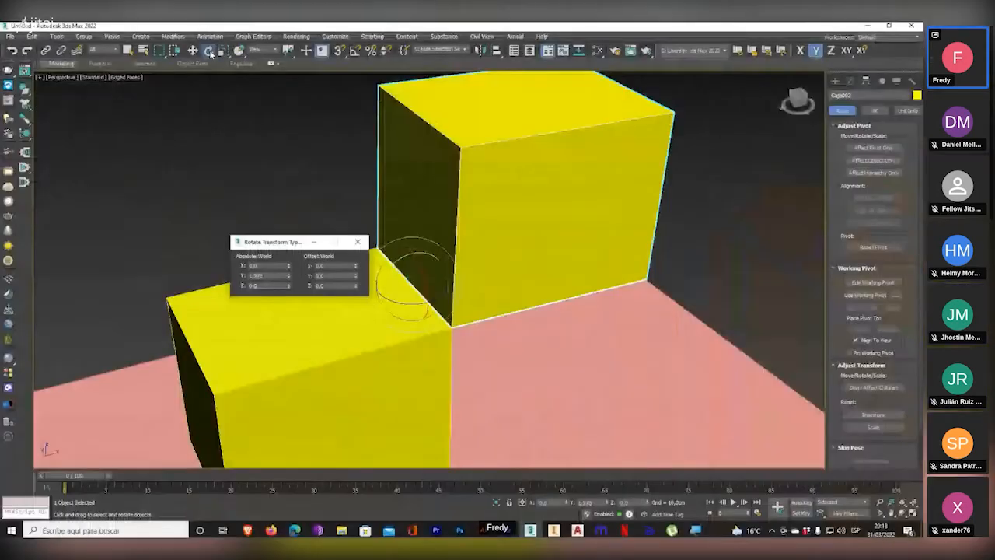
{"action": "left_click_drag", "start_coordinate": [278, 242], "coordinate": [295, 160]}
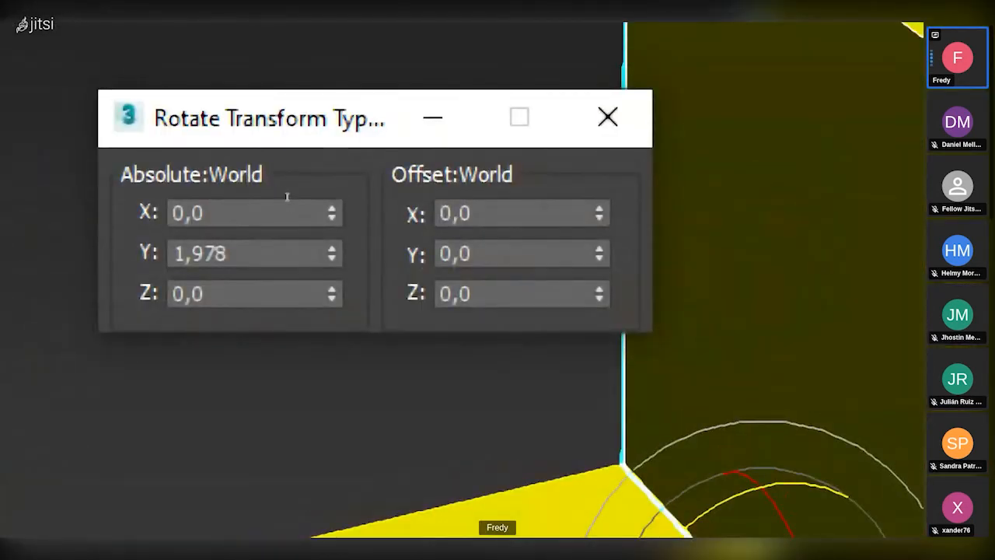
{"action": "key", "text": "Tab"}
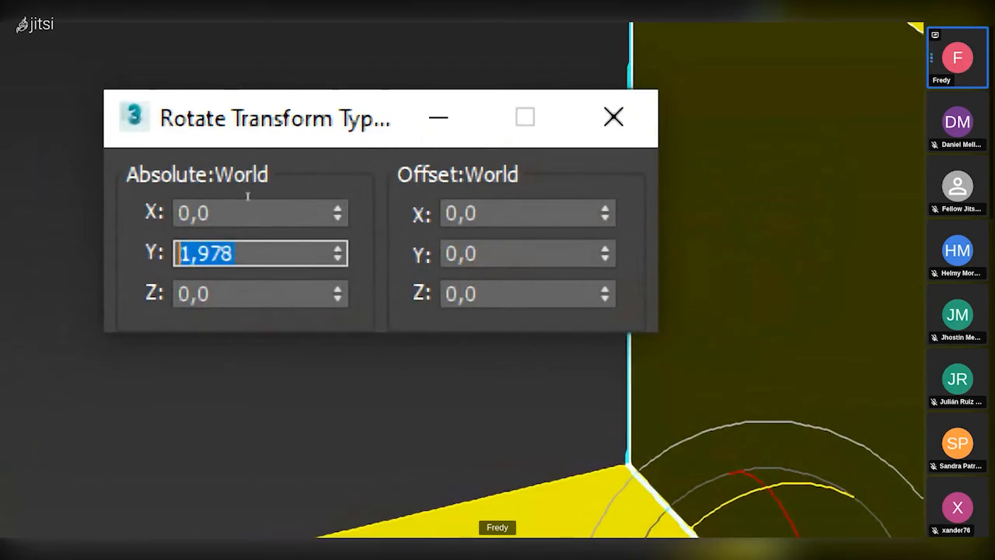
{"action": "type", "text": "0"}
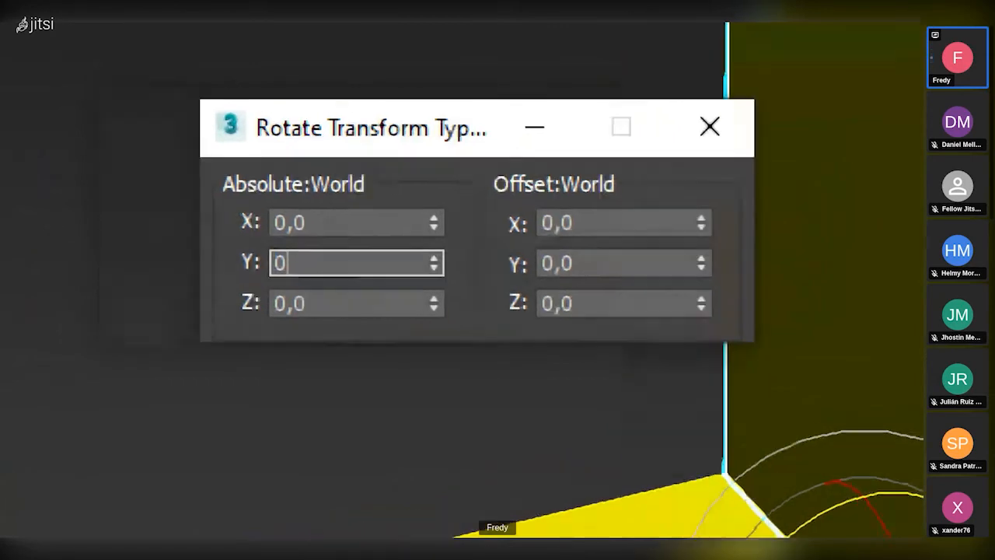
{"action": "key", "text": "Return"}
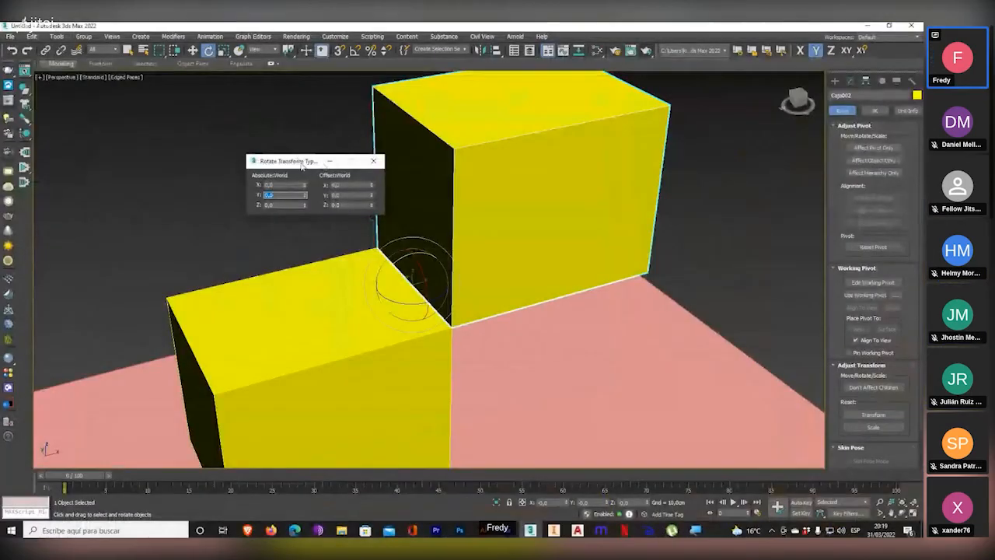
- Rotate the upper box to 11° about Y by varying the Offset:World Y value
{"action": "left_click_drag", "start_coordinate": [323, 165], "coordinate": [277, 169]}
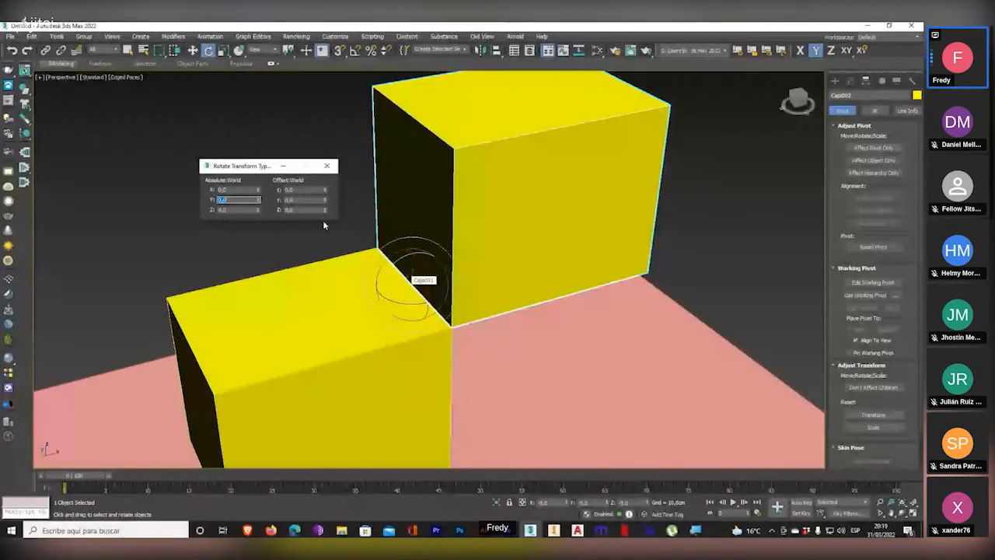
{"action": "left_click_drag", "start_coordinate": [325, 199], "coordinate": [271, 456]}
{"action": "left_click_drag", "start_coordinate": [289, 358], "coordinate": [313, 188]}
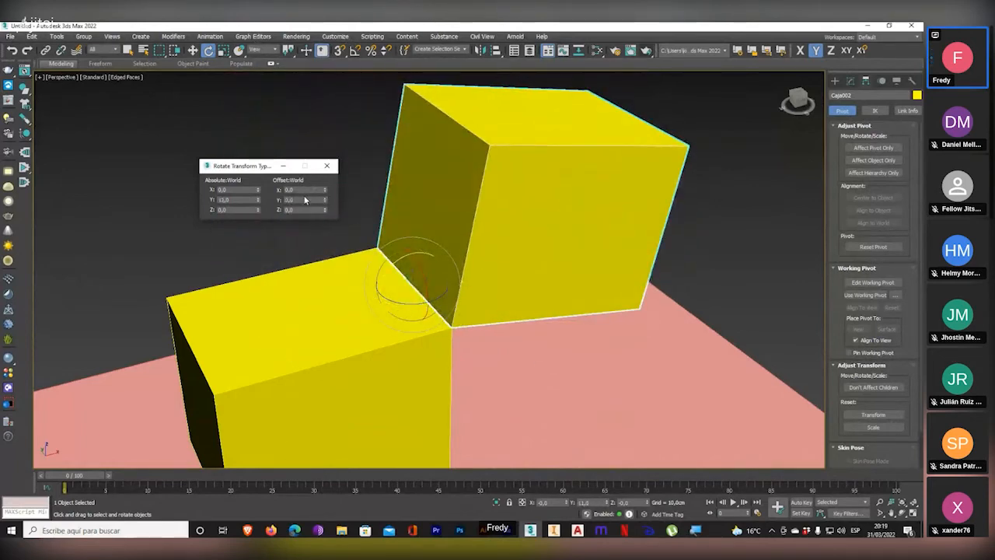
- Try rotating the upper box by repeated 20° Y offsets and back by -20° offsets, and close the Rotate Transform Type-In
{"action": "double_click", "coordinate": [306, 202]}
{"action": "type", "text": "20"}
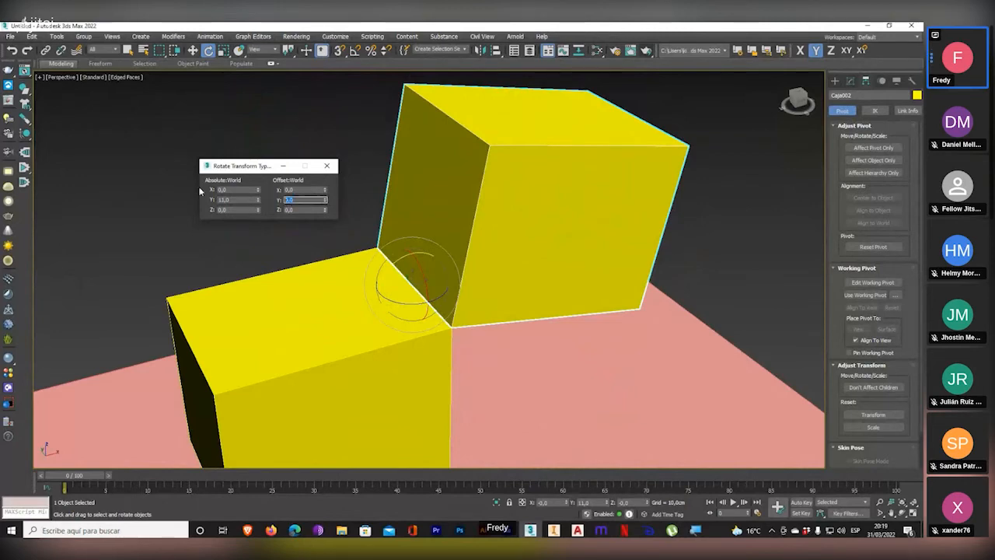
{"action": "key", "text": "Return"}
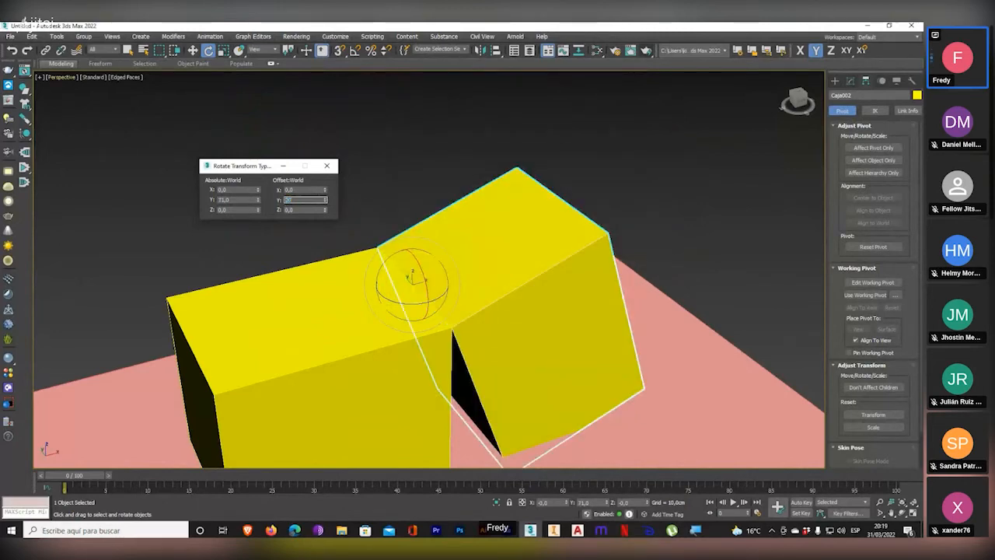
{"action": "key", "text": "Return"}
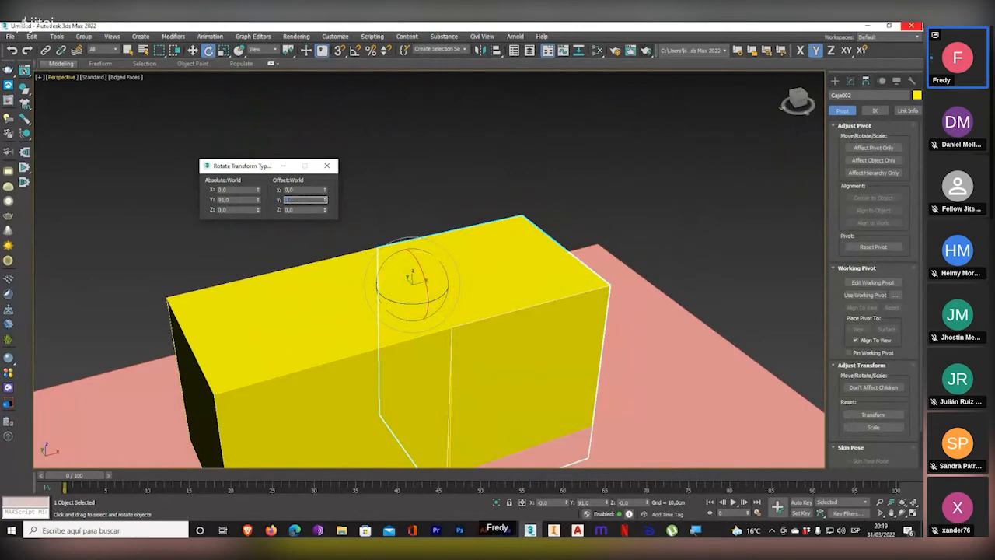
{"action": "type", "text": "-20"}
{"action": "key", "text": "Return"}
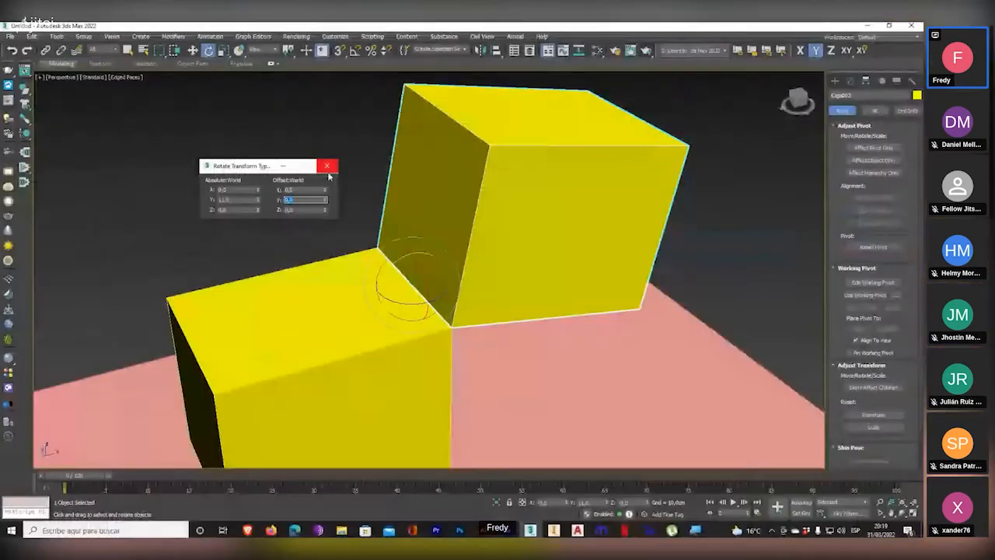
{"action": "left_click", "coordinate": [330, 167]}
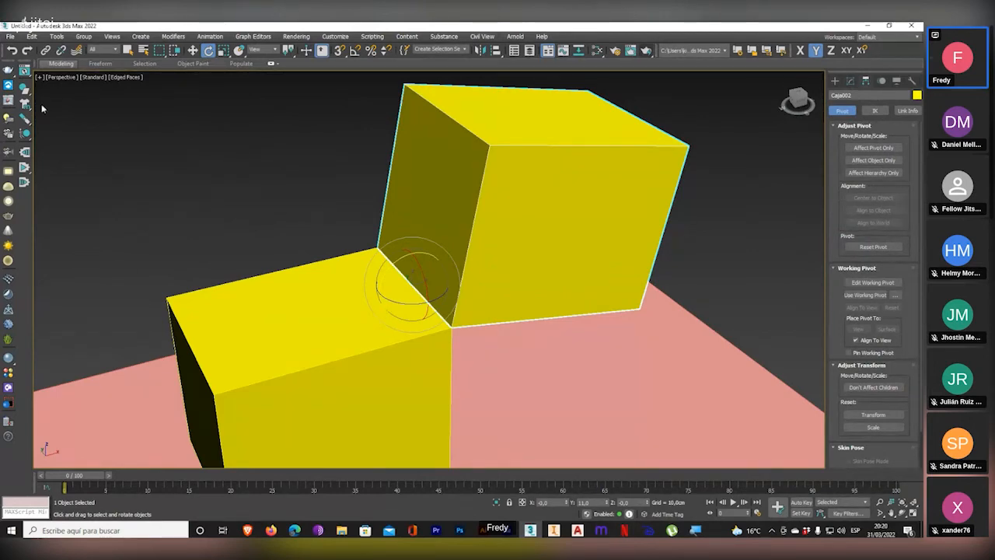
- Select the tall cone and scale it freely, changing its proportions along the local axes
{"action": "middle_click_drag", "start_coordinate": [256, 168], "coordinate": [425, 202], "text": "alt"}
{"action": "scroll", "coordinate": [424, 202], "scroll_direction": "down", "scroll_amount": 5}
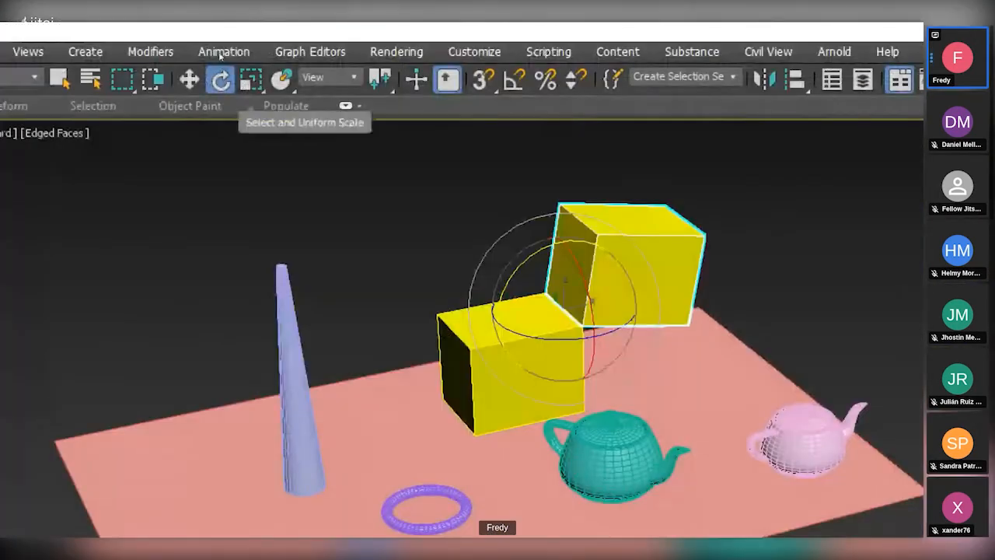
{"action": "left_click", "coordinate": [223, 50]}
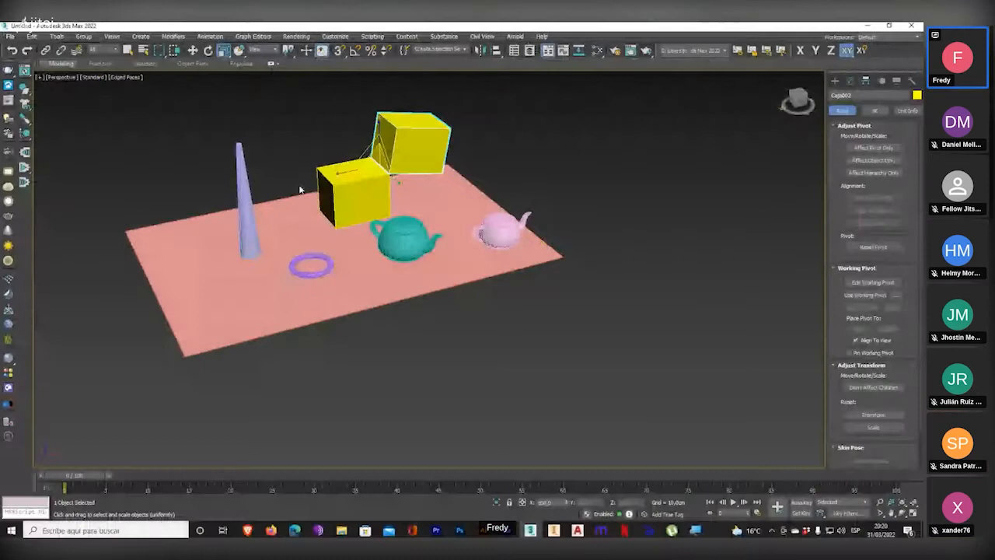
{"action": "middle_click_drag", "start_coordinate": [286, 319], "coordinate": [522, 410]}
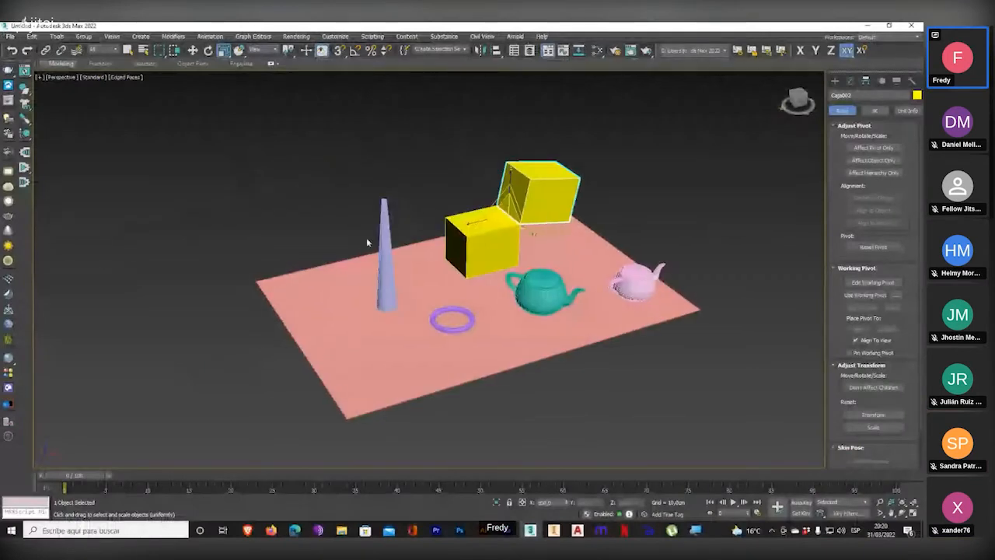
{"action": "left_click", "coordinate": [553, 429]}
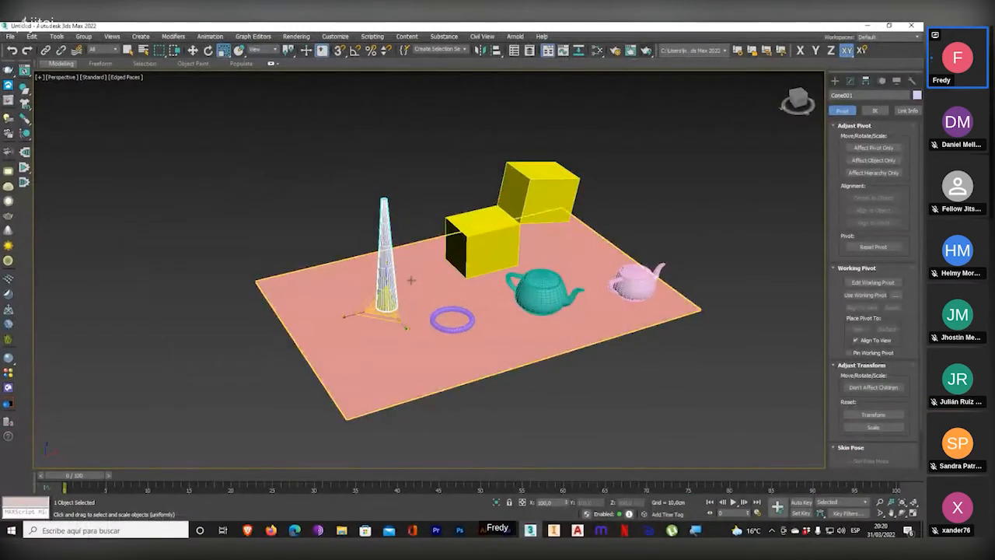
{"action": "key", "text": "r"}
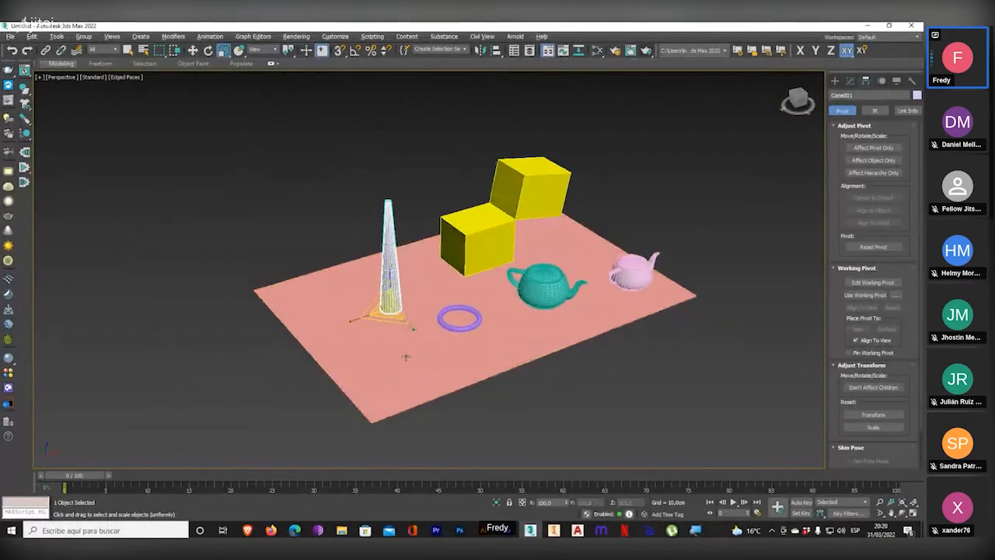
{"action": "middle_click_drag", "start_coordinate": [379, 311], "coordinate": [404, 333], "text": "alt"}
{"action": "scroll", "coordinate": [410, 335], "scroll_direction": "up", "scroll_amount": 3}
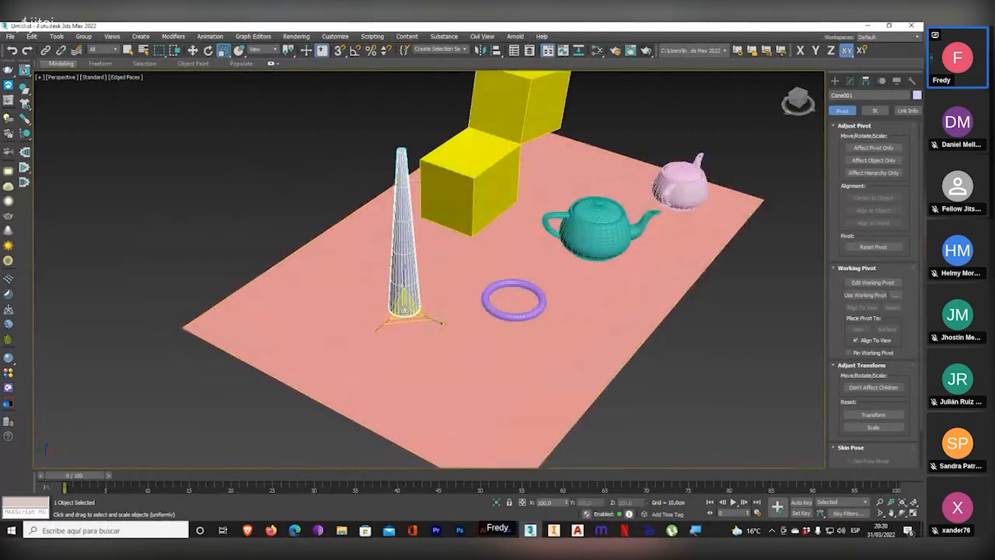
{"action": "mouse_move", "coordinate": [404, 310]}
{"action": "left_mouse_down"}
{"action": "mouse_move", "coordinate": [514, 141]}
{"action": "mouse_move", "coordinate": [420, 327]}
{"action": "mouse_move", "coordinate": [443, 265]}
{"action": "mouse_move", "coordinate": [477, 197]}
{"action": "mouse_move", "coordinate": [406, 373]}
{"action": "mouse_move", "coordinate": [460, 237]}
{"action": "mouse_move", "coordinate": [400, 329]}
{"action": "mouse_move", "coordinate": [406, 312]}
{"action": "left_mouse_up"}
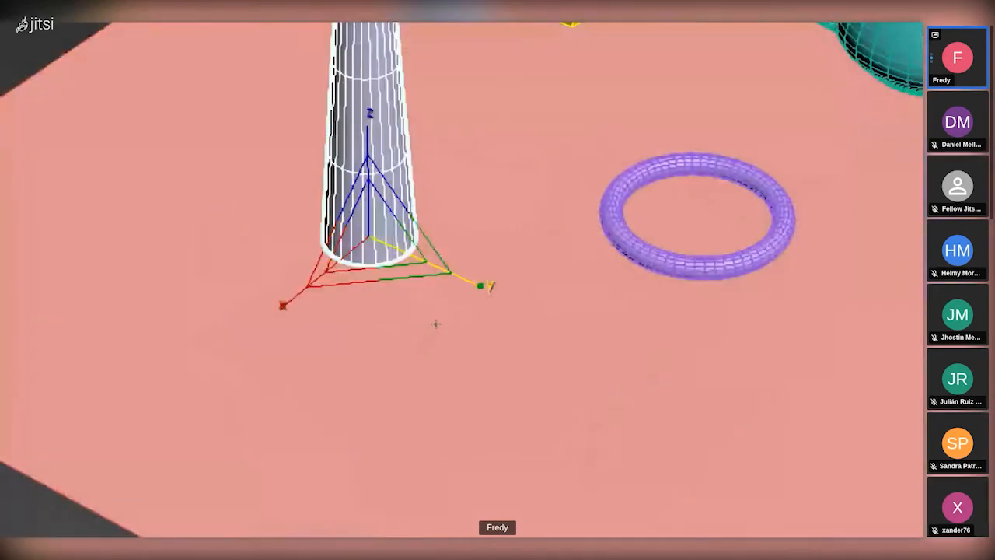
{"action": "left_click_drag", "start_coordinate": [435, 323], "coordinate": [388, 322]}
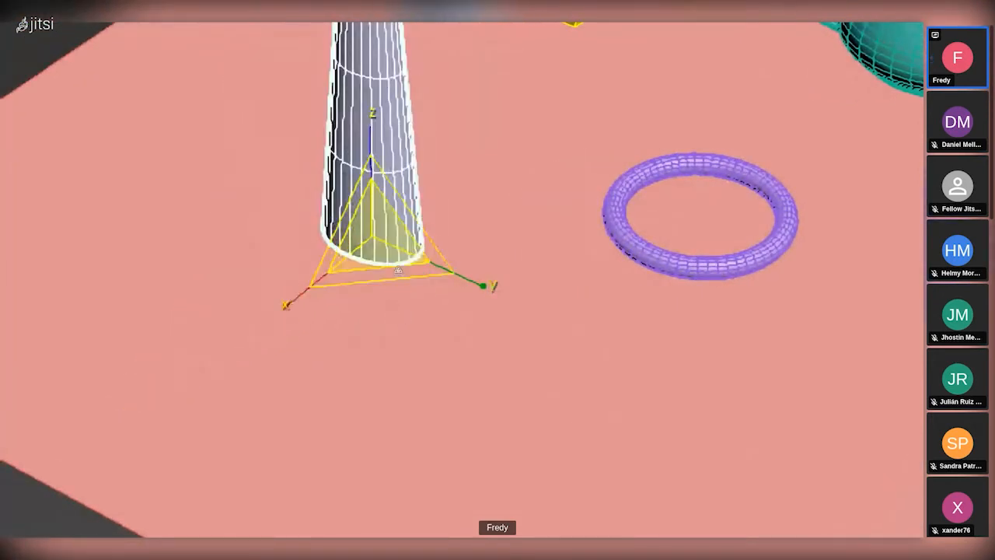
{"action": "left_click_drag", "start_coordinate": [382, 195], "coordinate": [404, 293]}
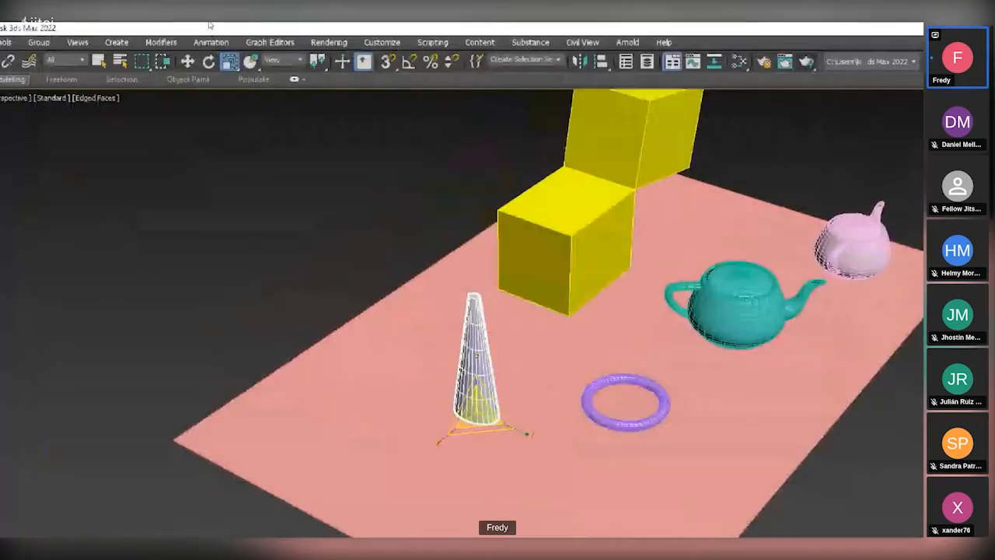
- Set the tall cone's Absolute:Local X, Y and Z scale to 100 in the Scale Transform Type-In
{"action": "right_click", "coordinate": [230, 61]}
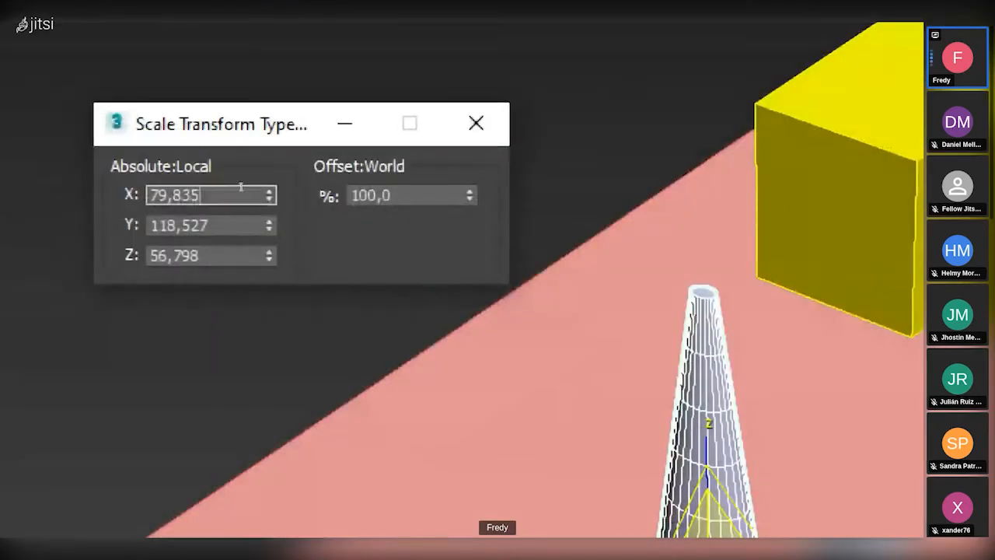
{"action": "double_click", "coordinate": [279, 330]}
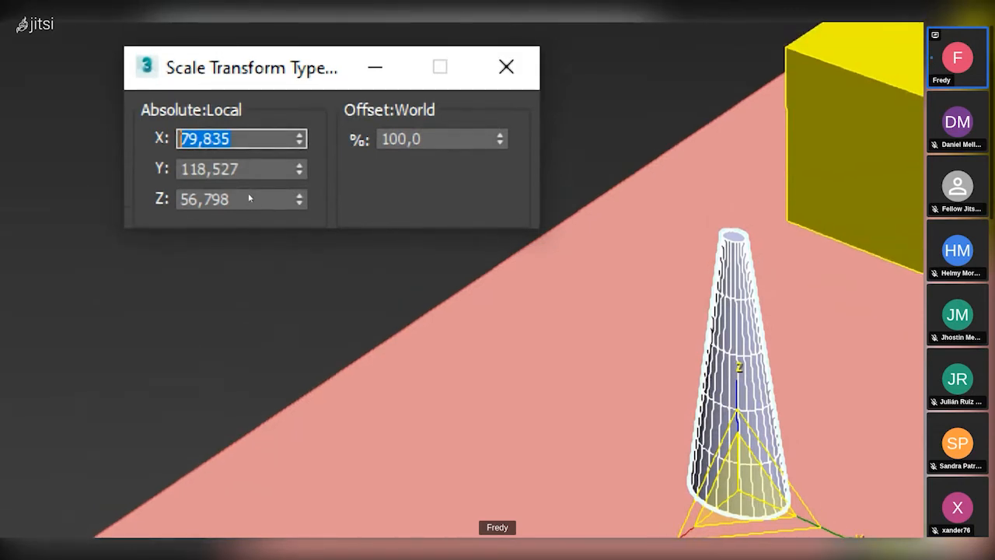
{"action": "type", "text": "100"}
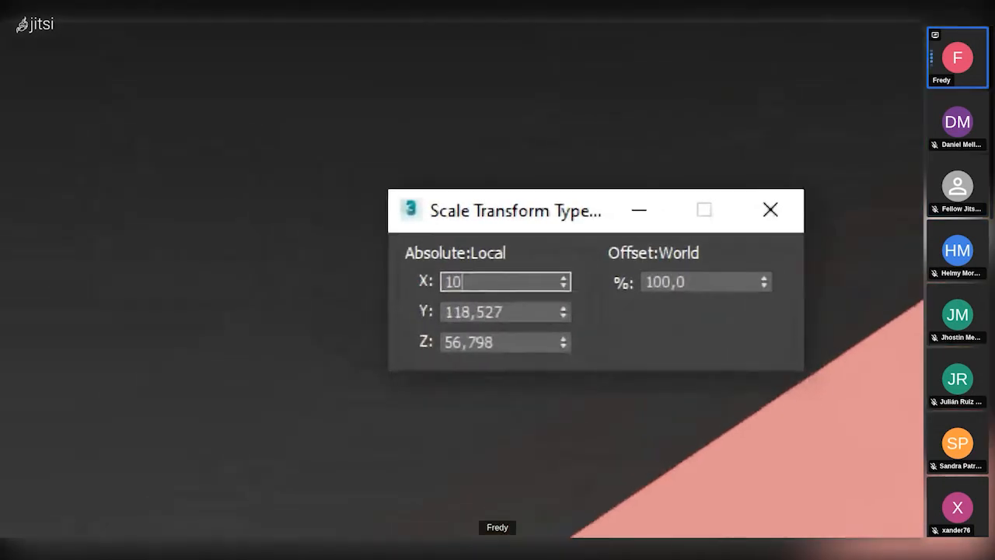
{"action": "key", "text": "Tab"}
{"action": "type", "text": "100"}
{"action": "key", "text": "Tab"}
{"action": "type", "text": "100"}
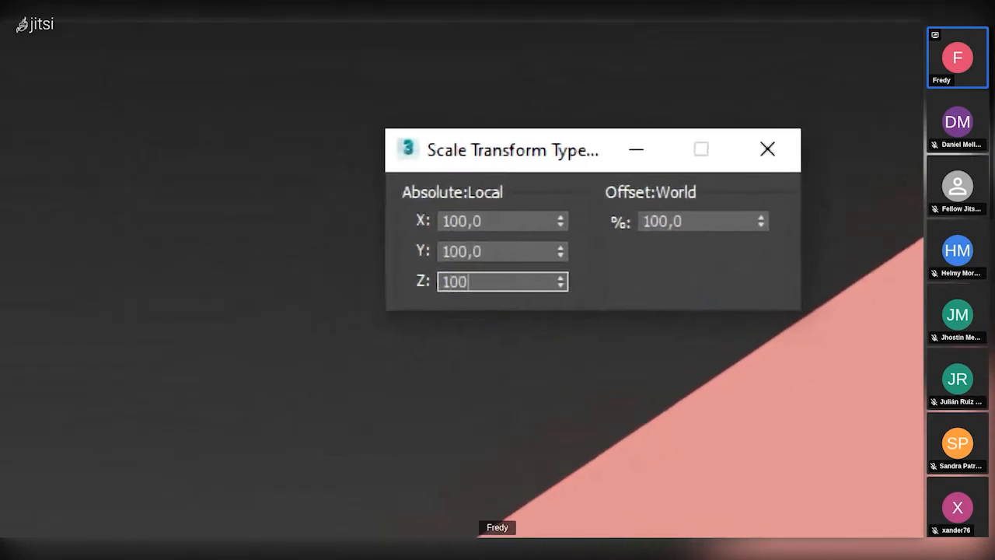
{"action": "key", "text": "Return"}
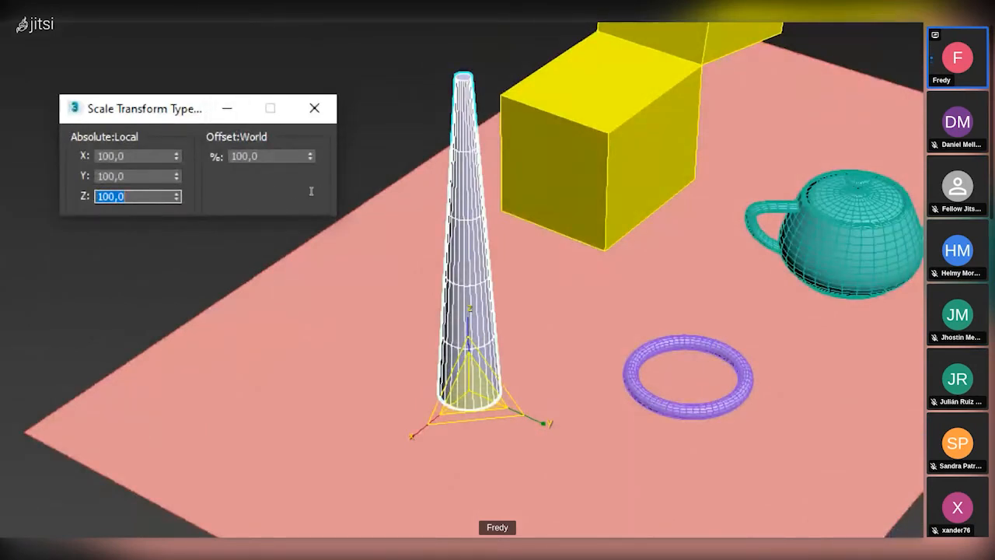
- Scale the tall cone uniformly with an Offset:World value of 150% and close the Scale Transform Type-In
{"action": "key", "text": "Tab"}
{"action": "type", "text": "150"}
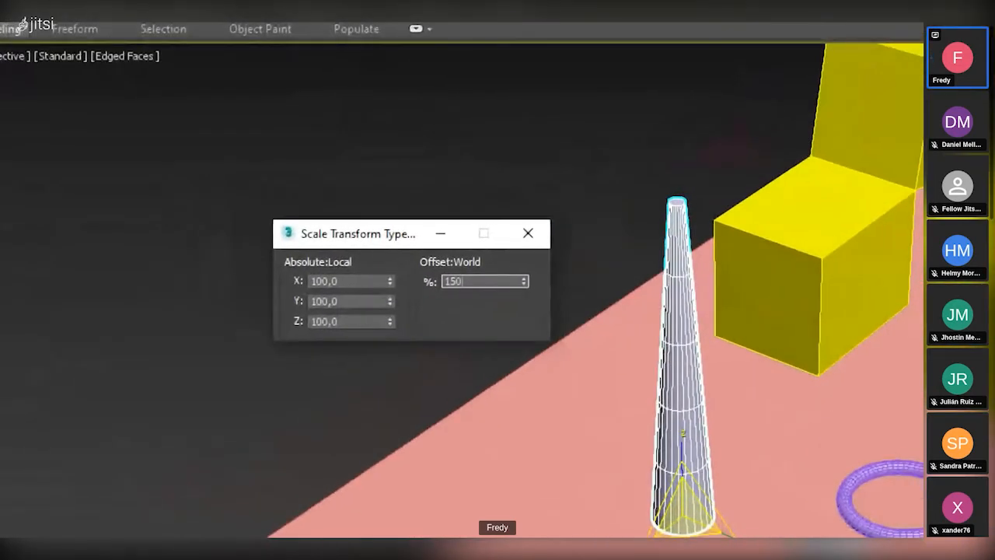
{"action": "key", "text": "Return"}
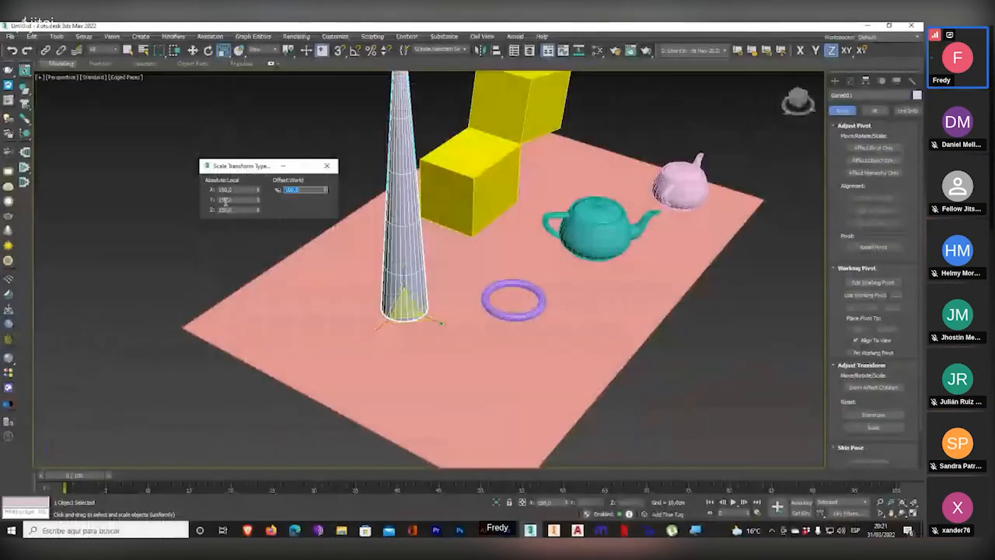
{"action": "left_click", "coordinate": [326, 165]}
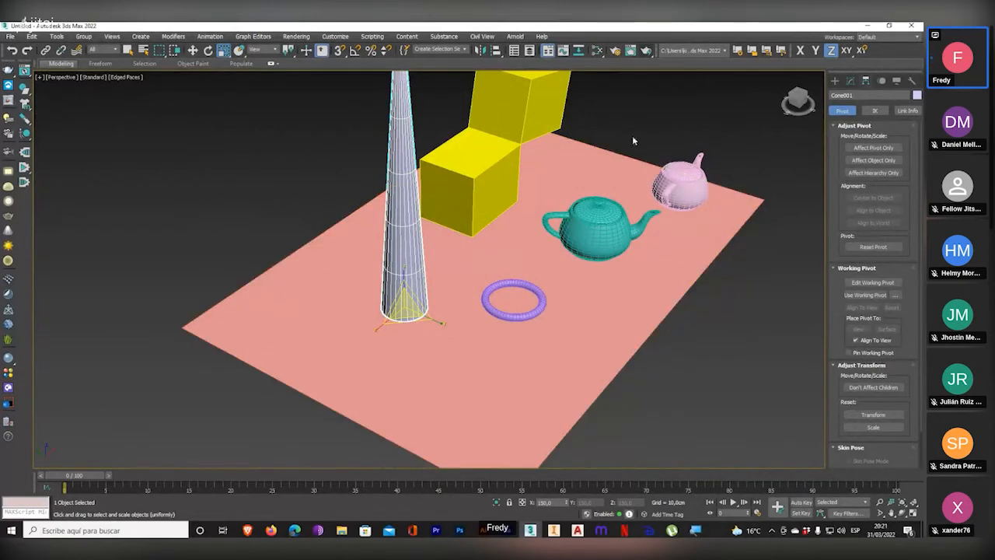
- Replace the tall cone with a new pointed cone on the plane, about 7.6 cm in base radius and 49.3 cm high
{"action": "key", "text": "Delete"}
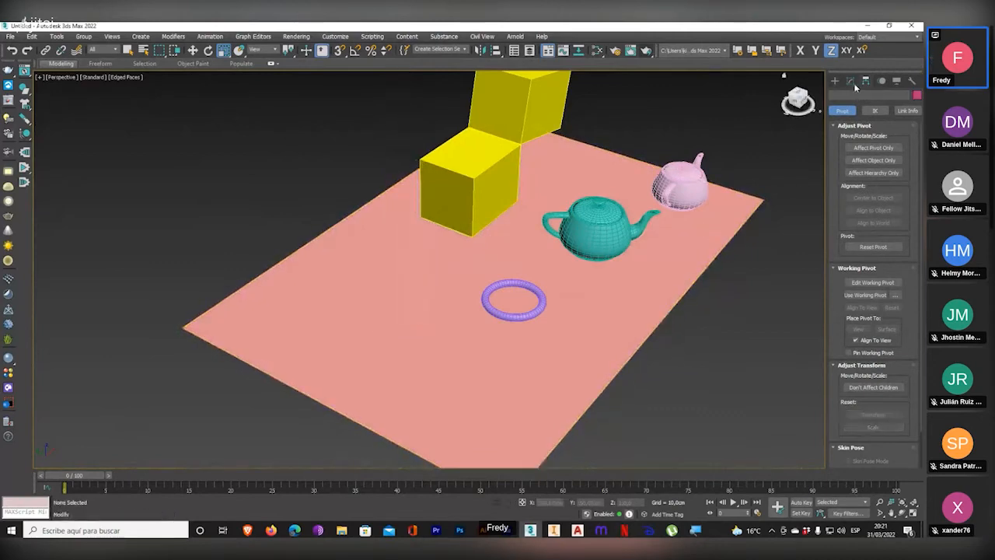
{"action": "left_click", "coordinate": [835, 80]}
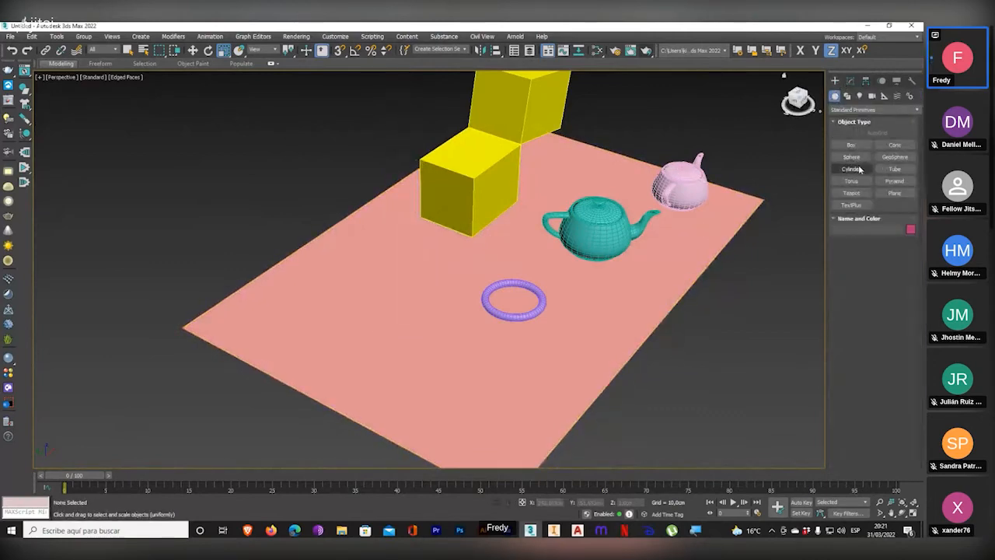
{"action": "left_click", "coordinate": [895, 144]}
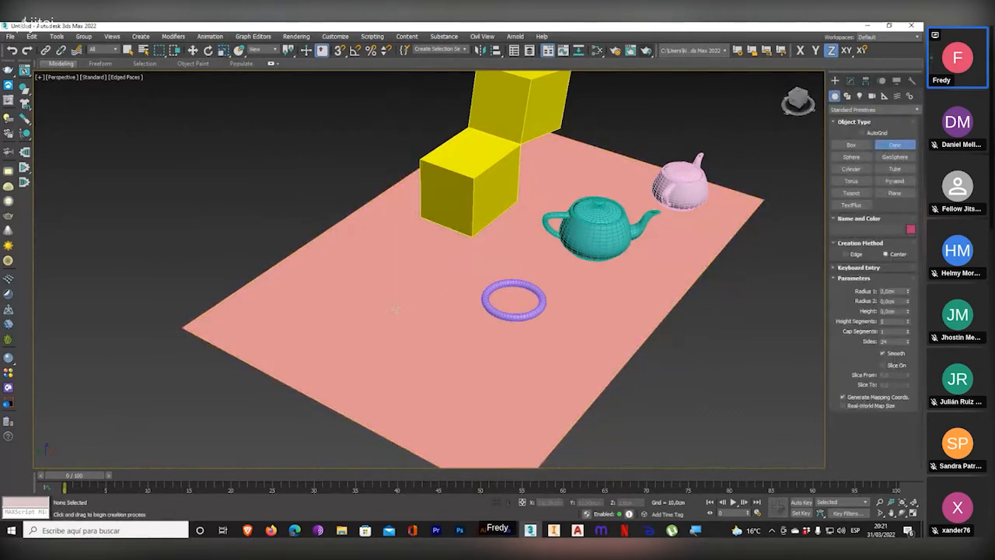
{"action": "left_click_drag", "start_coordinate": [395, 309], "coordinate": [404, 297]}
{"action": "left_click", "coordinate": [400, 171]}
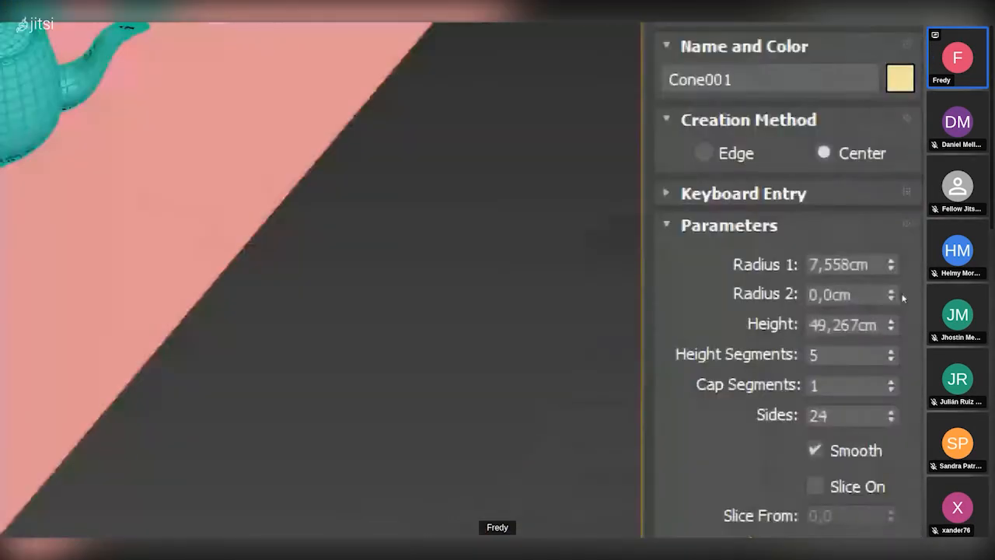
- Set the new cone's Radius 1 to 10 cm and its Height to 50 cm
{"action": "double_click", "coordinate": [883, 291]}
{"action": "type", "text": "10"}
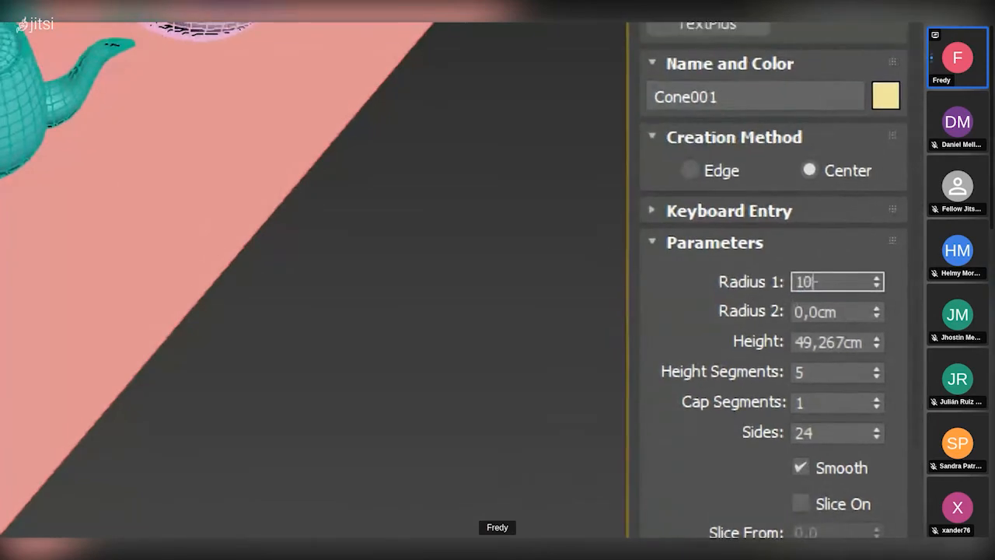
{"action": "key", "text": "Tab"}
{"action": "type", "text": "50"}
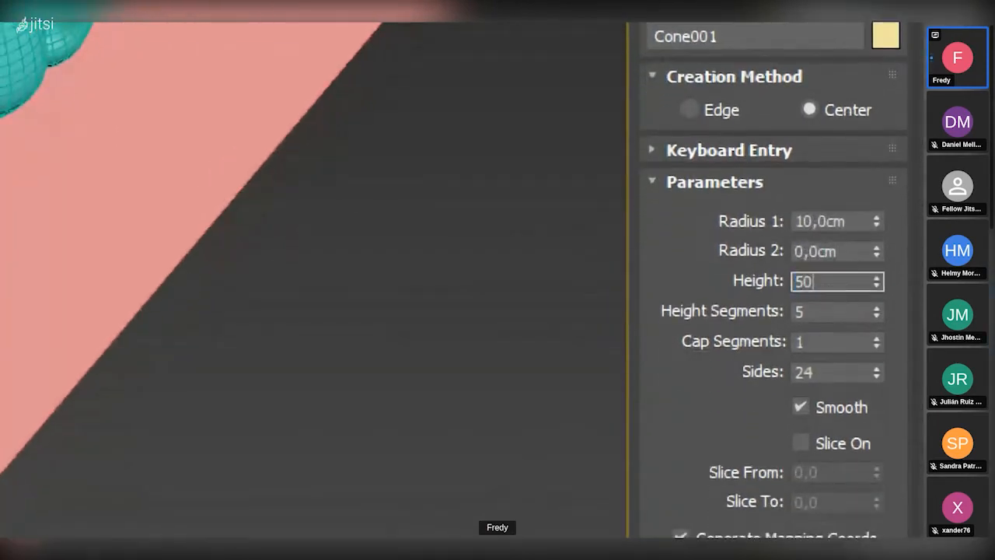
{"action": "key", "text": "Return"}
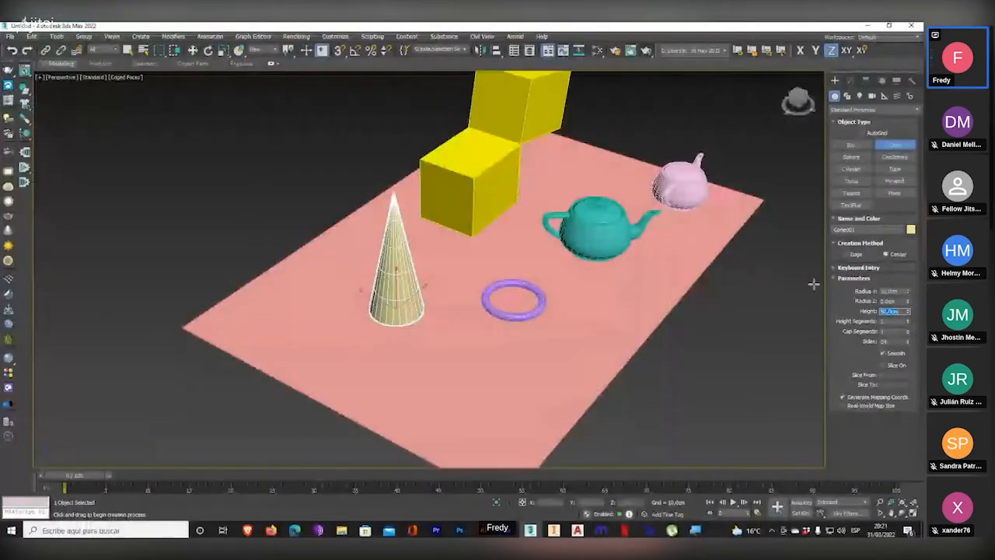
- Scale the new cone uniformly with an Offset:World value of 200% and close the Scale Transform Type-In
{"action": "left_click", "coordinate": [223, 50]}
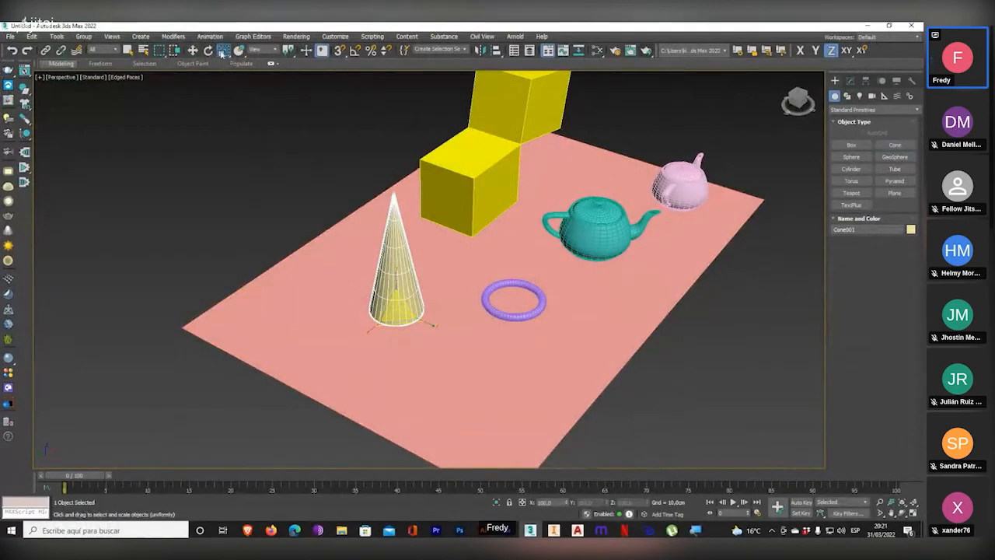
{"action": "right_click", "coordinate": [223, 51]}
{"action": "double_click", "coordinate": [310, 190]}
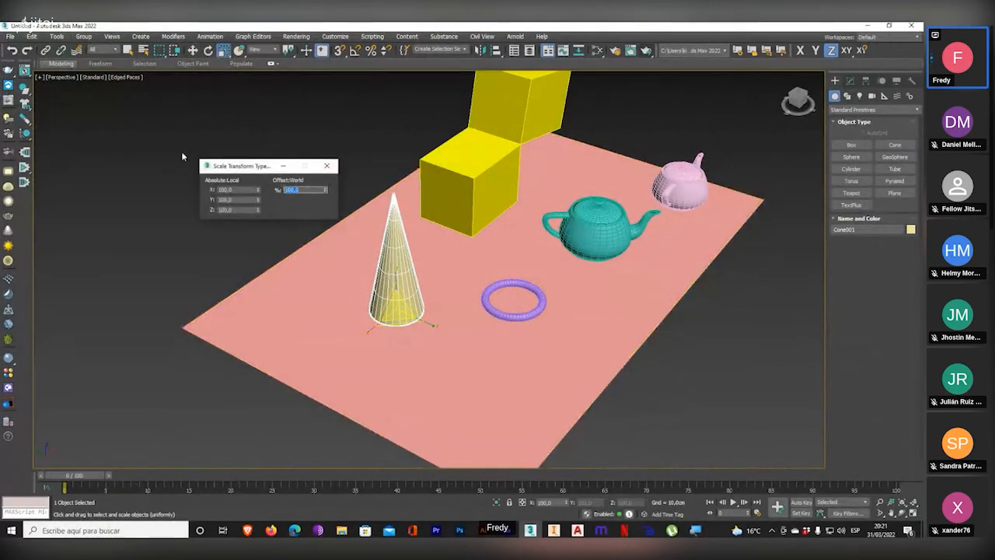
{"action": "type", "text": "200"}
{"action": "key", "text": "Return"}
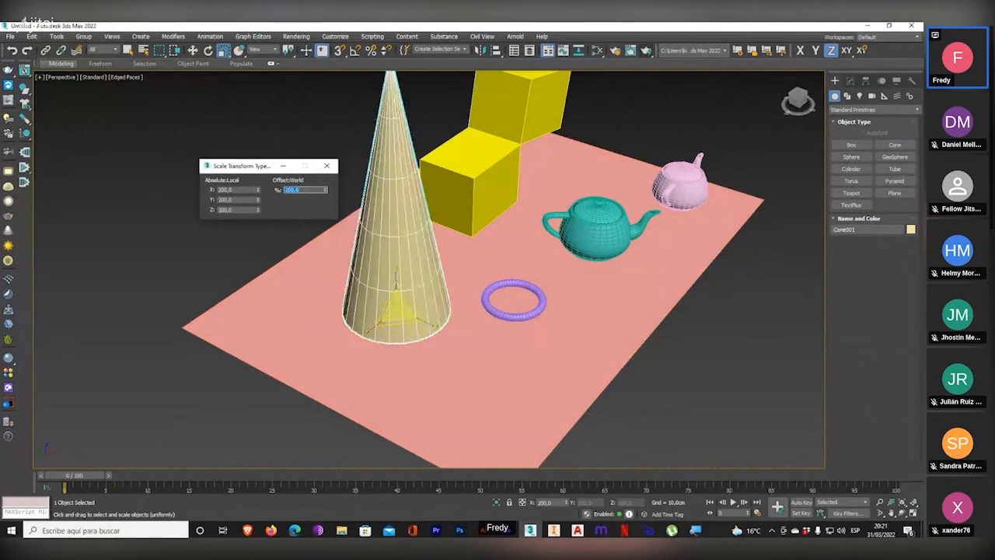
{"action": "left_click", "coordinate": [326, 166]}
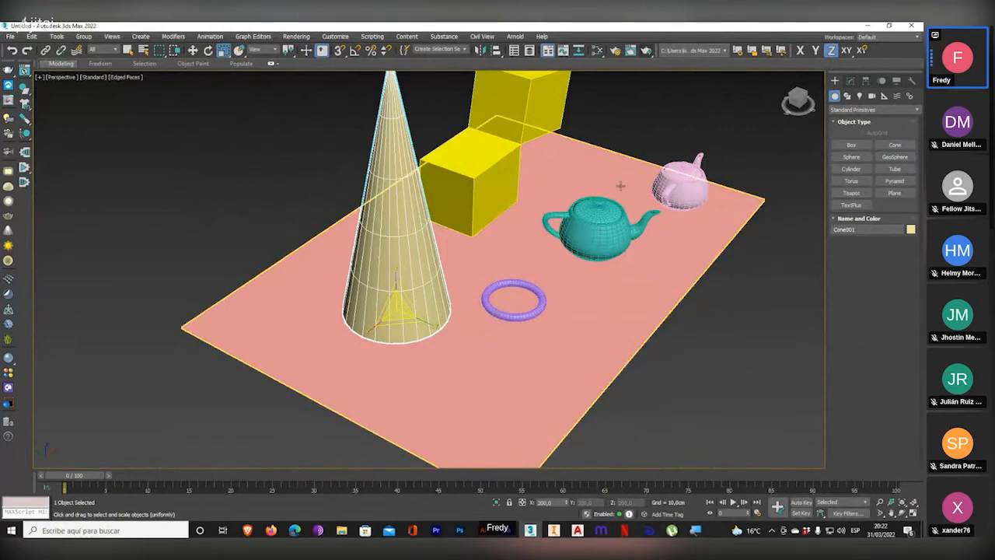
- Check the scaled cone's radius and height in its Modify parameters
{"action": "left_click", "coordinate": [851, 81]}
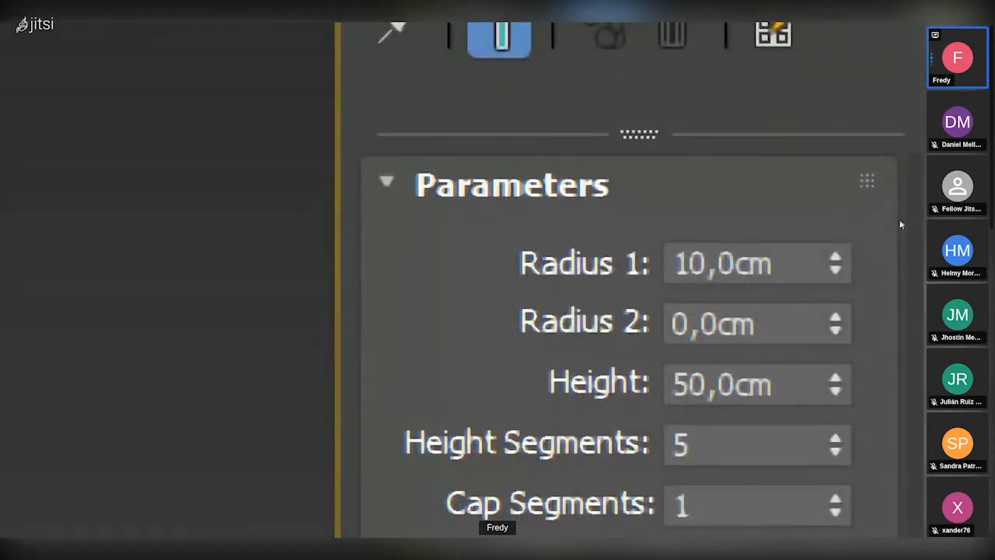
{"action": "left_click_drag", "start_coordinate": [900, 223], "coordinate": [855, 226]}
{"action": "key", "text": "Tab"}
{"action": "key", "text": "Tab"}
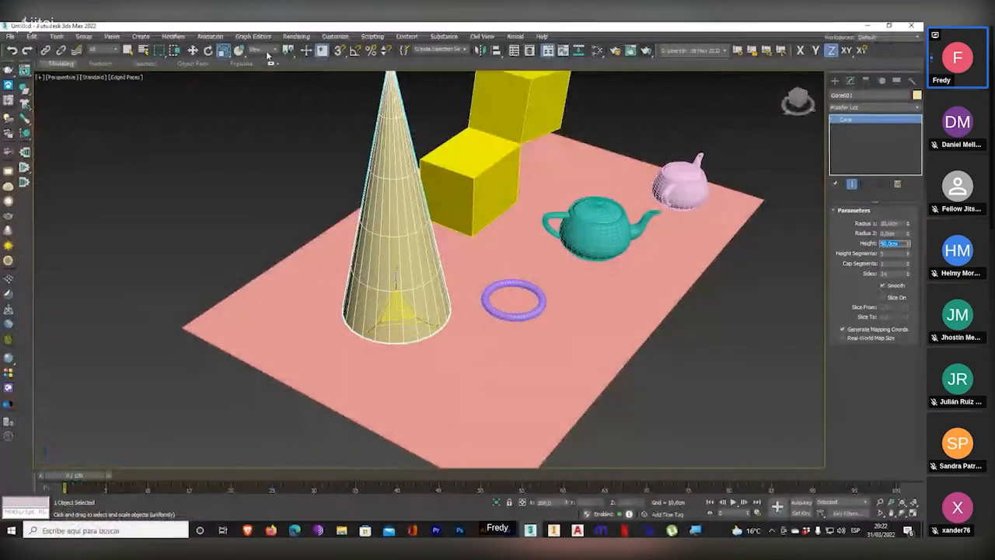
- Open the Scale Transform Type-In for the cone and check its Absolute:Local X, Y and Z scale values
{"action": "left_click", "coordinate": [223, 51]}
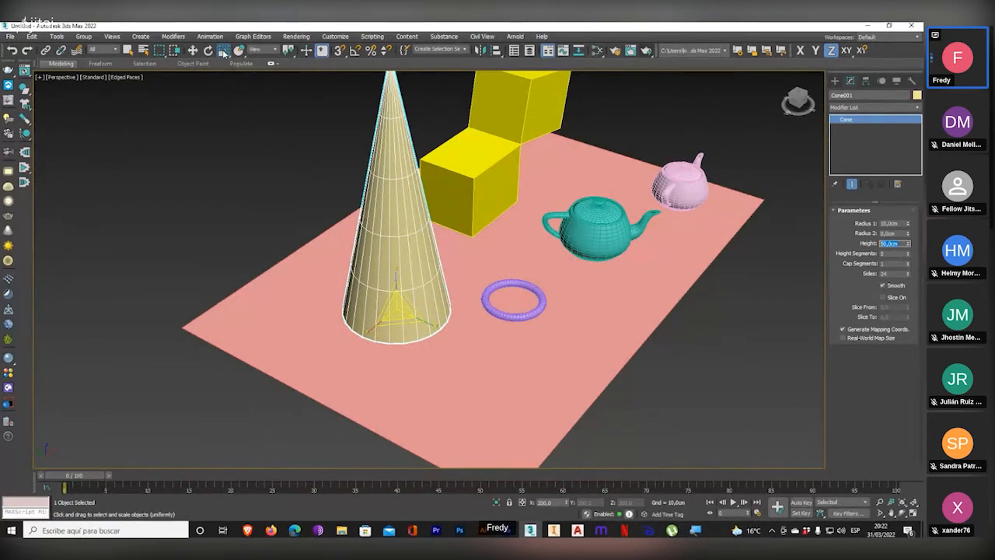
{"action": "right_click", "coordinate": [223, 51]}
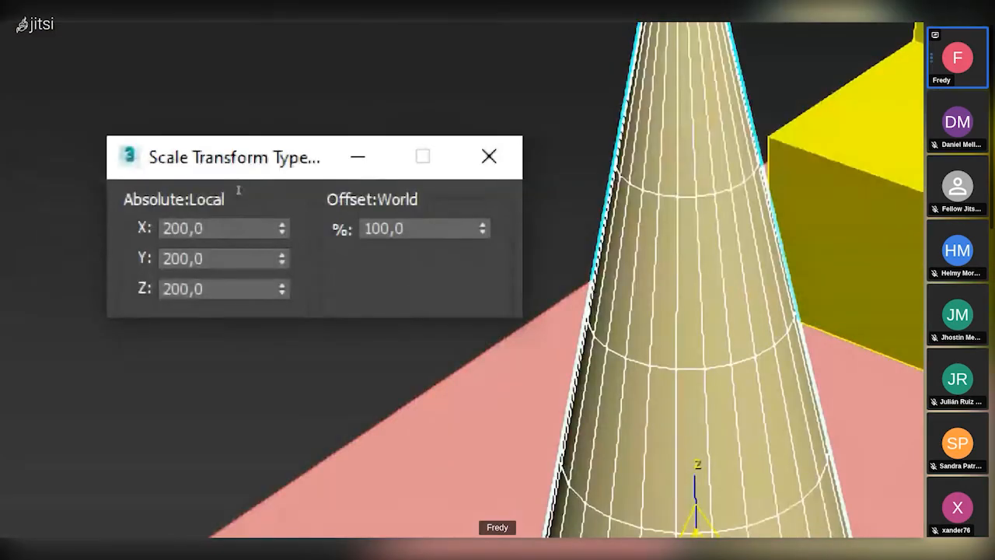
{"action": "key", "text": "Tab"}
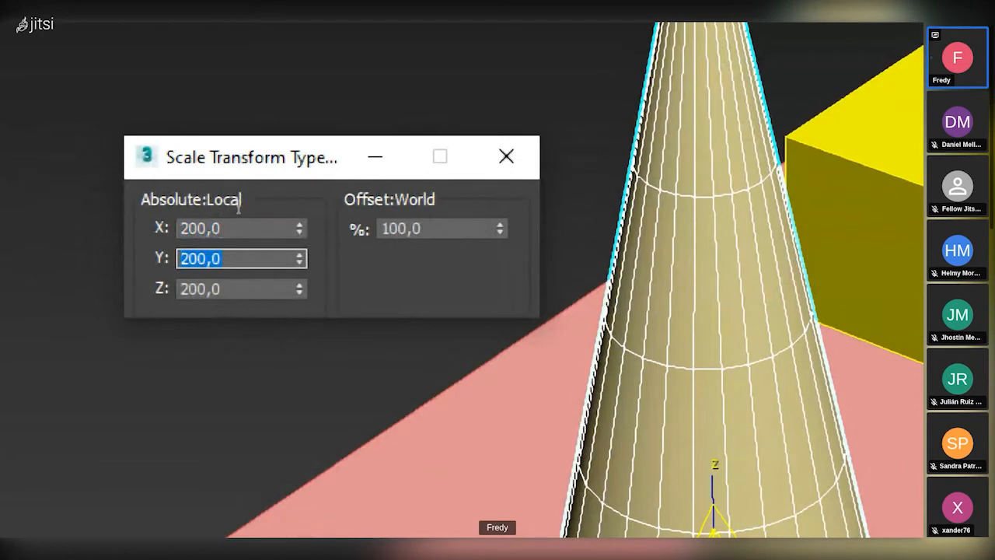
{"action": "key", "text": "Tab"}
{"action": "key", "text": "shift+Tab"}
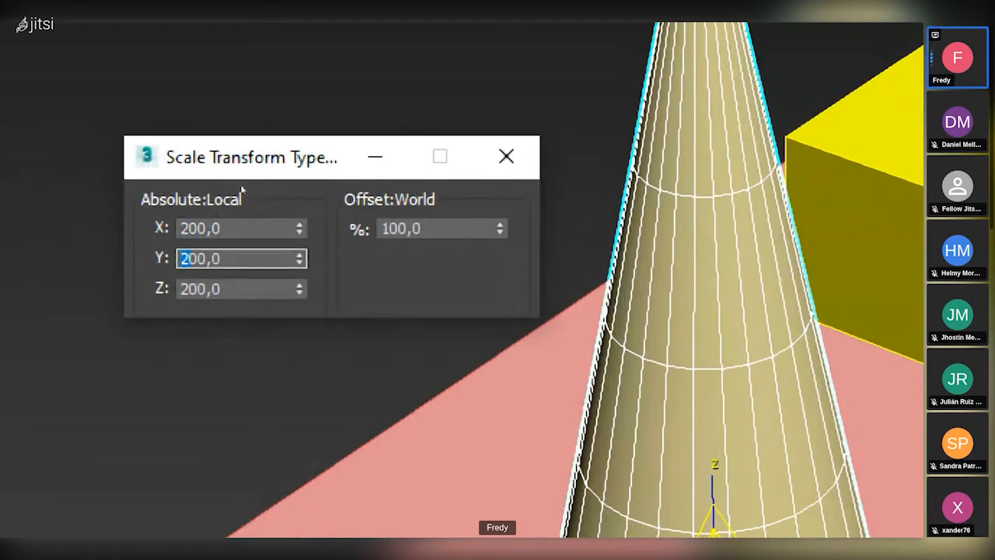
{"action": "key", "text": "shift+Tab"}
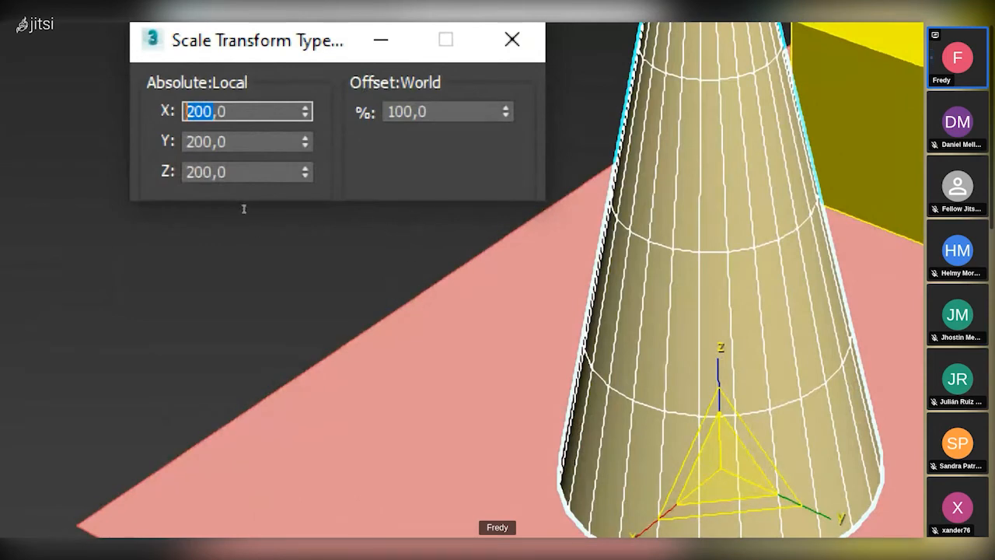
- Go through the cone's Absolute:Local Y and Z scale values and close the Scale Transform Type-In
{"action": "key", "text": "Tab"}
{"action": "key", "text": "Tab"}
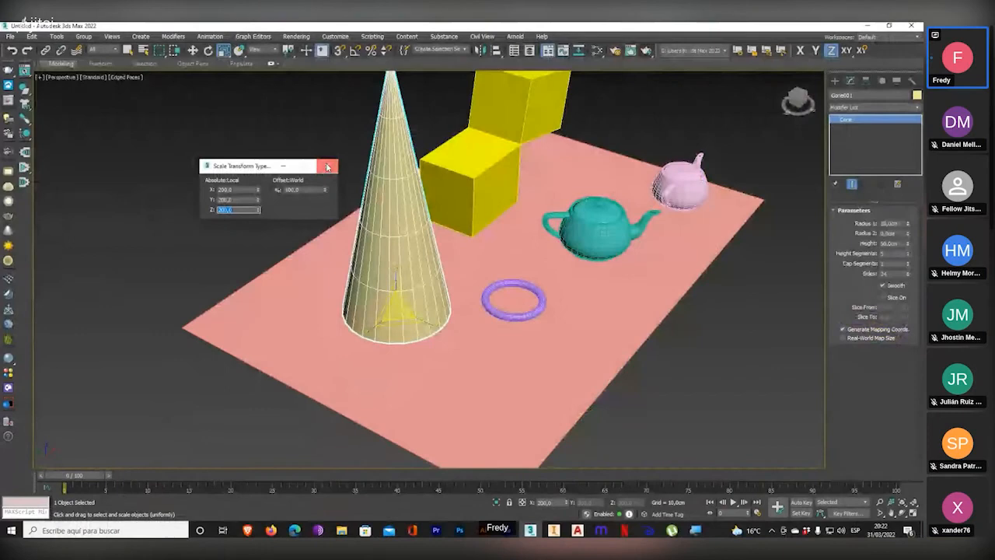
{"action": "left_click", "coordinate": [327, 166]}
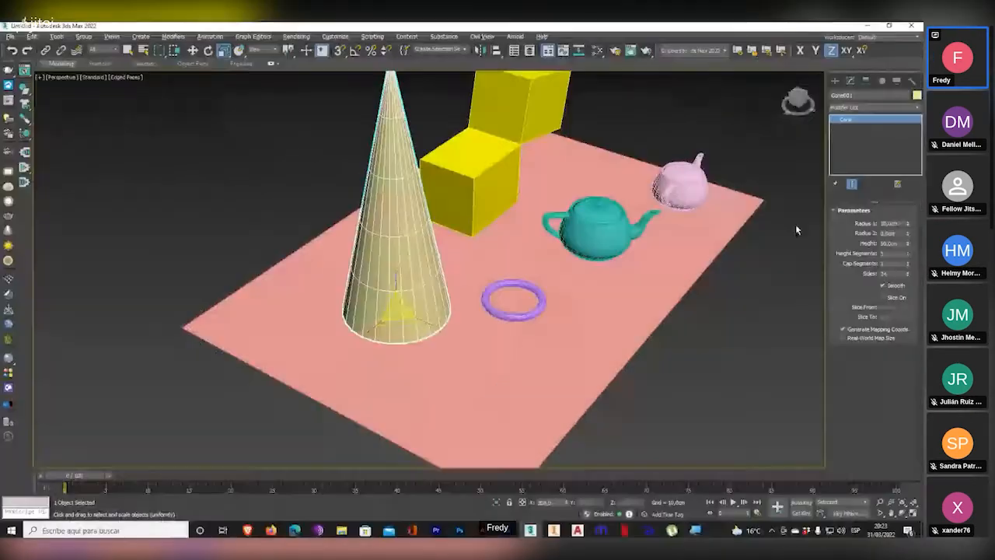
- Set the cone's Absolute:Local scale to 100 on X, Y and Z in the Scale Transform Type-In and close it
{"action": "right_click", "coordinate": [225, 51]}
{"action": "double_click", "coordinate": [239, 189]}
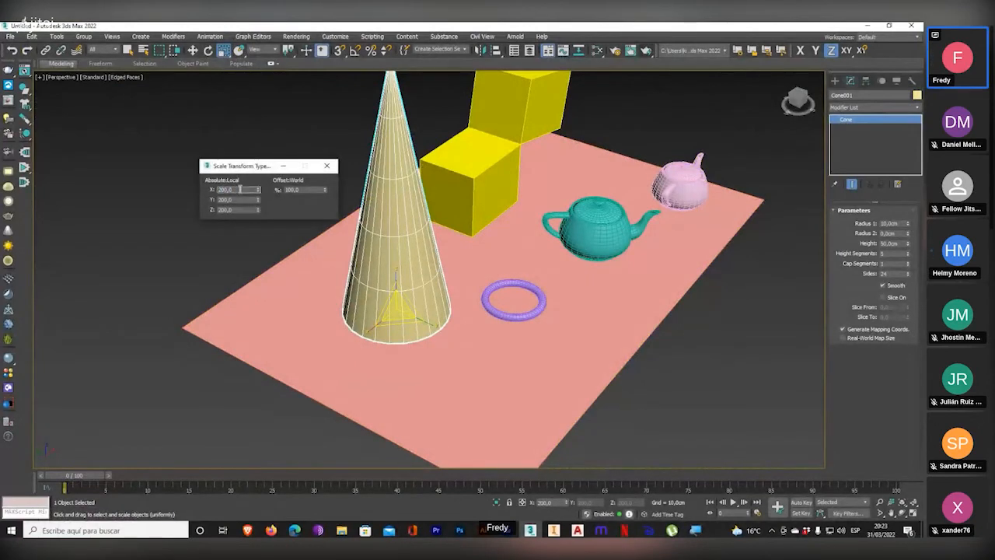
{"action": "type", "text": "100"}
{"action": "key", "text": "Tab"}
{"action": "type", "text": "100"}
{"action": "key", "text": "Tab"}
{"action": "type", "text": "100"}
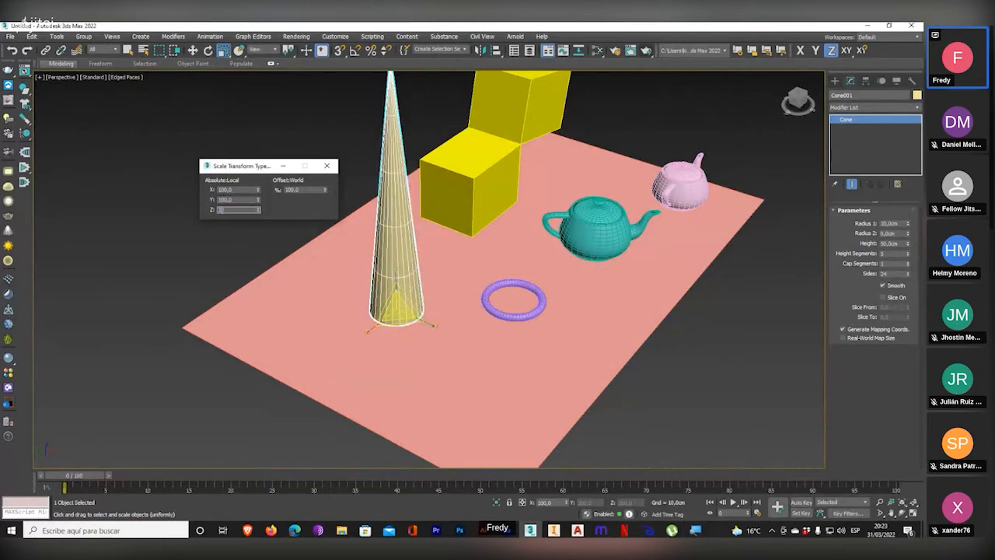
{"action": "key", "text": "Tab"}
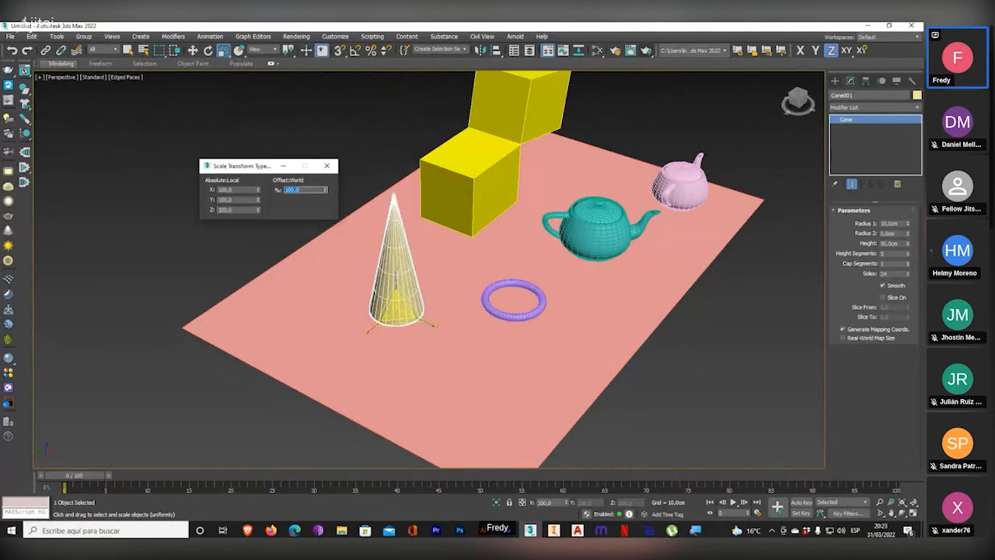
{"action": "left_click", "coordinate": [327, 167]}
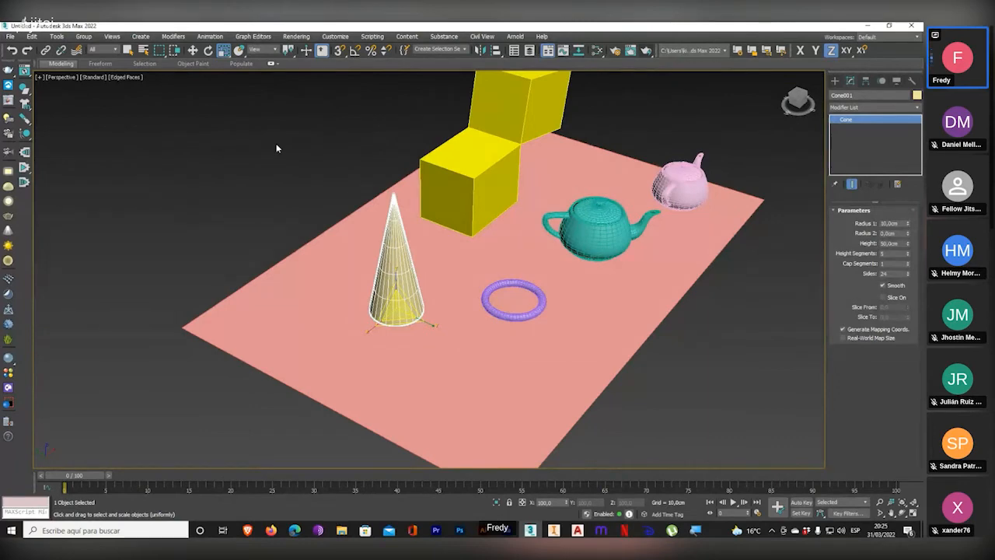
- Delete all objects in the scene and switch to the four-viewport layout
{"action": "scroll", "coordinate": [645, 226], "scroll_direction": "down", "scroll_amount": 5}
{"action": "scroll", "coordinate": [644, 222], "scroll_direction": "up", "scroll_amount": 4}
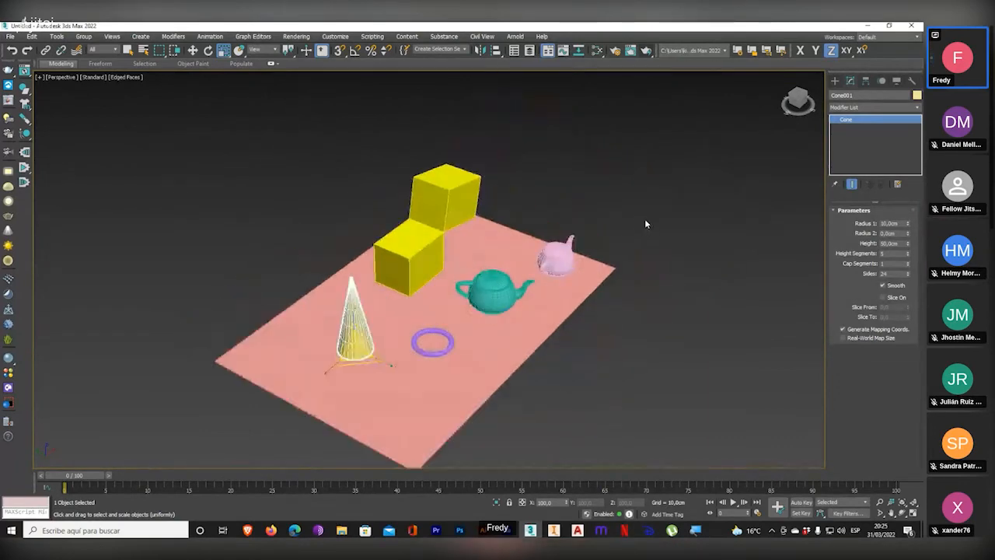
{"action": "left_click_drag", "start_coordinate": [664, 146], "coordinate": [195, 458]}
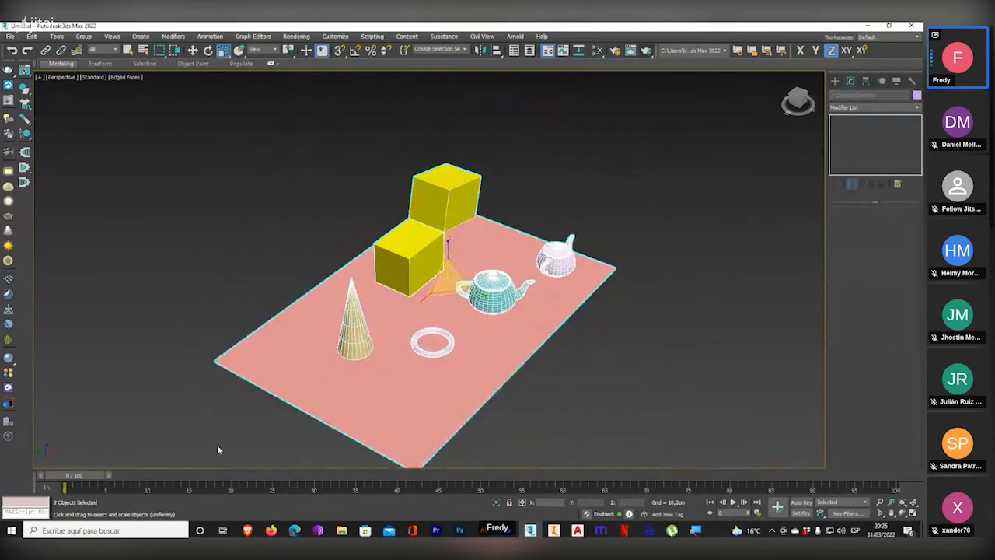
{"action": "key", "text": "Delete"}
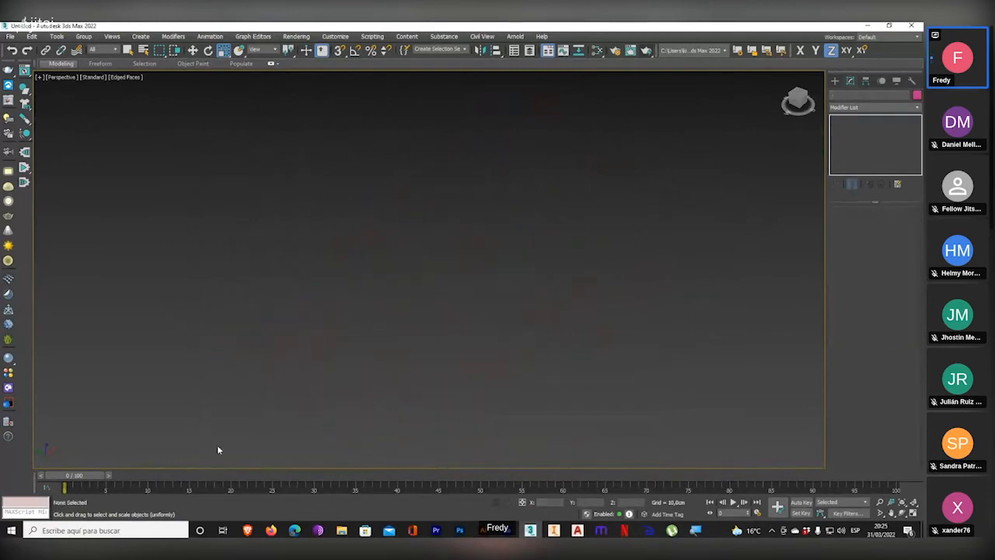
{"action": "left_click", "coordinate": [913, 513]}
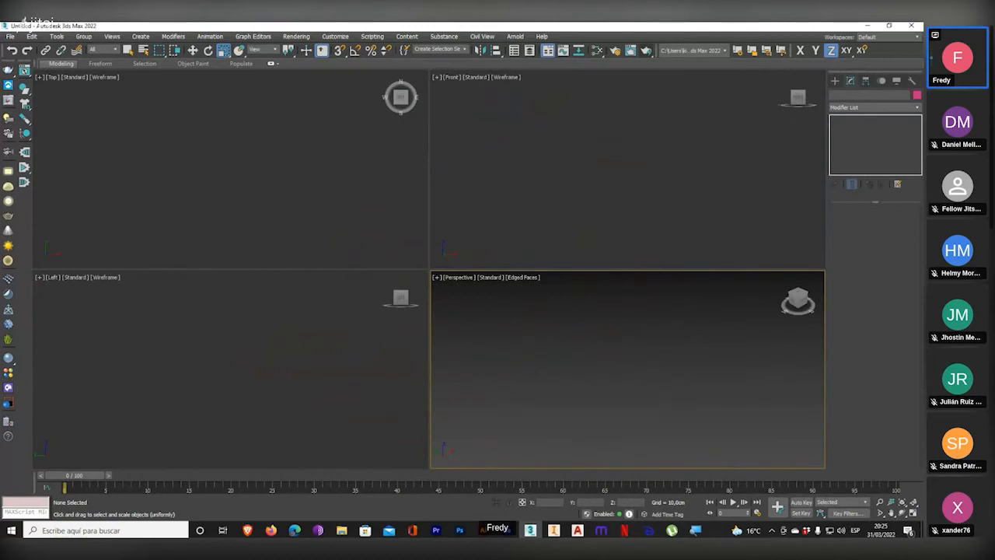
- Draw a flat box in the Top view, about 243 cm wide, 124 cm long and 5.4 cm high
{"action": "left_click", "coordinate": [835, 81]}
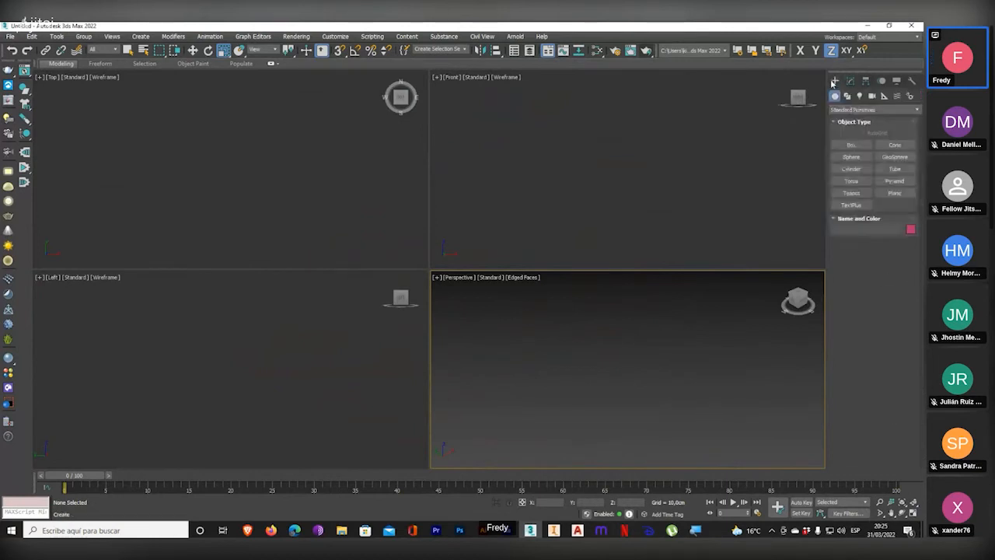
{"action": "left_click", "coordinate": [851, 145]}
{"action": "left_click_drag", "start_coordinate": [132, 111], "coordinate": [373, 238]}
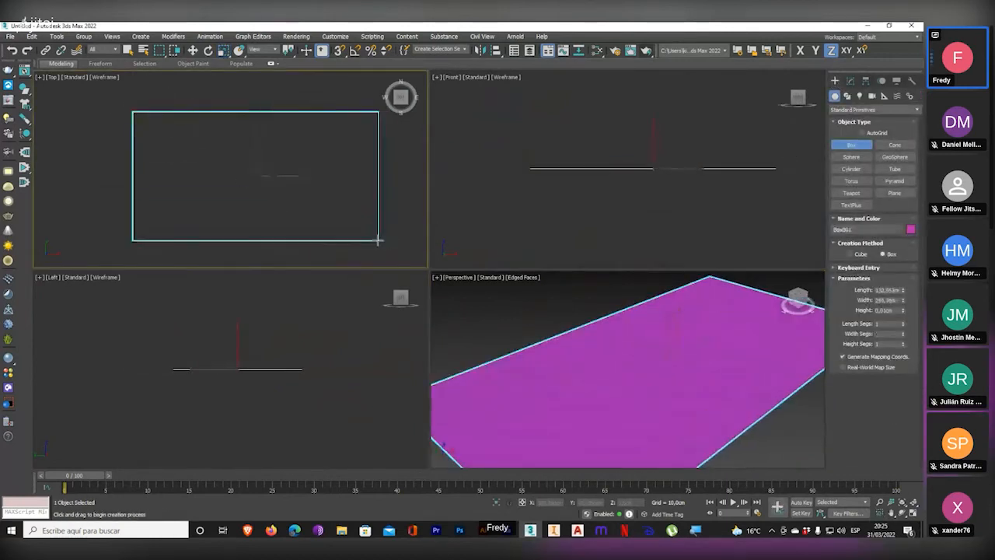
{"action": "left_click", "coordinate": [412, 247]}
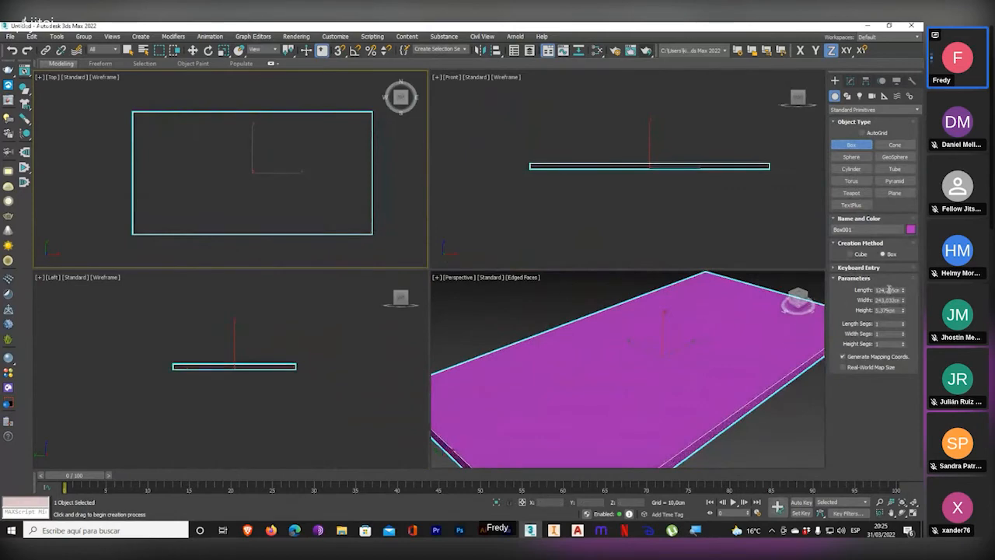
- Set the tabletop box's Length to 90 cm, Width to 120 cm and Height to 3 cm
{"action": "double_click", "coordinate": [888, 290]}
{"action": "type", "text": "90"}
{"action": "key", "text": "Return"}
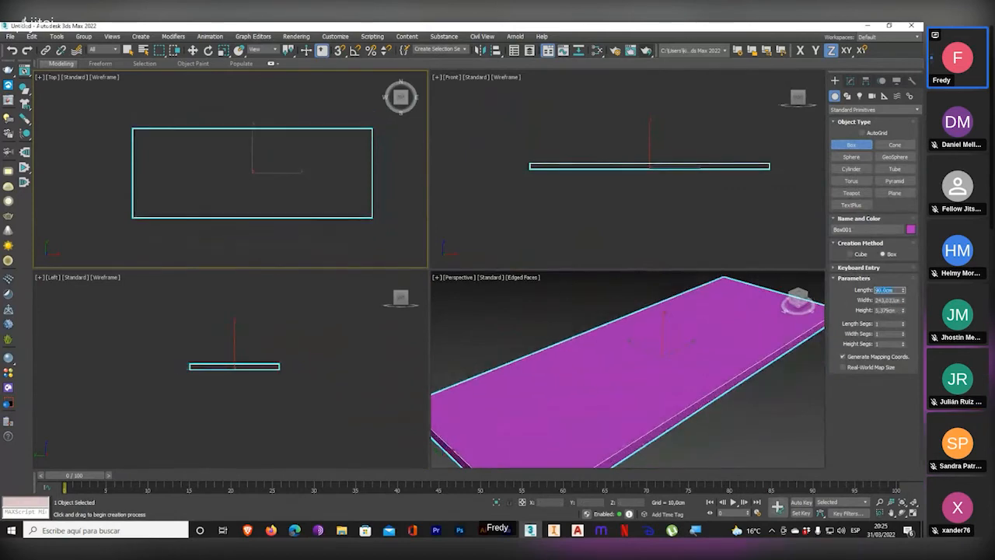
{"action": "double_click", "coordinate": [884, 300]}
{"action": "type", "text": "120"}
{"action": "key", "text": "Return"}
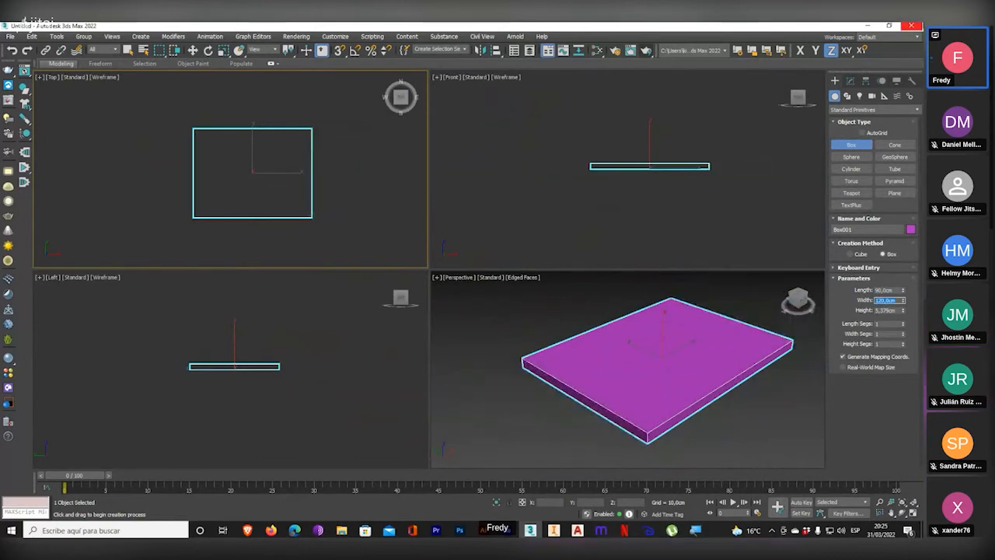
{"action": "double_click", "coordinate": [883, 310]}
{"action": "type", "text": "3"}
{"action": "key", "text": "Return"}
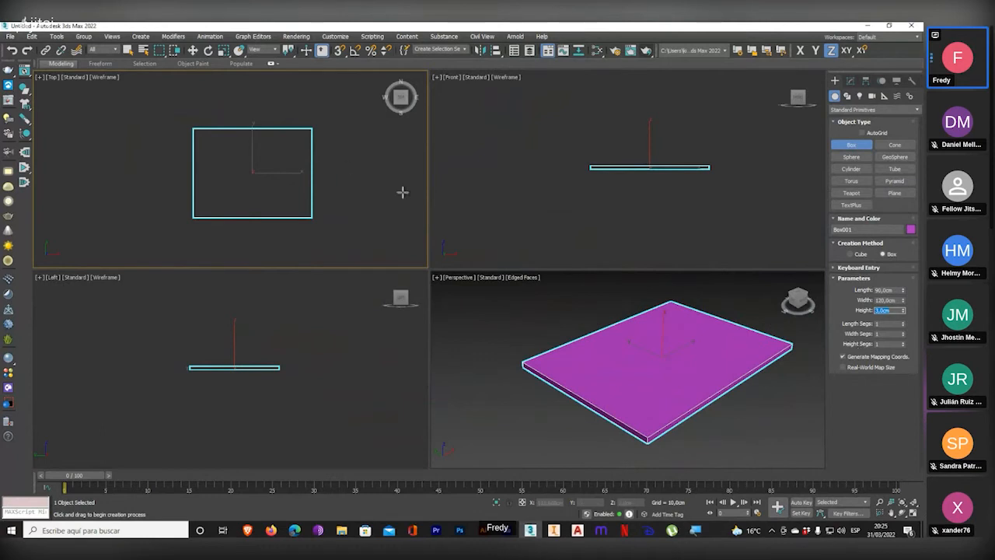
- Draw a small leg box beside the tabletop in the Top view, about 11 by 10 cm and 31 cm high
{"action": "middle_click_drag", "start_coordinate": [327, 142], "coordinate": [204, 140]}
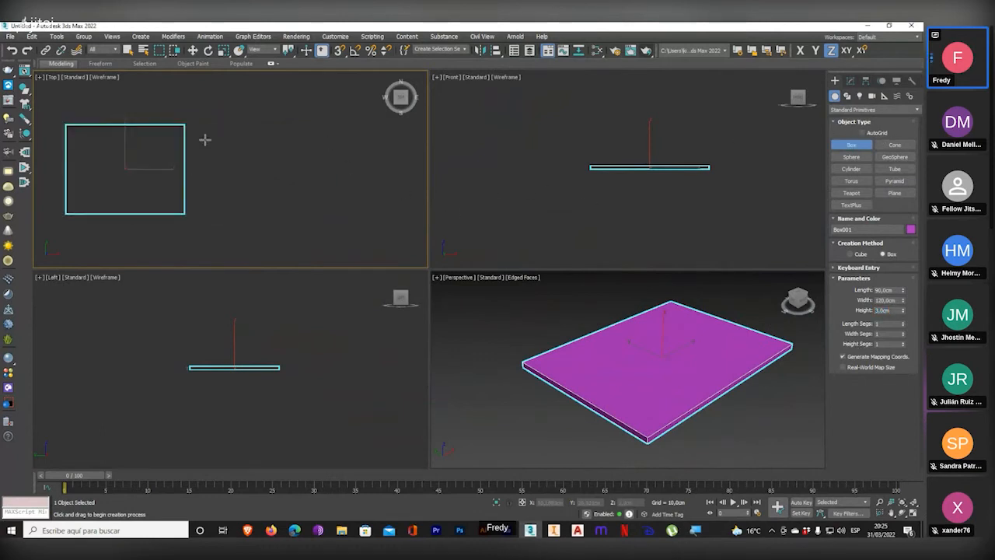
{"action": "mouse_move", "coordinate": [246, 133]}
{"action": "left_mouse_down"}
{"action": "mouse_move", "coordinate": [278, 146]}
{"action": "mouse_move", "coordinate": [254, 143]}
{"action": "left_mouse_up"}
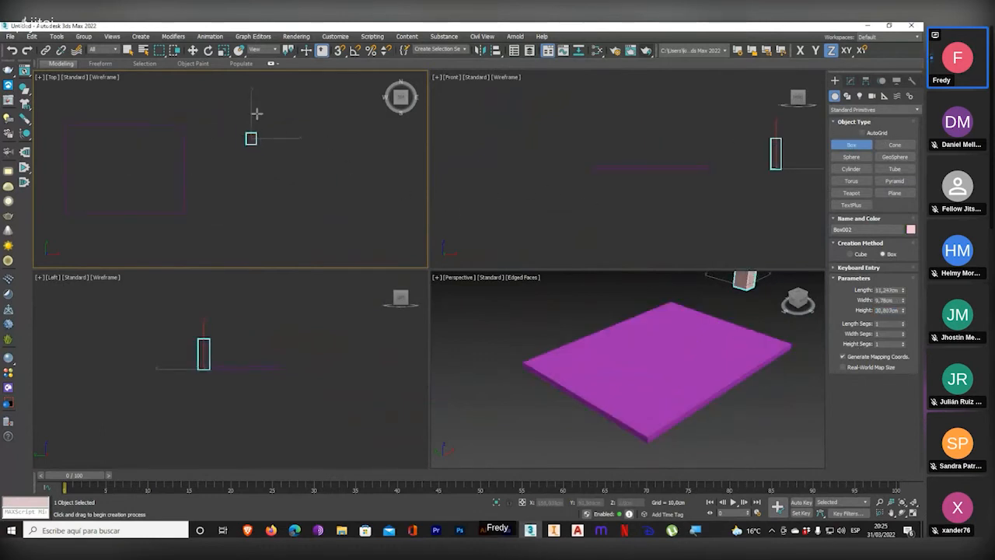
{"action": "left_click", "coordinate": [256, 113]}
{"action": "middle_click_drag", "start_coordinate": [704, 317], "coordinate": [664, 382]}
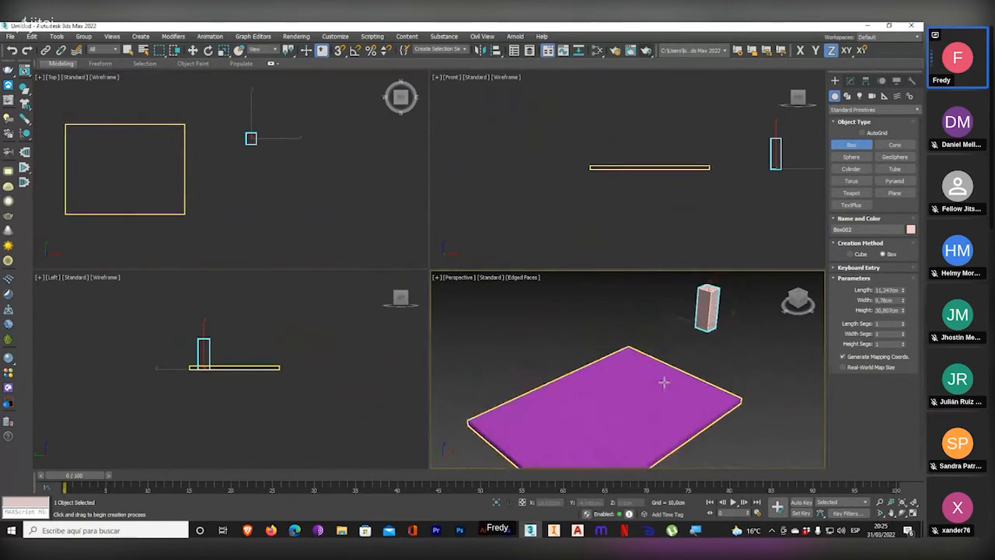
- Set the leg box's Length and Width to 5 cm and its Height to 70 cm
{"action": "double_click", "coordinate": [889, 290]}
{"action": "type", "text": "5"}
{"action": "key", "text": "Return"}
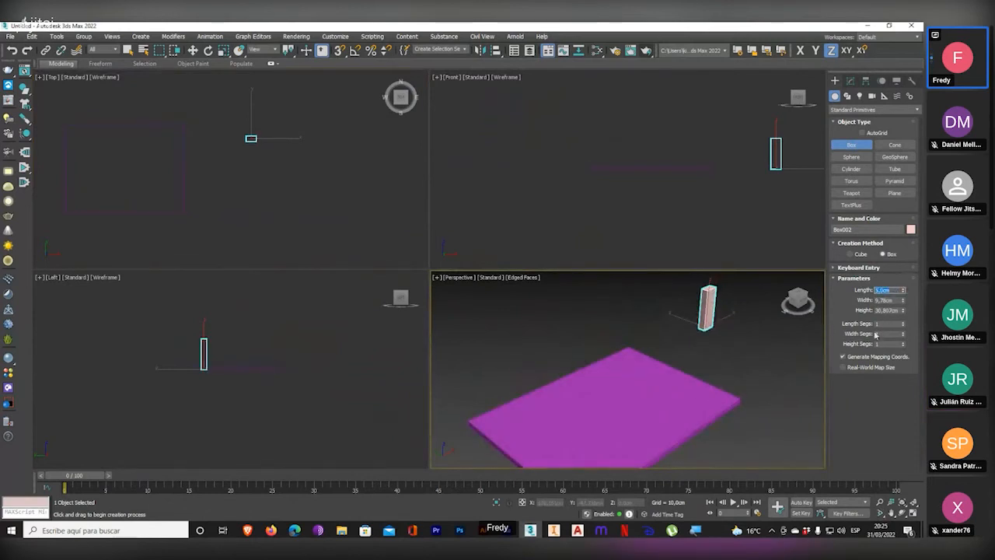
{"action": "double_click", "coordinate": [881, 300]}
{"action": "type", "text": "5"}
{"action": "key", "text": "Return"}
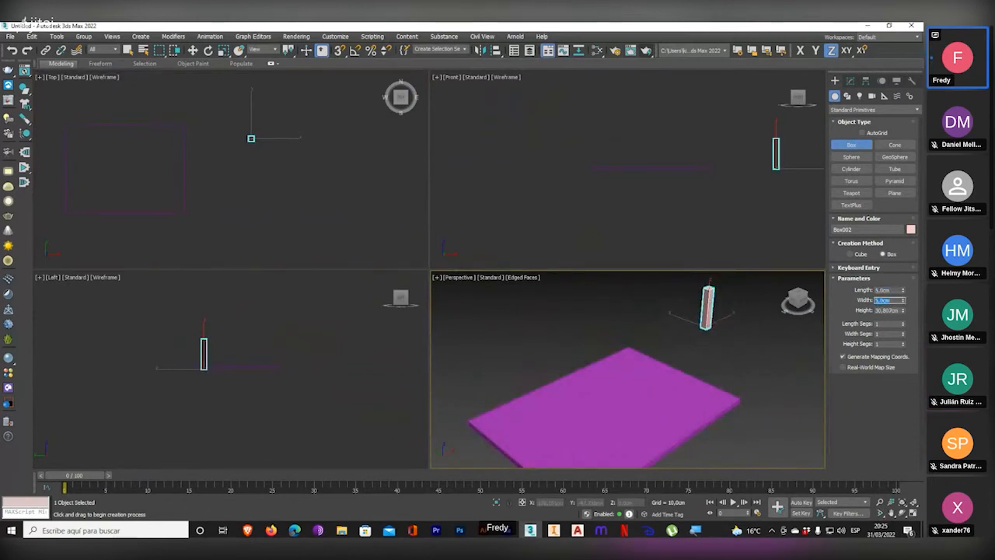
{"action": "double_click", "coordinate": [884, 310]}
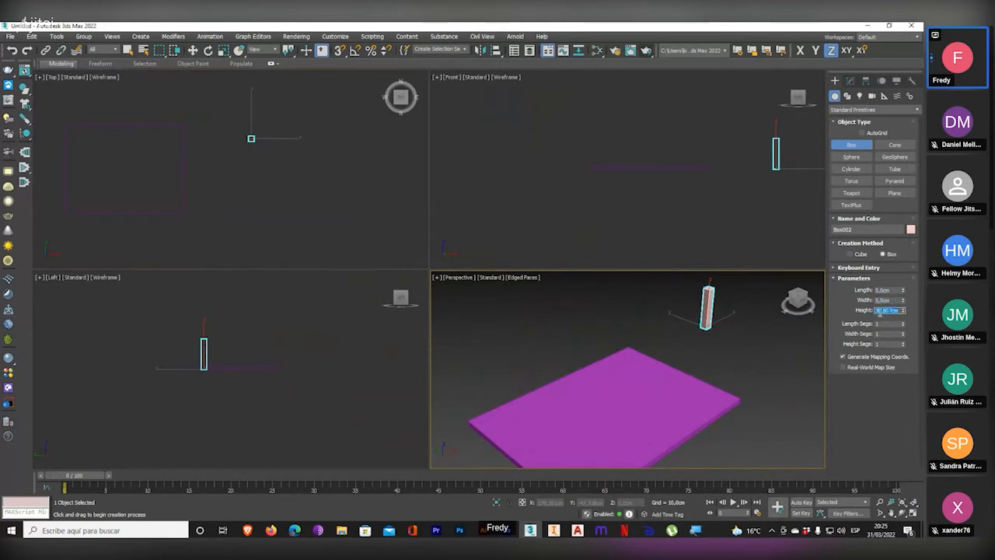
{"action": "type", "text": "70"}
{"action": "key", "text": "Return"}
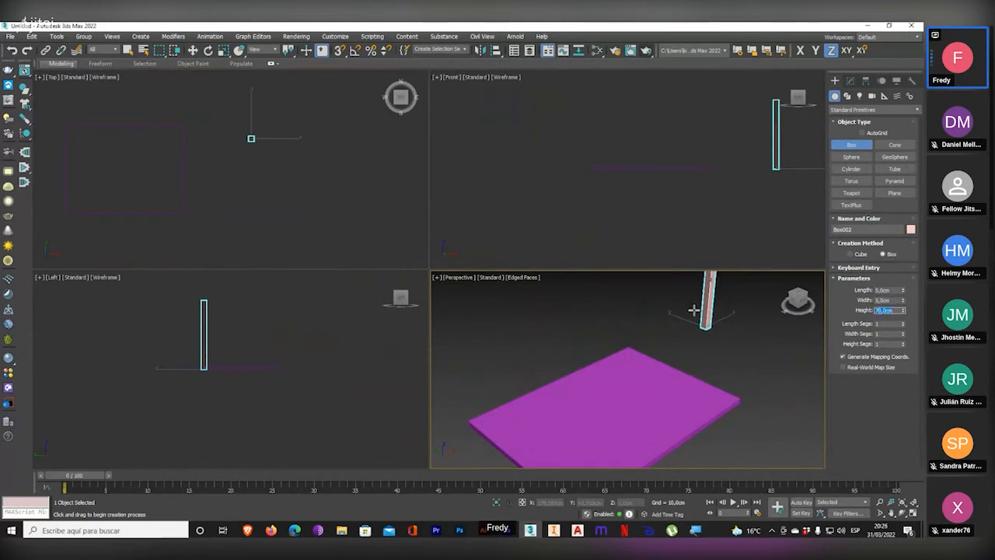
- Move the leg in the Top view to just inside the tabletop's upper-left corner
{"action": "middle_click_drag", "start_coordinate": [687, 302], "coordinate": [652, 349]}
{"action": "key", "text": "r"}
{"action": "scroll", "coordinate": [652, 348], "scroll_direction": "down", "scroll_amount": 3}
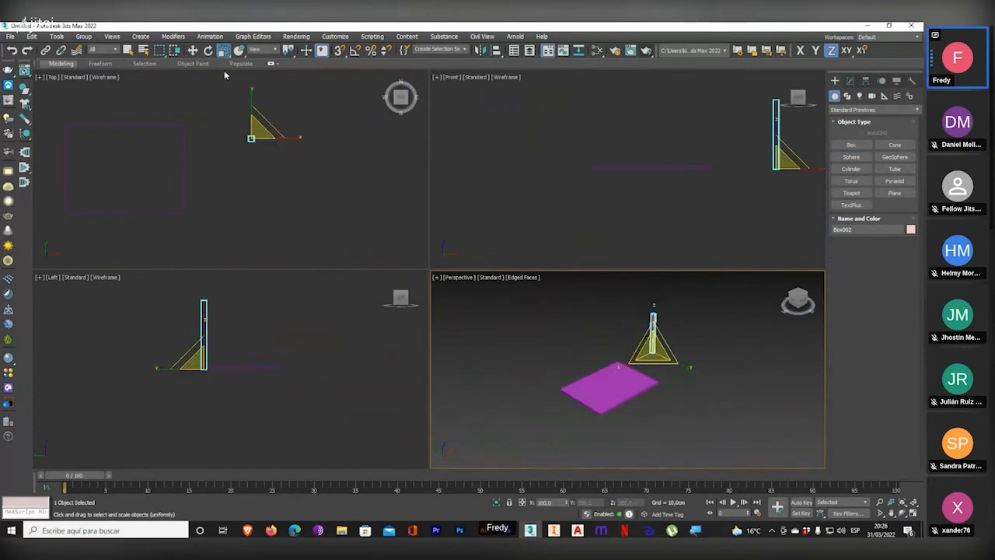
{"action": "left_click", "coordinate": [192, 50]}
{"action": "middle_click_drag", "start_coordinate": [259, 123], "coordinate": [253, 132]}
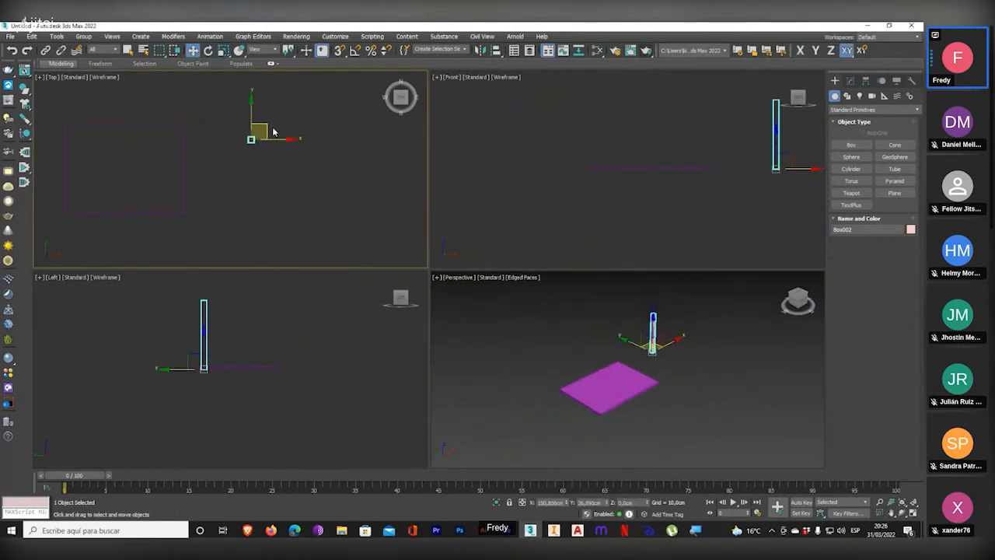
{"action": "left_click_drag", "start_coordinate": [254, 132], "coordinate": [78, 126]}
- Raise the tabletop in the Front view by about 71 cm so it sits on top of the leg
{"action": "middle_click_drag", "start_coordinate": [627, 232], "coordinate": [621, 250]}
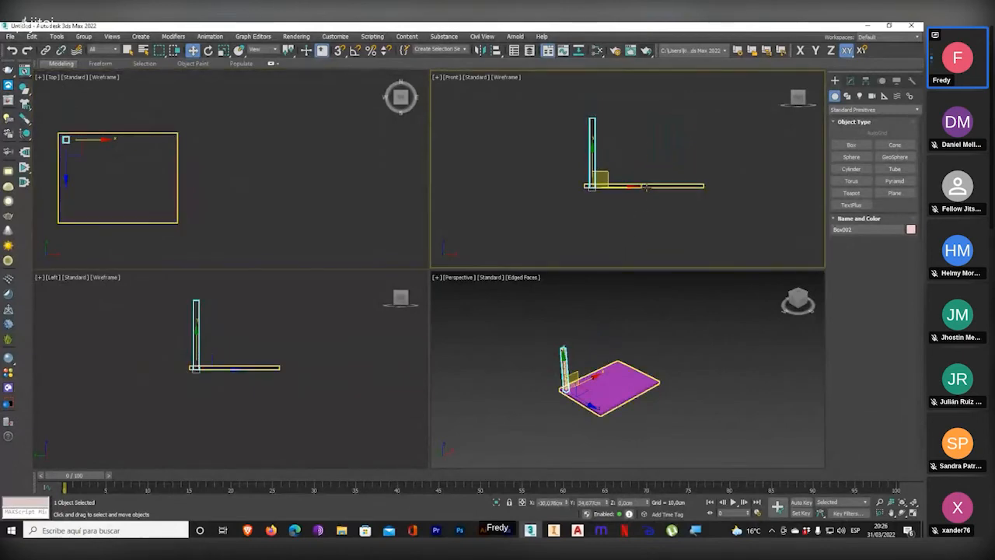
{"action": "left_click", "coordinate": [644, 187]}
{"action": "left_click_drag", "start_coordinate": [644, 160], "coordinate": [646, 134]}
{"action": "left_click_drag", "start_coordinate": [648, 100], "coordinate": [648, 92]}
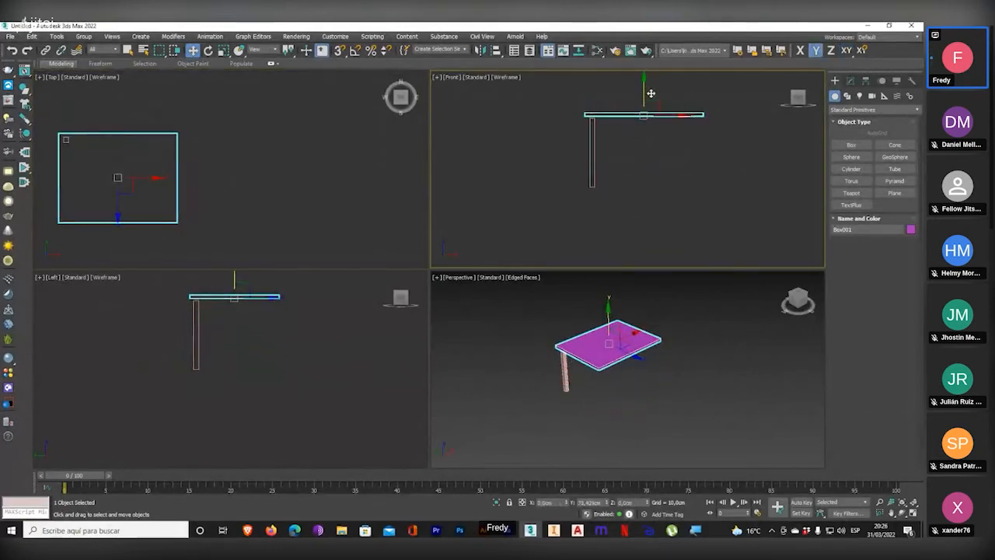
{"action": "scroll", "coordinate": [590, 359], "scroll_direction": "up", "scroll_amount": 3}
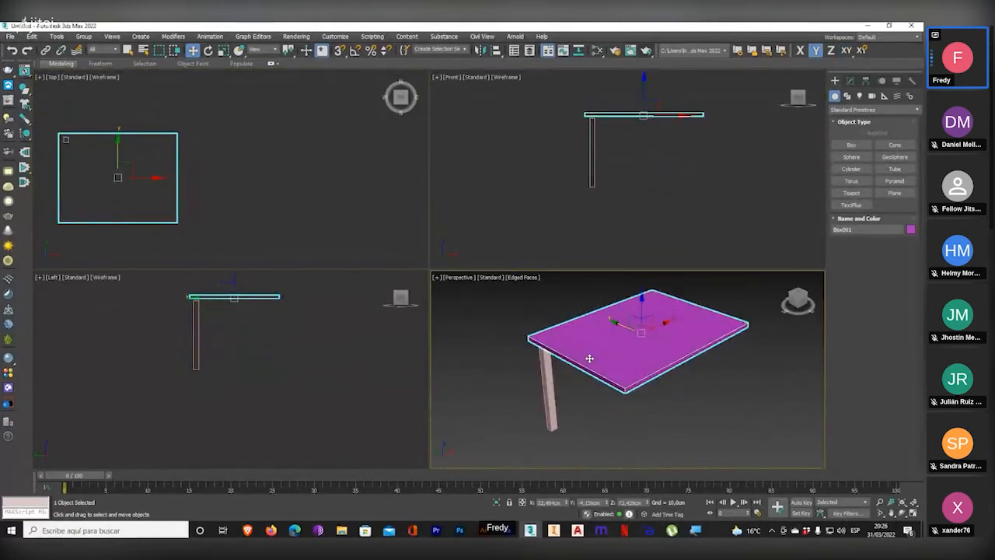
- Draw a large plane beside the table in the Top view, about 5211 cm wide and 3364 cm long
{"action": "scroll", "coordinate": [319, 226], "scroll_direction": "down", "scroll_amount": 3}
{"action": "scroll", "coordinate": [318, 225], "scroll_direction": "down", "scroll_amount": 1}
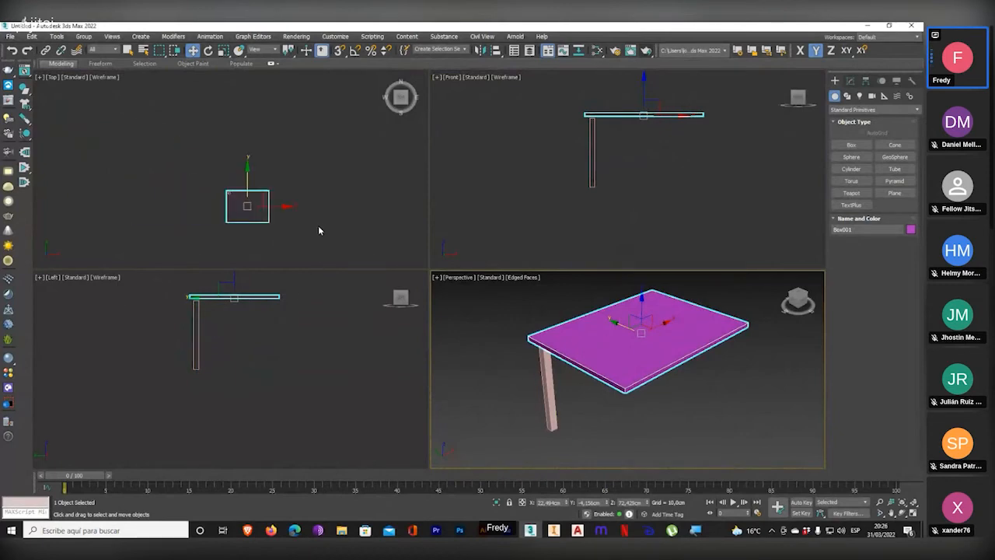
{"action": "scroll", "coordinate": [321, 226], "scroll_direction": "down", "scroll_amount": 2}
{"action": "scroll", "coordinate": [325, 231], "scroll_direction": "up", "scroll_amount": 1}
{"action": "scroll", "coordinate": [326, 232], "scroll_direction": "down", "scroll_amount": 3}
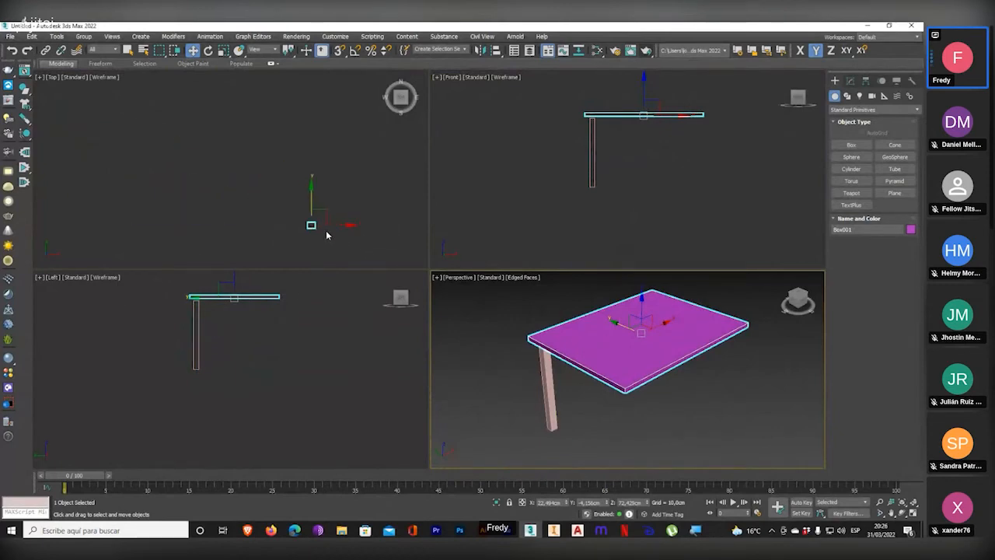
{"action": "middle_click_drag", "start_coordinate": [333, 229], "coordinate": [171, 184]}
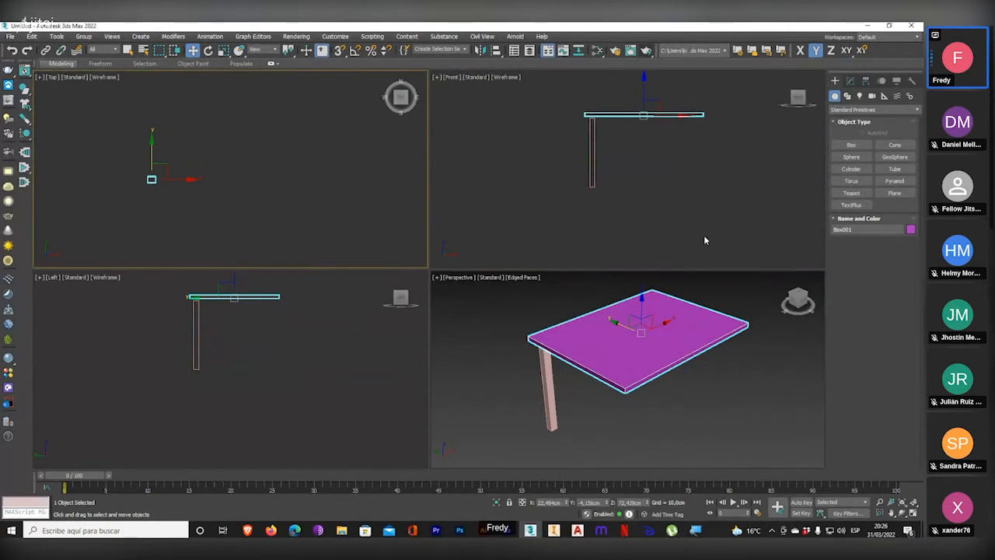
{"action": "left_click", "coordinate": [859, 193]}
{"action": "left_click", "coordinate": [894, 192]}
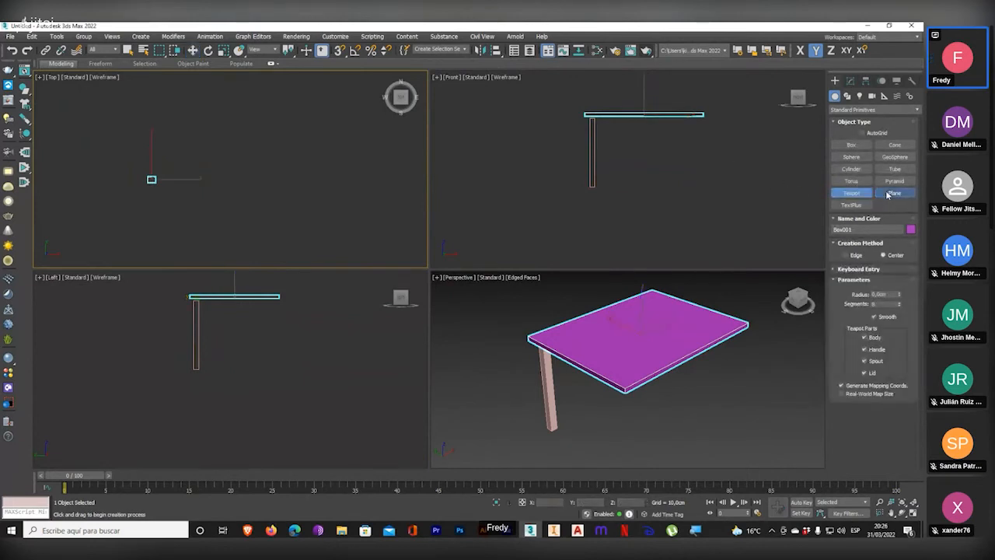
{"action": "left_click_drag", "start_coordinate": [176, 108], "coordinate": [402, 250]}
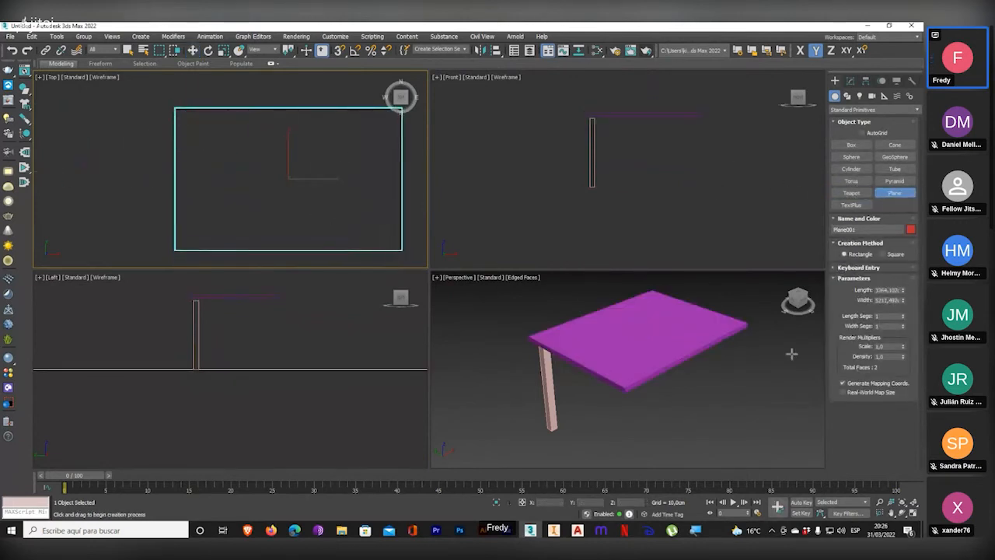
- Set the plane's Length to 700 cm
{"action": "double_click", "coordinate": [886, 289]}
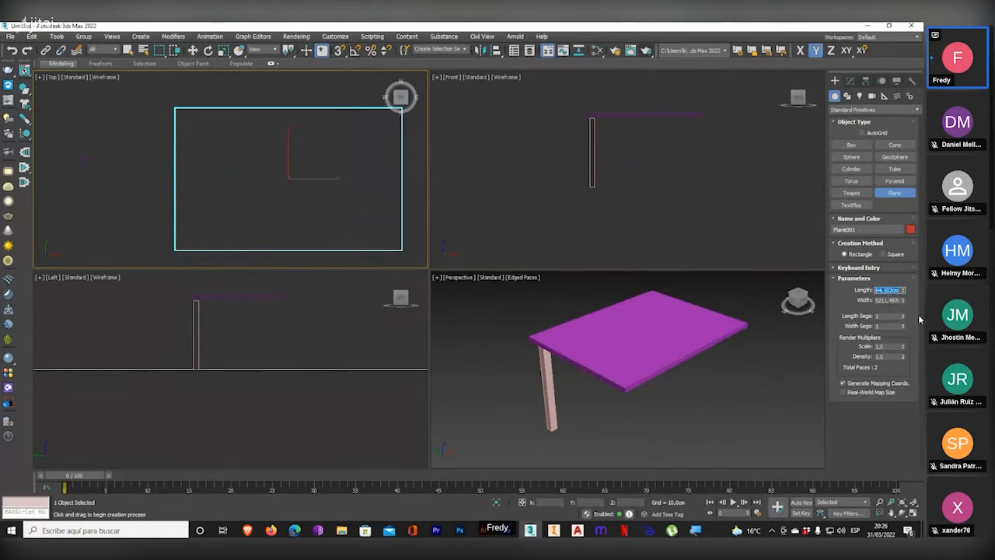
{"action": "type", "text": "700"}
{"action": "key", "text": "Return"}
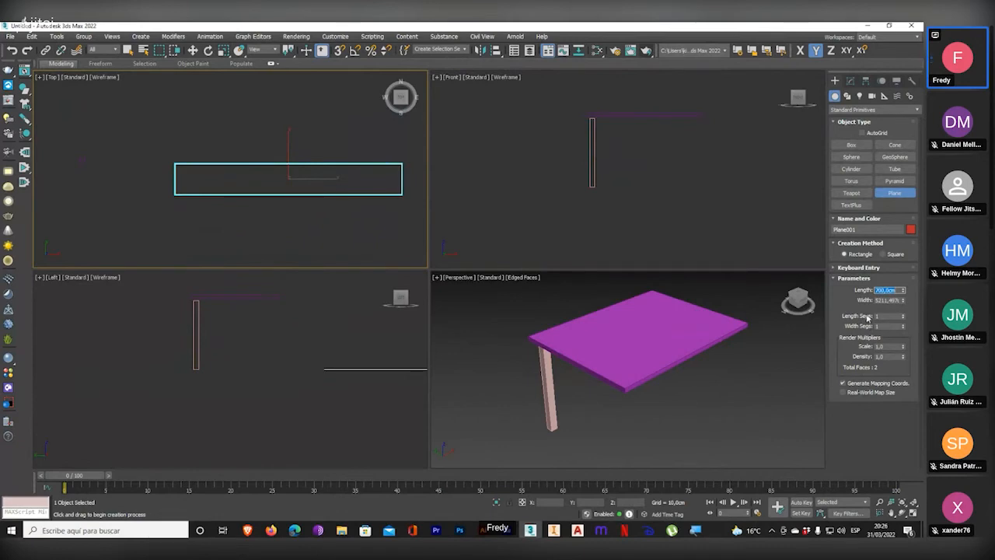
- Set the plane's Width to 1200 cm and move it under the table in the Top view
{"action": "double_click", "coordinate": [883, 301]}
{"action": "type", "text": "1200"}
{"action": "key", "text": "Return"}
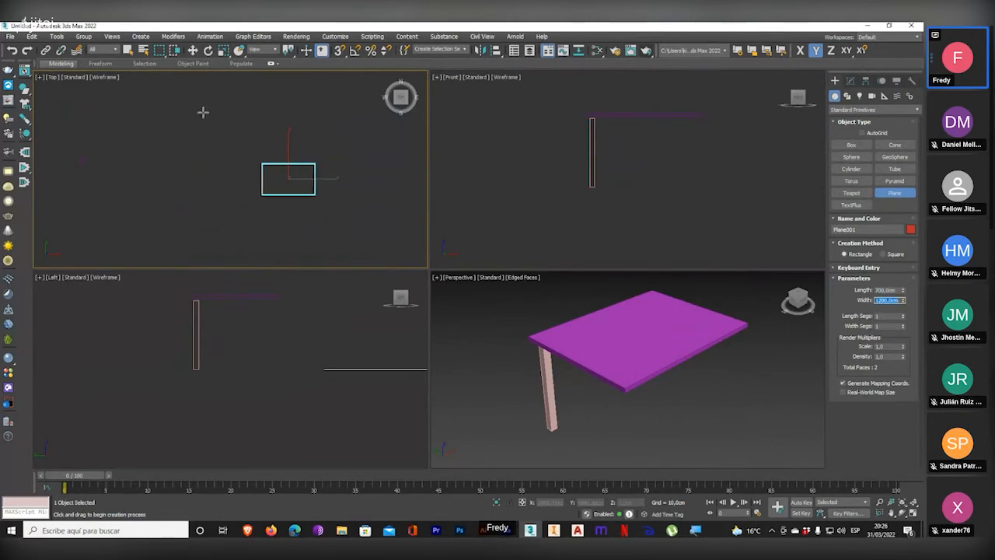
{"action": "left_click", "coordinate": [193, 49]}
{"action": "left_click_drag", "start_coordinate": [297, 172], "coordinate": [112, 163]}
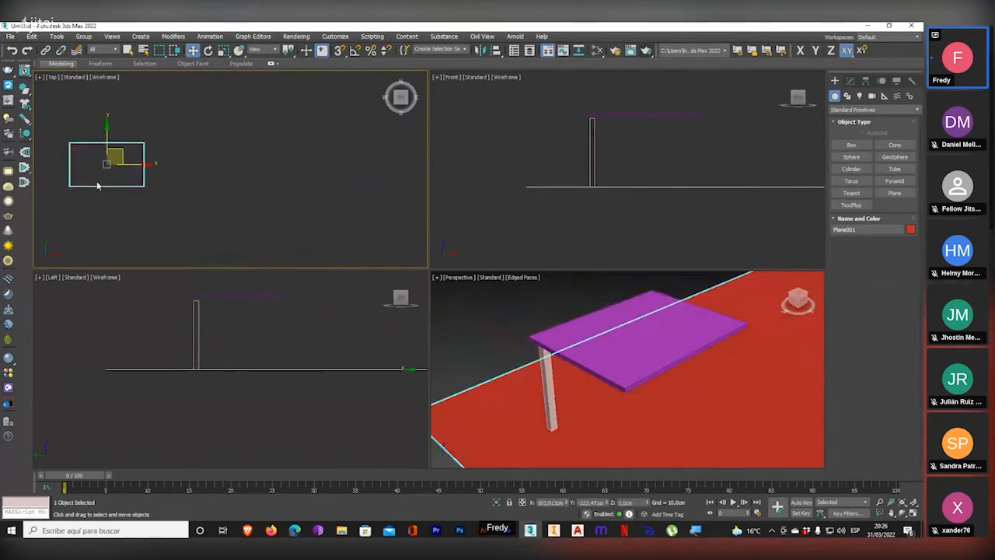
- Move the tabletop and leg together in the Top view, from the plane's corner to its upper-middle area
{"action": "scroll", "coordinate": [85, 188], "scroll_direction": "up", "scroll_amount": 3}
{"action": "scroll", "coordinate": [79, 190], "scroll_direction": "up", "scroll_amount": 2}
{"action": "middle_click_drag", "start_coordinate": [105, 186], "coordinate": [202, 221]}
{"action": "scroll", "coordinate": [195, 172], "scroll_direction": "up", "scroll_amount": 2}
{"action": "middle_click_drag", "start_coordinate": [234, 177], "coordinate": [201, 167]}
{"action": "left_click_drag", "start_coordinate": [169, 150], "coordinate": [194, 150]}
{"action": "scroll", "coordinate": [564, 345], "scroll_direction": "down", "scroll_amount": 4}
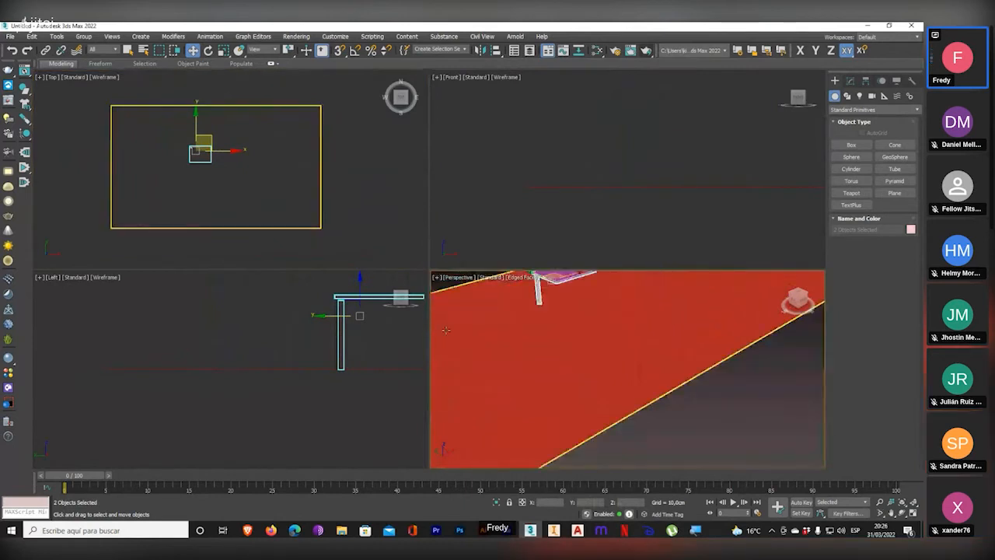
{"action": "middle_click_drag", "start_coordinate": [567, 356], "coordinate": [568, 406]}
{"action": "scroll", "coordinate": [553, 343], "scroll_direction": "up", "scroll_amount": 3}
{"action": "middle_click_drag", "start_coordinate": [535, 364], "coordinate": [600, 399]}
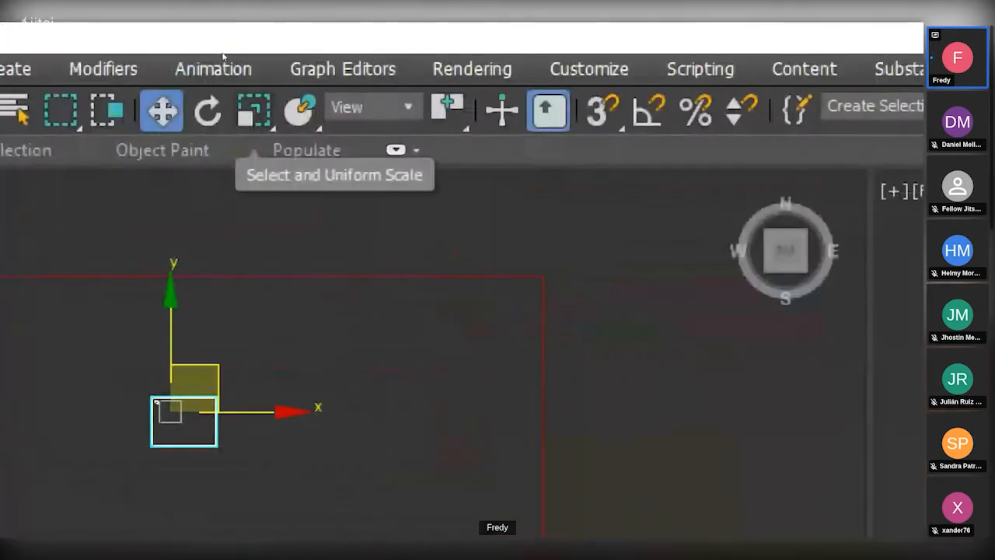
- Switch to Uniform Scale and back to Move, and select the tabletop and leg together in the Top view
{"action": "left_click", "coordinate": [253, 110]}
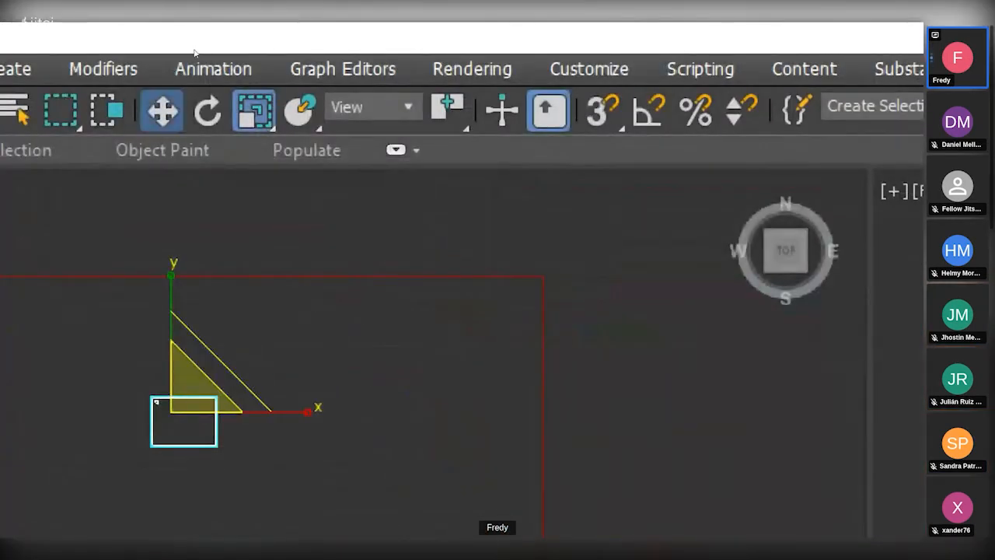
{"action": "left_click", "coordinate": [161, 109]}
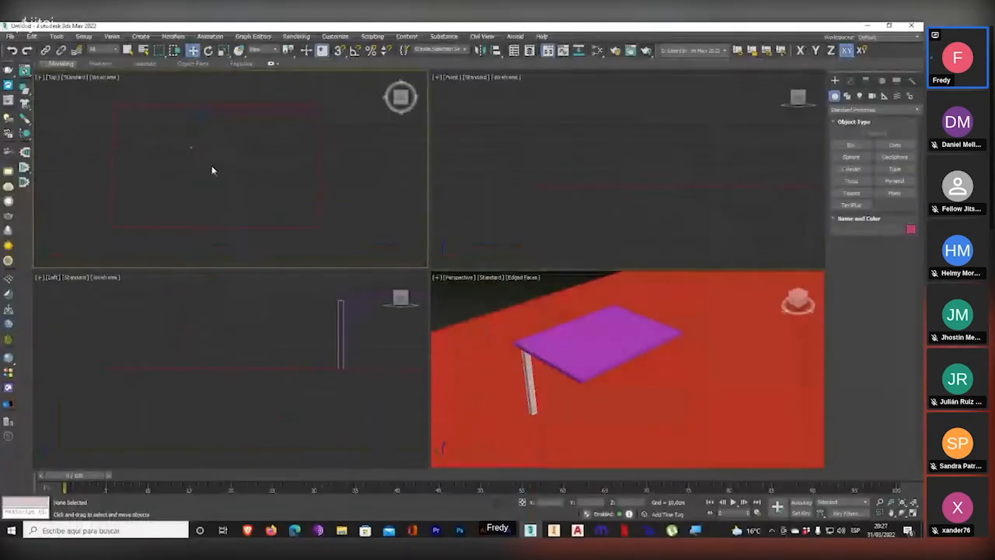
{"action": "left_click_drag", "start_coordinate": [176, 129], "coordinate": [243, 182]}
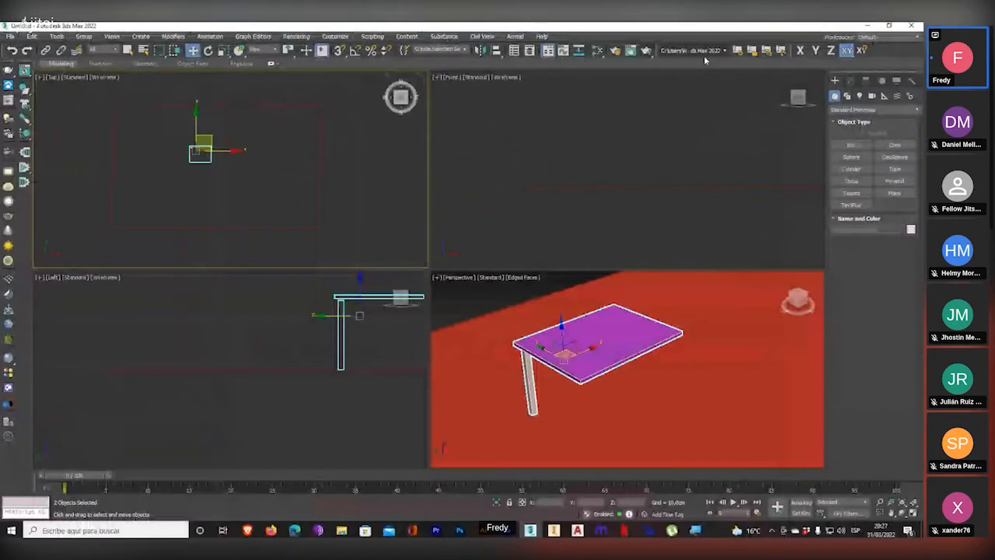
- Open the system unit settings to examine the unit scale, and close them without making changes
{"action": "left_click", "coordinate": [337, 38]}
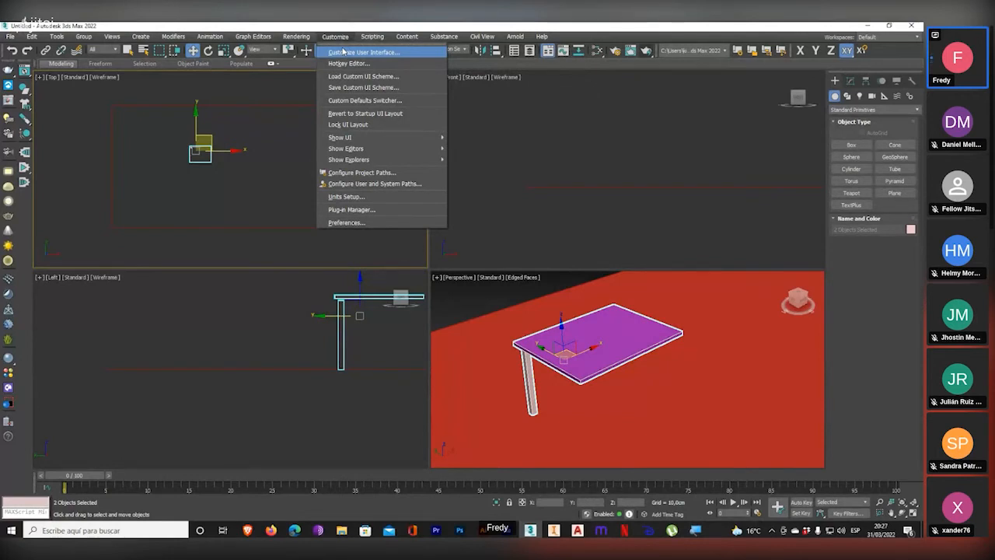
{"action": "left_click", "coordinate": [355, 197]}
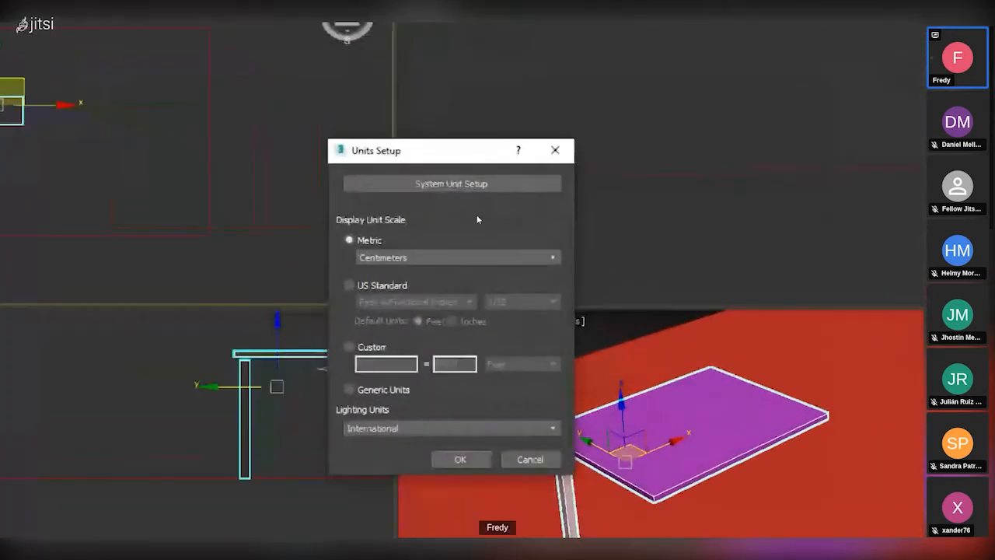
{"action": "left_click", "coordinate": [462, 185]}
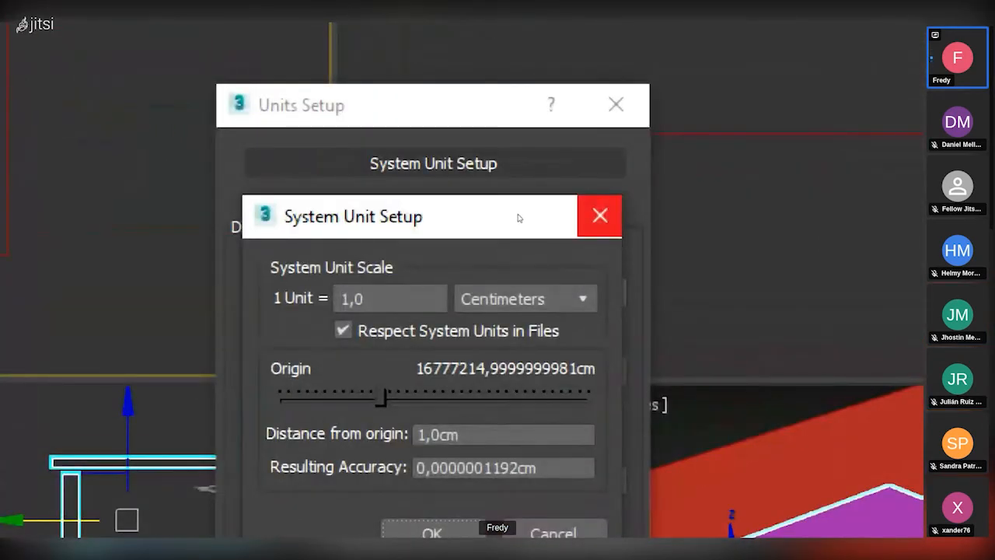
{"action": "left_click", "coordinate": [600, 215]}
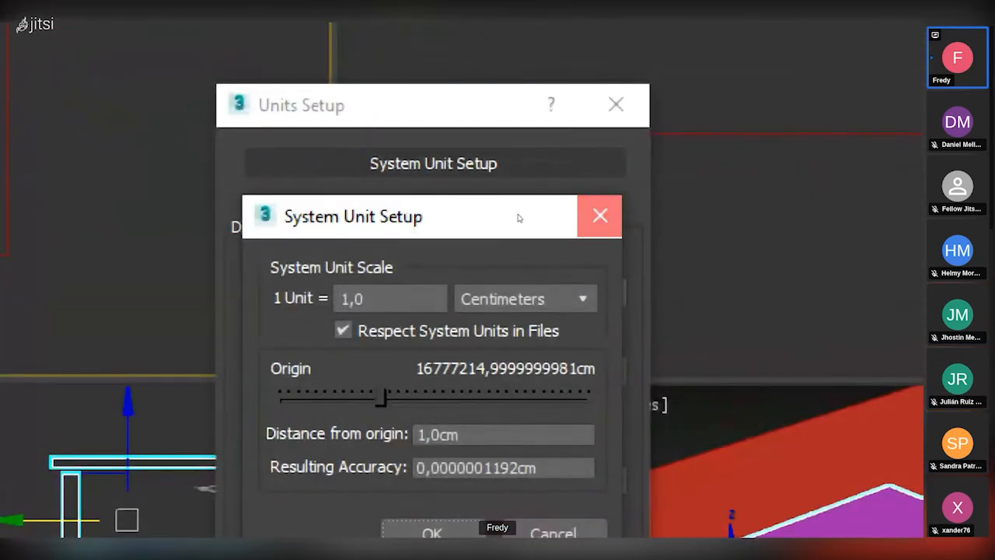
{"action": "left_click", "coordinate": [617, 105]}
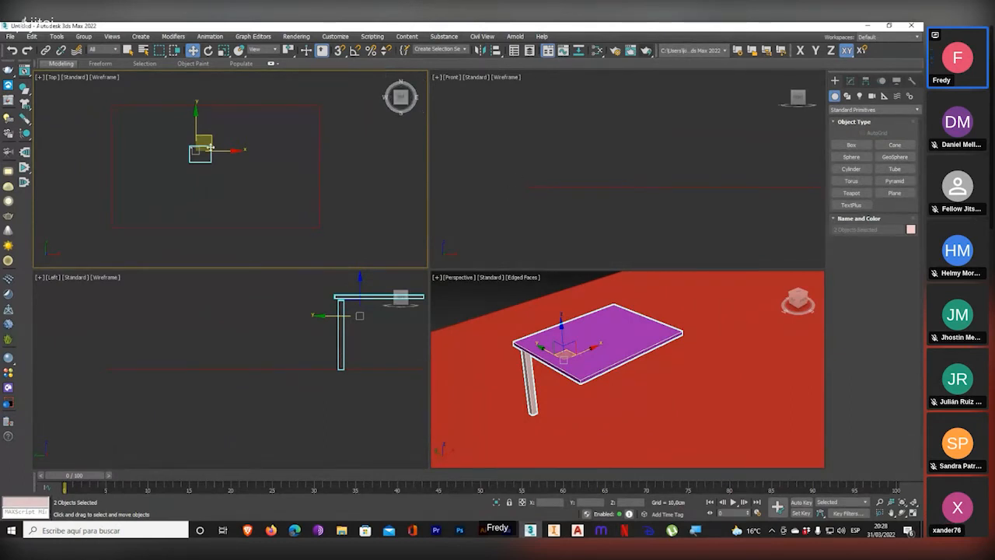
- Select only the tabletop in the Front view and nudge it down vertically toward the top of the leg
{"action": "left_click", "coordinate": [227, 178]}
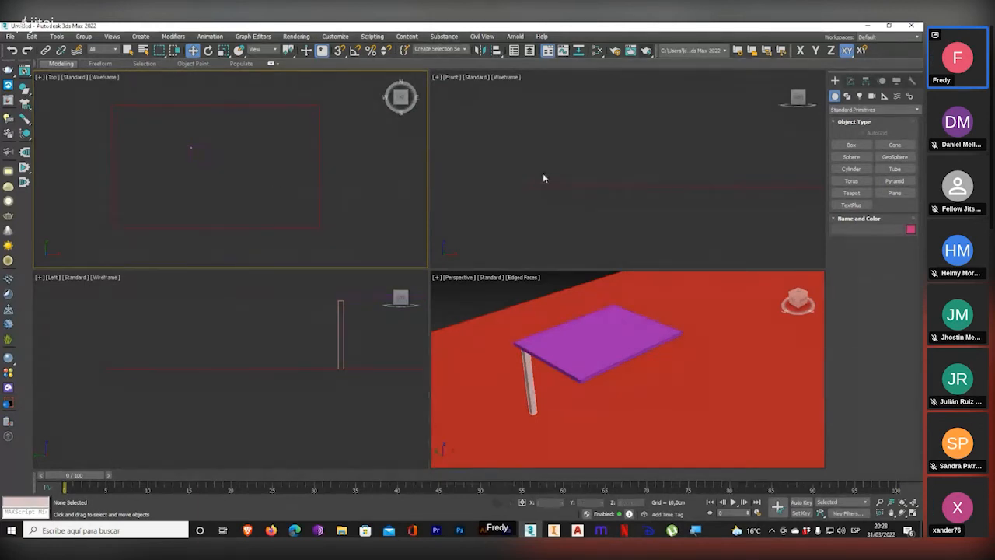
{"action": "scroll", "coordinate": [658, 173], "scroll_direction": "down", "scroll_amount": 1}
{"action": "scroll", "coordinate": [698, 157], "scroll_direction": "up", "scroll_amount": 2}
{"action": "left_click", "coordinate": [700, 155]}
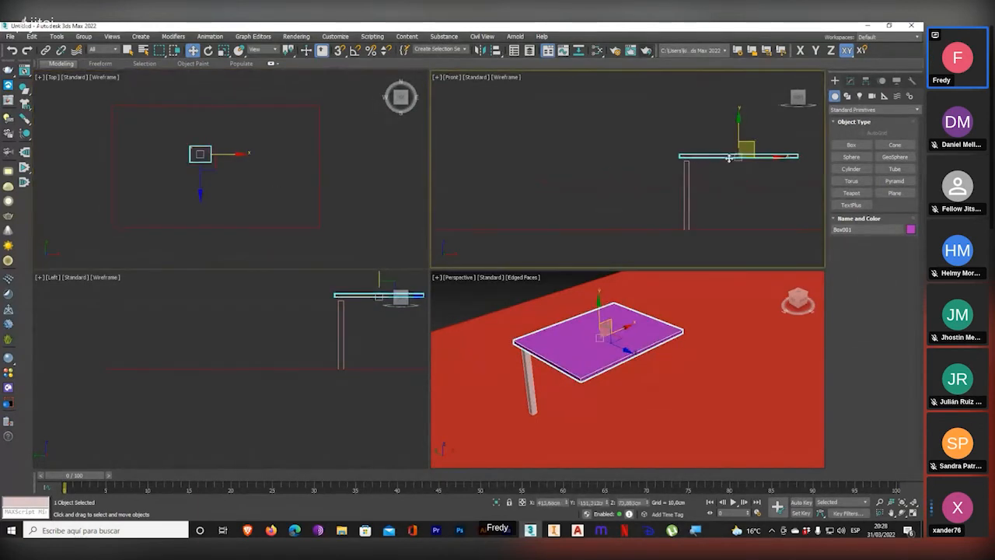
{"action": "left_click_drag", "start_coordinate": [739, 135], "coordinate": [739, 137]}
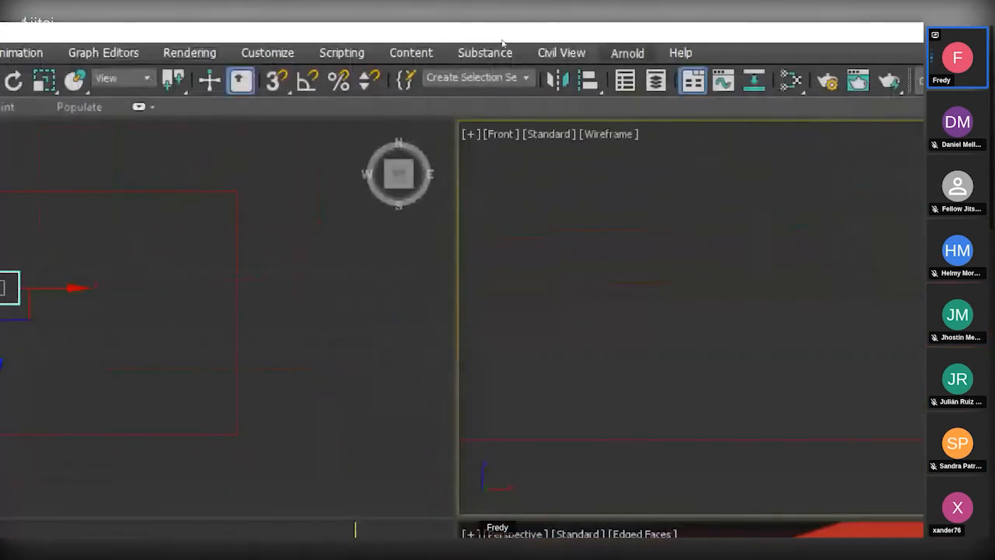
- Set the metric display units to Meters and open the plane's parameters to check its dimensions
{"action": "left_click", "coordinate": [267, 52]}
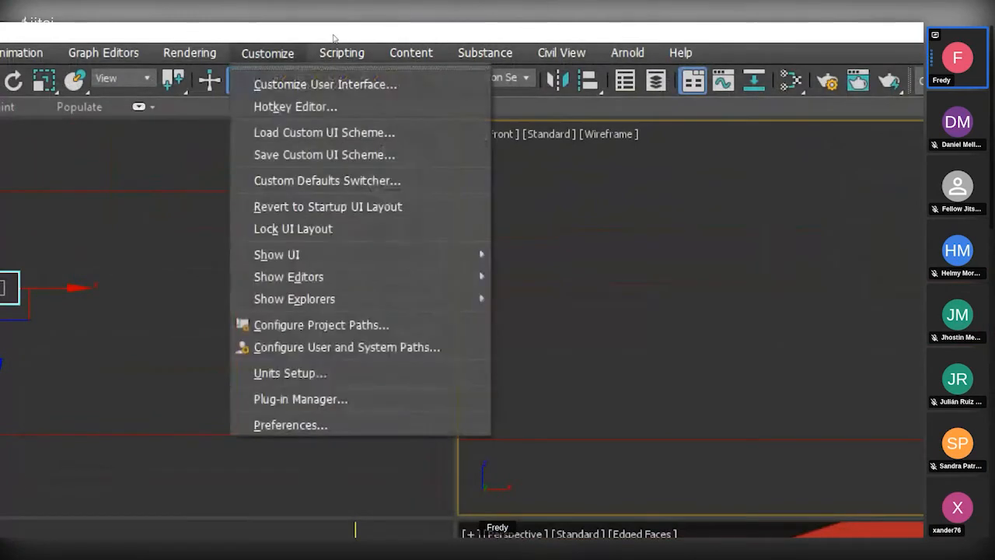
{"action": "left_click", "coordinate": [356, 373]}
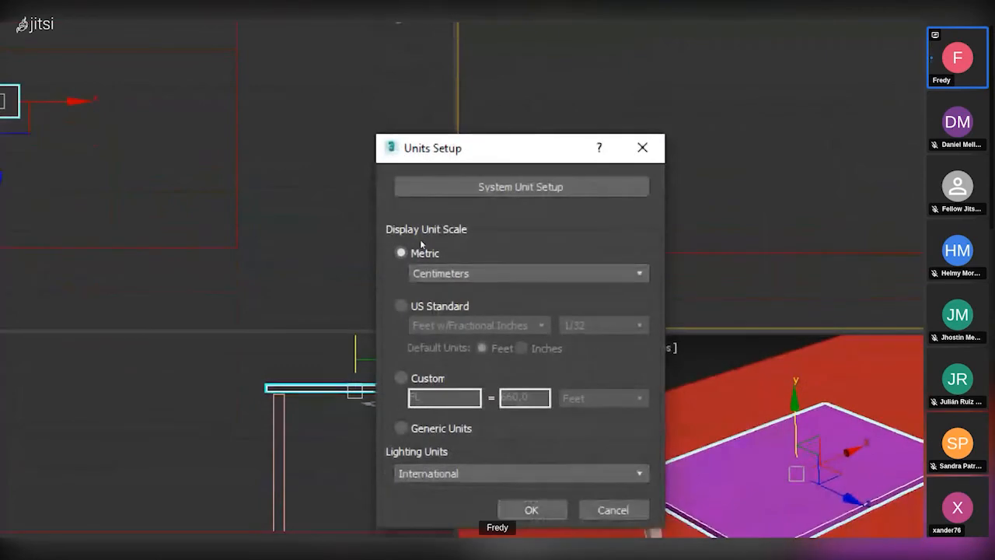
{"action": "key", "text": "alt+Down"}
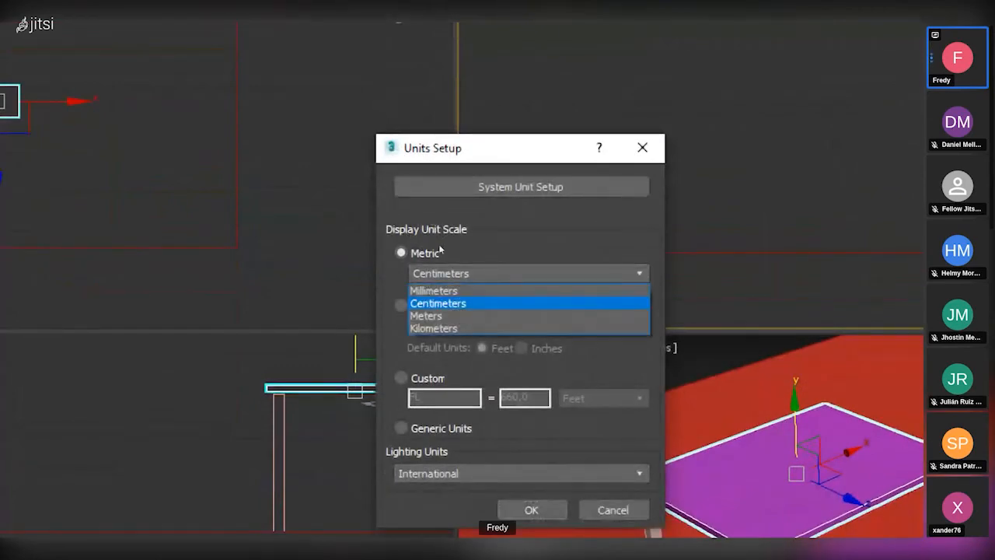
{"action": "key", "text": "Down"}
{"action": "key", "text": "Return"}
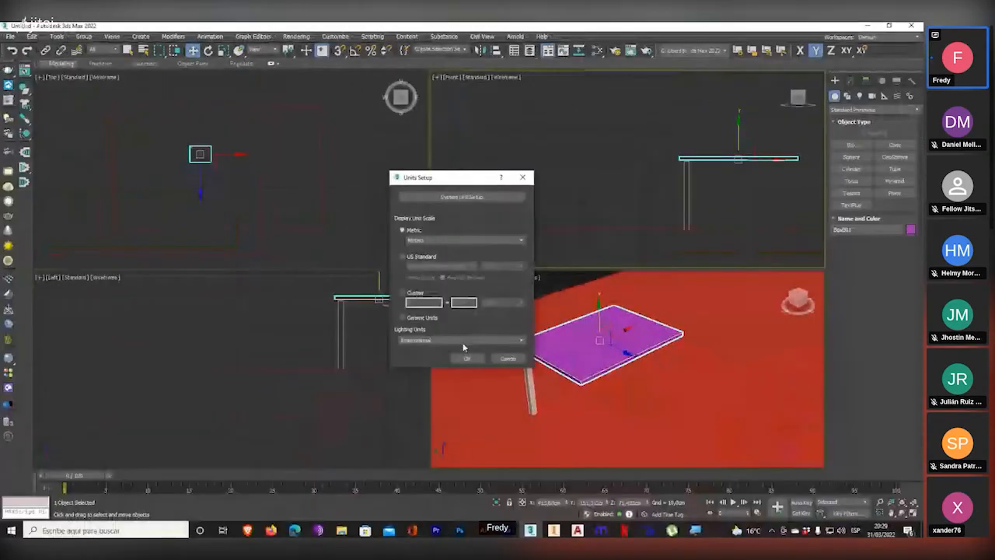
{"action": "left_click", "coordinate": [520, 477]}
{"action": "left_click", "coordinate": [278, 225]}
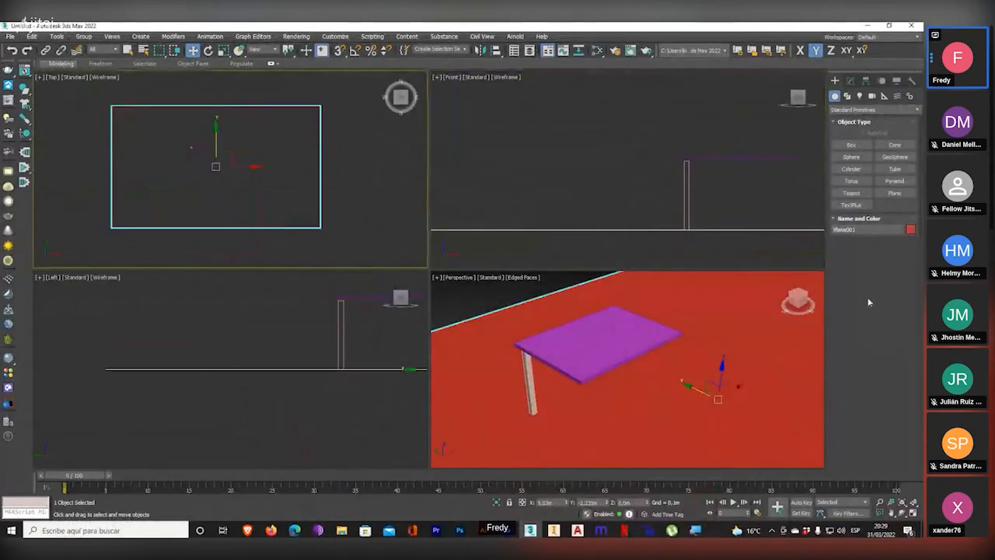
{"action": "left_click", "coordinate": [850, 80]}
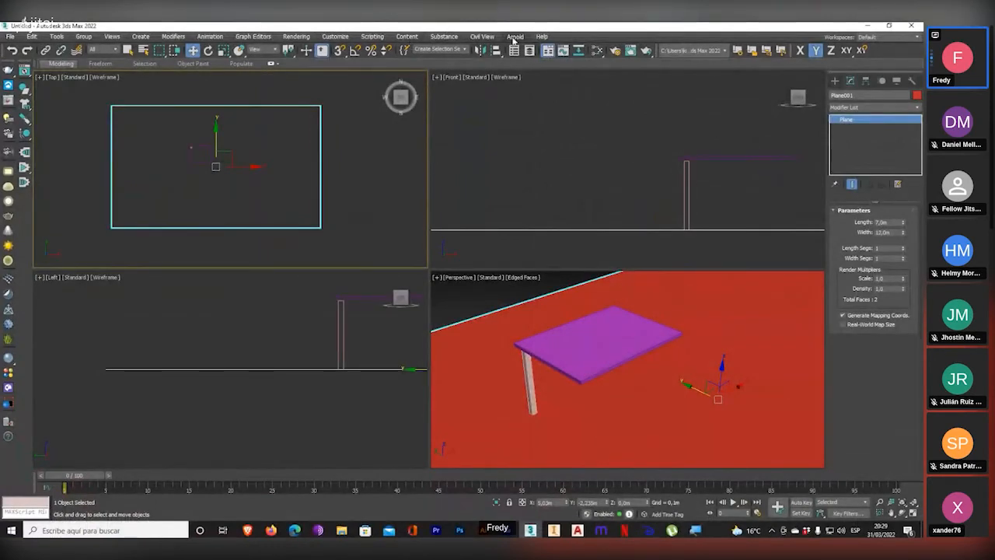
- Set the metric display units back to Centimeters and frame the table in the Top view
{"action": "left_click", "coordinate": [335, 37]}
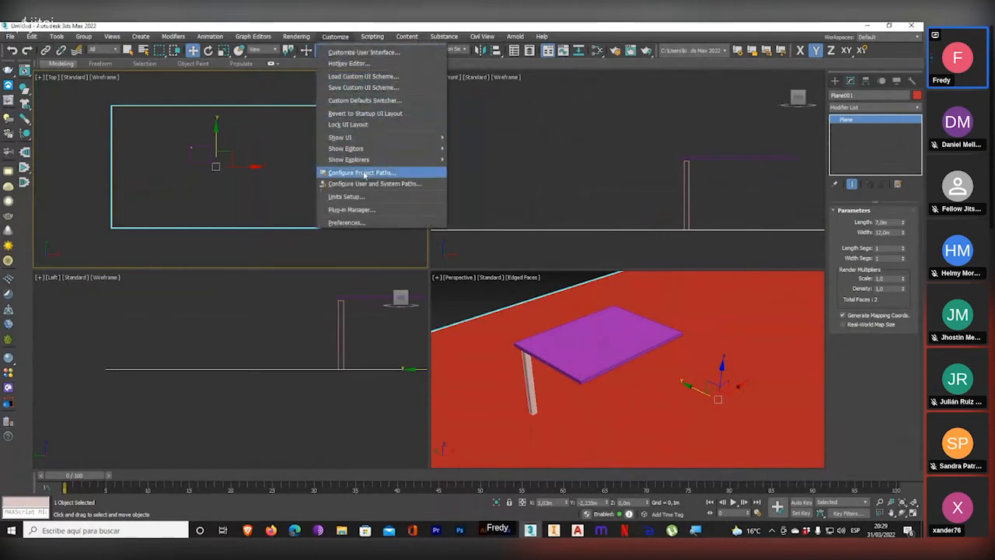
{"action": "left_click", "coordinate": [347, 196]}
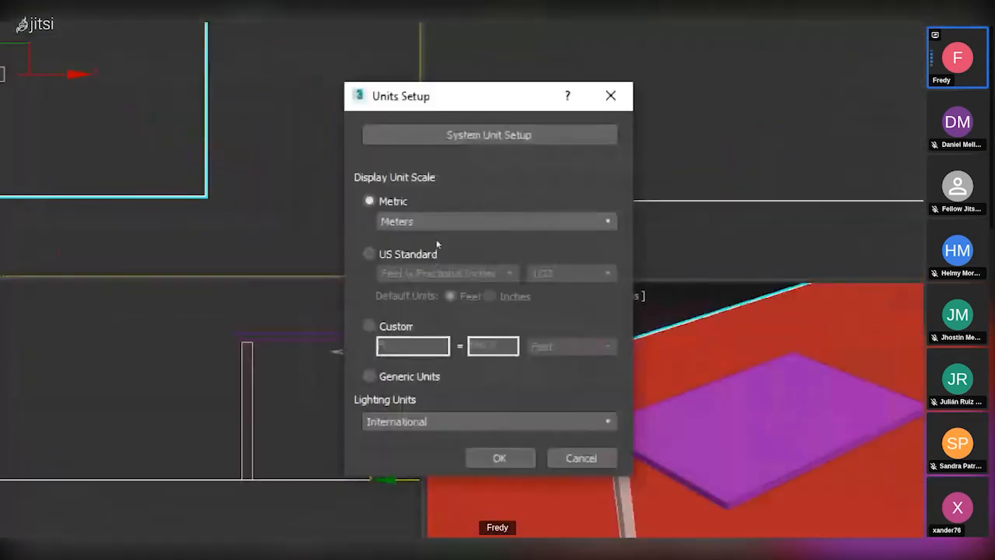
{"action": "left_click", "coordinate": [496, 222]}
{"action": "left_click", "coordinate": [401, 249]}
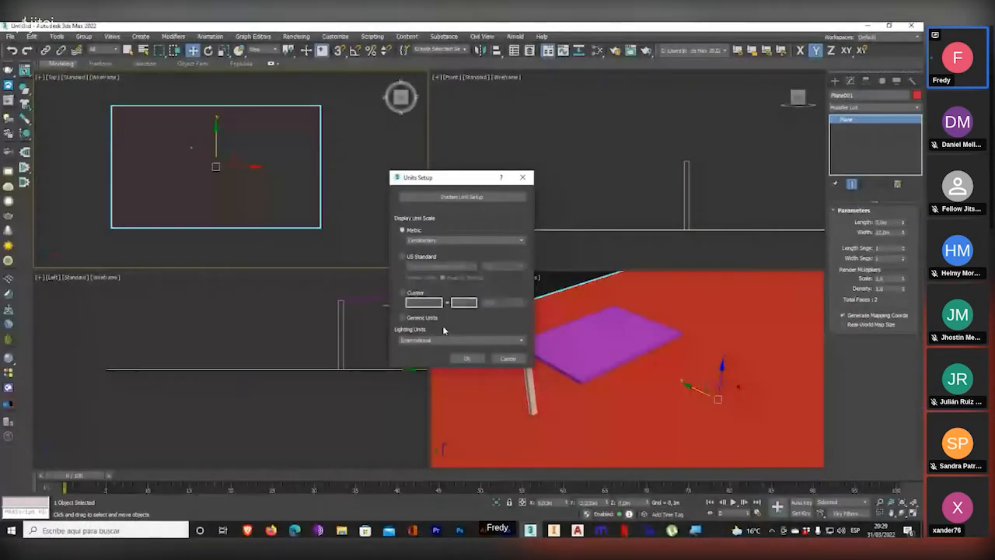
{"action": "left_click", "coordinate": [466, 358]}
{"action": "left_click", "coordinate": [190, 148]}
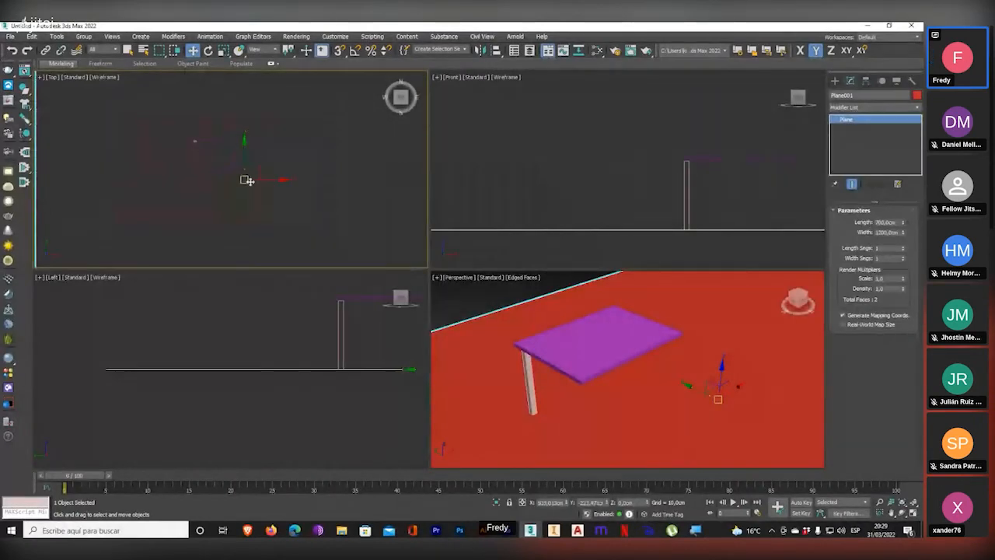
{"action": "scroll", "coordinate": [250, 181], "scroll_direction": "down", "scroll_amount": 3}
{"action": "scroll", "coordinate": [228, 159], "scroll_direction": "up", "scroll_amount": 6}
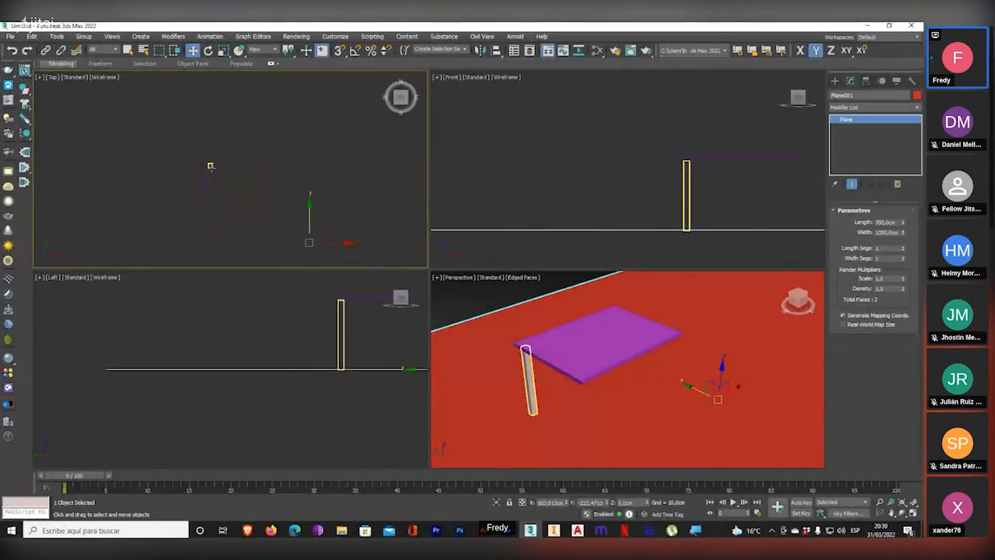
{"action": "scroll", "coordinate": [212, 168], "scroll_direction": "up", "scroll_amount": 2}
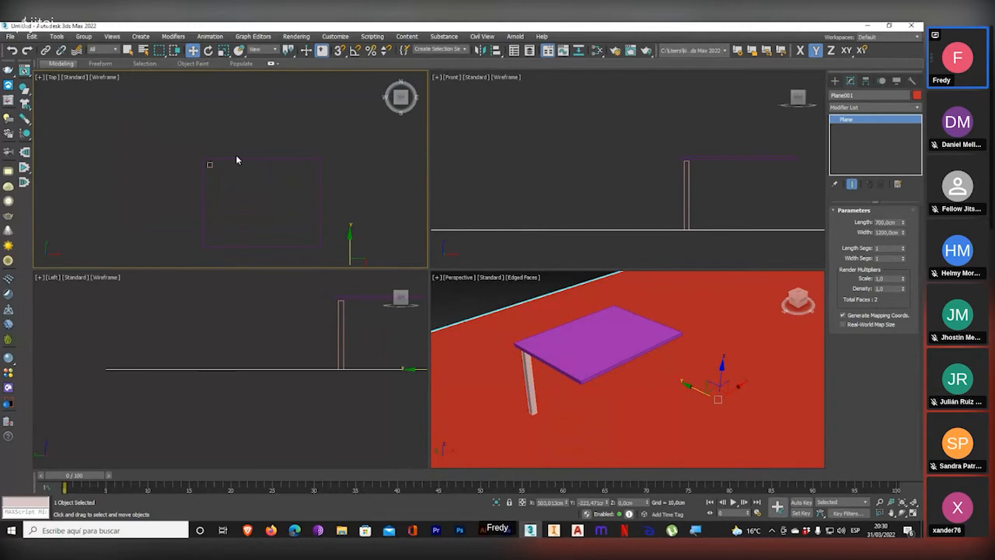
- Open the unit settings, examine the system unit scale, and return to the display unit options
{"action": "left_click", "coordinate": [335, 36]}
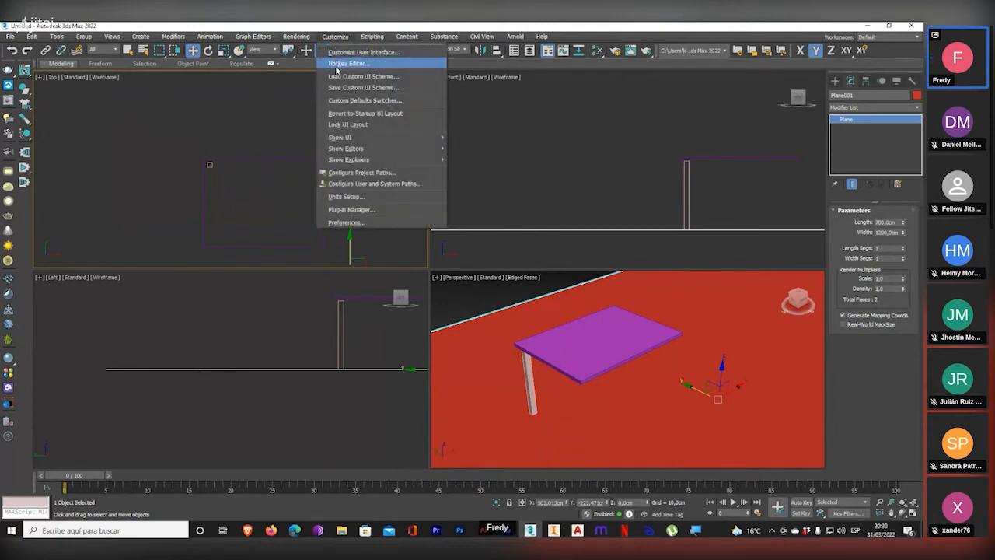
{"action": "left_click", "coordinate": [346, 197]}
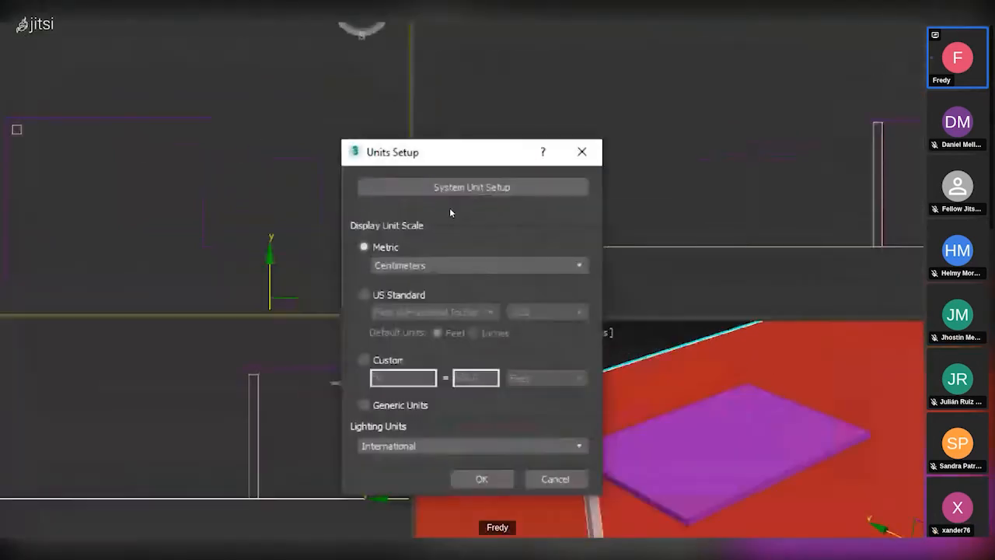
{"action": "left_click", "coordinate": [451, 188]}
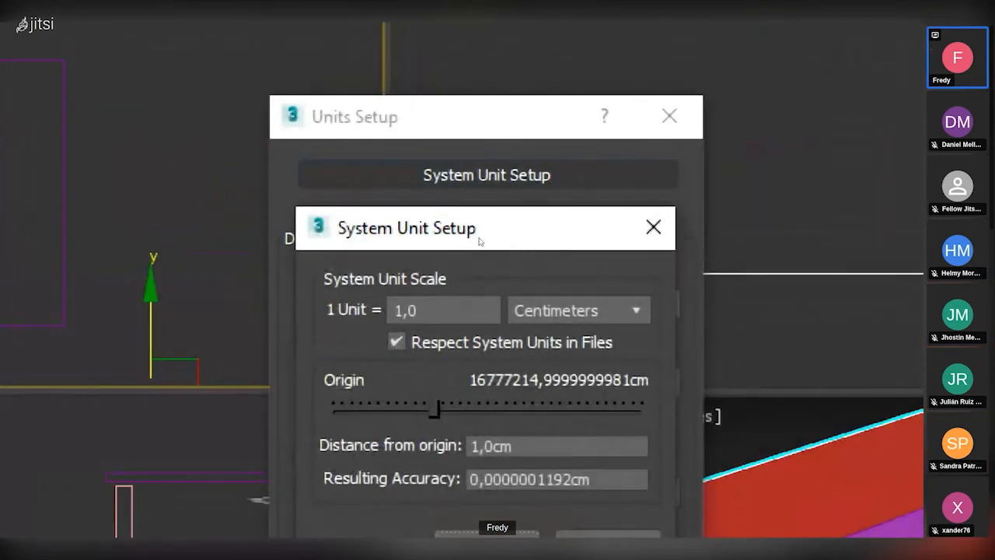
{"action": "key", "text": "Escape"}
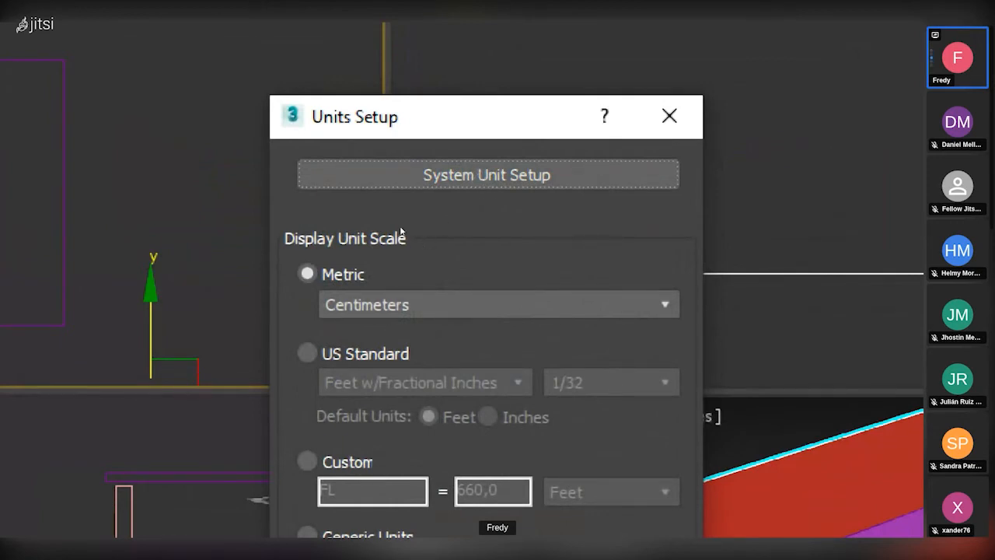
- Choose Millimeters as the metric display unit
{"action": "left_click", "coordinate": [436, 304]}
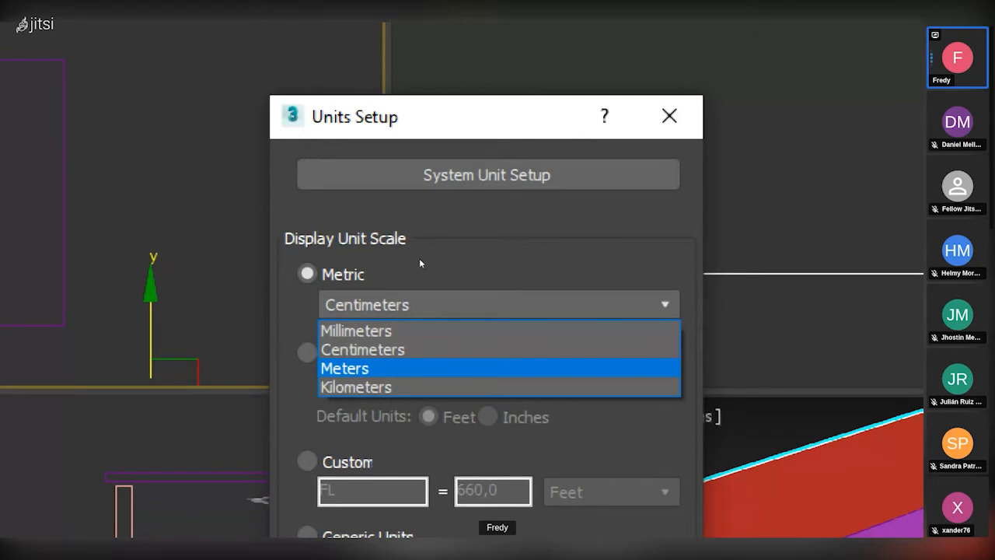
{"action": "key", "text": "Up"}
{"action": "key", "text": "Up"}
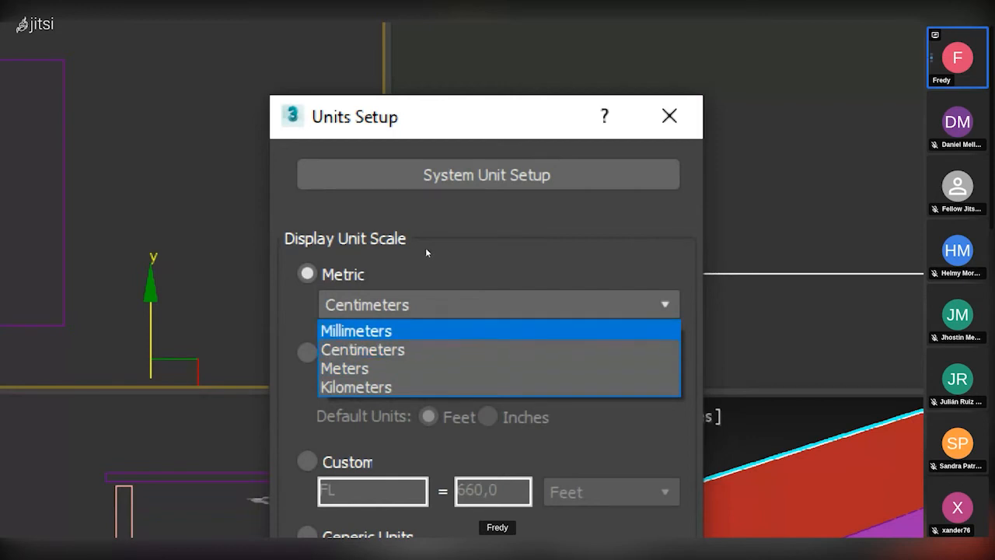
{"action": "key", "text": "Return"}
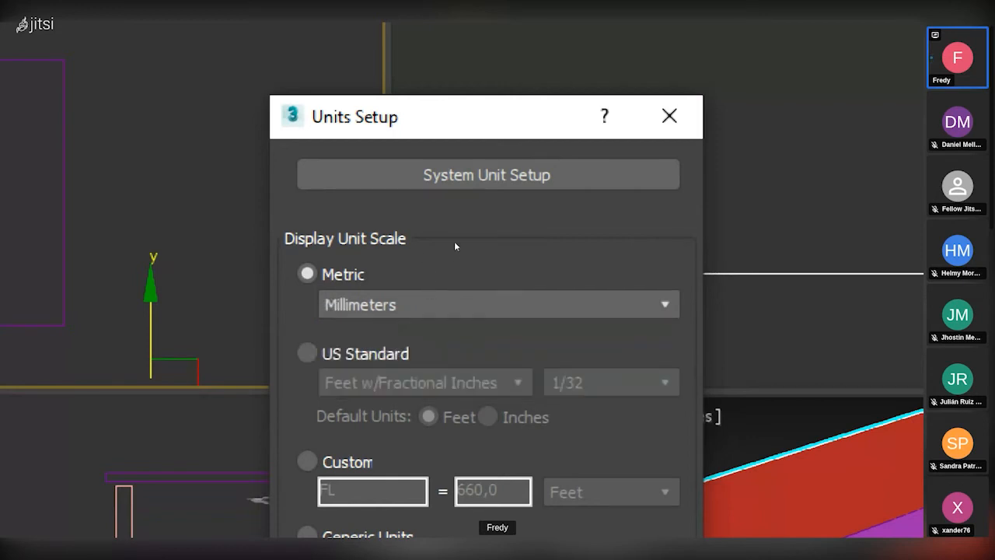
- Restore Centimeters as the metric display unit
{"action": "key", "text": "alt+Down"}
{"action": "key", "text": "Down"}
{"action": "key", "text": "Return"}
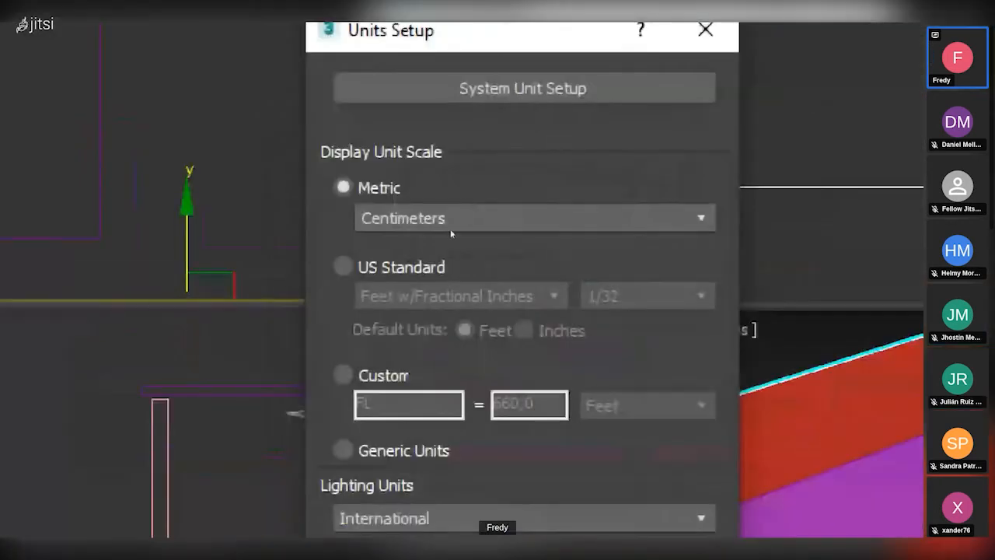
- Keep Centimeters as the metric display unit and accept the unit settings
{"action": "left_click", "coordinate": [435, 242]}
{"action": "left_click", "coordinate": [433, 241]}
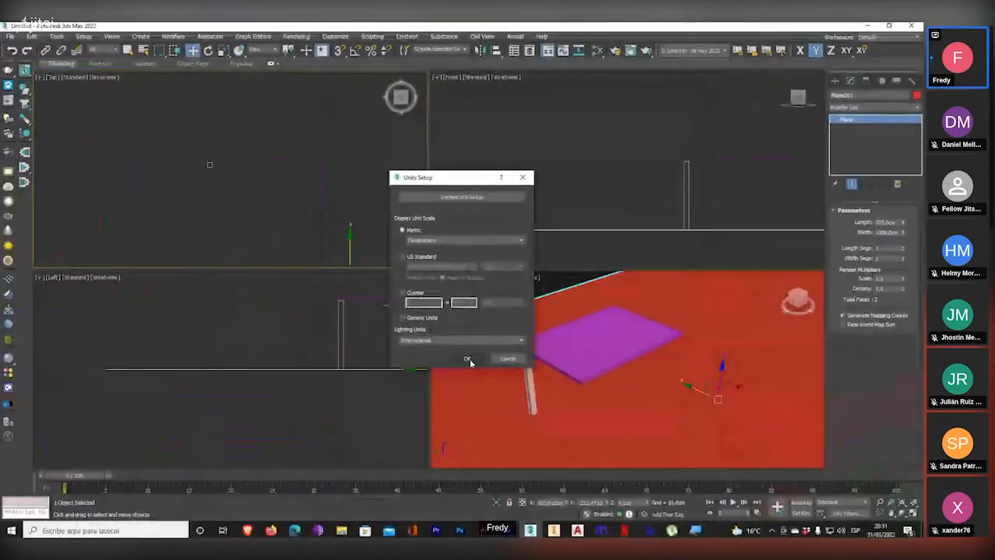
{"action": "left_click", "coordinate": [467, 358]}
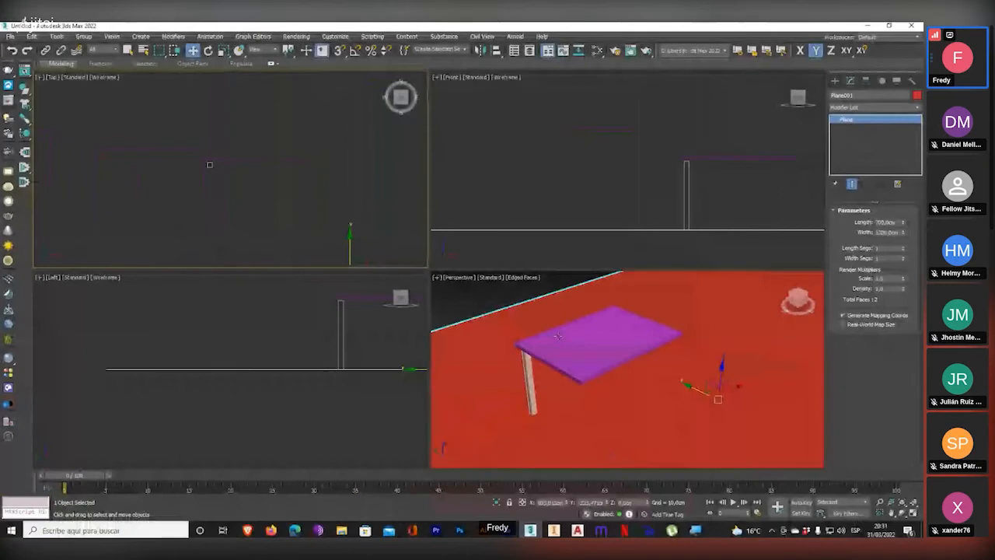
- Scale the tabletop uniformly to 200 percent with an exact offset value, and inspect its length, width and height parameters
{"action": "left_click", "coordinate": [569, 335]}
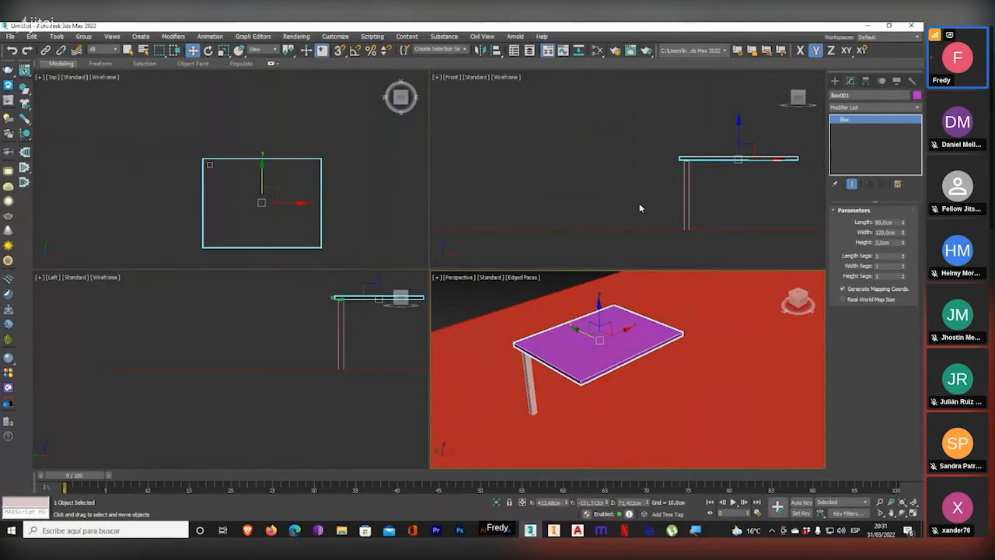
{"action": "left_click", "coordinate": [223, 50]}
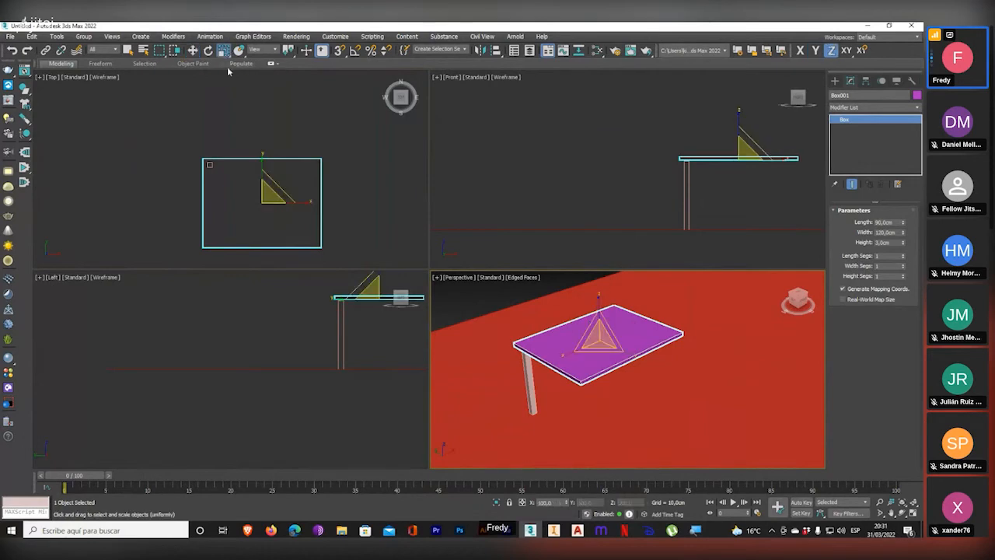
{"action": "right_click", "coordinate": [224, 51]}
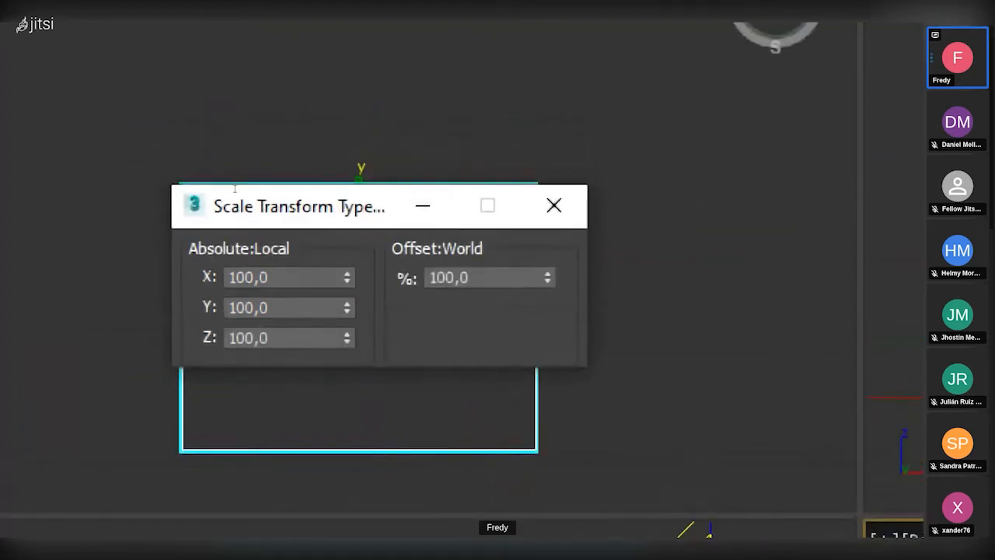
{"action": "key", "text": "Tab"}
{"action": "type", "text": "2"}
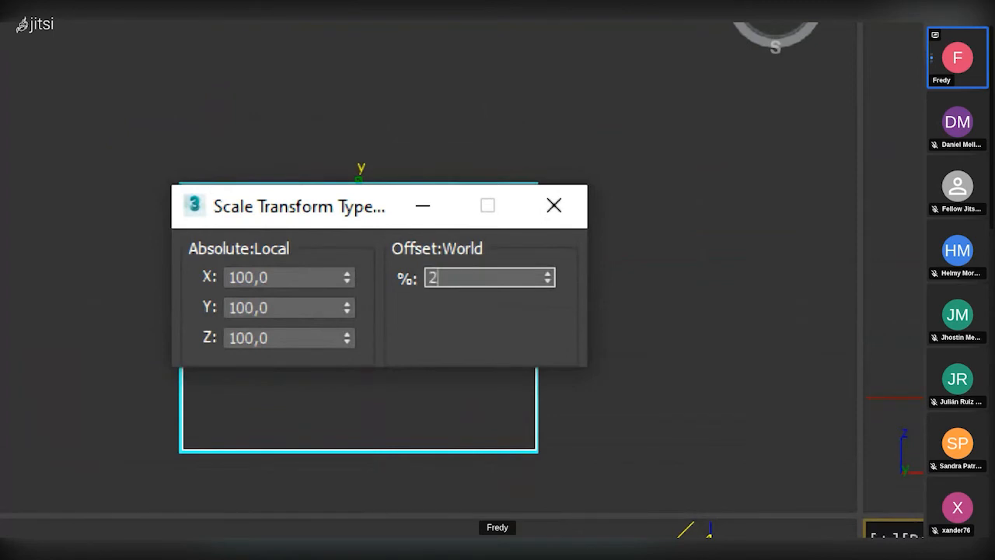
{"action": "key", "text": "Return"}
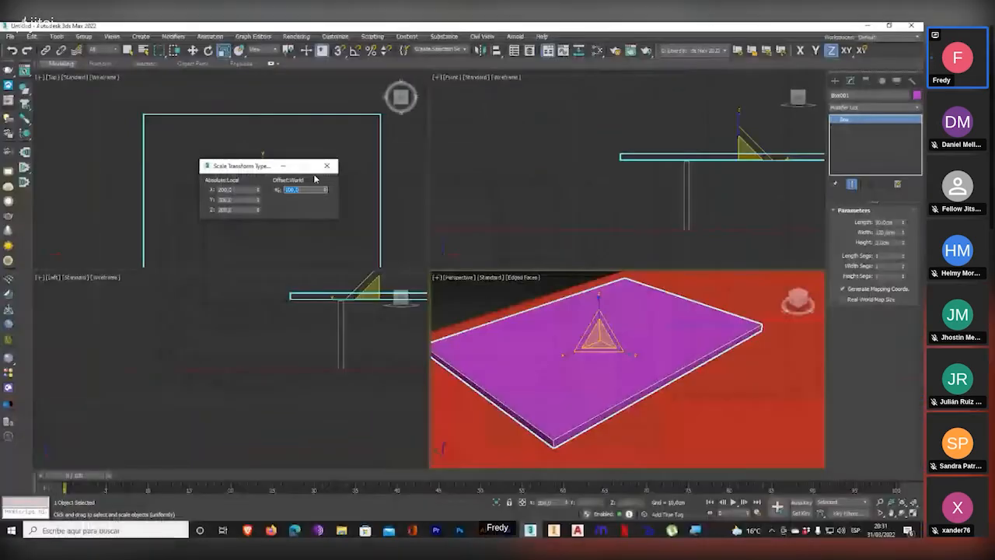
{"action": "key", "text": "Escape"}
{"action": "middle_click_drag", "start_coordinate": [255, 151], "coordinate": [195, 153]}
{"action": "scroll", "coordinate": [238, 133], "scroll_direction": "down", "scroll_amount": 2}
{"action": "key", "text": "super+plus"}
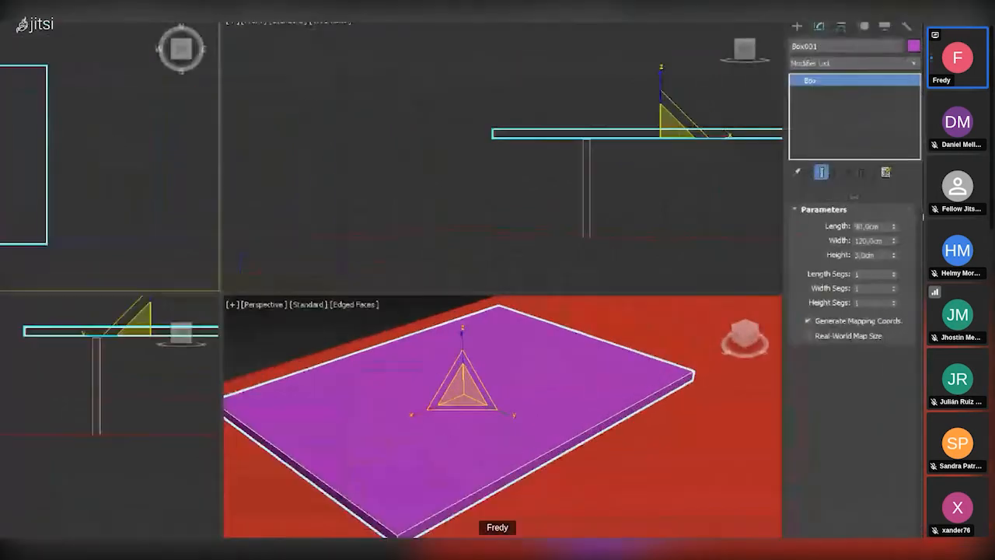
{"action": "key", "text": "super+plus"}
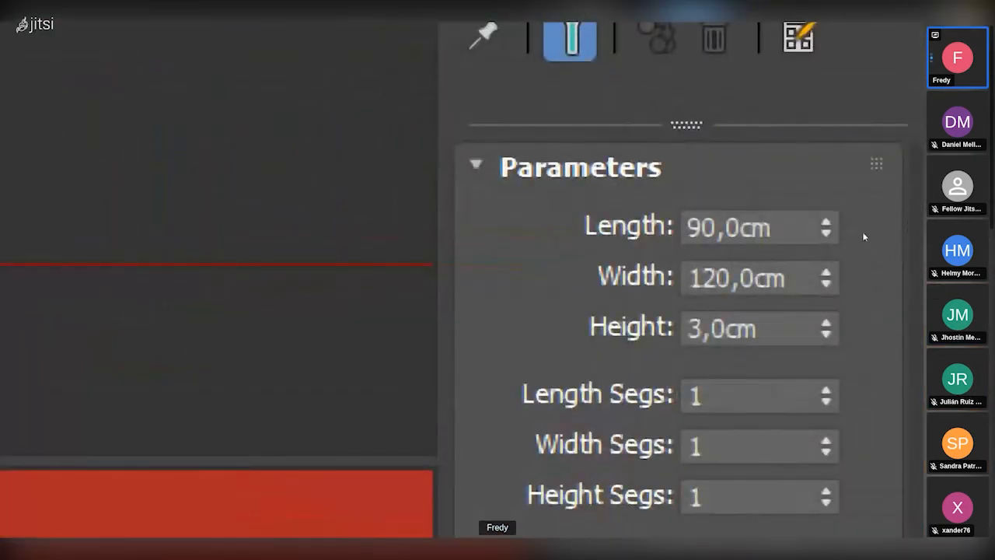
{"action": "key", "text": "super+minus"}
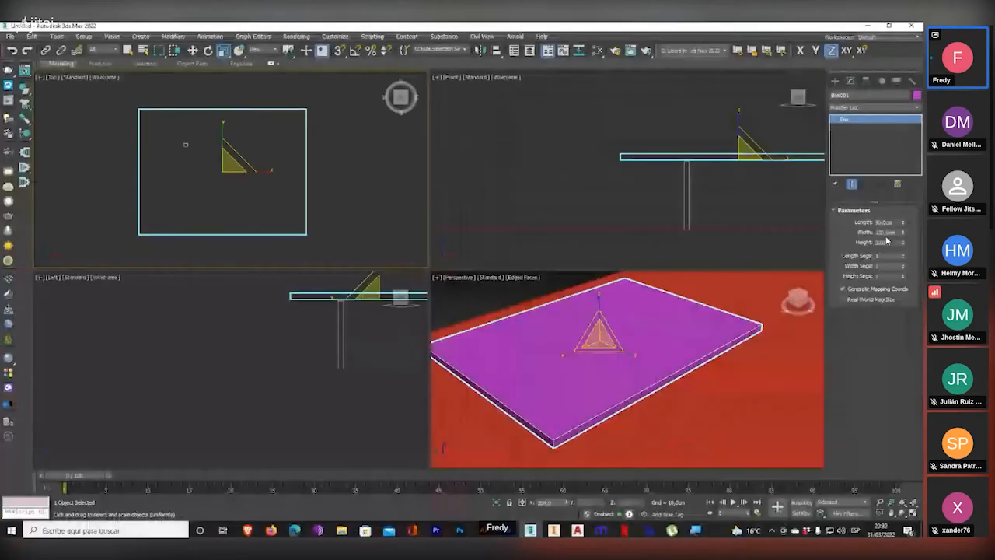
- Reset the tabletop's absolute local scale to 100 on X, Y and Z
{"action": "right_click", "coordinate": [223, 50]}
{"action": "key", "text": "super+plus"}
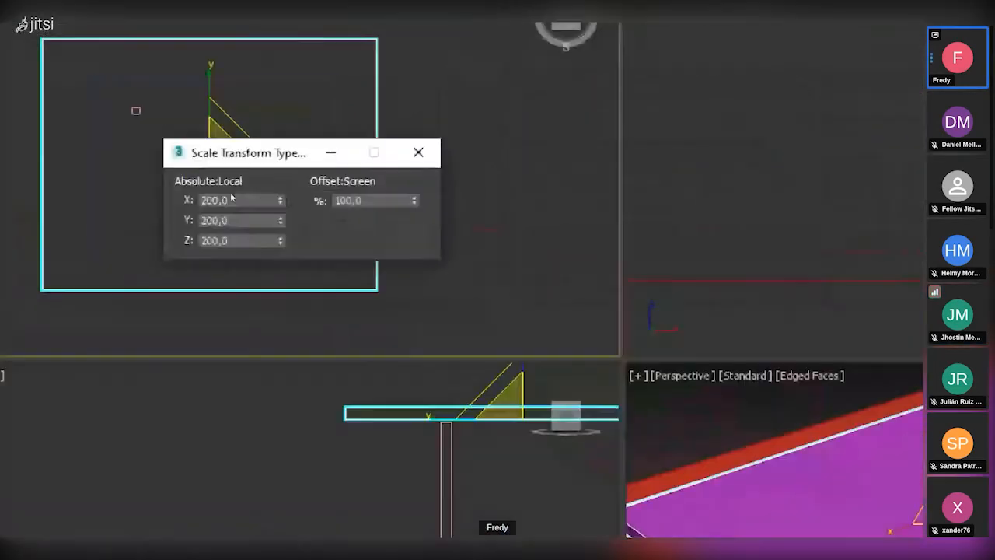
{"action": "type", "text": "100"}
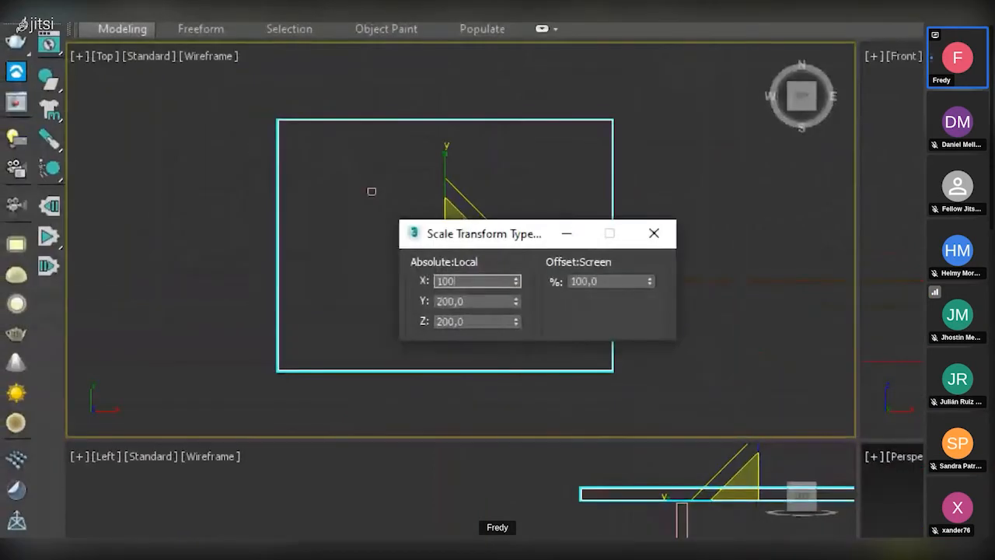
{"action": "key", "text": "Tab"}
{"action": "type", "text": "100"}
{"action": "key", "text": "Tab"}
{"action": "type", "text": "100"}
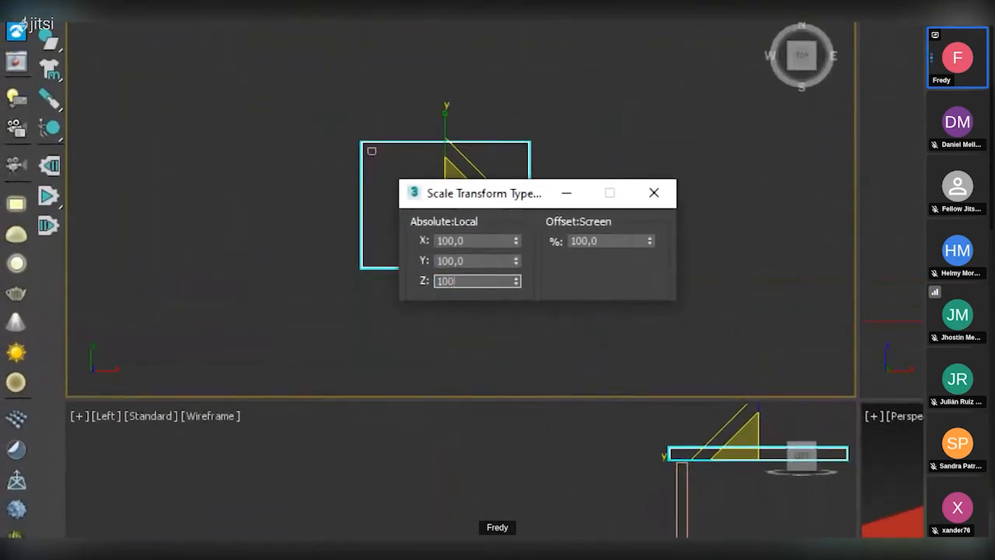
{"action": "key", "text": "Tab"}
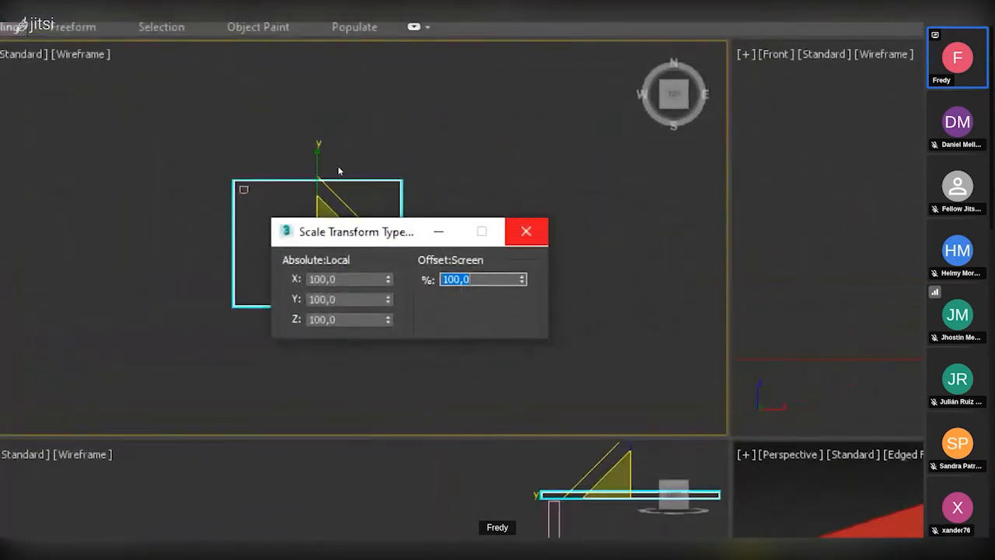
{"action": "key", "text": "F12"}
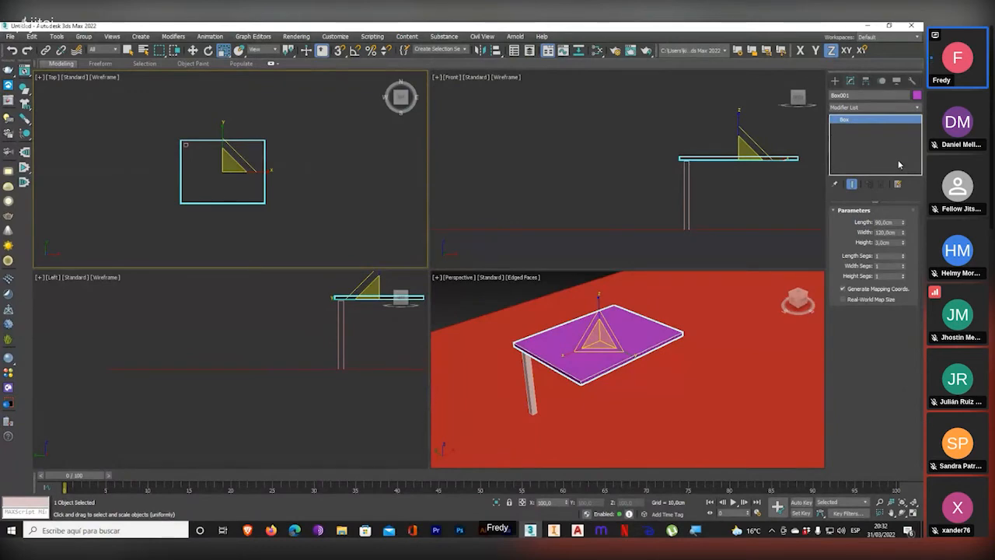
- Move the tabletop down in the Front view to a height of about 70 cm, onto the leg
{"action": "left_click", "coordinate": [193, 50]}
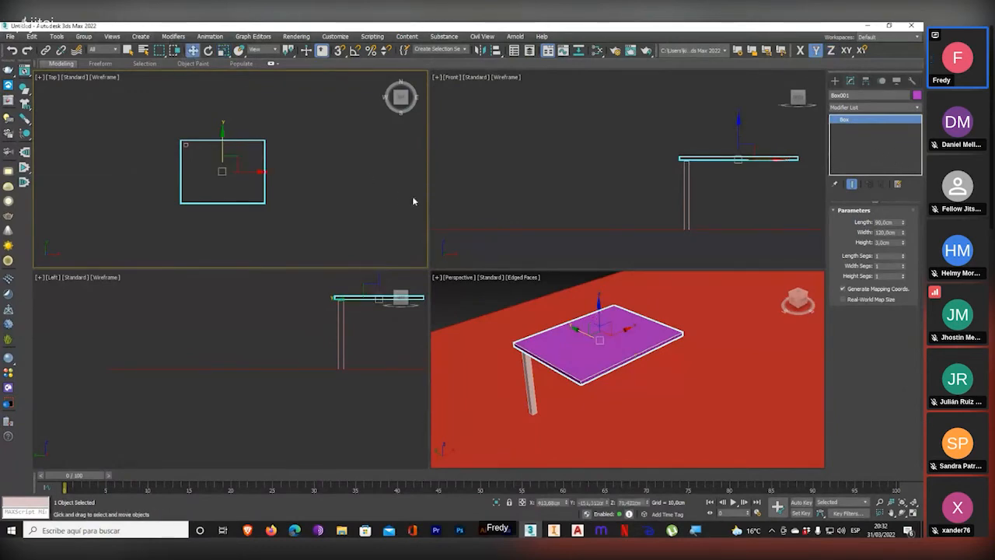
{"action": "middle_click_drag", "start_coordinate": [645, 194], "coordinate": [553, 182]}
{"action": "scroll", "coordinate": [622, 149], "scroll_direction": "up", "scroll_amount": 2}
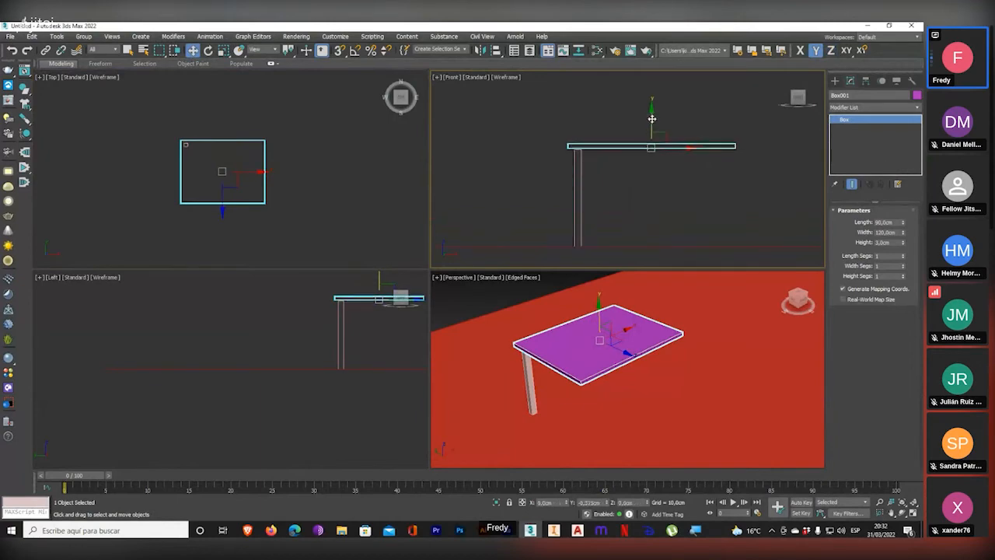
{"action": "left_click_drag", "start_coordinate": [652, 118], "coordinate": [652, 121]}
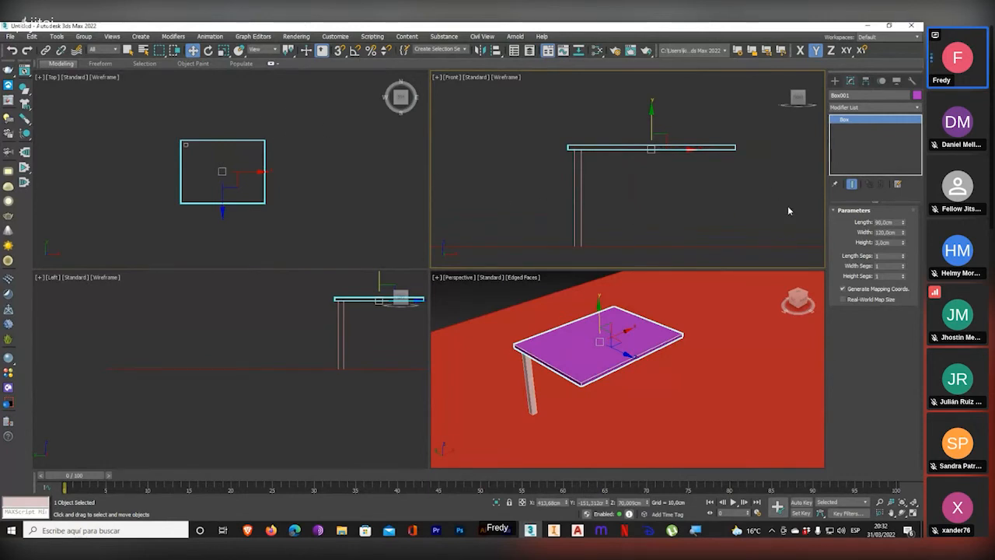
- Create a sphere beside the table in the Top view and raise it above the plane to a Z position of about 58 cm
{"action": "left_click", "coordinate": [834, 81]}
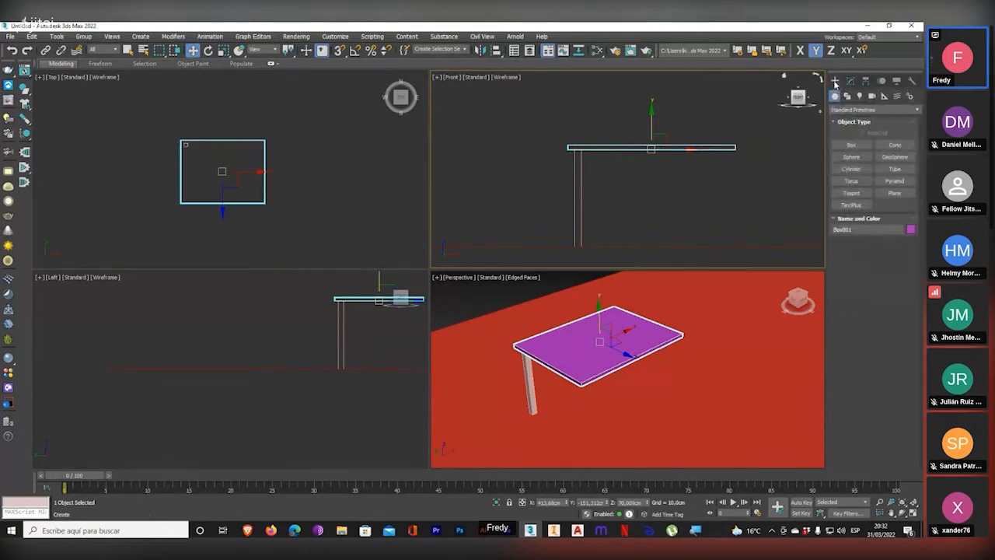
{"action": "left_click", "coordinate": [853, 158]}
{"action": "left_click_drag", "start_coordinate": [346, 191], "coordinate": [359, 165]}
{"action": "left_click", "coordinate": [194, 51]}
{"action": "middle_click_drag", "start_coordinate": [710, 207], "coordinate": [665, 192]}
{"action": "middle_click_drag", "start_coordinate": [745, 312], "coordinate": [664, 328]}
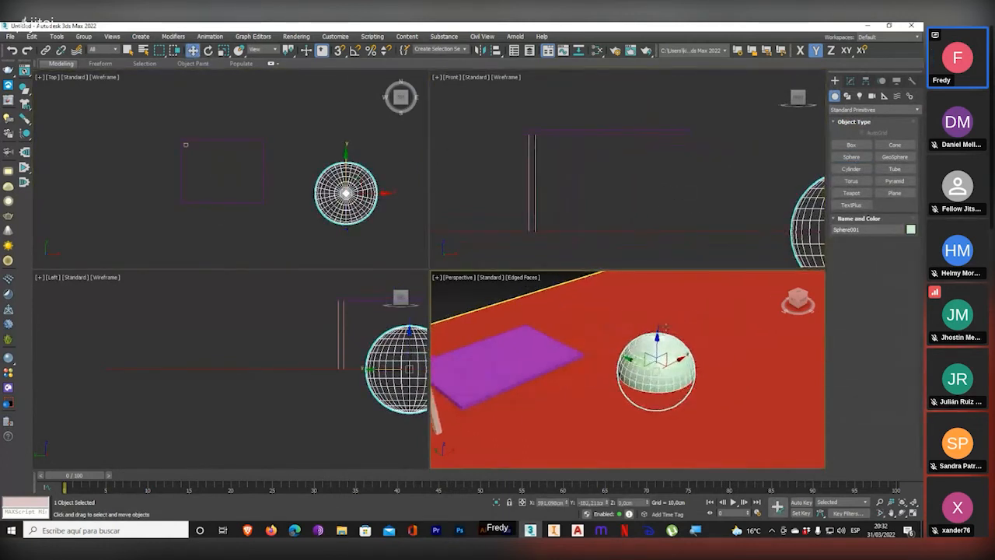
{"action": "mouse_move", "coordinate": [658, 346]}
{"action": "left_mouse_down"}
{"action": "mouse_move", "coordinate": [661, 325]}
{"action": "mouse_move", "coordinate": [661, 334]}
{"action": "left_mouse_up"}
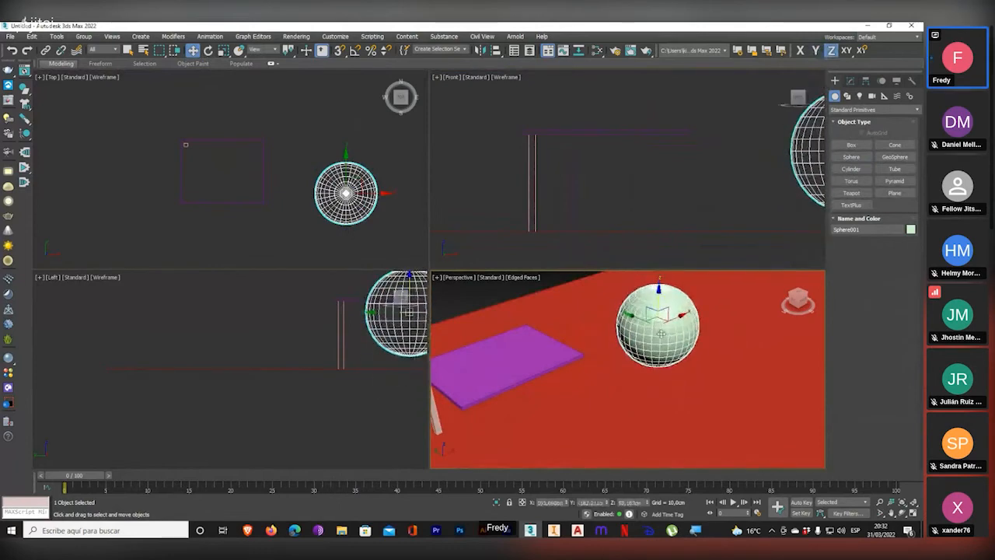
{"action": "middle_click_drag", "start_coordinate": [661, 334], "coordinate": [661, 355]}
- Examine the sphere's surface up close from several angles in the maximized Perspective view
{"action": "left_click", "coordinate": [913, 514]}
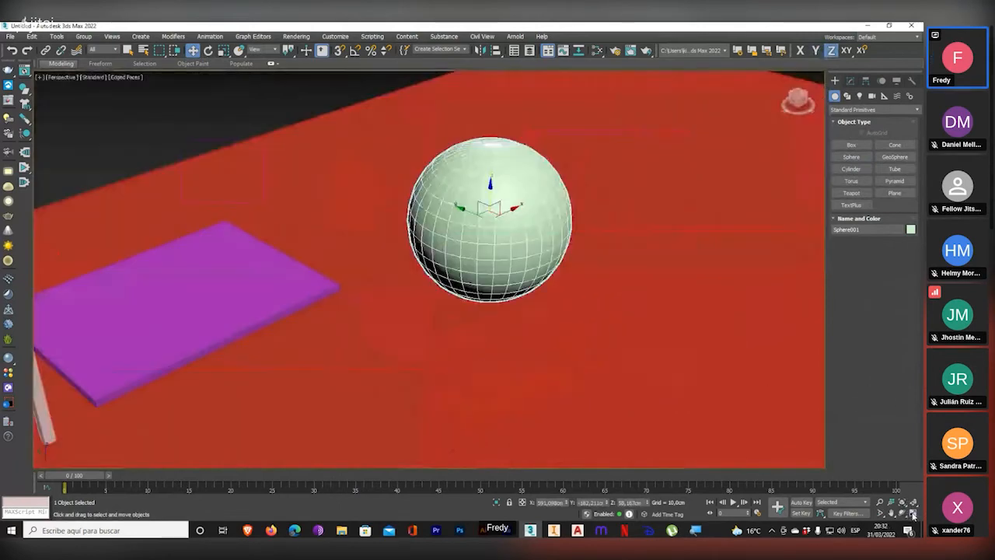
{"action": "middle_click_drag", "start_coordinate": [560, 330], "coordinate": [476, 287], "text": "alt"}
{"action": "scroll", "coordinate": [500, 322], "scroll_direction": "up", "scroll_amount": 4}
{"action": "scroll", "coordinate": [457, 313], "scroll_direction": "up", "scroll_amount": 3}
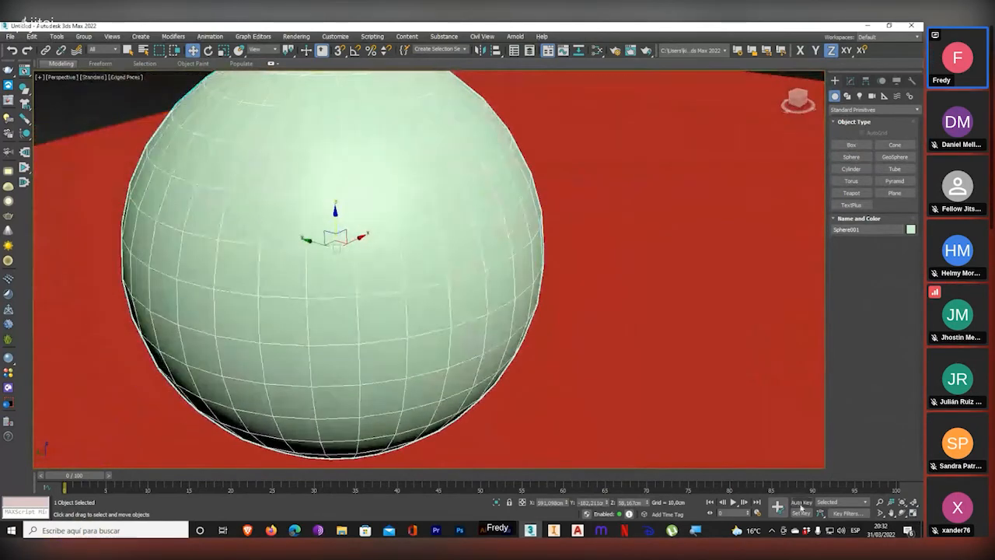
{"action": "left_click", "coordinate": [903, 515]}
{"action": "left_click", "coordinate": [901, 484]}
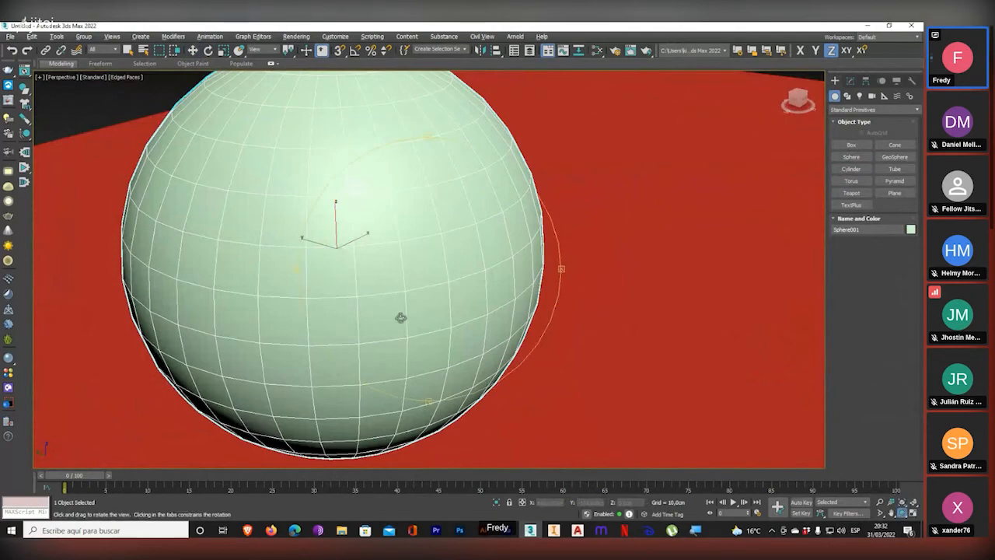
{"action": "left_click_drag", "start_coordinate": [400, 318], "coordinate": [344, 329]}
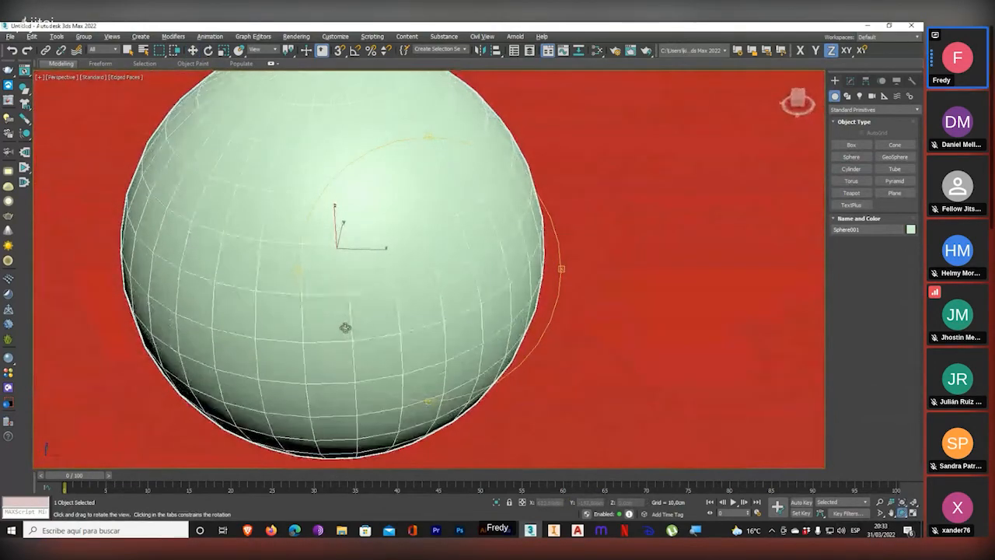
{"action": "scroll", "coordinate": [380, 313], "scroll_direction": "up", "scroll_amount": 5}
{"action": "scroll", "coordinate": [408, 301], "scroll_direction": "down", "scroll_amount": 4}
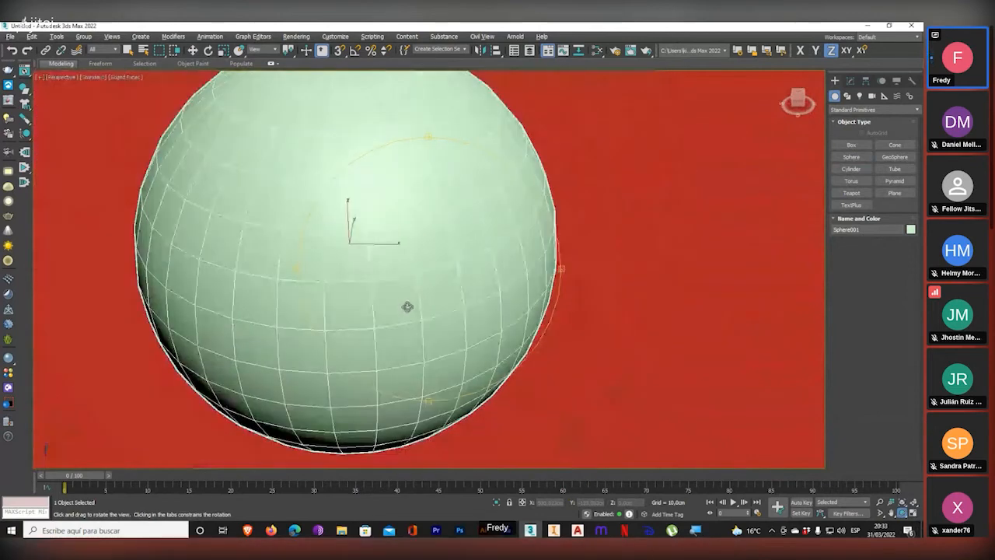
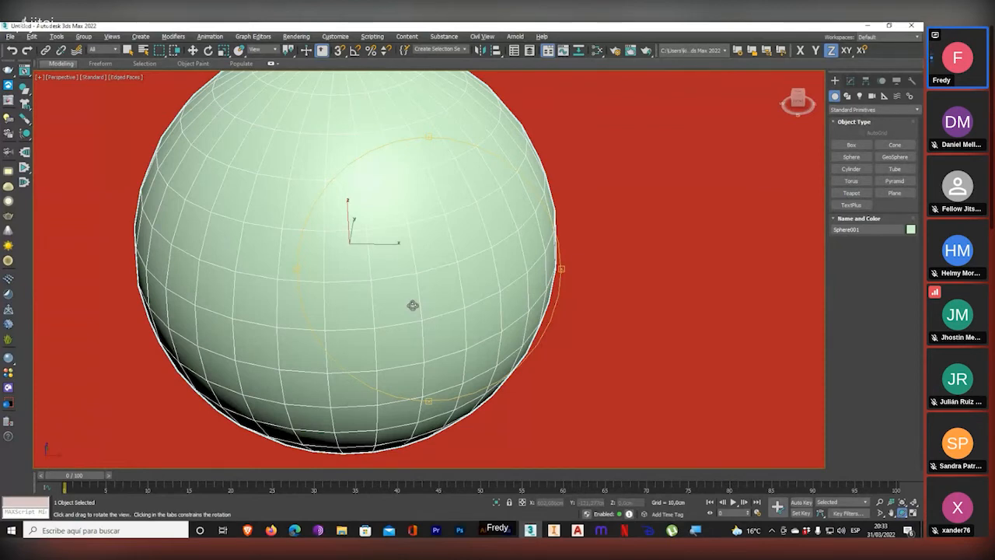
{"action": "mouse_move", "coordinate": [395, 308]}
{"action": "left_mouse_down"}
{"action": "mouse_move", "coordinate": [388, 285]}
{"action": "mouse_move", "coordinate": [400, 318]}
{"action": "mouse_move", "coordinate": [388, 307]}
{"action": "mouse_move", "coordinate": [400, 313]}
{"action": "mouse_move", "coordinate": [389, 318]}
{"action": "left_mouse_up"}
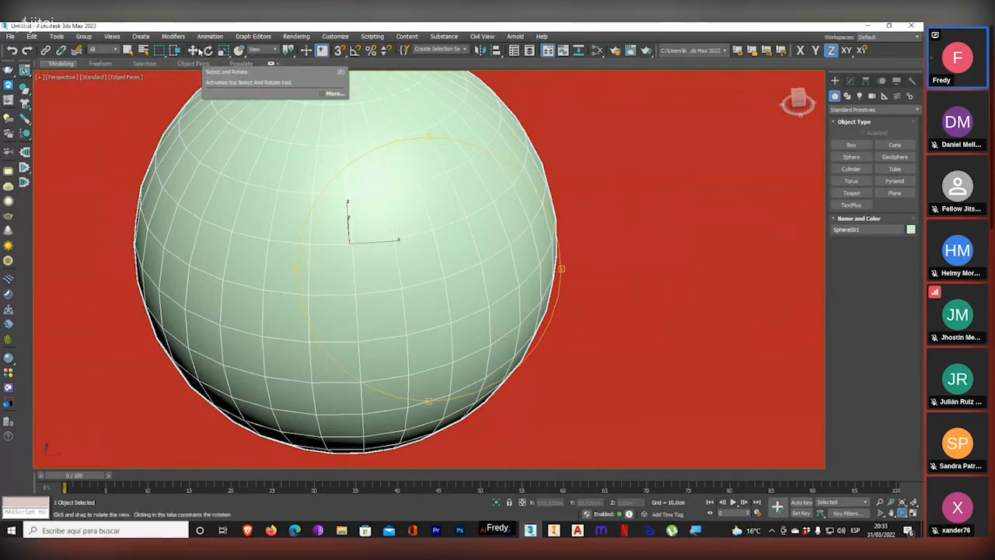
- Create a slim upright cylinder on the plane beside the sphere, about 3.2 cm in radius and 65 cm high
{"action": "left_click", "coordinate": [851, 169]}
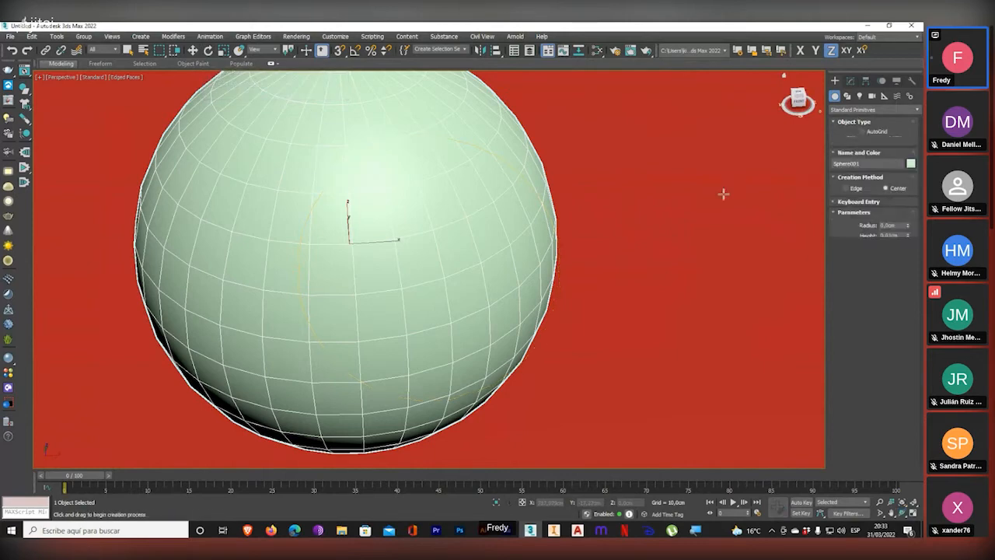
{"action": "left_click_drag", "start_coordinate": [686, 214], "coordinate": [685, 216]}
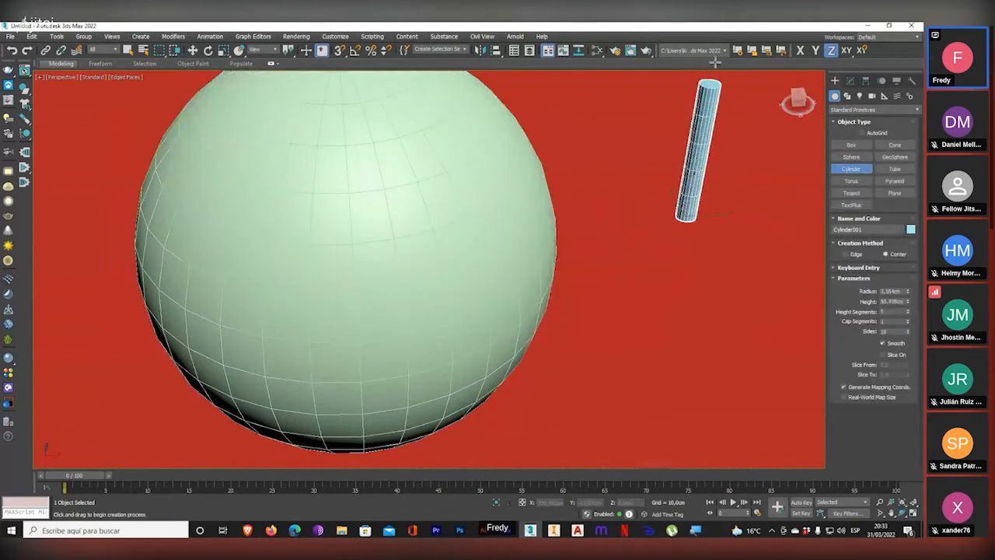
{"action": "middle_click_drag", "start_coordinate": [686, 219], "coordinate": [605, 237], "text": "alt"}
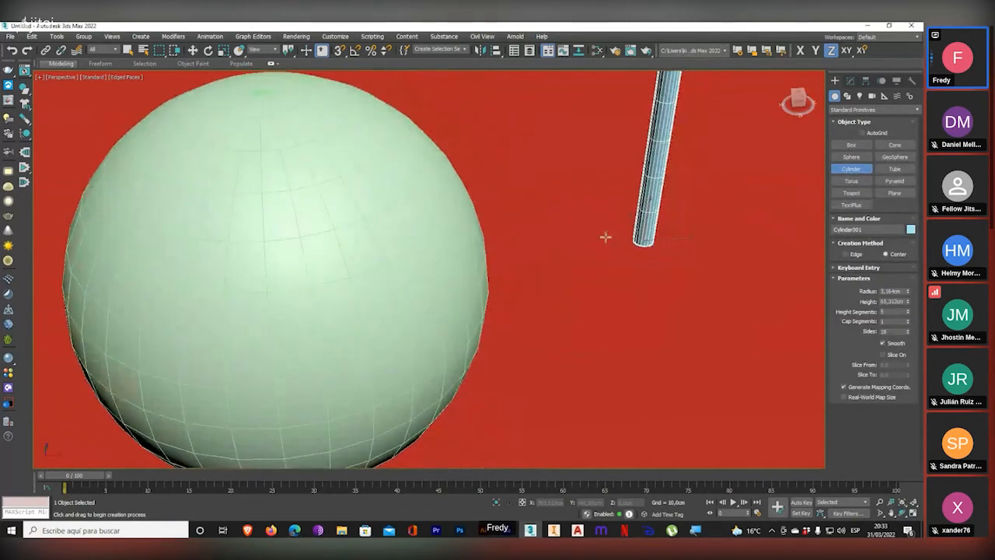
{"action": "middle_click_drag", "start_coordinate": [412, 262], "coordinate": [432, 247], "text": "alt"}
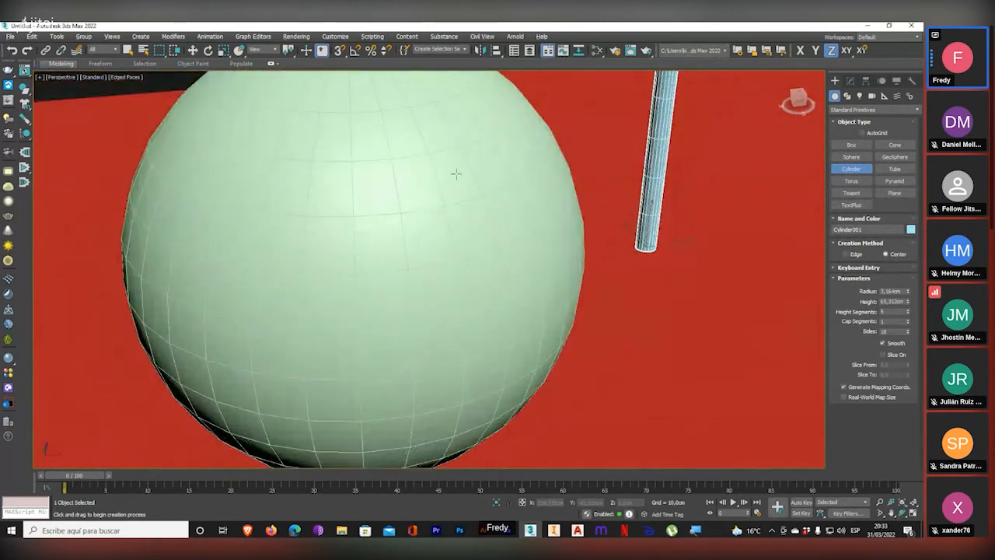
{"action": "scroll", "coordinate": [456, 174], "scroll_direction": "up", "scroll_amount": 1}
{"action": "scroll", "coordinate": [436, 181], "scroll_direction": "down", "scroll_amount": 1}
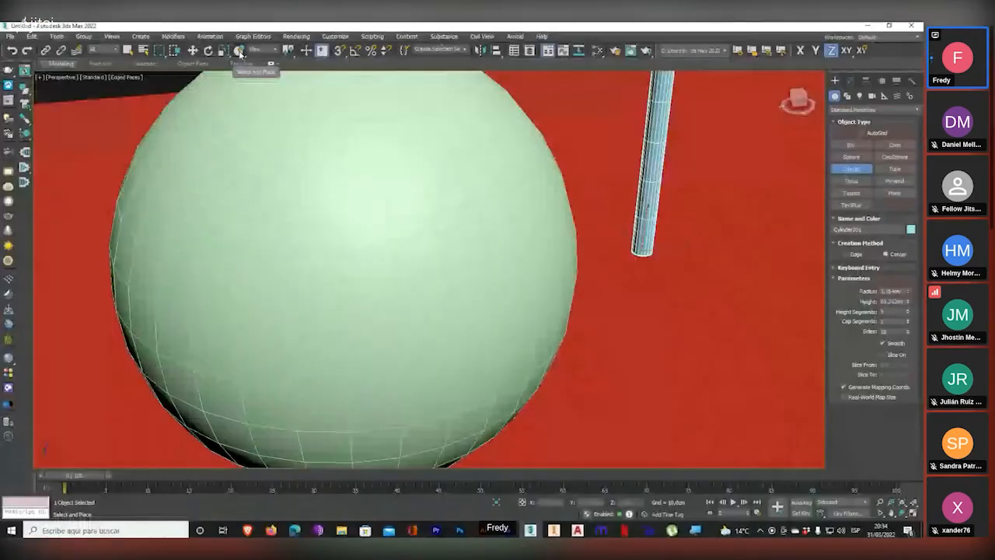
- Attach the cylinder to the sphere's surface with Select and Place so it stands perpendicular to the curvature
{"action": "left_click", "coordinate": [239, 52]}
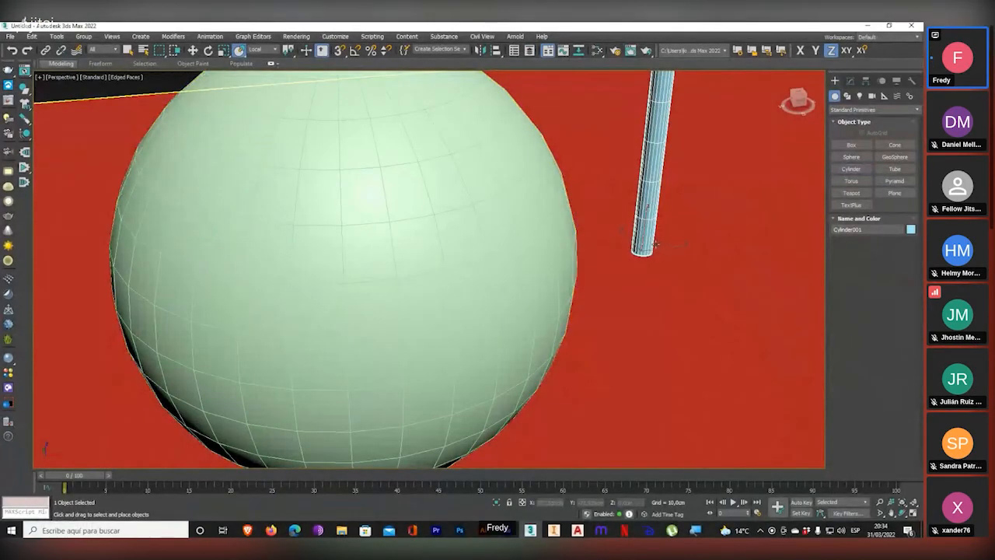
{"action": "left_click_drag", "start_coordinate": [645, 224], "coordinate": [473, 173]}
{"action": "scroll", "coordinate": [473, 173], "scroll_direction": "up", "scroll_amount": 5}
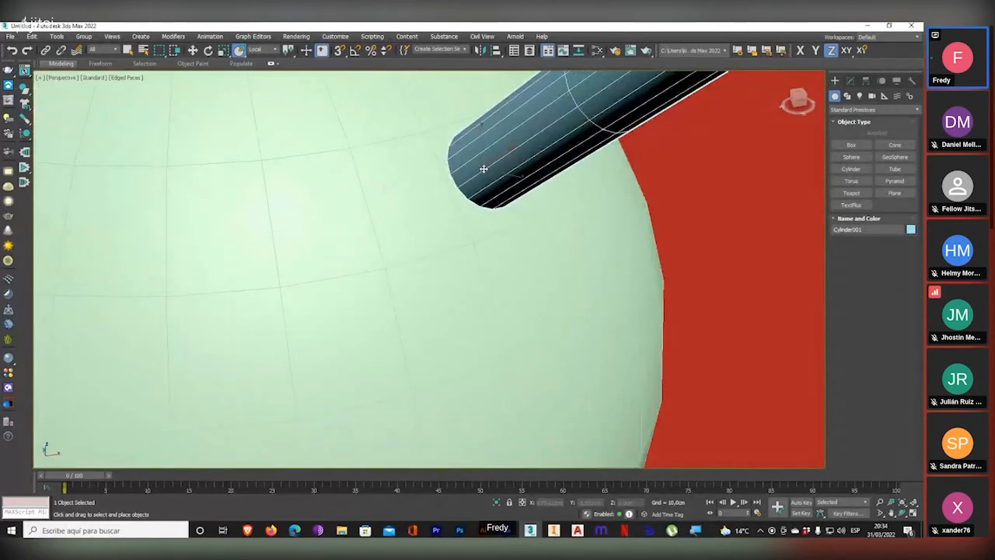
- Examine the contact between the cylinder's base and the sphere's surface up close from several angles
{"action": "scroll", "coordinate": [484, 168], "scroll_direction": "down", "scroll_amount": 3}
{"action": "middle_click_drag", "start_coordinate": [500, 240], "coordinate": [581, 236], "text": "alt"}
{"action": "scroll", "coordinate": [404, 288], "scroll_direction": "up", "scroll_amount": 3}
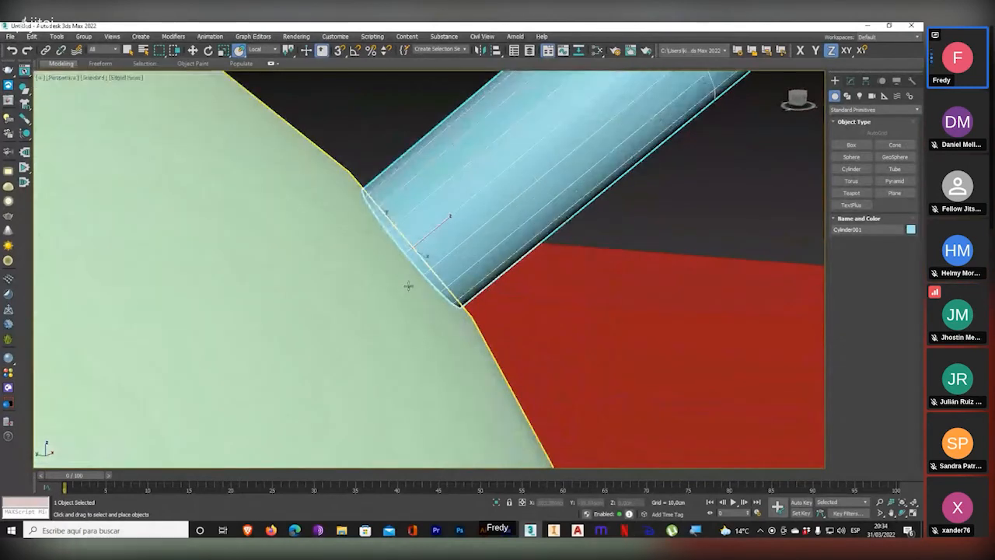
{"action": "scroll", "coordinate": [408, 286], "scroll_direction": "down", "scroll_amount": 3}
{"action": "middle_click_drag", "start_coordinate": [410, 286], "coordinate": [414, 317], "text": "alt"}
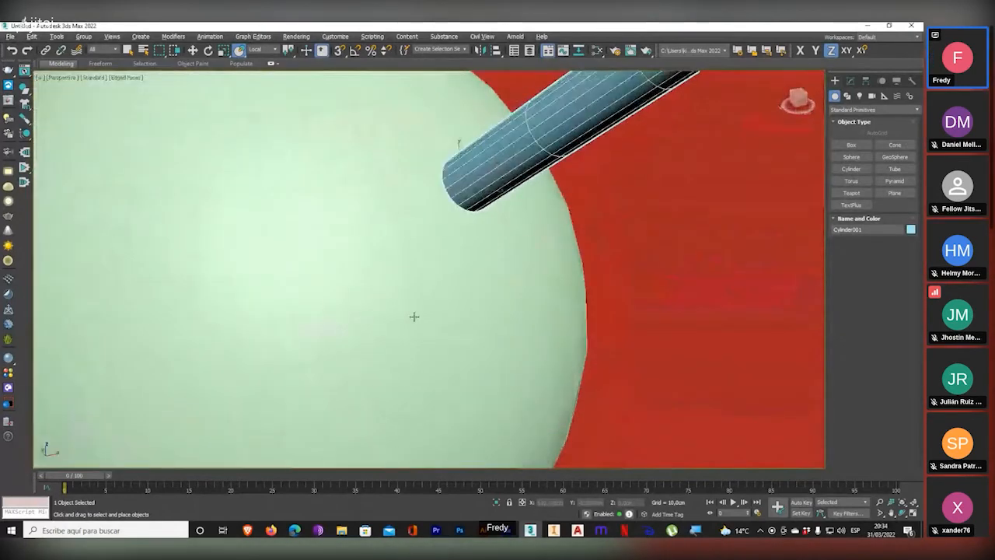
{"action": "scroll", "coordinate": [414, 317], "scroll_direction": "down", "scroll_amount": 3}
{"action": "middle_click_drag", "start_coordinate": [443, 260], "coordinate": [500, 240], "text": "alt"}
{"action": "scroll", "coordinate": [507, 232], "scroll_direction": "up", "scroll_amount": 5}
{"action": "scroll", "coordinate": [546, 244], "scroll_direction": "up", "scroll_amount": 3}
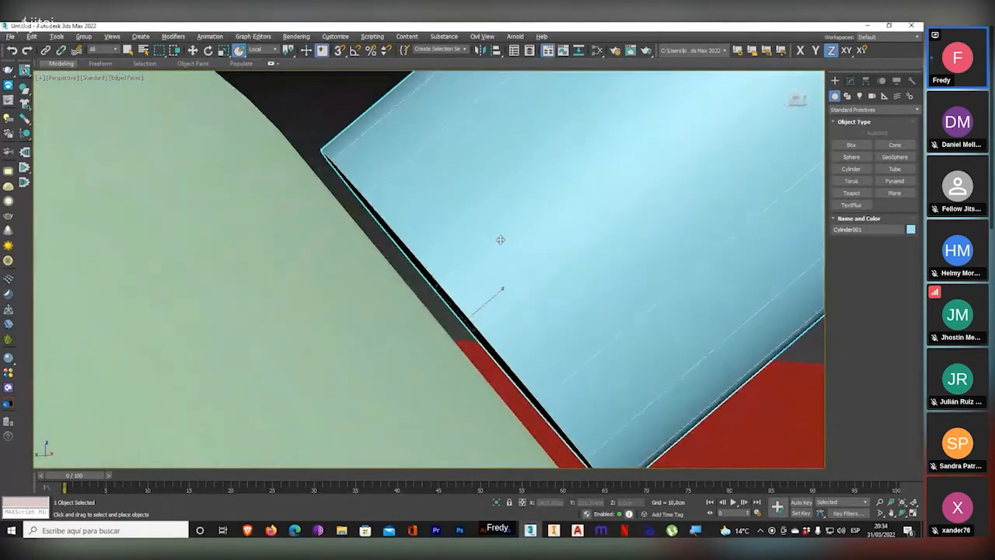
{"action": "scroll", "coordinate": [501, 239], "scroll_direction": "down", "scroll_amount": 10}
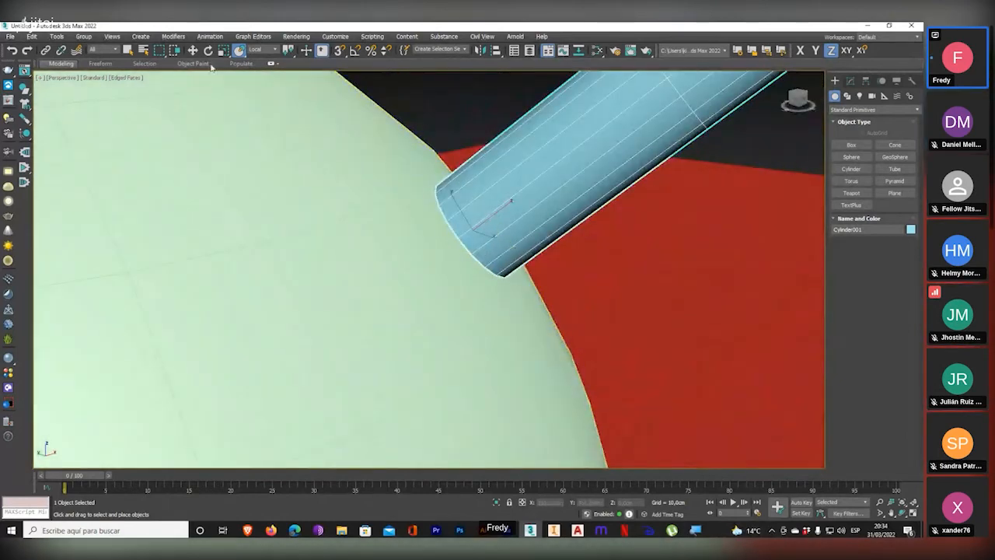
- Try to adjust the cylinder's fit against the sphere with the Move tool in the View coordinate system
{"action": "left_click", "coordinate": [192, 51]}
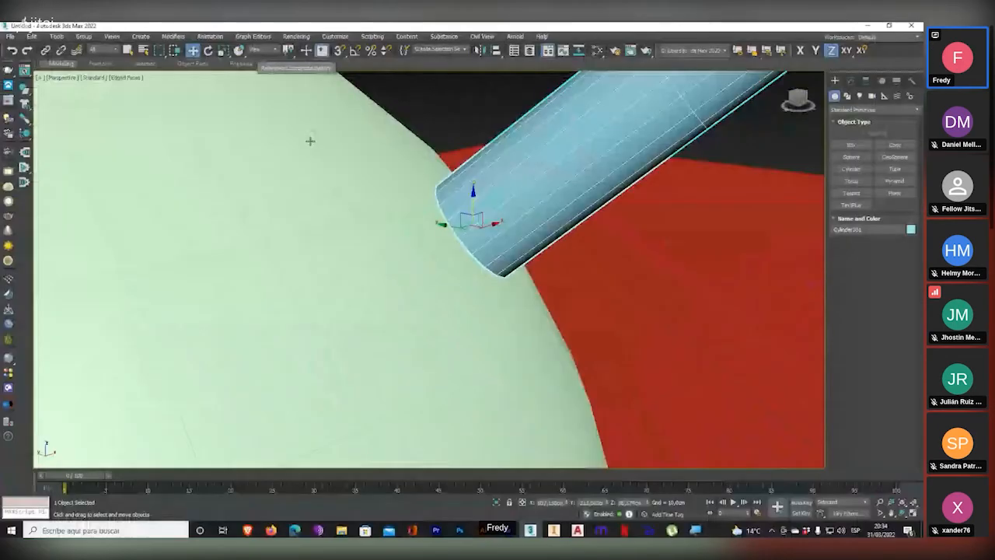
{"action": "middle_click_drag", "start_coordinate": [482, 254], "coordinate": [497, 256], "text": "alt"}
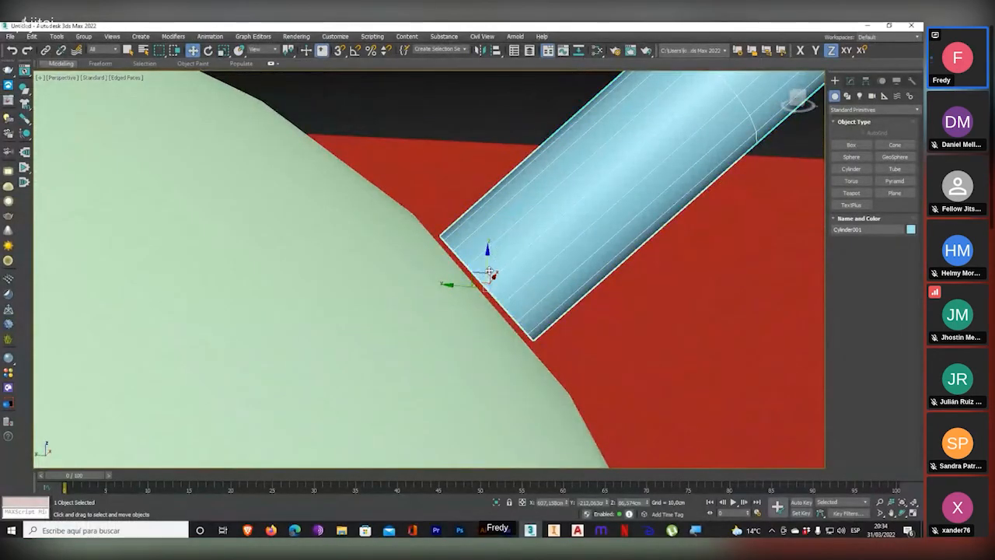
{"action": "mouse_move", "coordinate": [480, 275]}
{"action": "left_mouse_down"}
{"action": "mouse_move", "coordinate": [493, 248]}
{"action": "mouse_move", "coordinate": [567, 282]}
{"action": "mouse_move", "coordinate": [487, 237]}
{"action": "mouse_move", "coordinate": [485, 281]}
{"action": "left_mouse_up"}
{"action": "middle_click_drag", "start_coordinate": [484, 282], "coordinate": [484, 287], "text": "alt"}
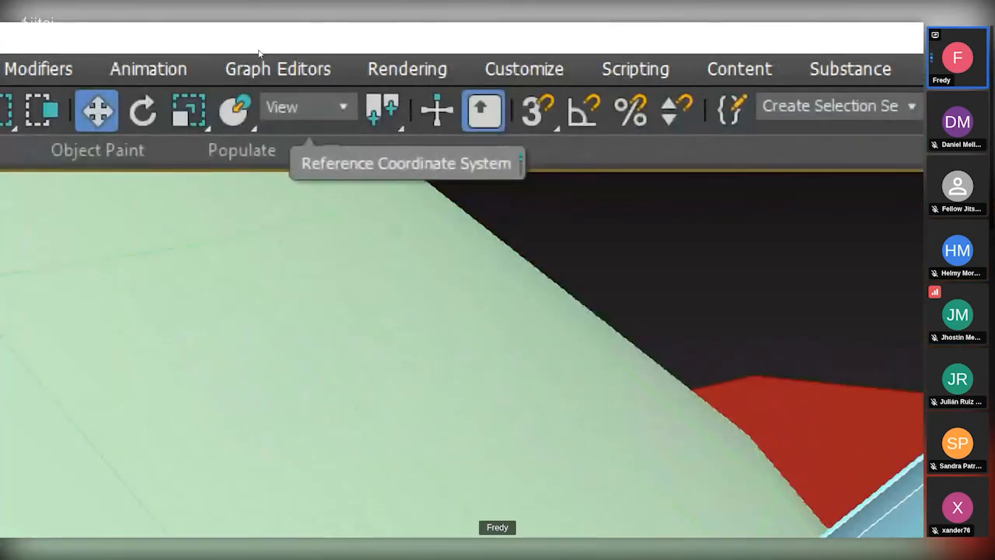
- Set the reference coordinate system to Local and slide the cylinder along its own axis until its base meets the sphere
{"action": "left_click", "coordinate": [261, 49]}
{"action": "key", "text": "w"}
{"action": "key", "text": "w"}
{"action": "key", "text": "v"}
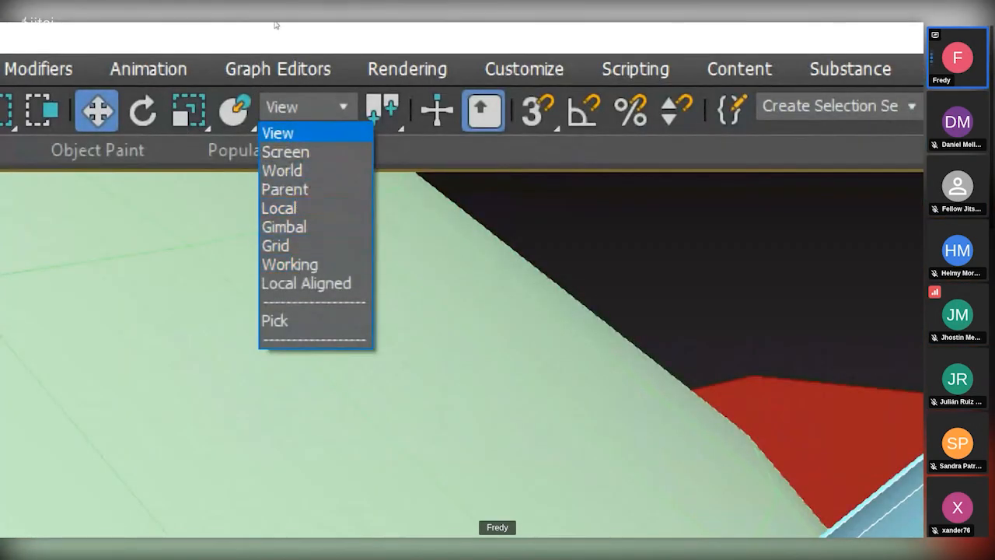
{"action": "key", "text": "Return"}
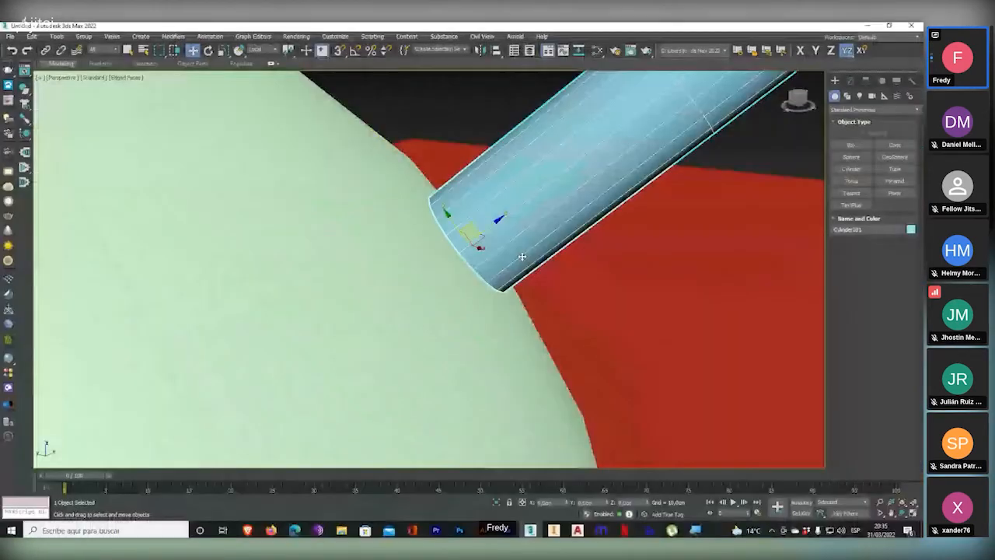
{"action": "mouse_move", "coordinate": [522, 257]}
{"action": "middle_mouse_down", "text": "alt"}
{"action": "mouse_move", "coordinate": [494, 264]}
{"action": "mouse_move", "coordinate": [499, 238]}
{"action": "mouse_move", "coordinate": [514, 241]}
{"action": "middle_mouse_up", "text": "alt"}
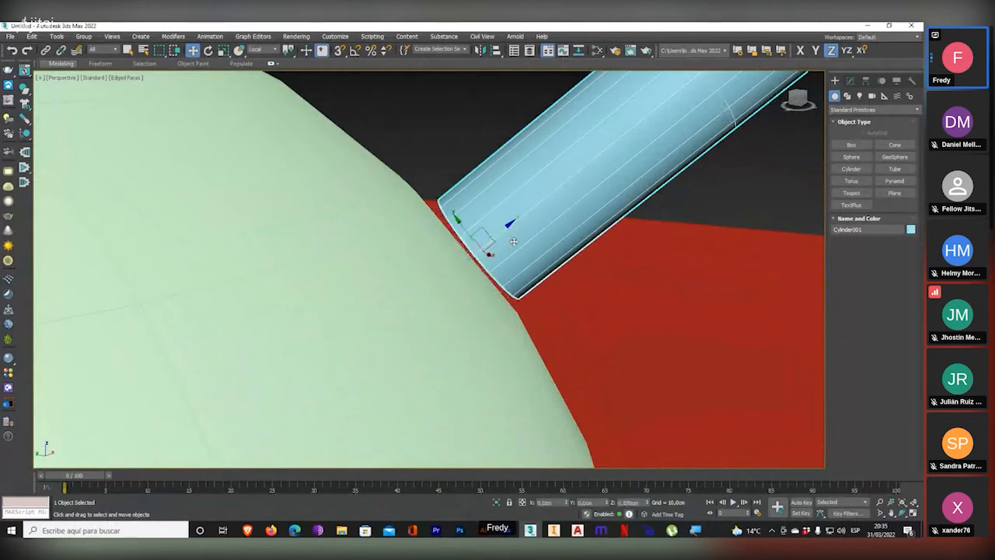
{"action": "mouse_move", "coordinate": [514, 242]}
{"action": "left_mouse_down"}
{"action": "mouse_move", "coordinate": [559, 197]}
{"action": "mouse_move", "coordinate": [497, 245]}
{"action": "mouse_move", "coordinate": [629, 136]}
{"action": "mouse_move", "coordinate": [641, 149]}
{"action": "mouse_move", "coordinate": [633, 124]}
{"action": "mouse_move", "coordinate": [438, 297]}
{"action": "mouse_move", "coordinate": [505, 257]}
{"action": "left_mouse_up"}
{"action": "scroll", "coordinate": [506, 257], "scroll_direction": "up", "scroll_amount": 5}
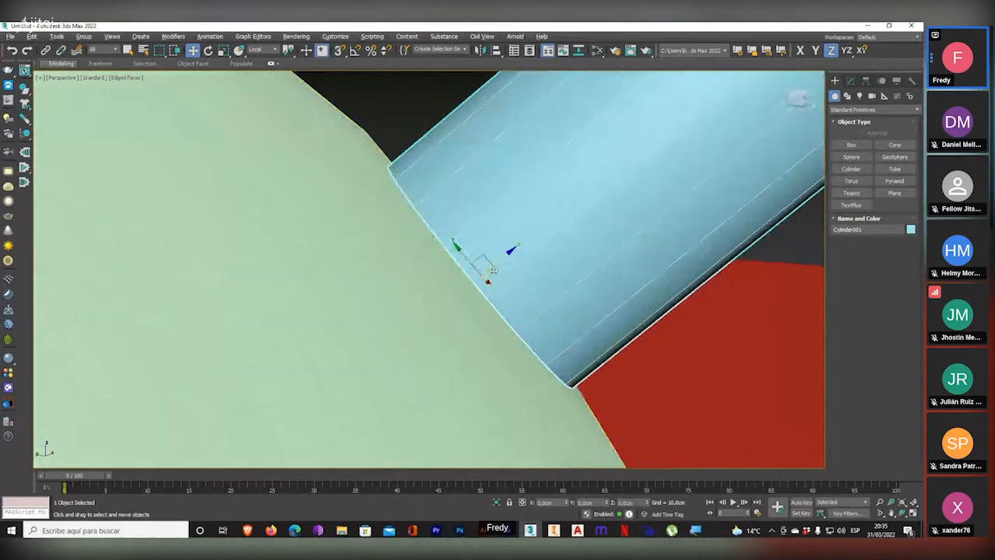
- Set the Move tool's reference coordinate system back to View
{"action": "scroll", "coordinate": [502, 266], "scroll_direction": "down", "scroll_amount": 10}
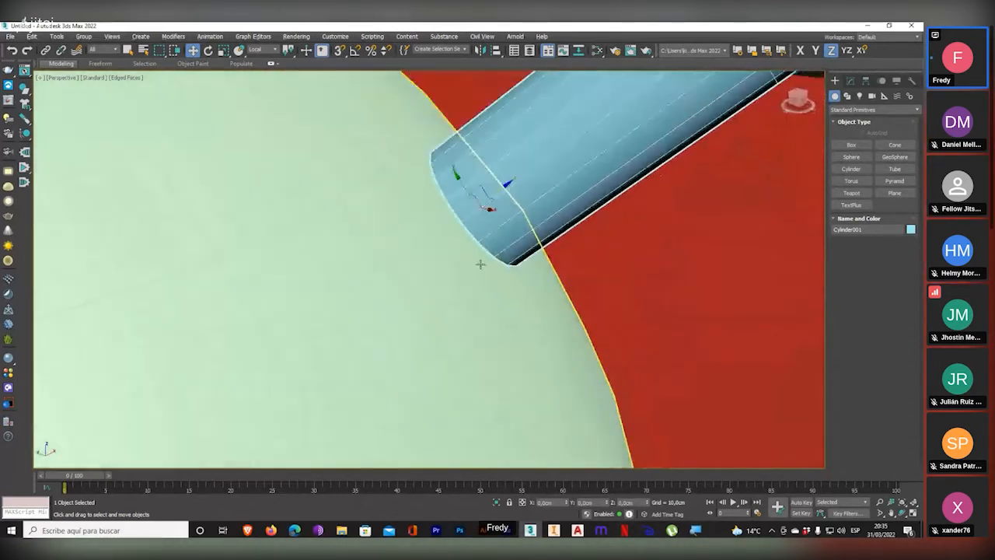
{"action": "scroll", "coordinate": [495, 262], "scroll_direction": "down", "scroll_amount": 2}
{"action": "scroll", "coordinate": [496, 263], "scroll_direction": "up", "scroll_amount": 8}
{"action": "scroll", "coordinate": [496, 262], "scroll_direction": "down", "scroll_amount": 5}
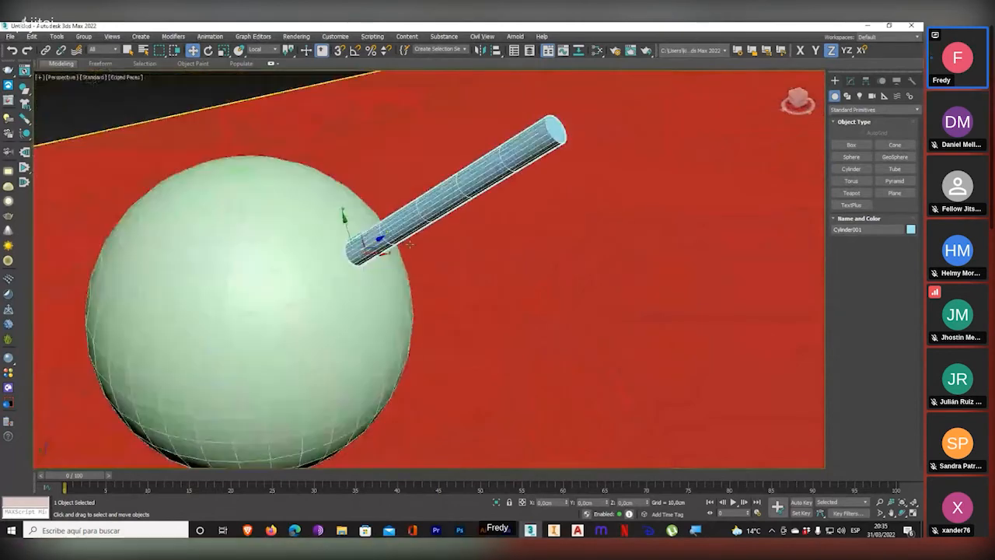
{"action": "key", "text": "ctrl+1"}
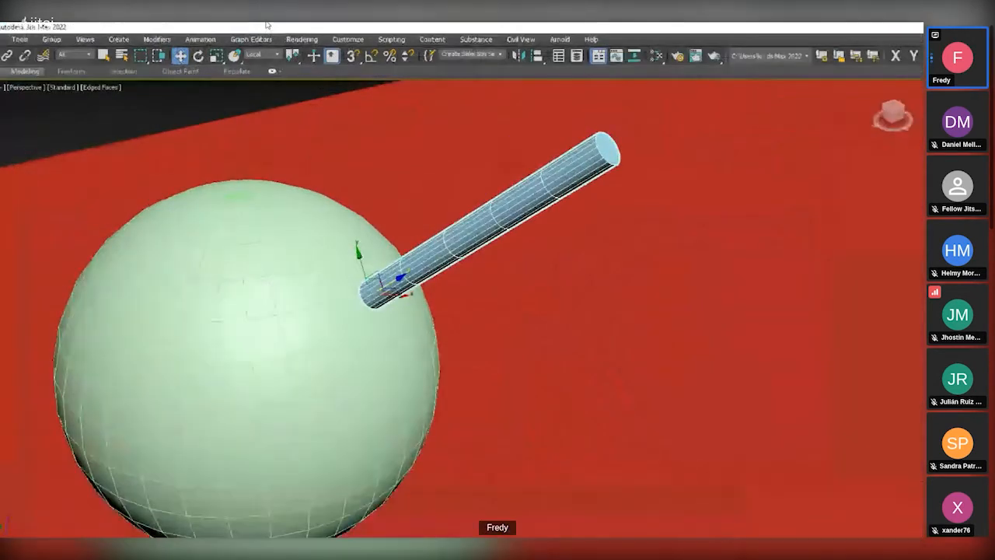
{"action": "left_click", "coordinate": [261, 78]}
{"action": "left_click", "coordinate": [247, 92]}
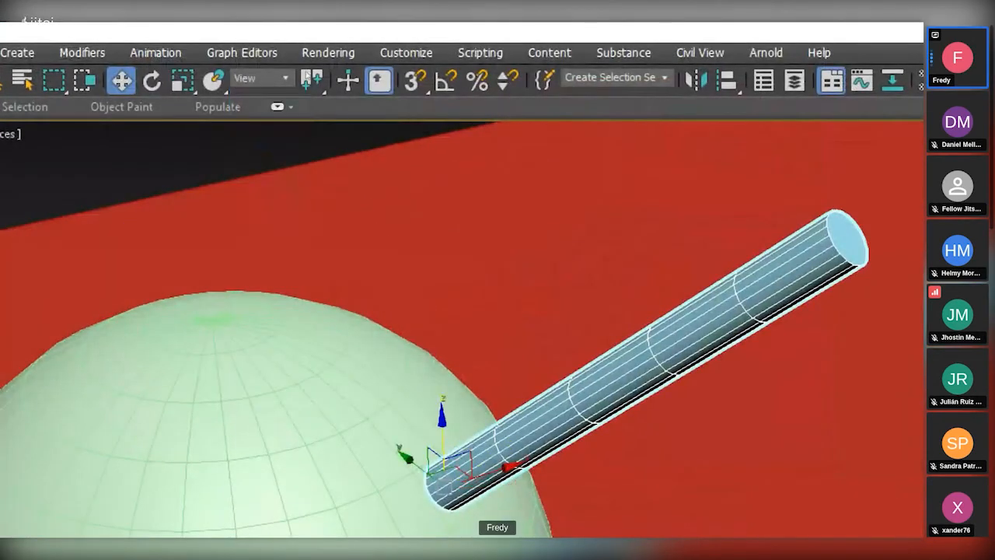
- Review the available reference coordinate systems and leave View as the active one
{"action": "key", "text": "super+minus"}
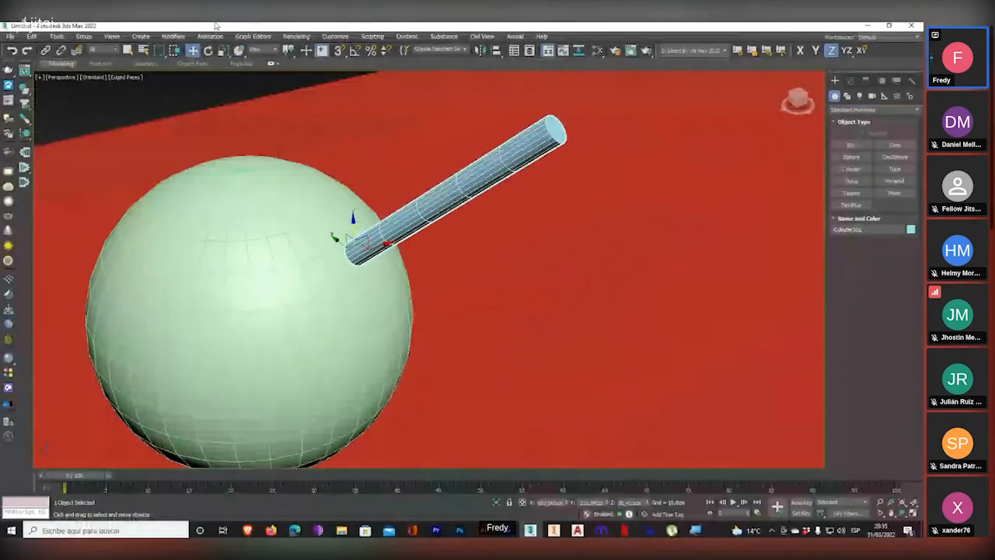
{"action": "key", "text": "super+plus"}
{"action": "key", "text": "super+plus"}
{"action": "key", "text": "super+minus"}
{"action": "key", "text": "super+minus"}
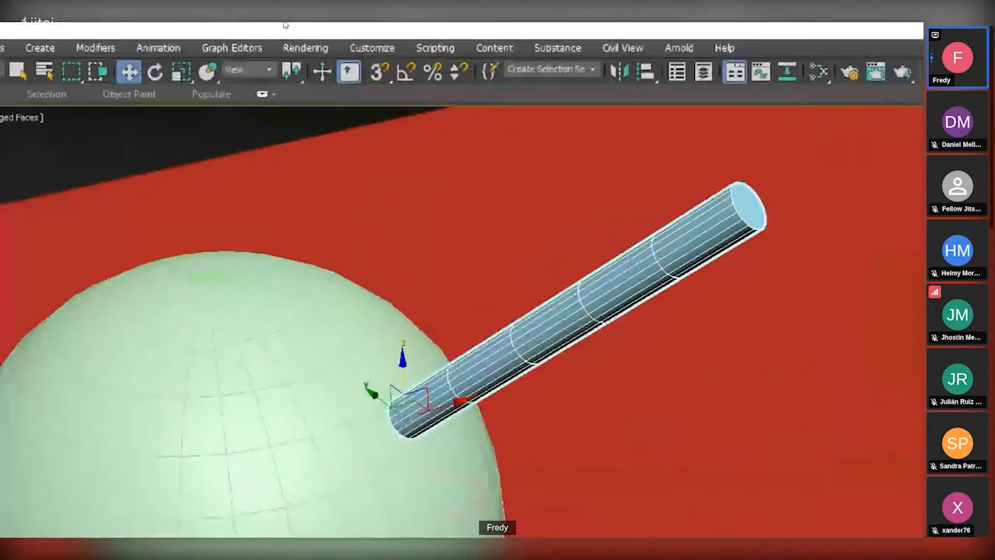
{"action": "left_click", "coordinate": [267, 70]}
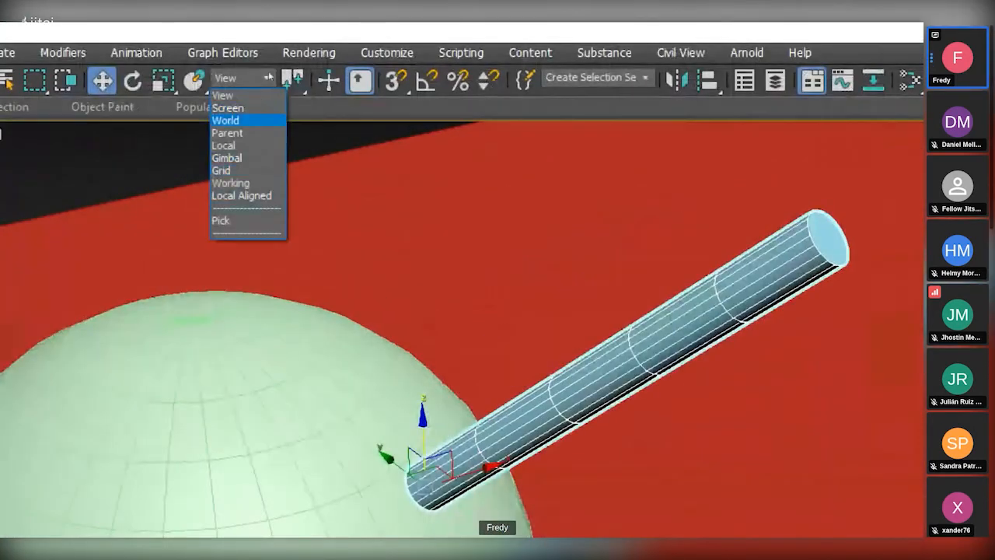
{"action": "left_click", "coordinate": [315, 26]}
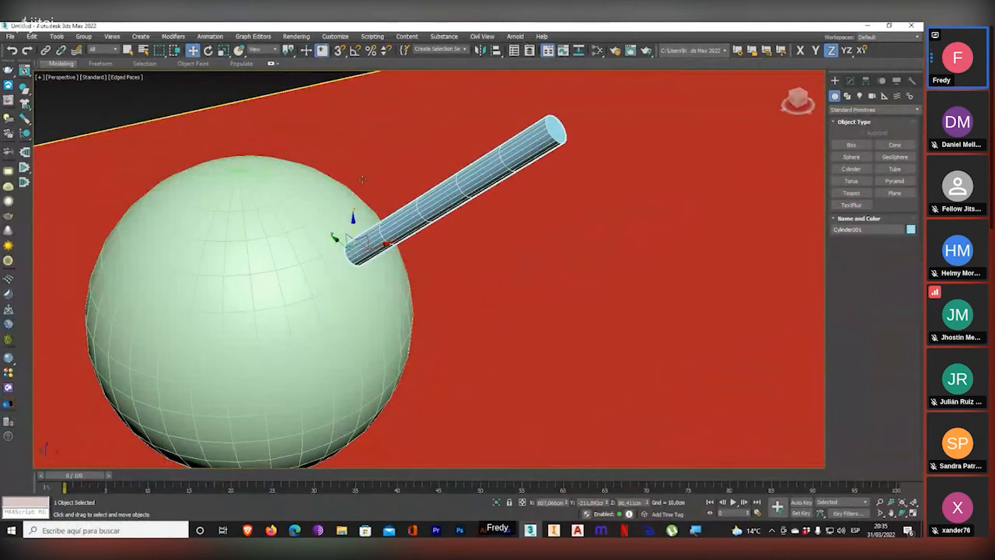
- Clone the table leg along the X axis with the Copy option, making a single copy beside the original
{"action": "scroll", "coordinate": [444, 160], "scroll_direction": "down", "scroll_amount": 5}
{"action": "scroll", "coordinate": [370, 160], "scroll_direction": "up", "scroll_amount": 4}
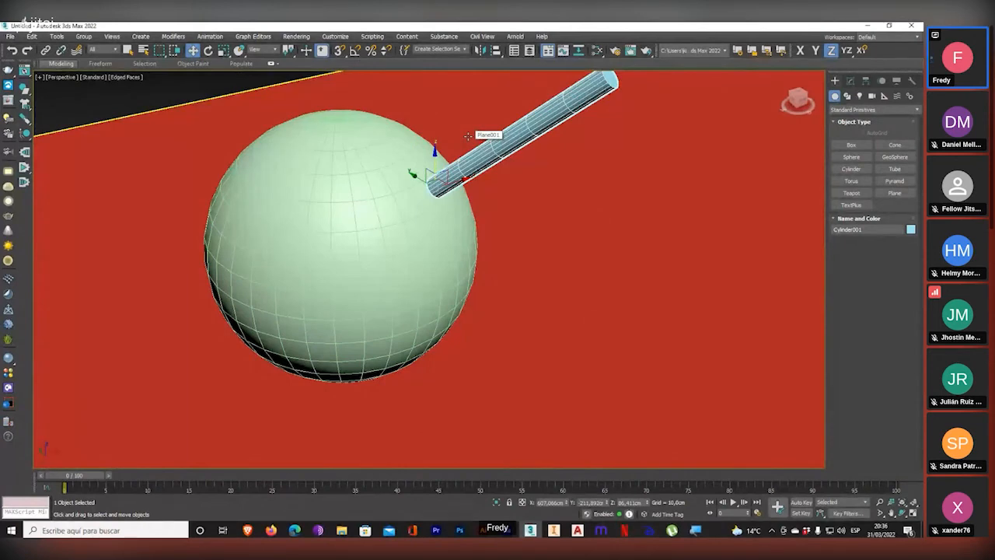
{"action": "scroll", "coordinate": [467, 136], "scroll_direction": "down", "scroll_amount": 10}
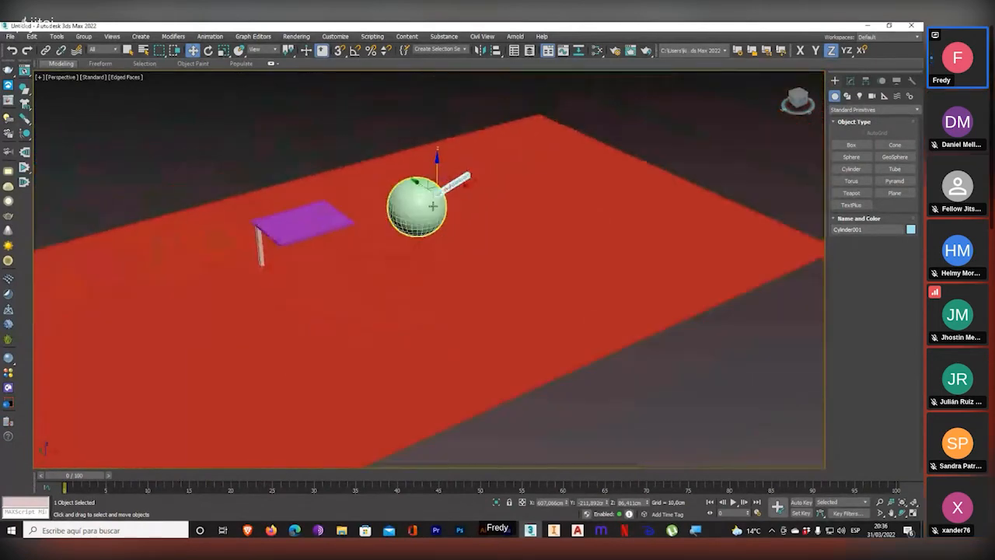
{"action": "middle_click_drag", "start_coordinate": [325, 283], "coordinate": [311, 274], "text": "alt"}
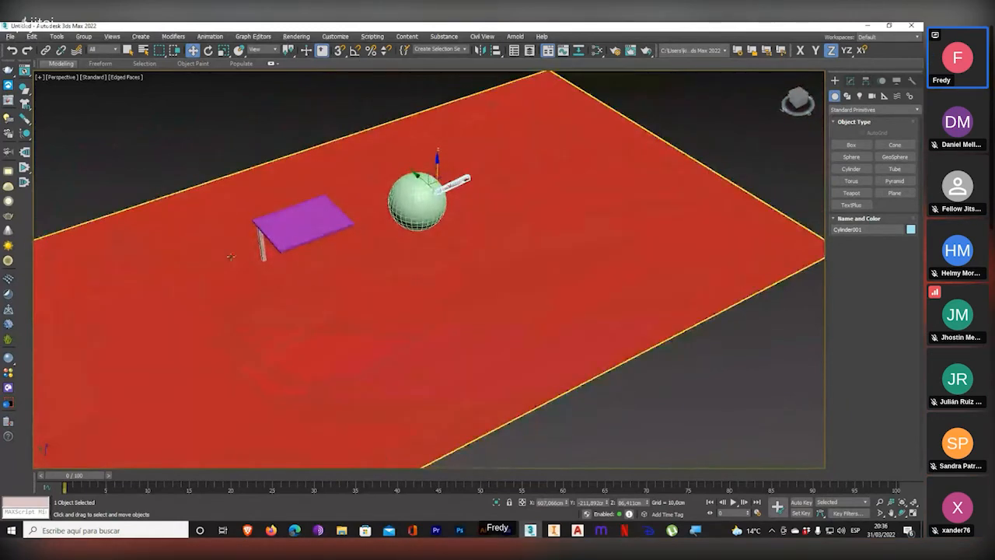
{"action": "scroll", "coordinate": [269, 264], "scroll_direction": "up", "scroll_amount": 5}
{"action": "left_click", "coordinate": [266, 247]}
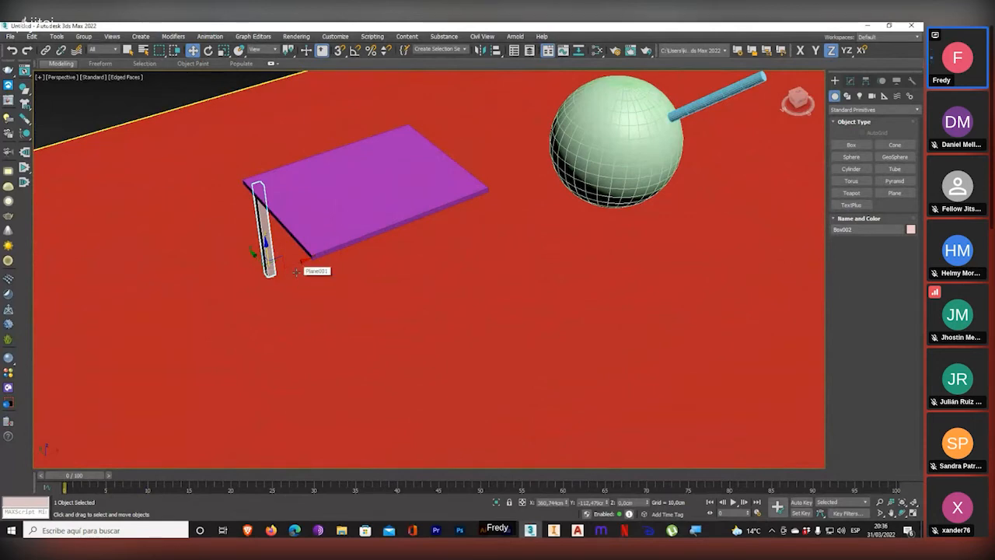
{"action": "middle_click_drag", "start_coordinate": [293, 255], "coordinate": [293, 286], "text": "alt"}
{"action": "scroll", "coordinate": [293, 286], "scroll_direction": "up", "scroll_amount": 2}
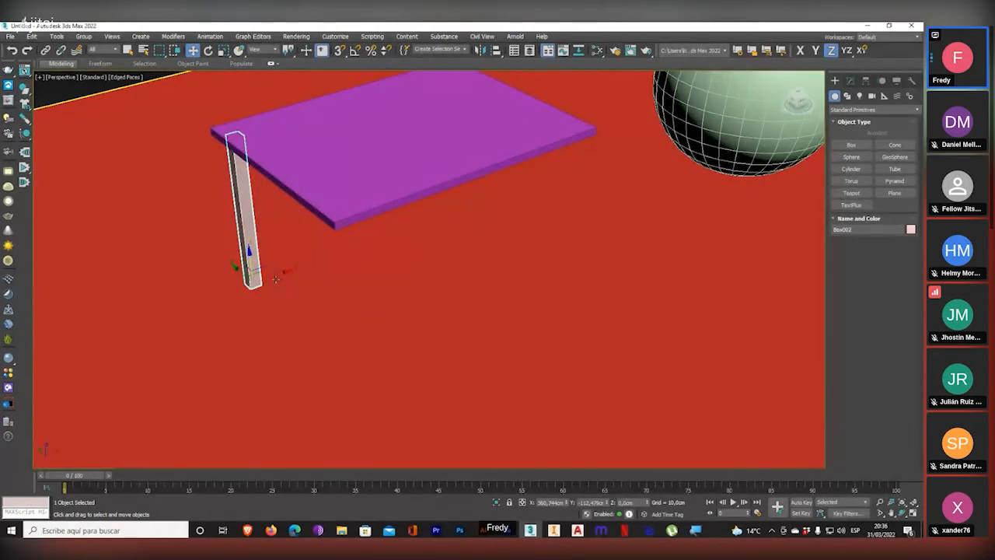
{"action": "mouse_move", "coordinate": [274, 277]}
{"action": "left_mouse_down", "text": "shift"}
{"action": "mouse_move", "coordinate": [345, 265]}
{"action": "mouse_move", "coordinate": [313, 275]}
{"action": "mouse_move", "coordinate": [332, 267]}
{"action": "mouse_move", "coordinate": [321, 280]}
{"action": "left_mouse_up", "text": "shift"}
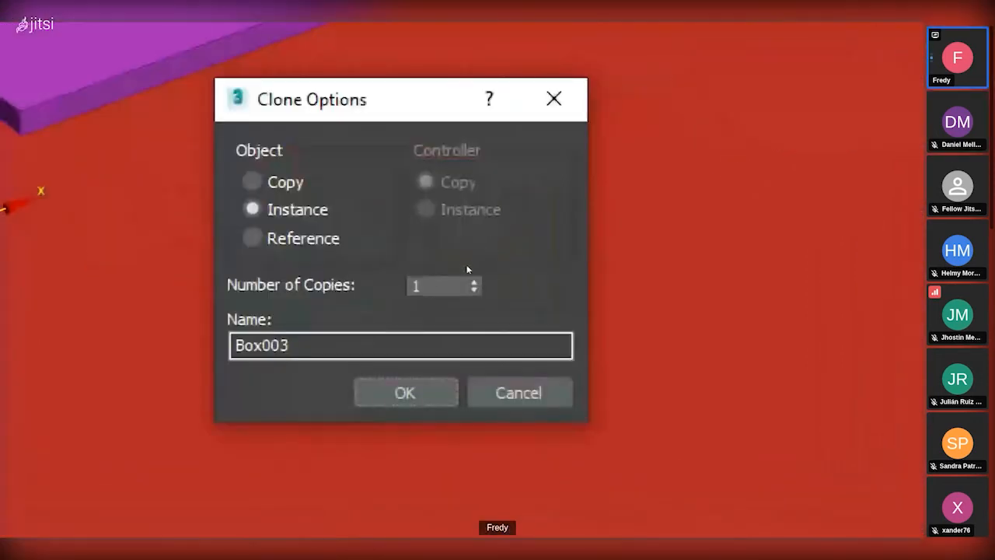
{"action": "left_click", "coordinate": [272, 182]}
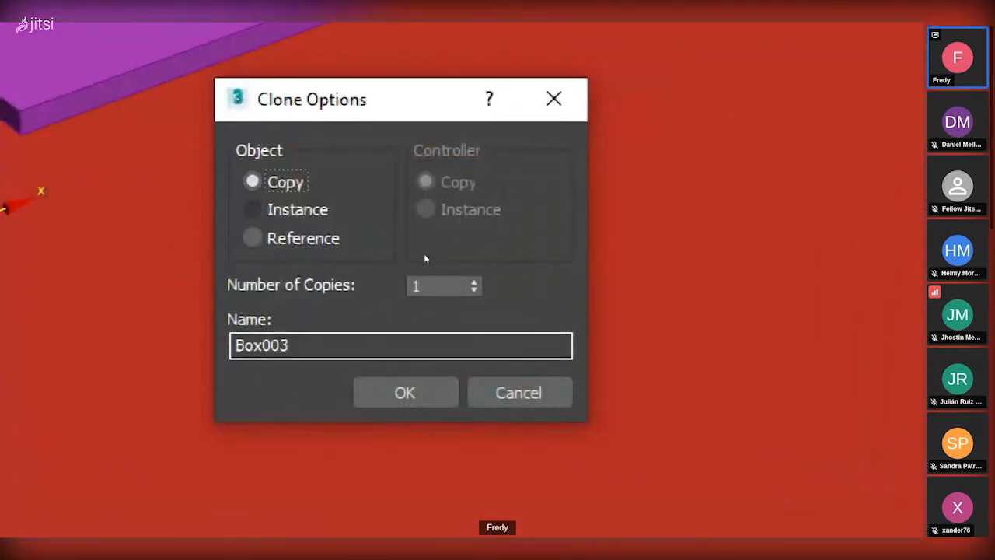
{"action": "left_click", "coordinate": [282, 209]}
{"action": "key", "text": "Down"}
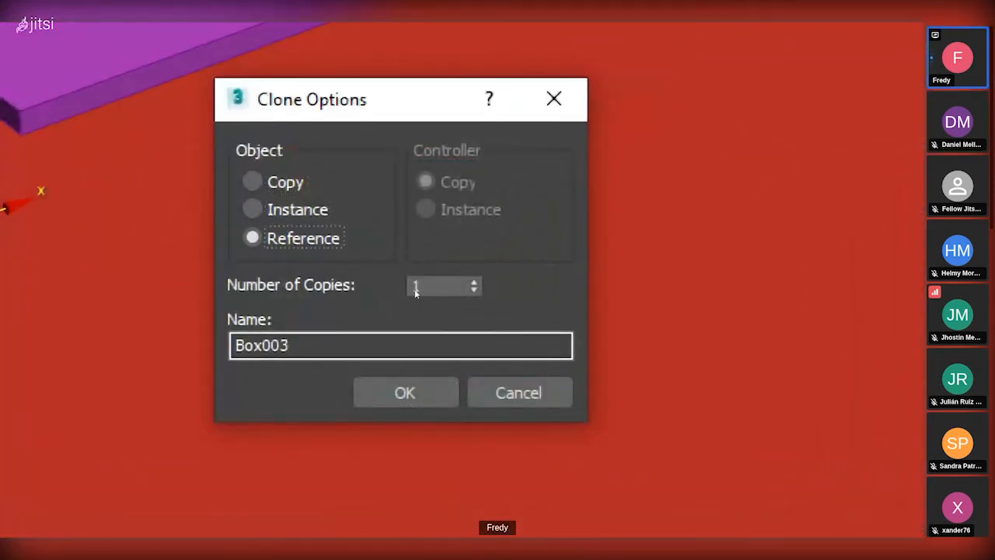
{"action": "key", "text": "Down"}
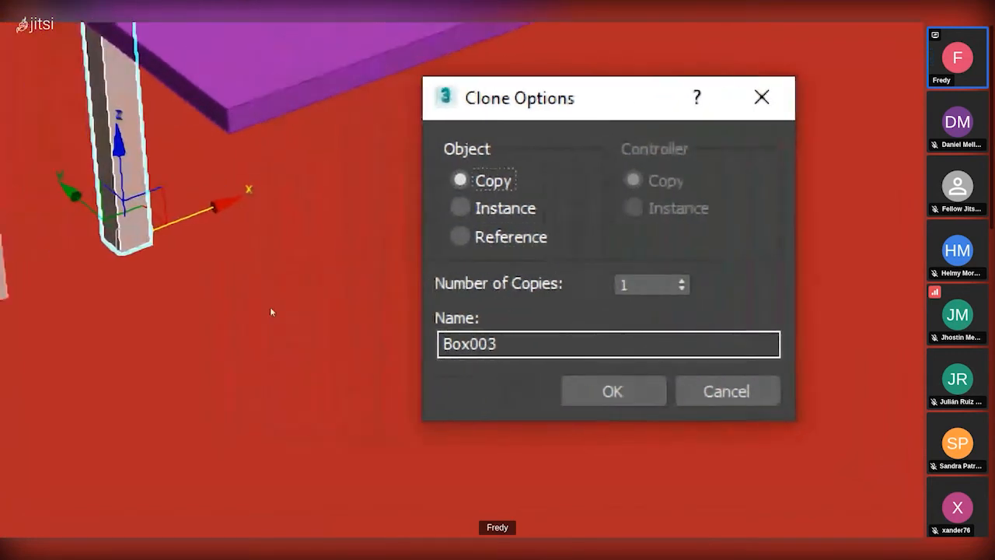
{"action": "left_click", "coordinate": [643, 391]}
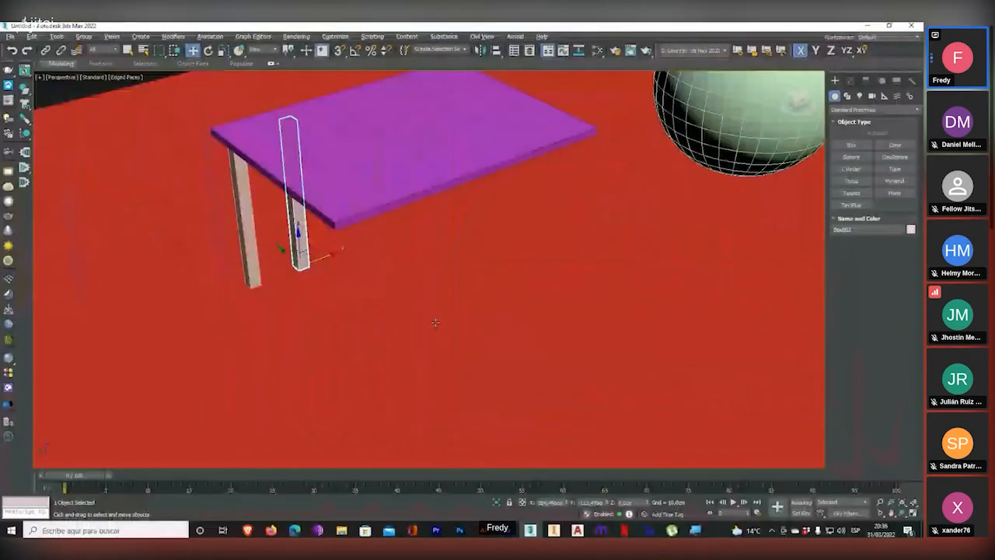
- Move the tabletop clear of both legs along the Y axis and change the cloned leg's object color to dark blue
{"action": "left_click", "coordinate": [394, 137]}
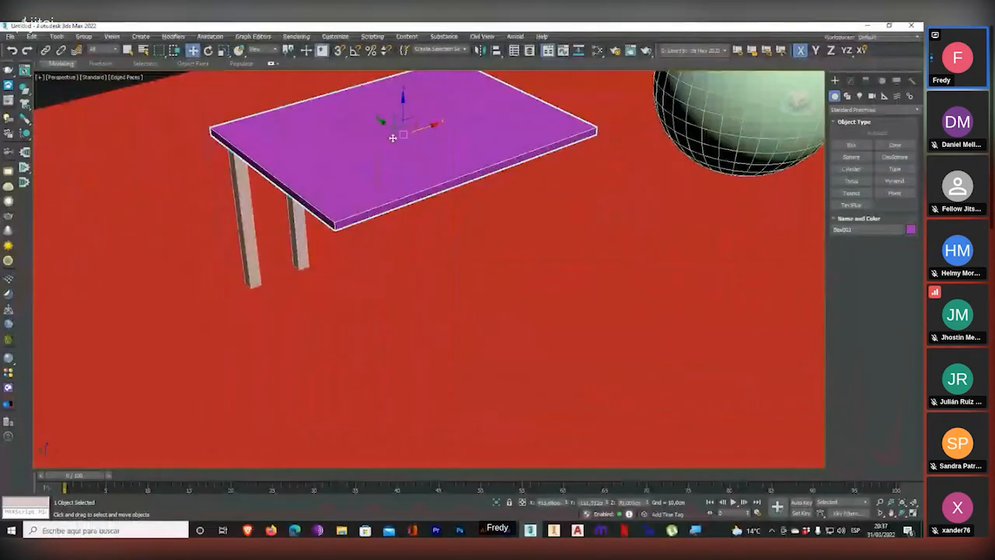
{"action": "left_click_drag", "start_coordinate": [387, 129], "coordinate": [254, 153]}
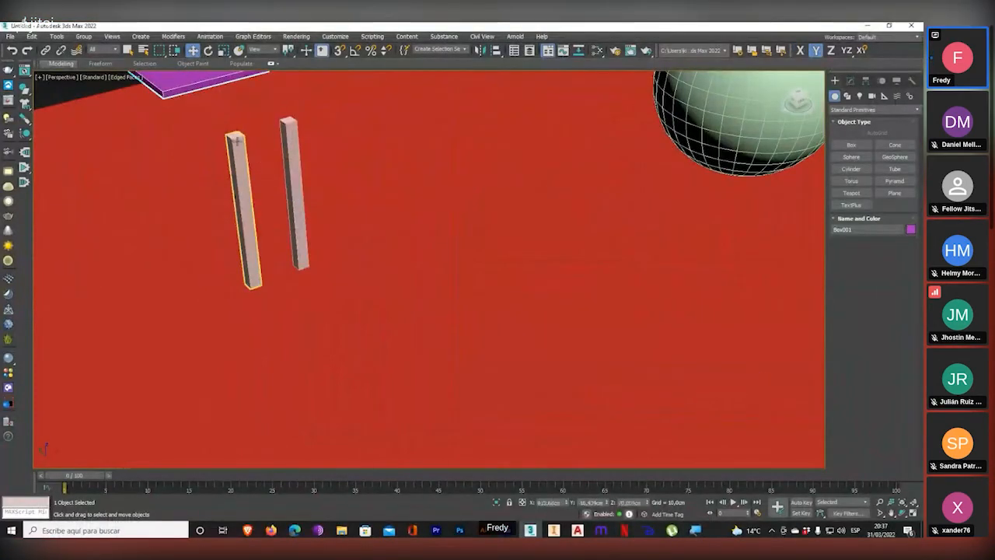
{"action": "left_click", "coordinate": [295, 204]}
{"action": "scroll", "coordinate": [311, 198], "scroll_direction": "up", "scroll_amount": 3}
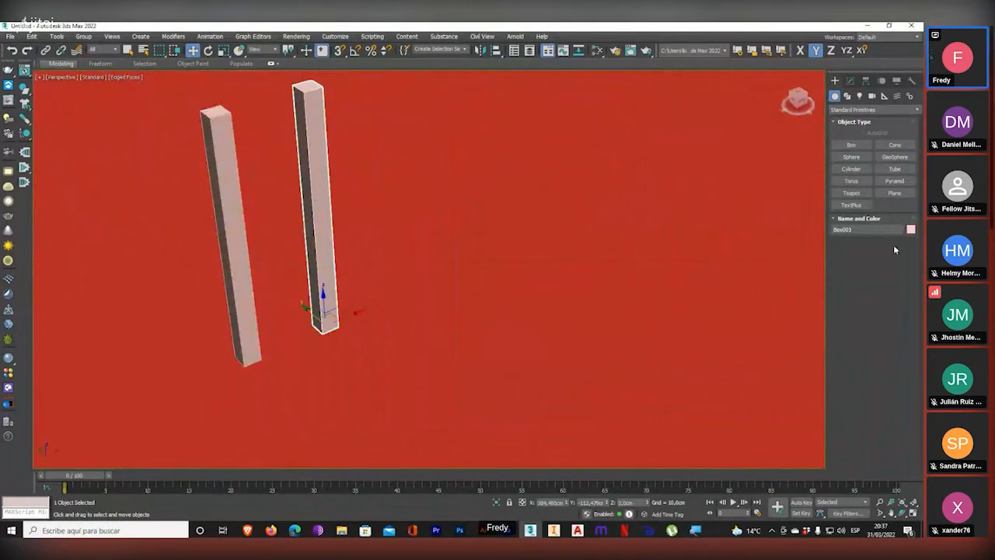
{"action": "left_click", "coordinate": [911, 230]}
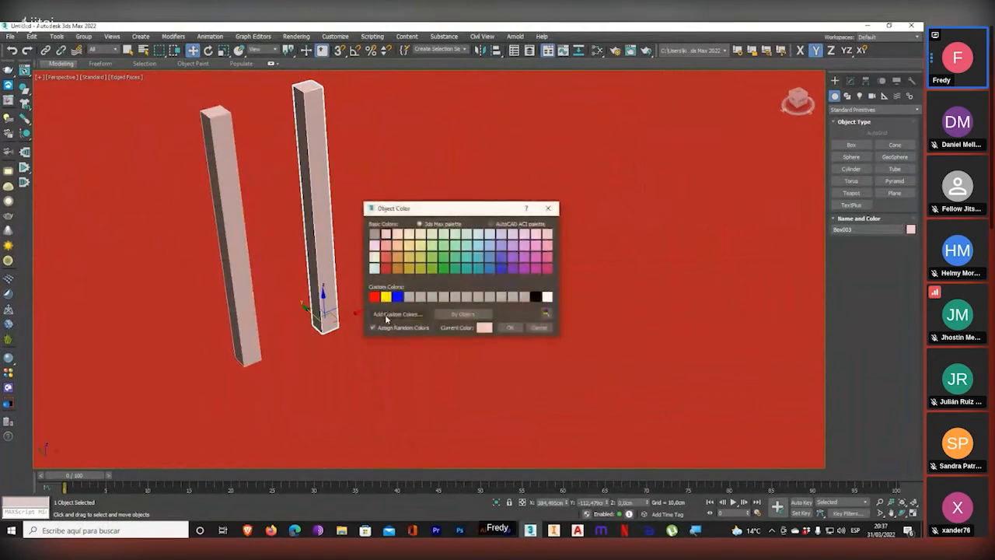
{"action": "left_click", "coordinate": [504, 269]}
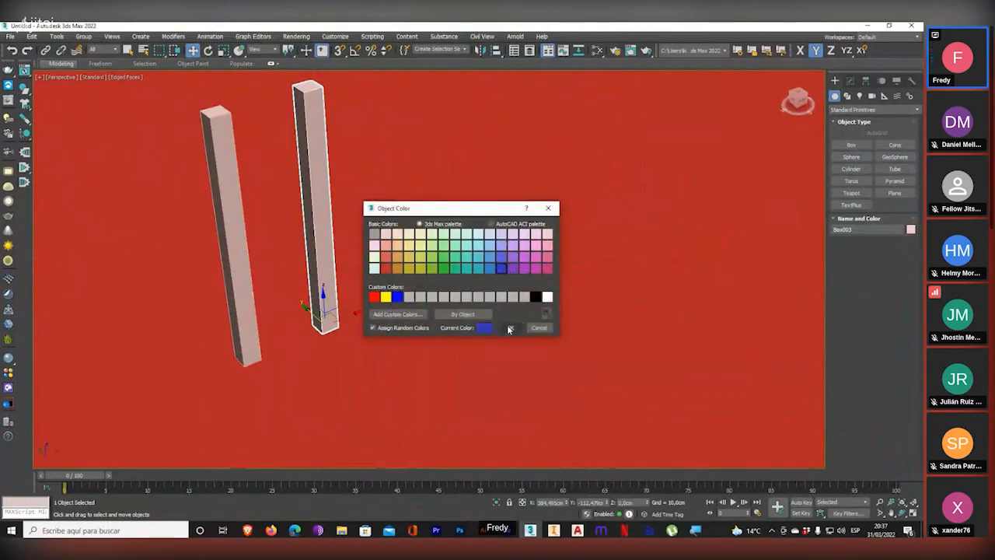
{"action": "left_click", "coordinate": [509, 327]}
{"action": "left_click", "coordinate": [246, 326]}
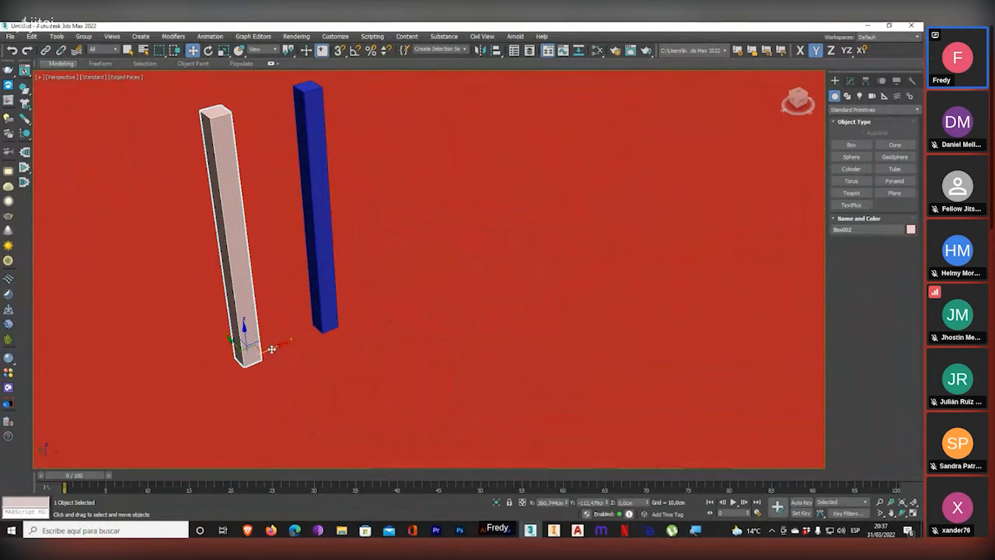
- Clone the original pink leg along the X axis as a single Instance, placed beyond the blue copy
{"action": "left_click_drag", "start_coordinate": [271, 344], "coordinate": [415, 311], "text": "shift"}
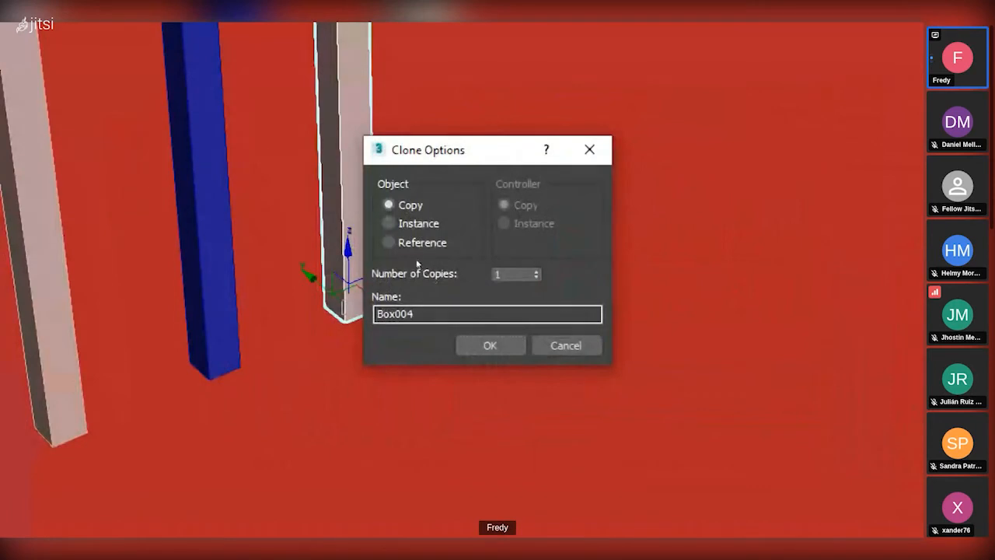
{"action": "left_click", "coordinate": [388, 223]}
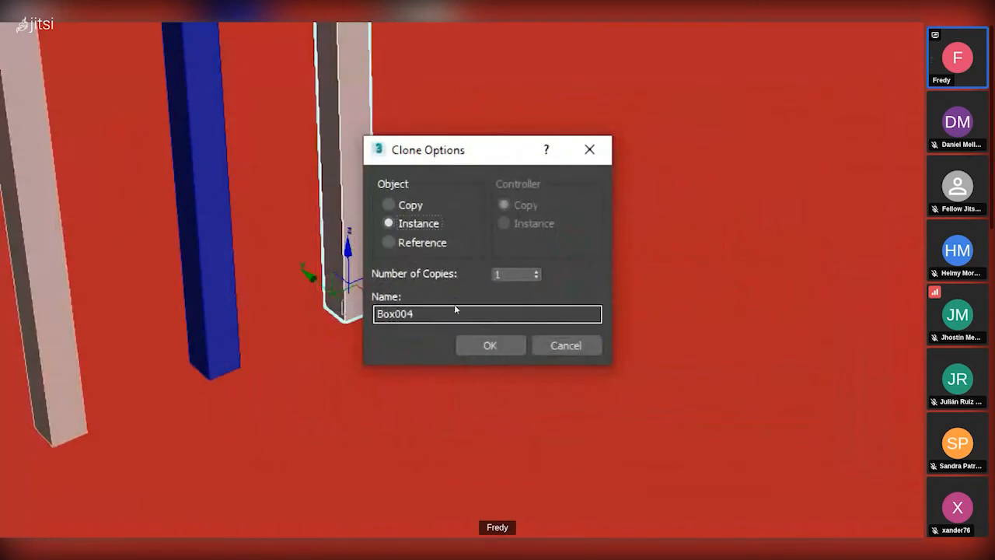
{"action": "left_click", "coordinate": [474, 345]}
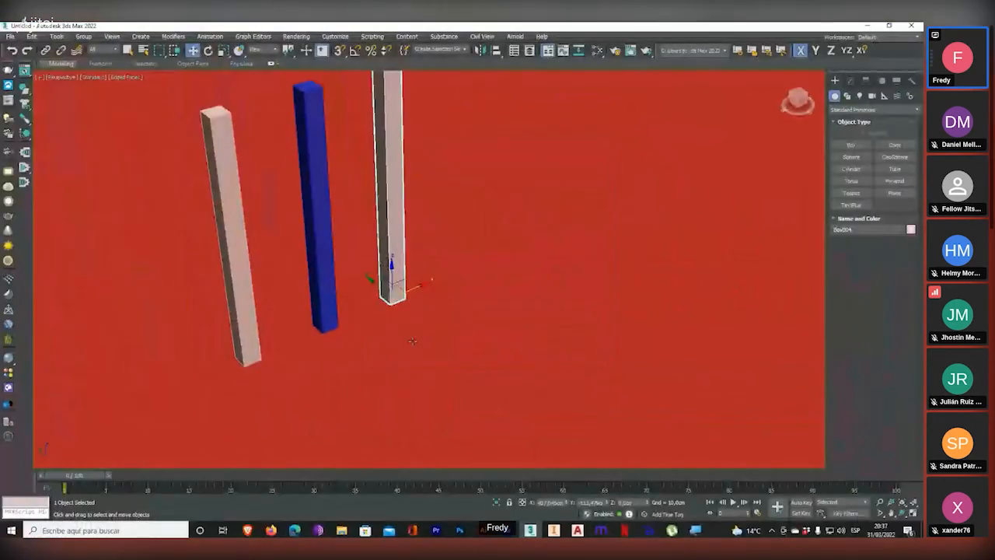
- Change the instanced leg's object color to red and delete the red plane beneath the legs
{"action": "middle_click_drag", "start_coordinate": [385, 400], "coordinate": [323, 453]}
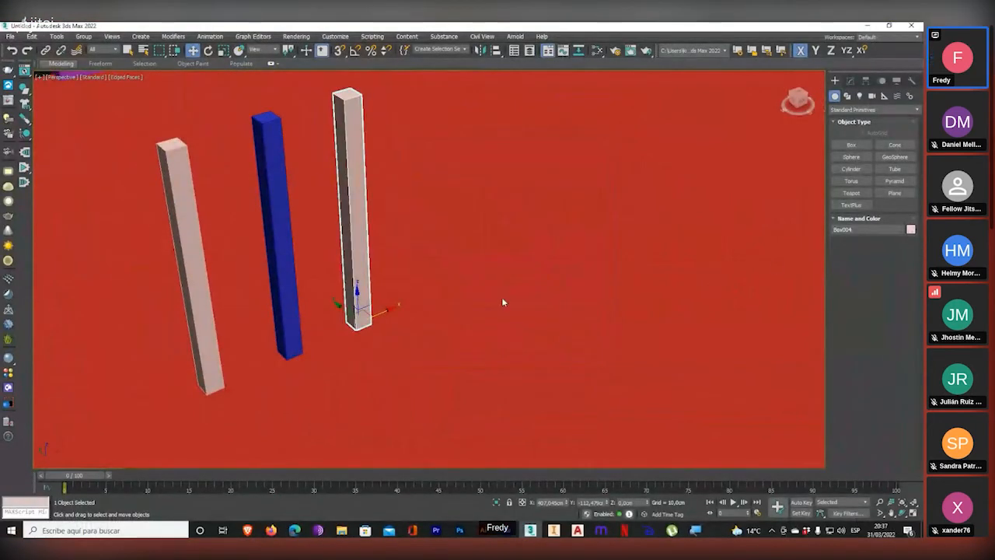
{"action": "left_click", "coordinate": [374, 297]}
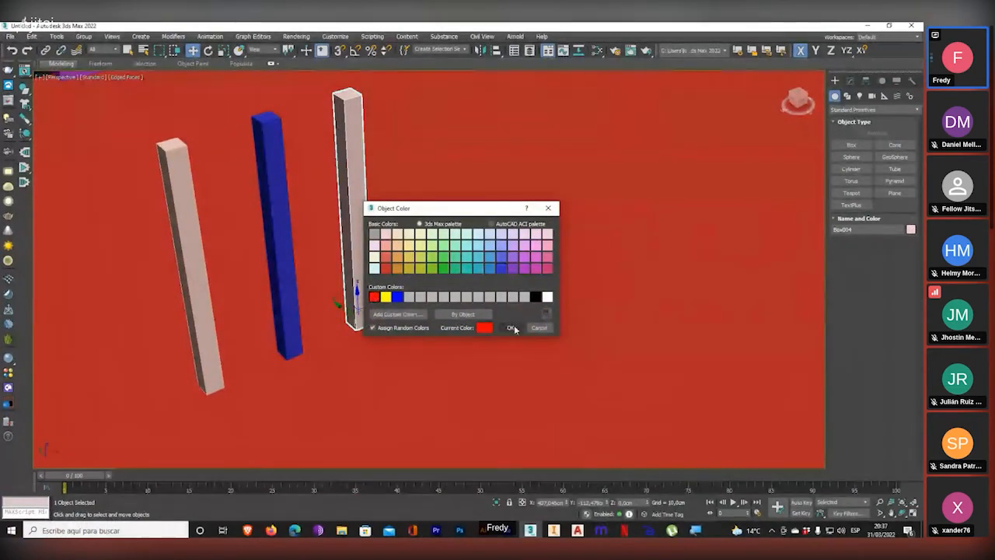
{"action": "left_click", "coordinate": [510, 327]}
{"action": "left_click", "coordinate": [402, 405]}
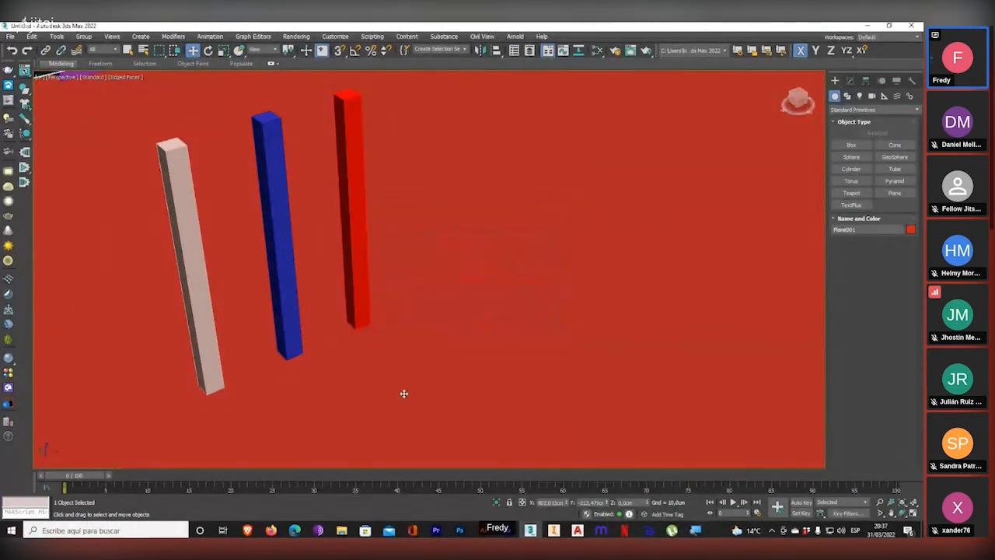
- Clone the original leg along the X axis as a single Reference, placed beyond the red instance
{"action": "left_click", "coordinate": [218, 368]}
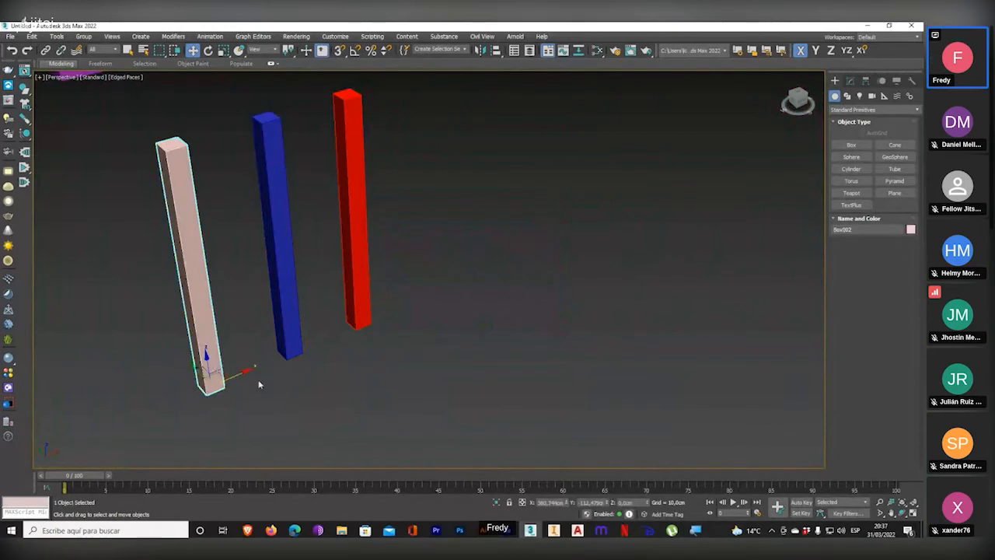
{"action": "middle_click_drag", "start_coordinate": [258, 379], "coordinate": [260, 391]}
{"action": "left_click_drag", "start_coordinate": [235, 385], "coordinate": [437, 315], "text": "shift"}
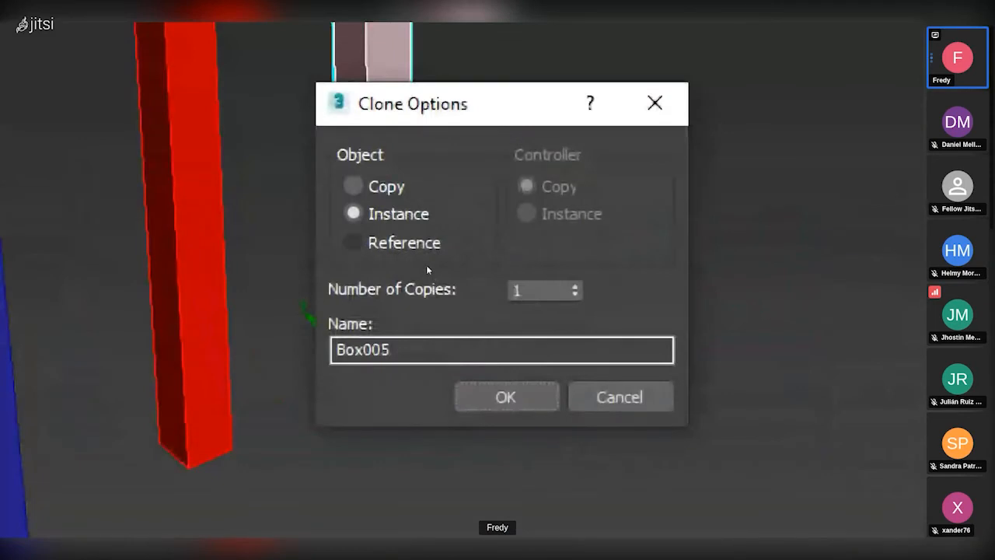
{"action": "left_click", "coordinate": [436, 271]}
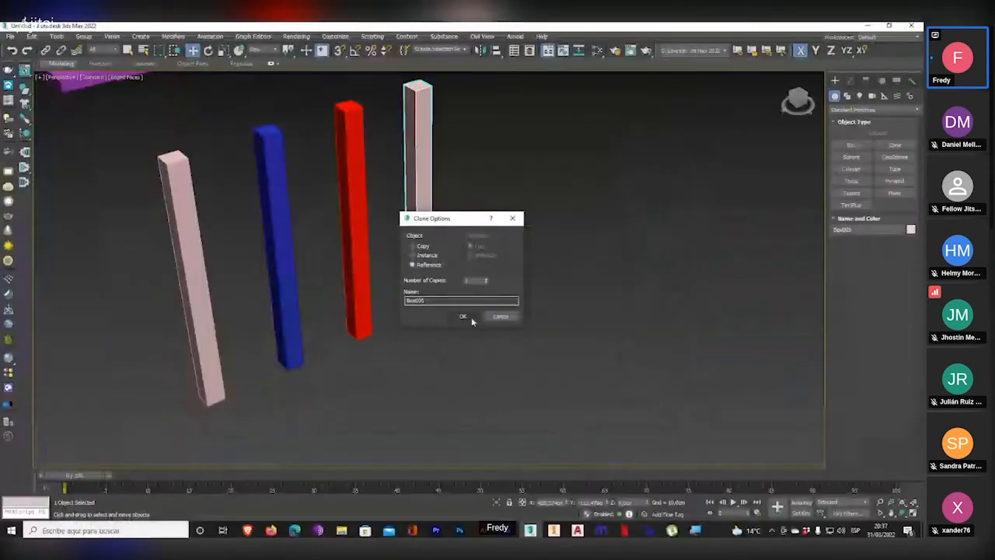
{"action": "left_click", "coordinate": [505, 397]}
{"action": "middle_click_drag", "start_coordinate": [314, 391], "coordinate": [355, 388]}
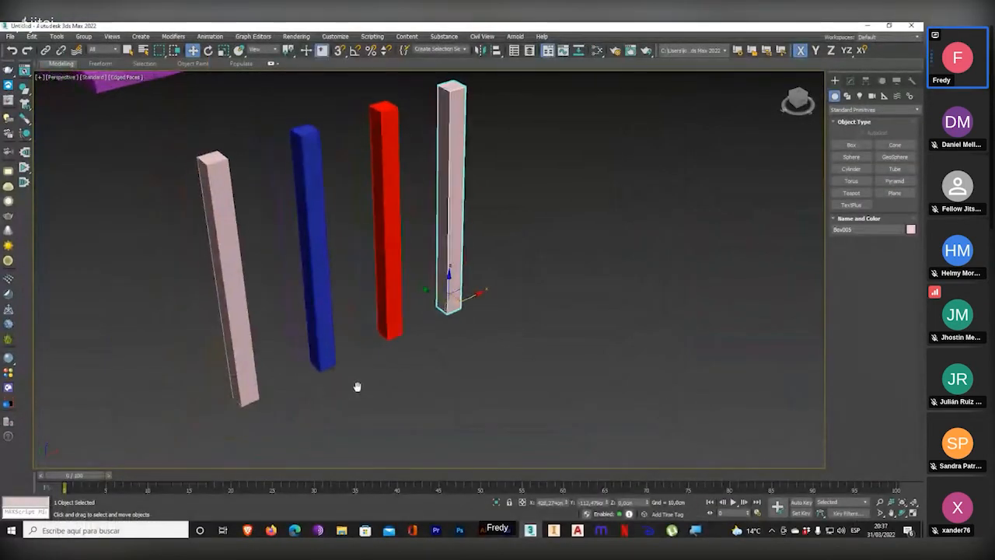
- Set the original leg's height to 20 cm in its box parameters
{"action": "left_click", "coordinate": [255, 359]}
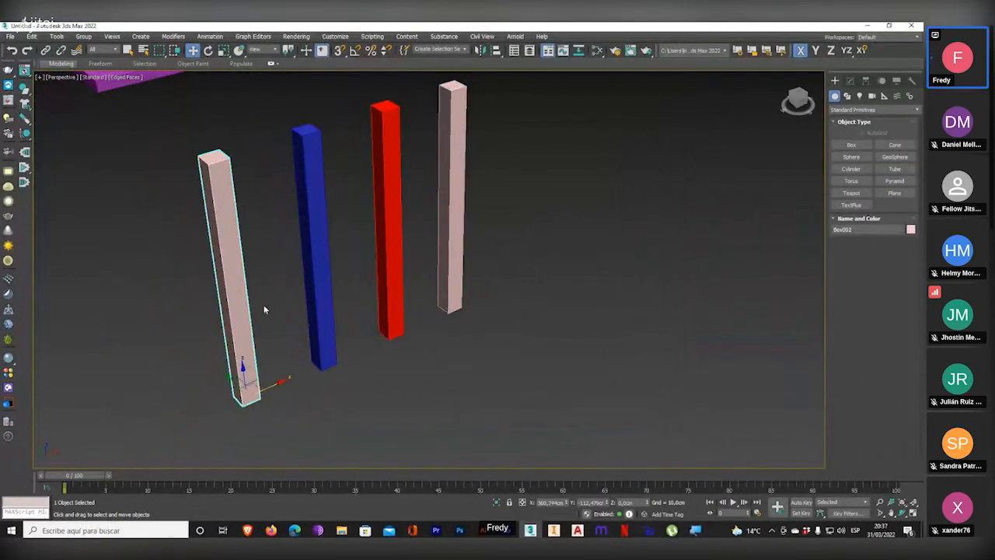
{"action": "left_click", "coordinate": [850, 80]}
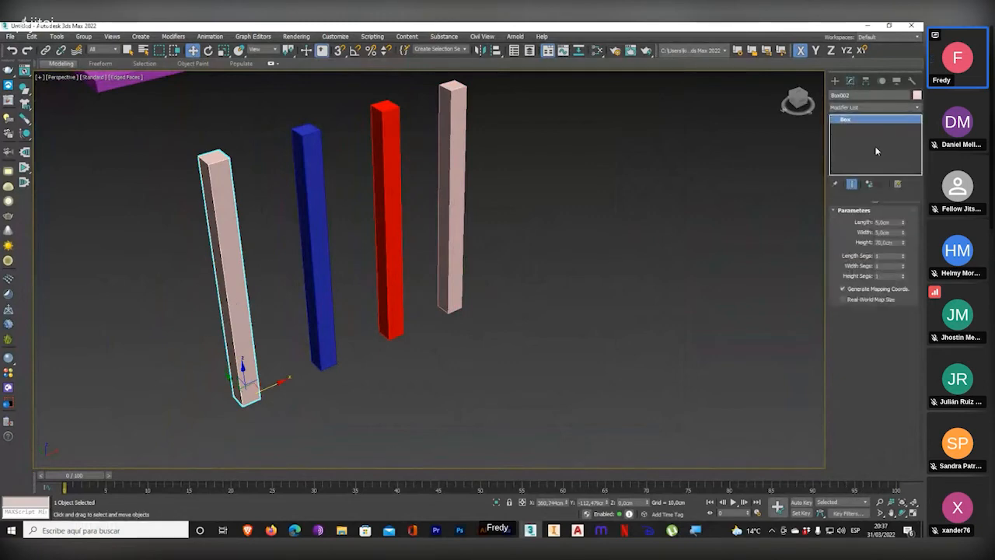
{"action": "left_click", "coordinate": [895, 241]}
{"action": "type", "text": "20"}
{"action": "key", "text": "Return"}
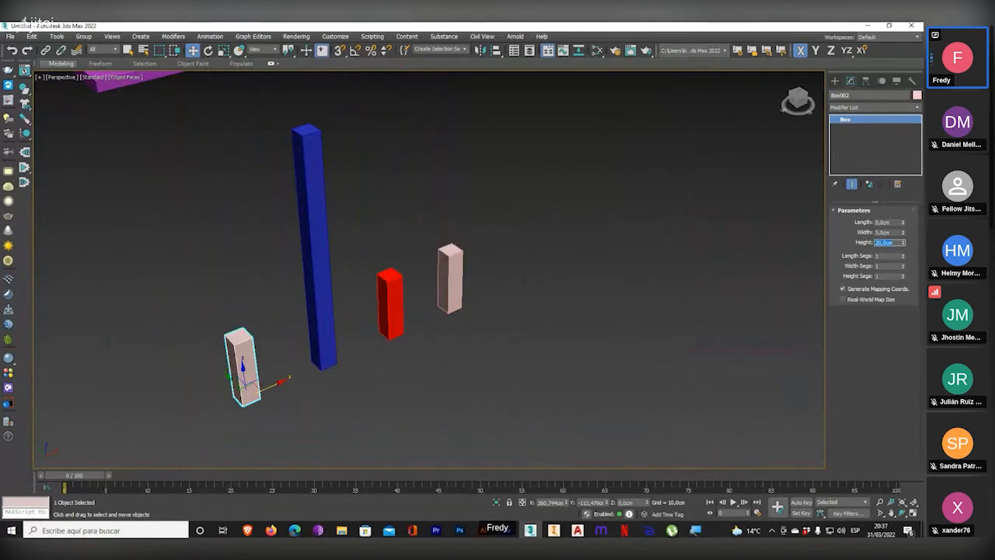
- Compare the box parameters and modifier stacks of the blue copy, the red instance and the pink reference
{"action": "left_click", "coordinate": [314, 339]}
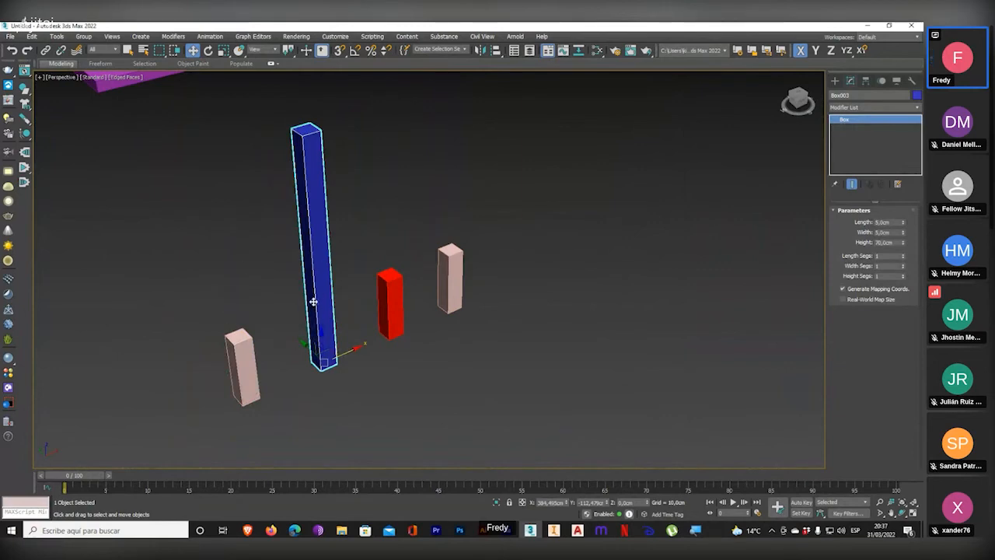
{"action": "left_click", "coordinate": [388, 299]}
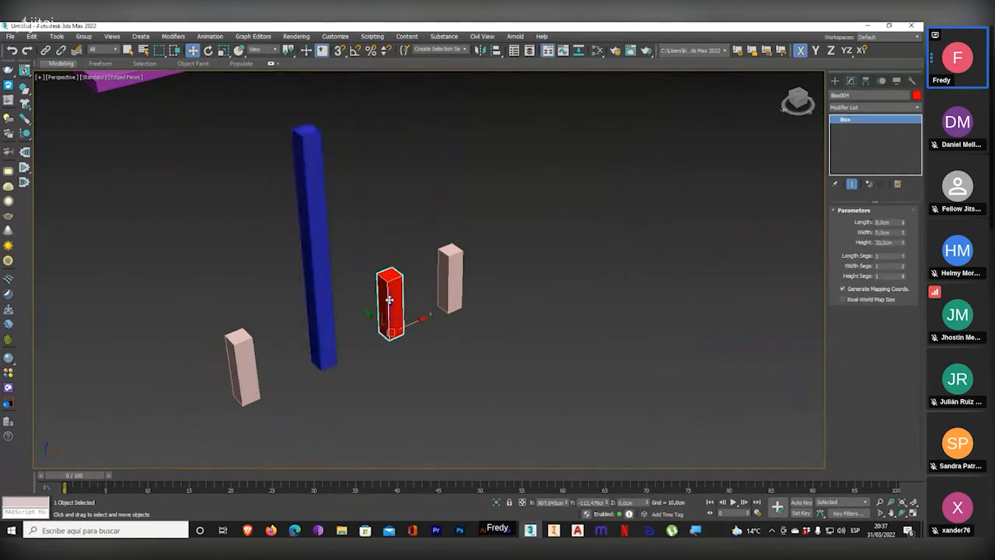
{"action": "left_click", "coordinate": [456, 284]}
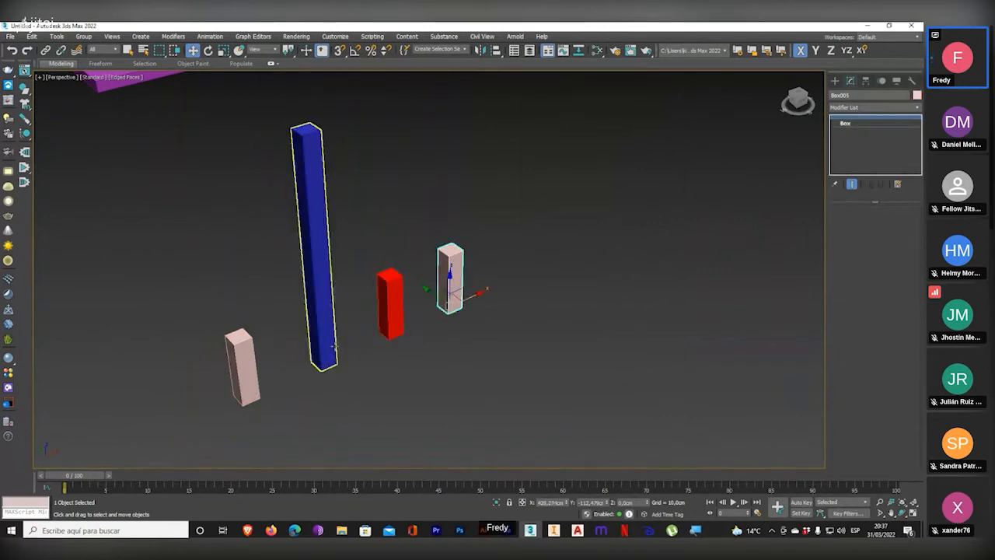
- Set the original leg's height to 70 cm
{"action": "left_click", "coordinate": [242, 363]}
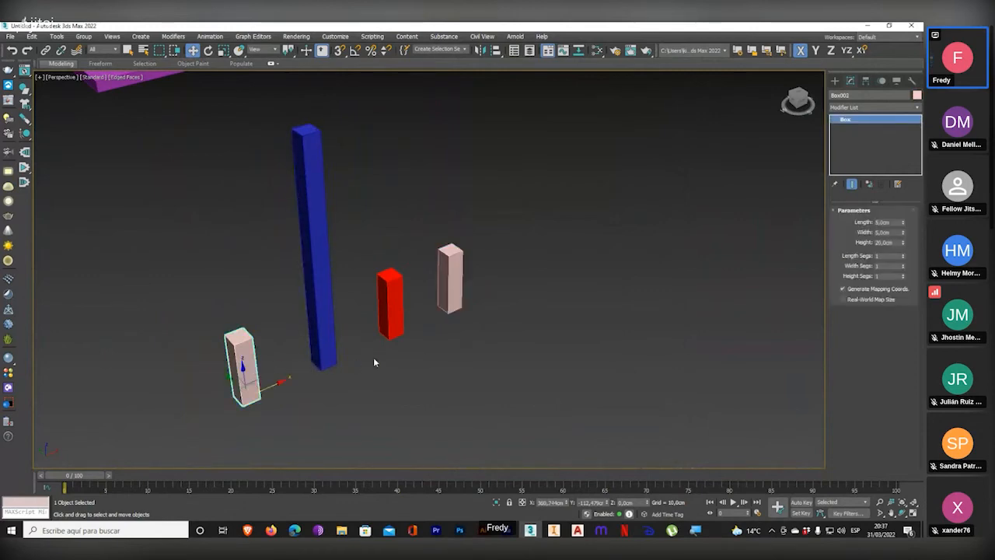
{"action": "left_click_drag", "start_coordinate": [896, 244], "coordinate": [785, 246]}
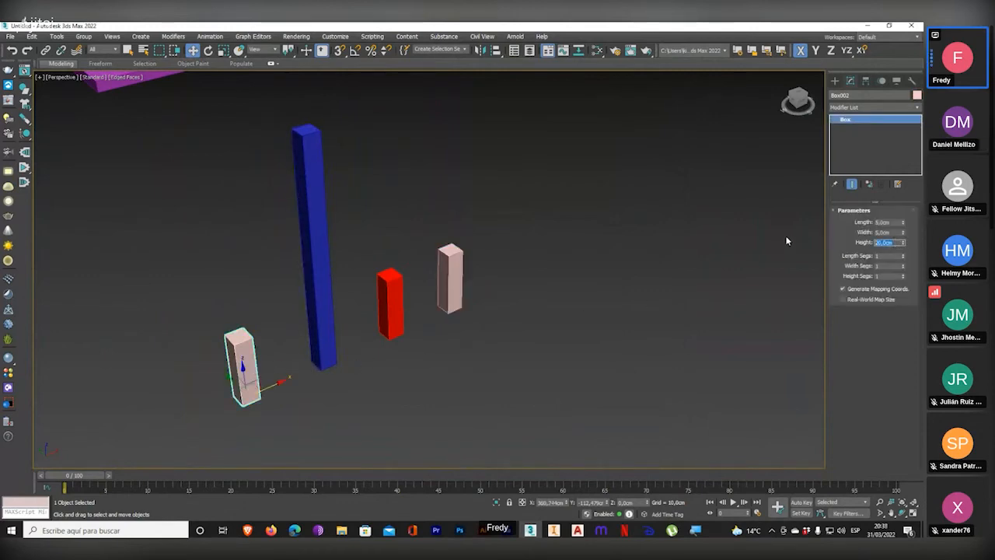
{"action": "type", "text": "70"}
{"action": "key", "text": "Return"}
- Check the blue copy's parameters, try a different width on the original leg and undo it
{"action": "left_click", "coordinate": [335, 335]}
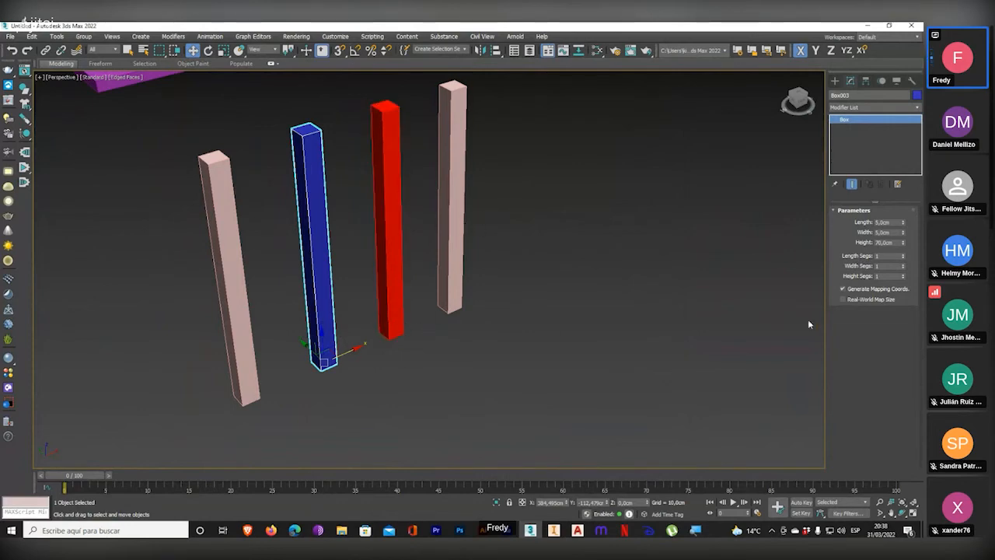
{"action": "left_click", "coordinate": [245, 349]}
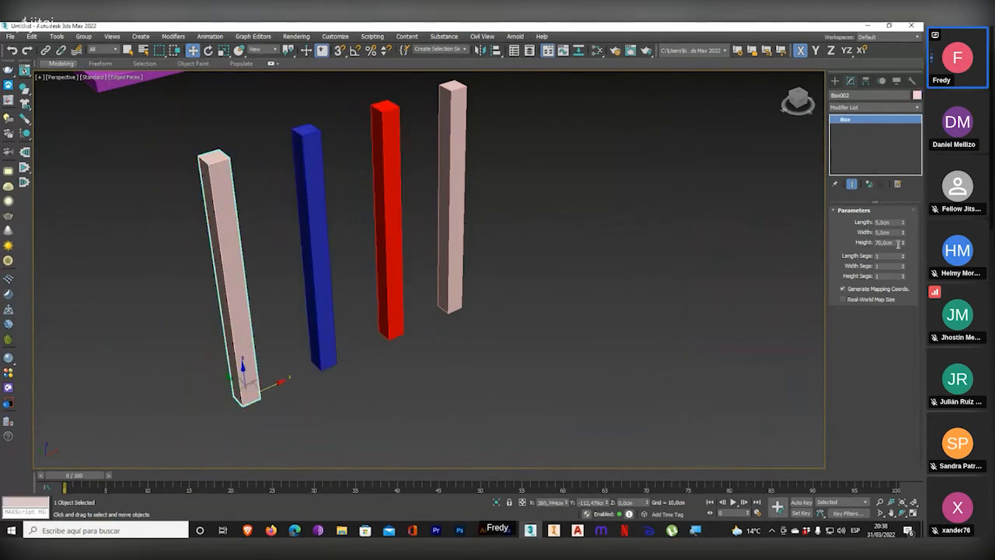
{"action": "left_click_drag", "start_coordinate": [903, 233], "coordinate": [912, 176]}
{"action": "key", "text": "ctrl+z"}
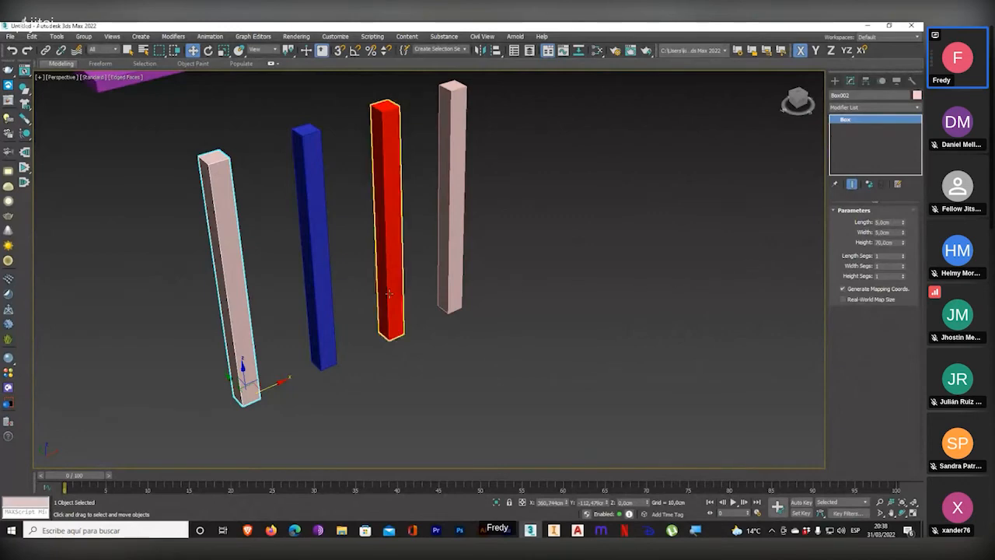
- Inspect the blue and red clones' parameters, try a different length on the original leg and undo it
{"action": "left_click", "coordinate": [312, 304]}
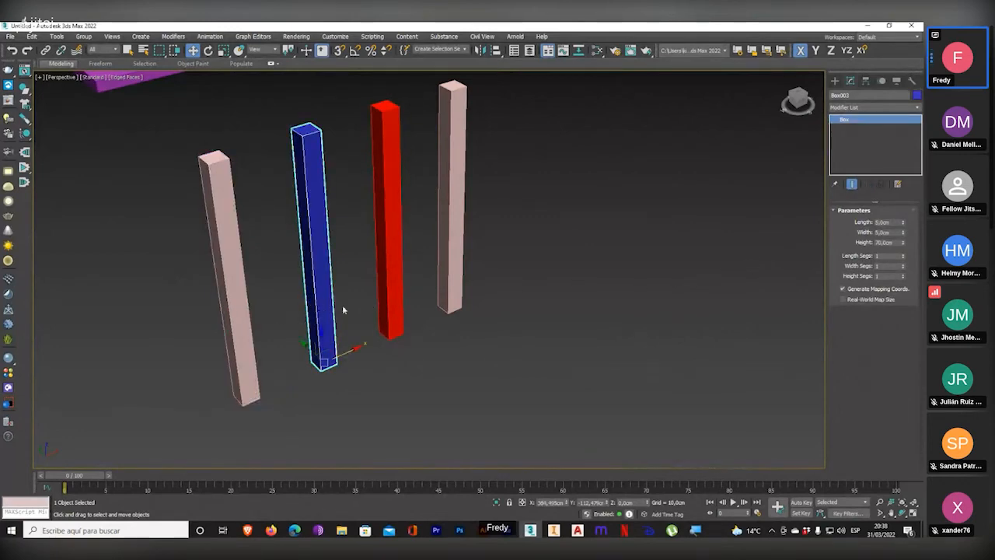
{"action": "left_click", "coordinate": [390, 291]}
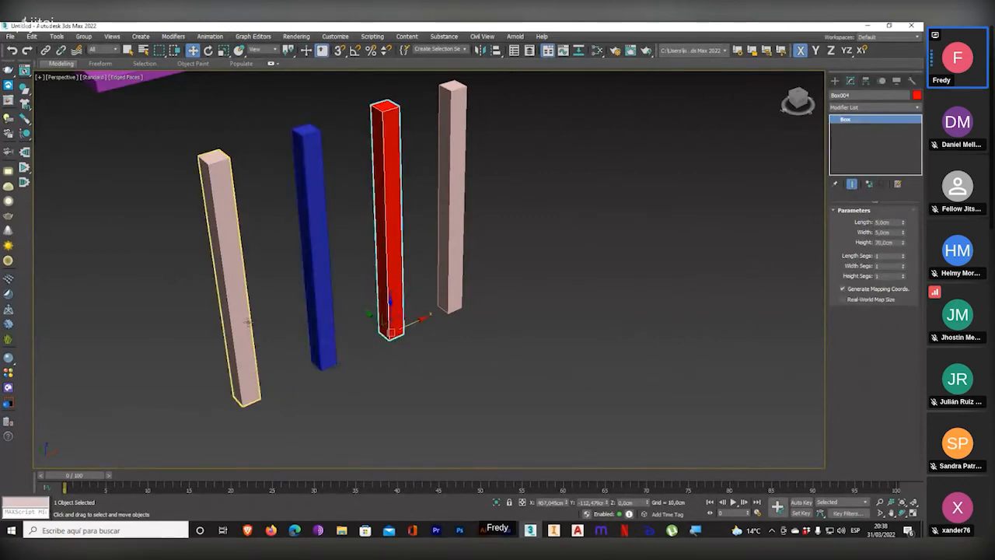
{"action": "left_click", "coordinate": [248, 334]}
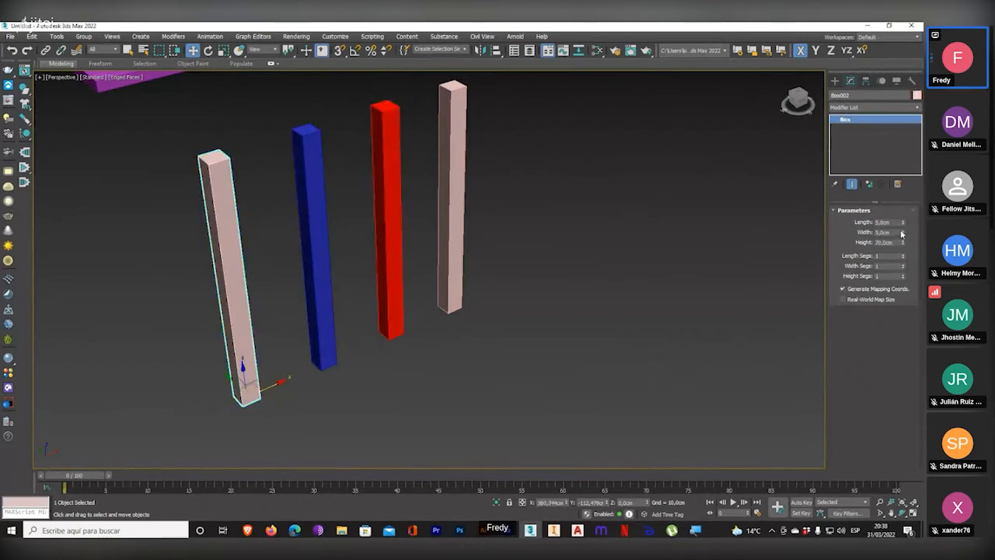
{"action": "left_click_drag", "start_coordinate": [903, 223], "coordinate": [881, 59]}
{"action": "key", "text": "ctrl+z"}
- Try different length and height values on the red instance and revert them
{"action": "left_click", "coordinate": [392, 319]}
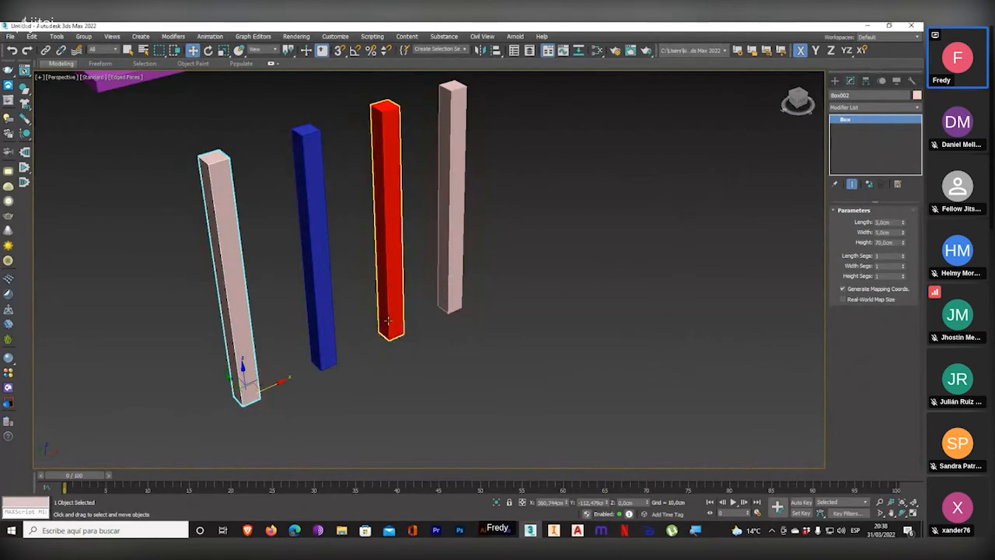
{"action": "key", "text": "ctrl+x"}
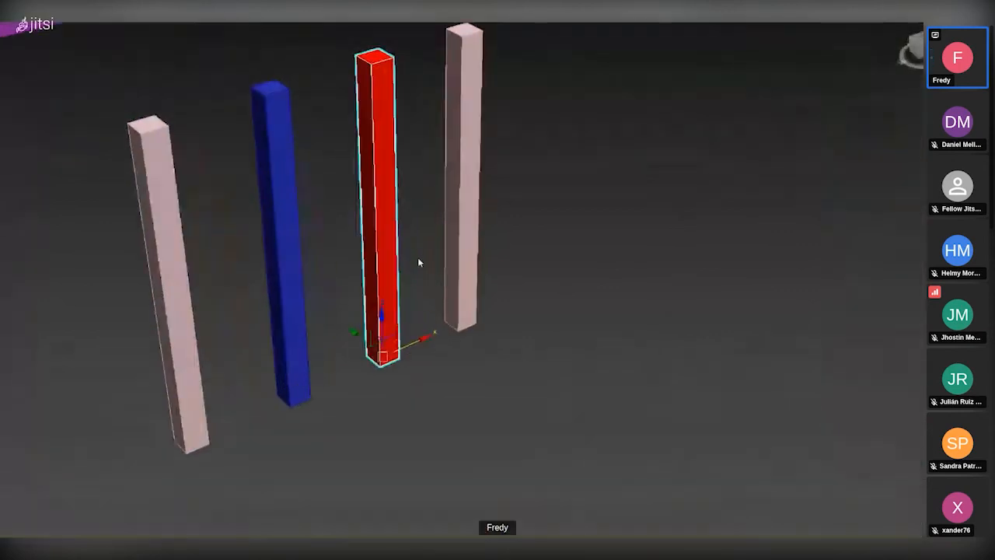
{"action": "scroll", "coordinate": [418, 257], "scroll_direction": "up", "scroll_amount": 3}
{"action": "key", "text": "ctrl+x"}
{"action": "scroll", "coordinate": [404, 271], "scroll_direction": "down", "scroll_amount": 3}
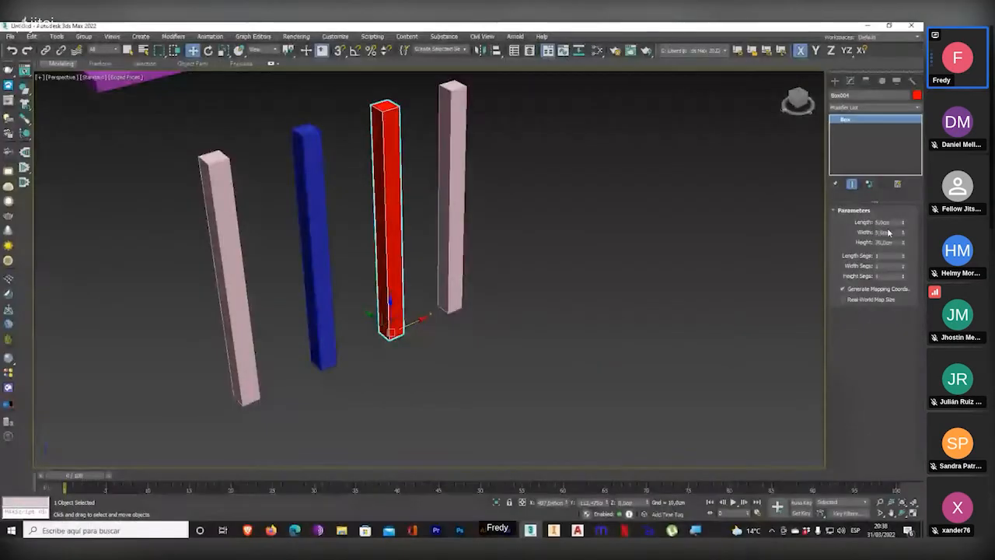
{"action": "left_click_drag", "start_coordinate": [902, 223], "coordinate": [889, 198]}
{"action": "left_click_drag", "start_coordinate": [903, 241], "coordinate": [862, 265]}
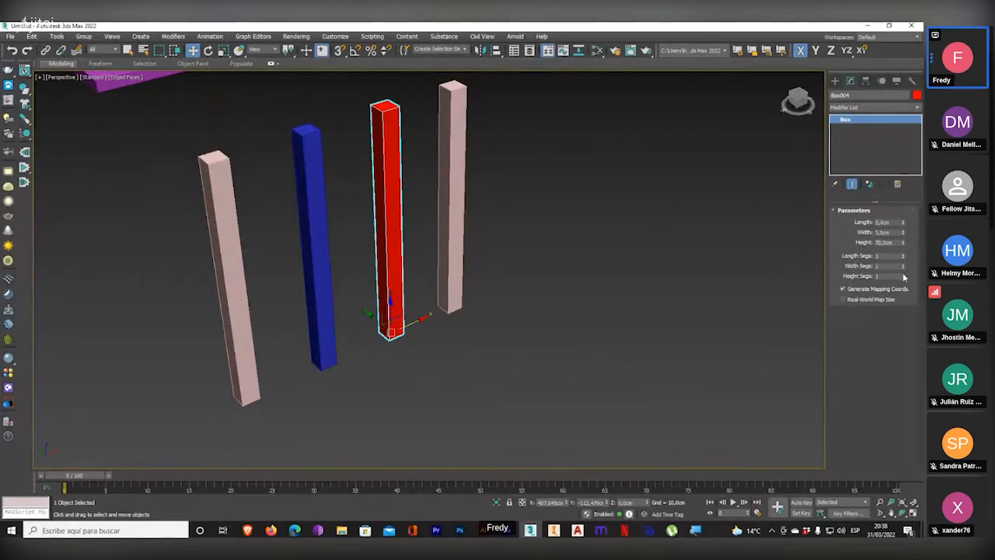
- Raise the red instance's height segments to 41
{"action": "left_click_drag", "start_coordinate": [903, 276], "coordinate": [903, 254]}
{"action": "middle_click_drag", "start_coordinate": [624, 300], "coordinate": [611, 309]}
- Apply a Bend modifier to the red instance with an angle of about 57 on the Z axis, and remove the modifier
{"action": "left_click", "coordinate": [916, 107]}
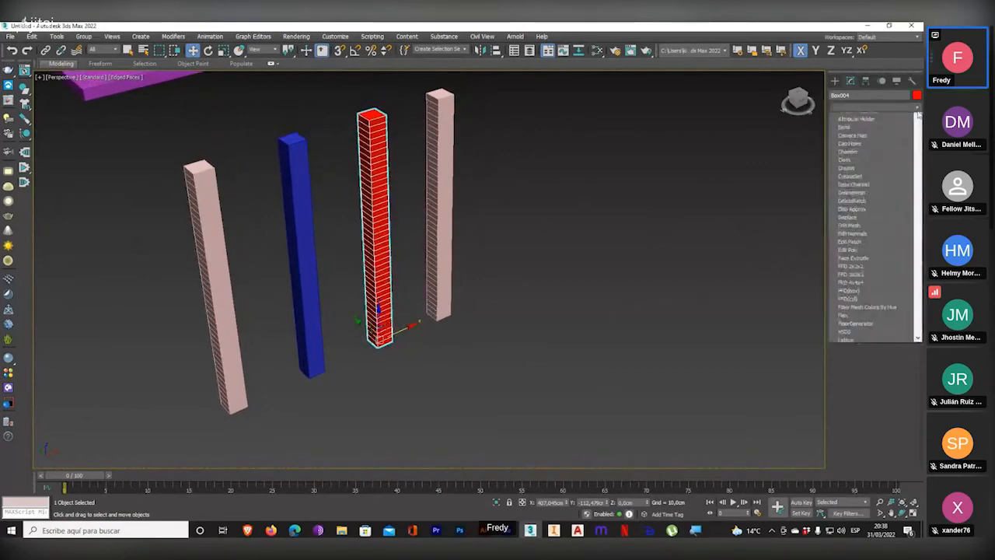
{"action": "left_click", "coordinate": [859, 301]}
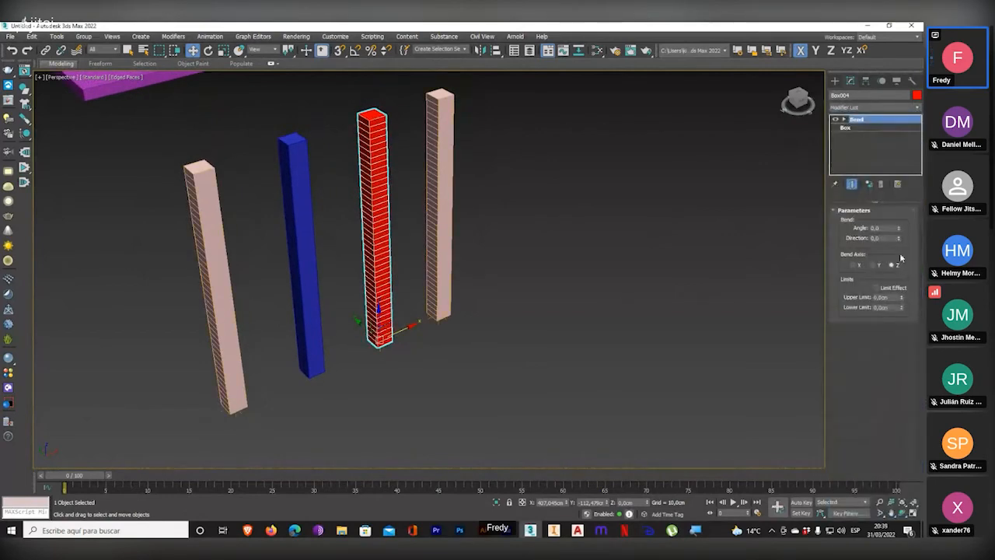
{"action": "left_click_drag", "start_coordinate": [900, 228], "coordinate": [913, 178]}
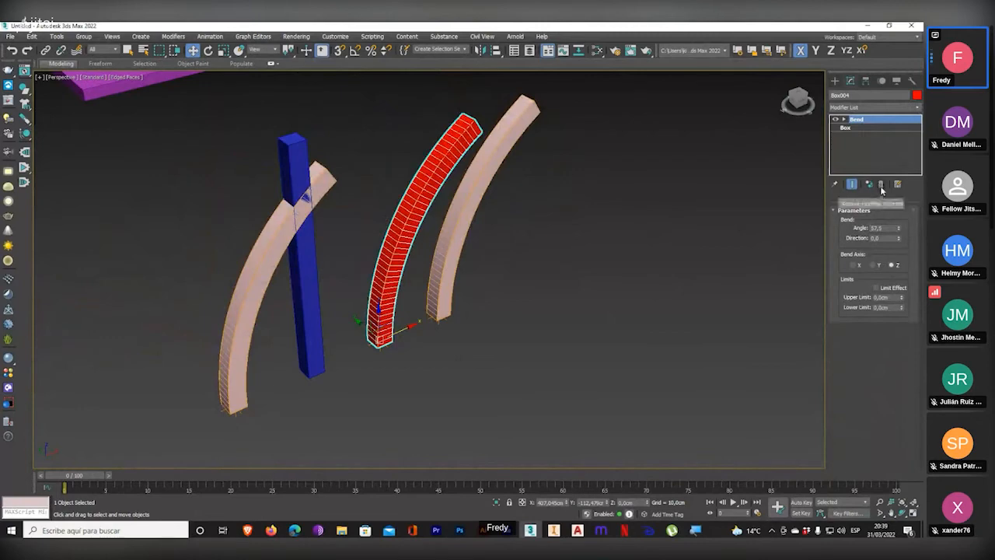
{"action": "left_click", "coordinate": [881, 184]}
- Change the red instance's object color to yellow and clear the selection
{"action": "left_click", "coordinate": [223, 295]}
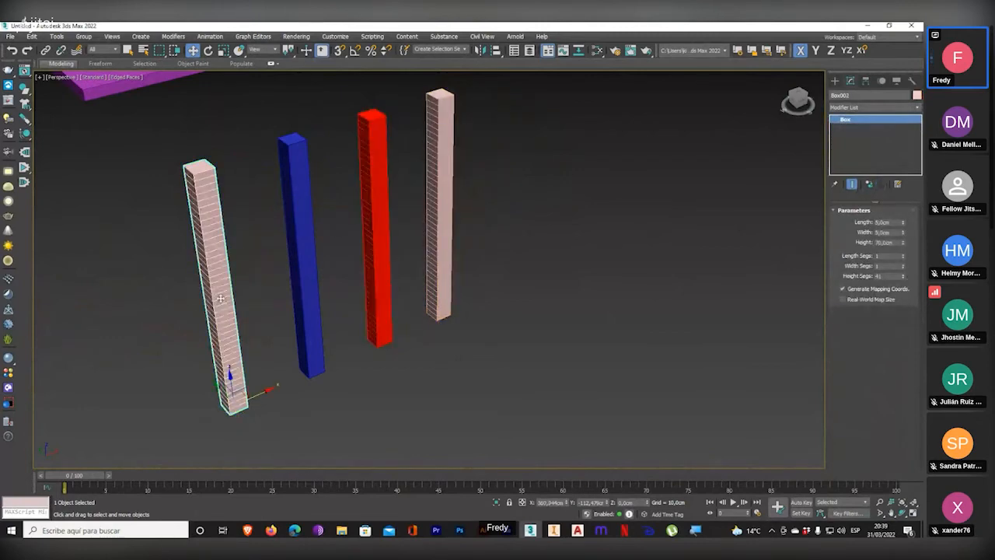
{"action": "left_click", "coordinate": [370, 274]}
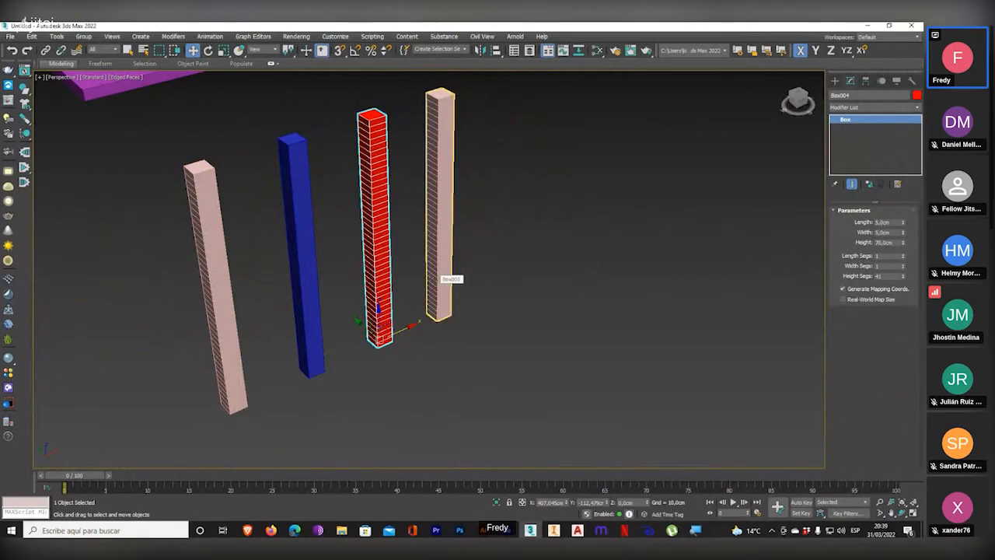
{"action": "left_click", "coordinate": [916, 94]}
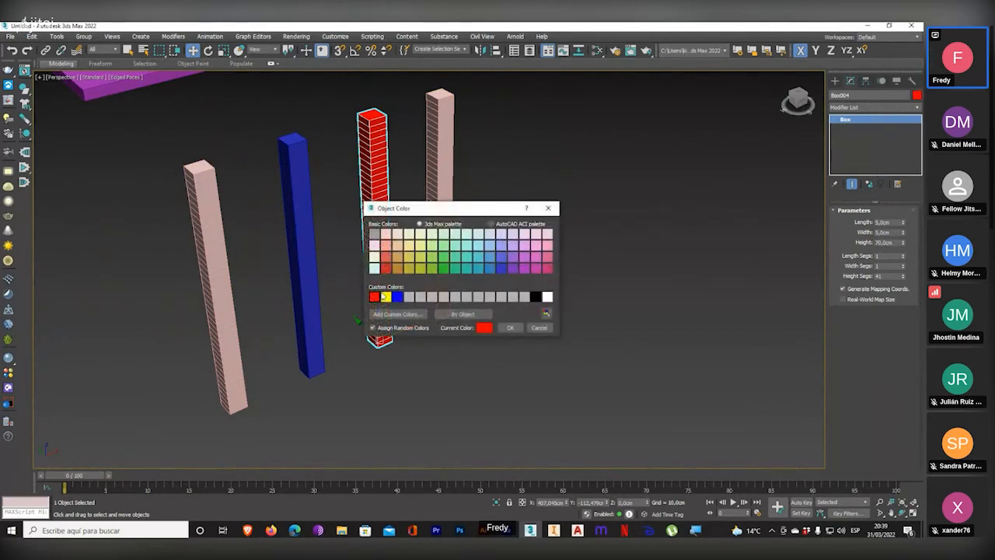
{"action": "left_click", "coordinate": [384, 296]}
{"action": "left_click", "coordinate": [509, 327]}
{"action": "left_click", "coordinate": [442, 360]}
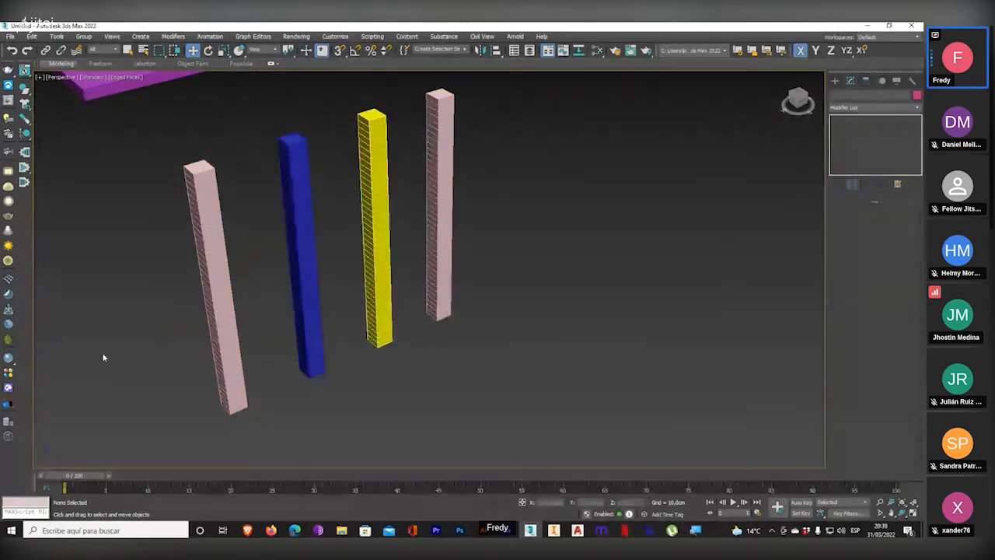
- Change the yellow instance's object color to blue, and finally to the custom red
{"action": "left_click", "coordinate": [377, 288]}
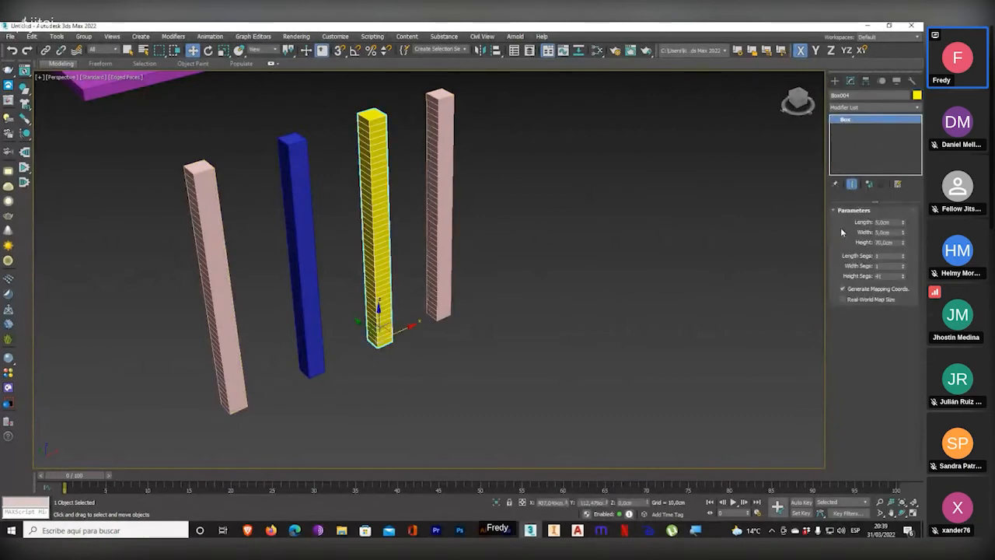
{"action": "left_click", "coordinate": [917, 95]}
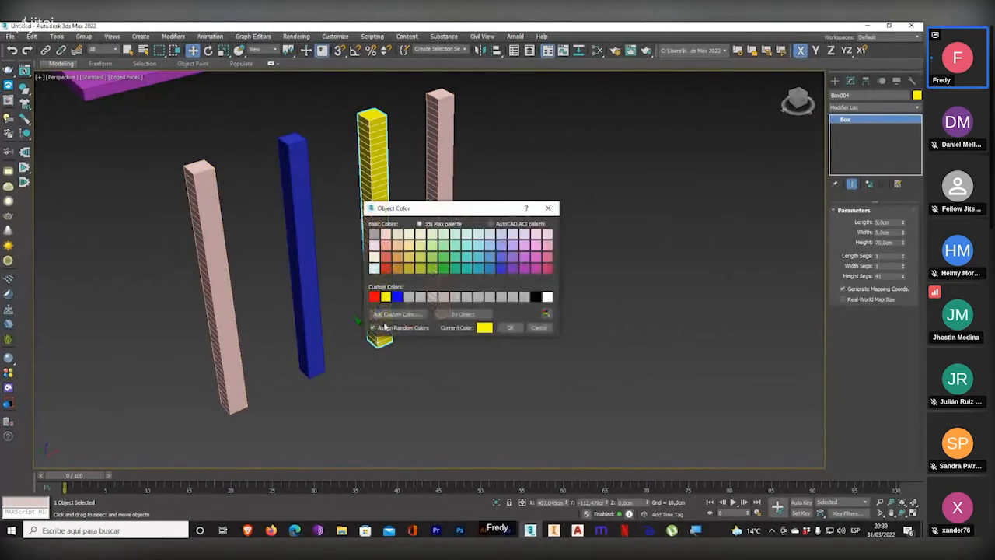
{"action": "left_click", "coordinate": [502, 266]}
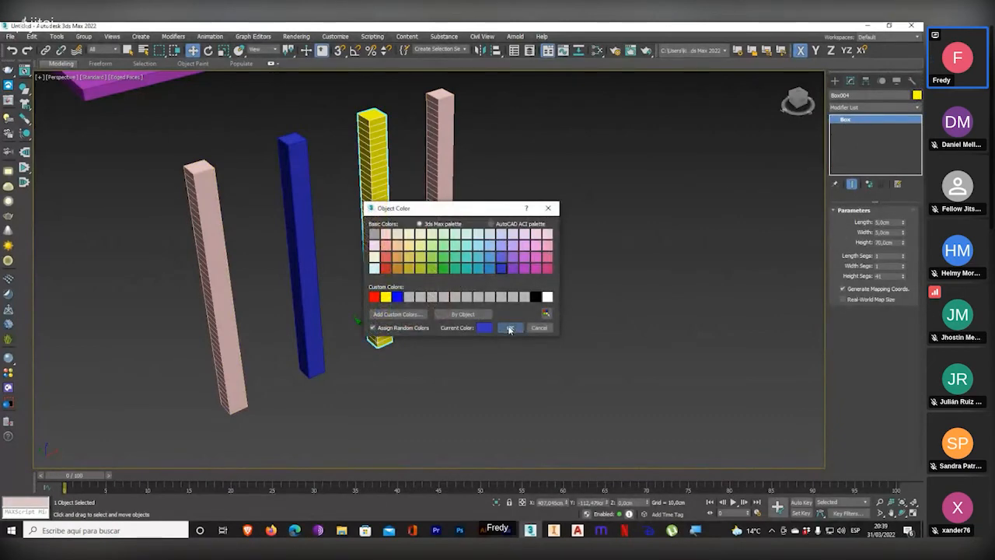
{"action": "left_click", "coordinate": [510, 327]}
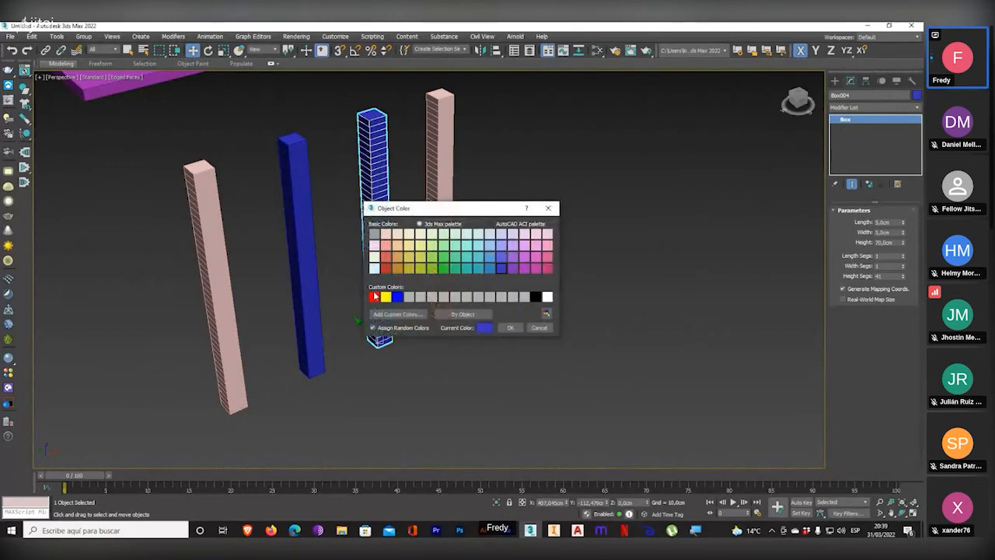
{"action": "left_click", "coordinate": [374, 296]}
{"action": "left_click", "coordinate": [507, 327]}
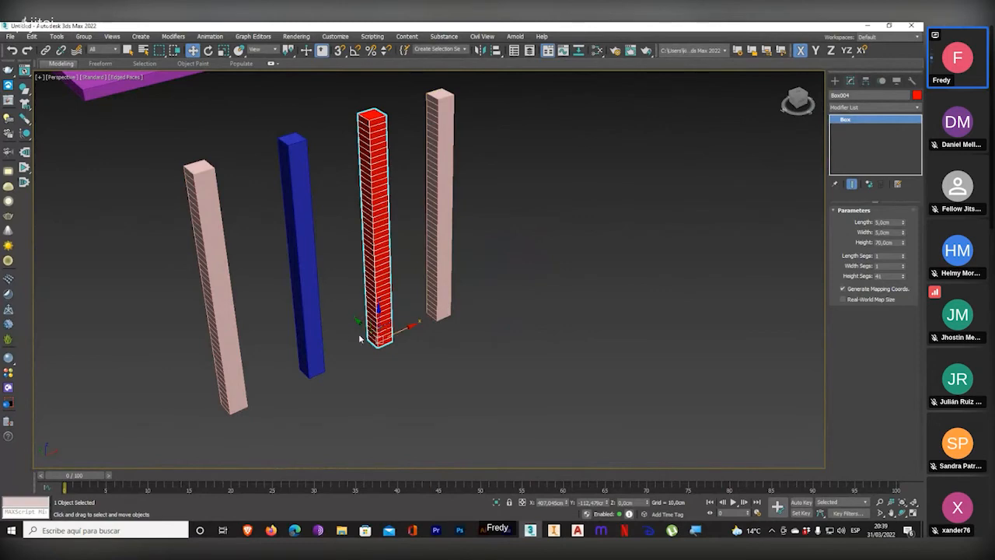
{"action": "left_click_drag", "start_coordinate": [362, 334], "coordinate": [366, 362]}
{"action": "right_click", "coordinate": [370, 362]}
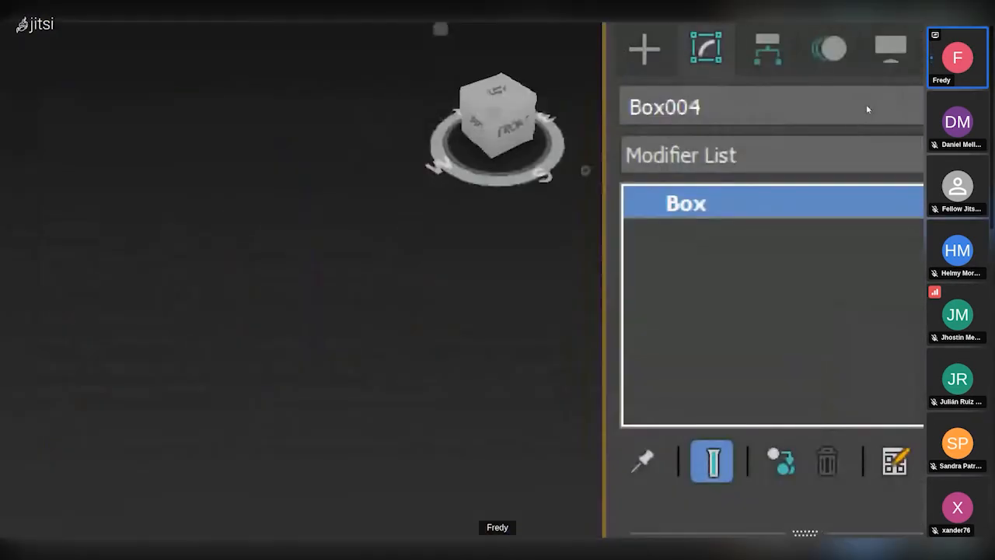
{"action": "left_click", "coordinate": [890, 107]}
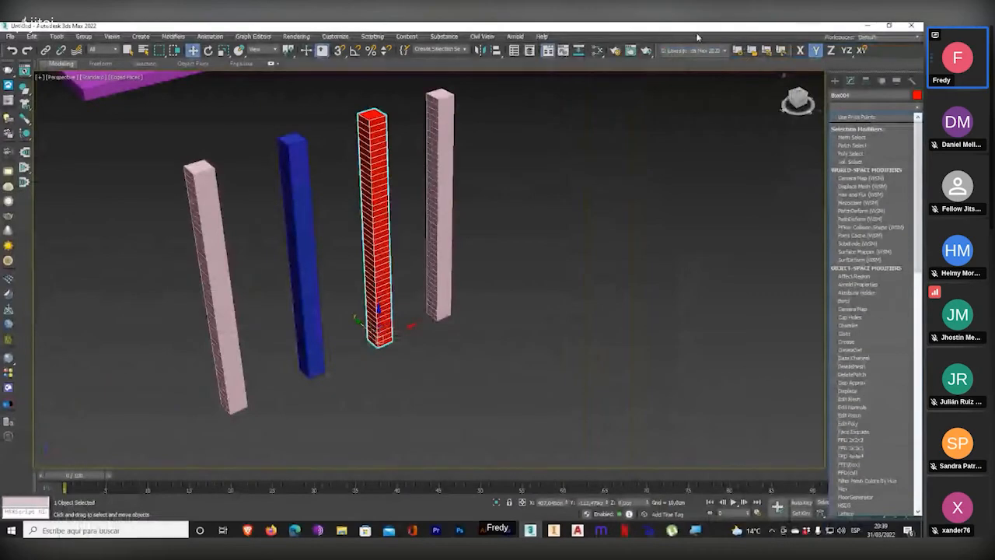
{"action": "left_click", "coordinate": [699, 26]}
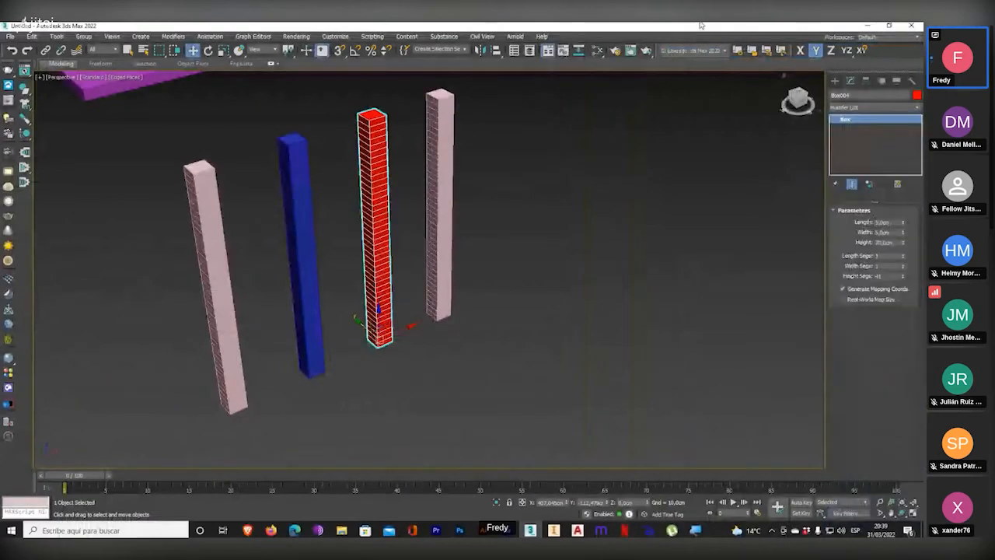
- Compare the modifier stack of the pink reference leg with the parameters of the original pink leg
{"action": "left_click", "coordinate": [441, 262]}
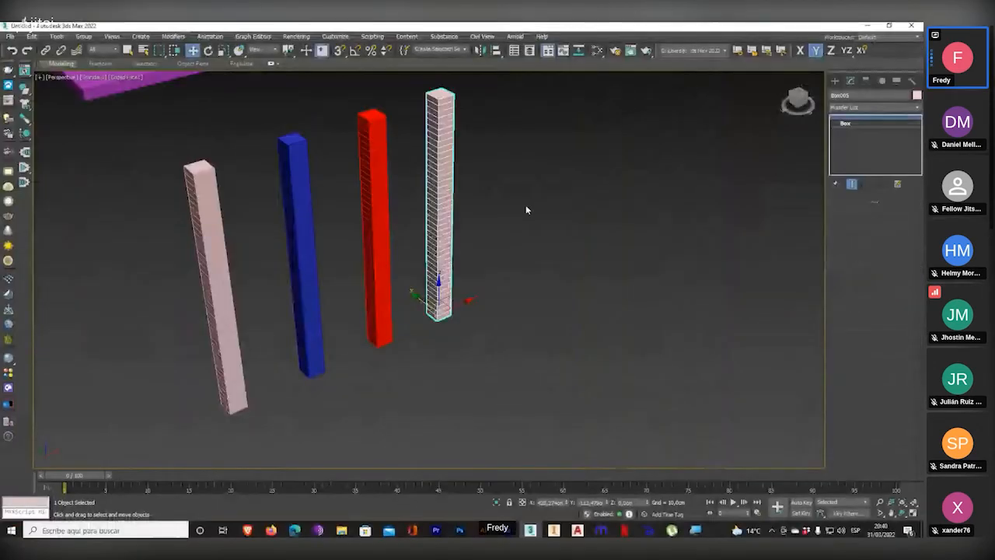
{"action": "left_click", "coordinate": [216, 318]}
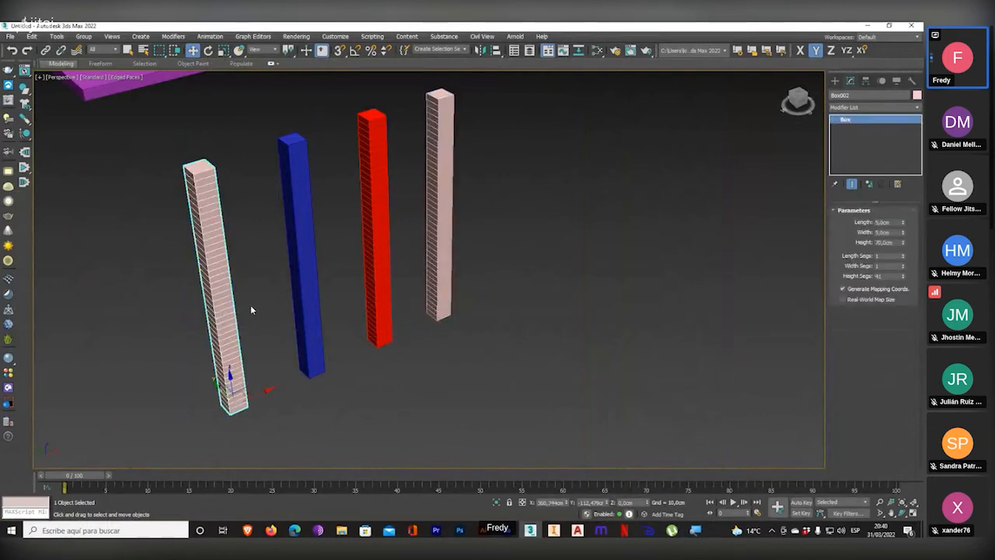
{"action": "left_click", "coordinate": [437, 276]}
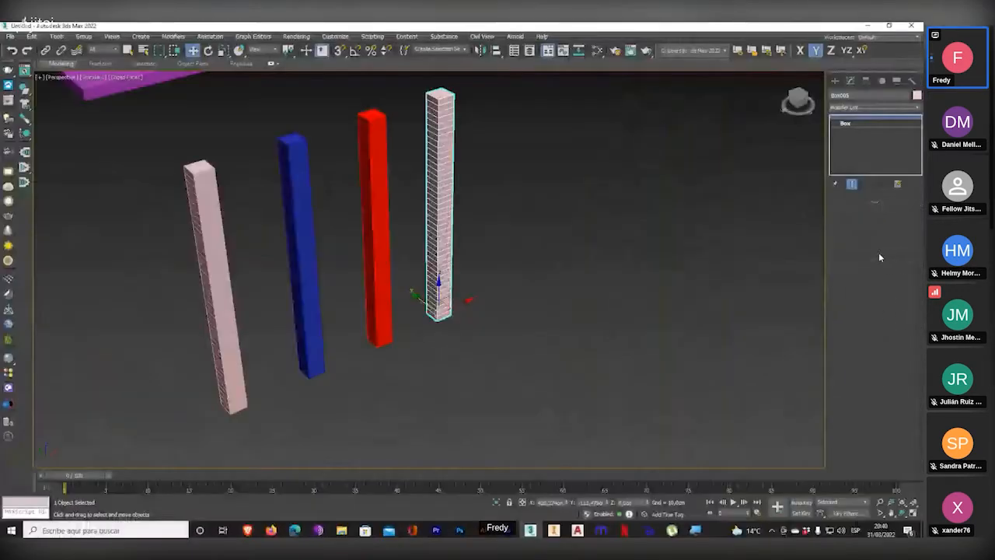
{"action": "left_click", "coordinate": [202, 315]}
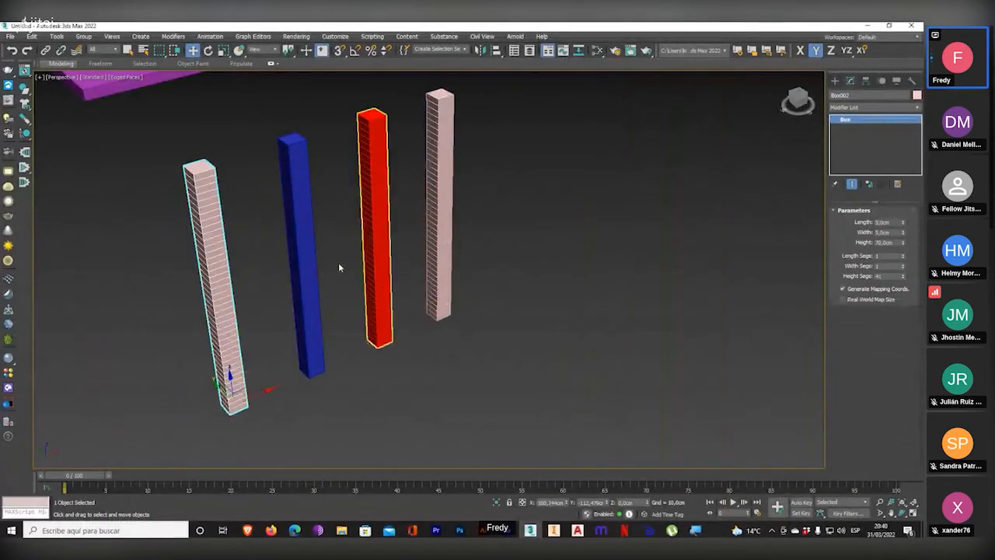
- Try a different length on the original pink leg and a different height on the red instance, undoing each change
{"action": "left_click_drag", "start_coordinate": [903, 222], "coordinate": [903, 76]}
{"action": "key", "text": "ctrl+z"}
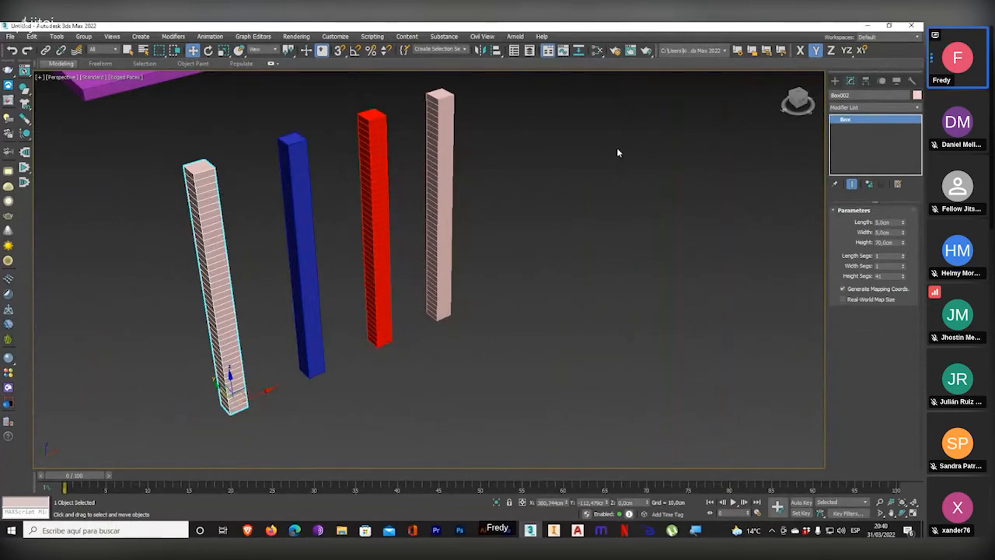
{"action": "left_click", "coordinate": [371, 285]}
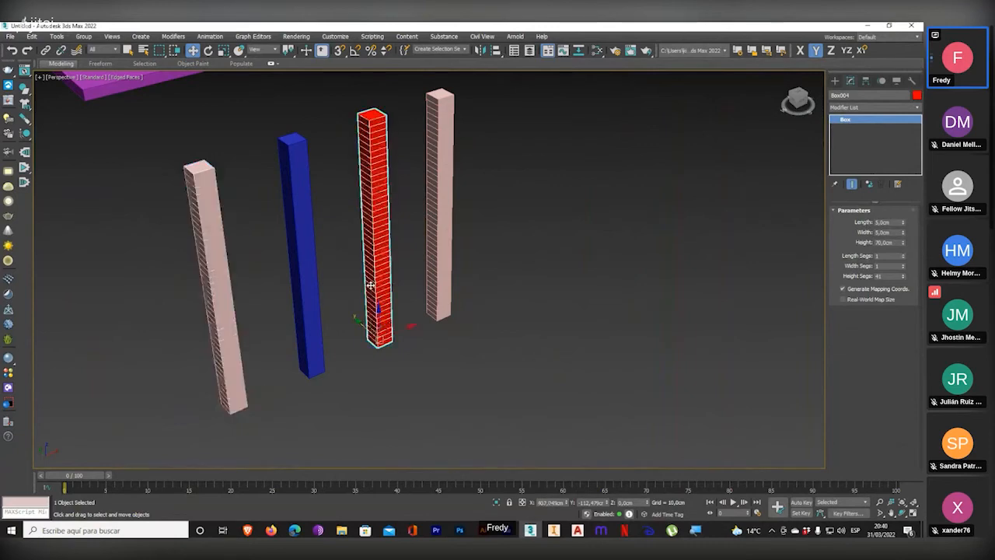
{"action": "mouse_move", "coordinate": [903, 242]}
{"action": "left_mouse_down"}
{"action": "mouse_move", "coordinate": [902, 226]}
{"action": "mouse_move", "coordinate": [904, 246]}
{"action": "left_mouse_up"}
{"action": "key", "text": "ctrl+z"}
- Select the pink reference leg beside the red instance
{"action": "left_click", "coordinate": [439, 276]}
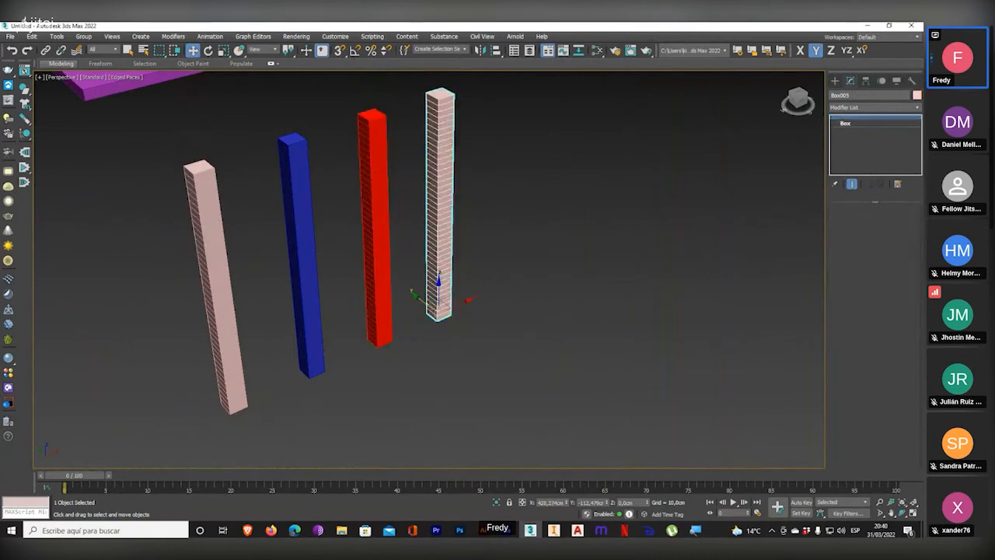
- Delete the blue box, the red box and the farthest pink box, keeping only the first pink box
{"action": "left_click", "coordinate": [240, 401]}
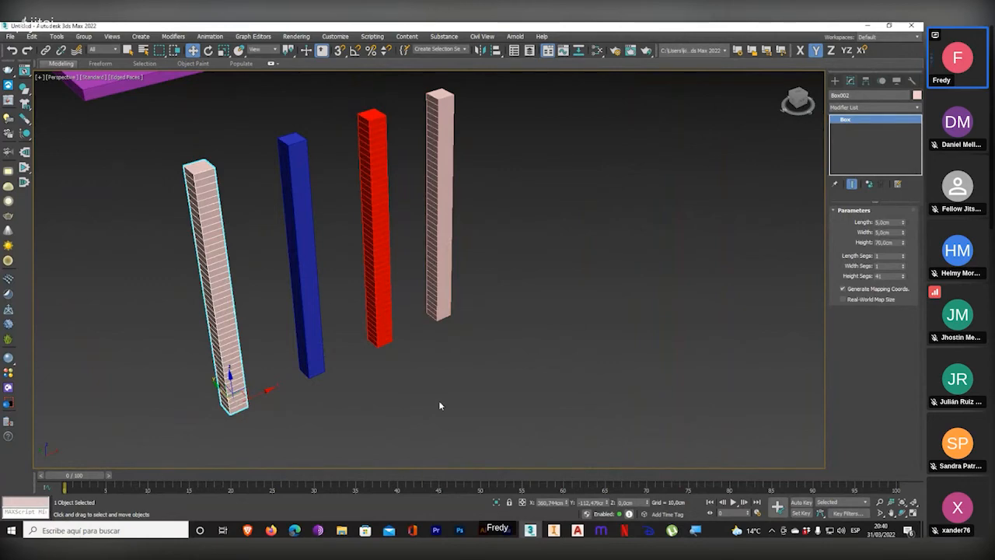
{"action": "left_click_drag", "start_coordinate": [488, 252], "coordinate": [307, 326]}
{"action": "key", "text": "Delete"}
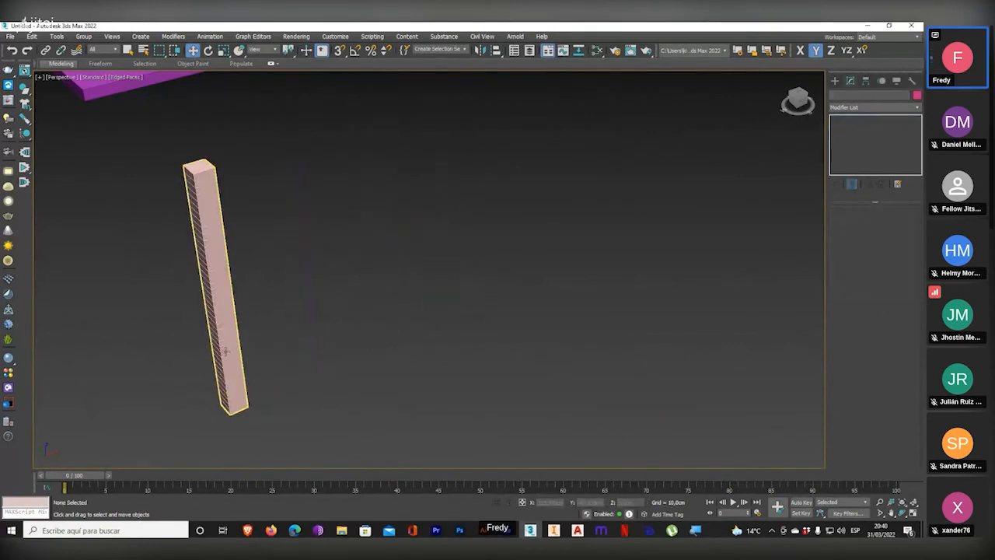
- Clone the remaining pink box along the X axis as an Instance with 3 copies
{"action": "left_click", "coordinate": [238, 346]}
{"action": "middle_click_drag", "start_coordinate": [268, 365], "coordinate": [308, 359]}
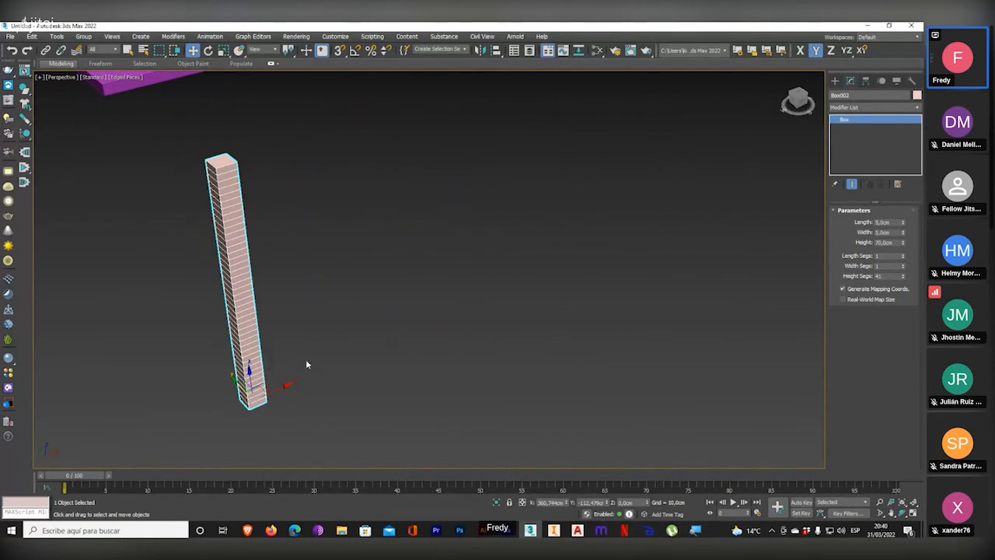
{"action": "left_click_drag", "start_coordinate": [273, 390], "coordinate": [349, 354], "text": "shift"}
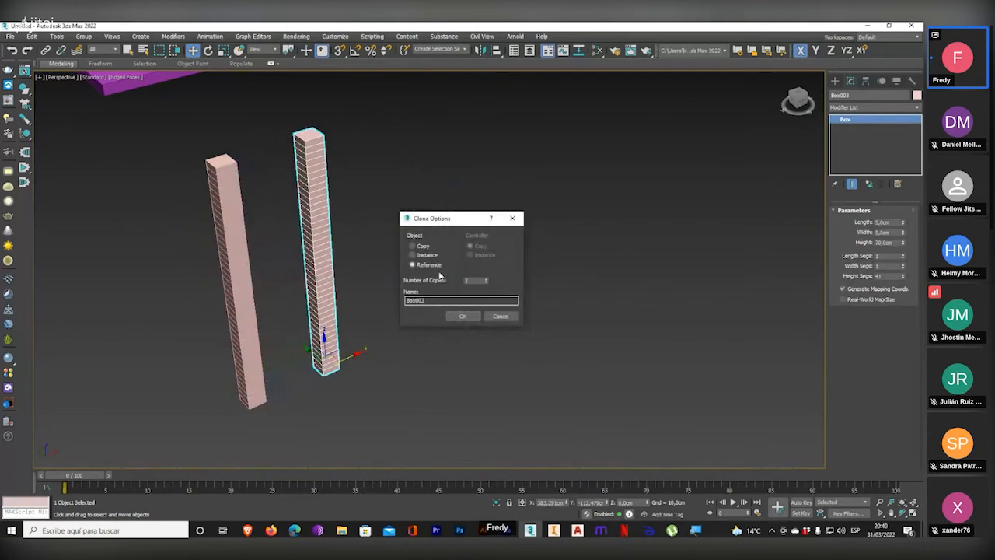
{"action": "key", "text": "super+plus"}
{"action": "left_click", "coordinate": [414, 255]}
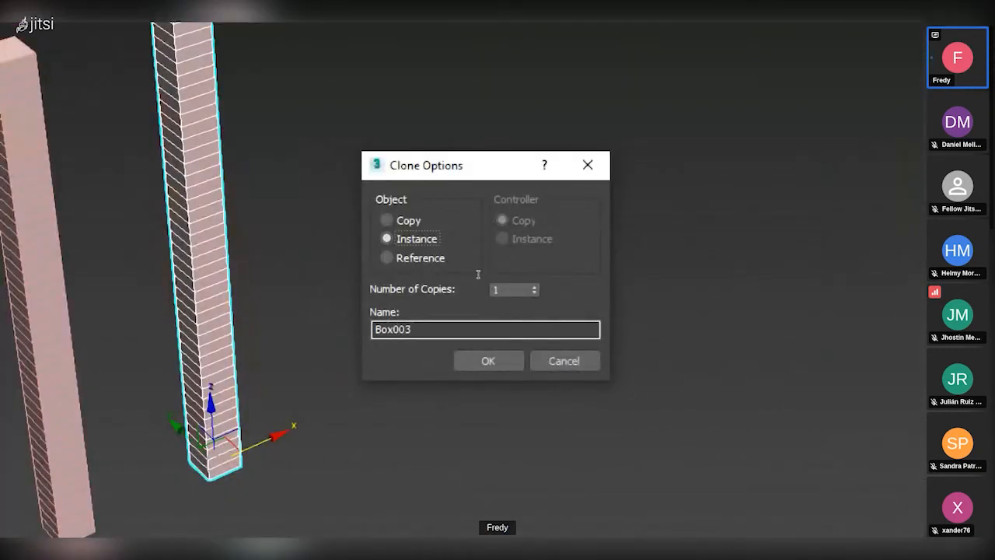
{"action": "left_click_drag", "start_coordinate": [500, 289], "coordinate": [433, 324]}
{"action": "type", "text": "3"}
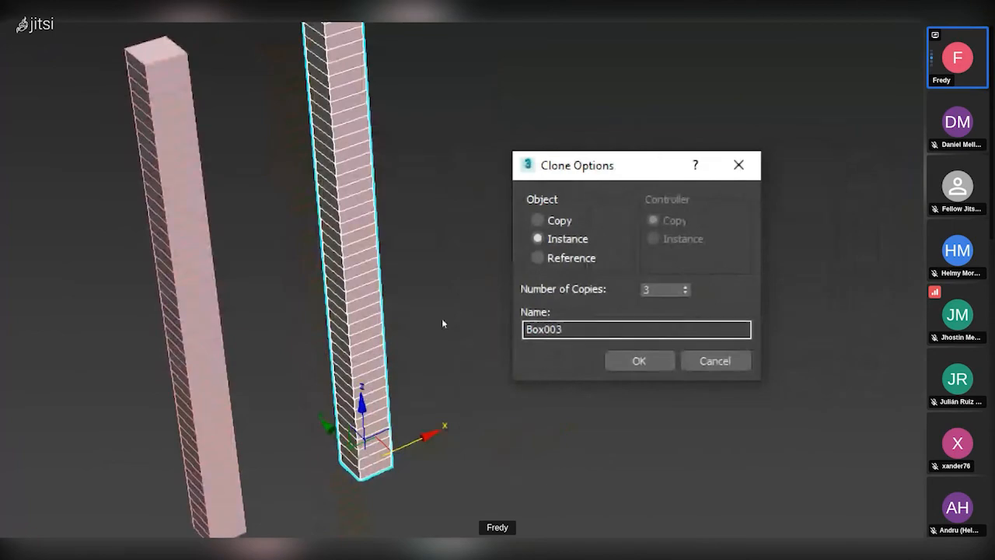
{"action": "key", "text": "super+minus"}
{"action": "key", "text": "super+plus"}
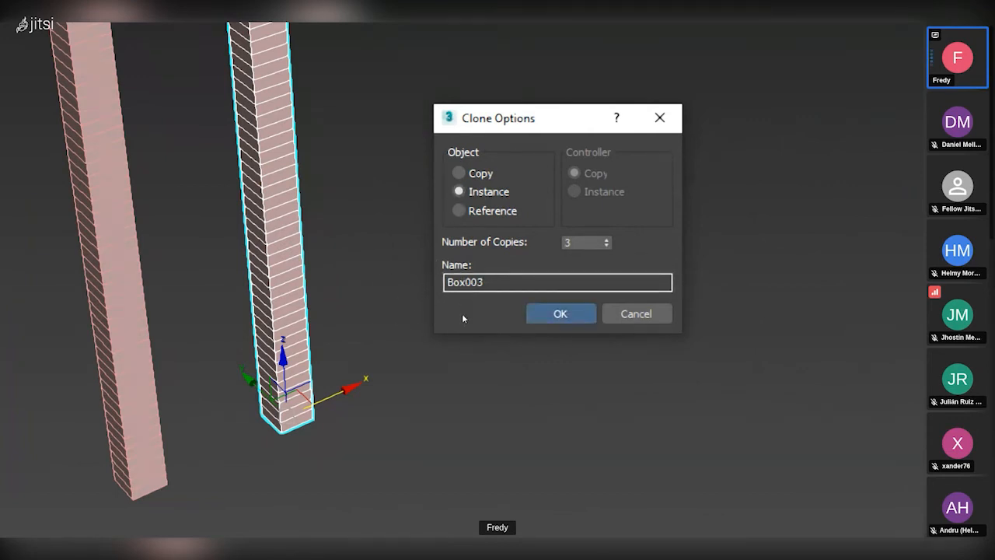
{"action": "key", "text": "Return"}
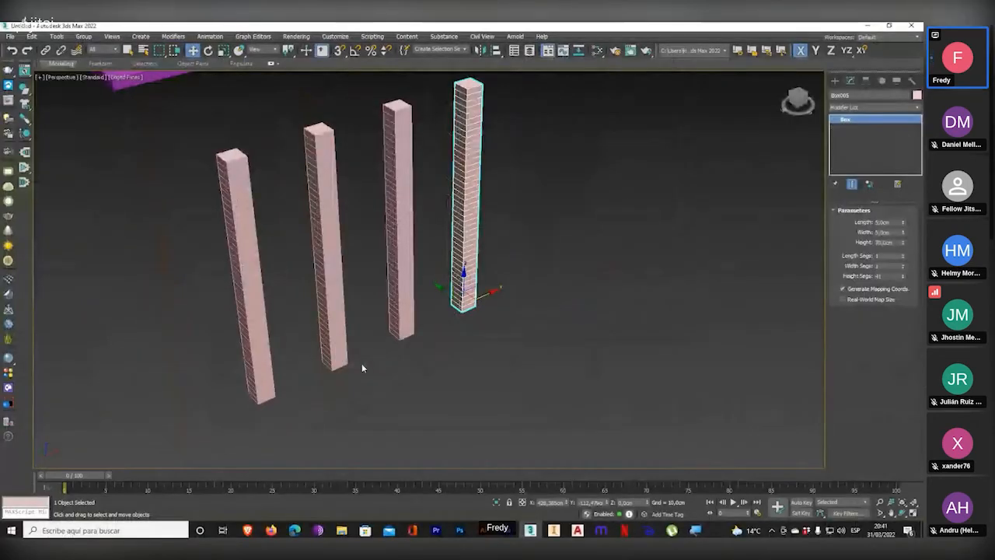
- Inspect the row of instanced boxes and undo the cloning
{"action": "middle_click_drag", "start_coordinate": [322, 384], "coordinate": [282, 358], "text": "alt"}
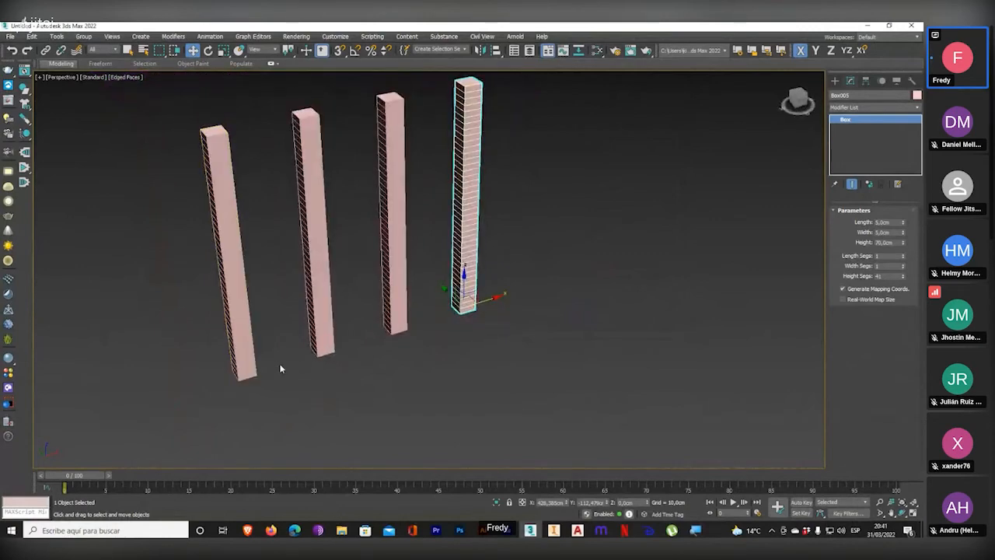
{"action": "key", "text": "super+plus"}
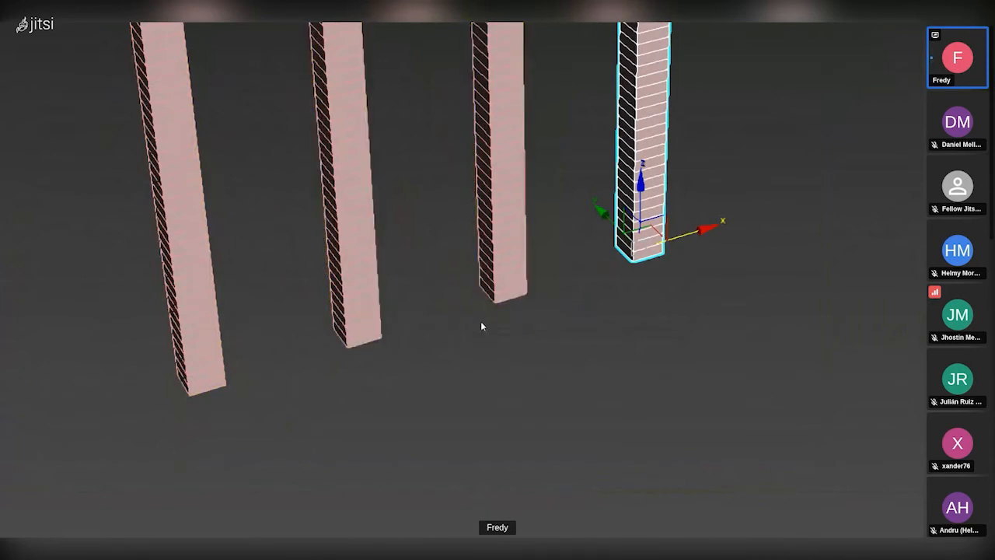
{"action": "key", "text": "super+minus"}
{"action": "key", "text": "super+minus"}
{"action": "key", "text": "super+minus"}
{"action": "key", "text": "super+minus"}
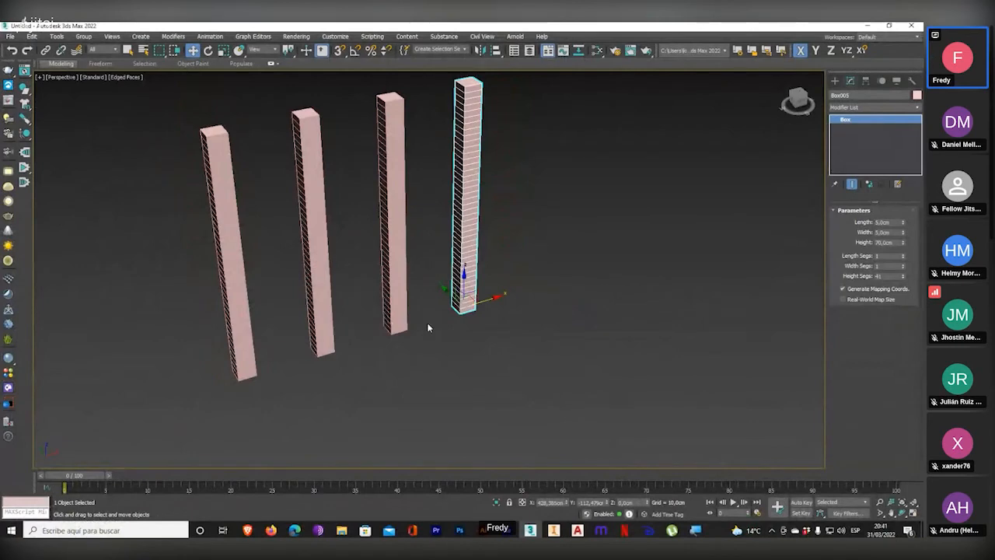
{"action": "key", "text": "ctrl+z"}
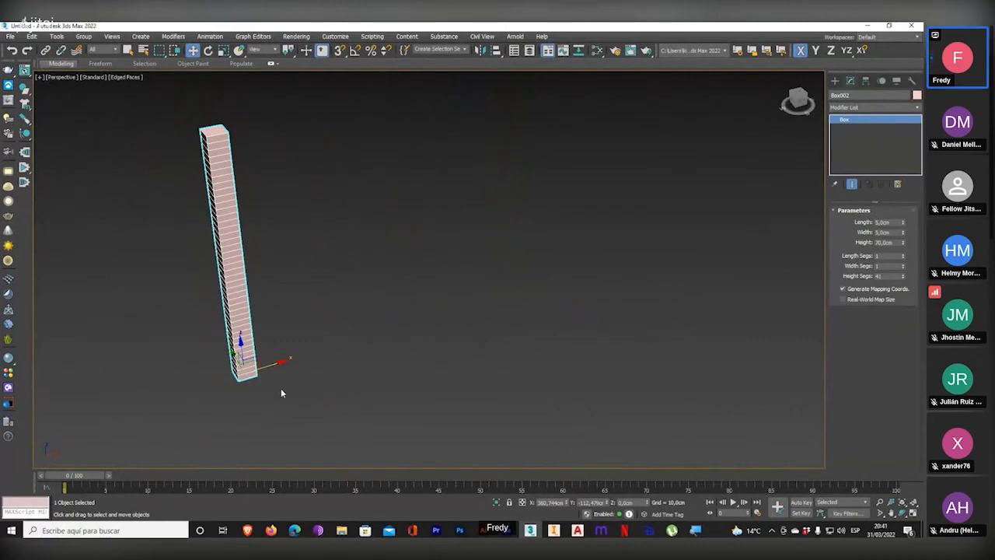
- Try cloning the pink box along the X axis as an Instance with 10 copies, and undo it
{"action": "mouse_move", "coordinate": [278, 364]}
{"action": "left_mouse_down", "text": "shift"}
{"action": "mouse_move", "coordinate": [316, 349]}
{"action": "mouse_move", "coordinate": [316, 365]}
{"action": "mouse_move", "coordinate": [325, 357]}
{"action": "left_mouse_up", "text": "shift"}
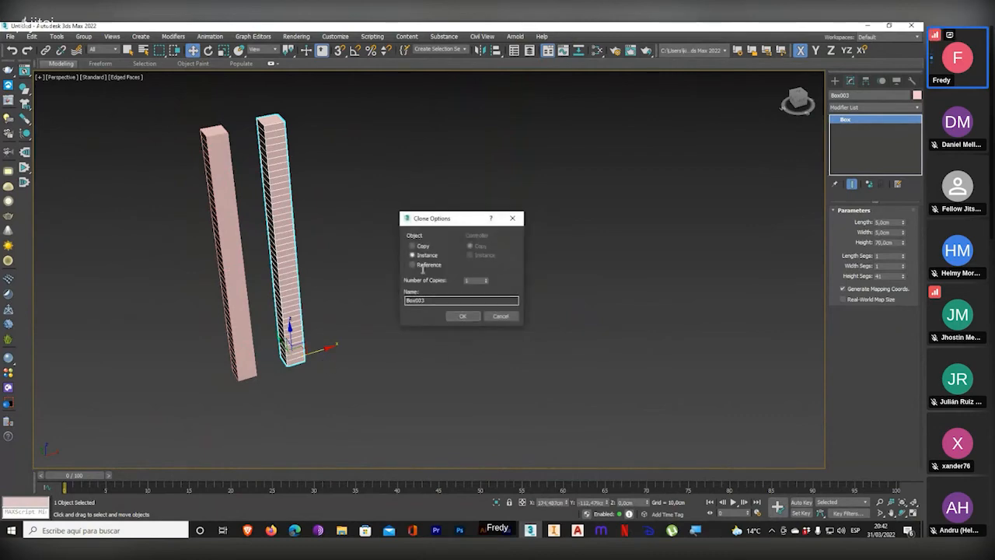
{"action": "double_click", "coordinate": [478, 280]}
{"action": "type", "text": "10"}
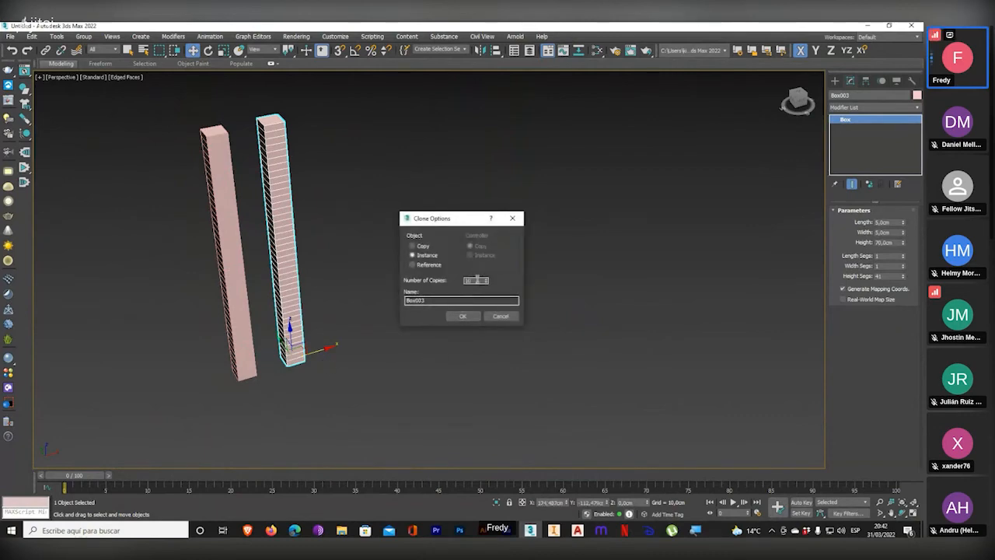
{"action": "left_click", "coordinate": [464, 317]}
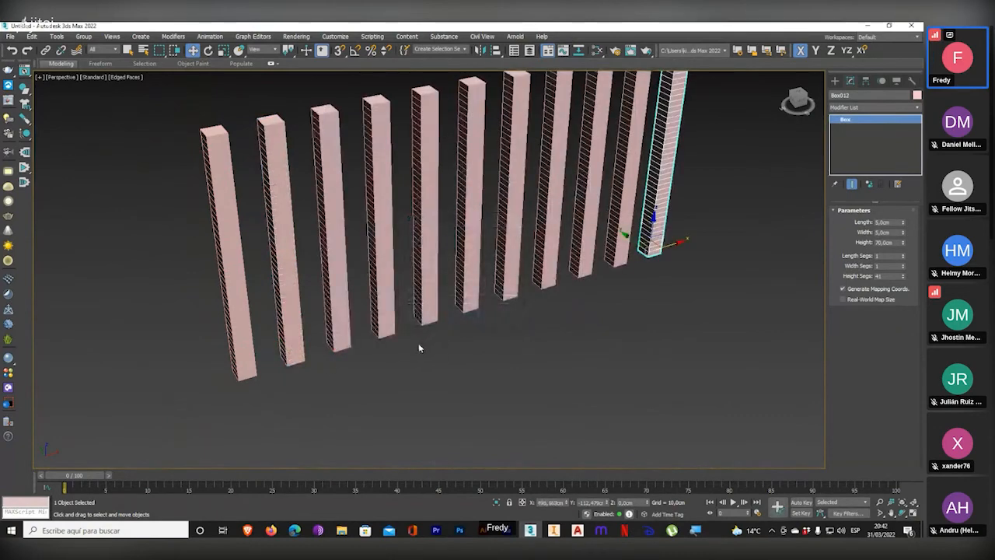
{"action": "scroll", "coordinate": [419, 343], "scroll_direction": "down", "scroll_amount": 2}
{"action": "mouse_move", "coordinate": [436, 348]}
{"action": "middle_mouse_down", "text": "alt"}
{"action": "mouse_move", "coordinate": [438, 411]}
{"action": "mouse_move", "coordinate": [430, 402]}
{"action": "mouse_move", "coordinate": [440, 347]}
{"action": "mouse_move", "coordinate": [430, 337]}
{"action": "middle_mouse_up", "text": "alt"}
{"action": "scroll", "coordinate": [432, 337], "scroll_direction": "up", "scroll_amount": 4}
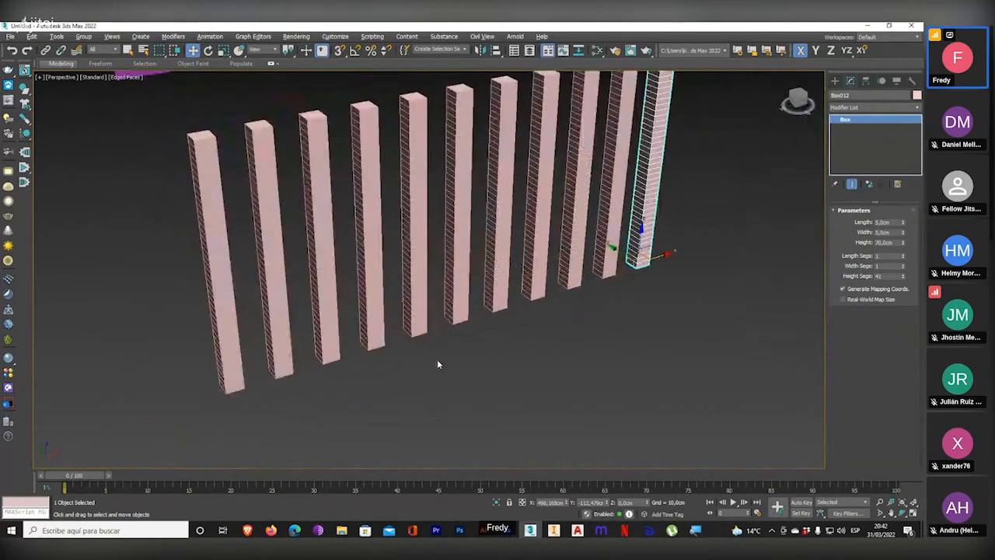
{"action": "key", "text": "ctrl+z"}
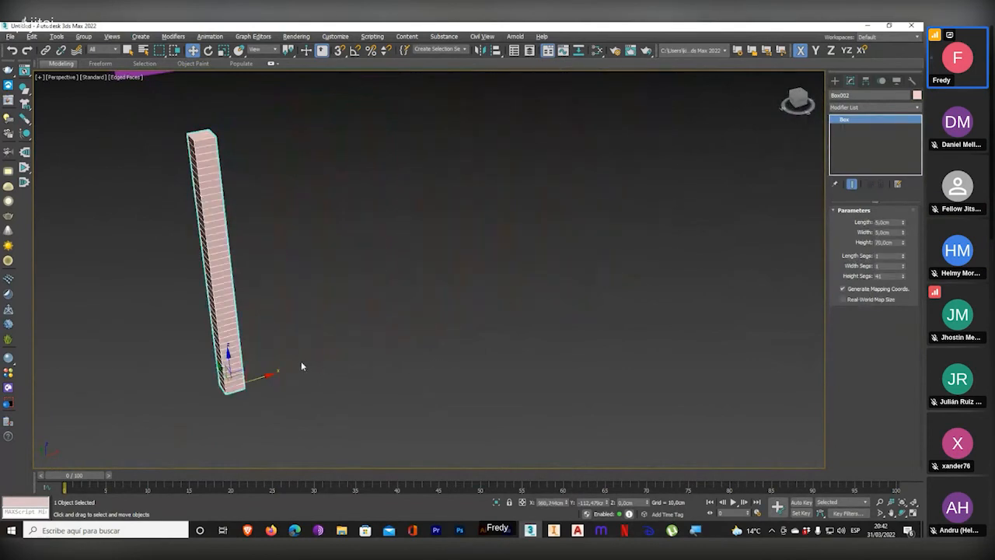
- Clone the pink box again along the X axis with wider spacing, as 3 instanced copies
{"action": "left_click_drag", "start_coordinate": [254, 378], "coordinate": [342, 364], "text": "shift"}
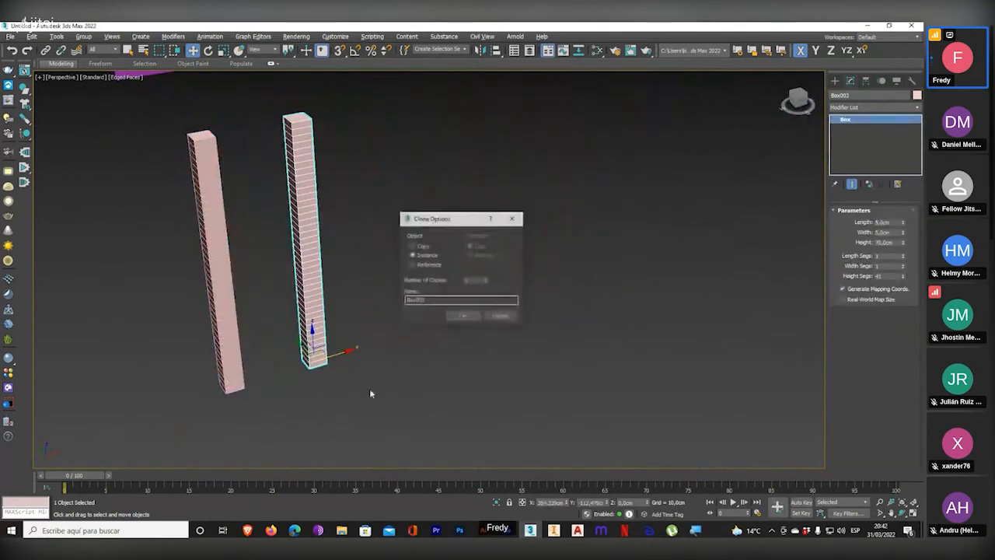
{"action": "left_click", "coordinate": [486, 278]}
{"action": "left_click", "coordinate": [486, 278]}
{"action": "left_click", "coordinate": [461, 315]}
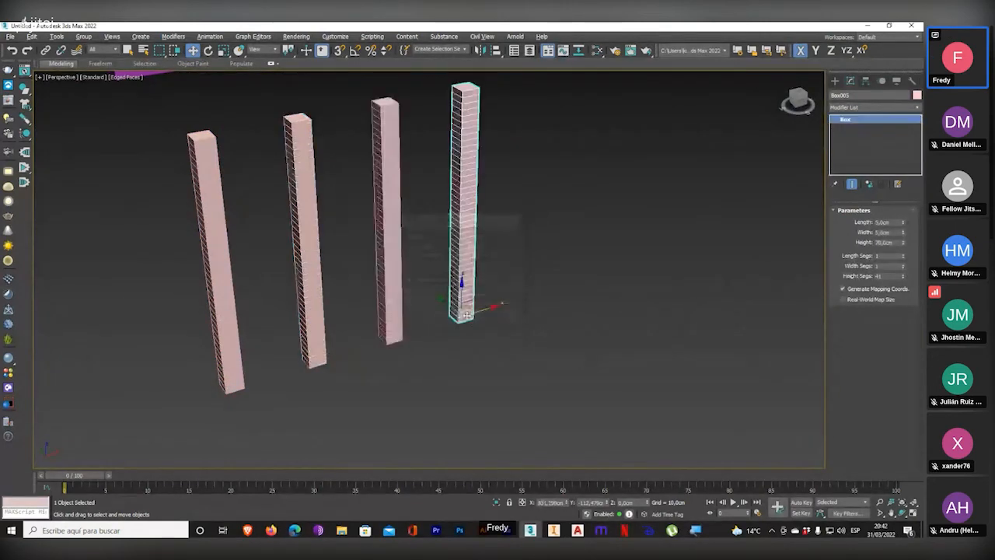
- Select the green sphere and create a physical camera from the current perspective view
{"action": "scroll", "coordinate": [432, 356], "scroll_direction": "down", "scroll_amount": 3}
{"action": "scroll", "coordinate": [426, 361], "scroll_direction": "down", "scroll_amount": 2}
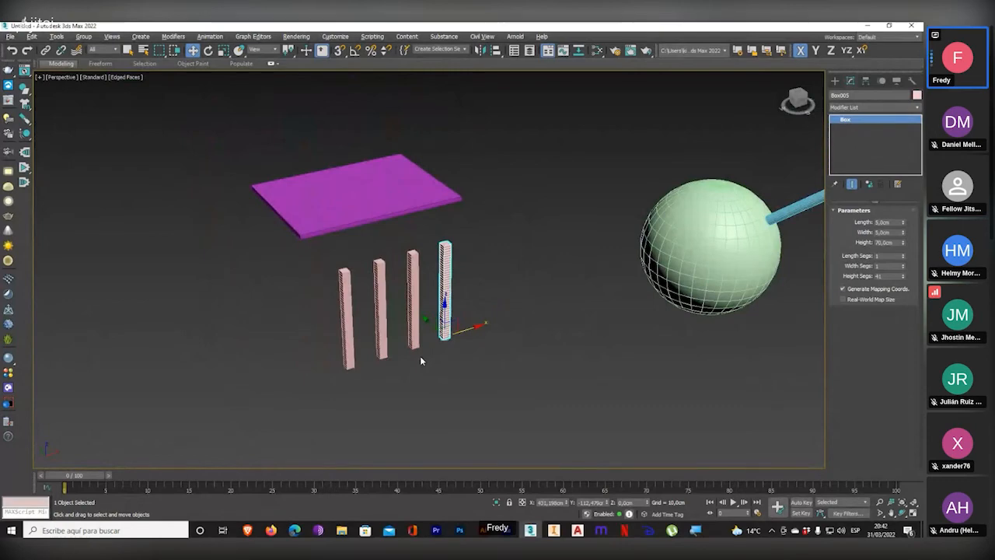
{"action": "middle_click_drag", "start_coordinate": [627, 180], "coordinate": [502, 170]}
{"action": "left_click", "coordinate": [557, 223]}
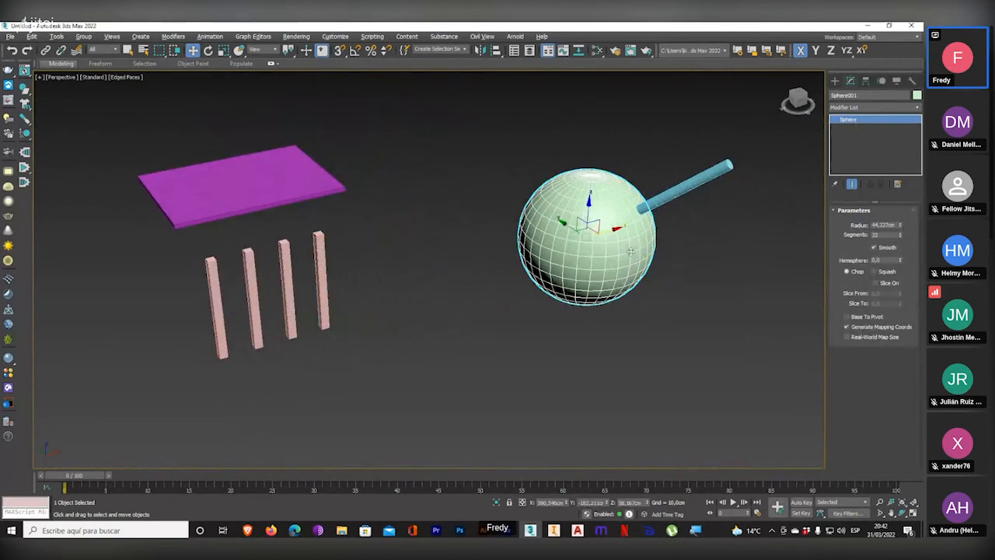
{"action": "scroll", "coordinate": [669, 278], "scroll_direction": "up", "scroll_amount": 3}
{"action": "middle_click_drag", "start_coordinate": [670, 277], "coordinate": [609, 301]}
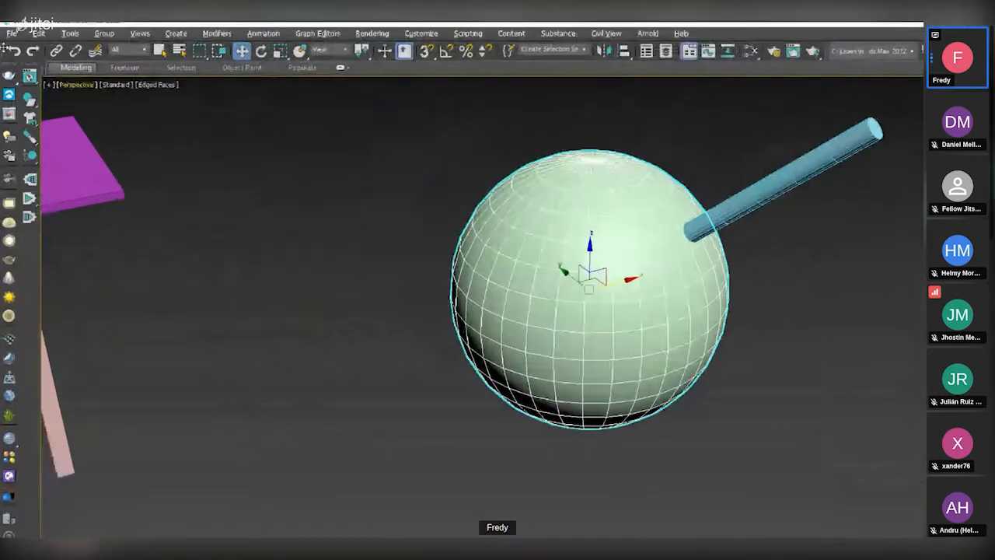
{"action": "key", "text": "c"}
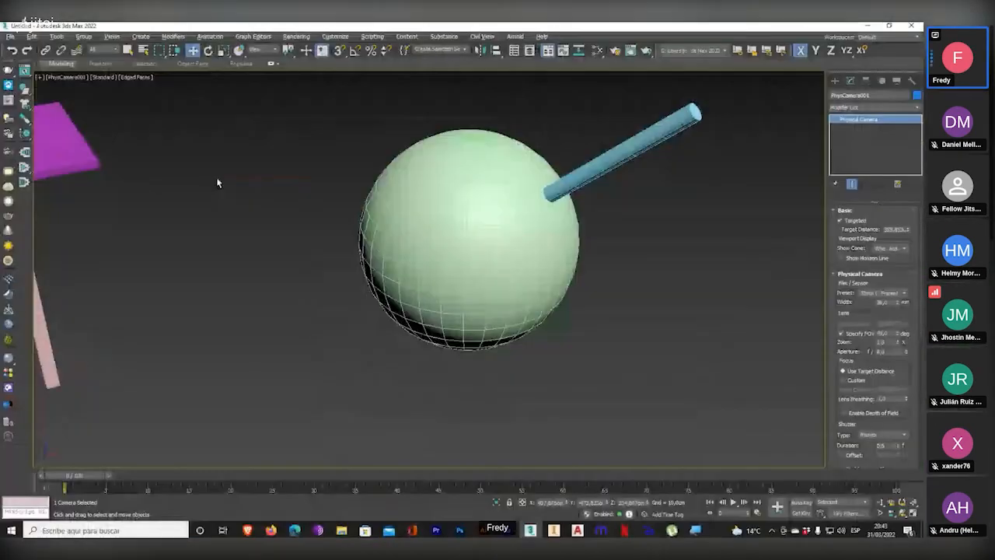
- Remove the physical camera using the four-viewport layout and return to the maximized perspective view
{"action": "left_click", "coordinate": [915, 513]}
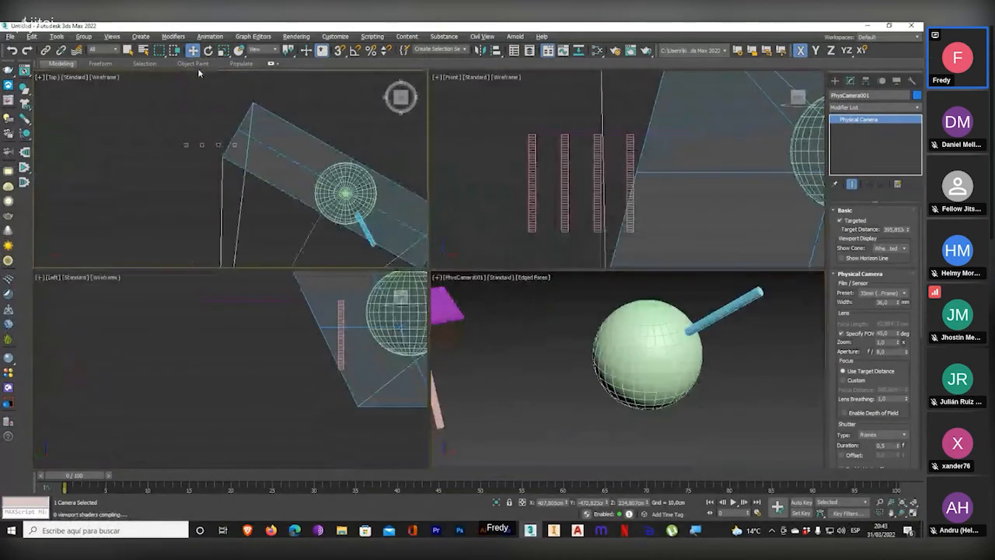
{"action": "scroll", "coordinate": [271, 186], "scroll_direction": "down", "scroll_amount": 4}
{"action": "middle_click_drag", "start_coordinate": [190, 154], "coordinate": [177, 172]}
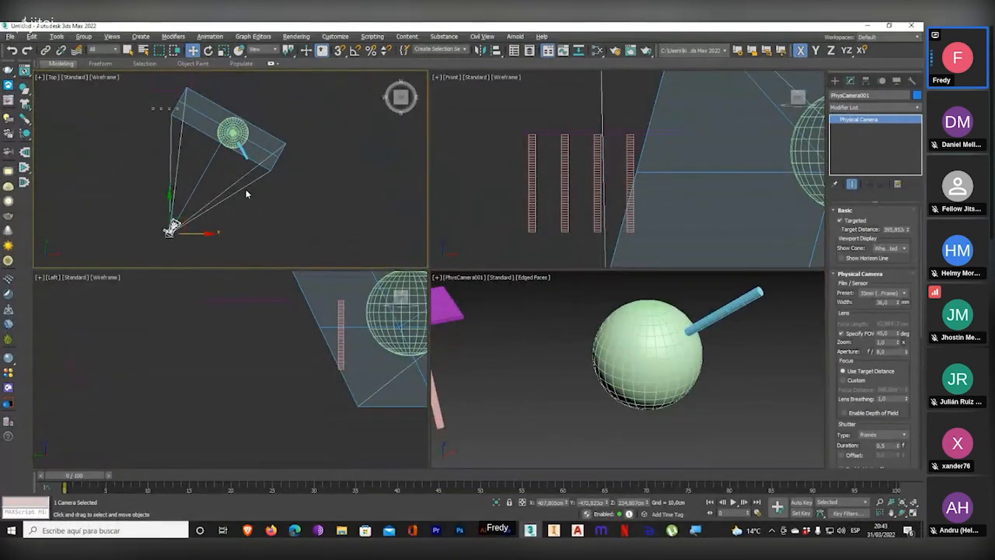
{"action": "left_click", "coordinate": [296, 200]}
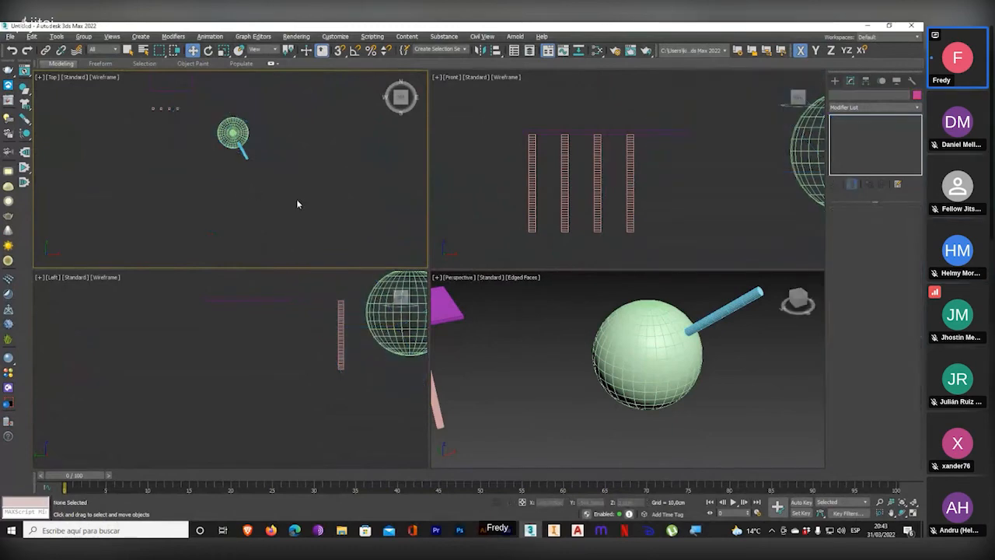
{"action": "middle_click_drag", "start_coordinate": [698, 398], "coordinate": [710, 407]}
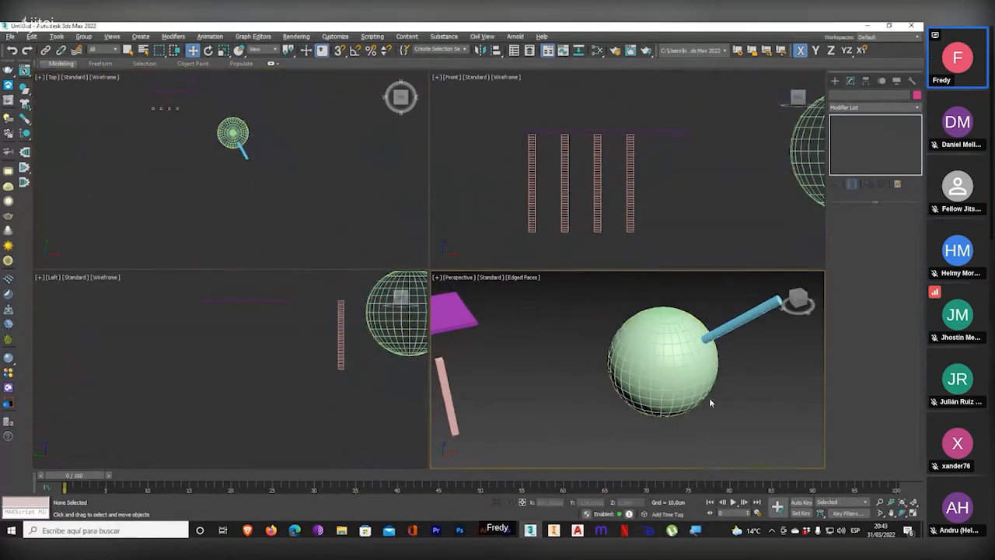
{"action": "left_click", "coordinate": [914, 514]}
{"action": "middle_click_drag", "start_coordinate": [551, 356], "coordinate": [462, 358]}
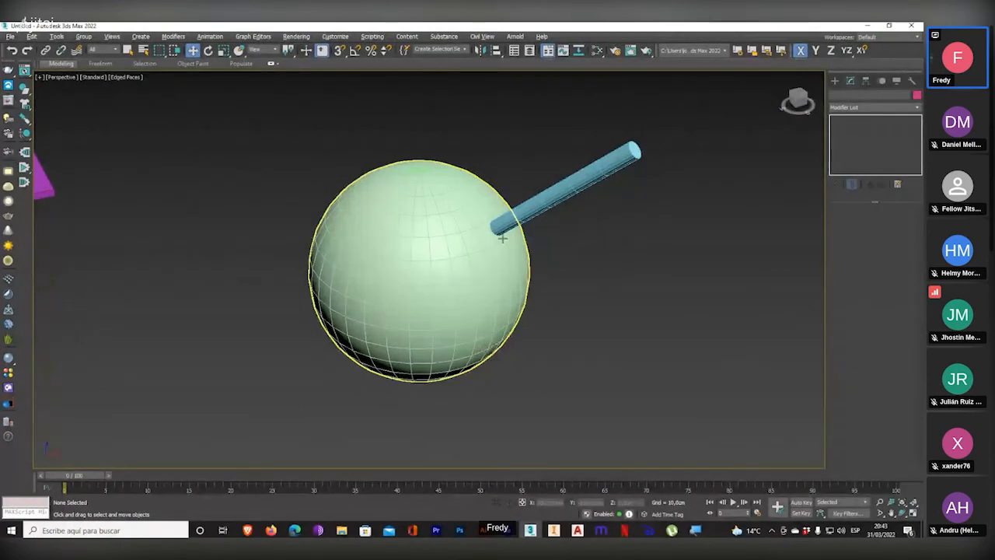
- Clone the green sphere in place as an Instance named Sphere002 and move it along the negative X axis beside the original
{"action": "left_click", "coordinate": [415, 341]}
{"action": "middle_click_drag", "start_coordinate": [264, 366], "coordinate": [325, 354]}
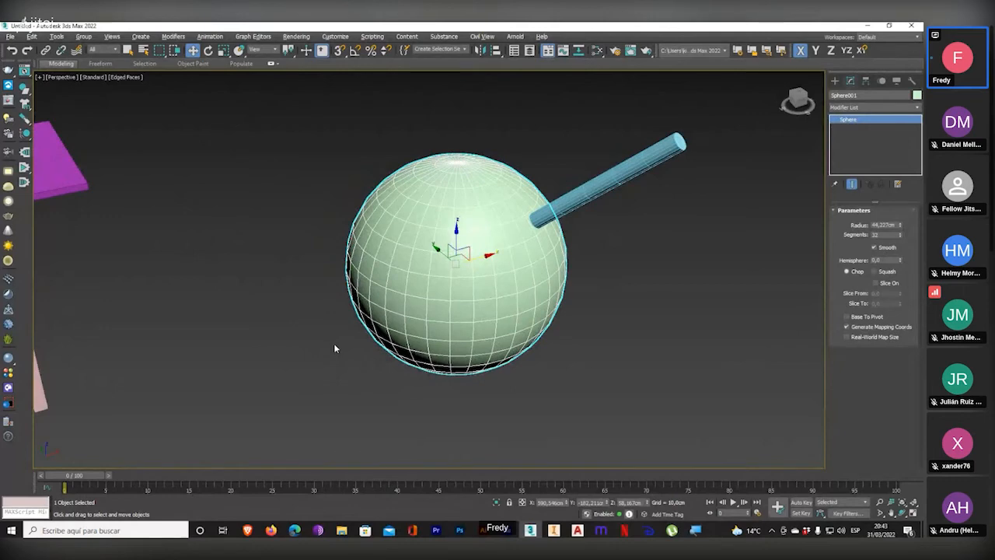
{"action": "key", "text": "ctrl+v"}
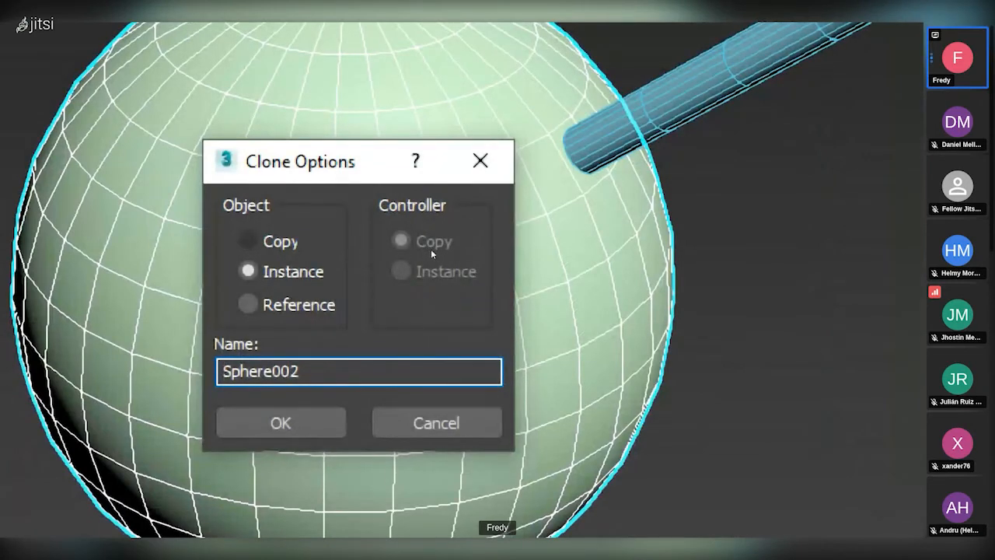
{"action": "left_click", "coordinate": [248, 240]}
{"action": "left_click", "coordinate": [248, 270]}
{"action": "left_click", "coordinate": [248, 304]}
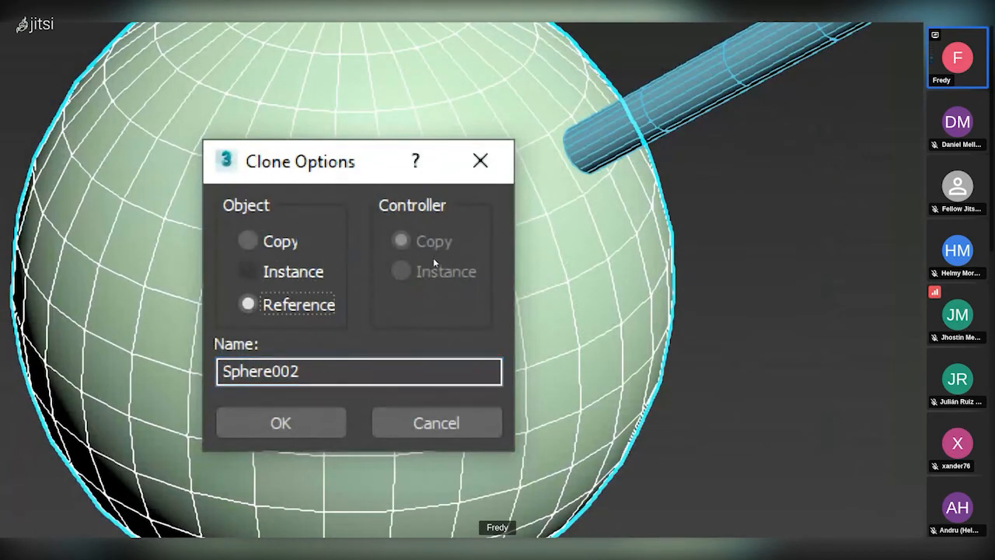
{"action": "left_click", "coordinate": [248, 270]}
{"action": "mouse_move", "coordinate": [319, 368]}
{"action": "left_mouse_down"}
{"action": "mouse_move", "coordinate": [222, 371]}
{"action": "mouse_move", "coordinate": [336, 371]}
{"action": "mouse_move", "coordinate": [222, 371]}
{"action": "left_mouse_up"}
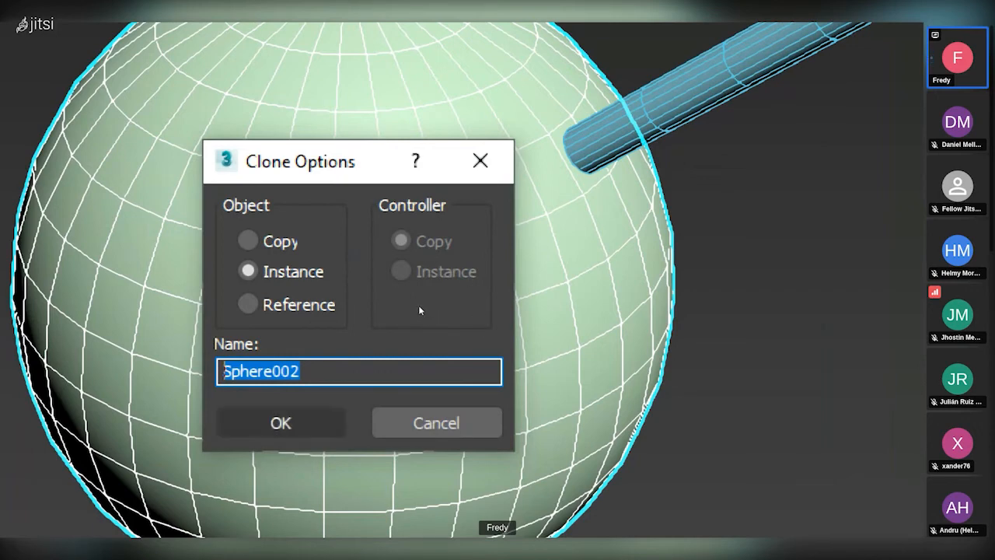
{"action": "left_click", "coordinate": [290, 422]}
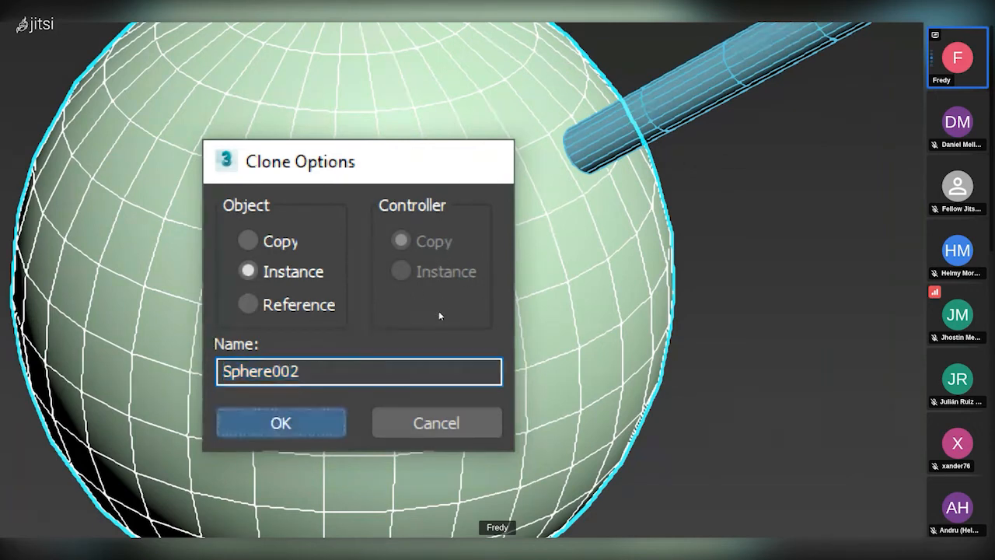
{"action": "key", "text": "super+Escape"}
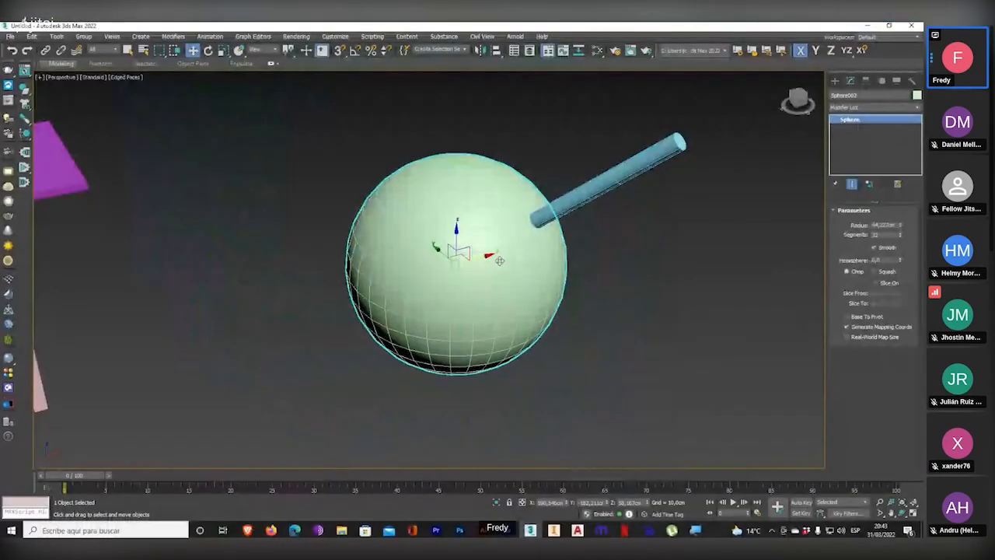
{"action": "mouse_move", "coordinate": [478, 257]}
{"action": "left_mouse_down"}
{"action": "mouse_move", "coordinate": [426, 280]}
{"action": "mouse_move", "coordinate": [424, 293]}
{"action": "mouse_move", "coordinate": [295, 307]}
{"action": "mouse_move", "coordinate": [235, 333]}
{"action": "left_mouse_up"}
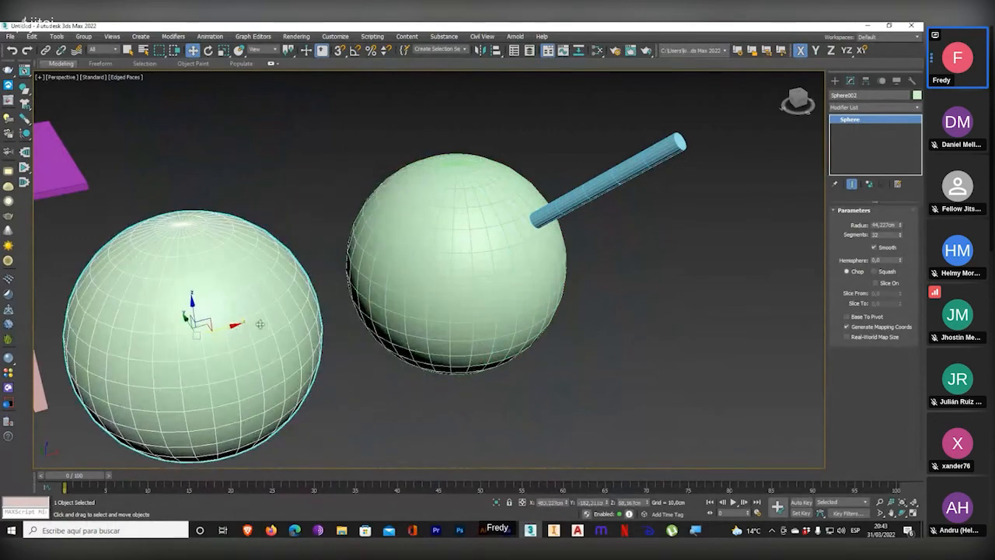
- Undo the cloned sphere's last move and offset it 90 cm along the world X axis using exact transform values
{"action": "scroll", "coordinate": [262, 325], "scroll_direction": "down", "scroll_amount": 6}
{"action": "middle_click_drag", "start_coordinate": [312, 326], "coordinate": [434, 355]}
{"action": "key", "text": "ctrl+z"}
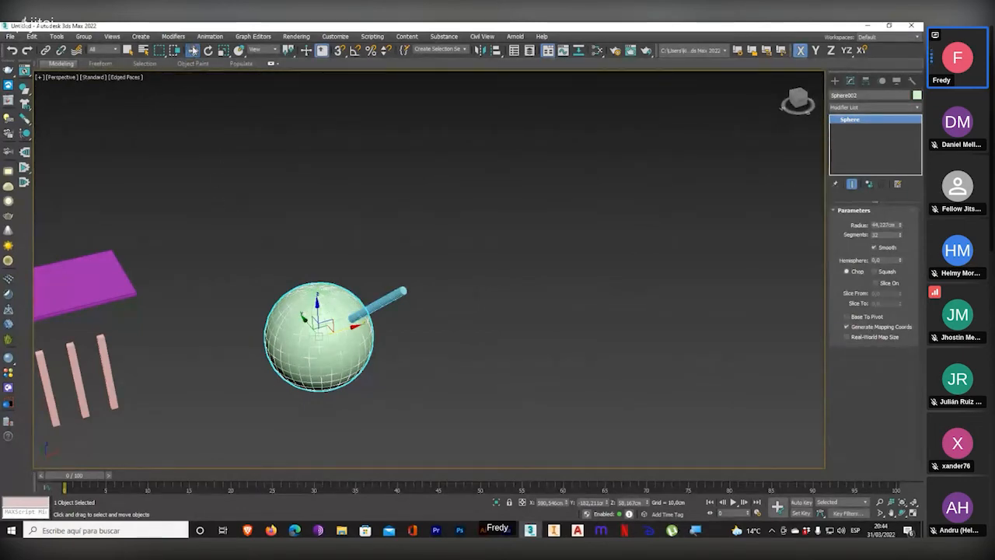
{"action": "right_click", "coordinate": [193, 51]}
{"action": "left_click", "coordinate": [315, 188]}
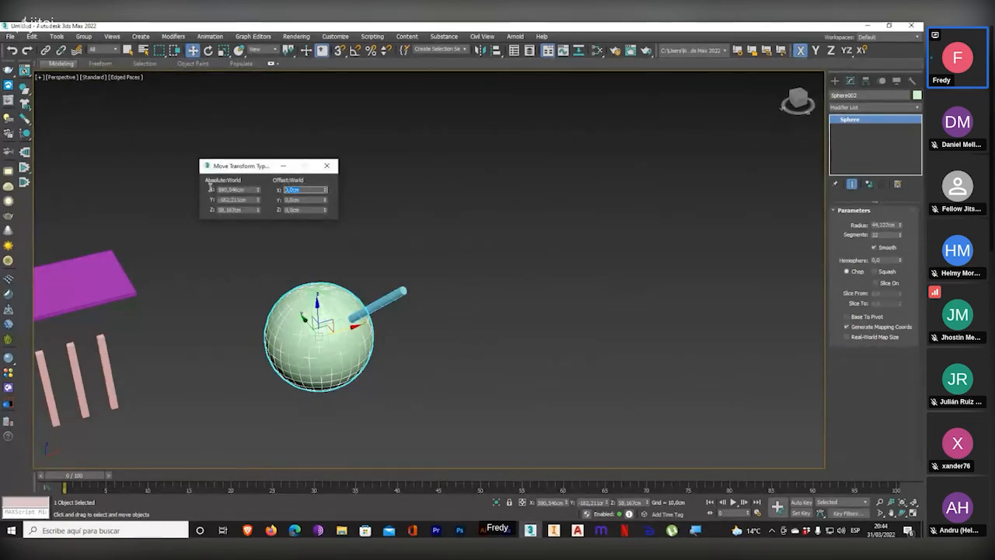
{"action": "type", "text": "90"}
{"action": "key", "text": "Return"}
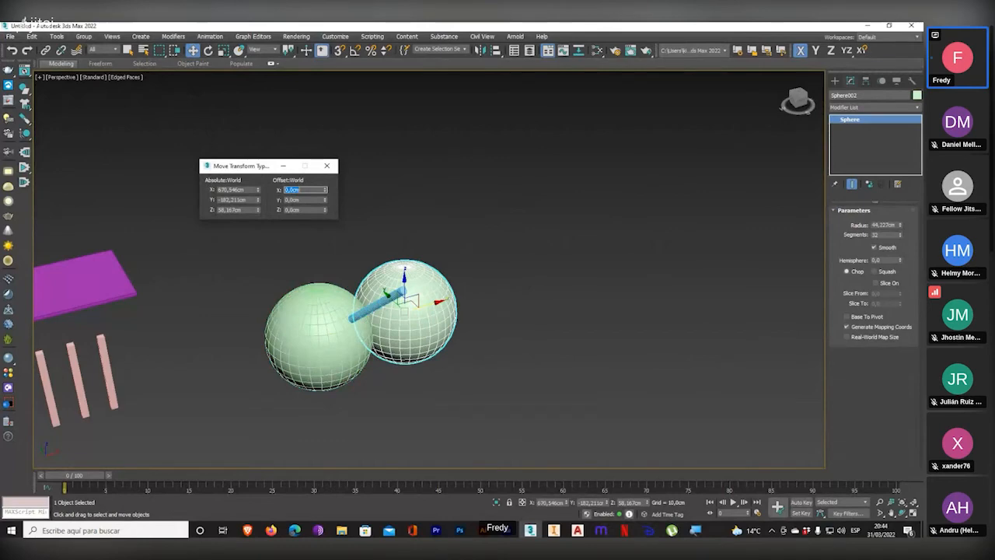
{"action": "left_click", "coordinate": [327, 166]}
- Delete the cloned green sphere, leaving only the original with its blue cylinder
{"action": "middle_click_drag", "start_coordinate": [387, 365], "coordinate": [314, 361], "text": "alt"}
{"action": "scroll", "coordinate": [313, 362], "scroll_direction": "up", "scroll_amount": 3}
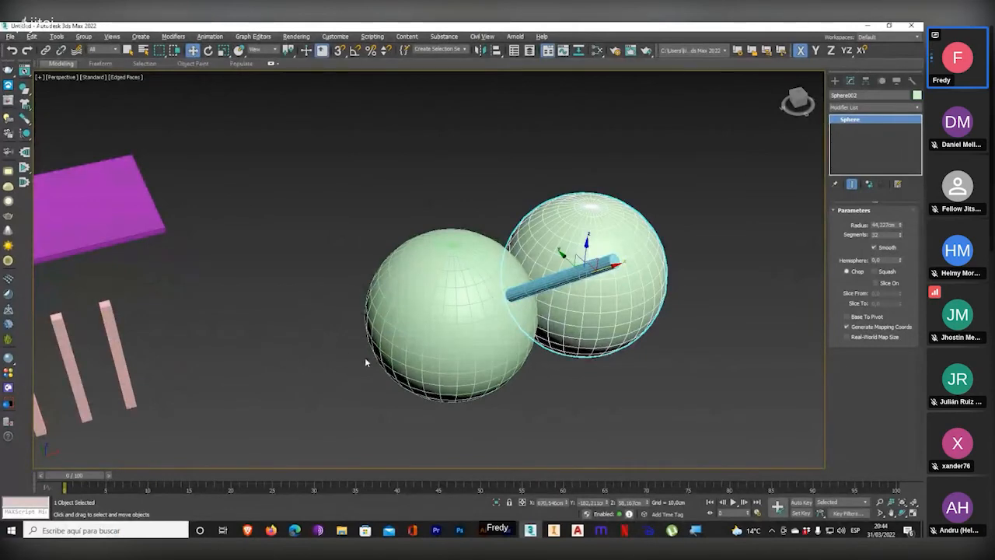
{"action": "key", "text": "Delete"}
{"action": "middle_click_drag", "start_coordinate": [532, 372], "coordinate": [544, 342], "text": "alt"}
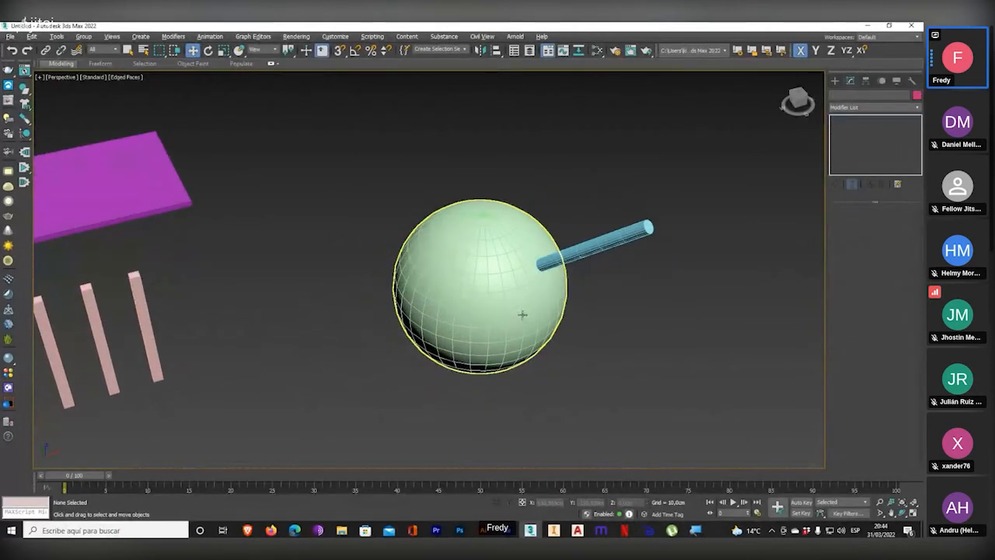
- Try cloning the first pink box by rotating it about 24 degrees around its Y axis as 5 instances, and undo the copies
{"action": "middle_click_drag", "start_coordinate": [256, 303], "coordinate": [439, 283]}
{"action": "scroll", "coordinate": [271, 356], "scroll_direction": "up", "scroll_amount": 4}
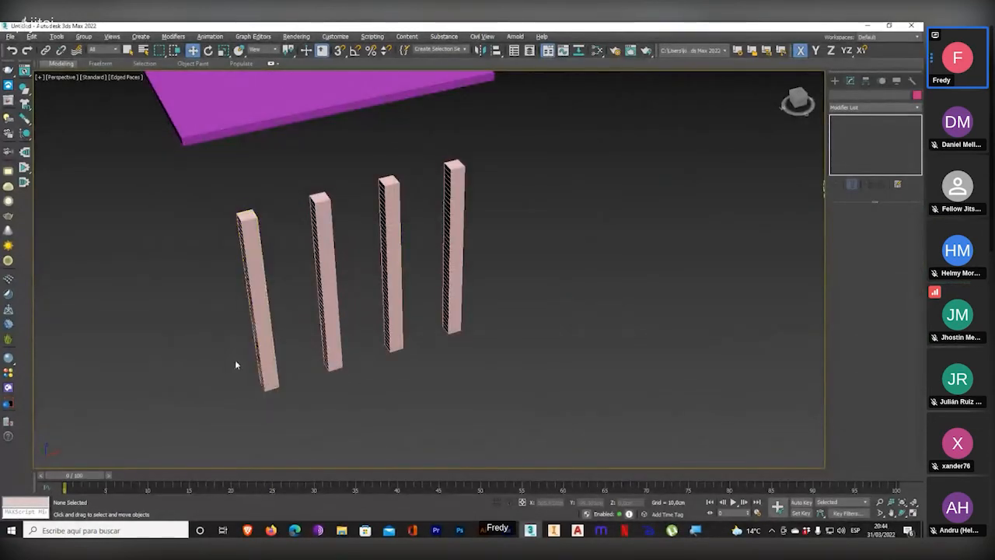
{"action": "left_click", "coordinate": [262, 349]}
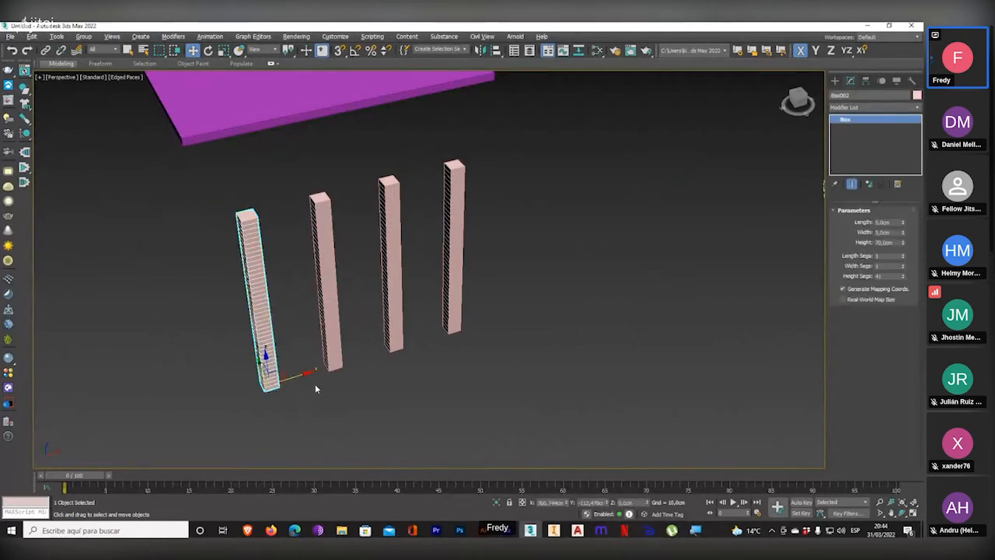
{"action": "middle_click_drag", "start_coordinate": [311, 384], "coordinate": [327, 287]}
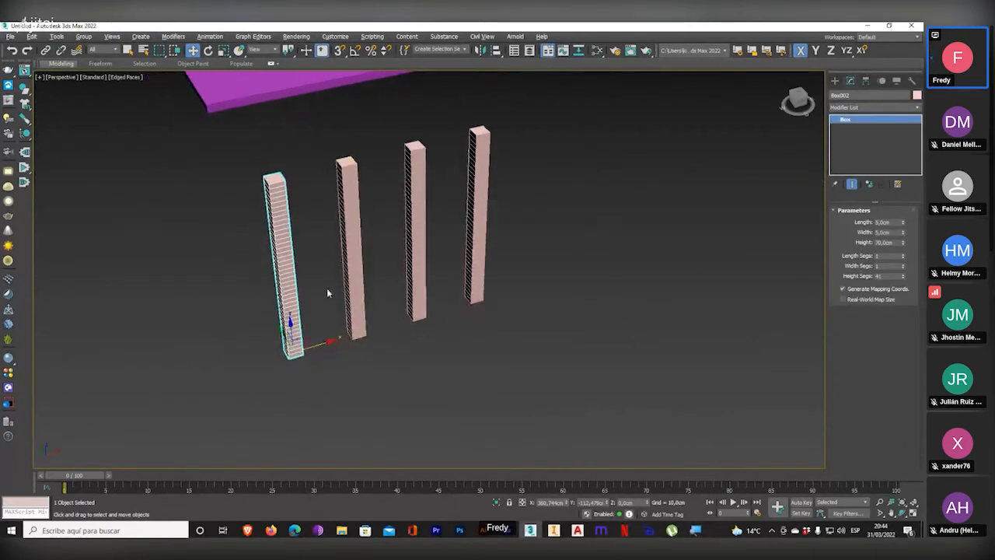
{"action": "left_click", "coordinate": [208, 51]}
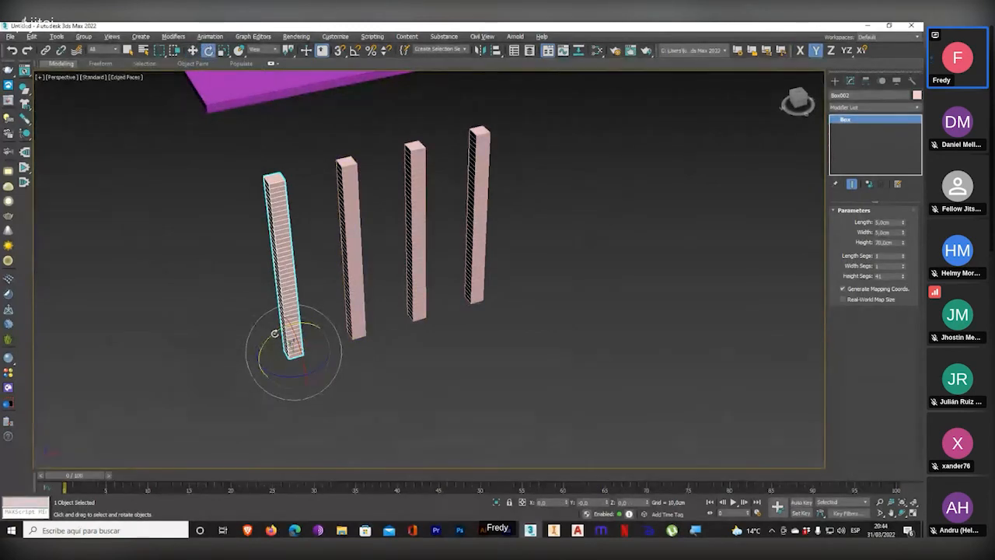
{"action": "left_click_drag", "start_coordinate": [275, 337], "coordinate": [262, 346], "text": "shift"}
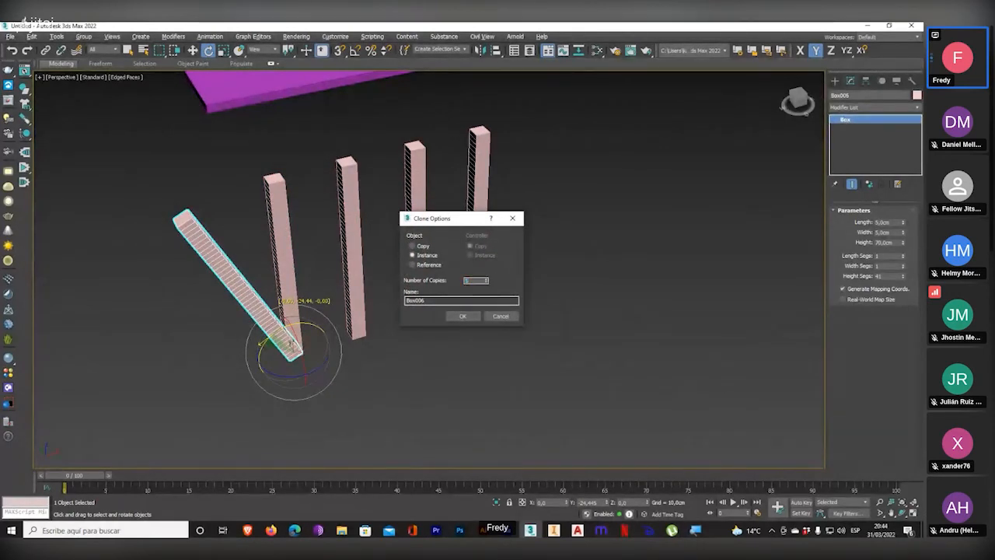
{"action": "double_click", "coordinate": [475, 280]}
{"action": "type", "text": "5"}
{"action": "left_click", "coordinate": [463, 317]}
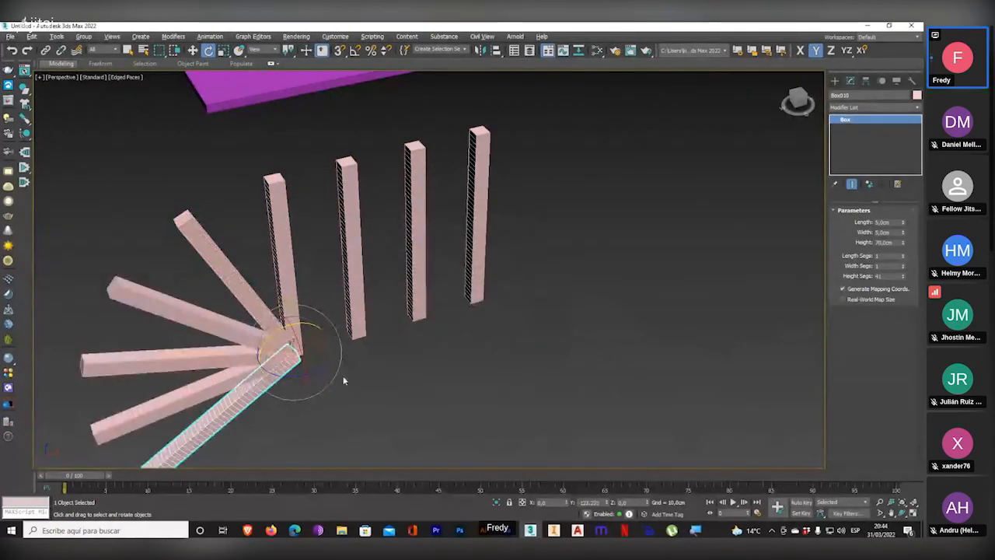
{"action": "mouse_move", "coordinate": [344, 378]}
{"action": "middle_mouse_down", "text": "alt"}
{"action": "mouse_move", "coordinate": [294, 331]}
{"action": "mouse_move", "coordinate": [362, 352]}
{"action": "mouse_move", "coordinate": [357, 363]}
{"action": "middle_mouse_up", "text": "alt"}
{"action": "key", "text": "ctrl+z"}
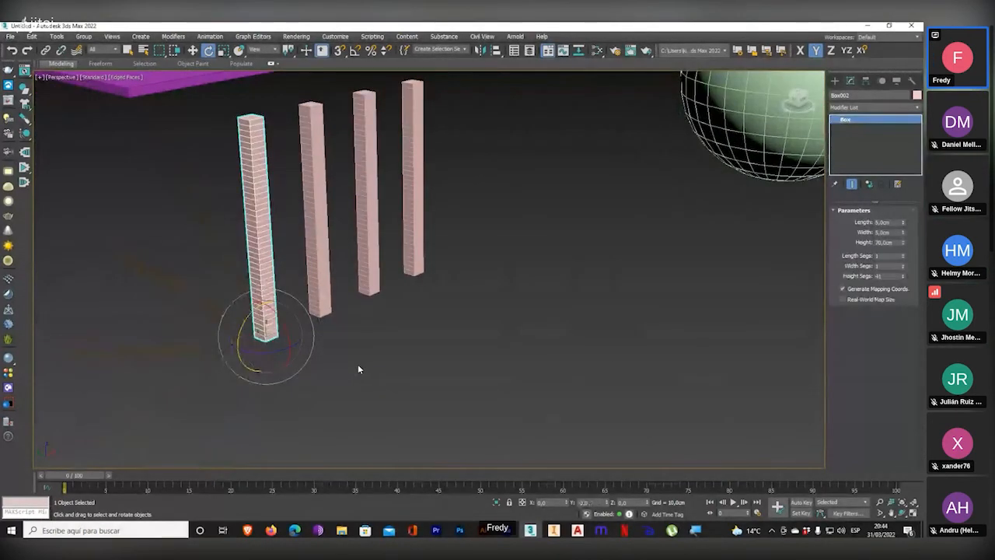
- Clone the blue cylinder as an Instance onto the opposite side of the green sphere's surface with Select and Place
{"action": "middle_click_drag", "start_coordinate": [601, 225], "coordinate": [272, 265], "text": "alt"}
{"action": "key", "text": "y"}
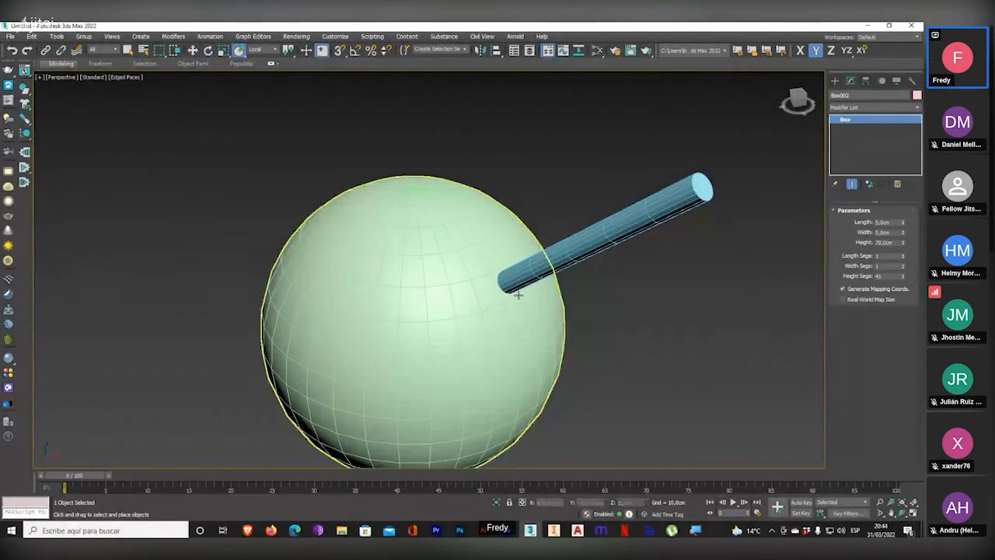
{"action": "mouse_move", "coordinate": [506, 284]}
{"action": "left_mouse_down", "text": "shift"}
{"action": "mouse_move", "coordinate": [378, 311]}
{"action": "mouse_move", "coordinate": [373, 348]}
{"action": "mouse_move", "coordinate": [357, 328]}
{"action": "mouse_move", "coordinate": [354, 336]}
{"action": "left_mouse_up", "text": "shift"}
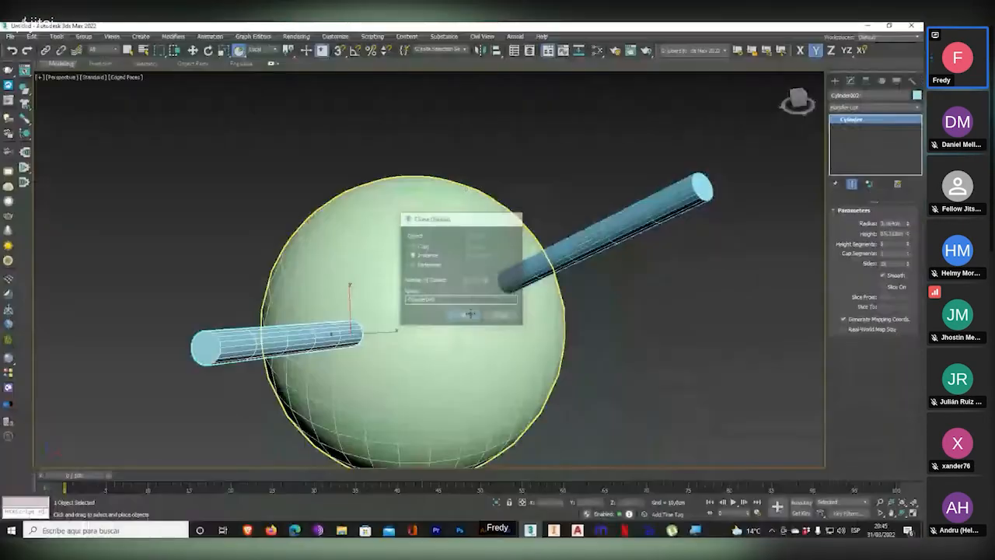
{"action": "left_click", "coordinate": [406, 365]}
{"action": "scroll", "coordinate": [436, 334], "scroll_direction": "down", "scroll_amount": 8}
{"action": "scroll", "coordinate": [399, 359], "scroll_direction": "up", "scroll_amount": 7}
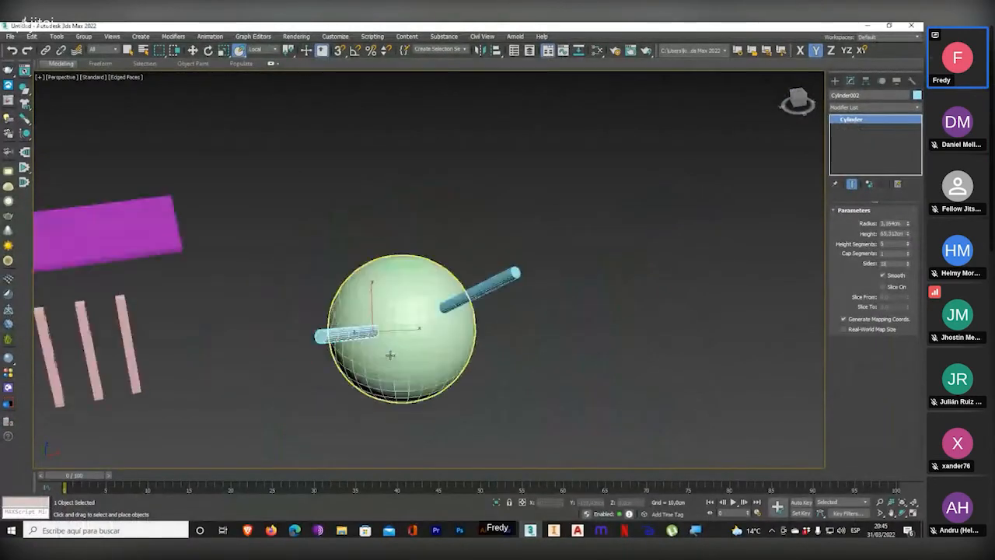
{"action": "middle_click_drag", "start_coordinate": [399, 359], "coordinate": [348, 329], "text": "alt"}
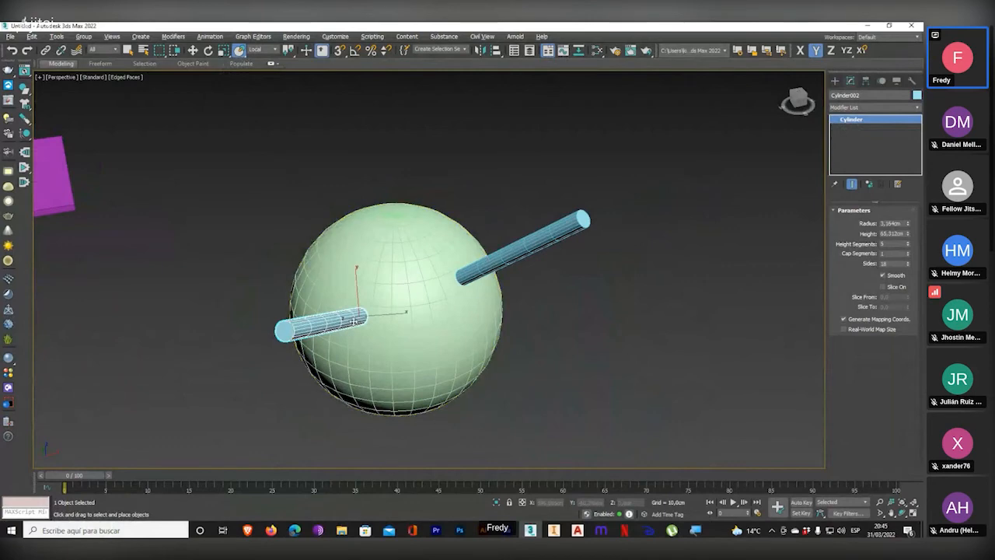
- Try sliding the cloned cylinder to other spots on the sphere's surface, and undo the repositioning
{"action": "key", "text": "ctrl+z"}
{"action": "key", "text": "ctrl+z"}
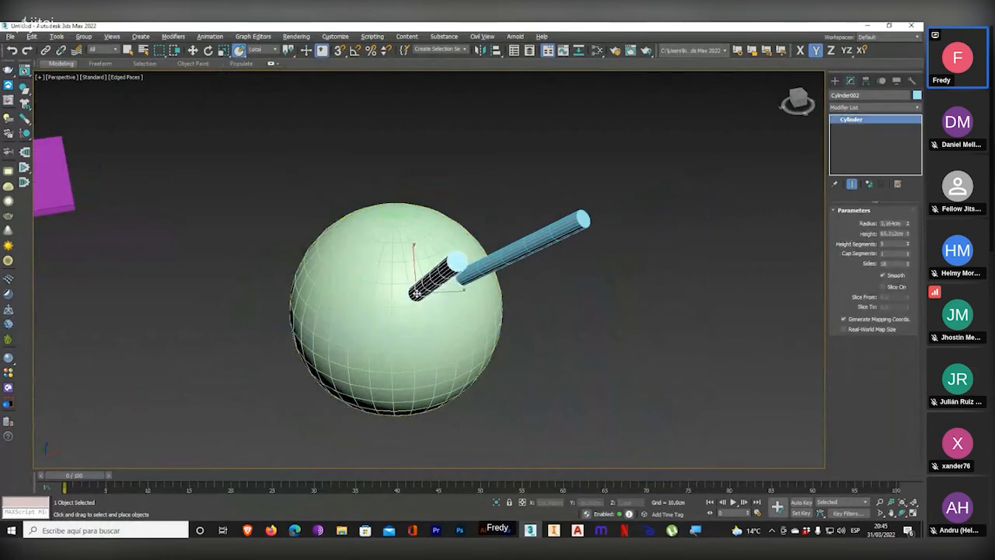
{"action": "left_click", "coordinate": [543, 332]}
{"action": "left_click_drag", "start_coordinate": [422, 290], "coordinate": [405, 320]}
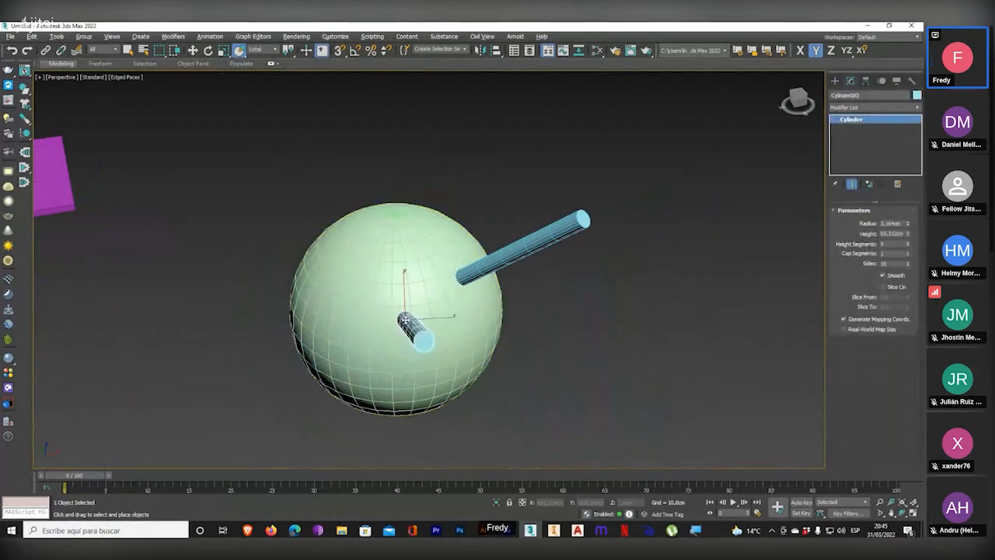
{"action": "key", "text": "ctrl+z"}
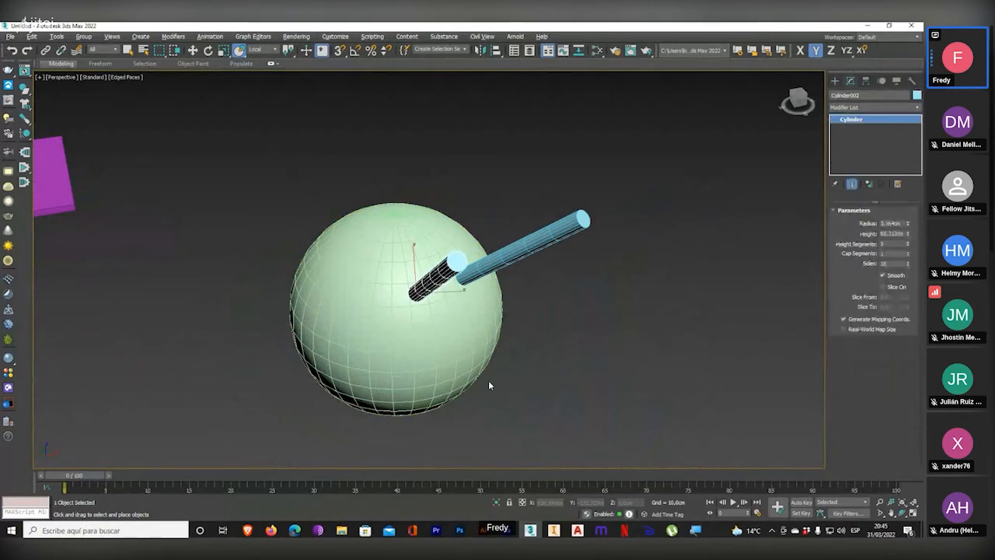
{"action": "key", "text": "ctrl+z"}
{"action": "middle_click_drag", "start_coordinate": [488, 384], "coordinate": [322, 126], "text": "alt"}
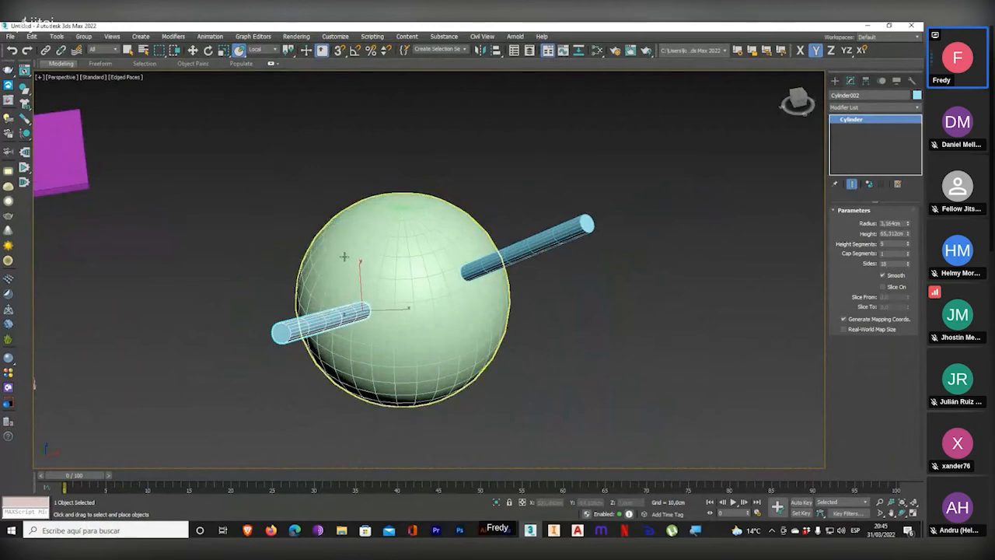
- Delete the cloned cylinder from the sphere and switch back to the Move tool
{"action": "middle_click_drag", "start_coordinate": [343, 256], "coordinate": [493, 227], "text": "alt"}
{"action": "key", "text": "Delete"}
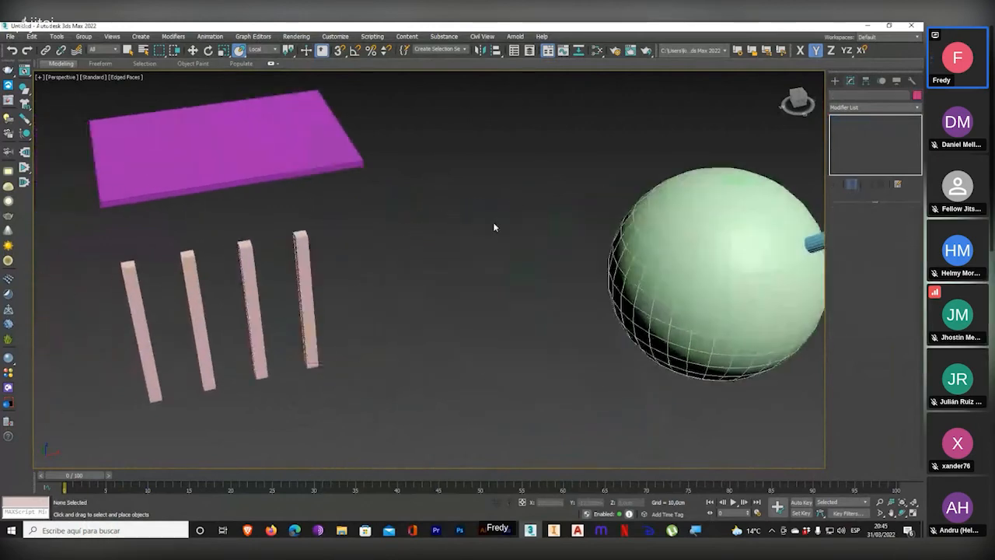
{"action": "left_click", "coordinate": [193, 50]}
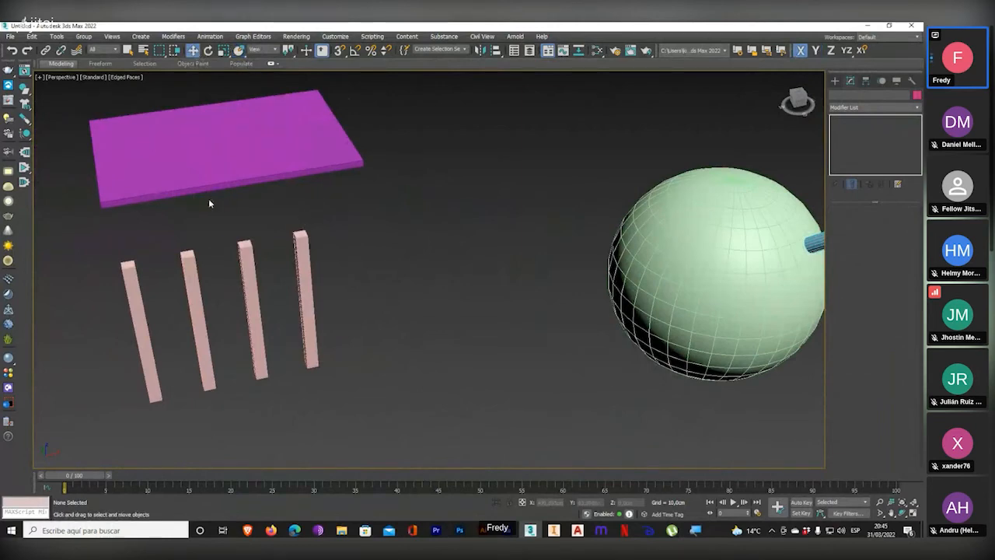
- Create a box on the empty ground in front of the pink boxes, about 15 x 14.5 x 12 cm
{"action": "middle_click_drag", "start_coordinate": [211, 202], "coordinate": [309, 196]}
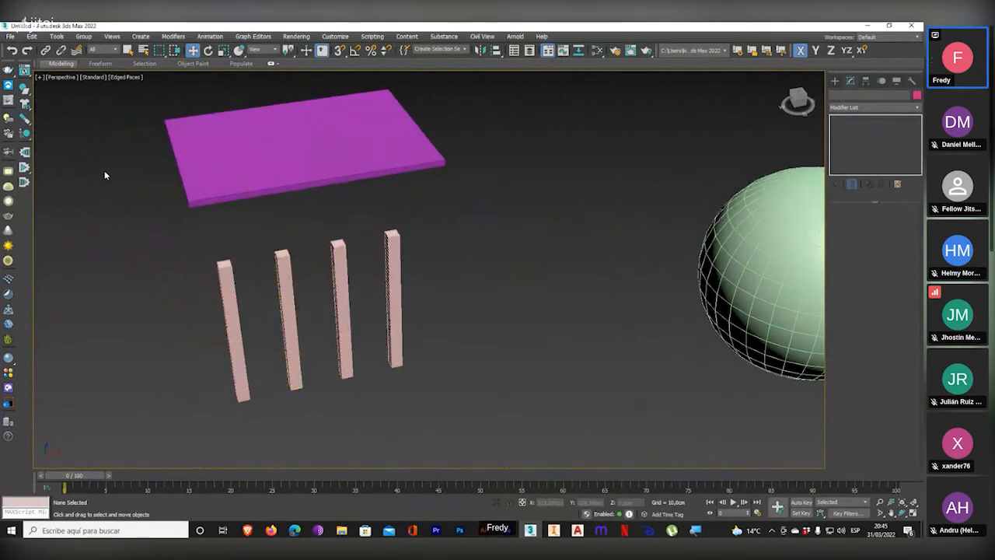
{"action": "scroll", "coordinate": [164, 245], "scroll_direction": "down", "scroll_amount": 5}
{"action": "middle_click_drag", "start_coordinate": [610, 288], "coordinate": [636, 237]}
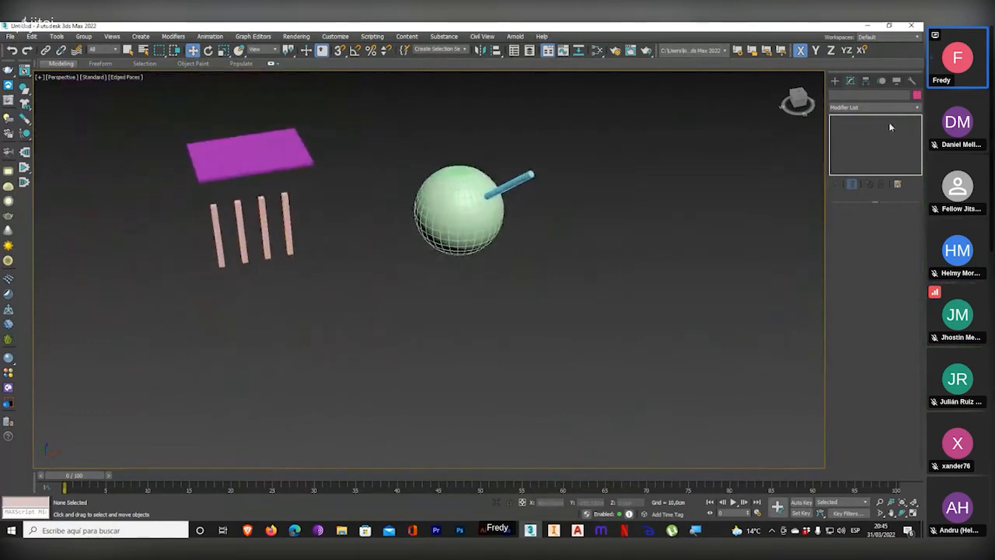
{"action": "left_click", "coordinate": [835, 80]}
{"action": "left_click", "coordinate": [851, 146]}
{"action": "middle_click_drag", "start_coordinate": [362, 333], "coordinate": [394, 290]}
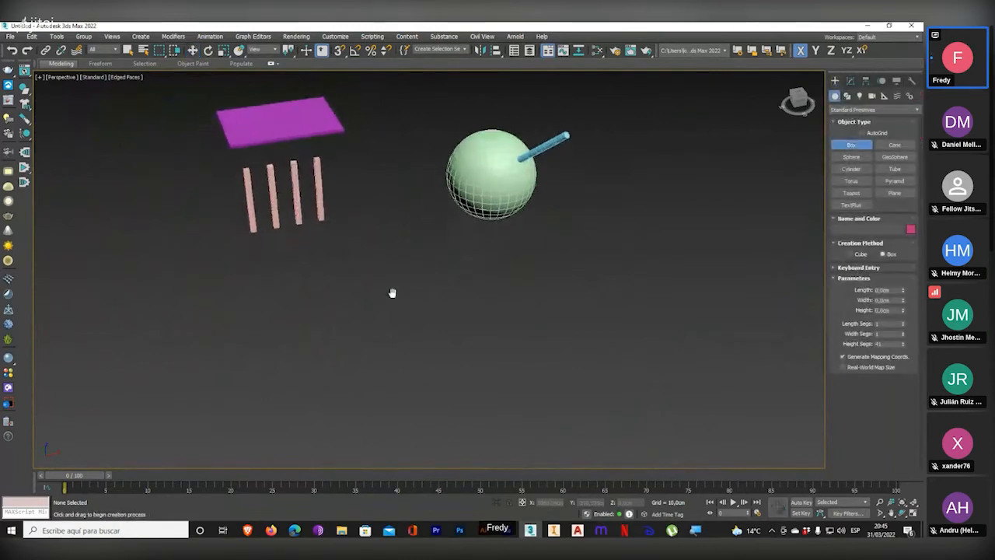
{"action": "left_click_drag", "start_coordinate": [286, 403], "coordinate": [331, 380]}
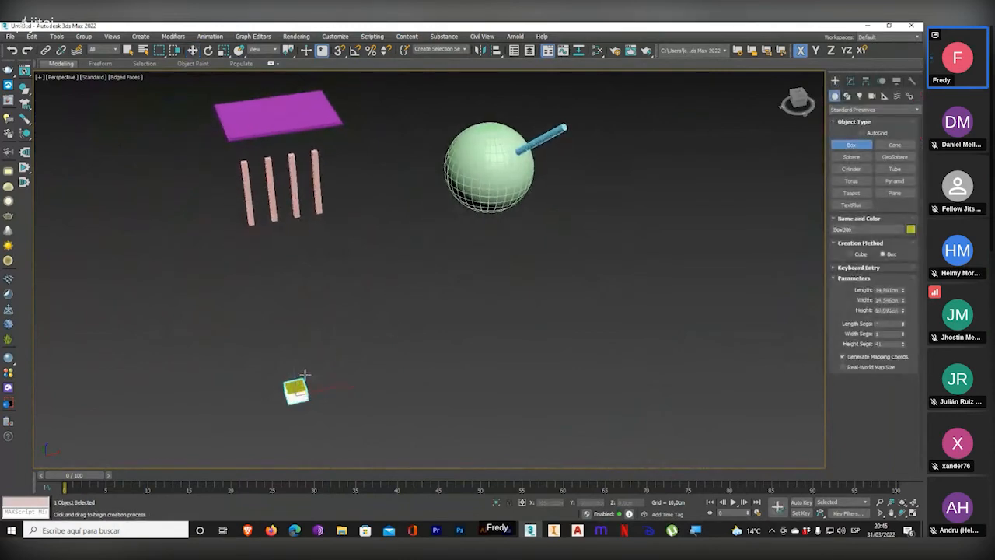
- Set the new box's length, width and height to 5 cm each, with 1 height segment
{"action": "left_click", "coordinate": [888, 289]}
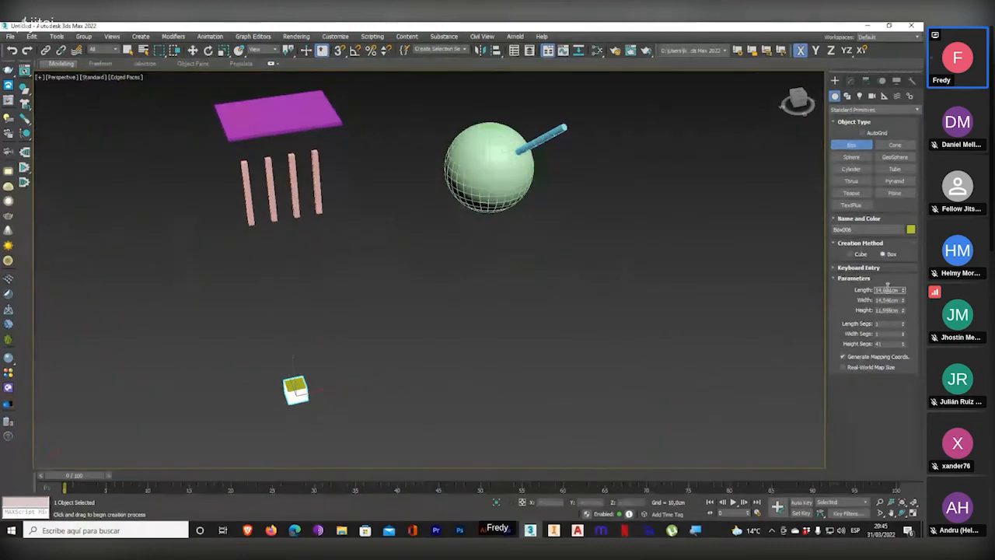
{"action": "key", "text": "Tab"}
{"action": "type", "text": "5"}
{"action": "key", "text": "Tab"}
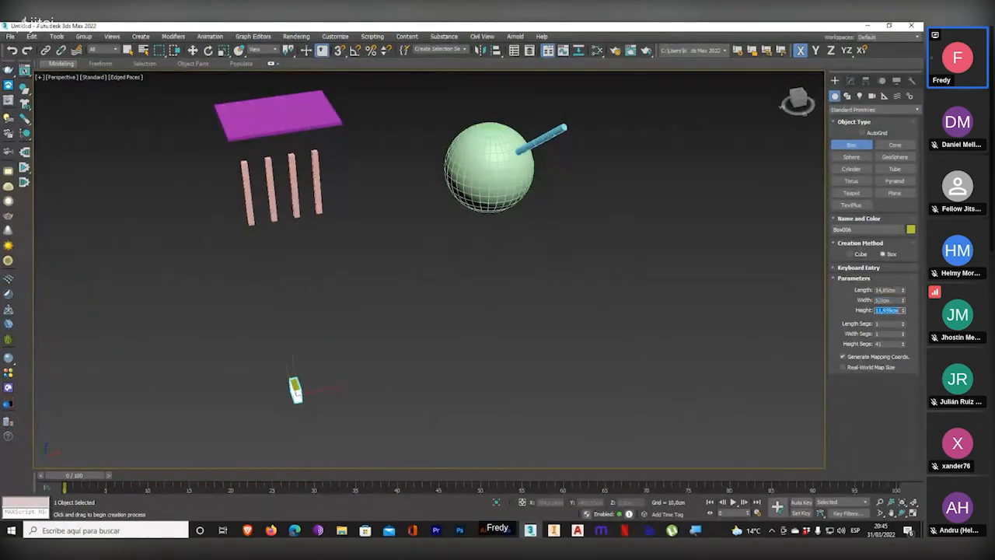
{"action": "key", "text": "Tab"}
{"action": "left_click", "coordinate": [880, 289]}
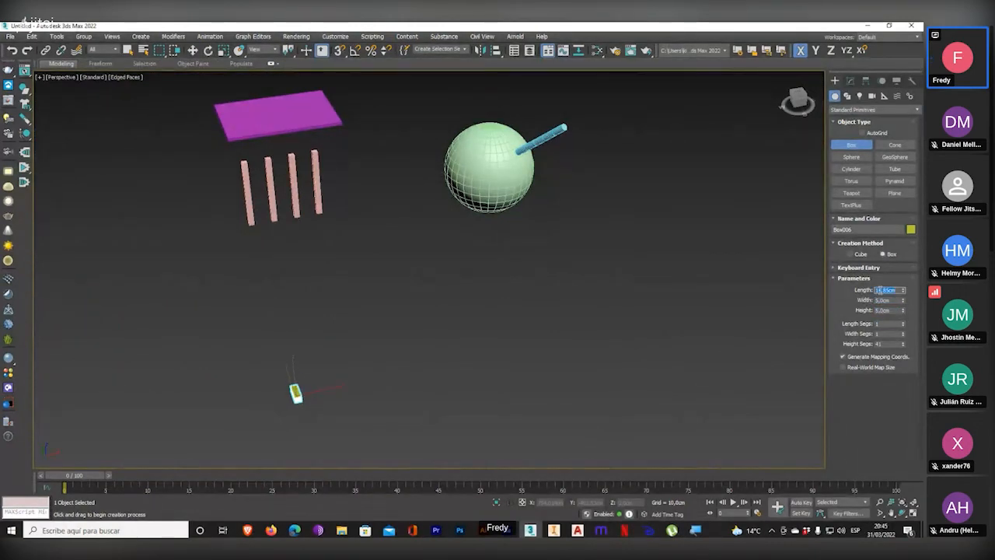
{"action": "type", "text": "5"}
{"action": "key", "text": "Tab"}
{"action": "key", "text": "Tab"}
{"action": "key", "text": "Tab"}
{"action": "key", "text": "Tab"}
{"action": "key", "text": "Tab"}
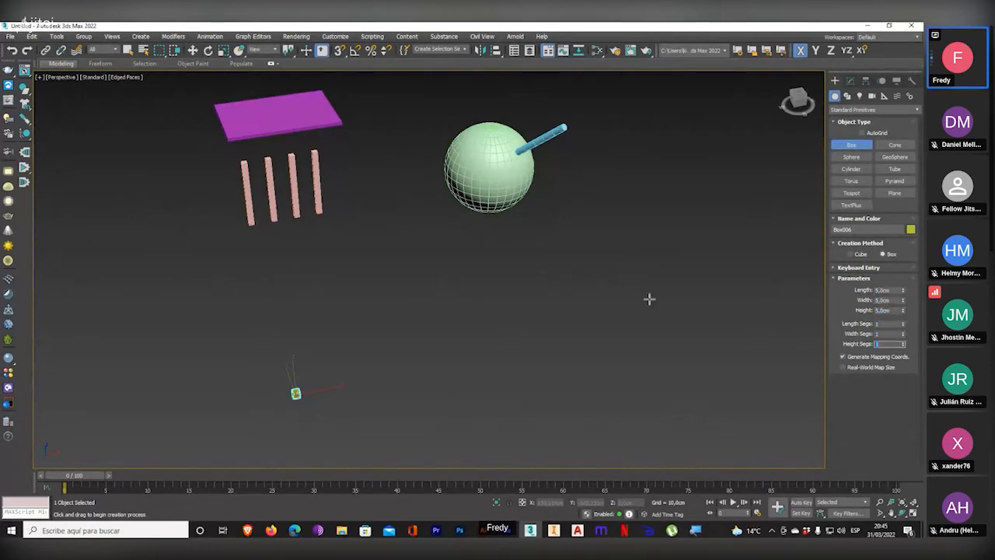
{"action": "scroll", "coordinate": [518, 306], "scroll_direction": "down", "scroll_amount": 1}
{"action": "scroll", "coordinate": [346, 354], "scroll_direction": "up", "scroll_amount": 6}
{"action": "middle_click_drag", "start_coordinate": [349, 349], "coordinate": [405, 321]}
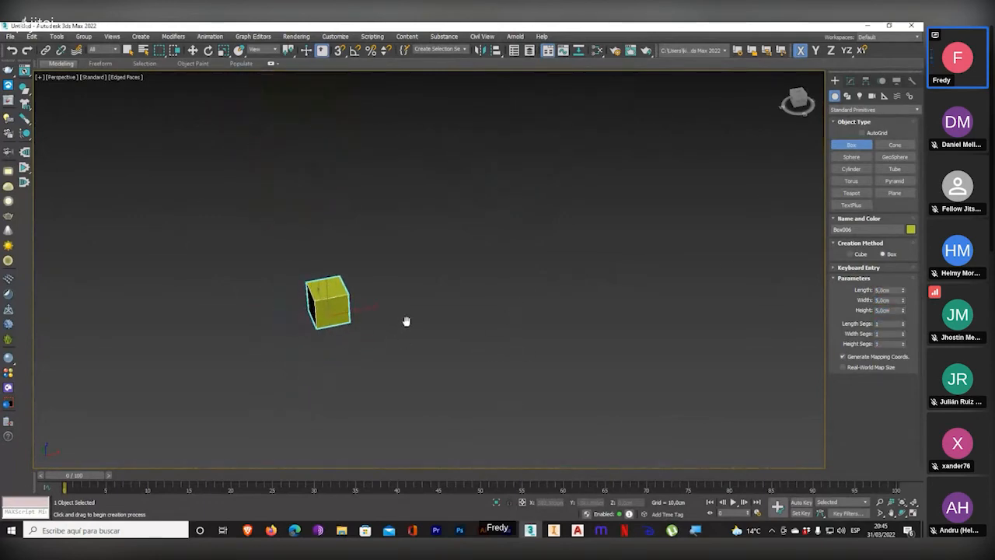
{"action": "scroll", "coordinate": [328, 339], "scroll_direction": "up", "scroll_amount": 4}
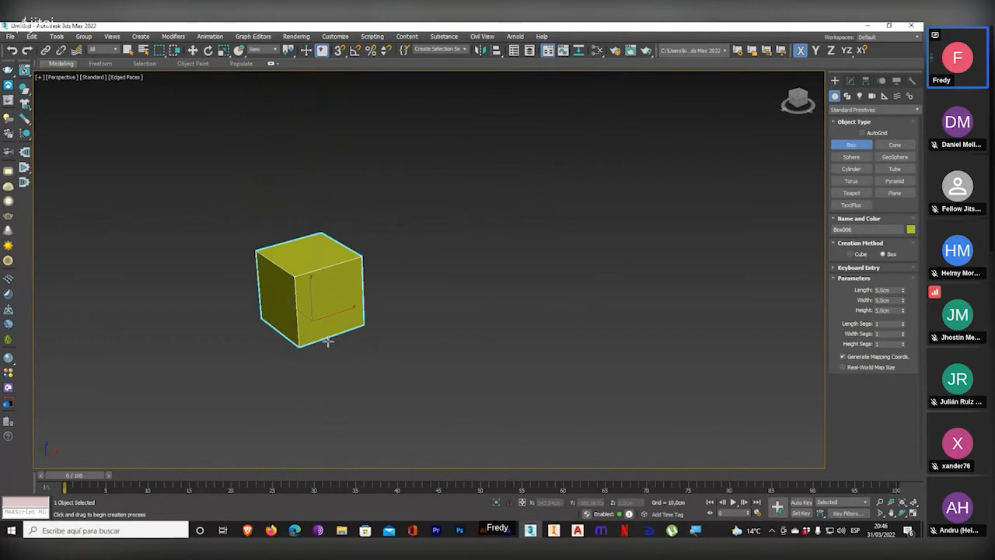
{"action": "scroll", "coordinate": [327, 341], "scroll_direction": "down", "scroll_amount": 3}
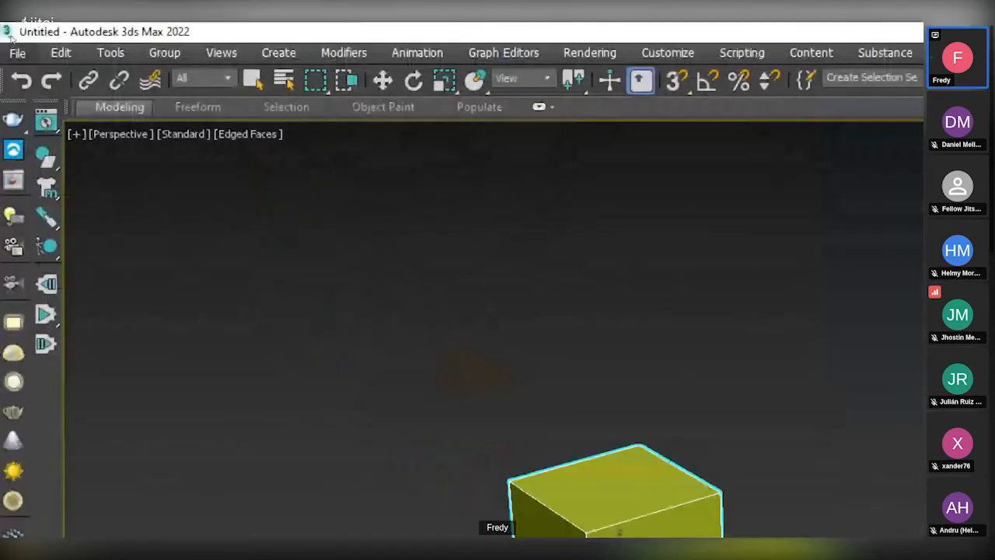
{"action": "left_click", "coordinate": [110, 52]}
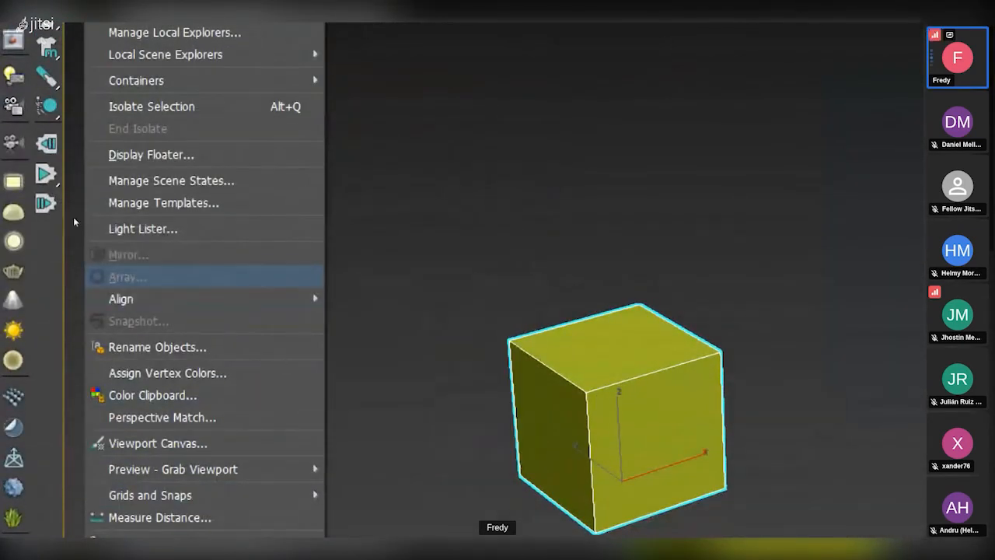
{"action": "left_click", "coordinate": [74, 222]}
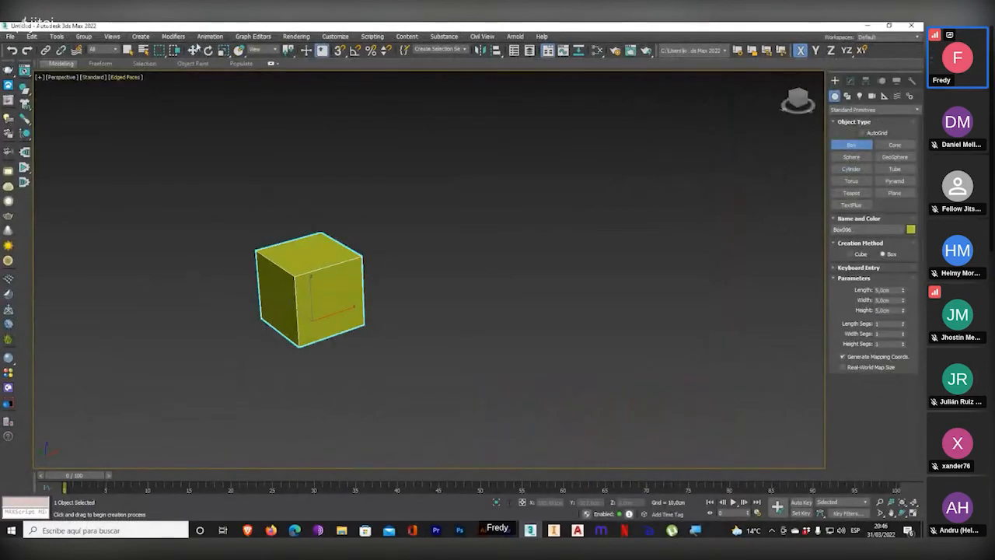
- Switch to the Move tool, open the Array tool for the cube and compare the 1D, 2D and 3D dimensions, ending on 1D
{"action": "key", "text": "w"}
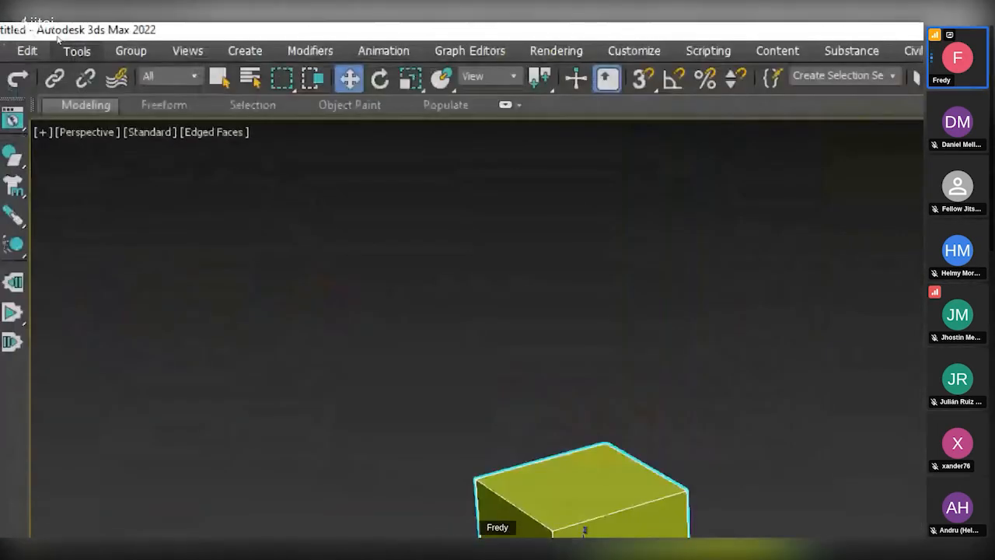
{"action": "left_click", "coordinate": [64, 41]}
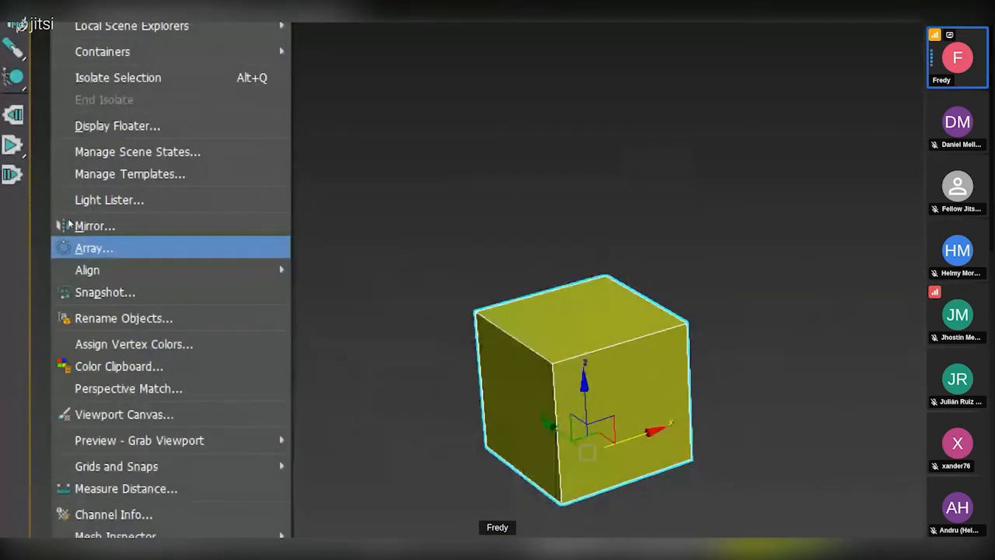
{"action": "left_click", "coordinate": [70, 244]}
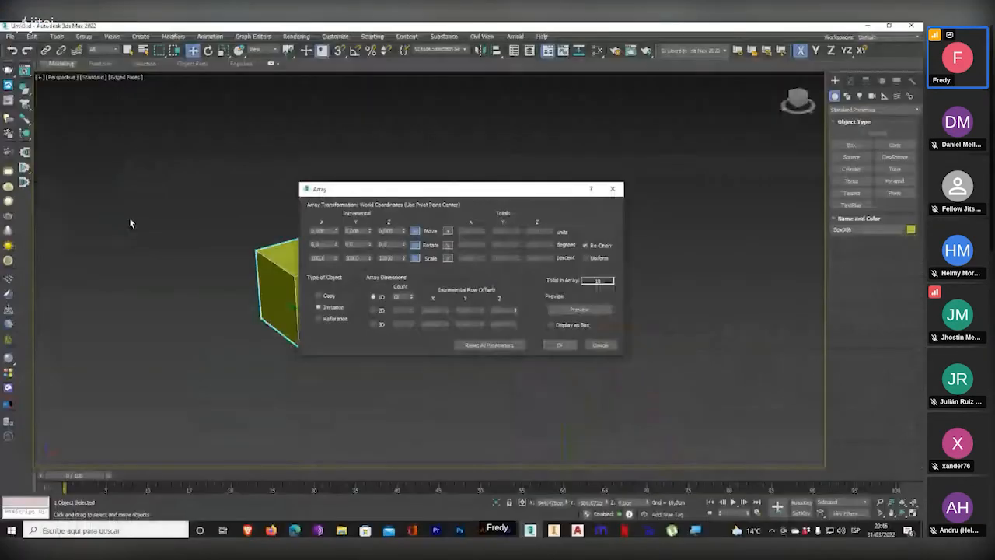
{"action": "left_click_drag", "start_coordinate": [383, 194], "coordinate": [473, 205]}
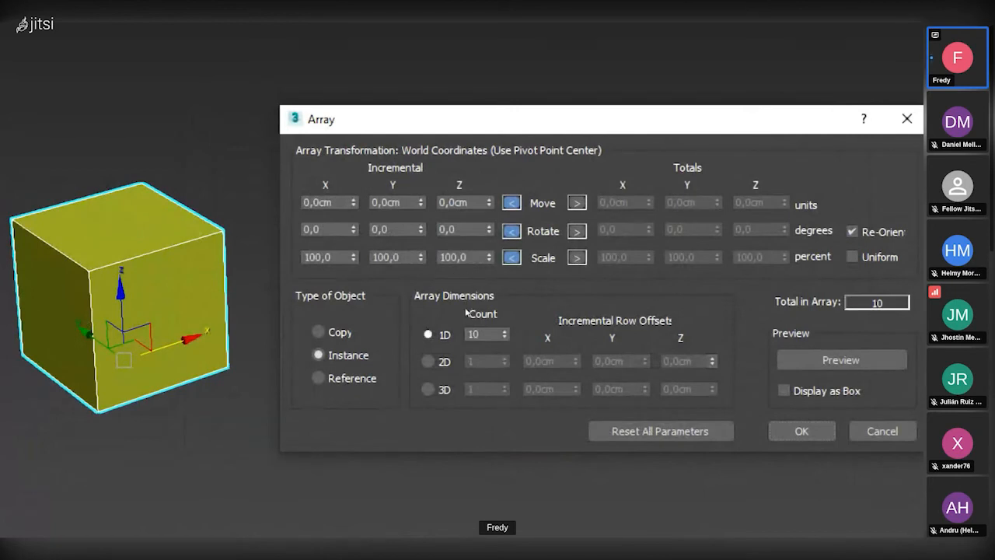
{"action": "left_click", "coordinate": [429, 361]}
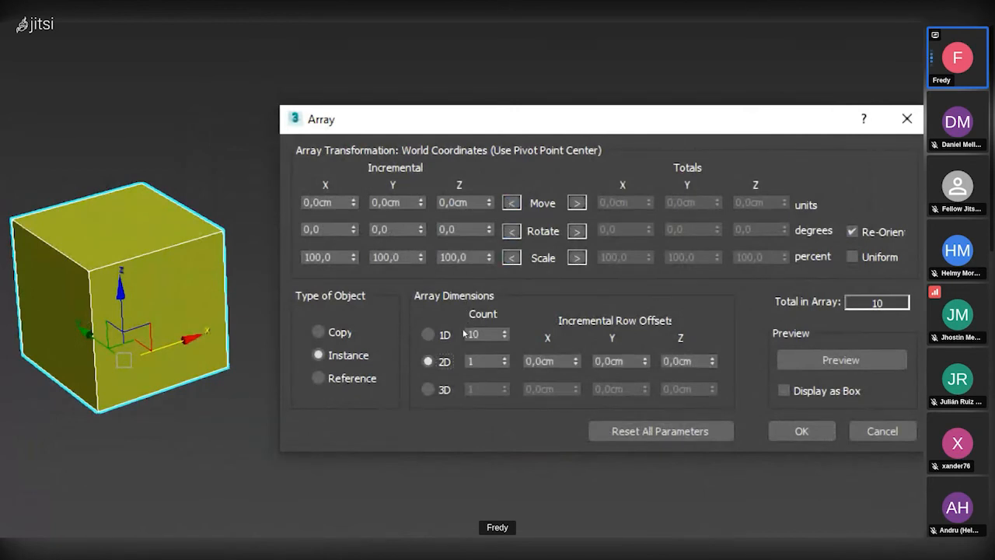
{"action": "left_click", "coordinate": [444, 388]}
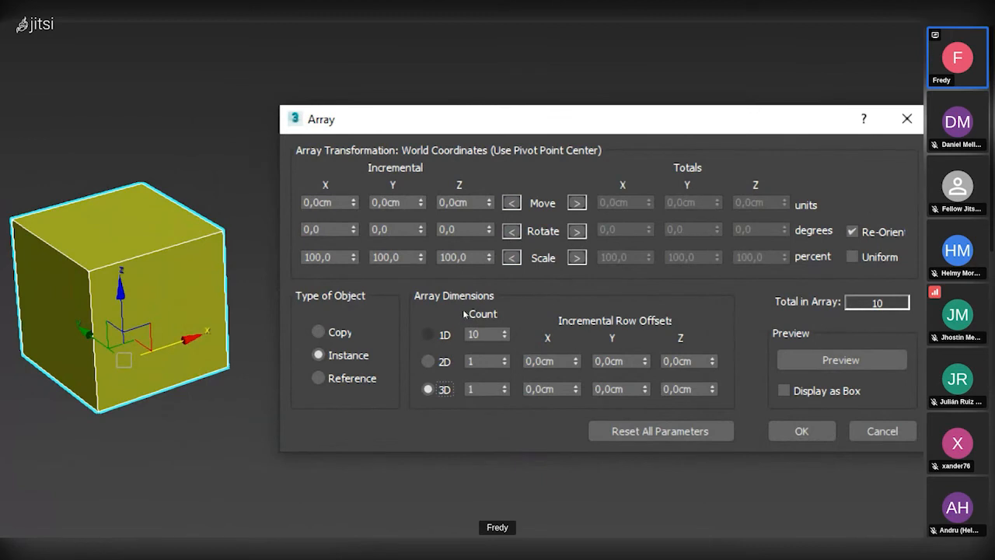
{"action": "left_click", "coordinate": [445, 334]}
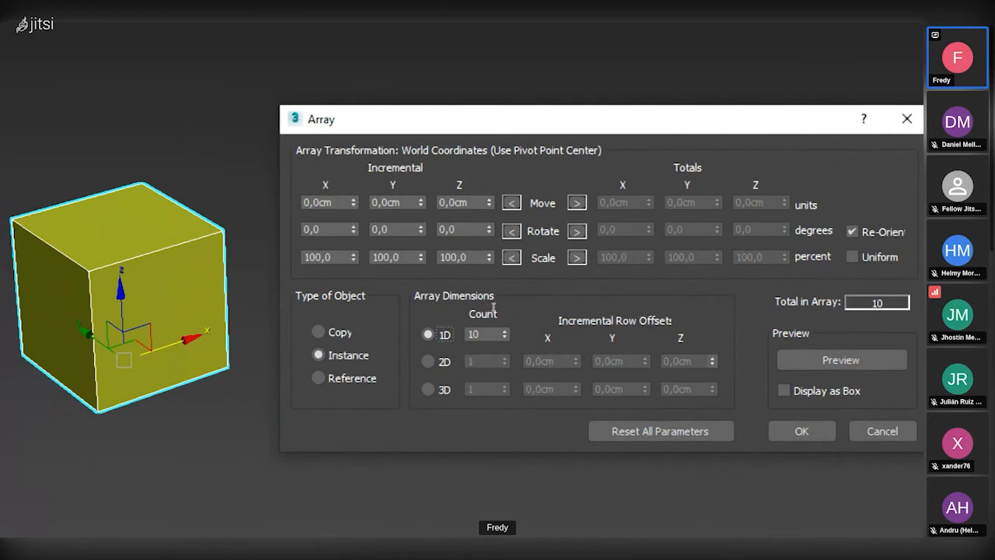
- Array the cube as a 1D row of 10 instances with a 6 cm incremental move along X
{"action": "key", "text": "Tab"}
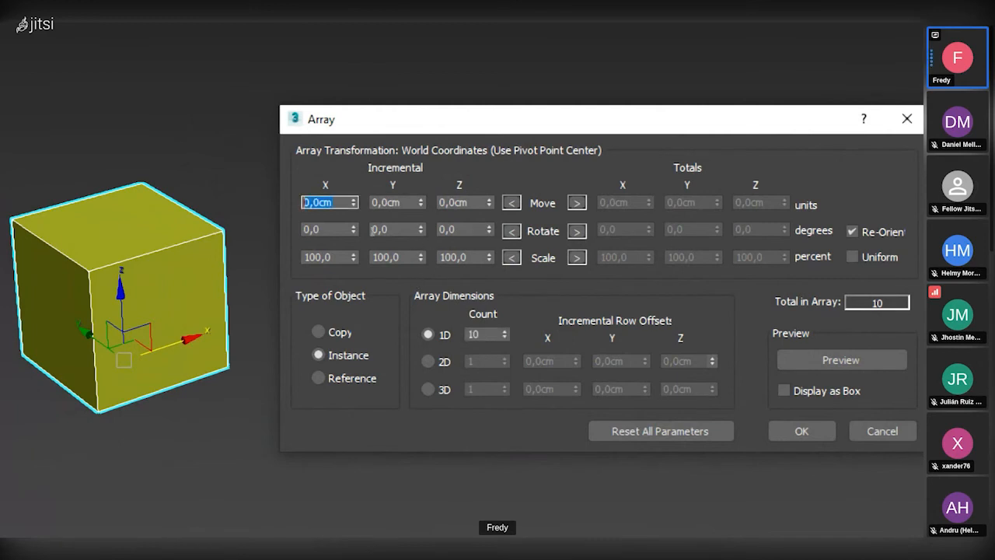
{"action": "key", "text": "Tab"}
{"action": "type", "text": "6"}
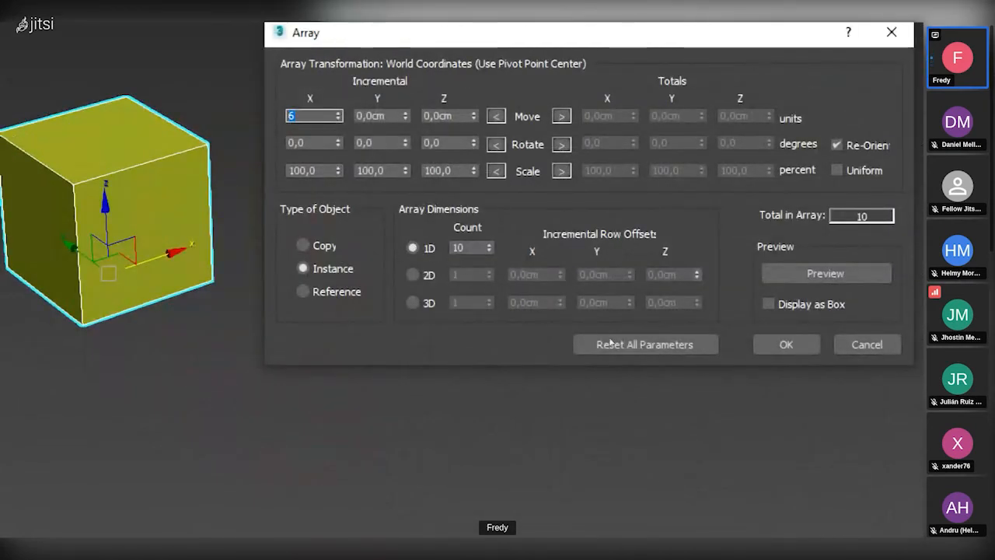
{"action": "key", "text": "Return"}
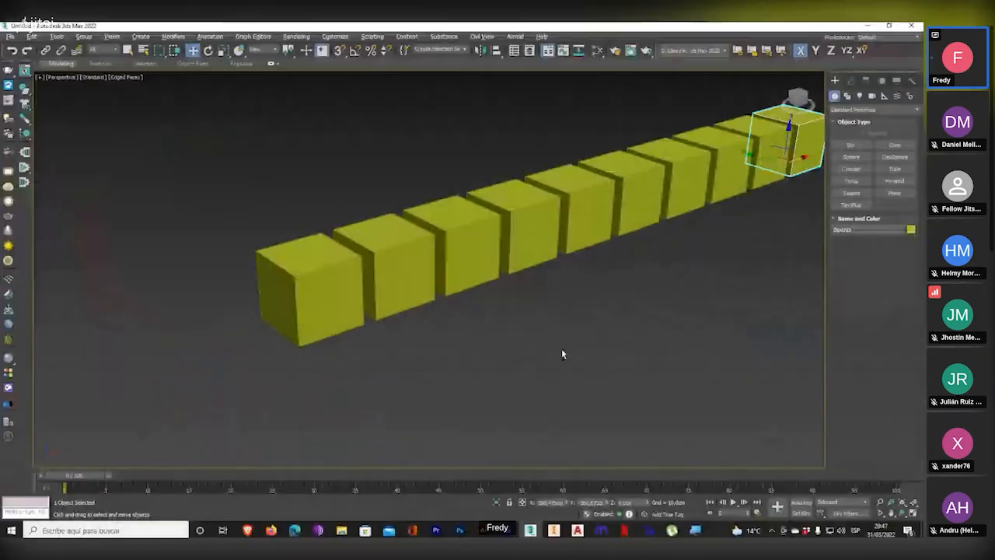
- Examine the arrayed row by selecting several of its boxes from the near end to the far end
{"action": "middle_click_drag", "start_coordinate": [562, 354], "coordinate": [405, 369]}
{"action": "left_click", "coordinate": [225, 287]}
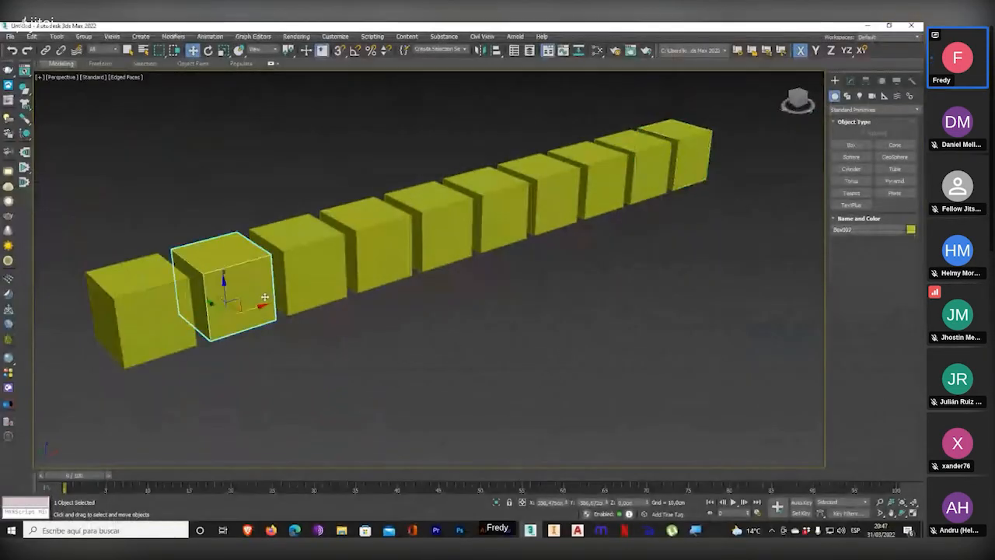
{"action": "left_click", "coordinate": [356, 276]}
{"action": "left_click", "coordinate": [485, 222]}
{"action": "left_click", "coordinate": [587, 191]}
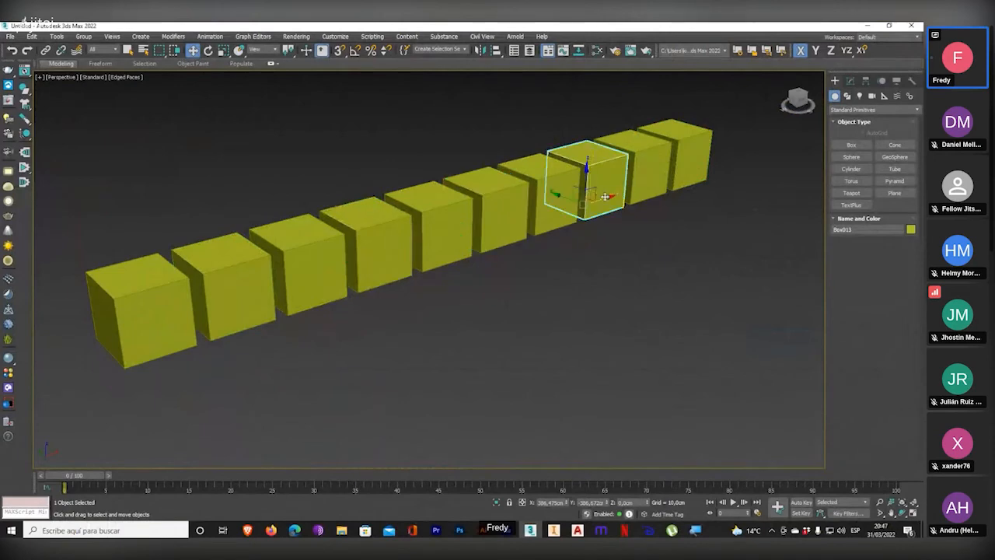
{"action": "left_click", "coordinate": [684, 167]}
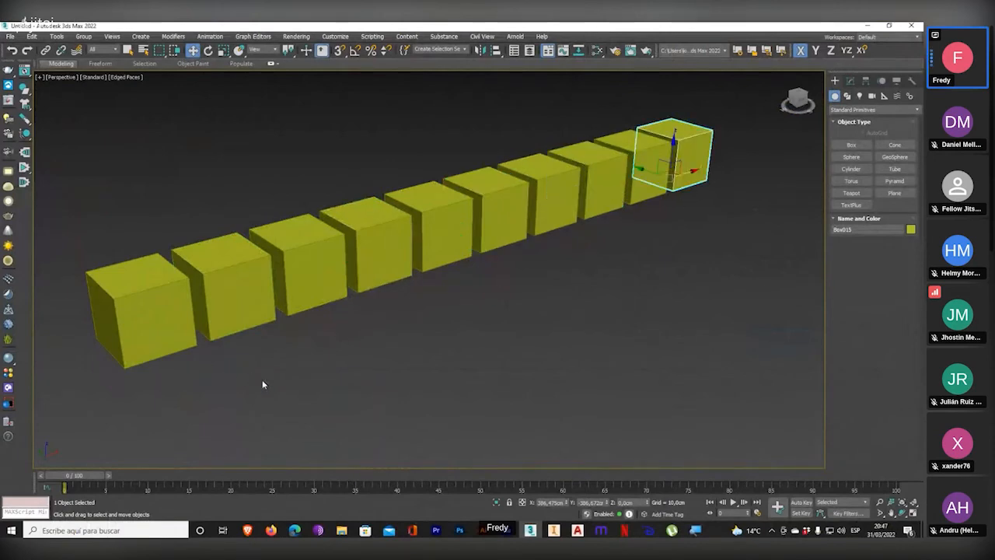
{"action": "middle_click_drag", "start_coordinate": [262, 383], "coordinate": [214, 330], "text": "alt"}
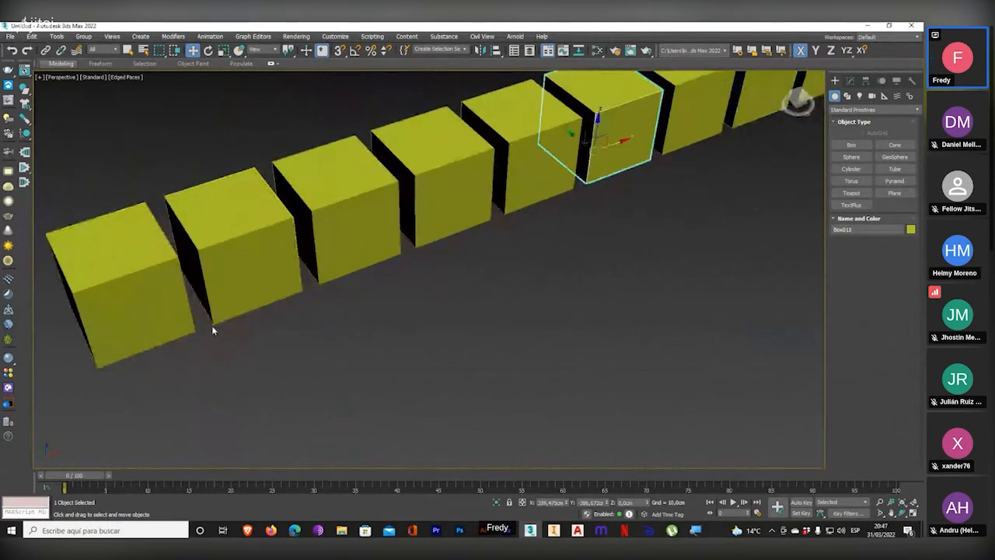
- Undo the box selections and the 6 cm array of the cube
{"action": "key", "text": "ctrl+z"}
{"action": "key", "text": "ctrl+z"}
{"action": "key", "text": "ctrl+z"}
{"action": "key", "text": "ctrl+z"}
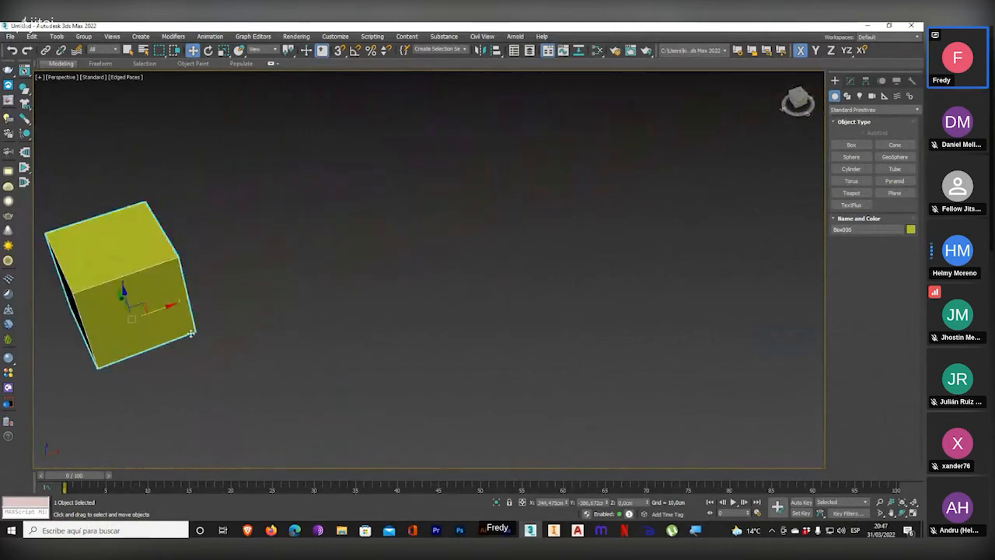
- Reopen the Array tool for the cube and compare the Copy, Instance and Reference object types, ending on Instance
{"action": "left_click_drag", "start_coordinate": [191, 333], "coordinate": [268, 389]}
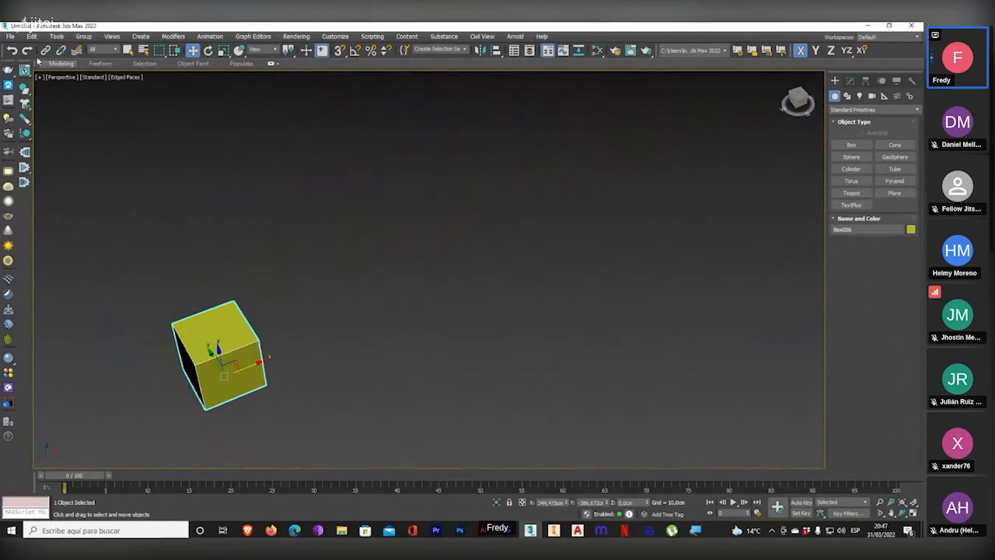
{"action": "left_click", "coordinate": [56, 36]}
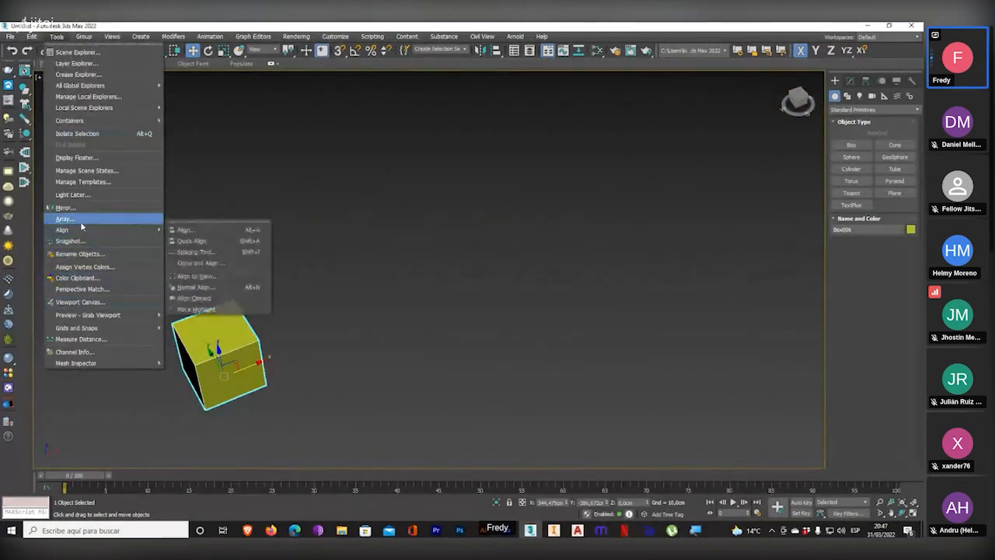
{"action": "left_click", "coordinate": [67, 218]}
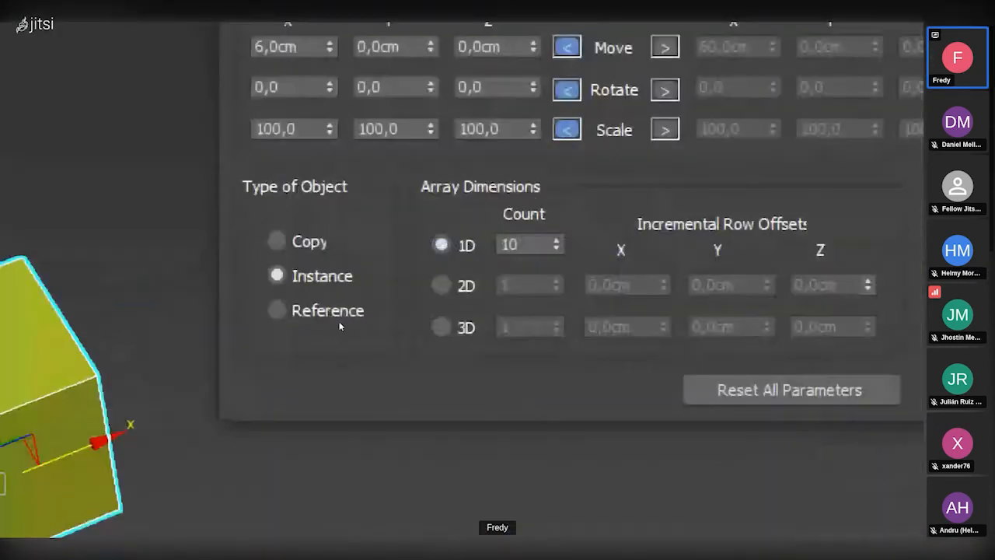
{"action": "left_click", "coordinate": [311, 242]}
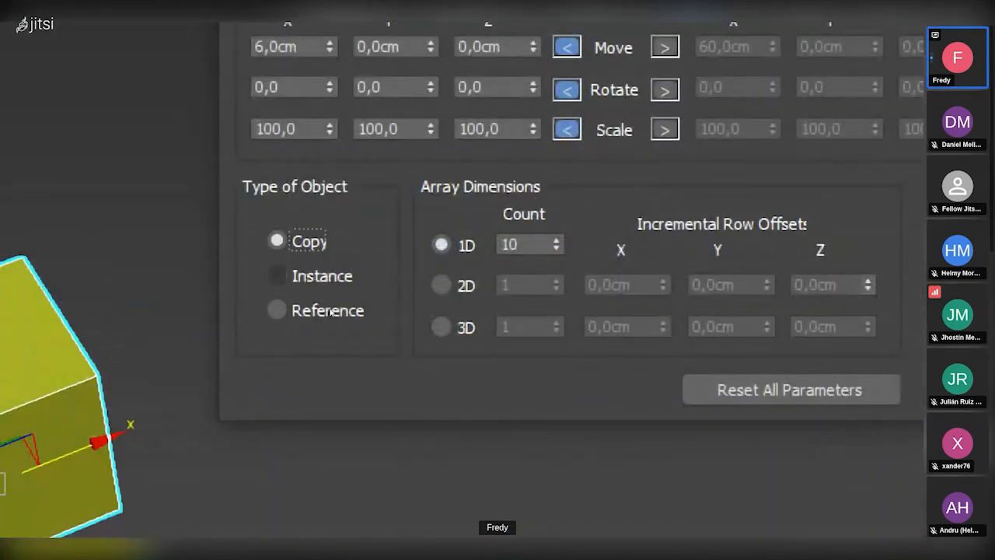
{"action": "left_click", "coordinate": [323, 277]}
{"action": "left_click", "coordinate": [331, 319]}
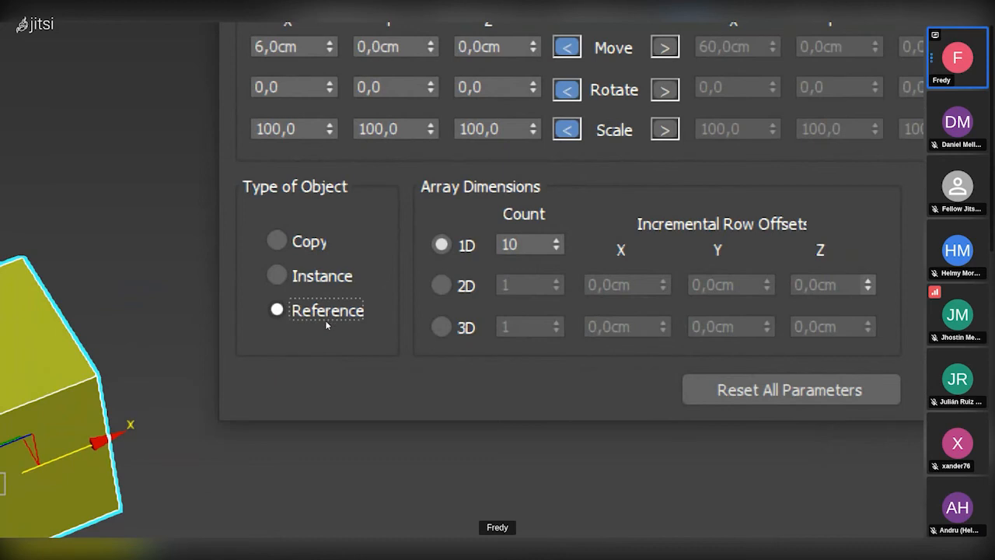
{"action": "key", "text": "Up"}
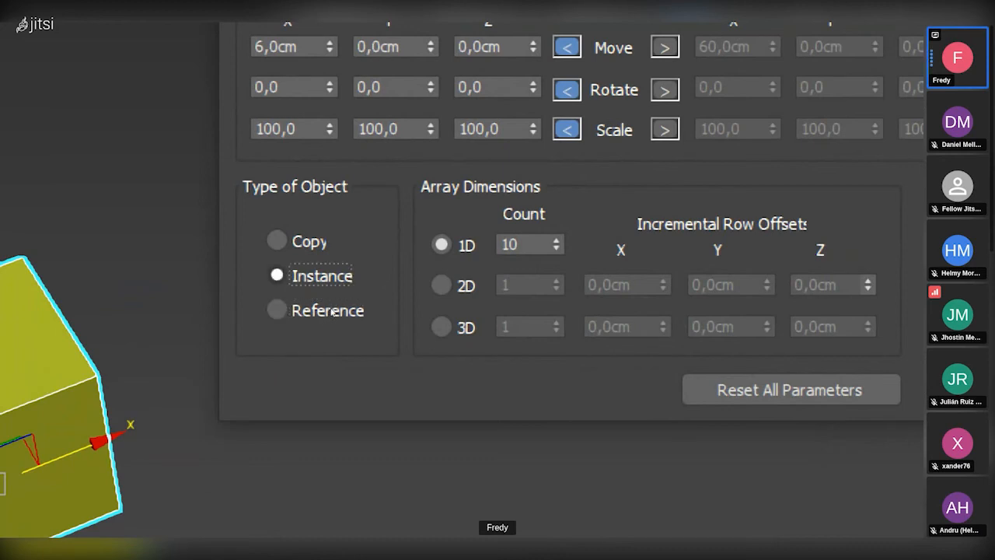
{"action": "key", "text": "Up"}
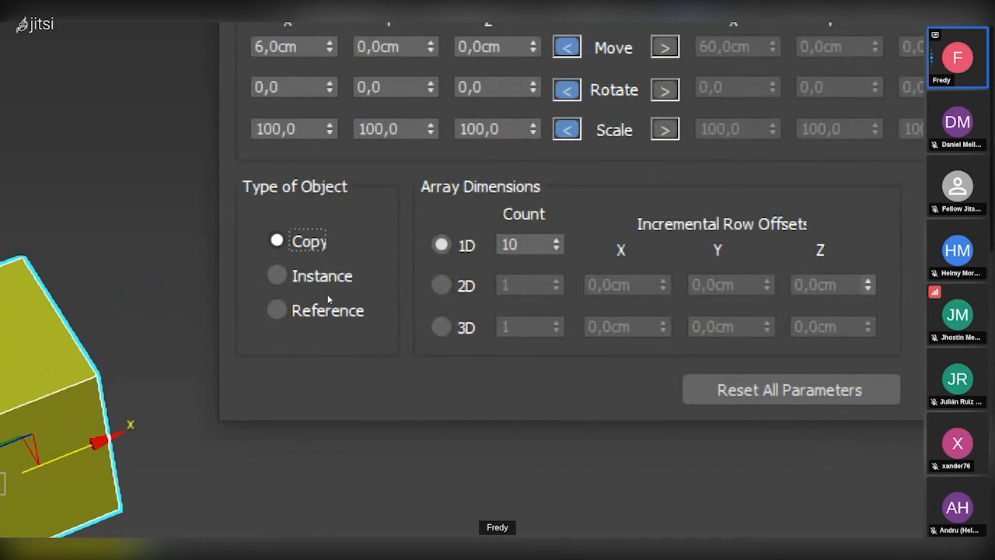
{"action": "left_click", "coordinate": [323, 317]}
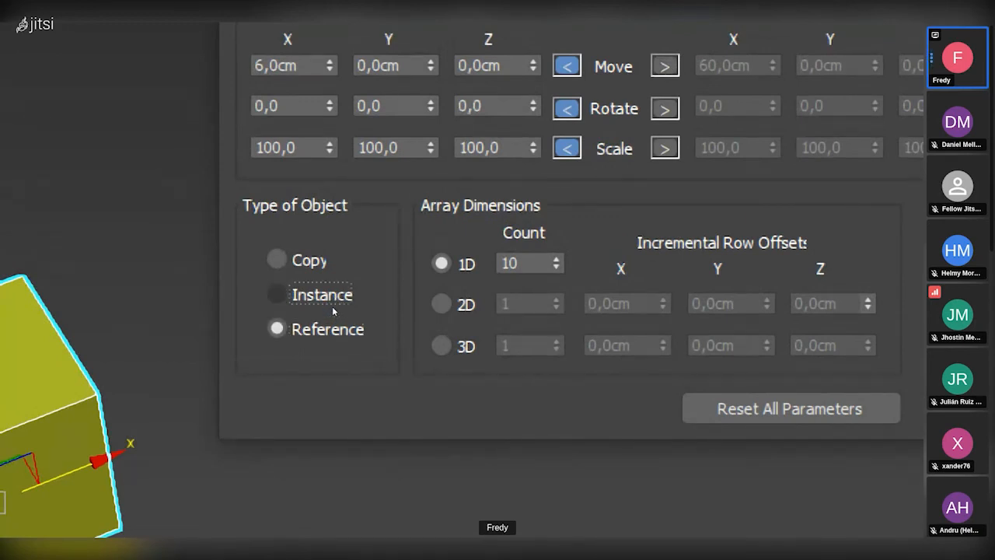
{"action": "left_click", "coordinate": [333, 308]}
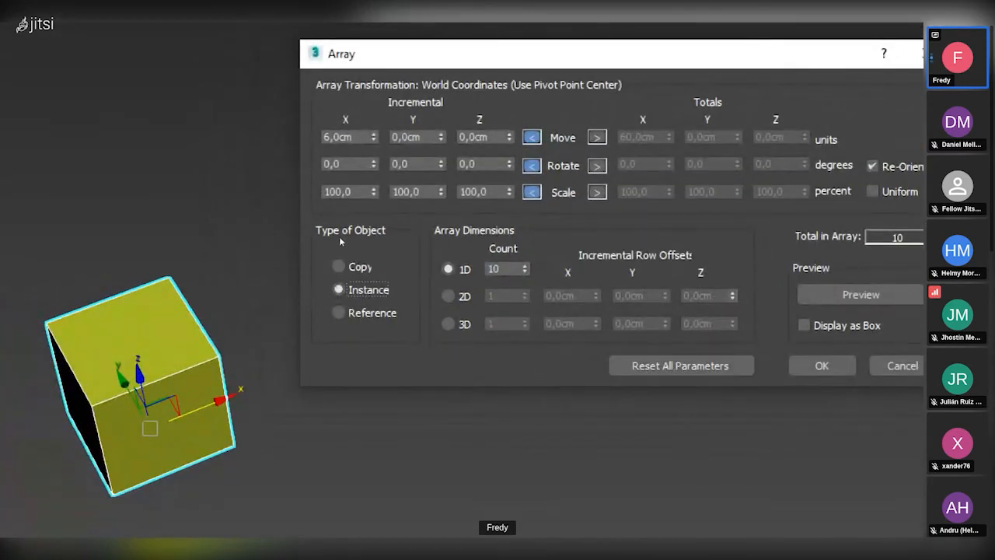
- Array the cube as 10 instances with an incremental move of 5 cm along X and 2 cm along Z
{"action": "left_click_drag", "start_coordinate": [354, 137], "coordinate": [301, 230]}
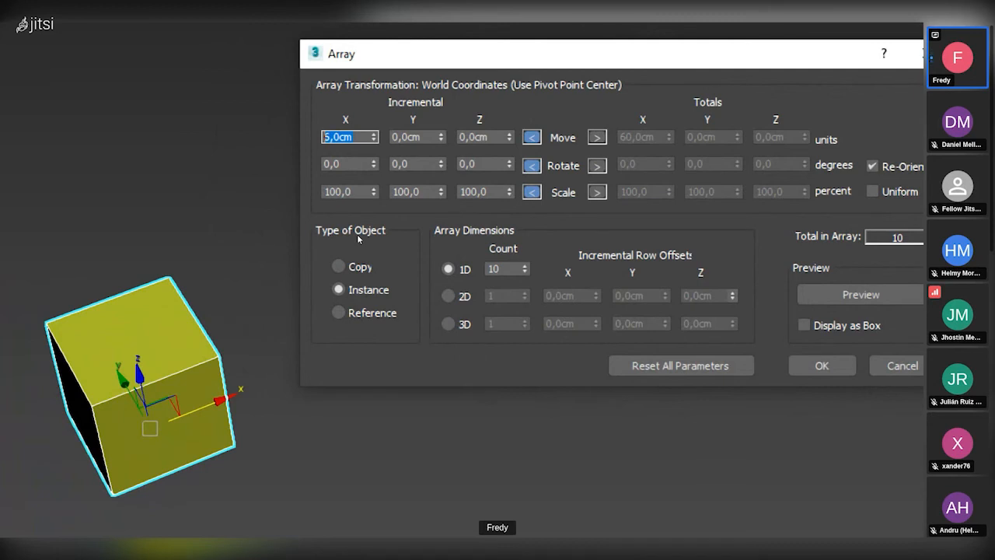
{"action": "type", "text": "6"}
{"action": "key", "text": "Tab"}
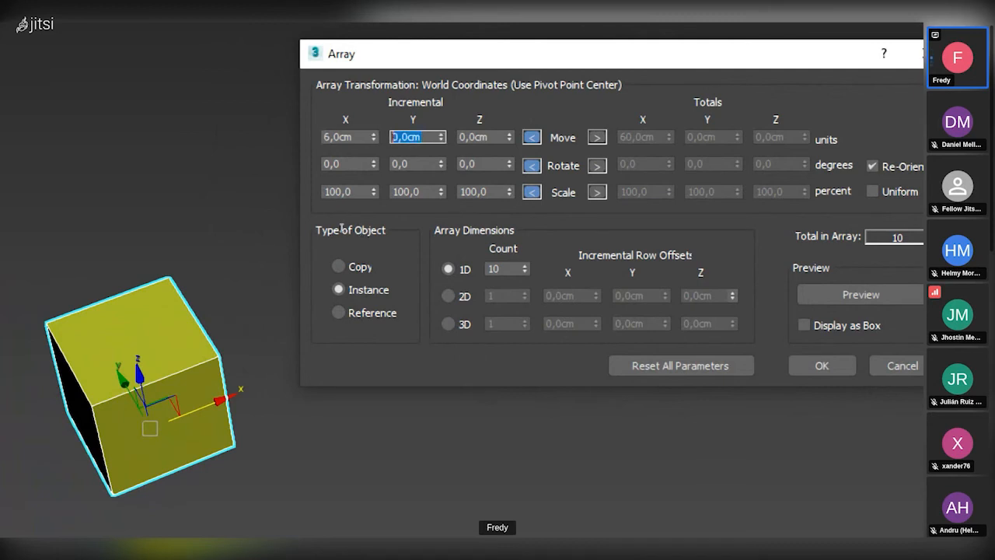
{"action": "key", "text": "shift+Tab"}
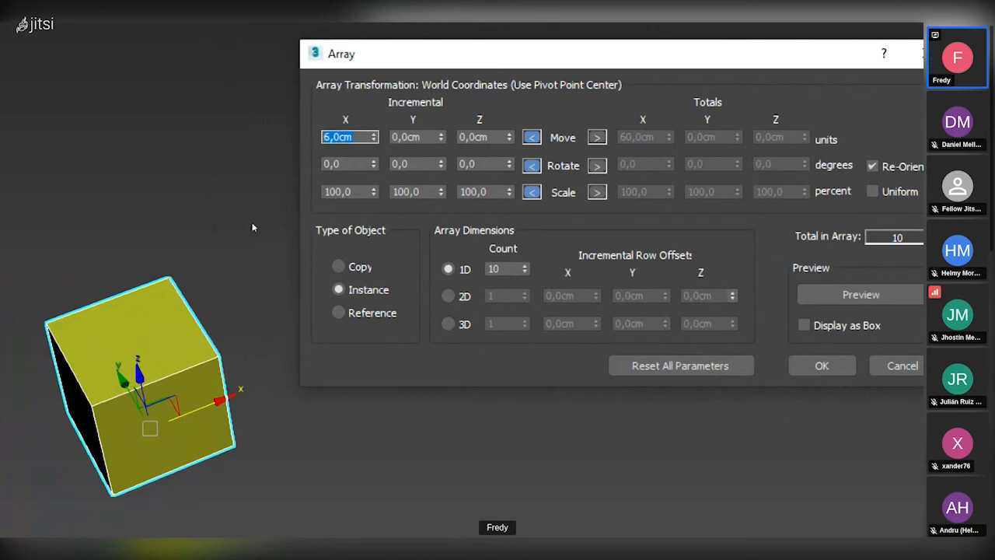
{"action": "type", "text": "5"}
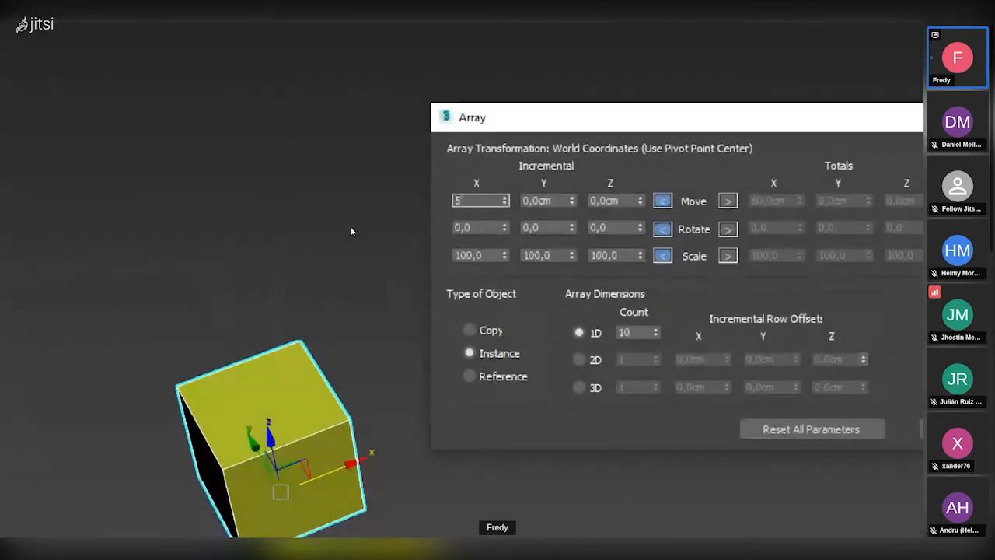
{"action": "key", "text": "Tab"}
{"action": "key", "text": "Tab"}
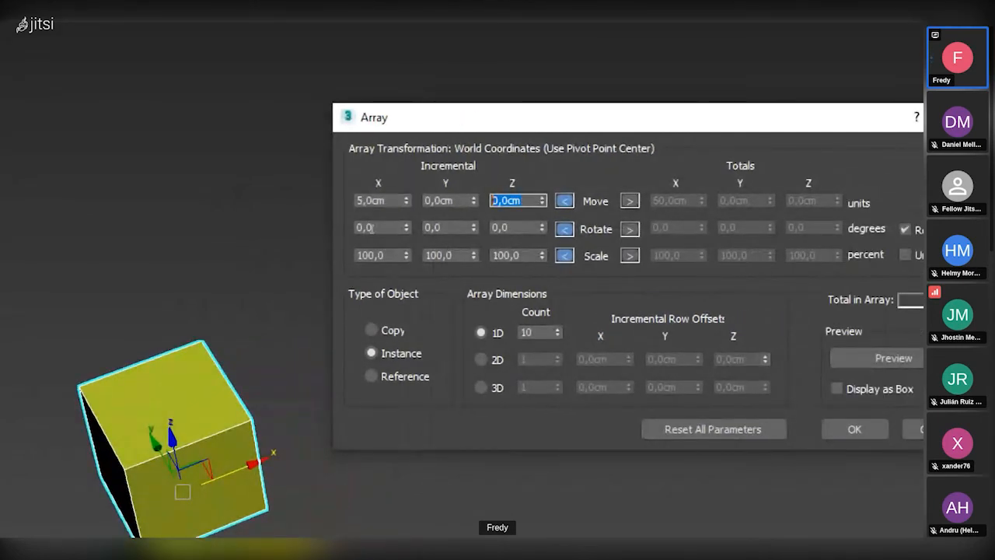
{"action": "type", "text": "2"}
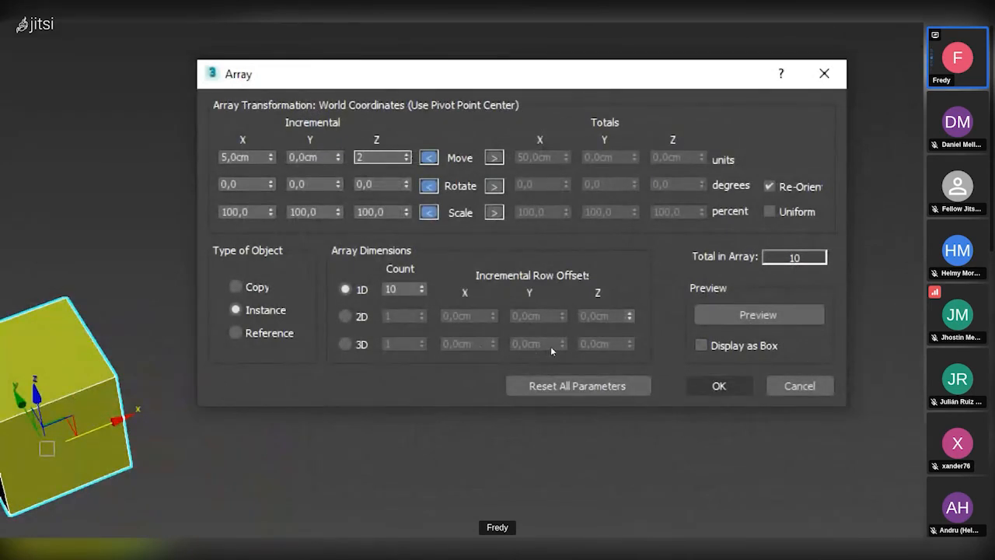
{"action": "key", "text": "Return"}
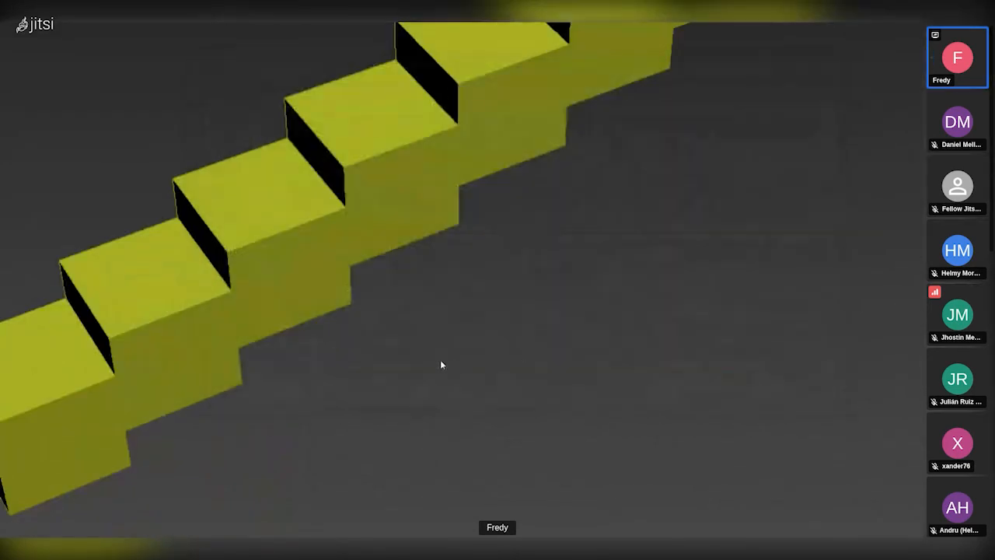
- Examine the staircase of cubes from several angles and select the fourth box from its lower end
{"action": "scroll", "coordinate": [440, 358], "scroll_direction": "down", "scroll_amount": 5}
{"action": "middle_click_drag", "start_coordinate": [437, 344], "coordinate": [388, 330]}
{"action": "middle_click_drag", "start_coordinate": [389, 330], "coordinate": [370, 282], "text": "alt"}
{"action": "scroll", "coordinate": [268, 313], "scroll_direction": "up", "scroll_amount": 4}
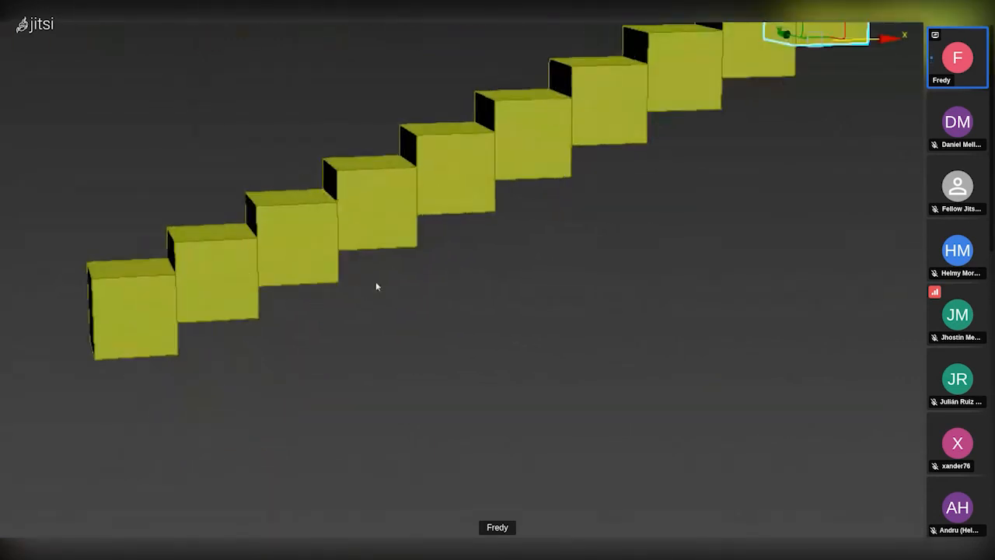
{"action": "scroll", "coordinate": [409, 323], "scroll_direction": "down", "scroll_amount": 4}
{"action": "middle_click_drag", "start_coordinate": [409, 323], "coordinate": [453, 338], "text": "alt"}
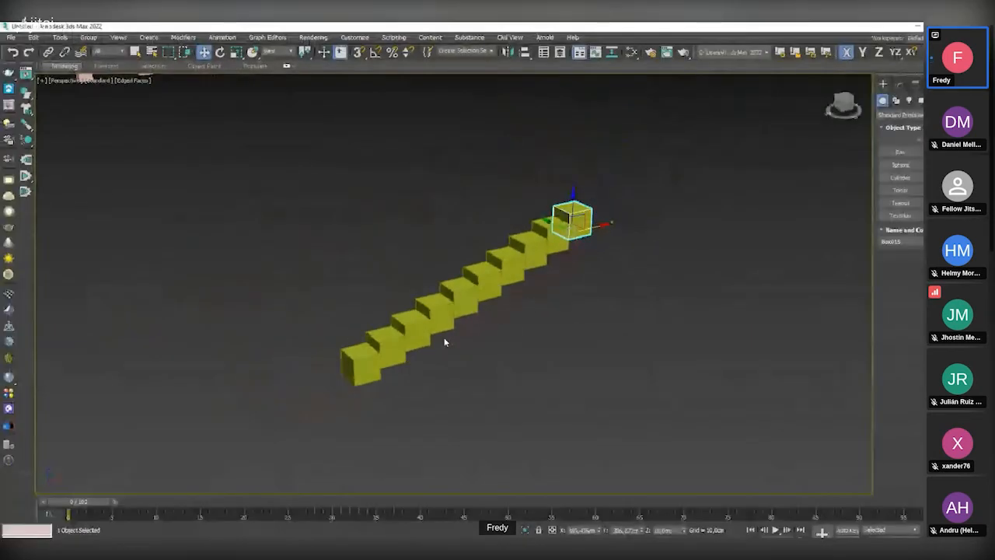
{"action": "scroll", "coordinate": [445, 342], "scroll_direction": "up", "scroll_amount": 5}
{"action": "left_click", "coordinate": [368, 342]}
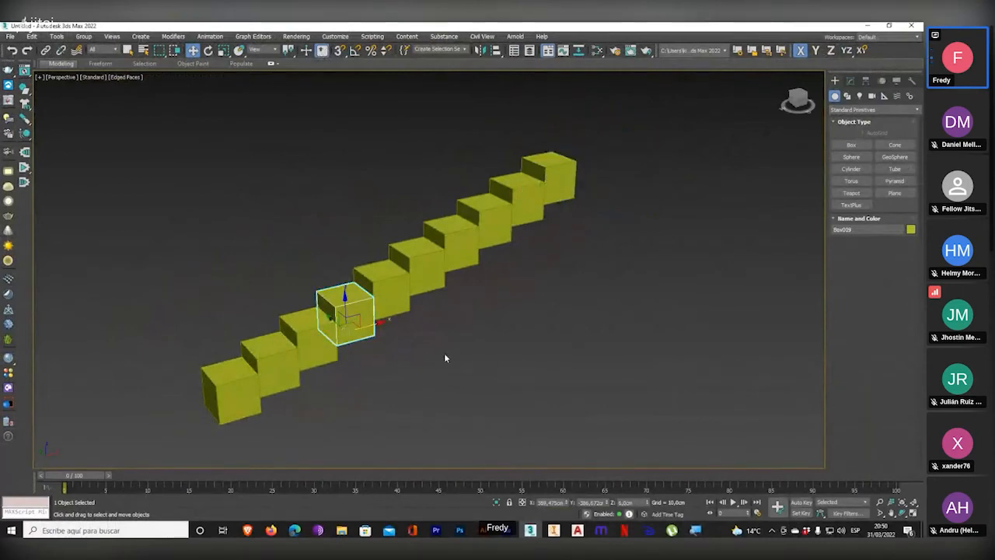
{"action": "scroll", "coordinate": [440, 350], "scroll_direction": "up", "scroll_amount": 4}
{"action": "scroll", "coordinate": [431, 346], "scroll_direction": "down", "scroll_amount": 4}
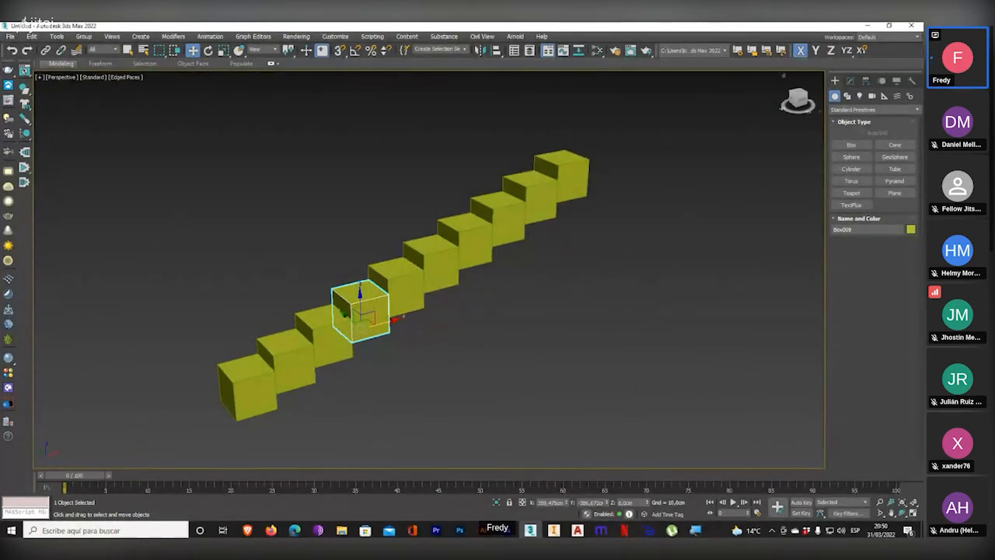
- Try stretching the selected box's length to about 25 cm in its parameters, and undo the change
{"action": "left_click", "coordinate": [853, 80]}
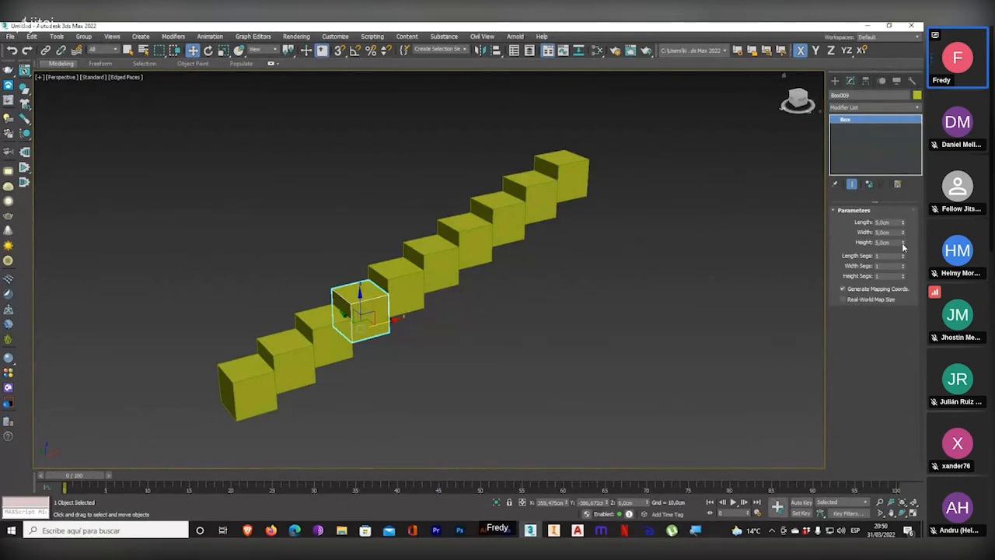
{"action": "left_click_drag", "start_coordinate": [902, 246], "coordinate": [871, 277]}
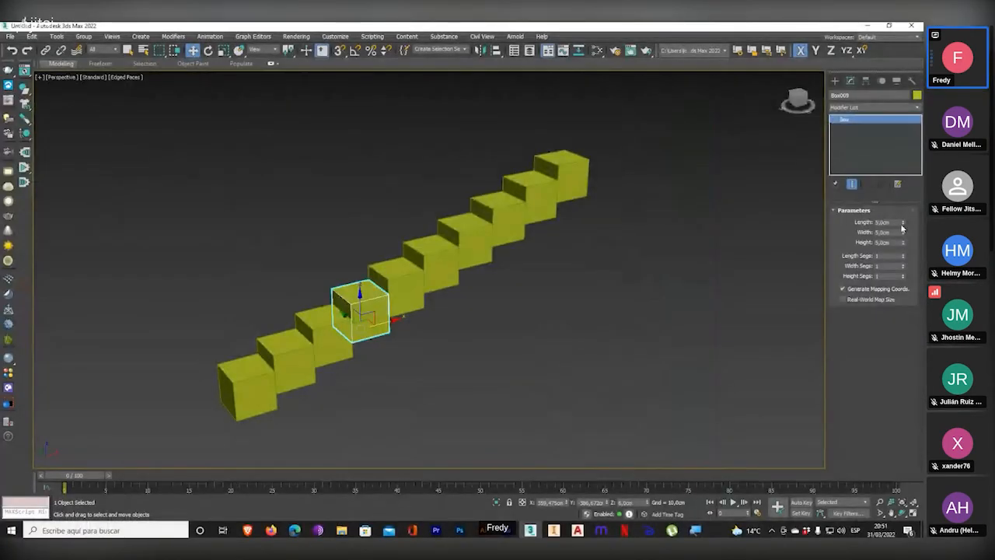
{"action": "left_click_drag", "start_coordinate": [903, 225], "coordinate": [898, 490]}
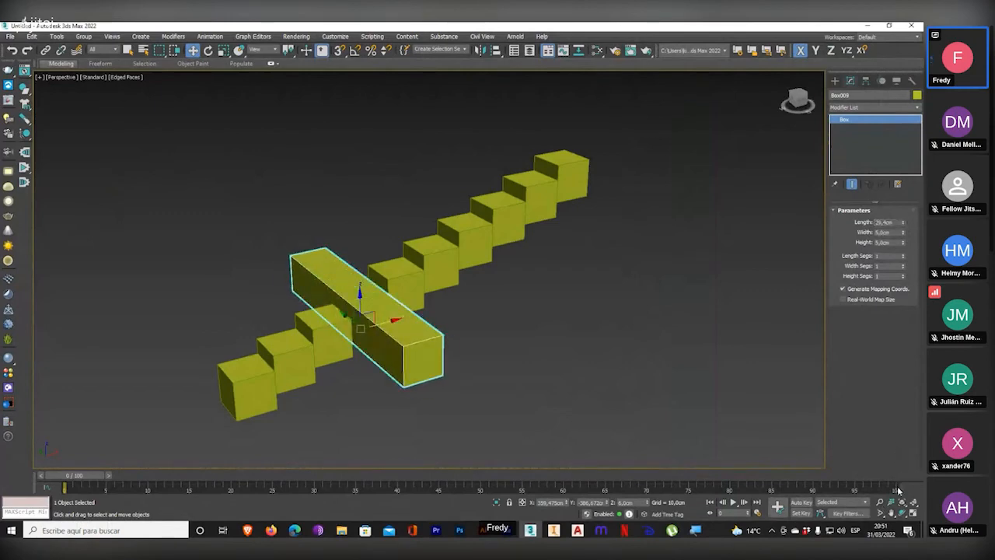
{"action": "key", "text": "ctrl+z"}
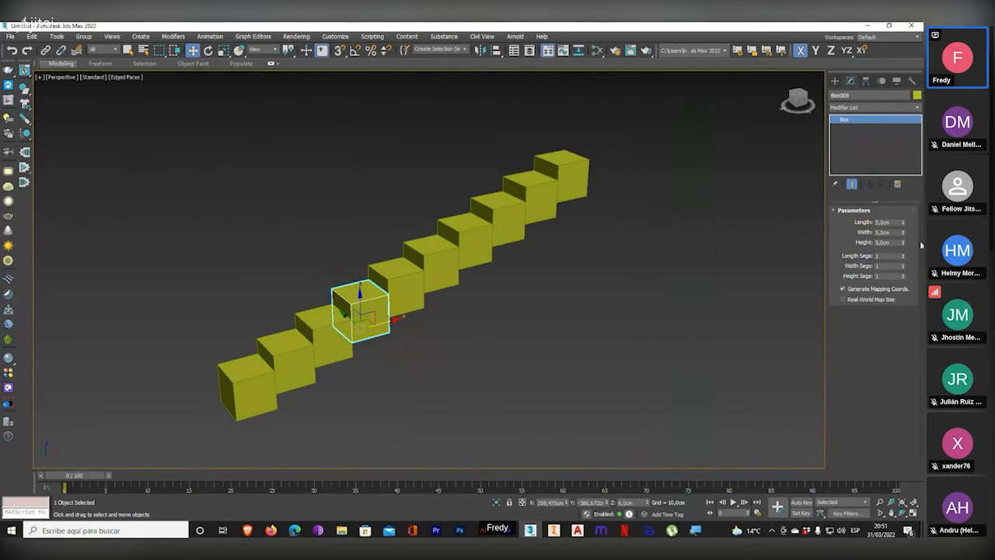
- Try raising the selected box's height to 10.75 cm, and undo the change
{"action": "left_click_drag", "start_coordinate": [903, 243], "coordinate": [880, 195]}
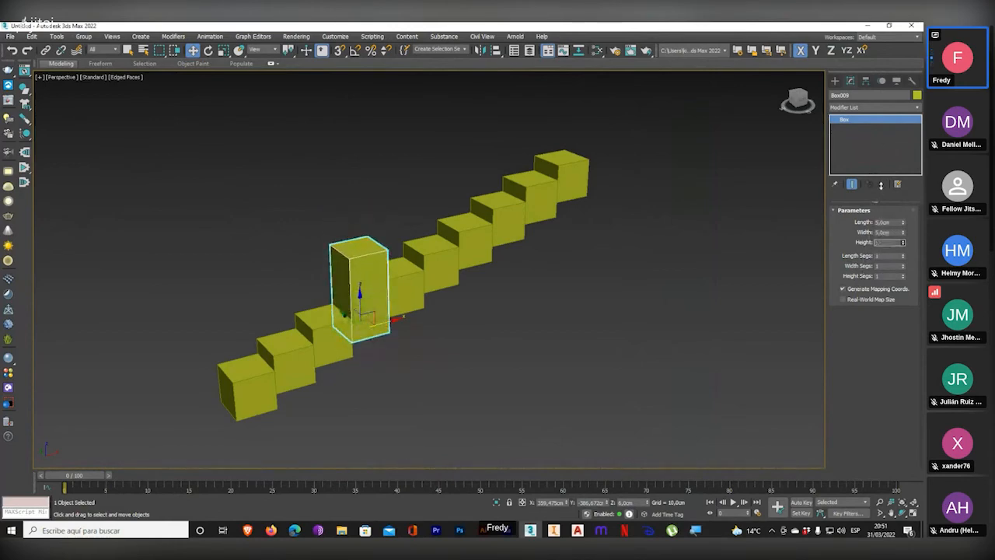
{"action": "left_click", "coordinate": [440, 272]}
{"action": "left_click_drag", "start_coordinate": [903, 242], "coordinate": [886, 226]}
{"action": "left_click", "coordinate": [358, 280]}
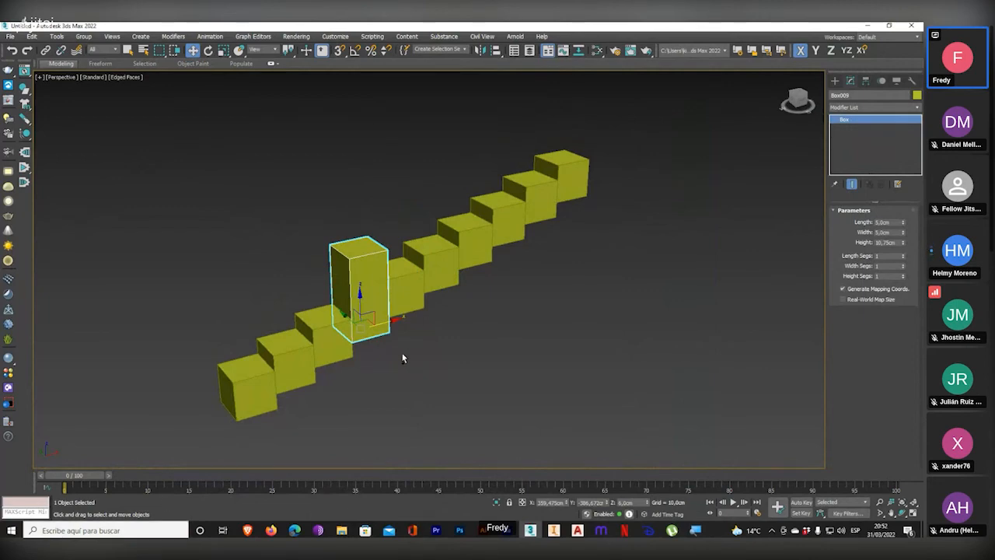
{"action": "middle_click_drag", "start_coordinate": [402, 358], "coordinate": [414, 354]}
{"action": "key", "text": "ctrl+z"}
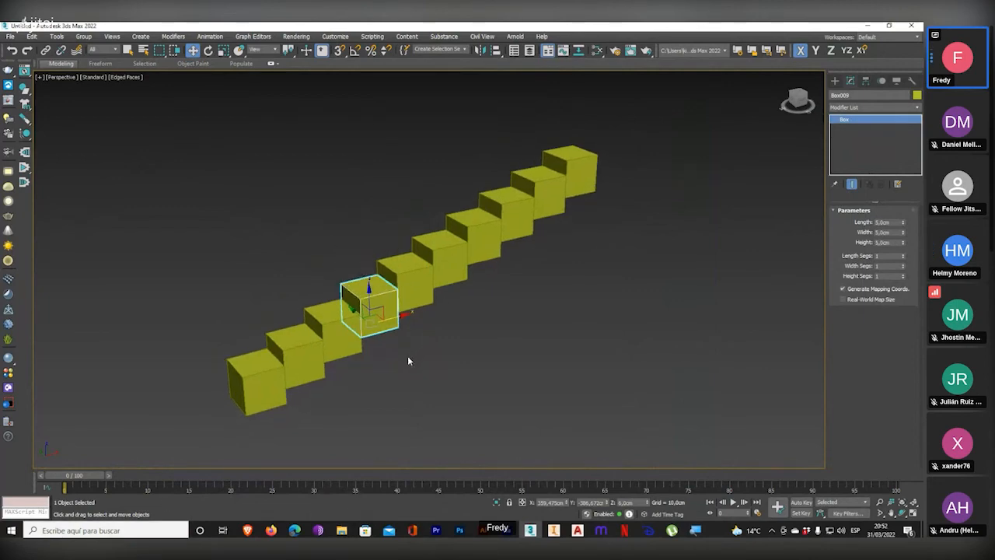
- Delete the nine upper boxes of the staircase, keeping only the lowest cube
{"action": "left_click", "coordinate": [505, 208]}
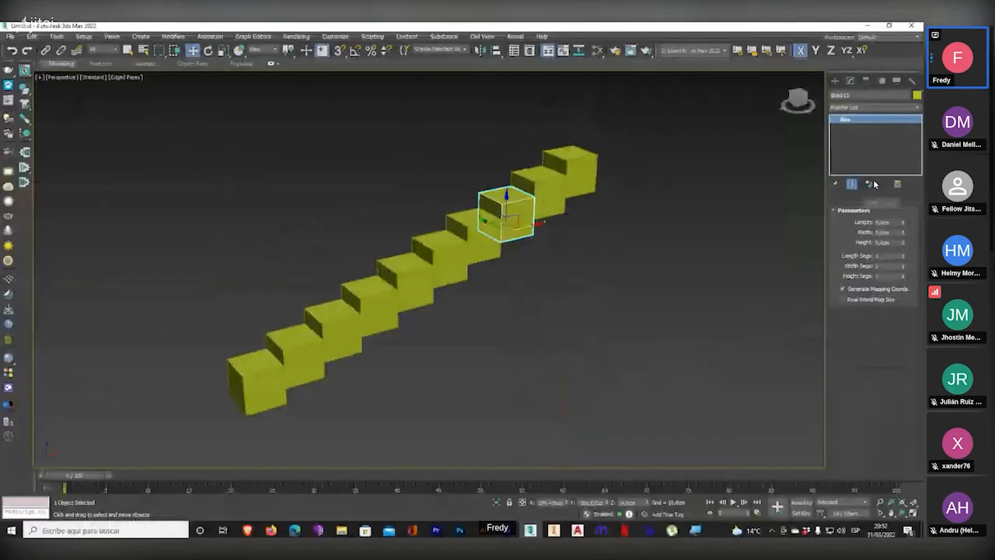
{"action": "left_click", "coordinate": [334, 328]}
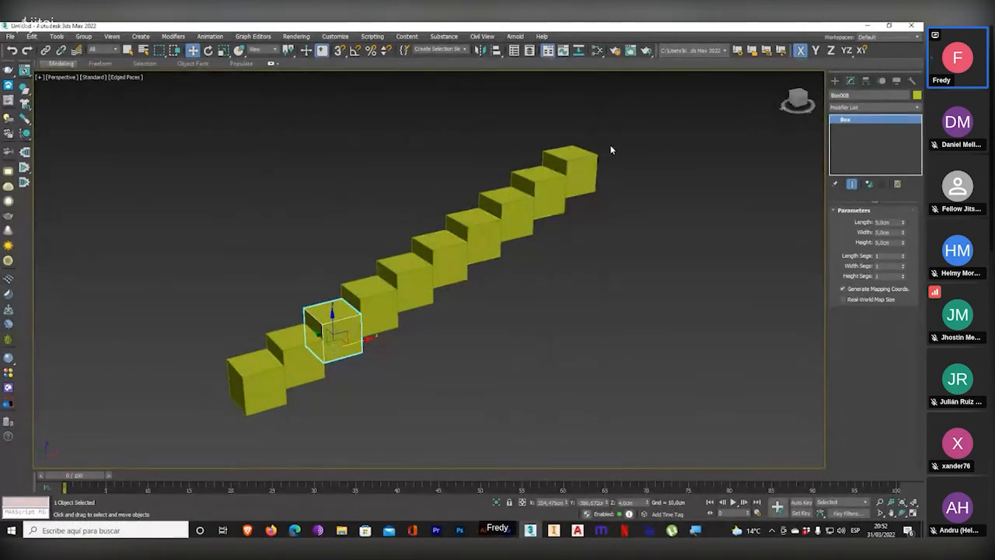
{"action": "left_click_drag", "start_coordinate": [624, 119], "coordinate": [347, 341]}
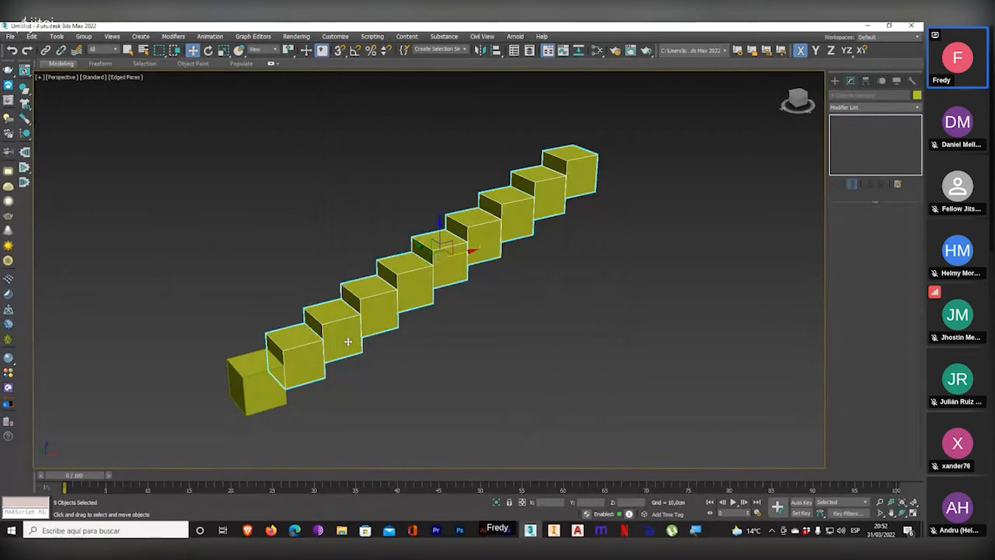
{"action": "key", "text": "Delete"}
- Array the remaining cube as 10 instances with an incremental move of 15 cm in X, 0 in Z and a 20° rotation about Z
{"action": "left_click", "coordinate": [279, 378]}
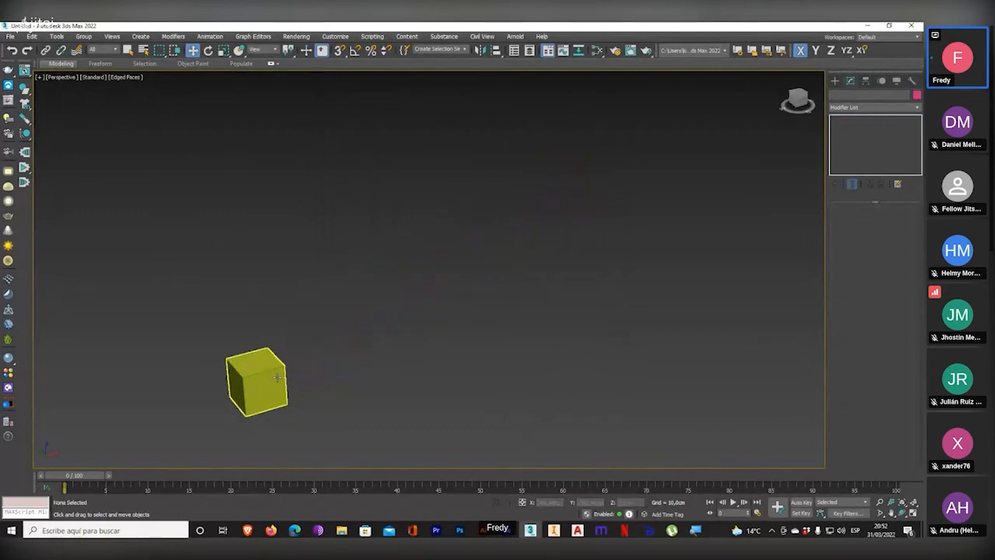
{"action": "left_click", "coordinate": [59, 38]}
{"action": "mouse_move", "coordinate": [89, 216]}
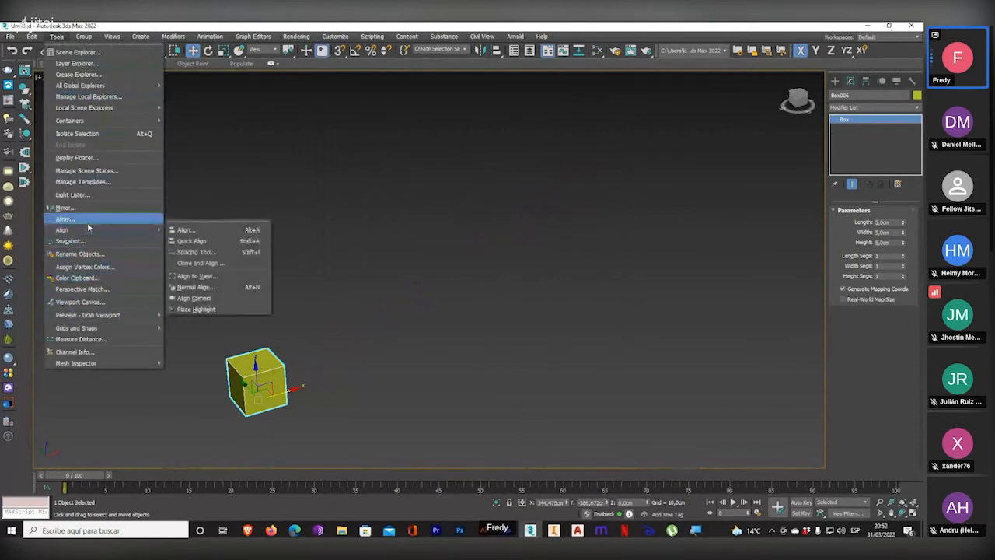
{"action": "left_click", "coordinate": [205, 260]}
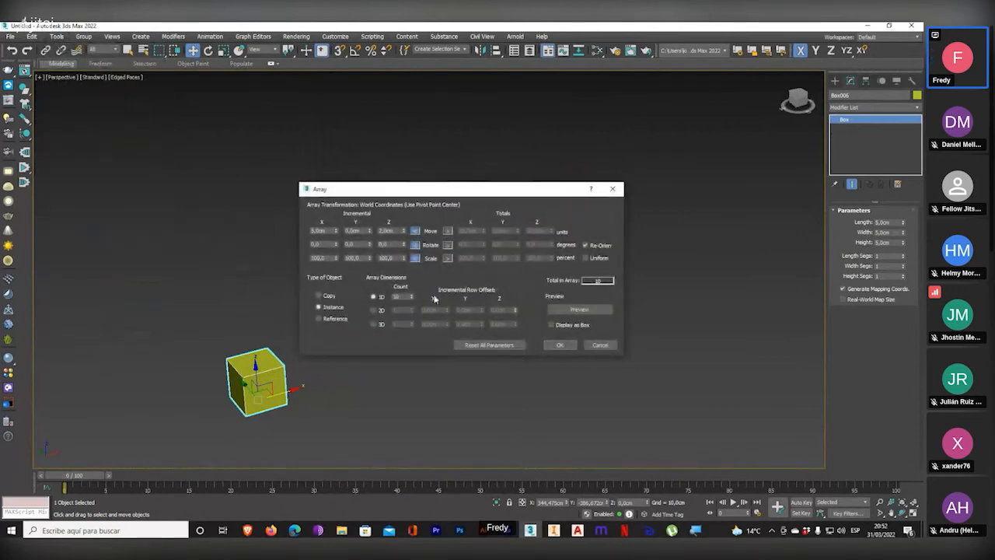
{"action": "double_click", "coordinate": [398, 296]}
{"action": "double_click", "coordinate": [389, 231]}
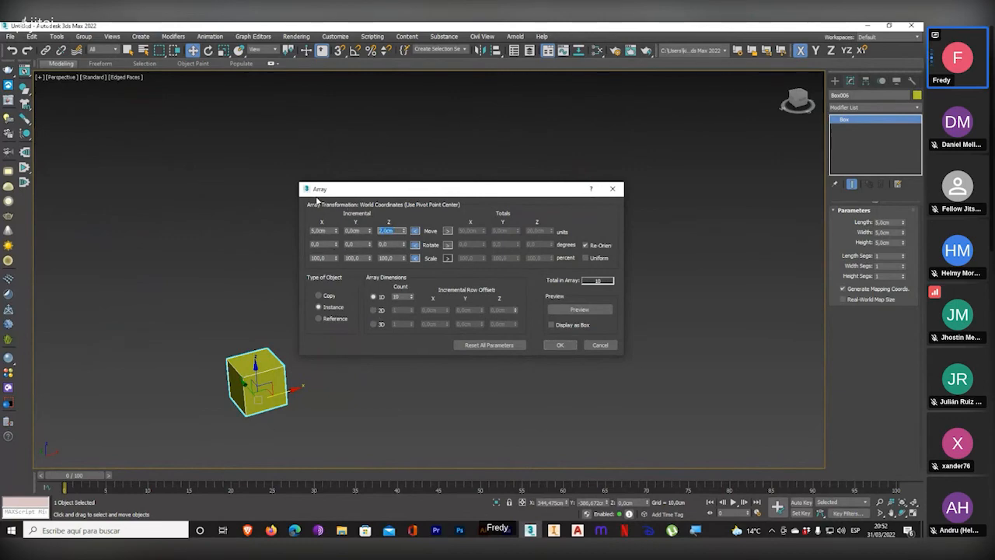
{"action": "type", "text": "0"}
{"action": "double_click", "coordinate": [323, 231]}
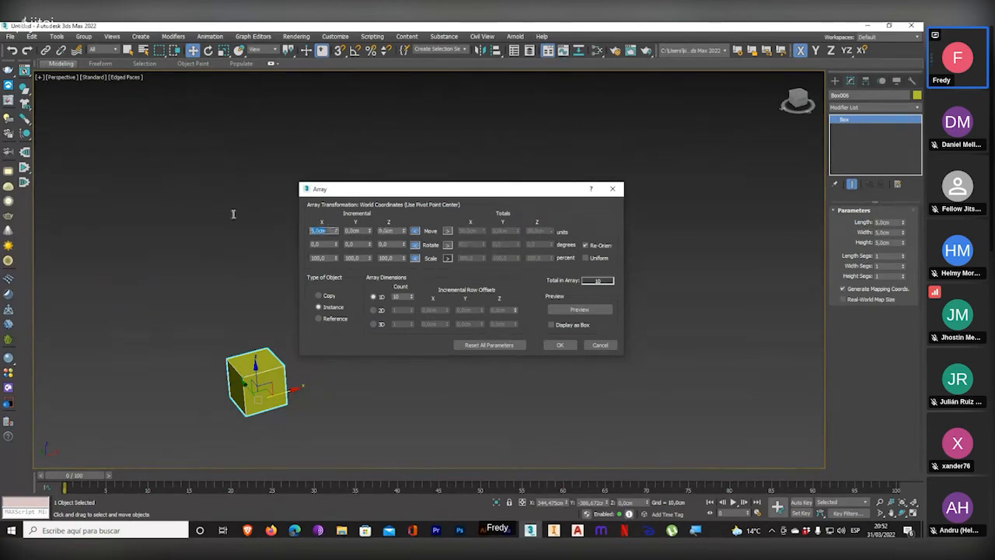
{"action": "type", "text": "15"}
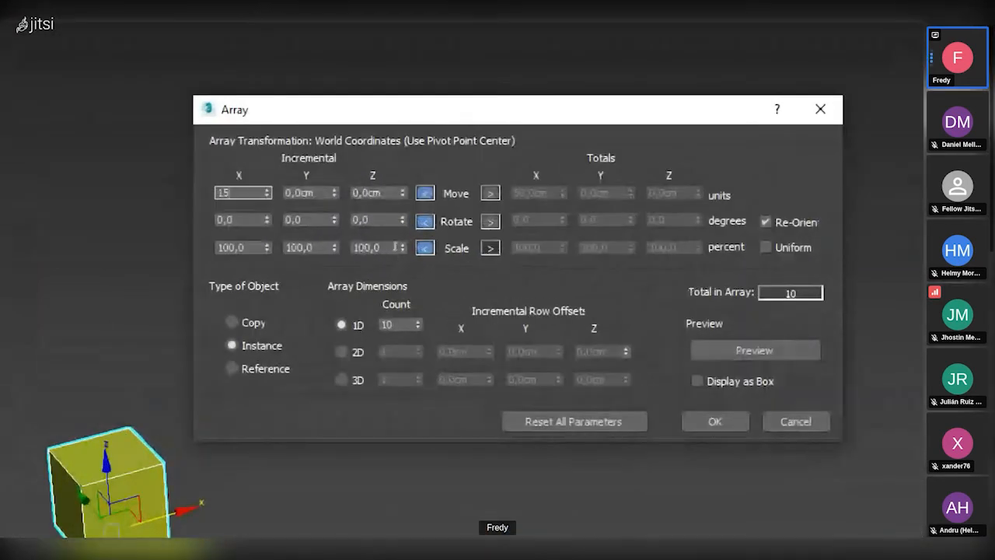
{"action": "double_click", "coordinate": [383, 245]}
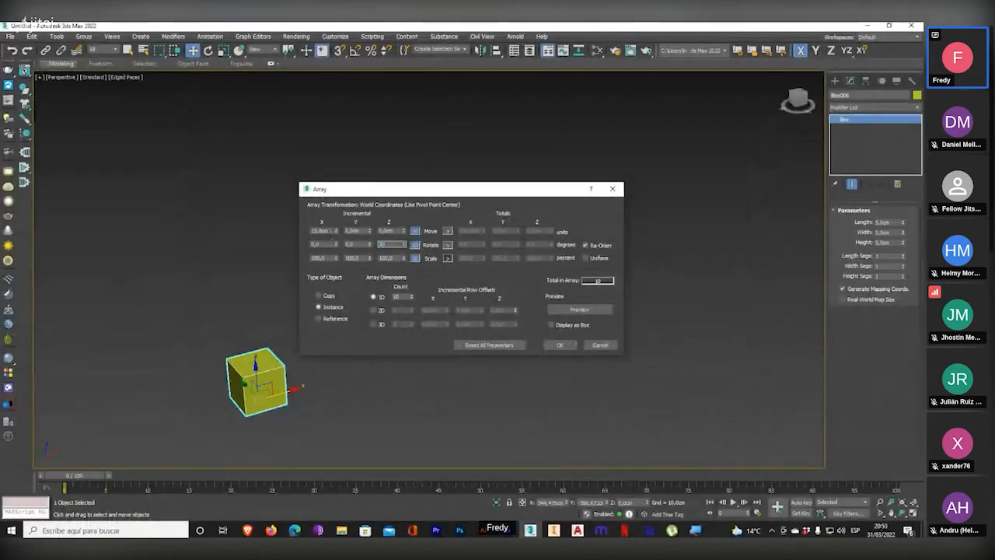
{"action": "left_click", "coordinate": [559, 345]}
- Examine the progressive rotation of the arrayed cubes in the perspective and top views
{"action": "scroll", "coordinate": [295, 342], "scroll_direction": "down", "scroll_amount": 5}
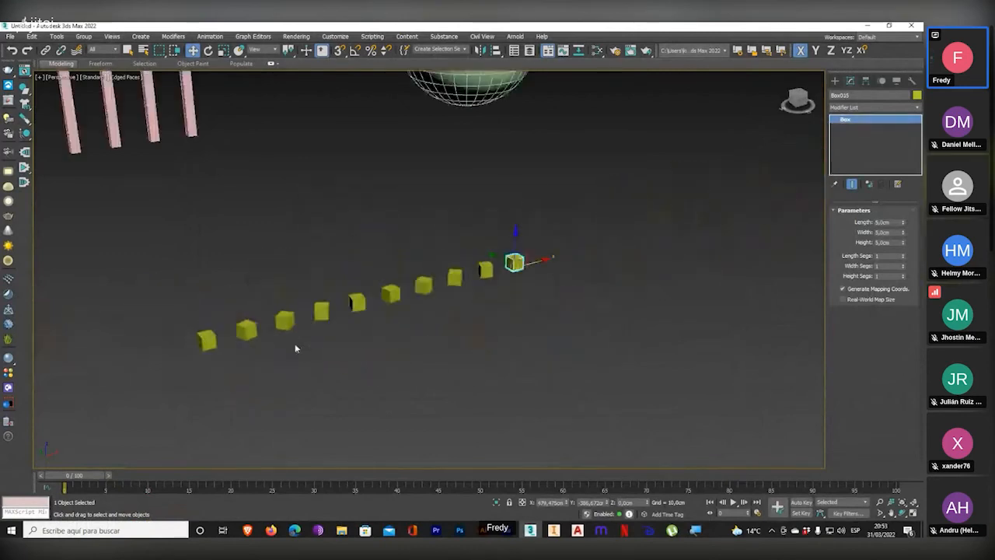
{"action": "scroll", "coordinate": [365, 358], "scroll_direction": "up", "scroll_amount": 3}
{"action": "middle_click_drag", "start_coordinate": [365, 358], "coordinate": [363, 377], "text": "alt"}
{"action": "scroll", "coordinate": [269, 375], "scroll_direction": "up", "scroll_amount": 4}
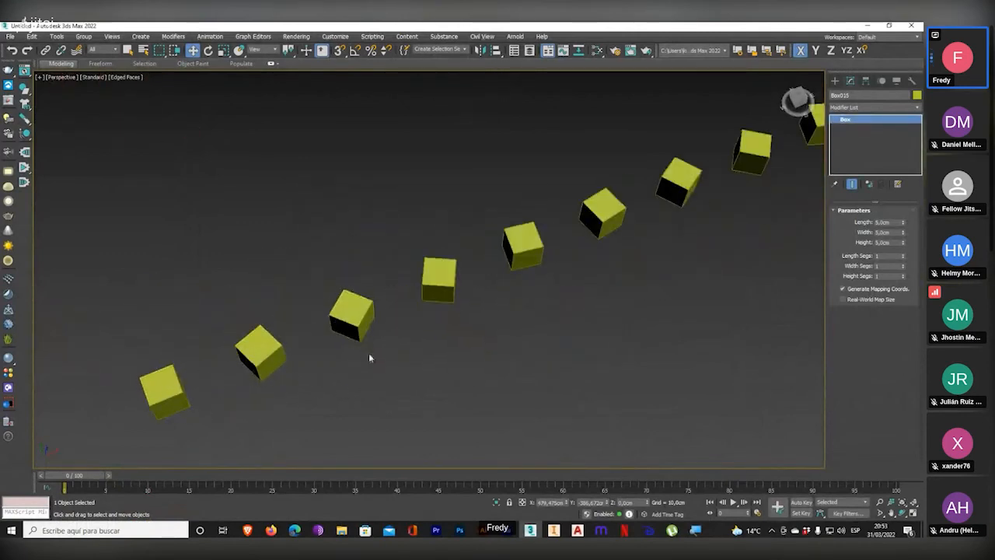
{"action": "middle_click_drag", "start_coordinate": [292, 367], "coordinate": [216, 364]}
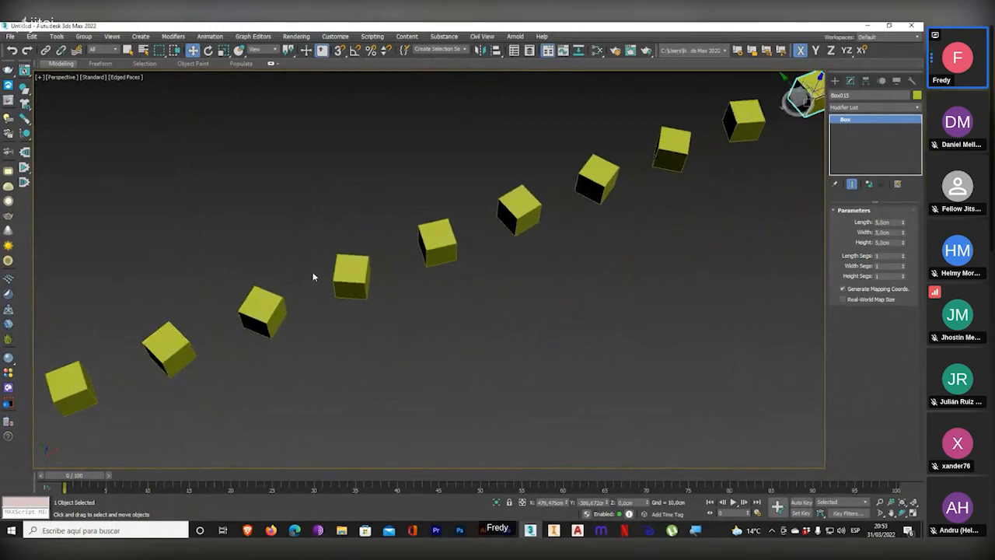
{"action": "key", "text": "t"}
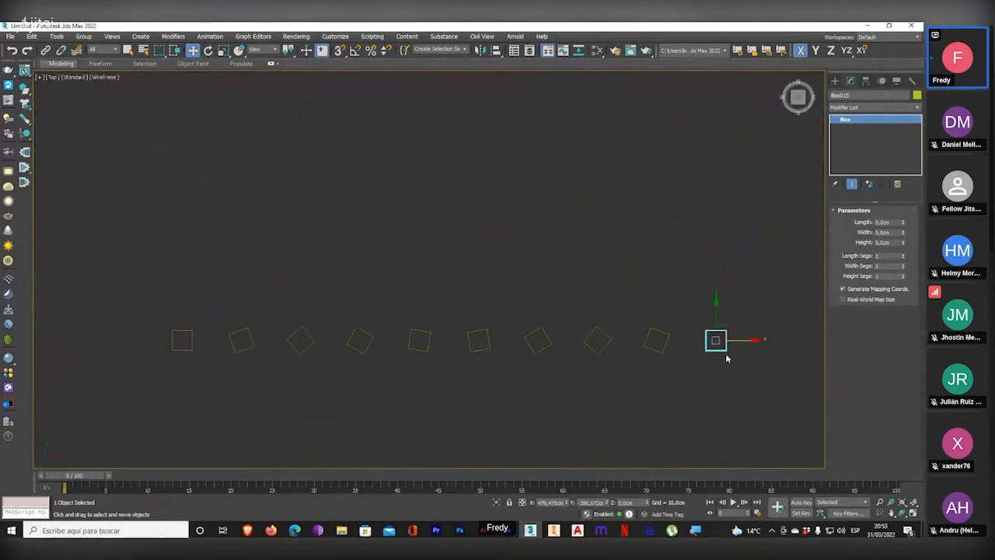
{"action": "scroll", "coordinate": [743, 340], "scroll_direction": "up", "scroll_amount": 3}
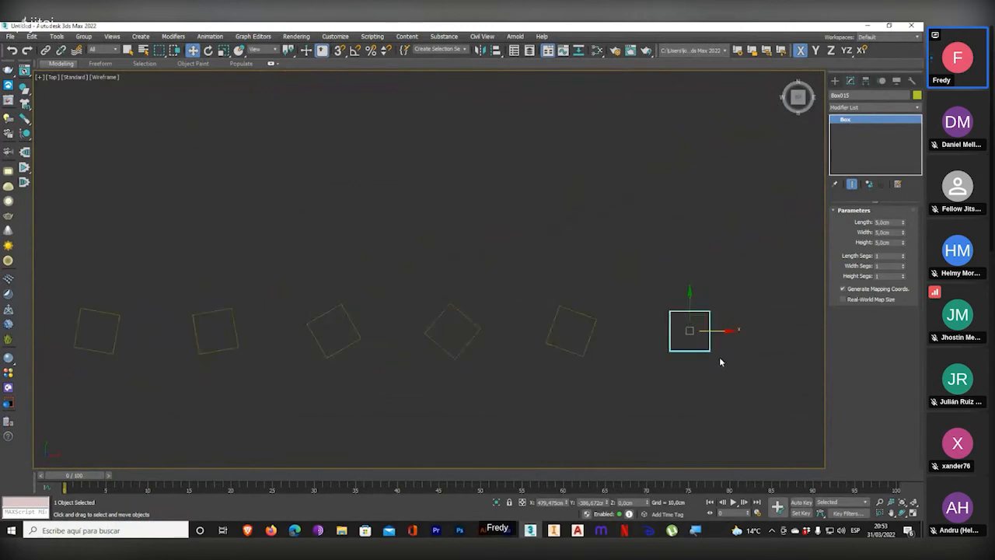
{"action": "scroll", "coordinate": [719, 356], "scroll_direction": "down", "scroll_amount": 3}
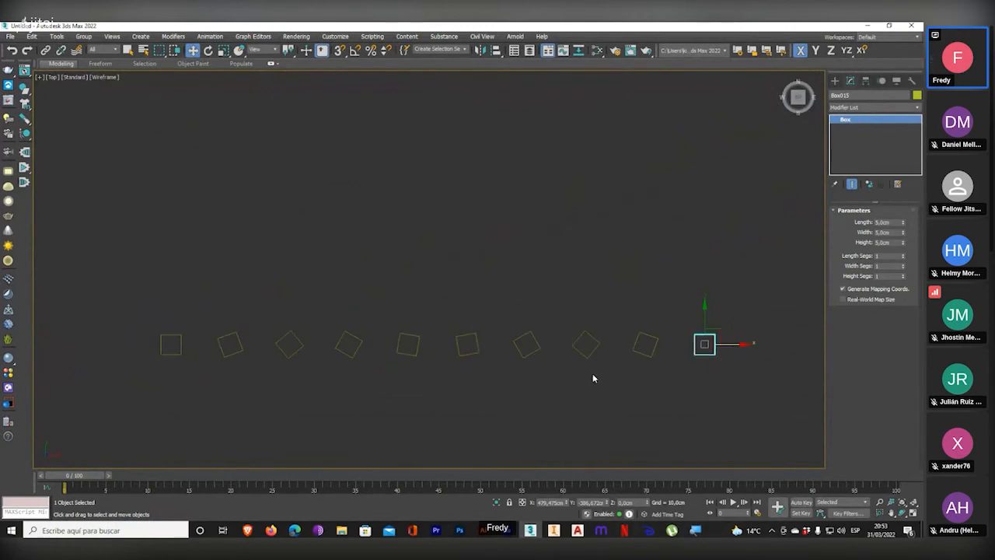
- Undo the rotated array and return to a maximized perspective view framing the single cube
{"action": "key", "text": "ctrl+z"}
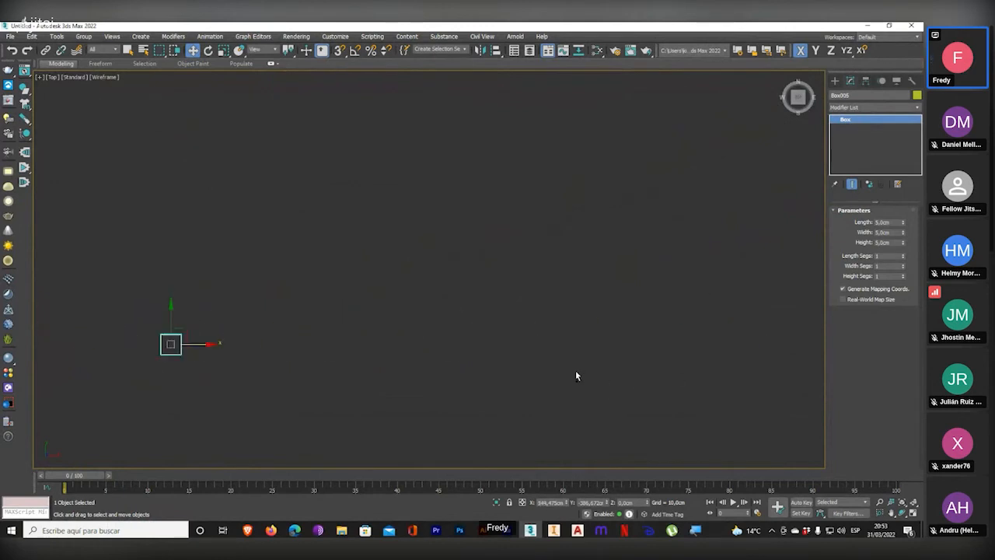
{"action": "left_click", "coordinate": [913, 512]}
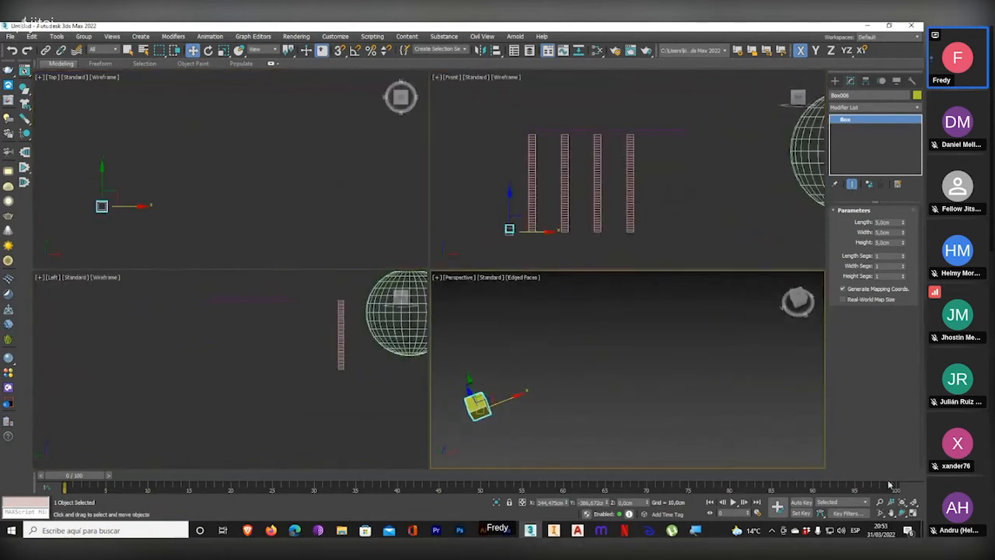
{"action": "left_click", "coordinate": [914, 513]}
{"action": "middle_click_drag", "start_coordinate": [400, 350], "coordinate": [428, 339], "text": "alt"}
{"action": "middle_click_drag", "start_coordinate": [158, 315], "coordinate": [348, 311]}
{"action": "scroll", "coordinate": [322, 327], "scroll_direction": "up", "scroll_amount": 3}
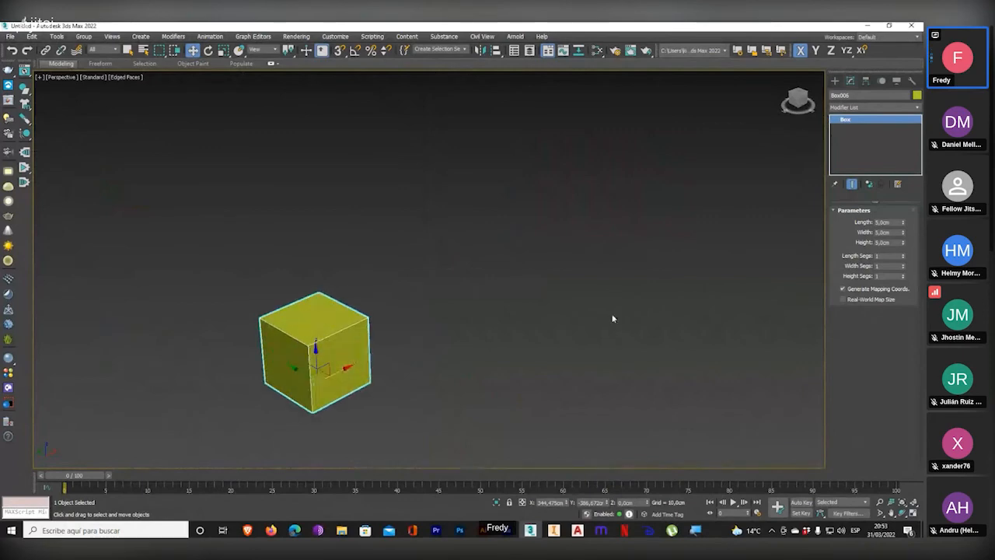
{"action": "scroll", "coordinate": [423, 339], "scroll_direction": "down", "scroll_amount": 3}
{"action": "middle_click_drag", "start_coordinate": [413, 336], "coordinate": [351, 326]}
{"action": "scroll", "coordinate": [332, 347], "scroll_direction": "up", "scroll_amount": 3}
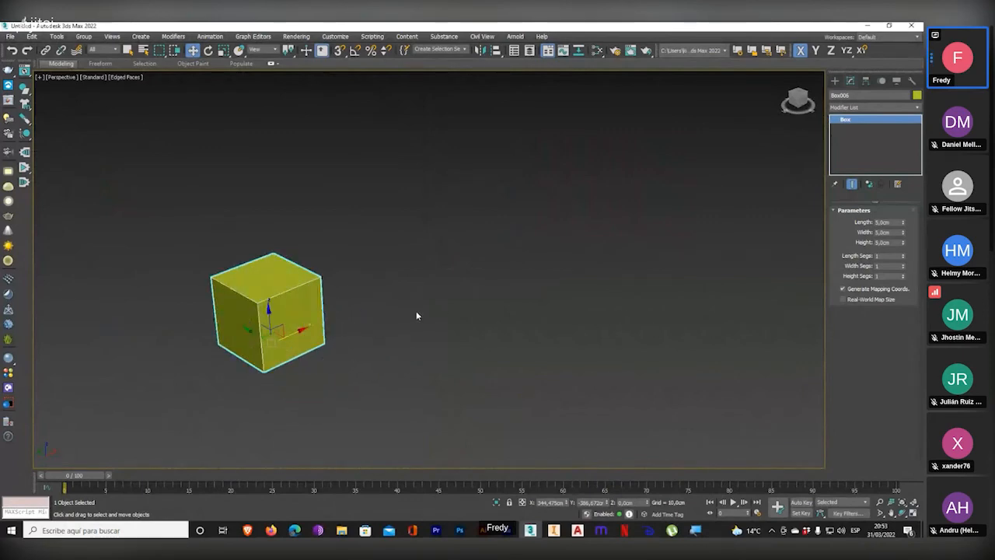
- Array the cube as 10 instances moved 5 cm along X with no rotation and an incremental Z scale above 100 percent
{"action": "left_click", "coordinate": [57, 37]}
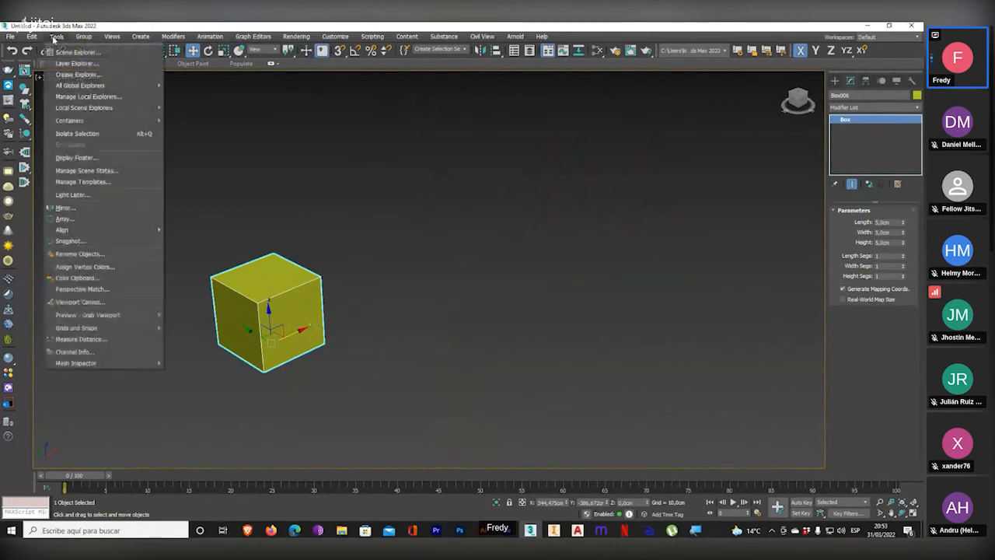
{"action": "left_click", "coordinate": [65, 218]}
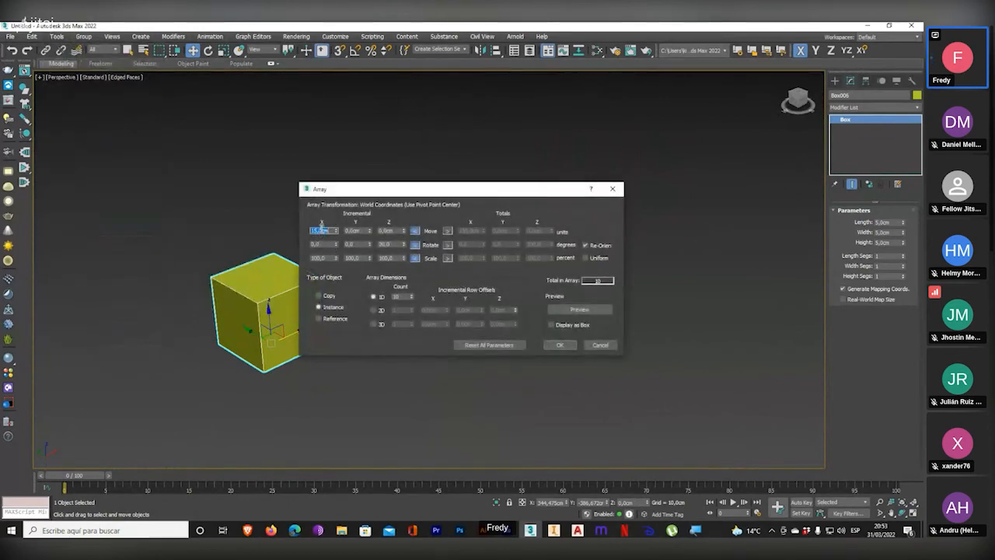
{"action": "type", "text": "5"}
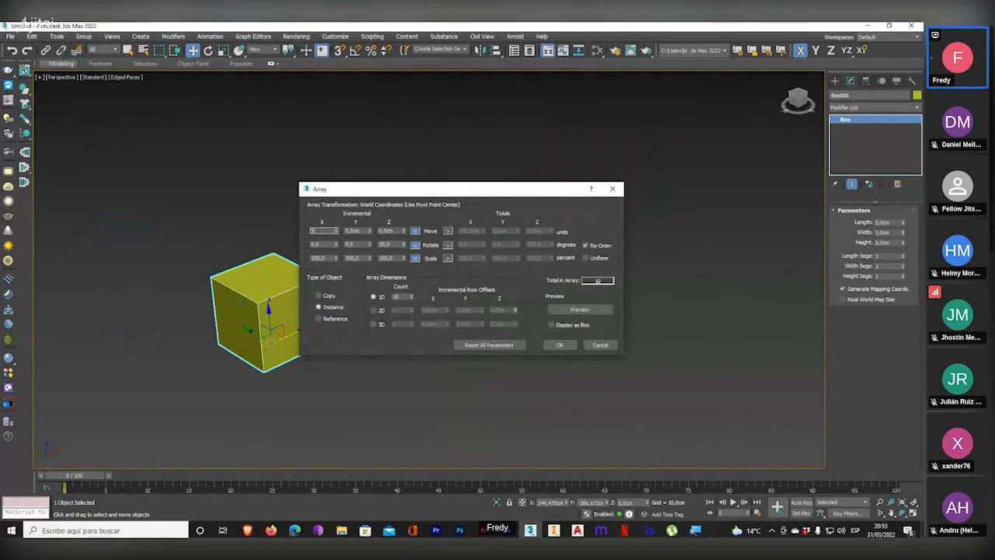
{"action": "double_click", "coordinate": [397, 245]}
{"action": "type", "text": "0"}
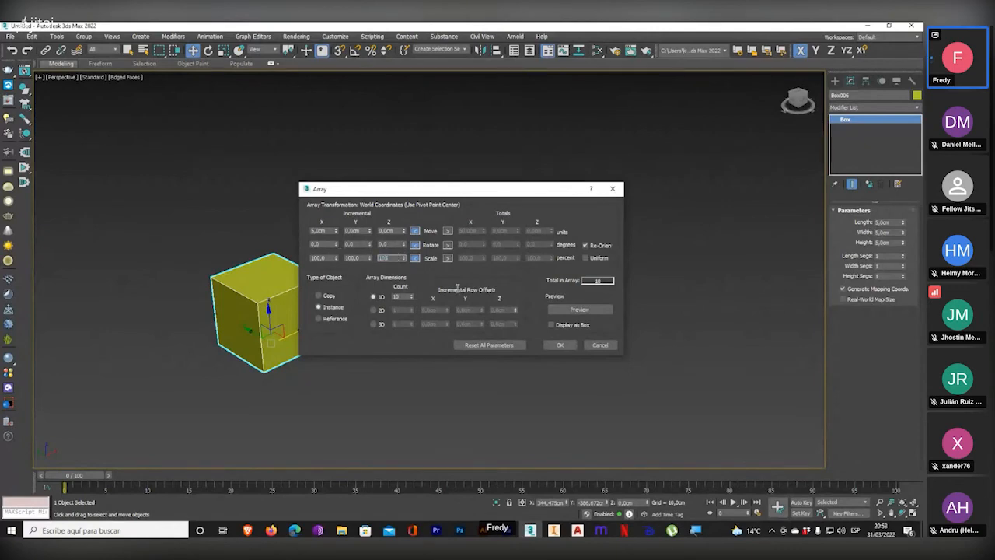
{"action": "left_click", "coordinate": [559, 345]}
- Examine the row of progressively scaled boxes from above, below and the side
{"action": "scroll", "coordinate": [436, 347], "scroll_direction": "down", "scroll_amount": 3}
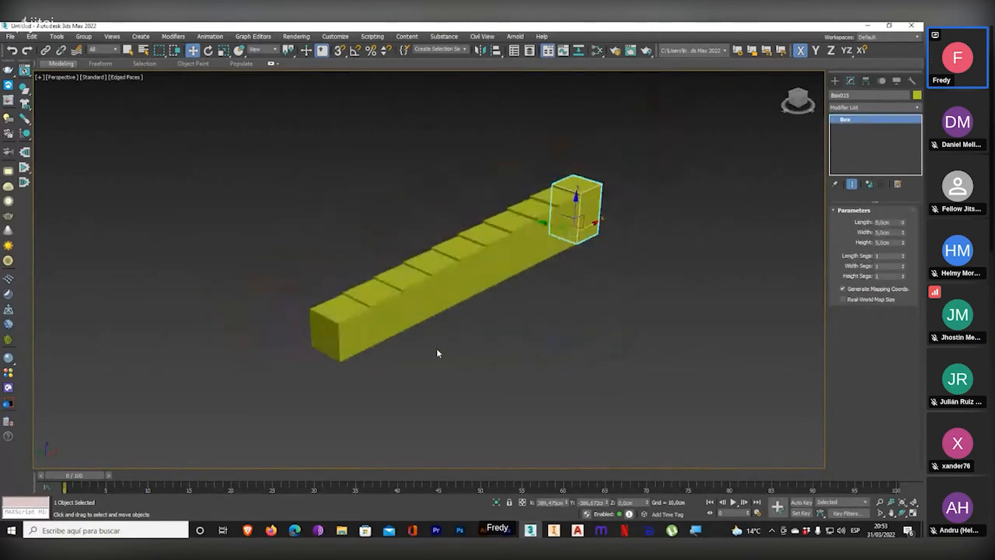
{"action": "scroll", "coordinate": [435, 345], "scroll_direction": "up", "scroll_amount": 5}
{"action": "middle_click_drag", "start_coordinate": [454, 337], "coordinate": [287, 367], "text": "alt"}
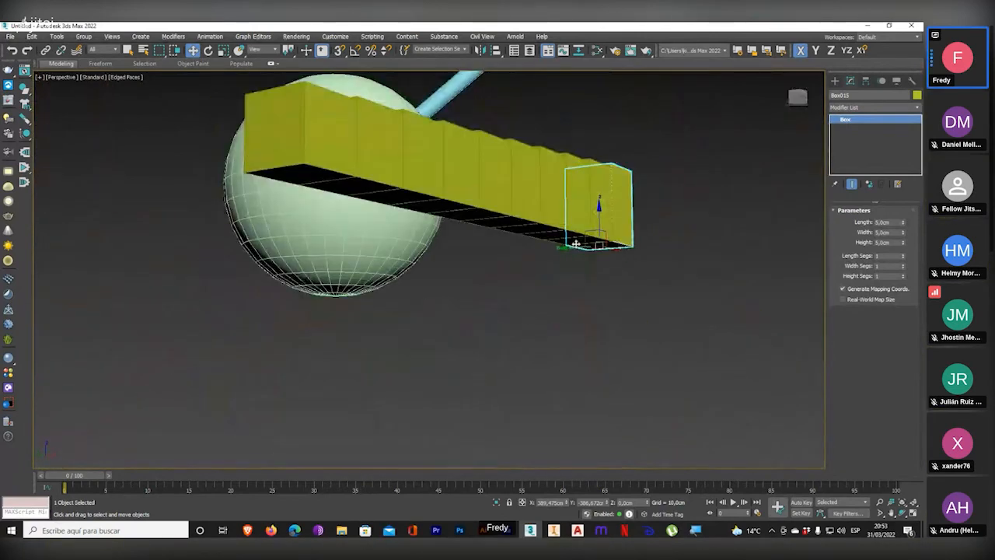
{"action": "scroll", "coordinate": [580, 241], "scroll_direction": "up", "scroll_amount": 4}
{"action": "scroll", "coordinate": [593, 254], "scroll_direction": "down", "scroll_amount": 4}
{"action": "middle_click_drag", "start_coordinate": [531, 303], "coordinate": [529, 331], "text": "alt"}
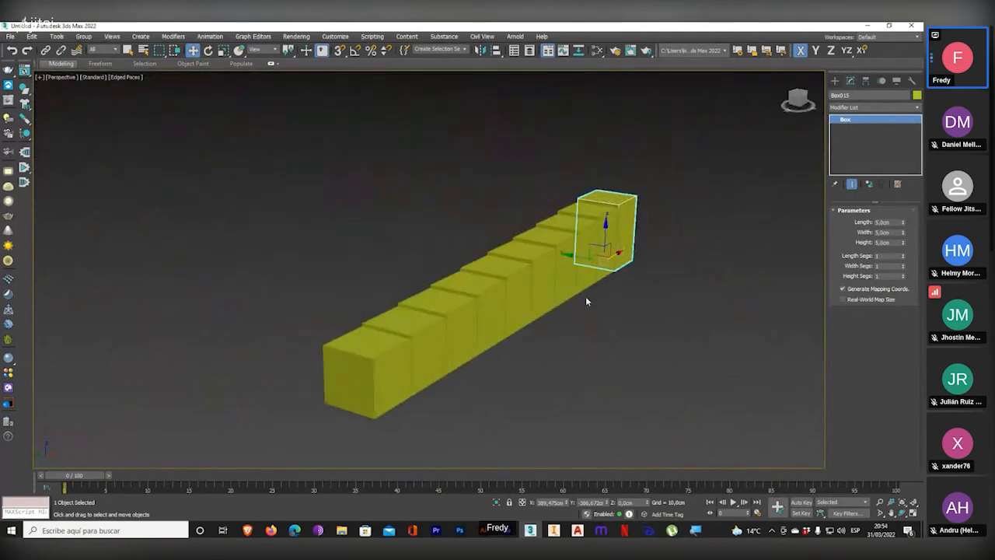
{"action": "middle_click_drag", "start_coordinate": [586, 300], "coordinate": [542, 315], "text": "alt"}
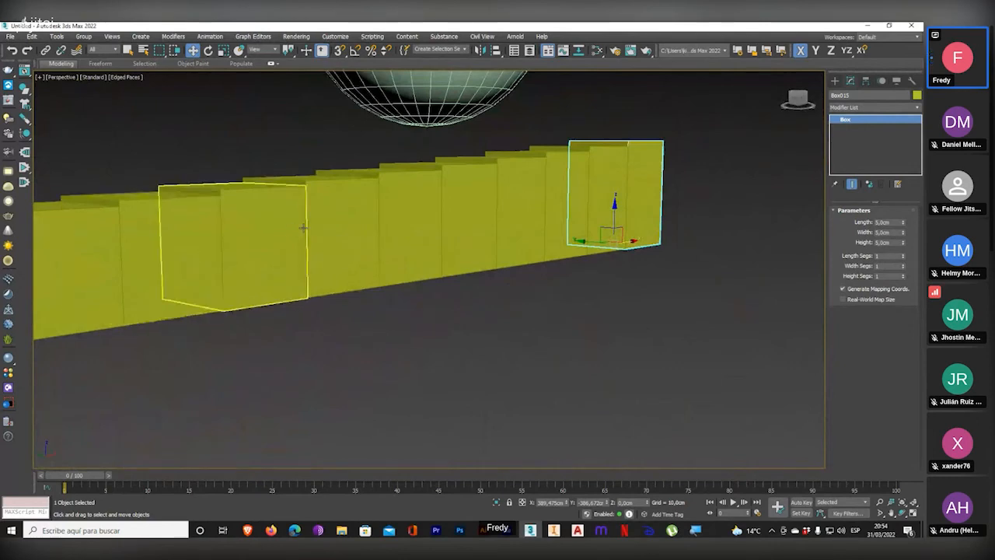
- Undo the scaled array so that only the single cube remains
{"action": "mouse_move", "coordinate": [544, 319]}
{"action": "middle_mouse_down", "text": "alt"}
{"action": "mouse_move", "coordinate": [553, 268]}
{"action": "mouse_move", "coordinate": [550, 333]}
{"action": "middle_mouse_up", "text": "alt"}
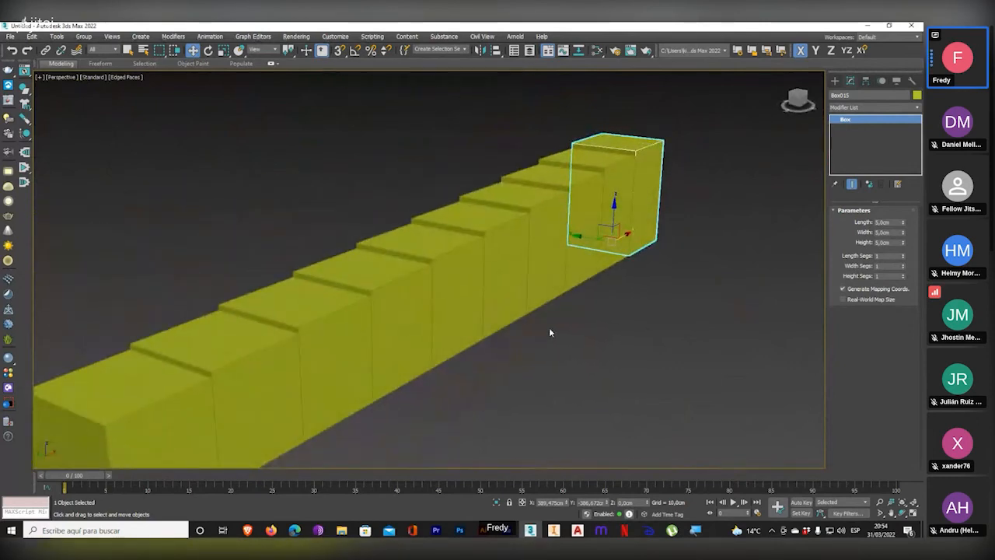
{"action": "key", "text": "ctrl+z"}
{"action": "scroll", "coordinate": [358, 288], "scroll_direction": "down", "scroll_amount": 5}
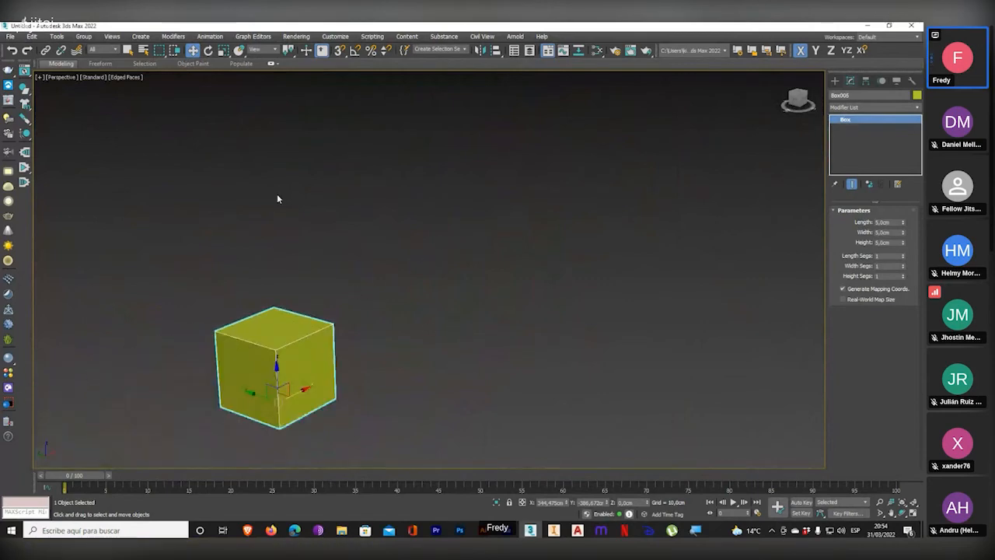
{"action": "scroll", "coordinate": [273, 209], "scroll_direction": "down", "scroll_amount": 3}
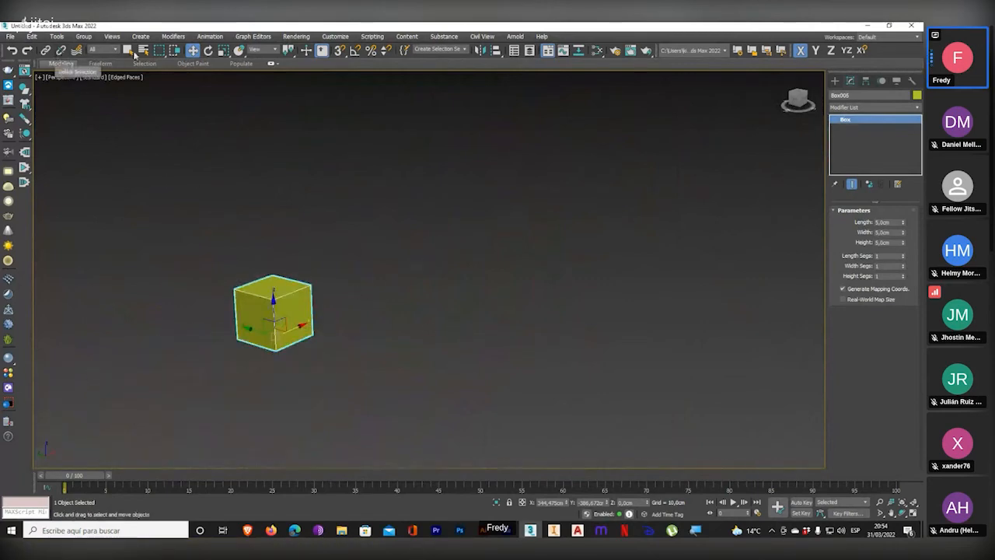
- Set up a 2D array of the cube with 100 percent incremental Z scale and a 6 cm incremental move along X
{"action": "left_click", "coordinate": [57, 37]}
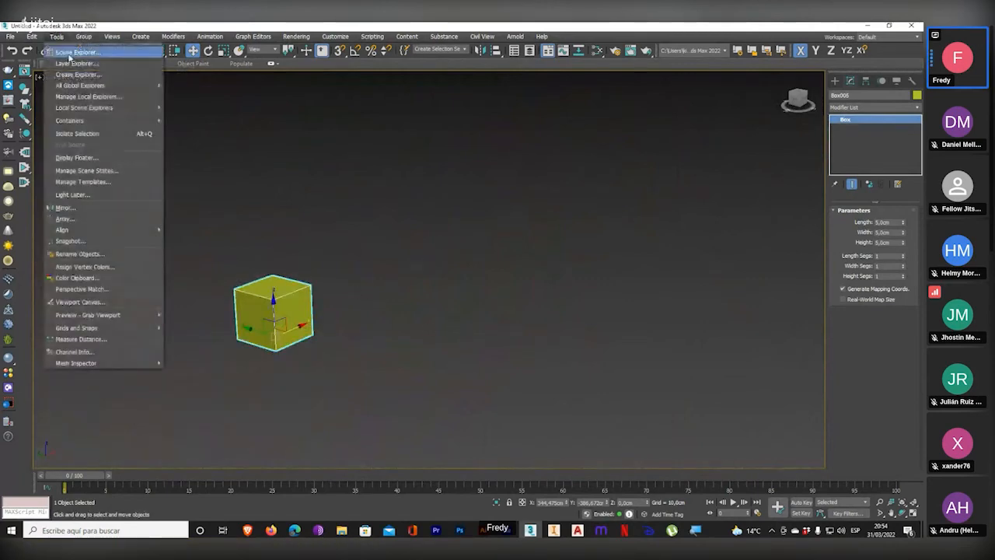
{"action": "left_click", "coordinate": [89, 220]}
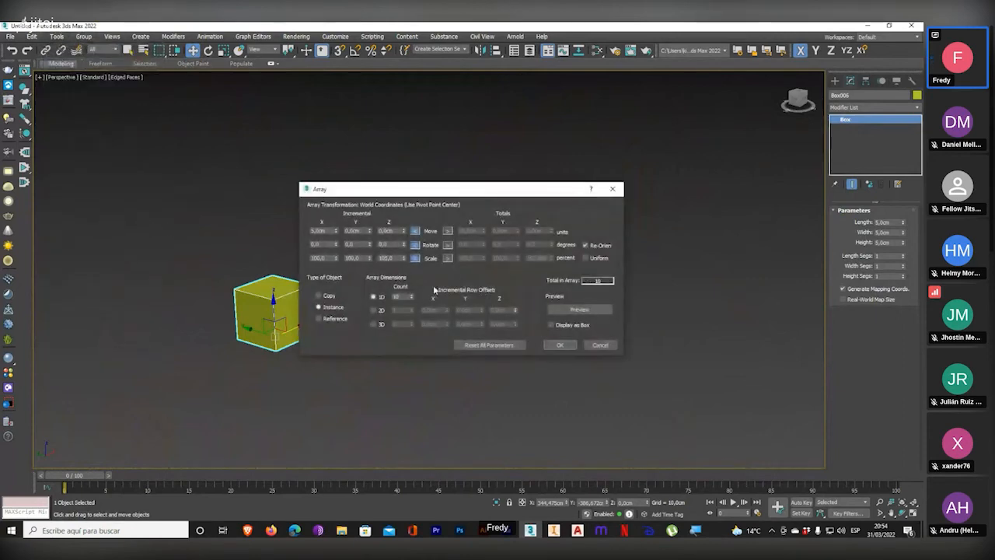
{"action": "key", "text": "super+plus"}
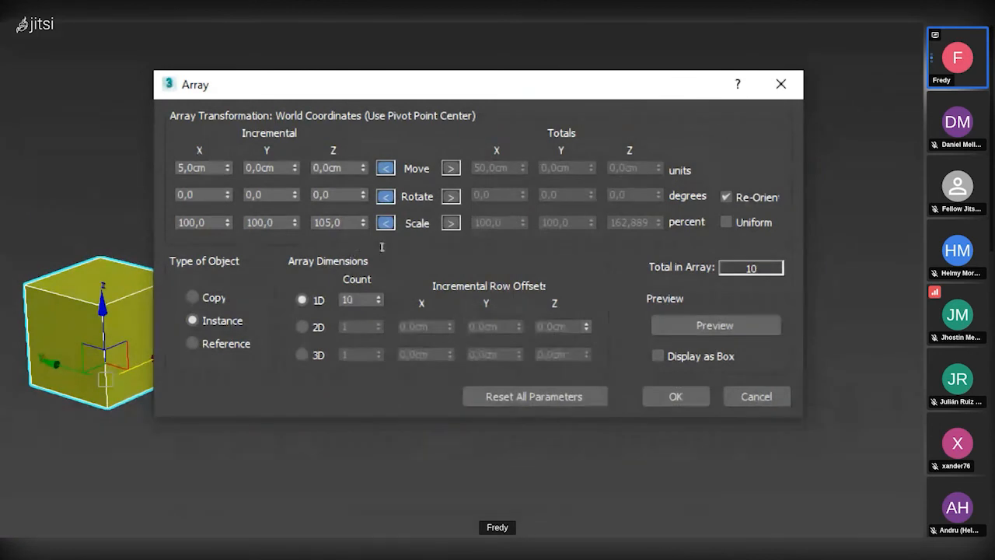
{"action": "key", "text": "Tab"}
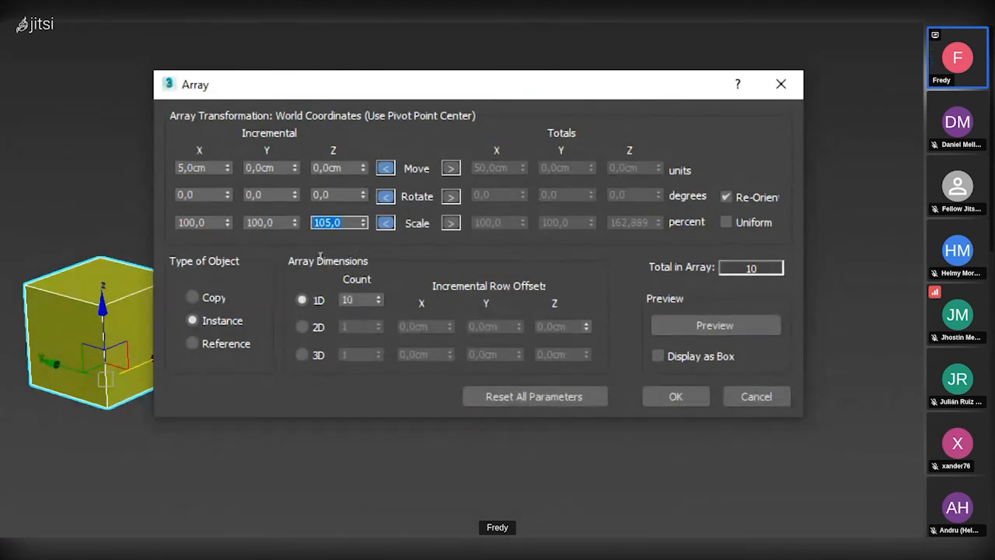
{"action": "type", "text": "100"}
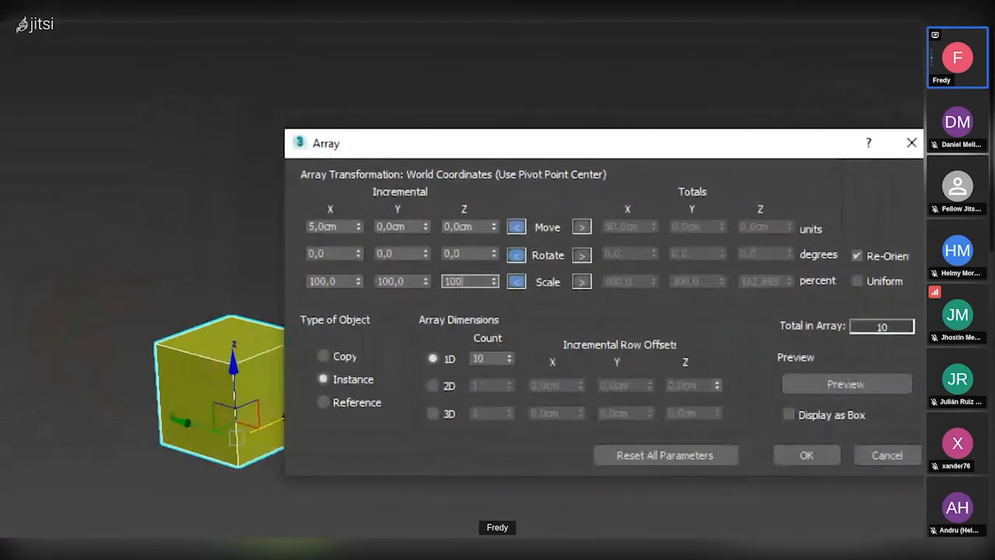
{"action": "left_click", "coordinate": [434, 279]}
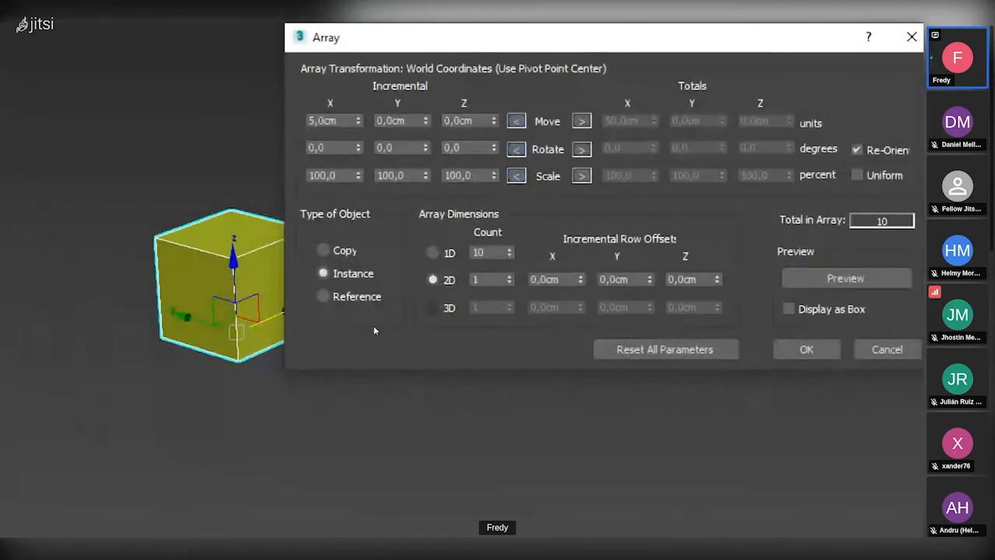
{"action": "left_click_drag", "start_coordinate": [340, 121], "coordinate": [279, 121]}
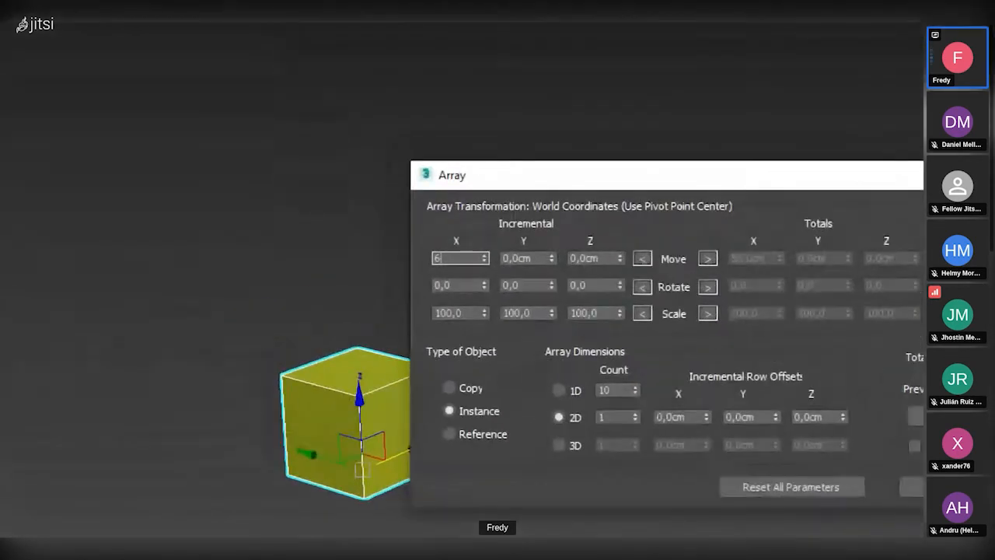
{"action": "type", "text": "6"}
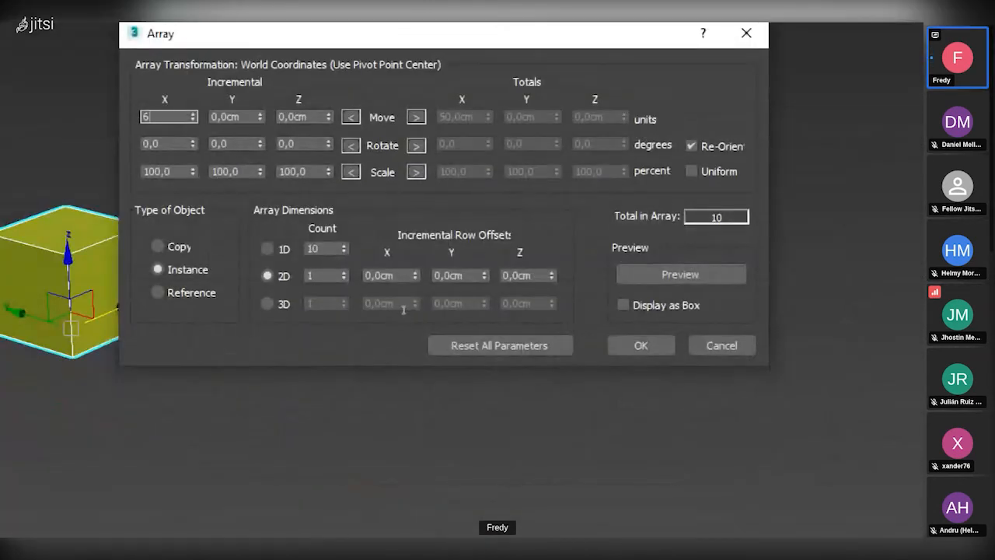
- Set the 2D count to 5 with a 6 cm Y row offset and create the array of instances
{"action": "double_click", "coordinate": [317, 276]}
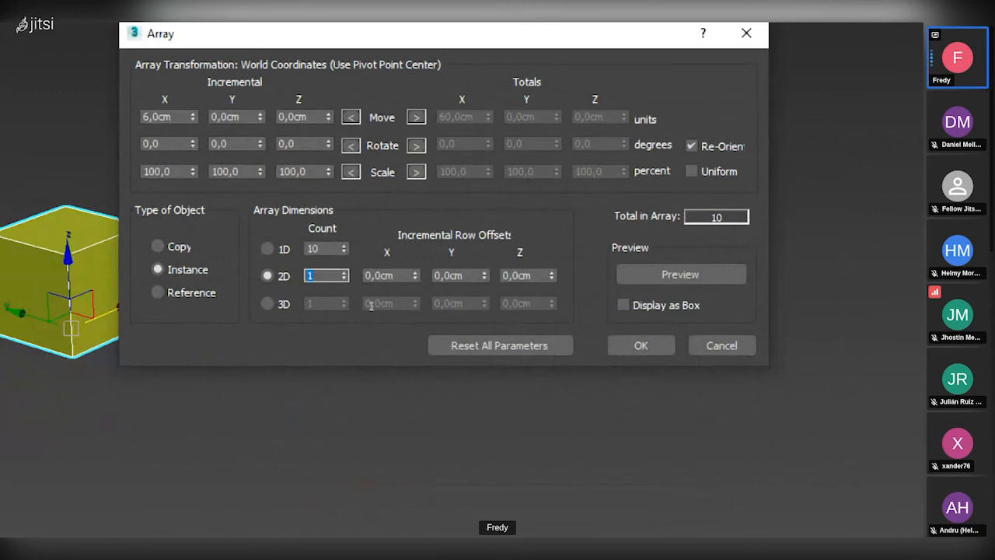
{"action": "type", "text": "5"}
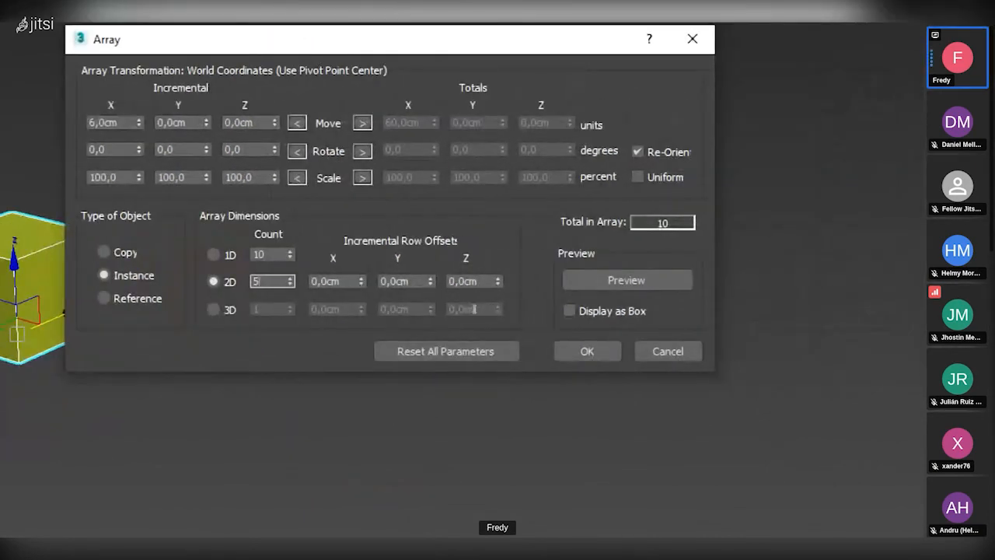
{"action": "key", "text": "Tab"}
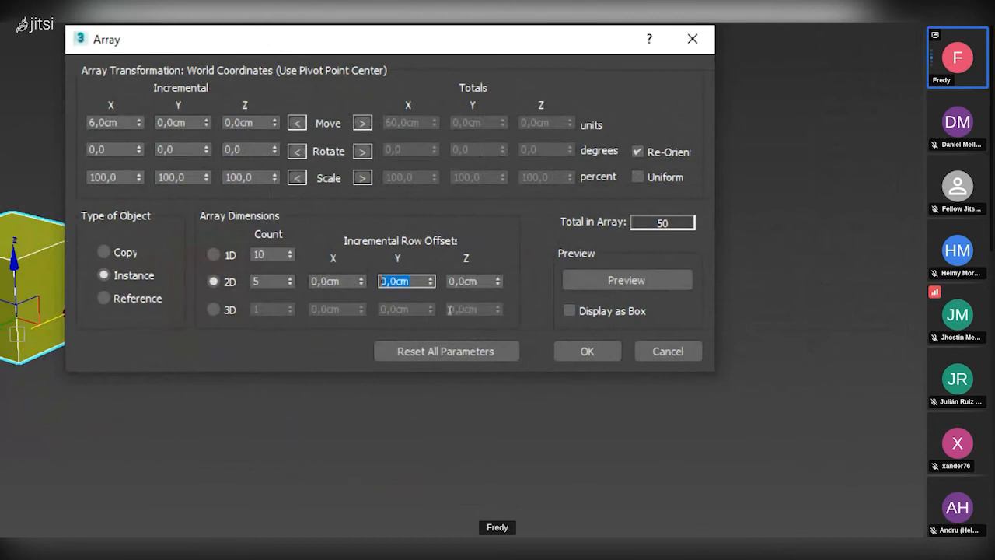
{"action": "type", "text": "6"}
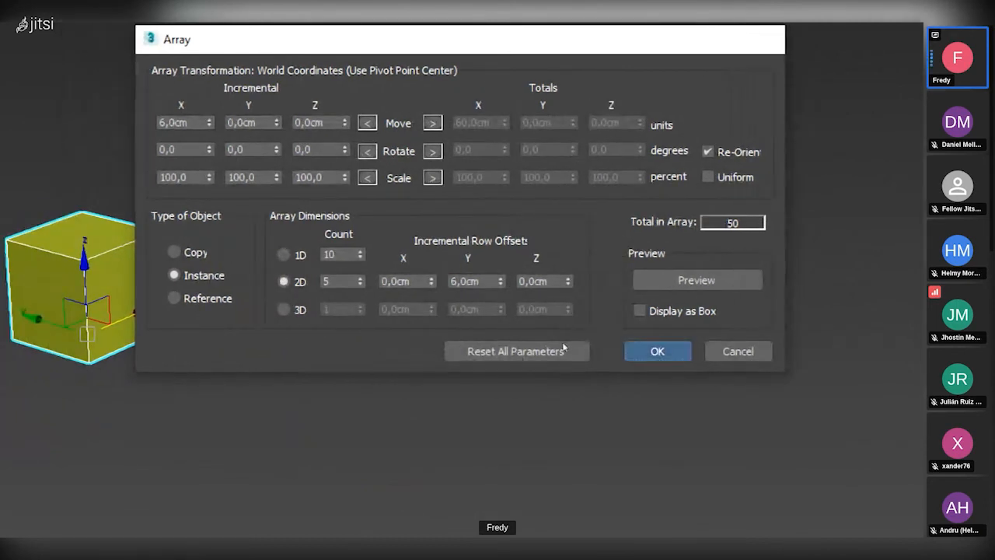
{"action": "left_click", "coordinate": [657, 350]}
- Examine the spacing of the rows and columns in the 2D grid of cubes from above
{"action": "scroll", "coordinate": [467, 335], "scroll_direction": "down", "scroll_amount": 5}
{"action": "scroll", "coordinate": [468, 336], "scroll_direction": "up", "scroll_amount": 3}
{"action": "key", "text": "super+minus"}
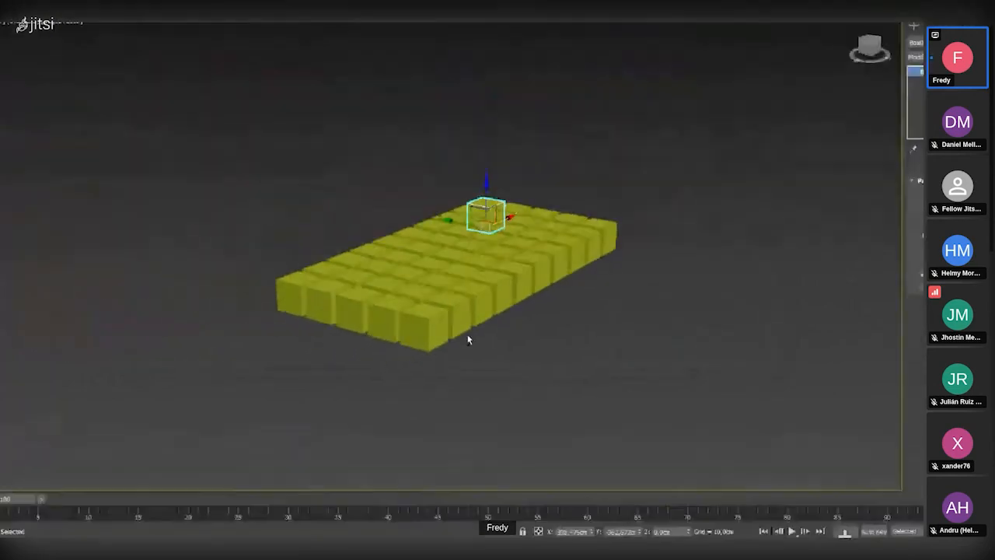
{"action": "scroll", "coordinate": [468, 336], "scroll_direction": "up", "scroll_amount": 3}
{"action": "middle_click_drag", "start_coordinate": [468, 336], "coordinate": [350, 385], "text": "alt"}
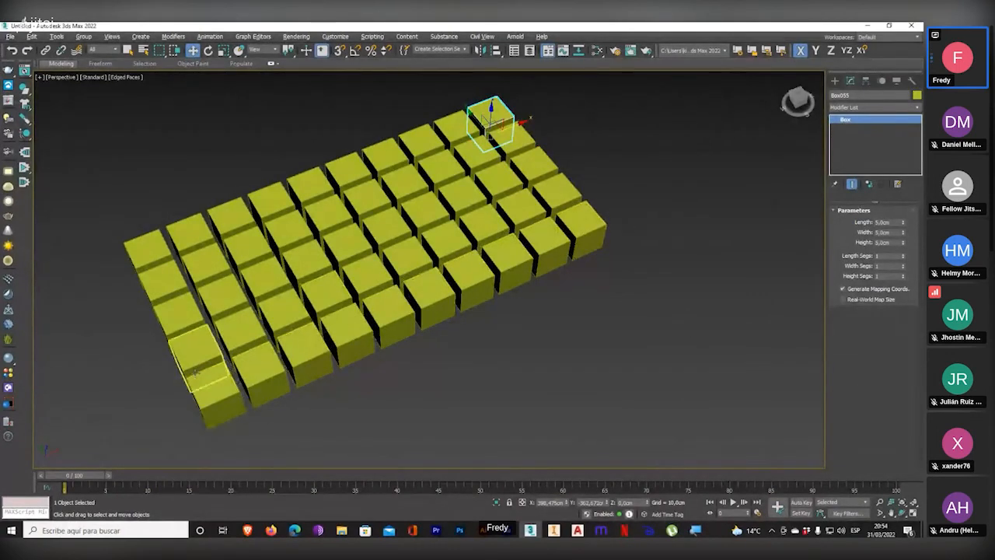
{"action": "middle_click_drag", "start_coordinate": [206, 358], "coordinate": [261, 365]}
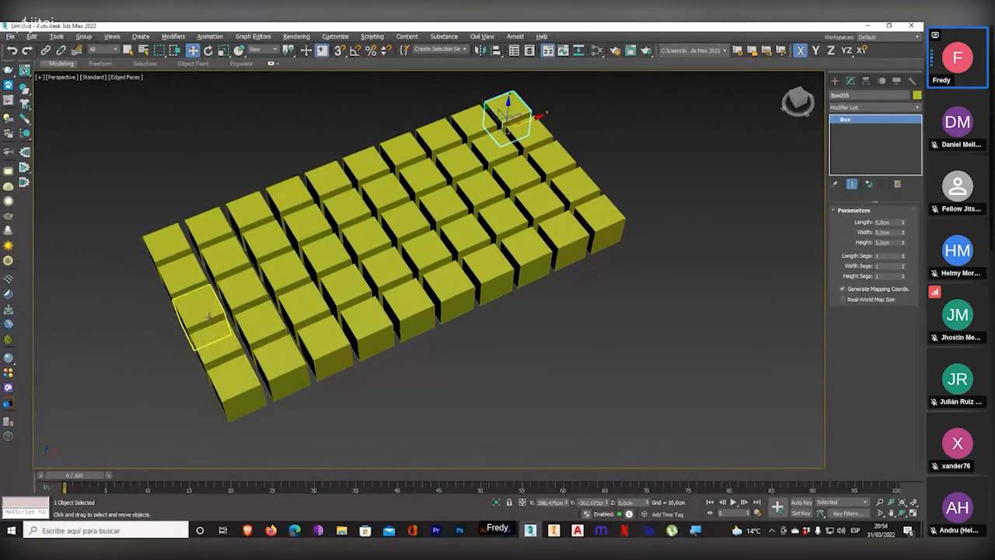
{"action": "middle_click_drag", "start_coordinate": [232, 380], "coordinate": [303, 381], "text": "alt"}
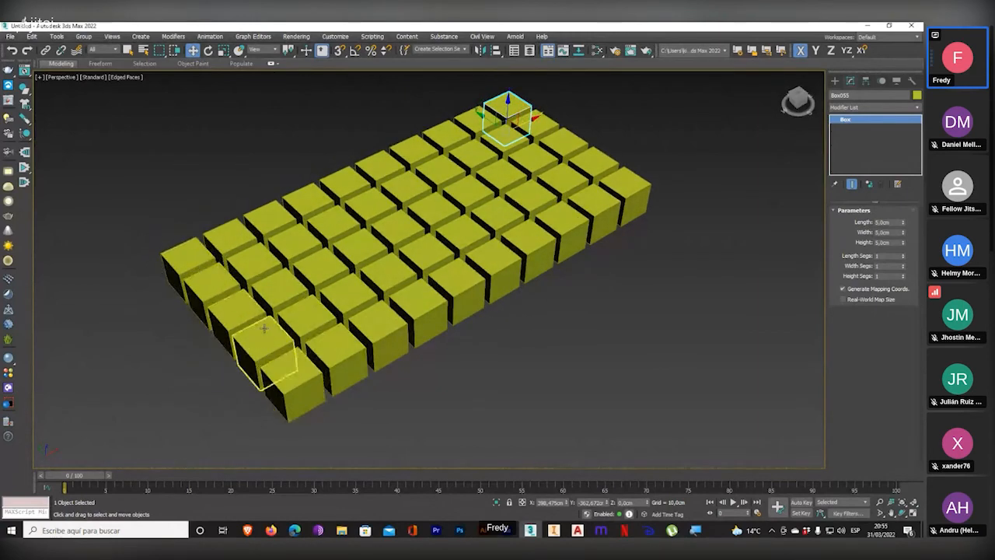
- Undo the 2D grid and array the cube again in 3D mode with a 10 cm Z row offset
{"action": "key", "text": "ctrl+z"}
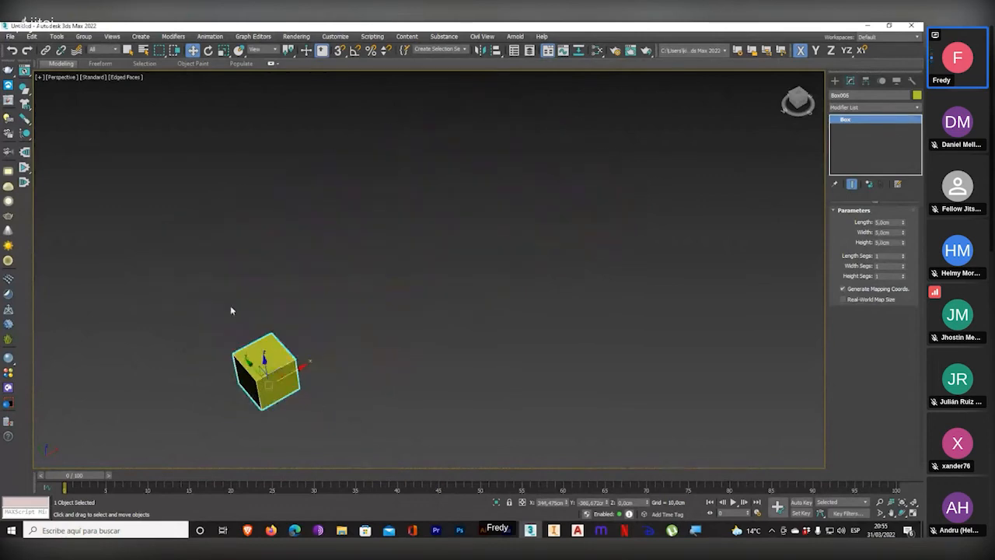
{"action": "left_click", "coordinate": [57, 36]}
{"action": "left_click", "coordinate": [87, 207]}
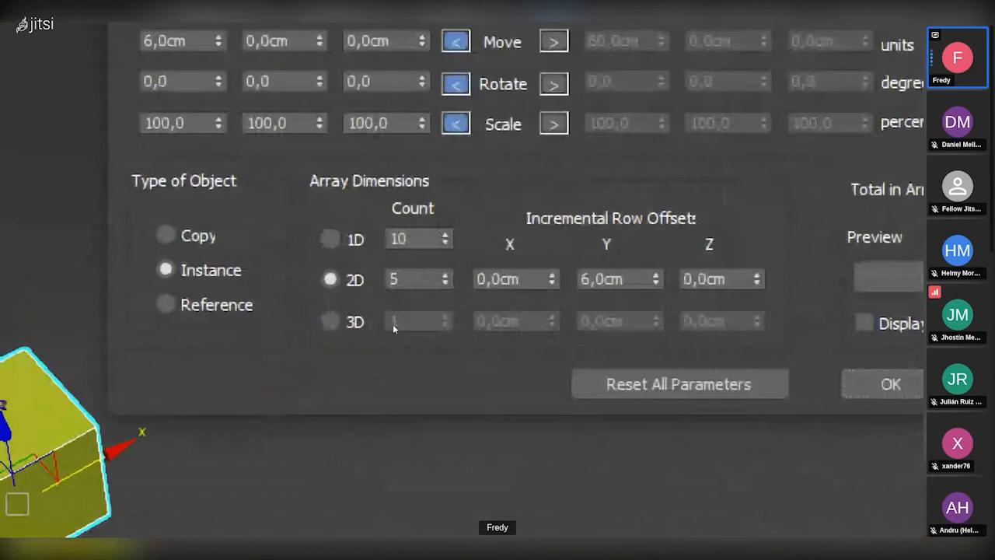
{"action": "left_click", "coordinate": [389, 324]}
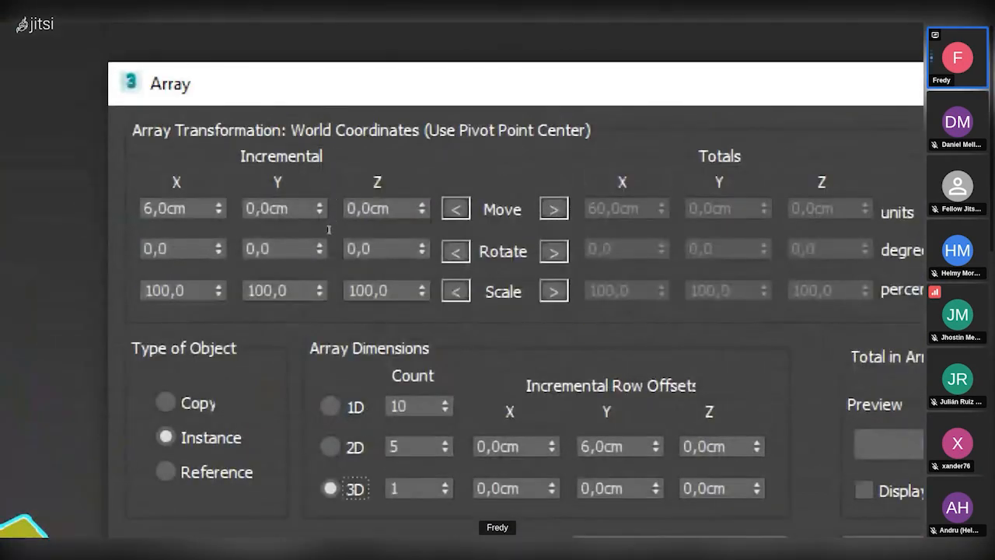
{"action": "left_click", "coordinate": [198, 41]}
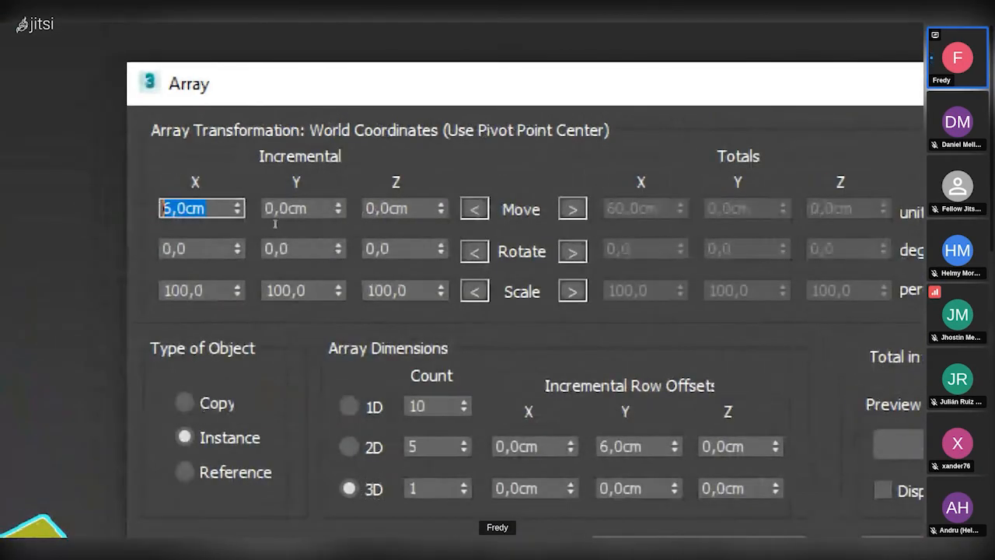
{"action": "key", "text": "Tab"}
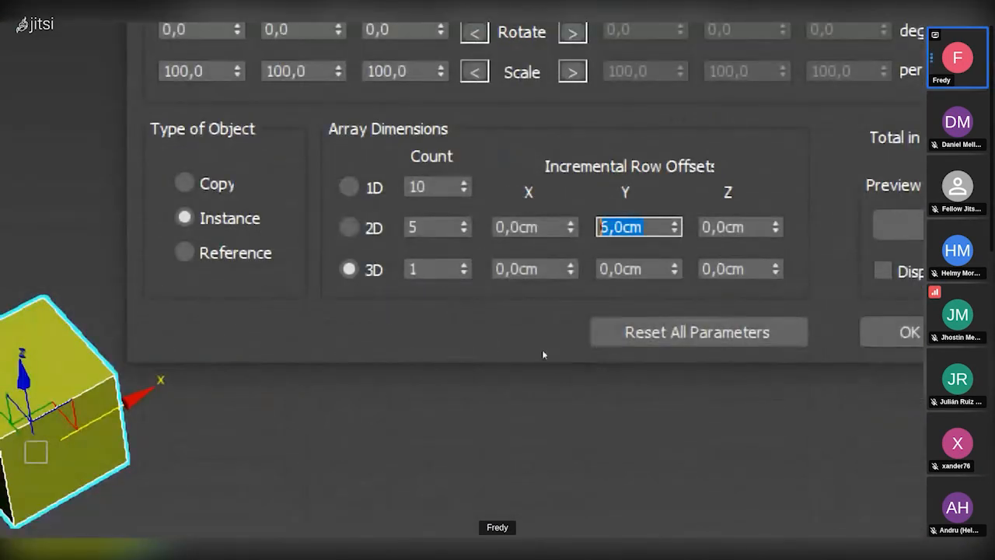
{"action": "key", "text": "Tab"}
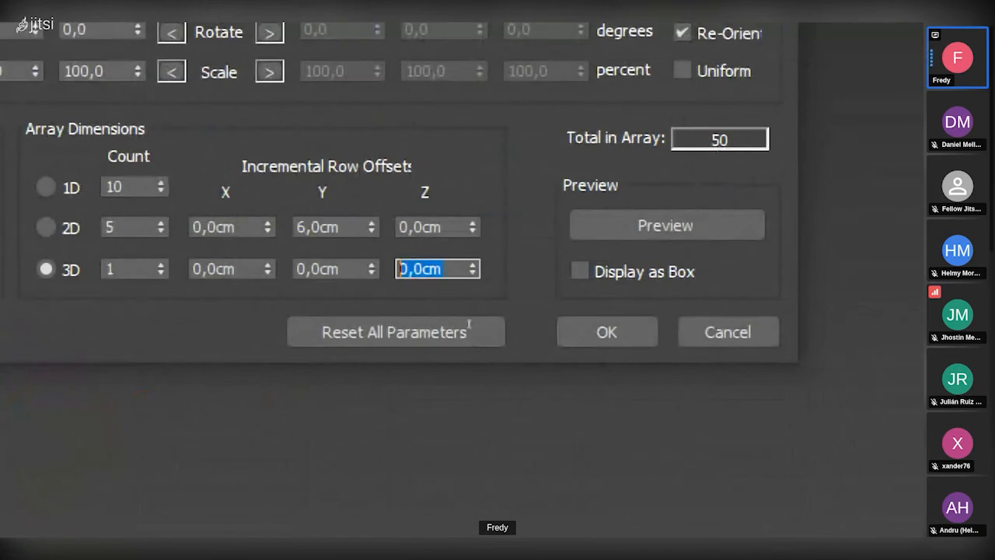
{"action": "type", "text": "10"}
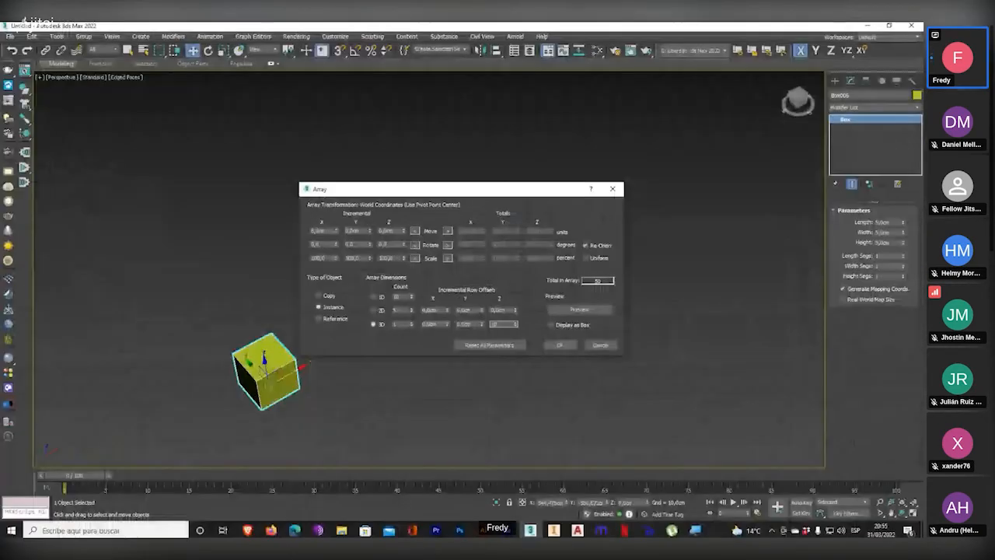
{"action": "left_click", "coordinate": [561, 344]}
- Undo the single-layer result and repeat the array with a 3D count of 3
{"action": "key", "text": "ctrl+z"}
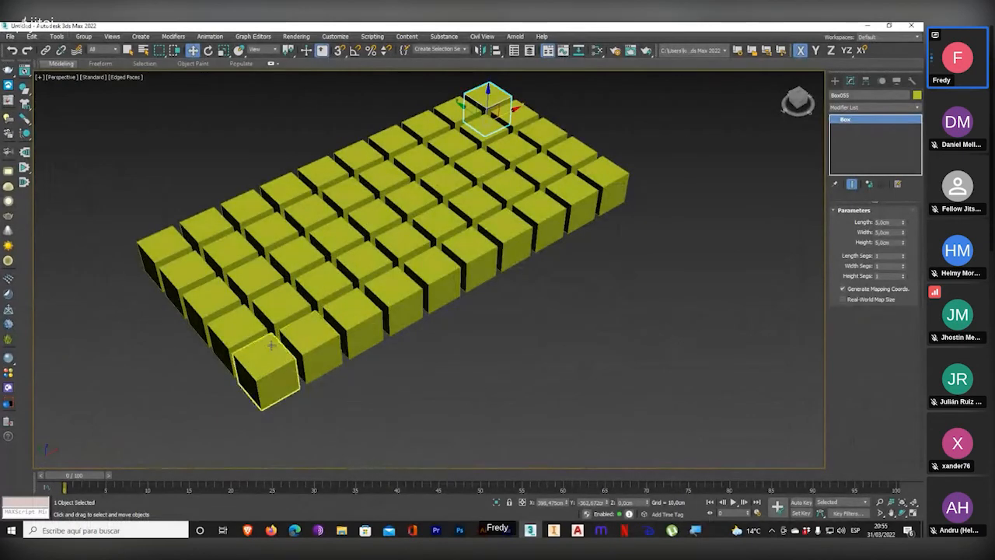
{"action": "left_click", "coordinate": [56, 38]}
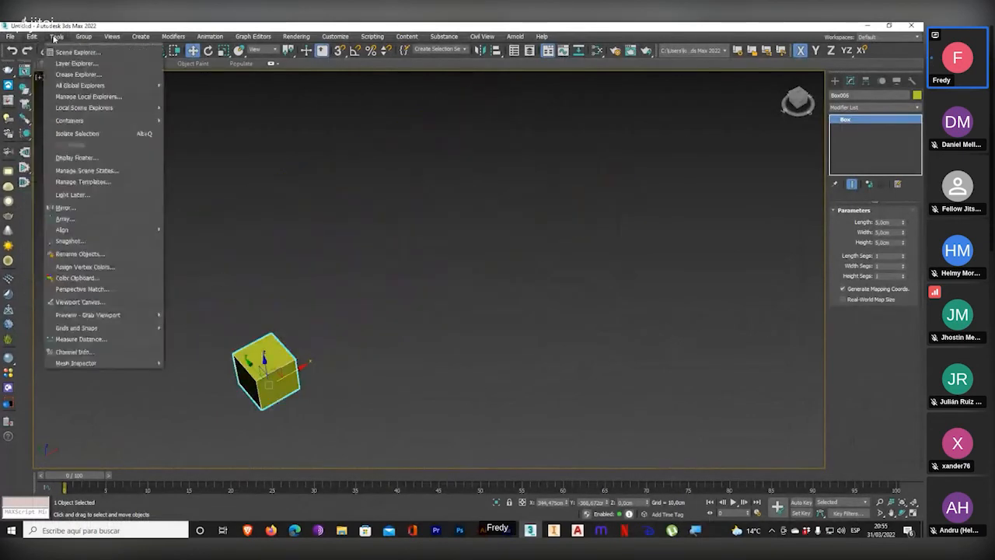
{"action": "left_click", "coordinate": [94, 218]}
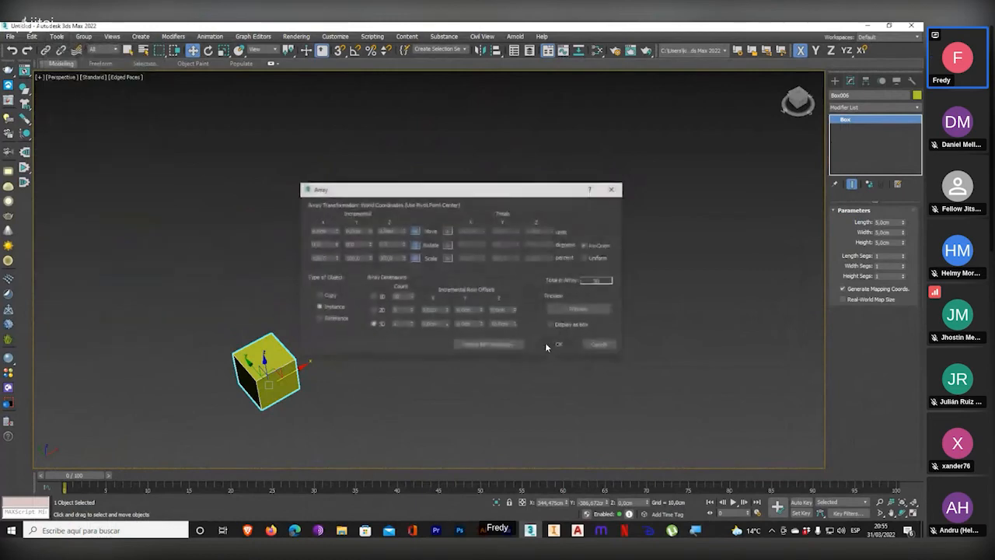
{"action": "double_click", "coordinate": [402, 324]}
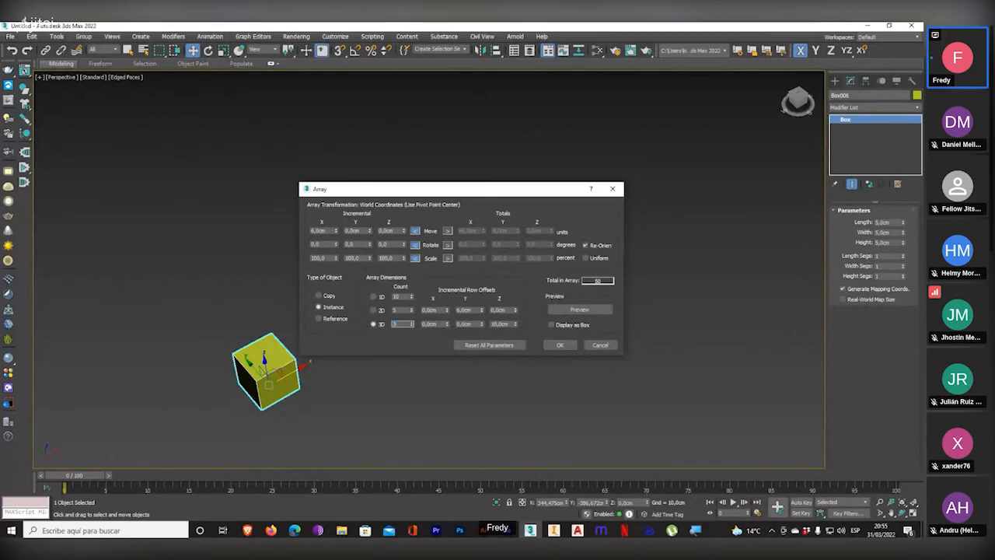
{"action": "left_click", "coordinate": [559, 346]}
- Examine the layers of the 3D cube array from several angles and distances
{"action": "scroll", "coordinate": [333, 381], "scroll_direction": "down", "scroll_amount": 3}
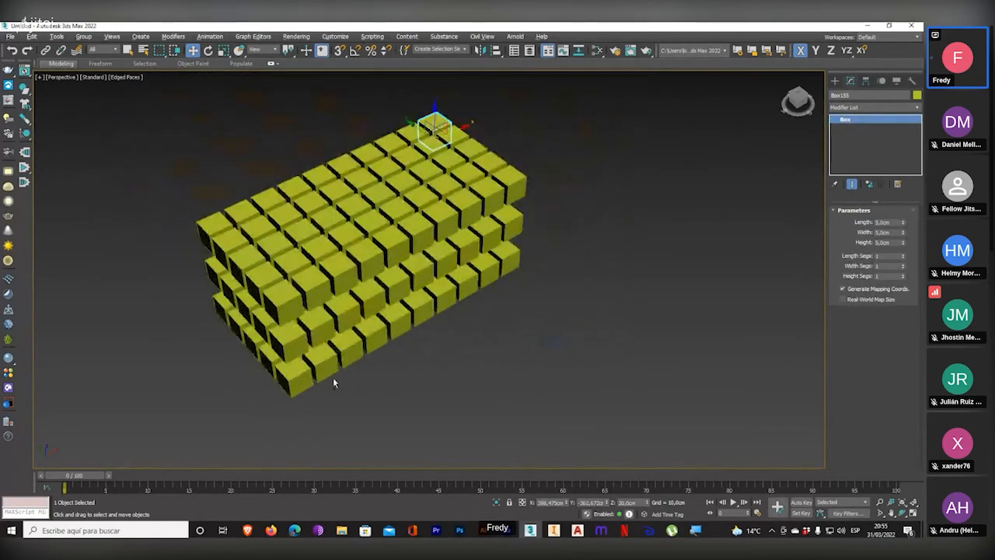
{"action": "mouse_move", "coordinate": [333, 381]}
{"action": "middle_mouse_down", "text": "alt"}
{"action": "mouse_move", "coordinate": [319, 307]}
{"action": "mouse_move", "coordinate": [368, 283]}
{"action": "mouse_move", "coordinate": [337, 318]}
{"action": "mouse_move", "coordinate": [332, 366]}
{"action": "middle_mouse_up", "text": "alt"}
{"action": "scroll", "coordinate": [380, 346], "scroll_direction": "down", "scroll_amount": 3}
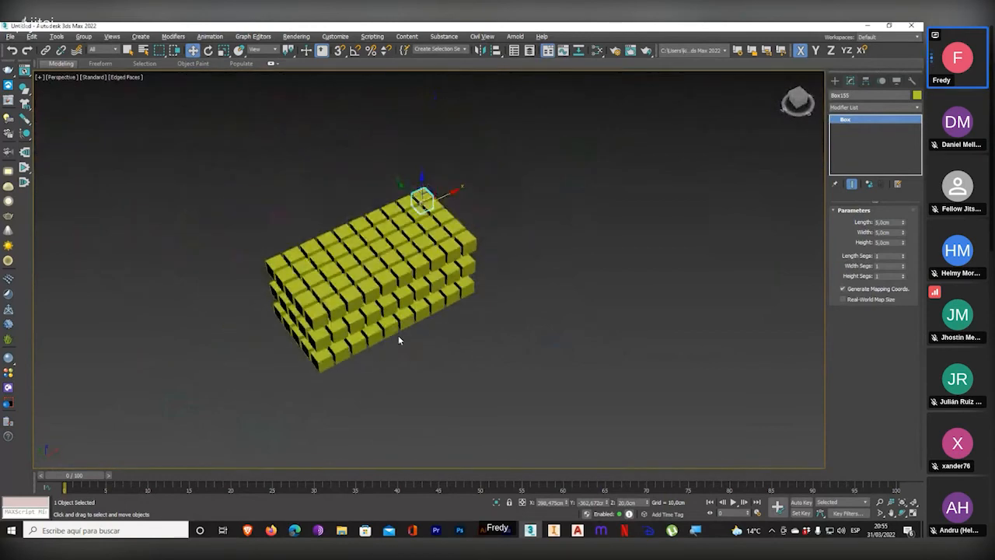
{"action": "scroll", "coordinate": [426, 371], "scroll_direction": "down", "scroll_amount": 1}
{"action": "middle_click_drag", "start_coordinate": [417, 356], "coordinate": [366, 317], "text": "alt"}
{"action": "scroll", "coordinate": [358, 320], "scroll_direction": "up", "scroll_amount": 2}
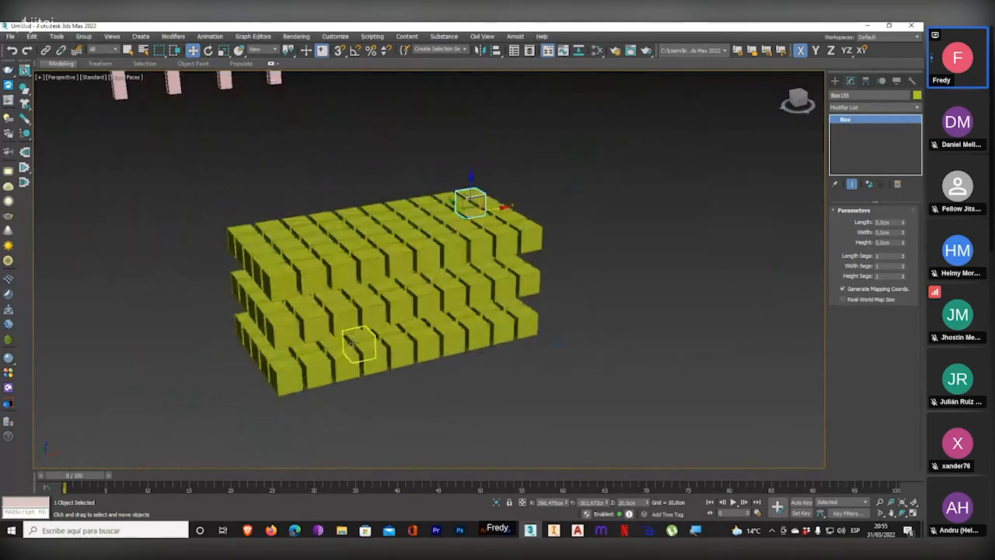
{"action": "scroll", "coordinate": [403, 377], "scroll_direction": "up", "scroll_amount": 2}
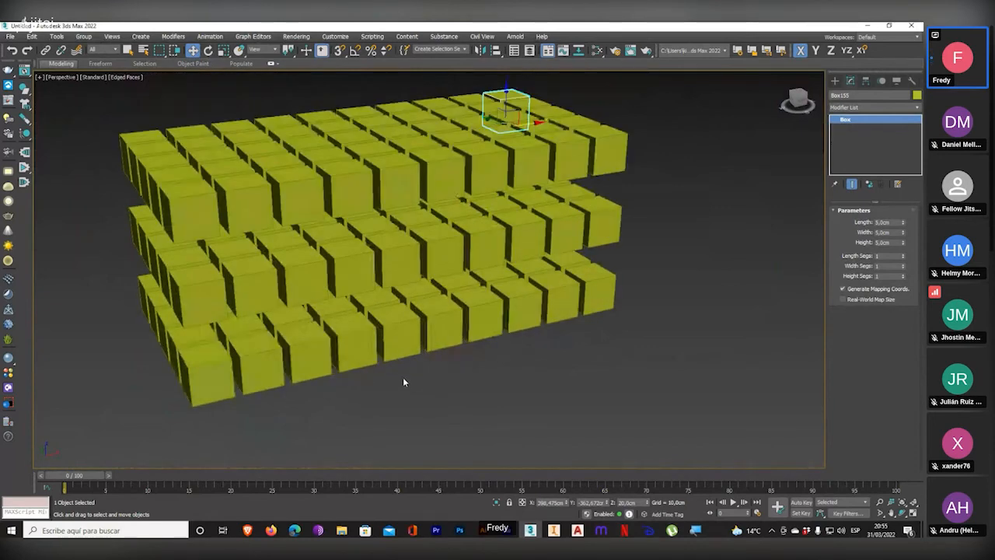
{"action": "scroll", "coordinate": [403, 377], "scroll_direction": "up", "scroll_amount": 1}
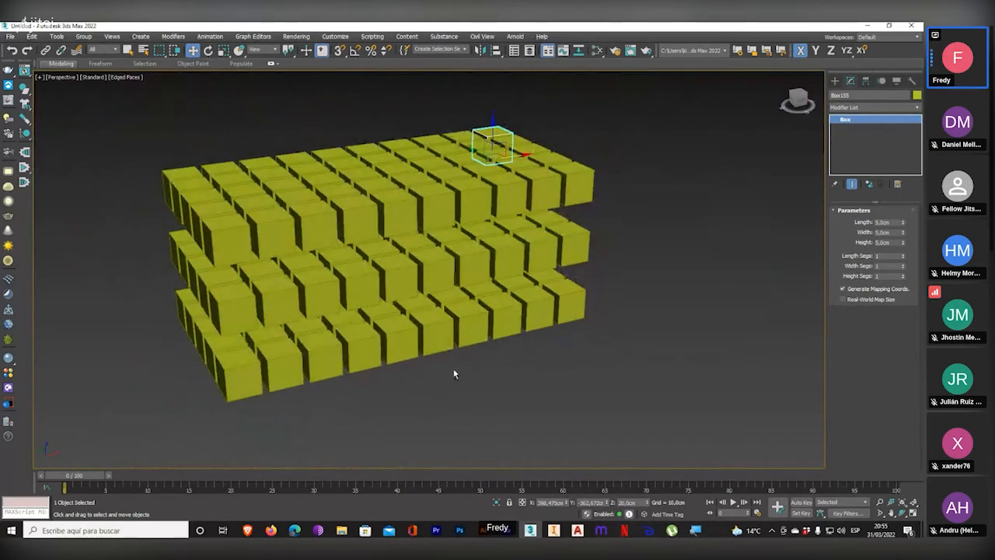
- Undo the 3D cube array and create a cylinder about 5.6 cm in radius and 2.4 cm high beside the original cube
{"action": "key", "text": "ctrl+z"}
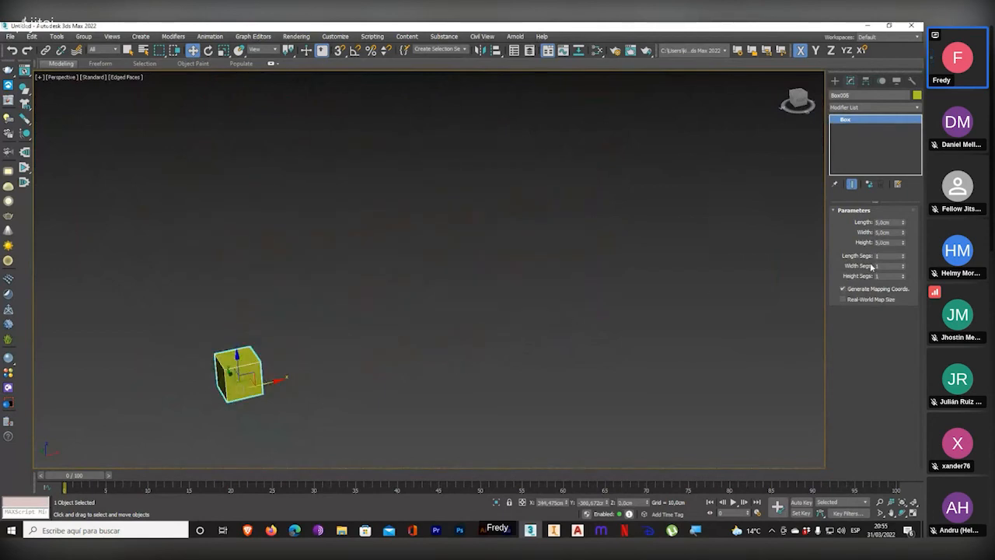
{"action": "left_click", "coordinate": [835, 81]}
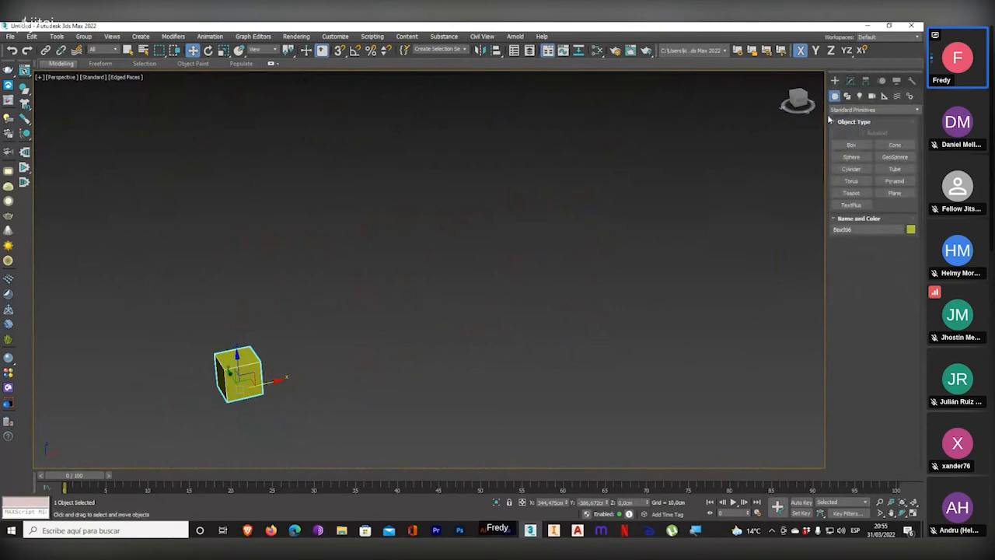
{"action": "left_click", "coordinate": [852, 157]}
{"action": "left_click", "coordinate": [851, 169]}
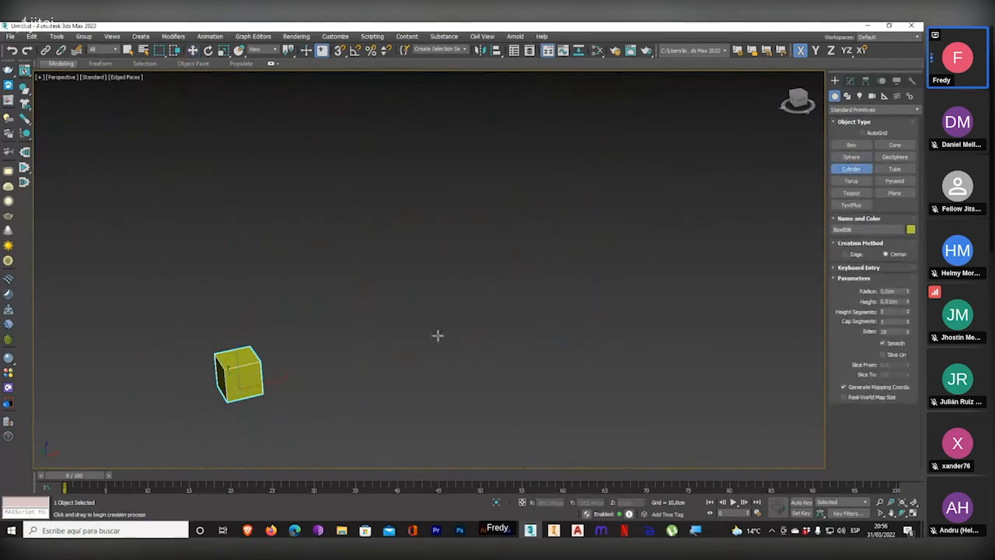
{"action": "left_click_drag", "start_coordinate": [420, 332], "coordinate": [434, 314]}
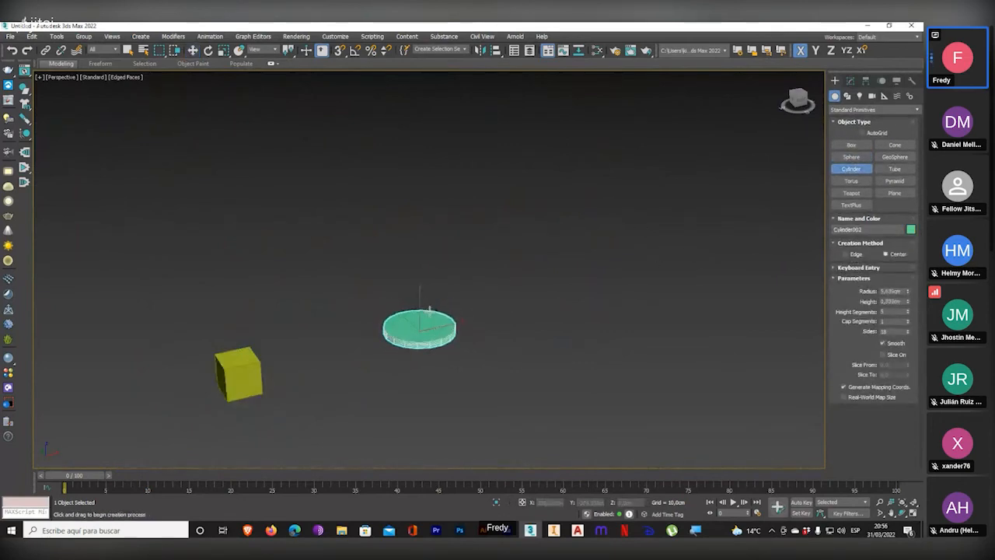
{"action": "left_click", "coordinate": [433, 302]}
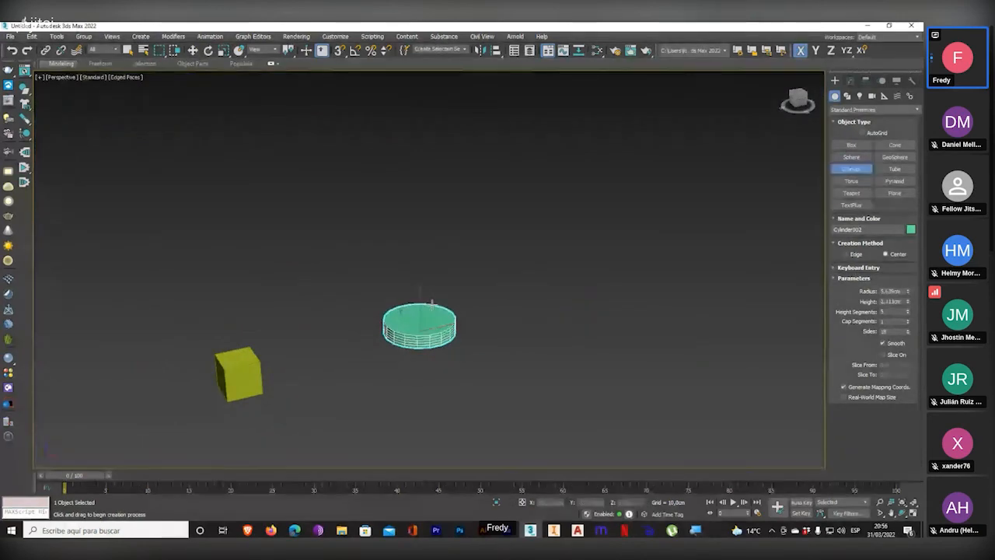
- Draw a very thin box about 7.8 cm wide in the front view, starting near the cylinder
{"action": "left_click", "coordinate": [865, 147]}
{"action": "middle_click_drag", "start_coordinate": [529, 306], "coordinate": [511, 301]}
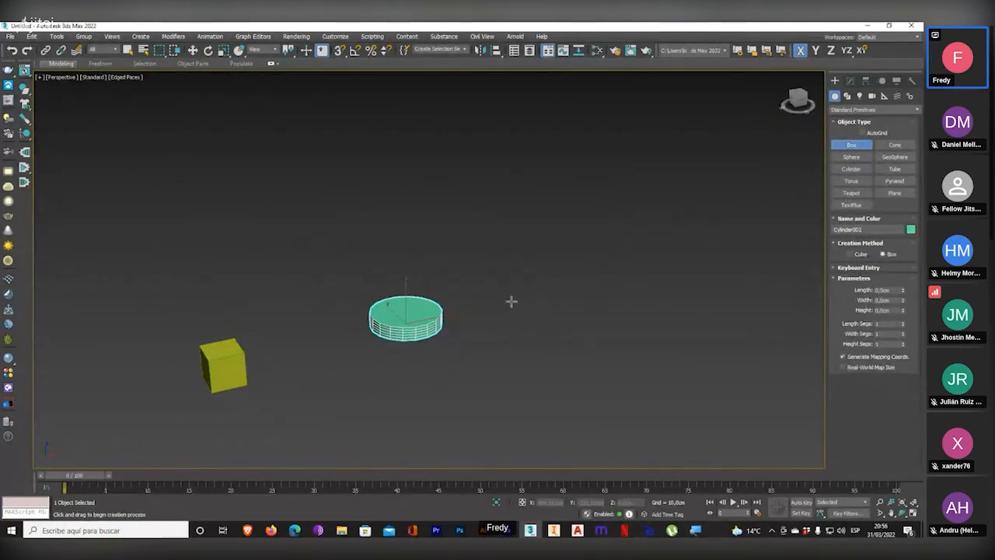
{"action": "scroll", "coordinate": [598, 337], "scroll_direction": "down", "scroll_amount": 2}
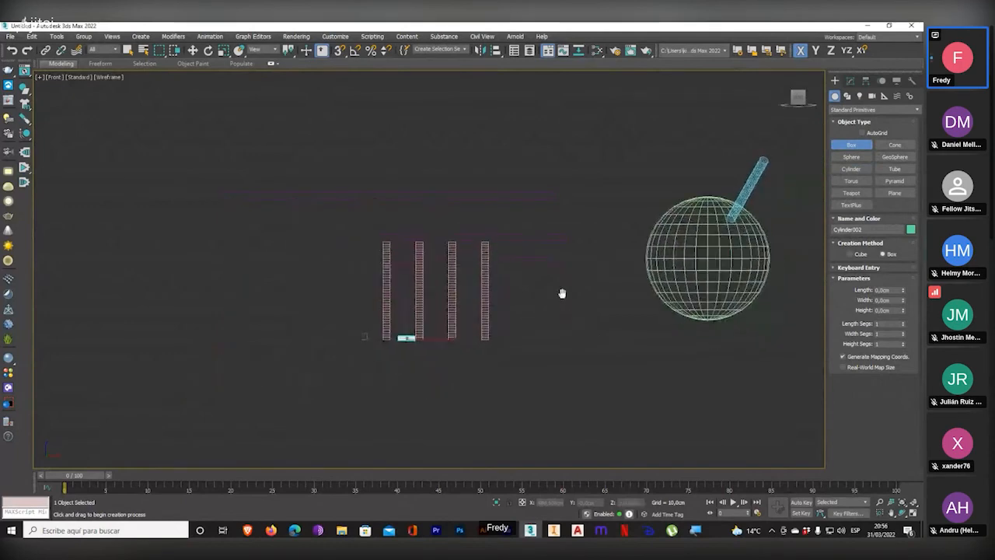
{"action": "scroll", "coordinate": [422, 338], "scroll_direction": "up", "scroll_amount": 10}
{"action": "left_click_drag", "start_coordinate": [414, 340], "coordinate": [659, 373]}
- Move the thin box in the top view so its inner end just touches the cylinder's edge, extending outward along X
{"action": "key", "text": "t"}
{"action": "scroll", "coordinate": [593, 356], "scroll_direction": "down", "scroll_amount": 3}
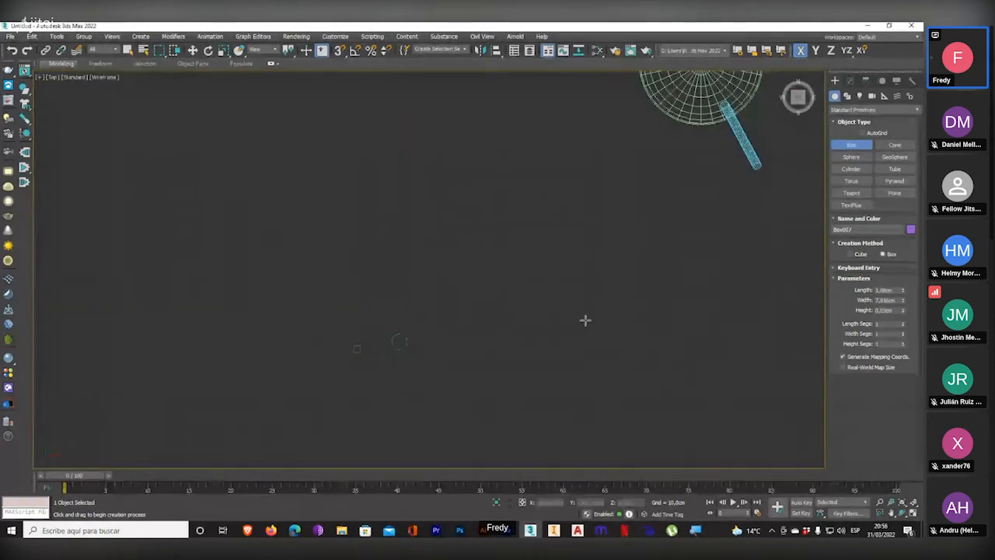
{"action": "scroll", "coordinate": [586, 320], "scroll_direction": "down", "scroll_amount": 3}
{"action": "left_click", "coordinate": [192, 50]}
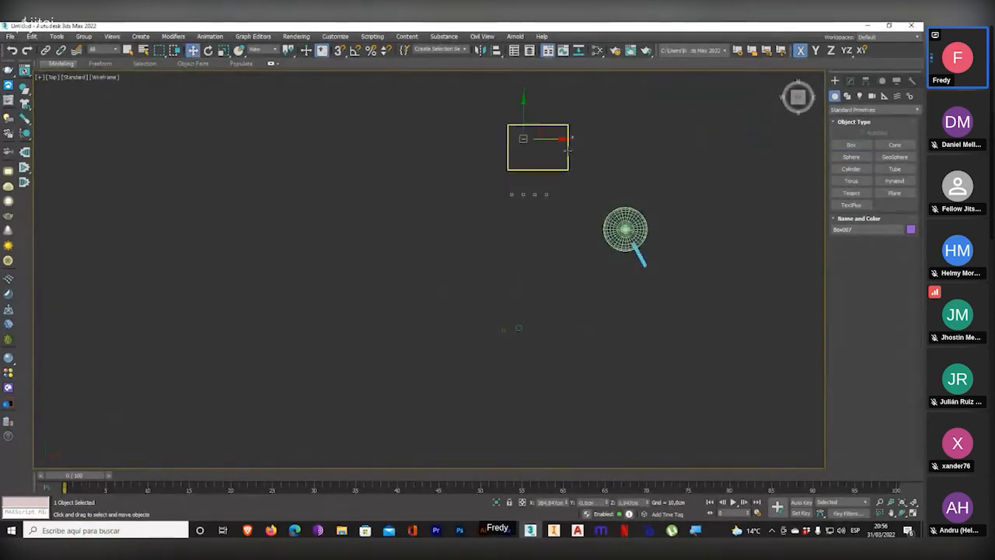
{"action": "left_click_drag", "start_coordinate": [537, 130], "coordinate": [490, 311]}
{"action": "scroll", "coordinate": [541, 315], "scroll_direction": "up", "scroll_amount": 5}
{"action": "scroll", "coordinate": [471, 327], "scroll_direction": "up", "scroll_amount": 4}
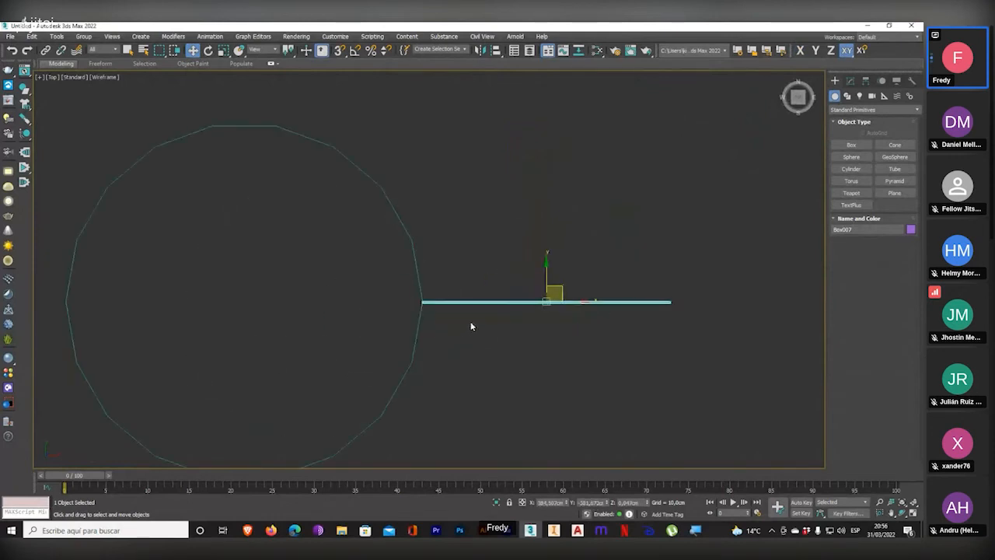
{"action": "left_click_drag", "start_coordinate": [562, 291], "coordinate": [552, 289]}
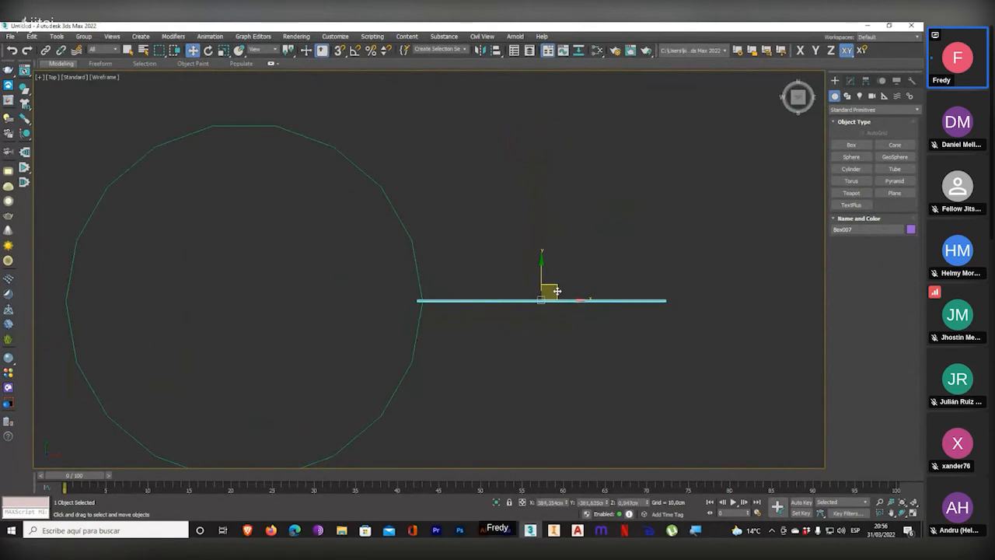
{"action": "scroll", "coordinate": [544, 322], "scroll_direction": "down", "scroll_amount": 5}
{"action": "middle_click_drag", "start_coordinate": [544, 322], "coordinate": [555, 286], "text": "alt"}
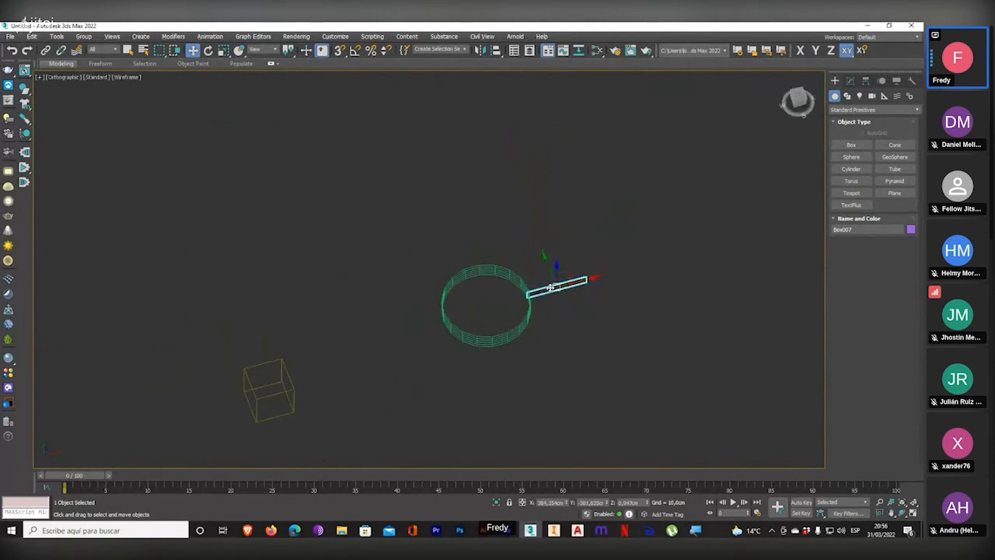
- Array the thin box in 1D as instances with 0 cm X move, 20 degrees Z rotation and a count of 18
{"action": "key", "text": "t"}
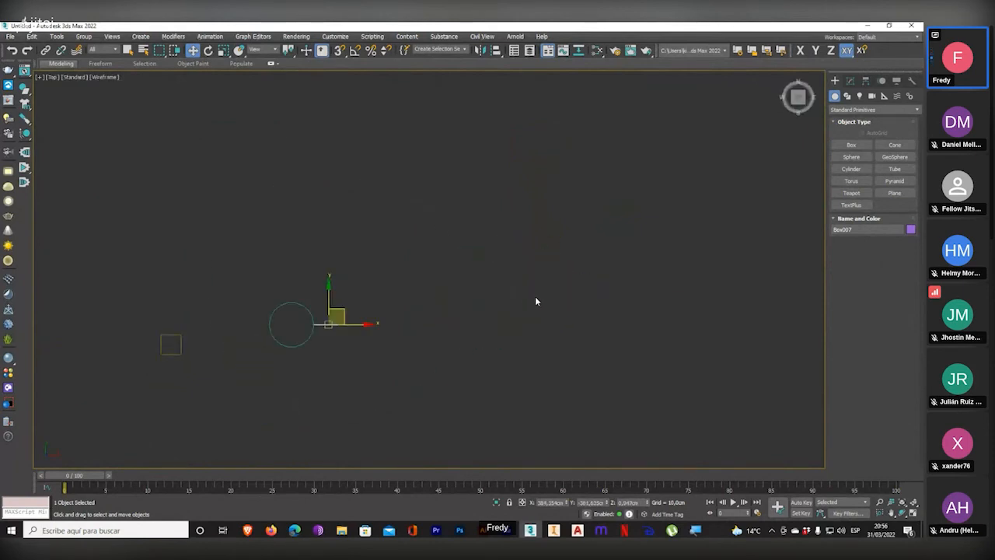
{"action": "key", "text": "p"}
{"action": "scroll", "coordinate": [493, 311], "scroll_direction": "up", "scroll_amount": 5}
{"action": "mouse_move", "coordinate": [446, 329]}
{"action": "middle_mouse_down", "text": "alt"}
{"action": "mouse_move", "coordinate": [439, 348]}
{"action": "mouse_move", "coordinate": [427, 311]}
{"action": "mouse_move", "coordinate": [432, 368]}
{"action": "mouse_move", "coordinate": [487, 351]}
{"action": "mouse_move", "coordinate": [504, 315]}
{"action": "middle_mouse_up", "text": "alt"}
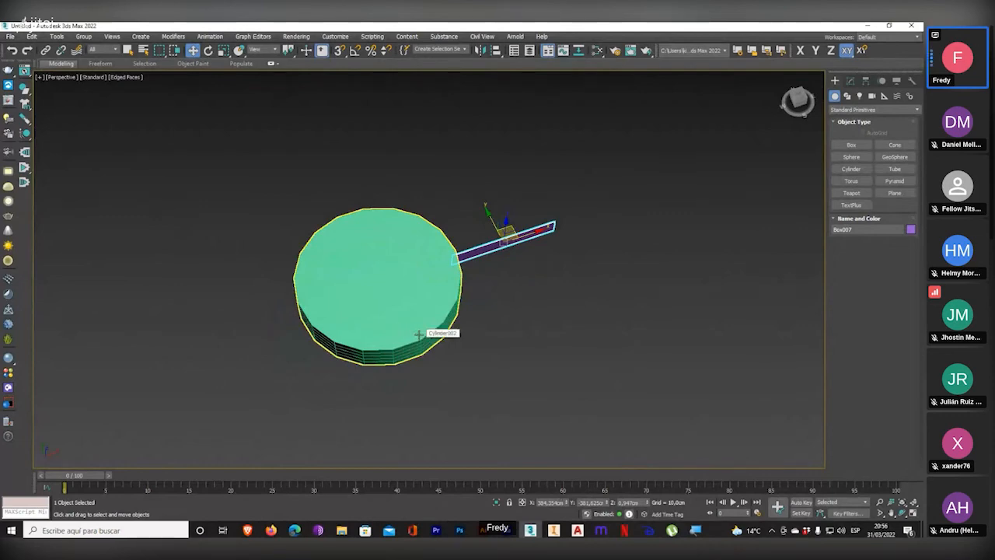
{"action": "left_click", "coordinate": [57, 37]}
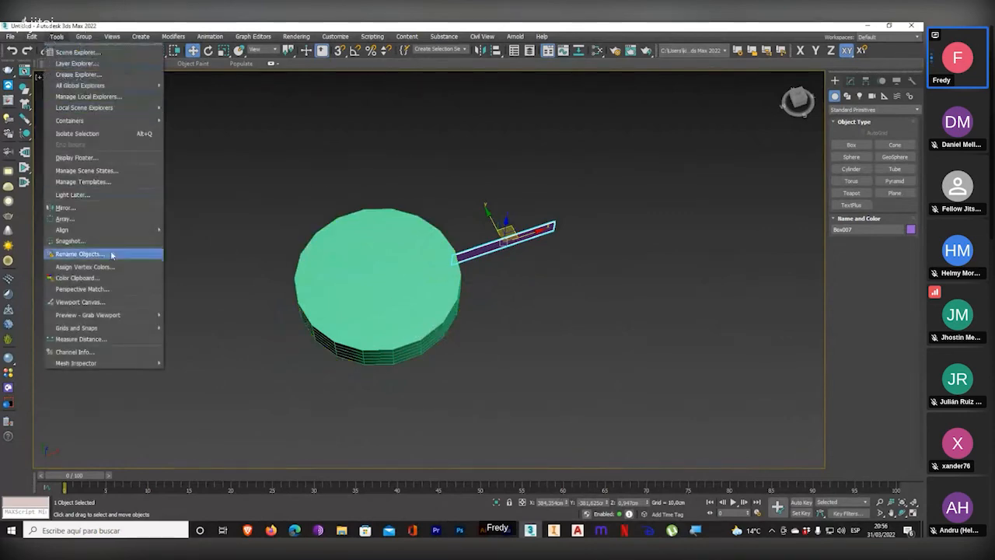
{"action": "left_click", "coordinate": [65, 219]}
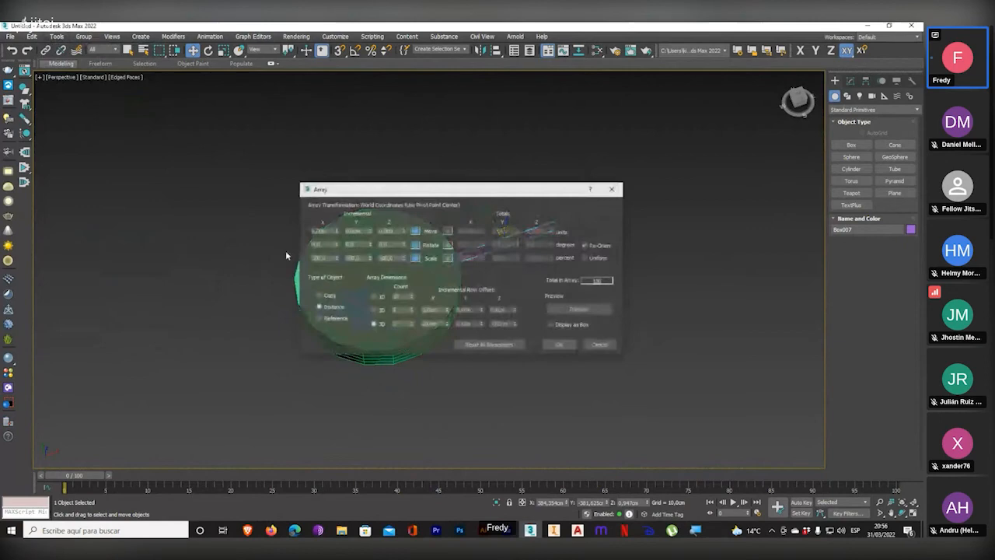
{"action": "double_click", "coordinate": [329, 231]}
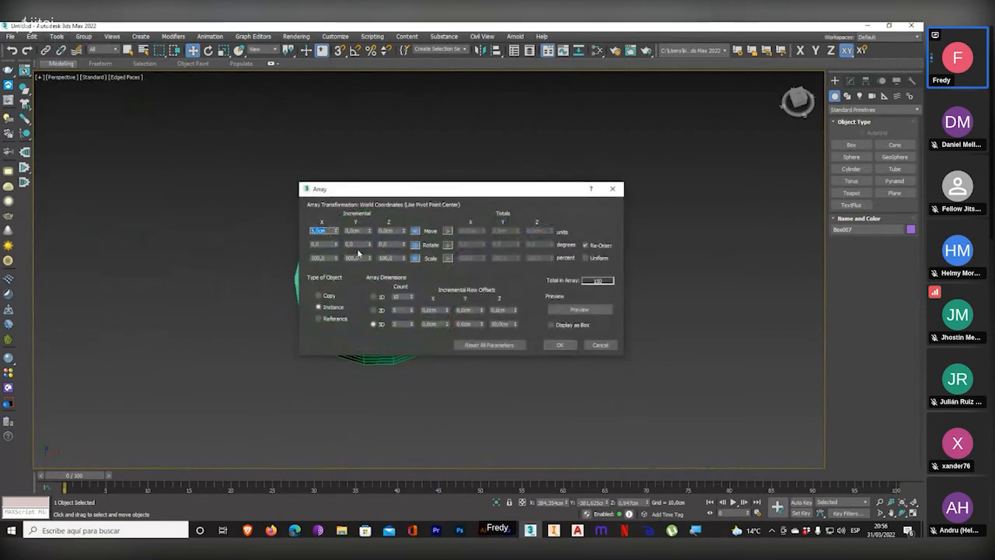
{"action": "left_click", "coordinate": [373, 296]}
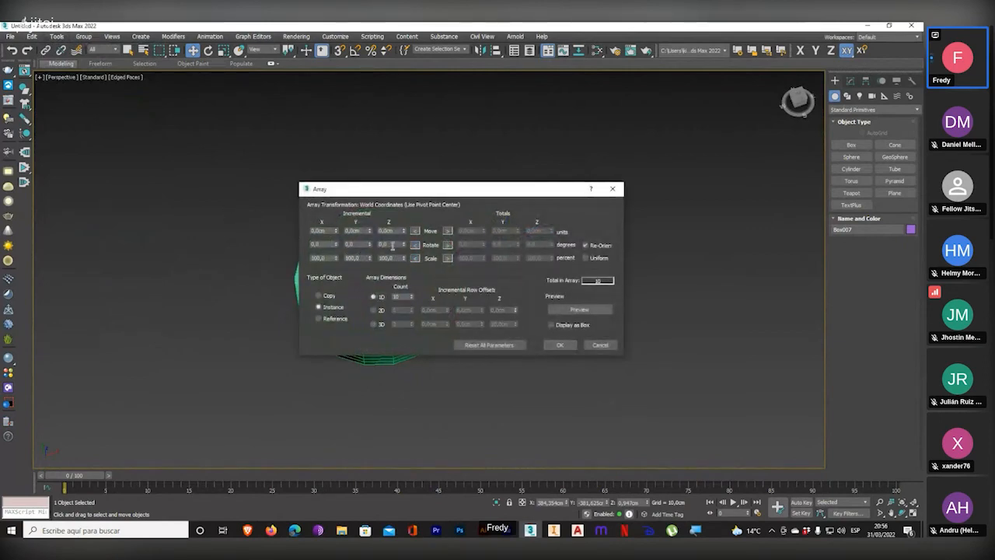
{"action": "double_click", "coordinate": [393, 245]}
{"action": "left_click_drag", "start_coordinate": [425, 193], "coordinate": [638, 188]}
{"action": "type", "text": "20"}
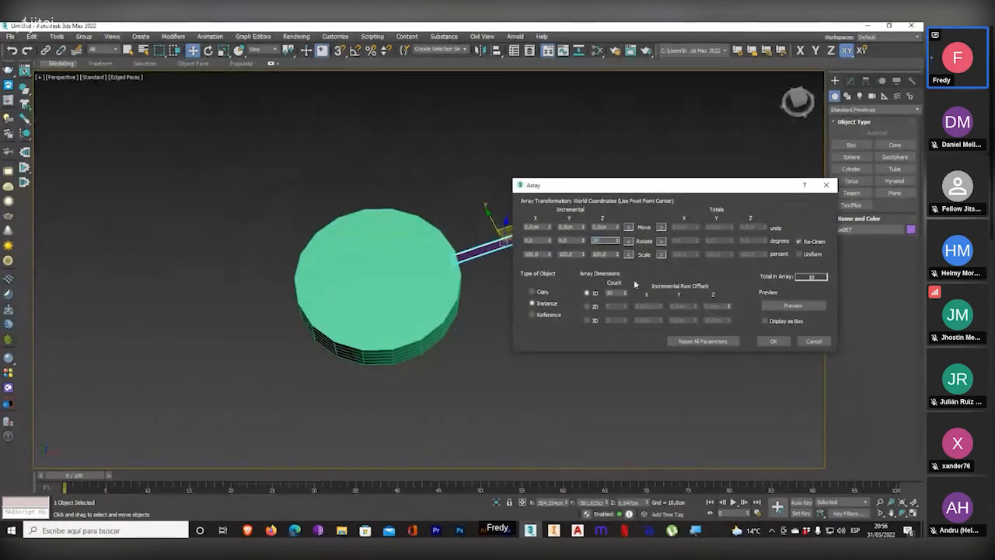
{"action": "double_click", "coordinate": [620, 292]}
{"action": "left_click", "coordinate": [774, 341]}
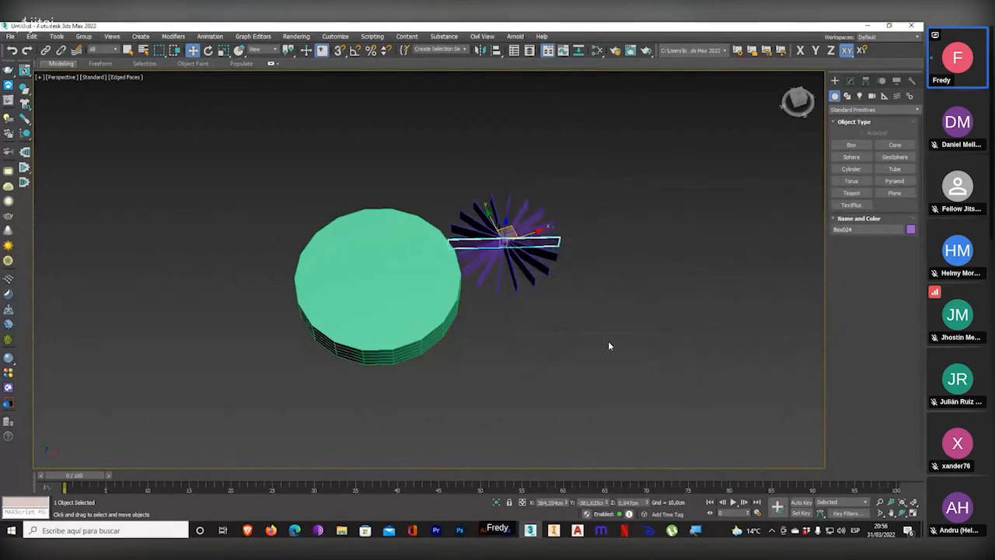
- Undo the array and align only the thin box's pivot to the cylinder, matching pivot point to pivot point
{"action": "key", "text": "ctrl+z"}
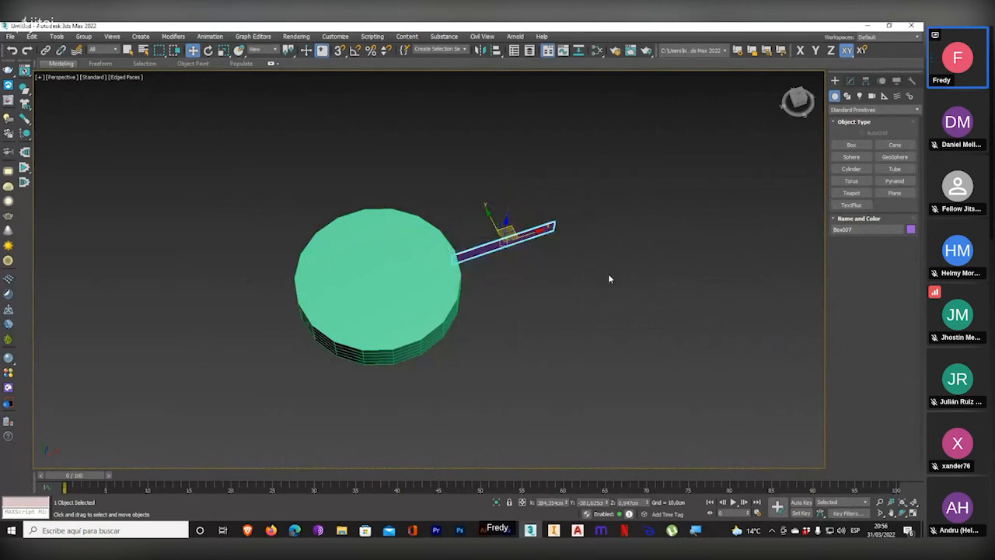
{"action": "left_click", "coordinate": [865, 82]}
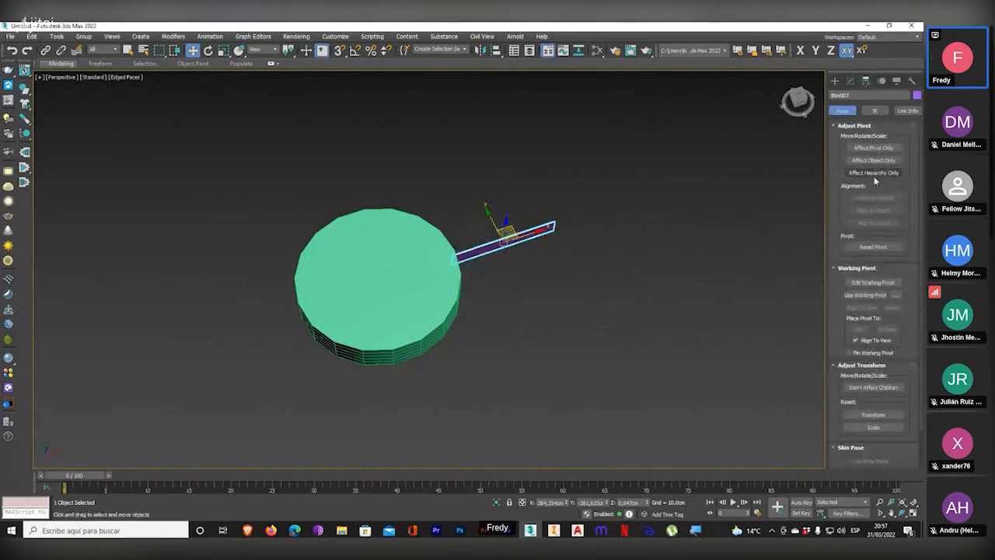
{"action": "left_click", "coordinate": [869, 147]}
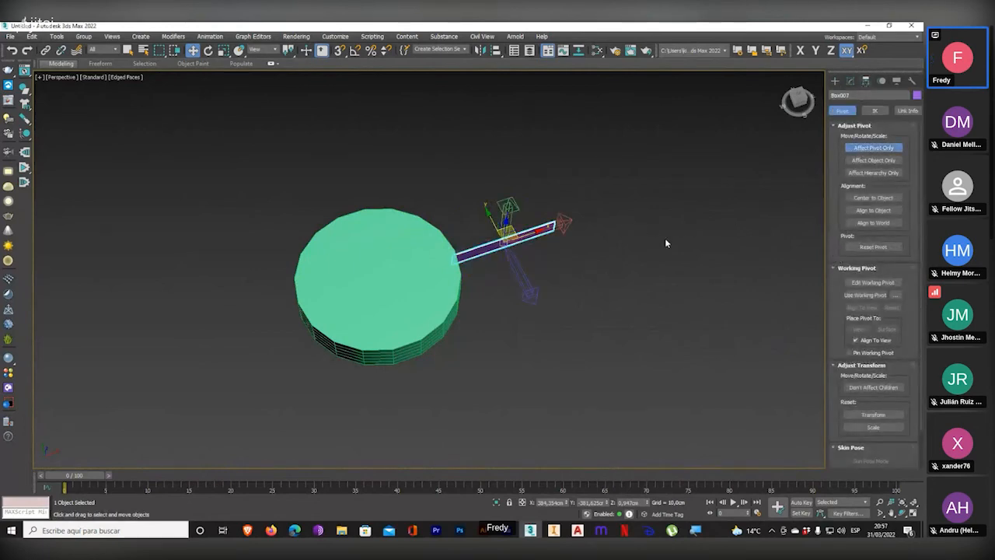
{"action": "left_click", "coordinate": [495, 50]}
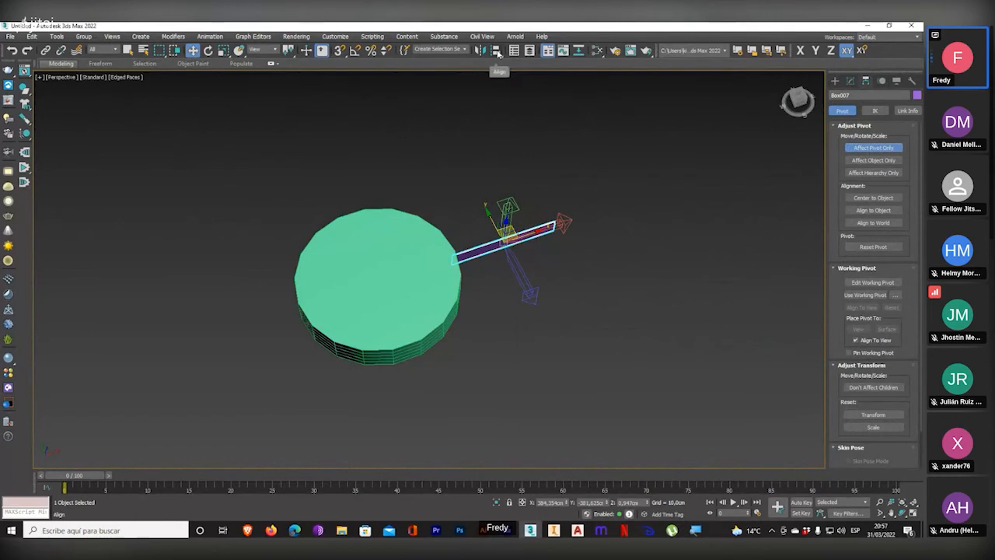
{"action": "left_click", "coordinate": [391, 303]}
{"action": "left_click", "coordinate": [427, 216]}
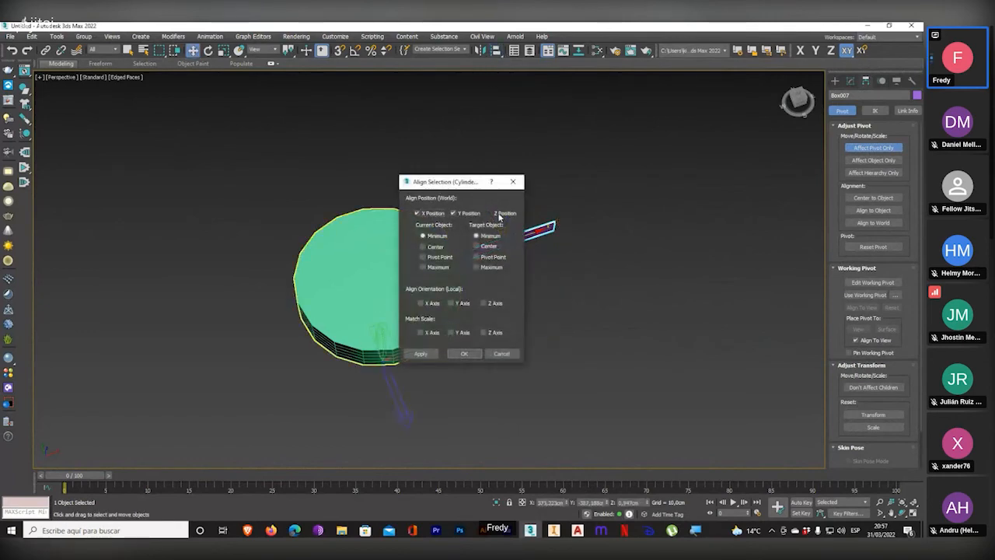
{"action": "left_click", "coordinate": [440, 257]}
{"action": "left_click", "coordinate": [490, 256]}
{"action": "left_click", "coordinate": [464, 353]}
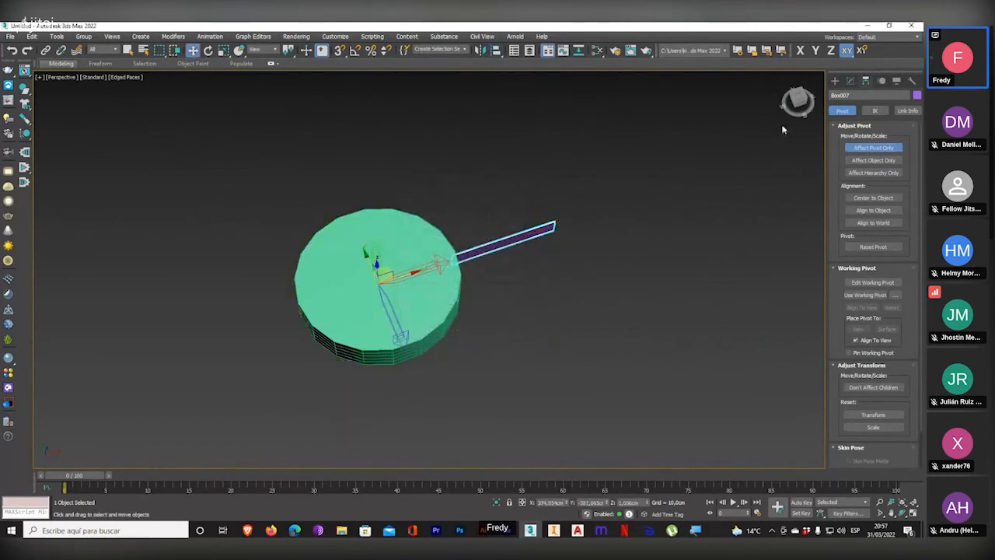
{"action": "left_click", "coordinate": [873, 147]}
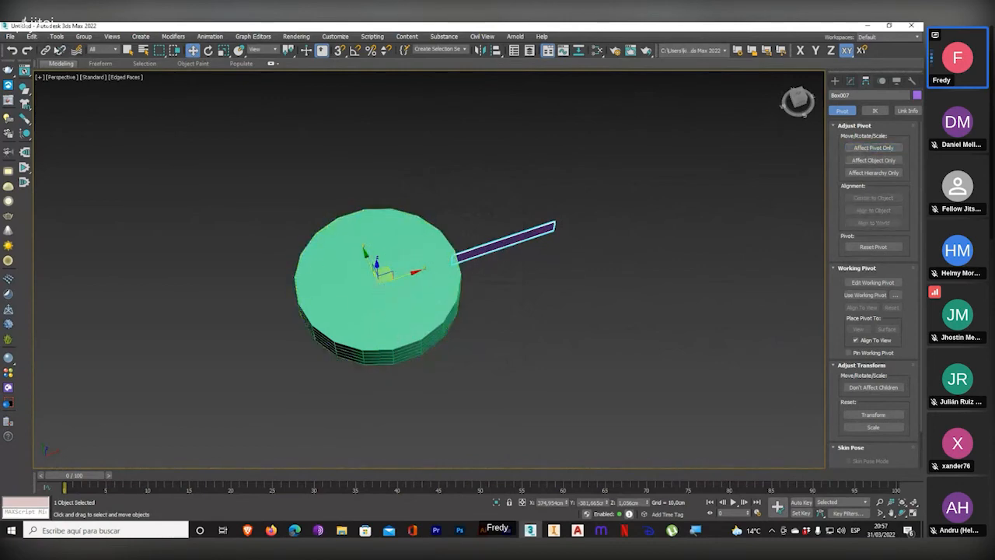
- Array the thin box around the cylinder with the retained 1D settings of 20 degrees Z rotation and 18 instances
{"action": "left_click", "coordinate": [57, 36]}
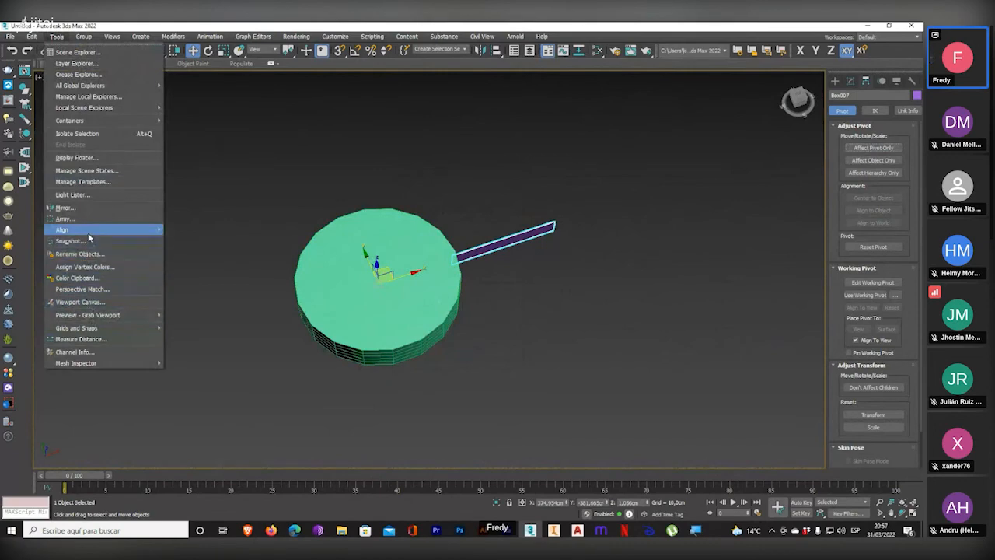
{"action": "left_click", "coordinate": [89, 219]}
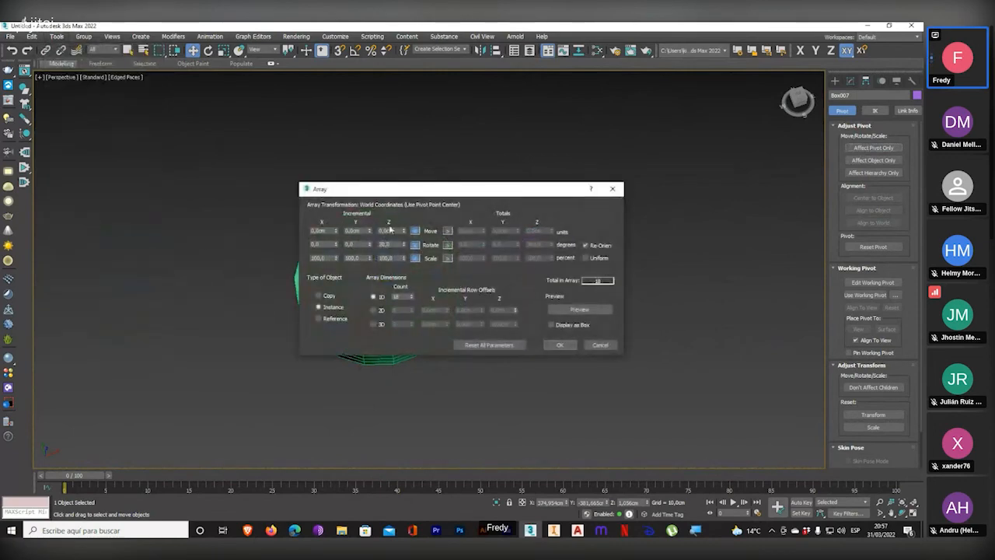
{"action": "left_click", "coordinate": [558, 345]}
- Examine the radial arrangement of thin boxes around the cylinder from several angles and distances
{"action": "scroll", "coordinate": [451, 360], "scroll_direction": "up", "scroll_amount": 3}
{"action": "middle_click_drag", "start_coordinate": [466, 347], "coordinate": [413, 340], "text": "alt"}
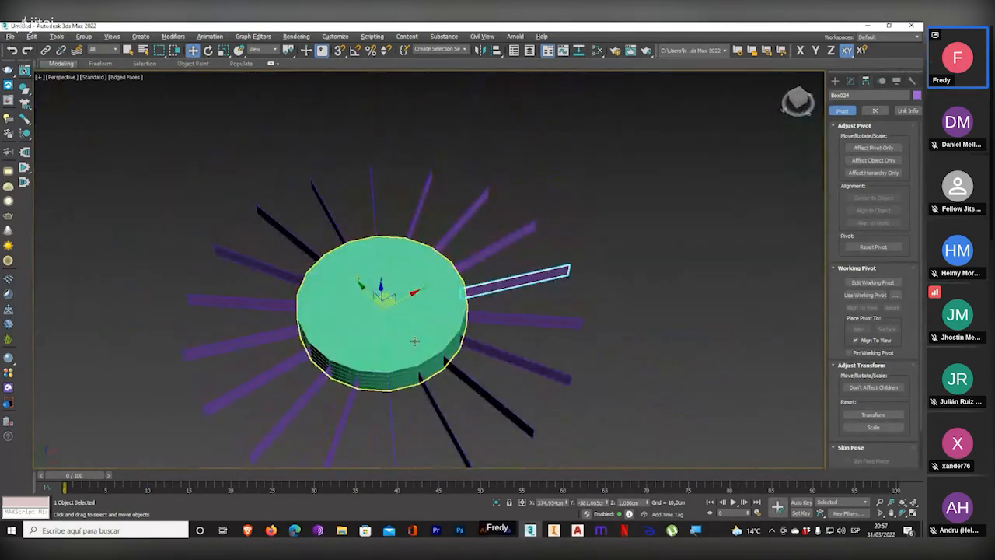
{"action": "scroll", "coordinate": [416, 332], "scroll_direction": "down", "scroll_amount": 3}
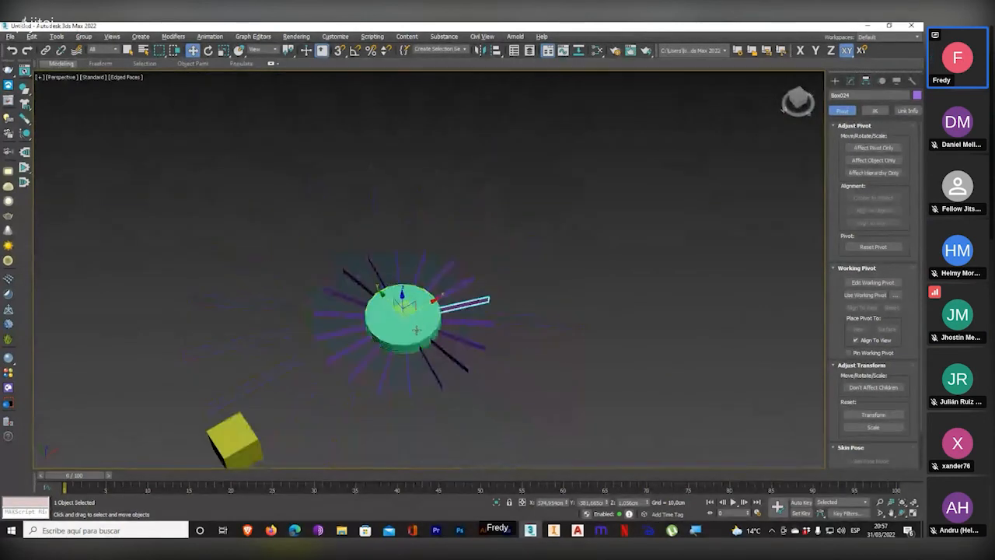
{"action": "middle_click_drag", "start_coordinate": [416, 330], "coordinate": [401, 320], "text": "alt"}
{"action": "scroll", "coordinate": [400, 320], "scroll_direction": "up", "scroll_amount": 3}
{"action": "scroll", "coordinate": [398, 320], "scroll_direction": "down", "scroll_amount": 2}
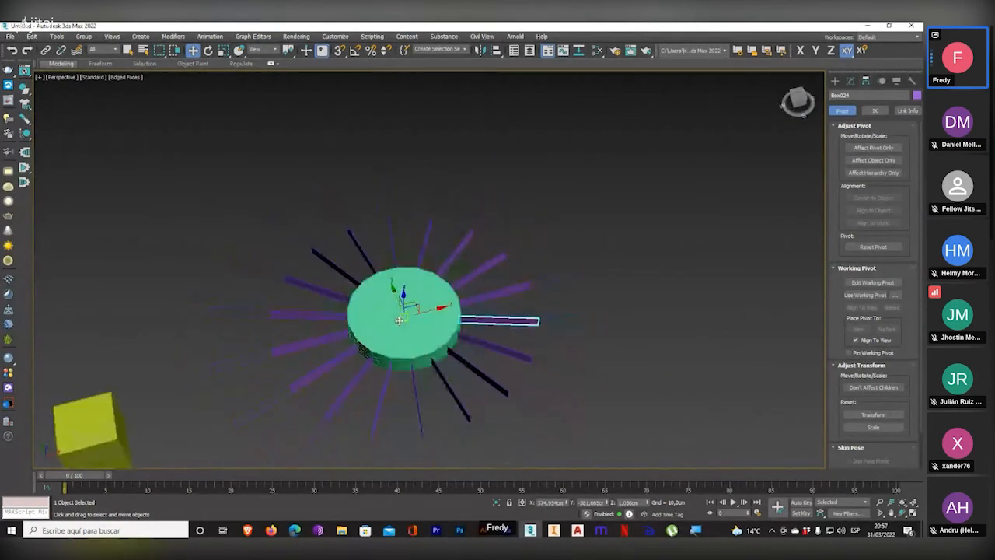
{"action": "scroll", "coordinate": [399, 319], "scroll_direction": "down", "scroll_amount": 4}
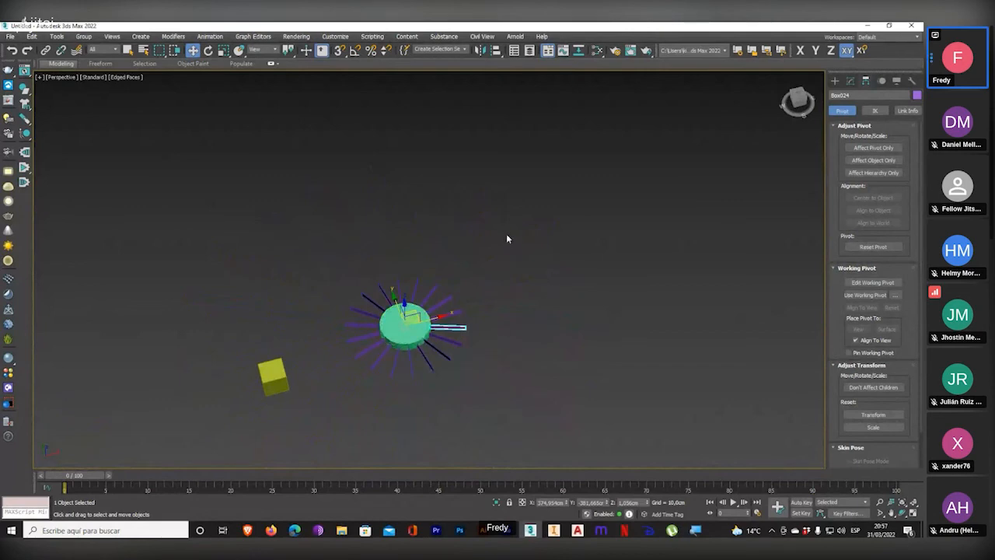
- Delete the cylinder with all its radial boxes and fit the remaining objects in the view
{"action": "left_click_drag", "start_coordinate": [505, 248], "coordinate": [338, 398]}
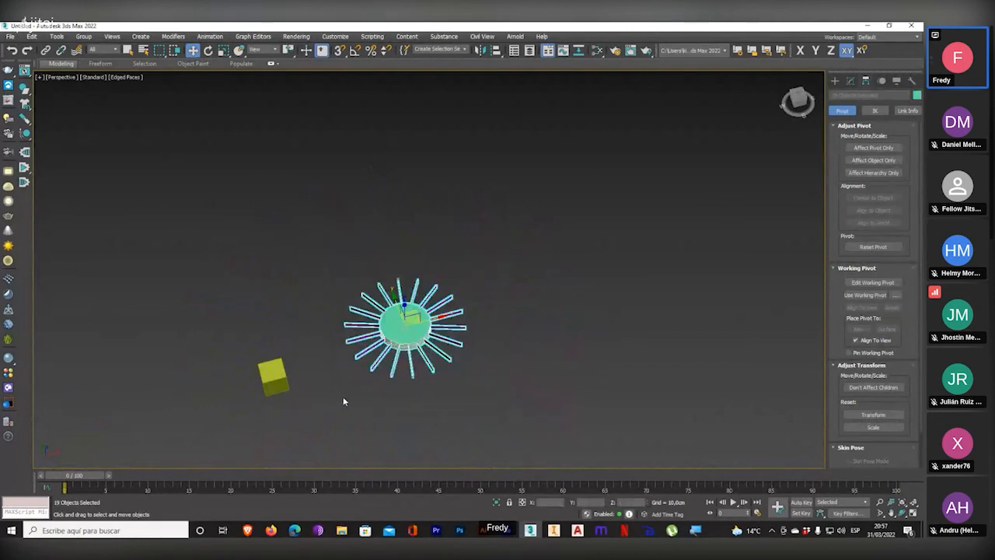
{"action": "key", "text": "Delete"}
{"action": "left_click", "coordinate": [914, 502]}
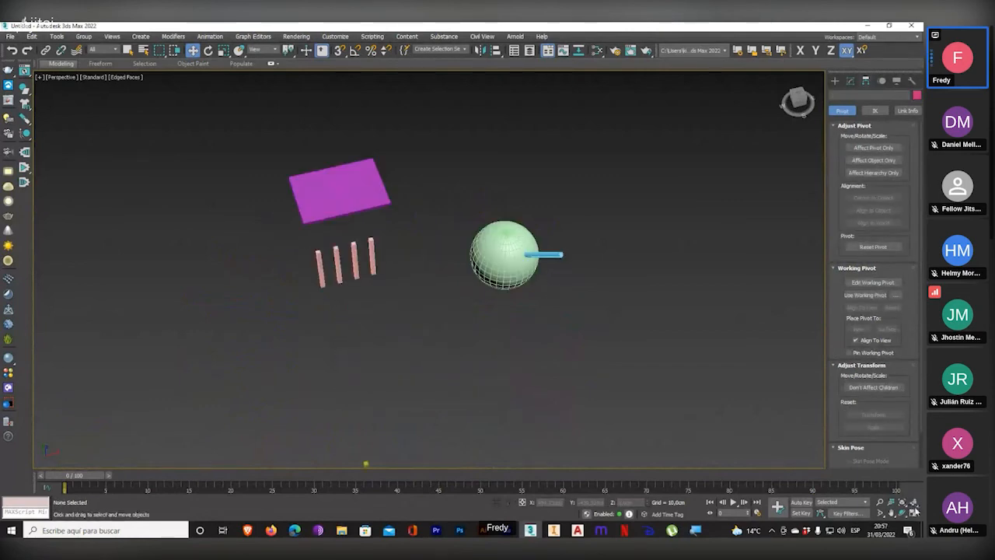
- Delete the small leftover box that stands apart from the tabletop, legs and sphere
{"action": "left_click", "coordinate": [914, 513]}
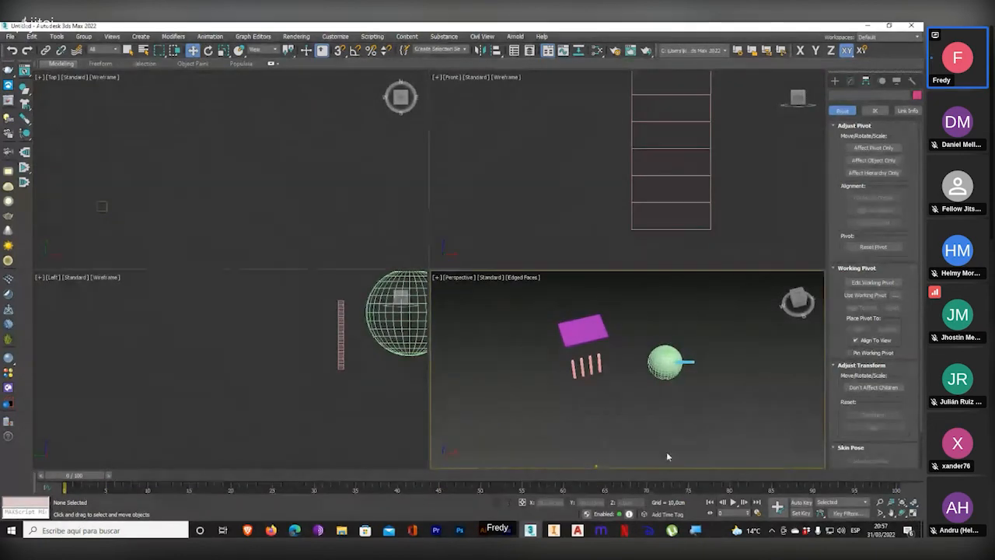
{"action": "middle_click_drag", "start_coordinate": [584, 455], "coordinate": [572, 404]}
{"action": "left_click", "coordinate": [580, 405]}
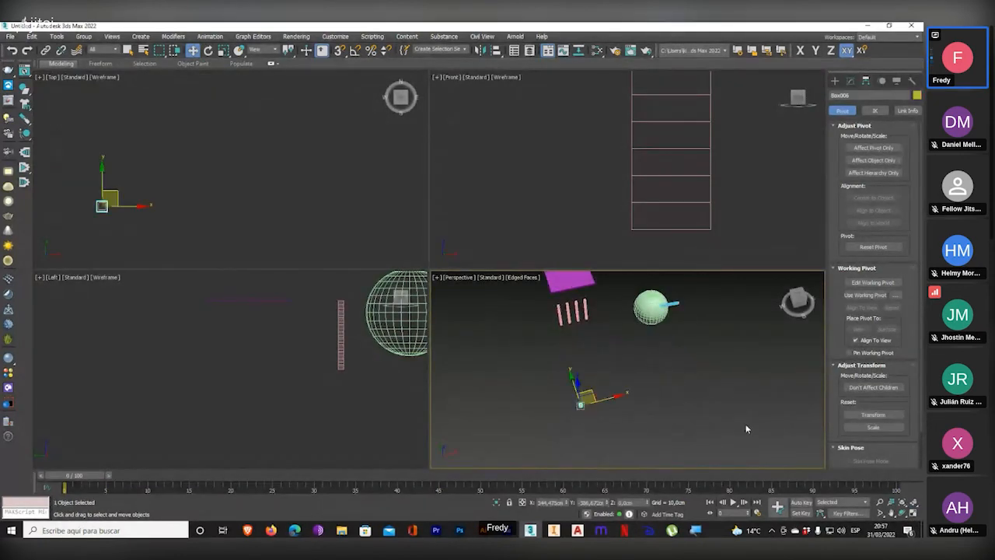
{"action": "key", "text": "Delete"}
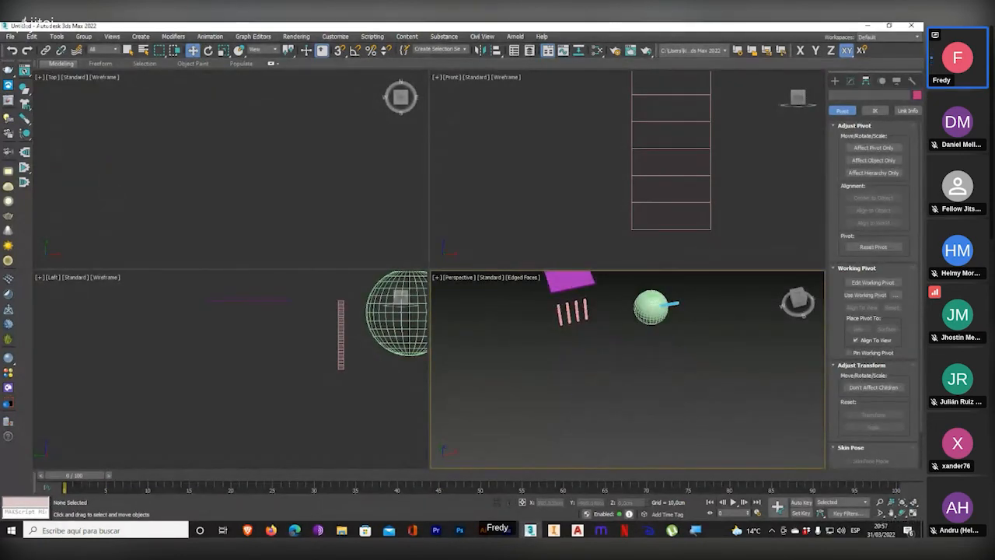
- Examine the purple tabletop and its row of four legs up close from a lower angle in the perspective view
{"action": "left_click", "coordinate": [915, 515]}
{"action": "middle_click_drag", "start_coordinate": [519, 280], "coordinate": [578, 367]}
{"action": "scroll", "coordinate": [389, 232], "scroll_direction": "up", "scroll_amount": 5}
{"action": "middle_click_drag", "start_coordinate": [404, 247], "coordinate": [459, 347]}
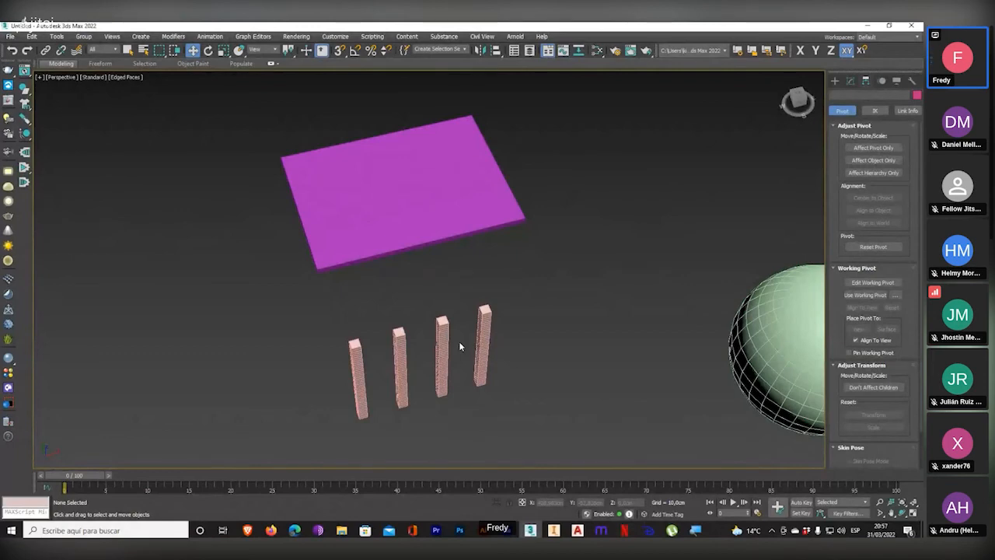
{"action": "middle_click_drag", "start_coordinate": [428, 331], "coordinate": [399, 300], "text": "alt"}
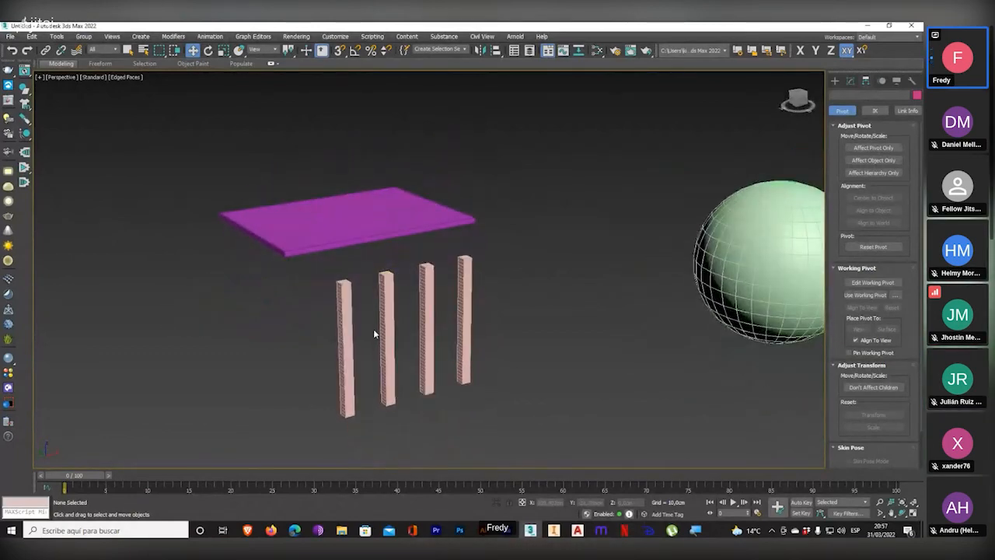
{"action": "middle_click_drag", "start_coordinate": [356, 294], "coordinate": [353, 304], "text": "alt"}
{"action": "left_click", "coordinate": [317, 244]}
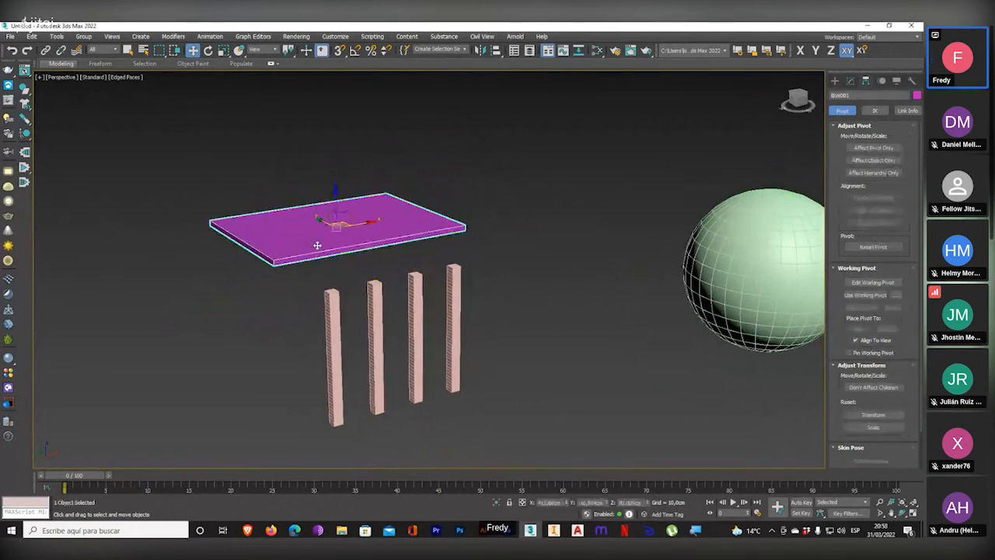
{"action": "middle_click_drag", "start_coordinate": [341, 222], "coordinate": [360, 311], "text": "alt"}
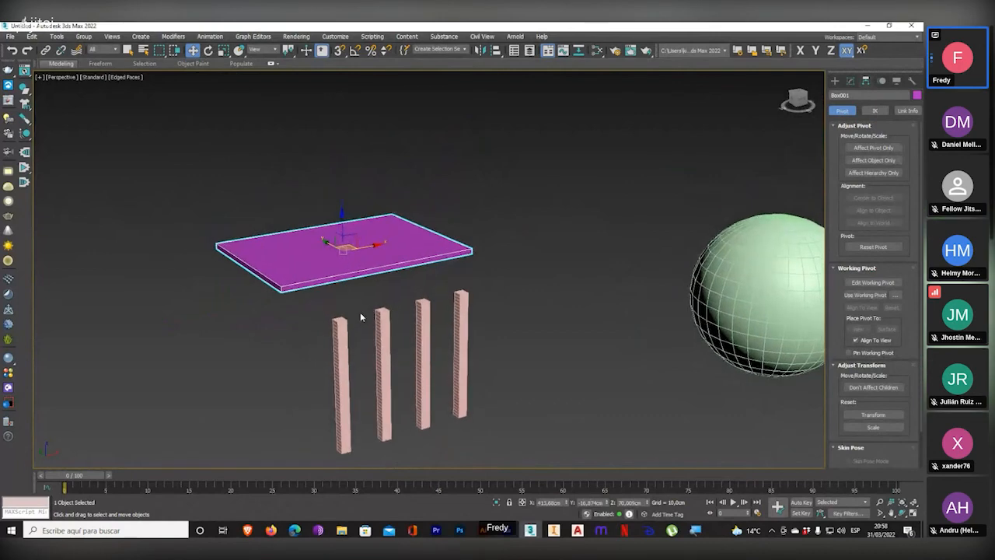
- Move the four legs one by one to the inner corners of the tabletop in the top view
{"action": "key", "text": "t"}
{"action": "scroll", "coordinate": [318, 287], "scroll_direction": "down", "scroll_amount": 5}
{"action": "scroll", "coordinate": [359, 217], "scroll_direction": "up", "scroll_amount": 5}
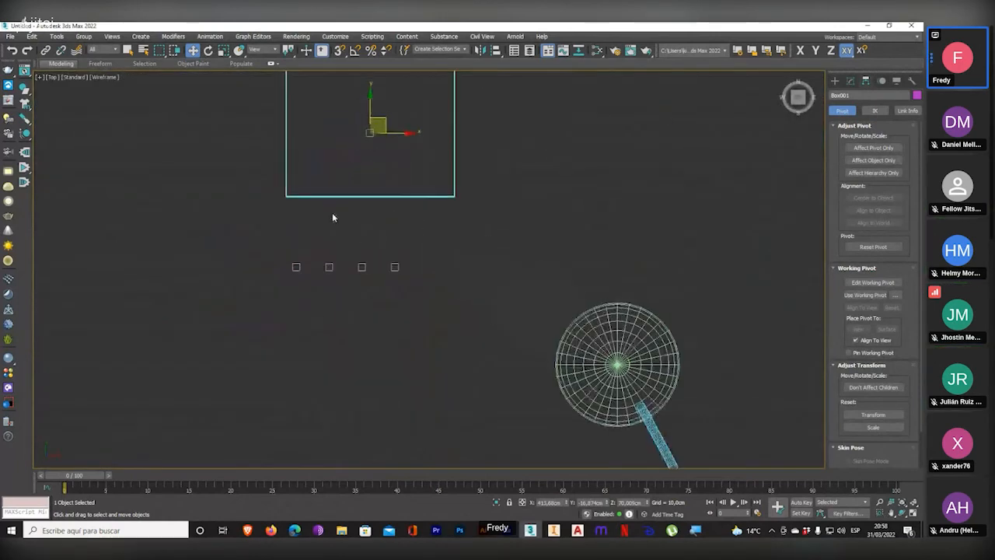
{"action": "middle_click_drag", "start_coordinate": [334, 216], "coordinate": [301, 341]}
{"action": "left_click", "coordinate": [293, 331]}
{"action": "left_click_drag", "start_coordinate": [304, 317], "coordinate": [304, 129]}
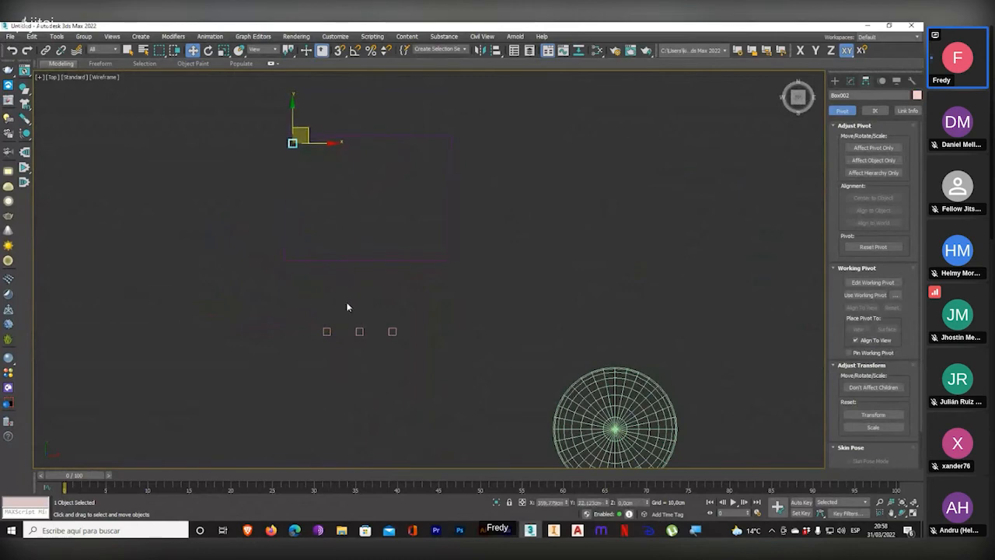
{"action": "left_click_drag", "start_coordinate": [328, 329], "coordinate": [445, 140]}
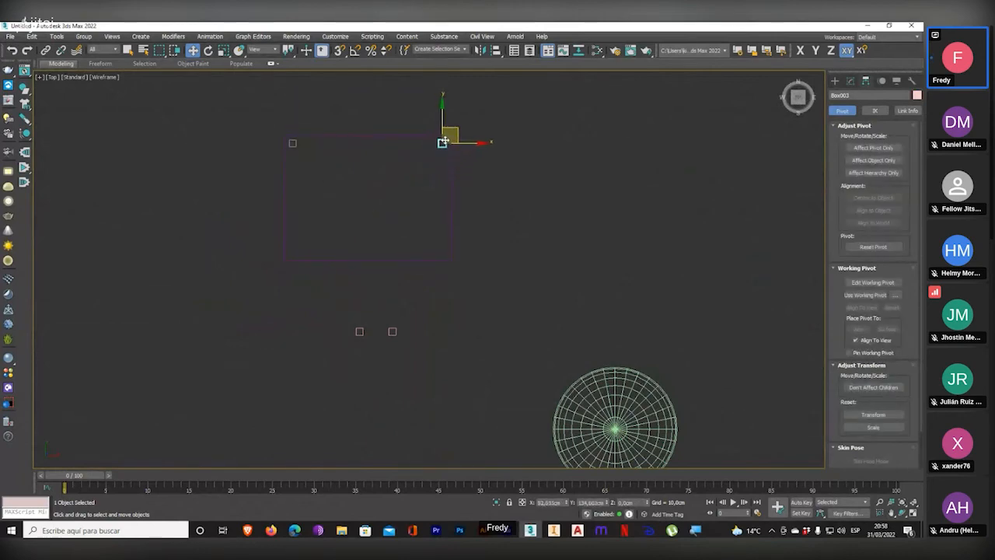
{"action": "left_click_drag", "start_coordinate": [358, 330], "coordinate": [293, 251]}
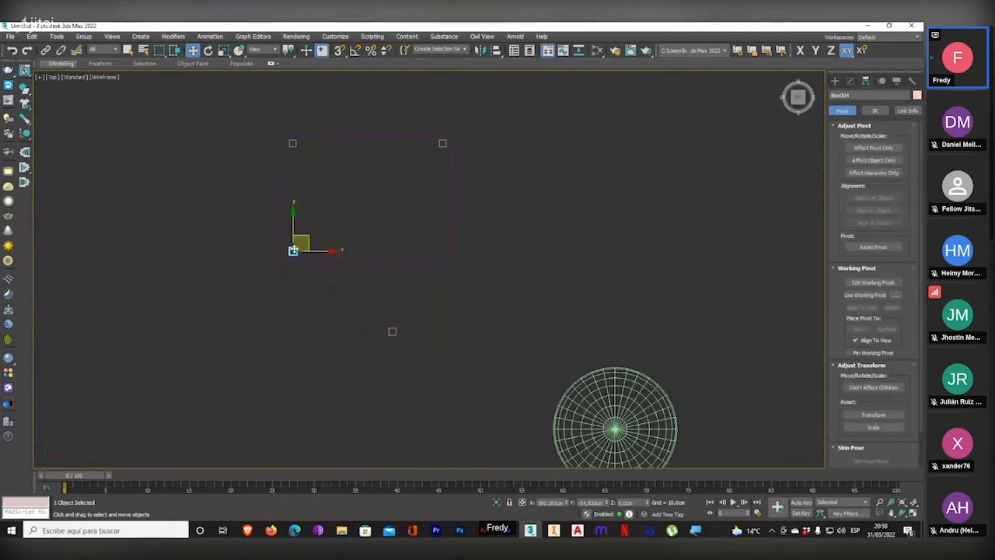
{"action": "left_click_drag", "start_coordinate": [392, 332], "coordinate": [443, 253]}
- Raise the tabletop above the legs in the front view, then lower it to rest on the leg tops
{"action": "key", "text": "f"}
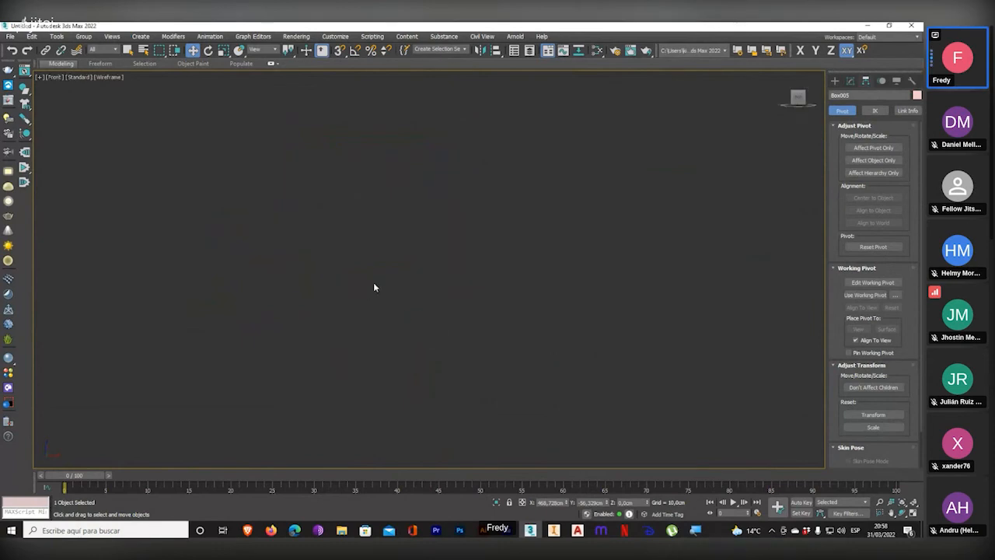
{"action": "scroll", "coordinate": [412, 257], "scroll_direction": "up", "scroll_amount": 3}
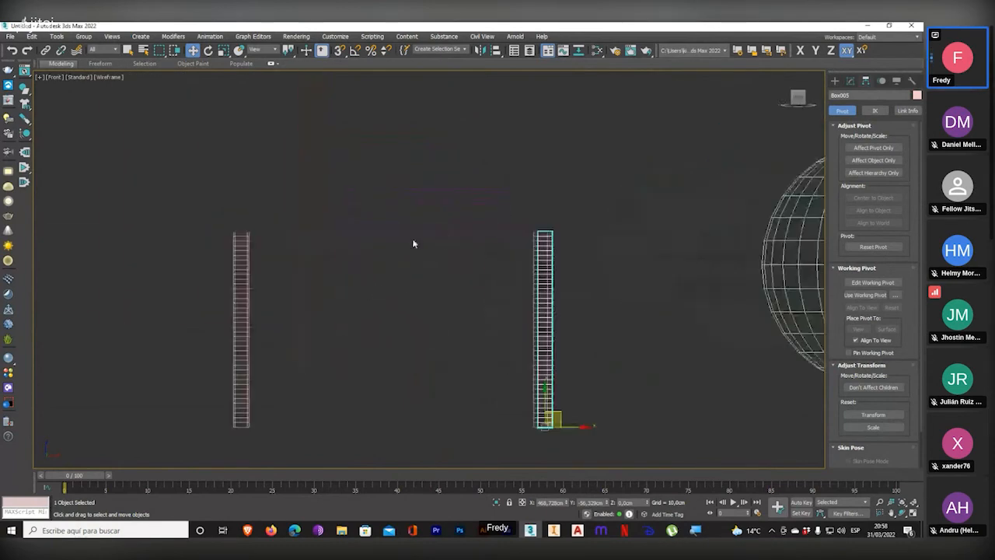
{"action": "left_click", "coordinate": [404, 231]}
{"action": "scroll", "coordinate": [330, 242], "scroll_direction": "up", "scroll_amount": 3}
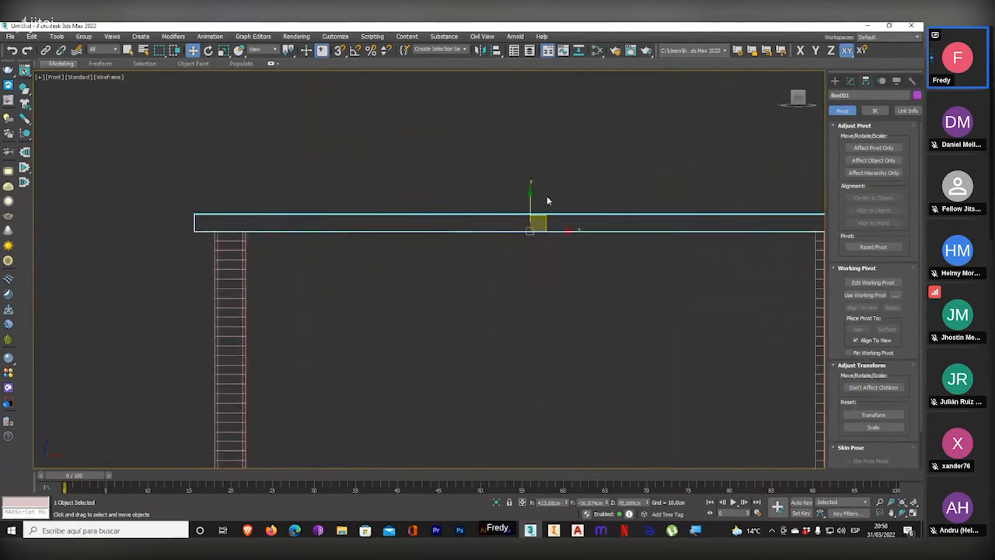
{"action": "left_click_drag", "start_coordinate": [530, 201], "coordinate": [520, 175]}
{"action": "scroll", "coordinate": [207, 240], "scroll_direction": "up", "scroll_amount": 3}
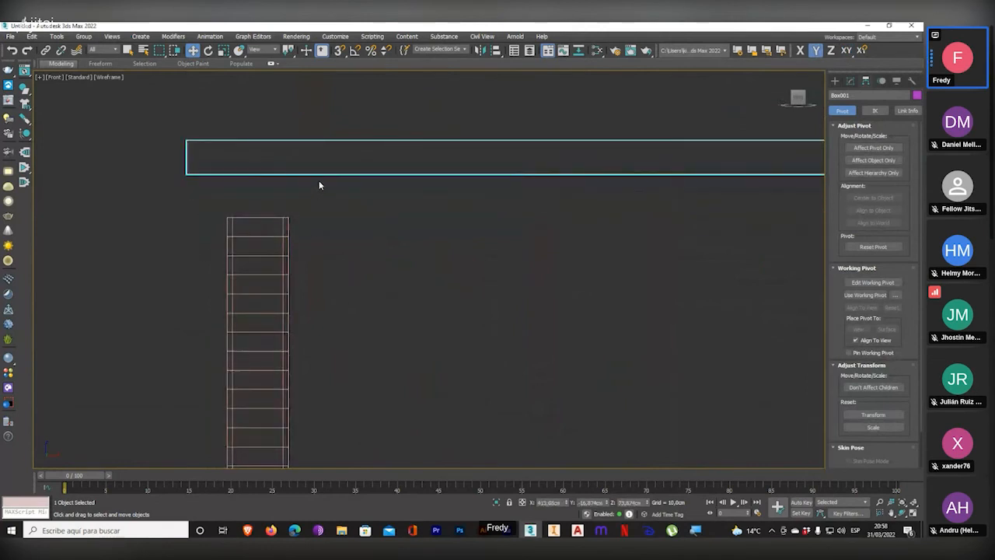
{"action": "left_click_drag", "start_coordinate": [318, 175], "coordinate": [307, 244]}
{"action": "scroll", "coordinate": [291, 218], "scroll_direction": "up", "scroll_amount": 6}
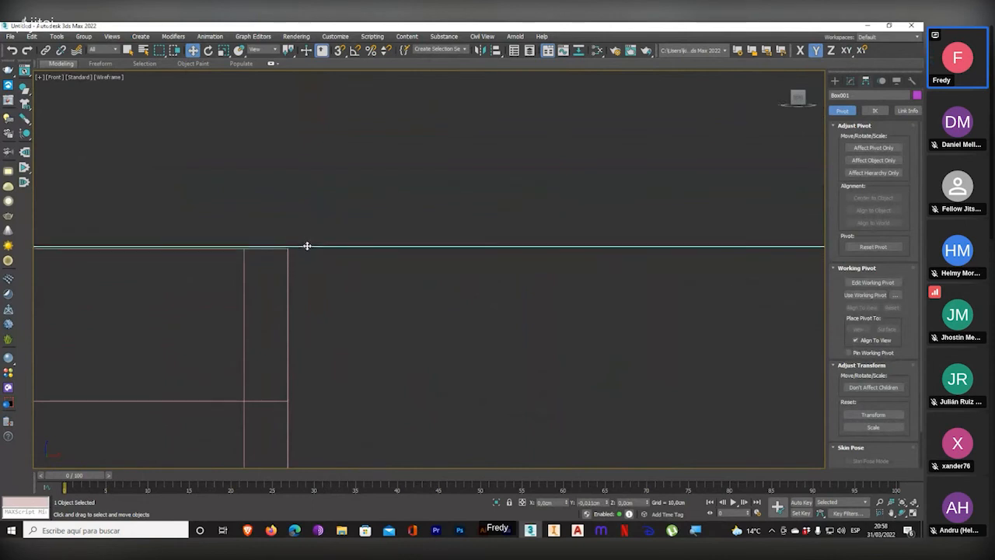
{"action": "scroll", "coordinate": [308, 246], "scroll_direction": "down", "scroll_amount": 3}
{"action": "scroll", "coordinate": [307, 247], "scroll_direction": "down", "scroll_amount": 2}
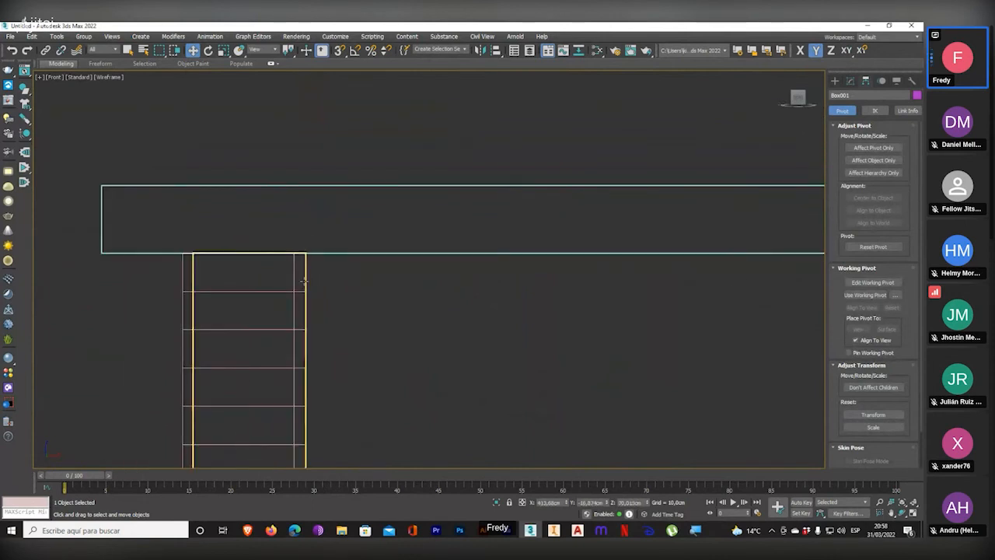
- Shift the upper-left leg along X in the front view until it lines up with the lower-left leg
{"action": "left_click", "coordinate": [304, 272]}
{"action": "scroll", "coordinate": [339, 240], "scroll_direction": "down", "scroll_amount": 3}
{"action": "scroll", "coordinate": [314, 218], "scroll_direction": "up", "scroll_amount": 5}
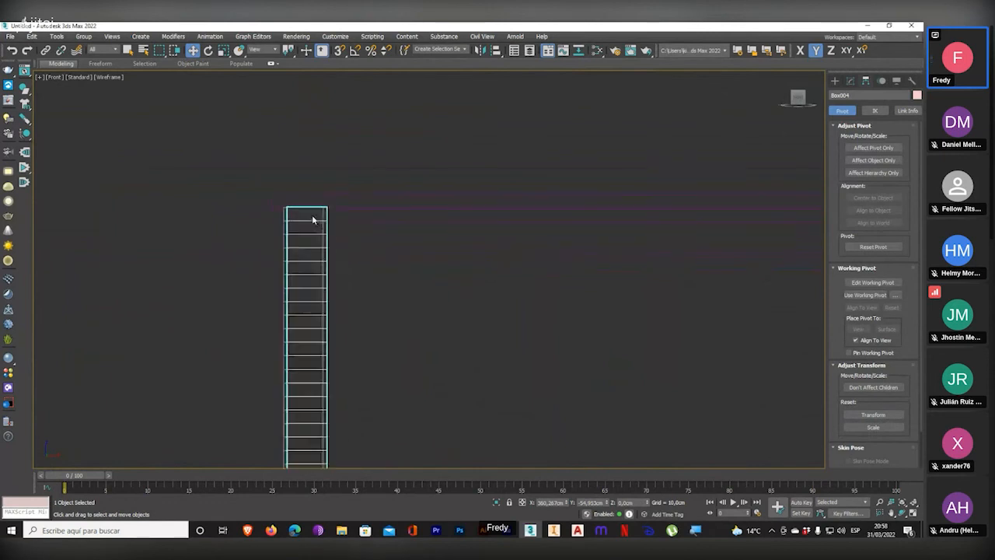
{"action": "left_click", "coordinate": [265, 213]}
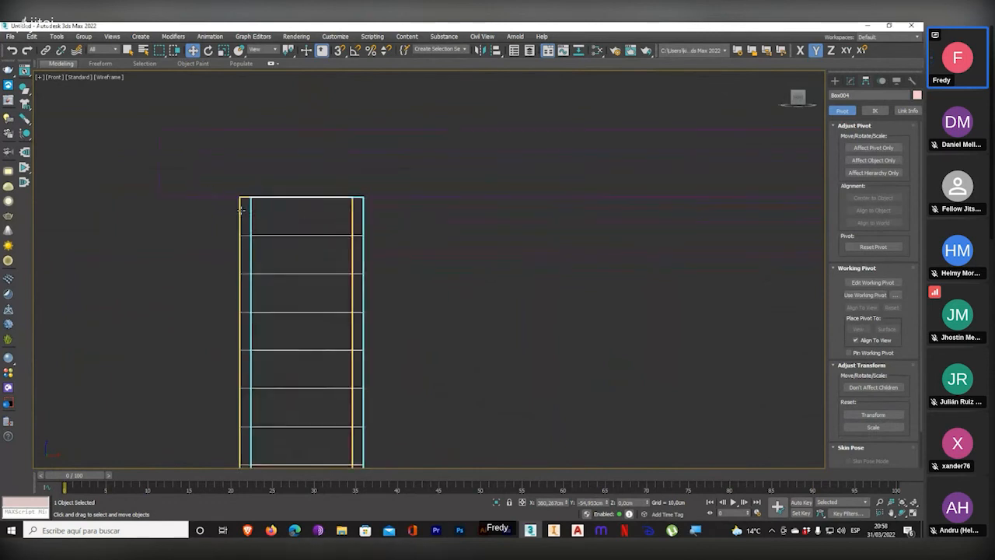
{"action": "scroll", "coordinate": [278, 195], "scroll_direction": "down", "scroll_amount": 5}
{"action": "scroll", "coordinate": [268, 192], "scroll_direction": "up", "scroll_amount": 4}
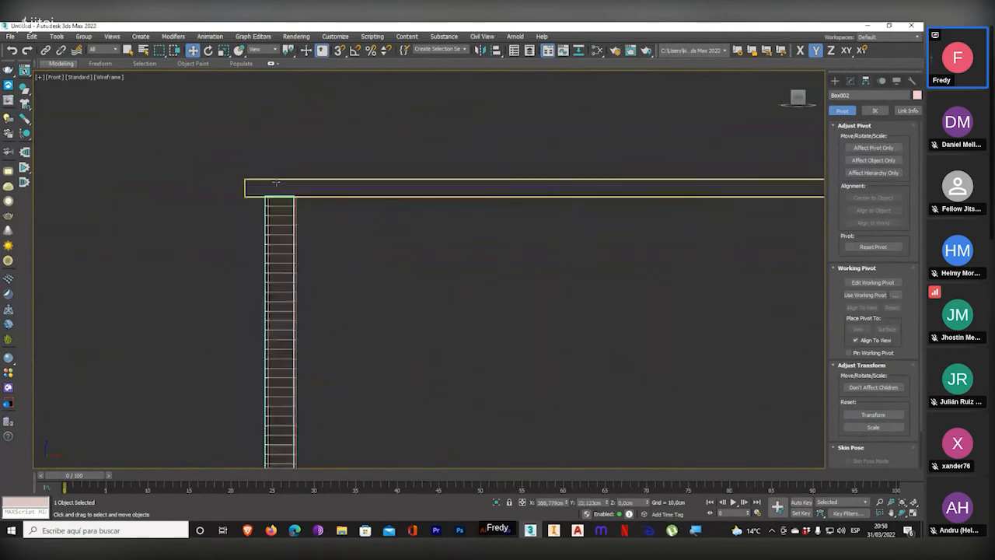
{"action": "scroll", "coordinate": [256, 189], "scroll_direction": "down", "scroll_amount": 4}
{"action": "key", "text": "F5"}
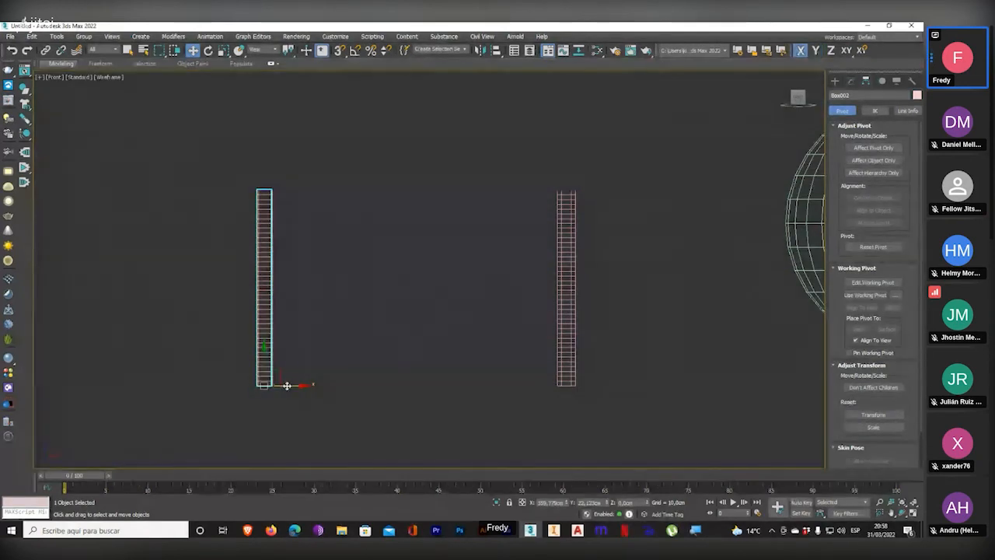
{"action": "scroll", "coordinate": [273, 182], "scroll_direction": "up", "scroll_amount": 5}
{"action": "left_click_drag", "start_coordinate": [224, 216], "coordinate": [234, 216]}
{"action": "scroll", "coordinate": [356, 208], "scroll_direction": "down", "scroll_amount": 5}
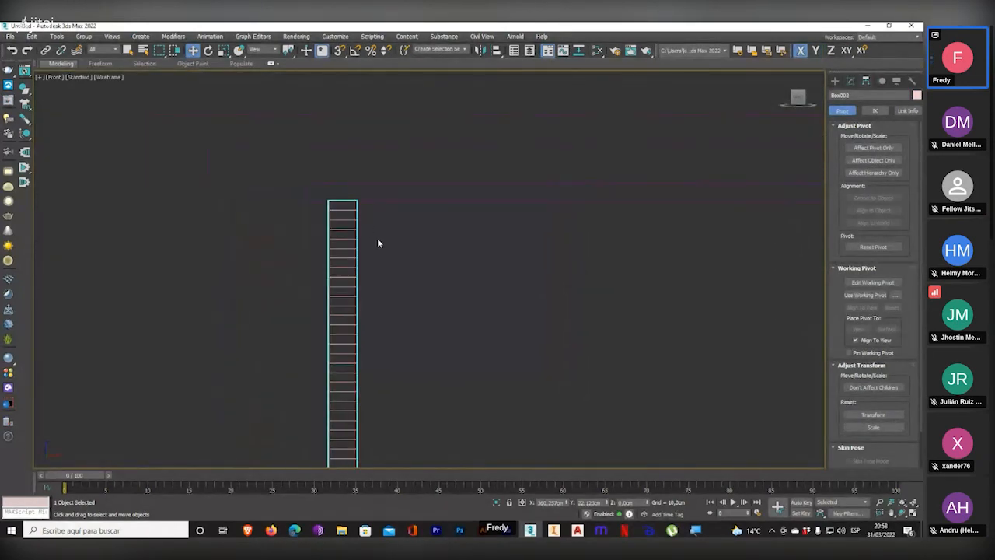
{"action": "key", "text": "t"}
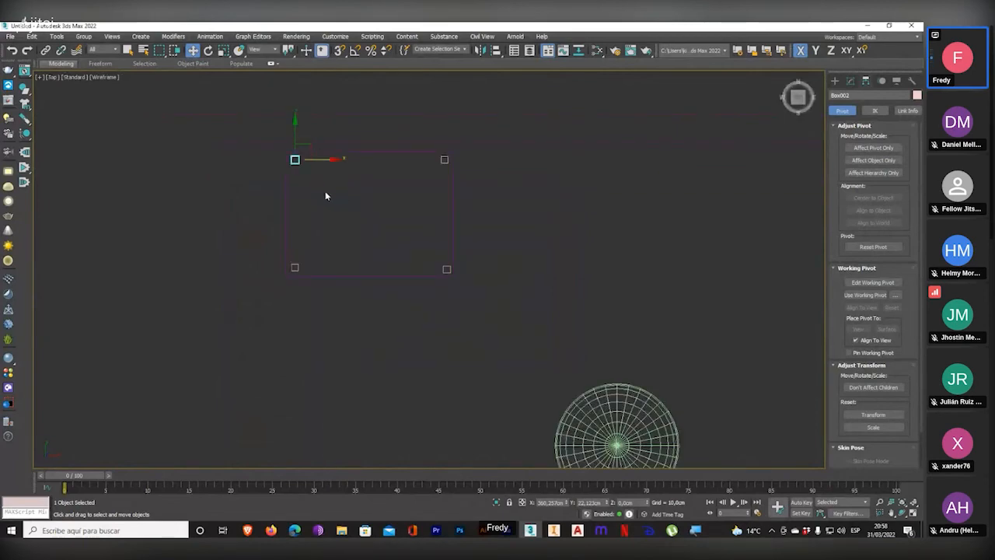
- Move all four legs out from under the tabletop and scatter them beyond its left edge in the top view
{"action": "left_click_drag", "start_coordinate": [312, 148], "coordinate": [290, 156]}
{"action": "left_click_drag", "start_coordinate": [295, 268], "coordinate": [260, 271]}
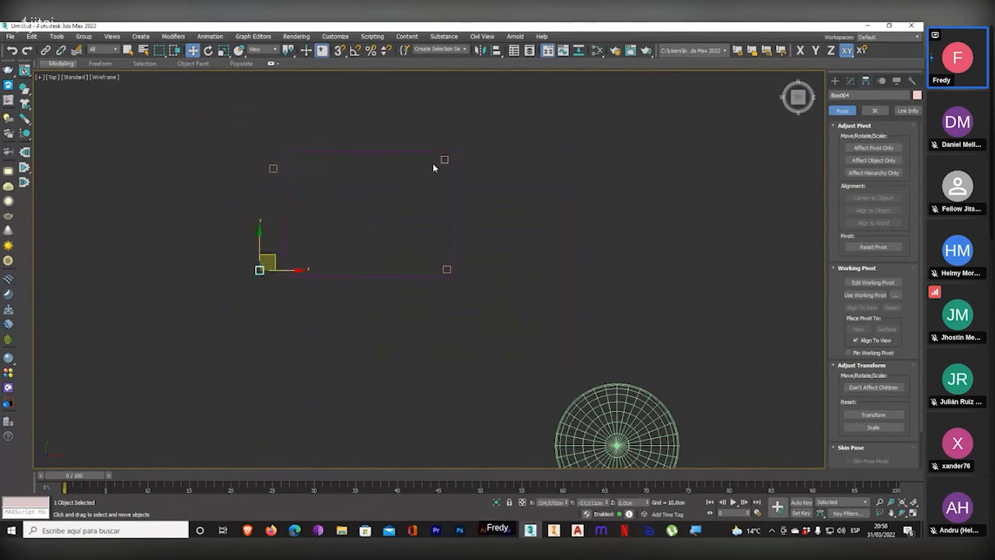
{"action": "left_click_drag", "start_coordinate": [444, 161], "coordinate": [204, 179]}
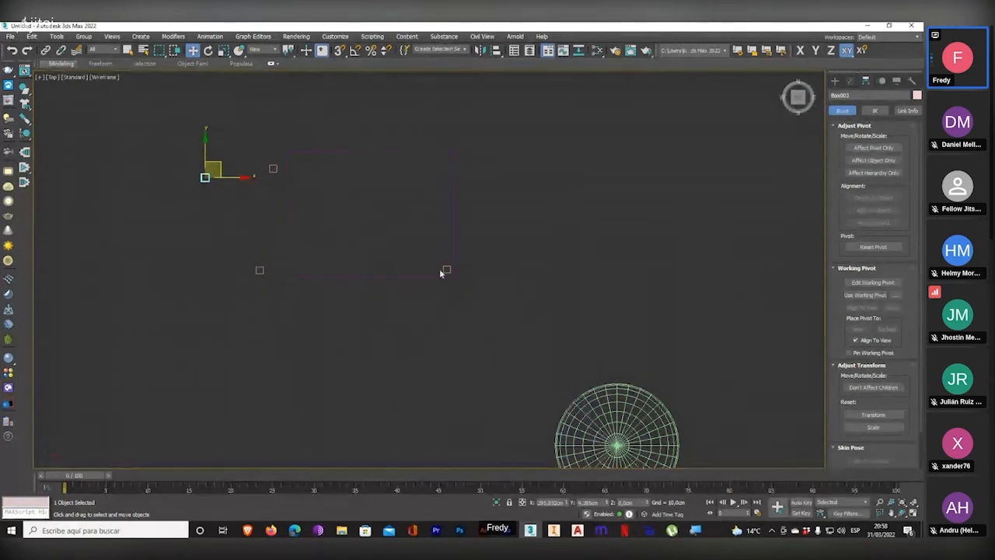
{"action": "left_click_drag", "start_coordinate": [440, 272], "coordinate": [210, 272]}
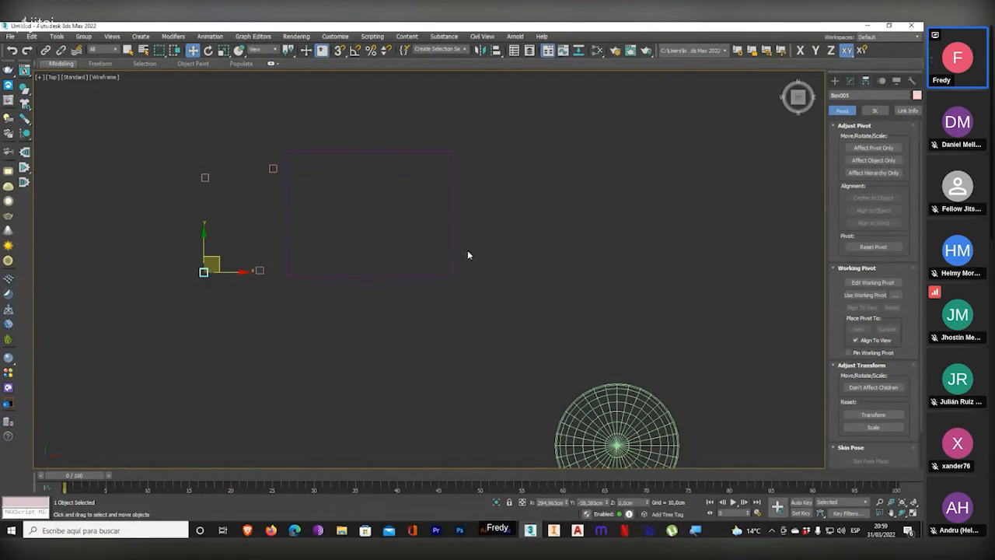
- Delete the sphere and the thin stick attached to it, and fit the remaining table parts in all four views
{"action": "scroll", "coordinate": [467, 255], "scroll_direction": "down", "scroll_amount": 4}
{"action": "left_click_drag", "start_coordinate": [268, 164], "coordinate": [669, 435]}
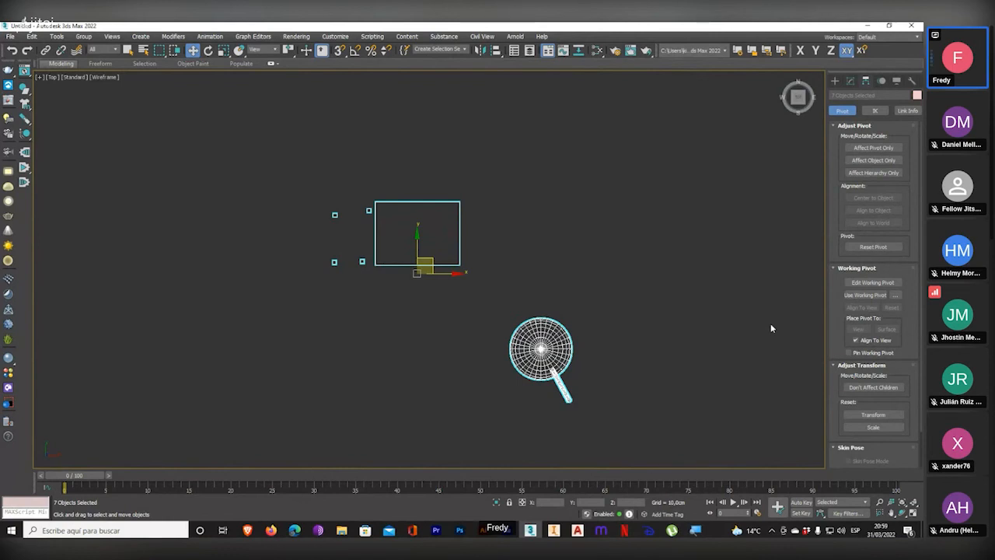
{"action": "left_click", "coordinate": [913, 514]}
{"action": "left_click", "coordinate": [914, 503]}
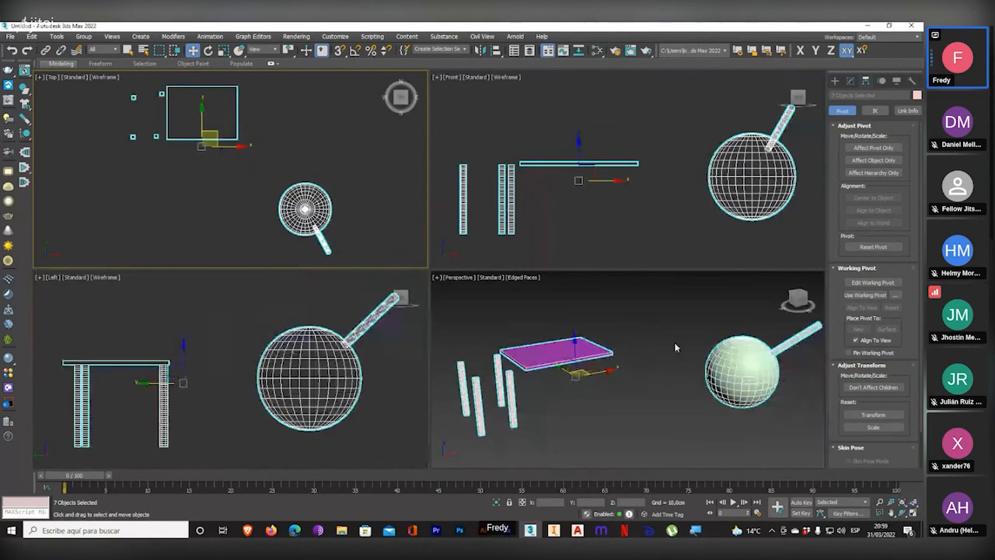
{"action": "middle_click_drag", "start_coordinate": [309, 131], "coordinate": [311, 116]}
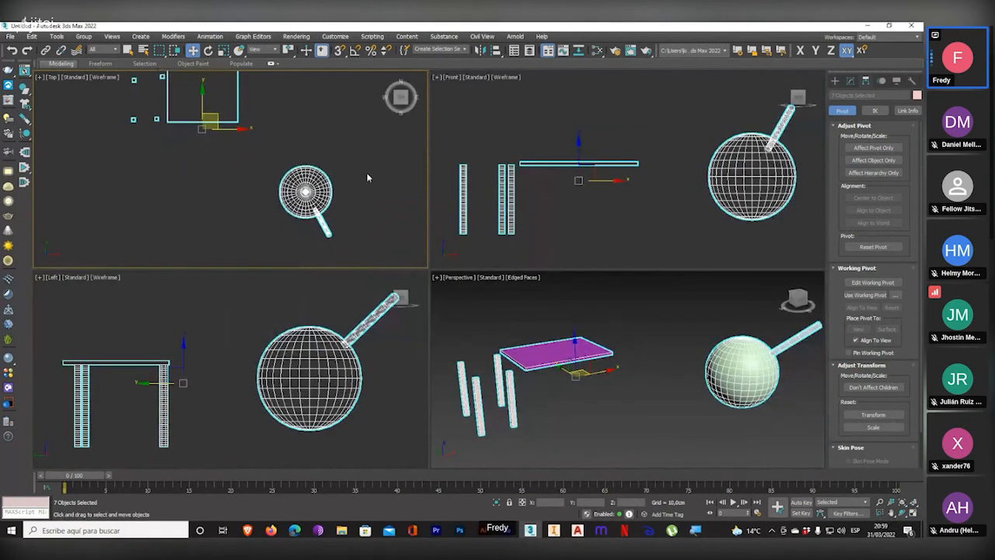
{"action": "left_click_drag", "start_coordinate": [365, 155], "coordinate": [244, 244]}
{"action": "key", "text": "Delete"}
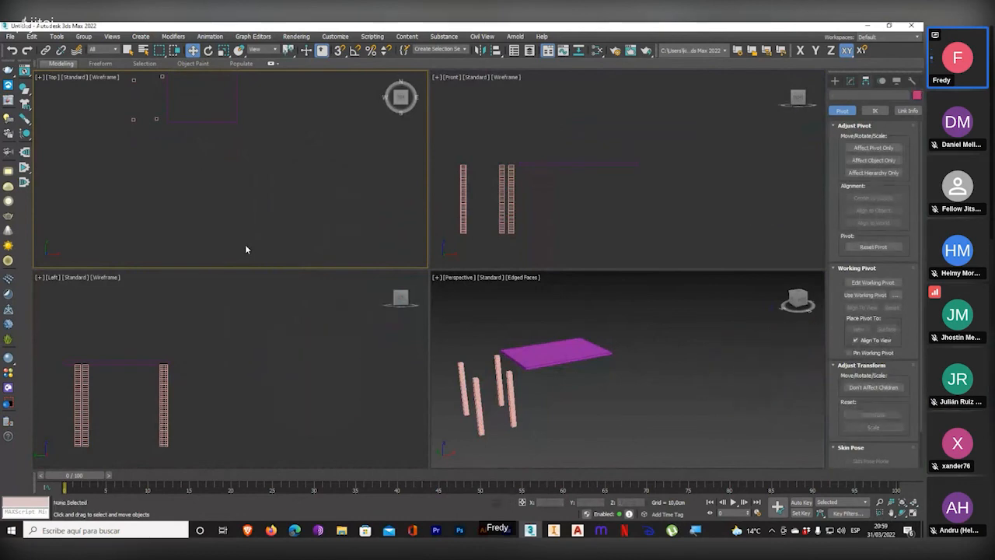
{"action": "left_click", "coordinate": [914, 504]}
{"action": "scroll", "coordinate": [675, 409], "scroll_direction": "down", "scroll_amount": 2}
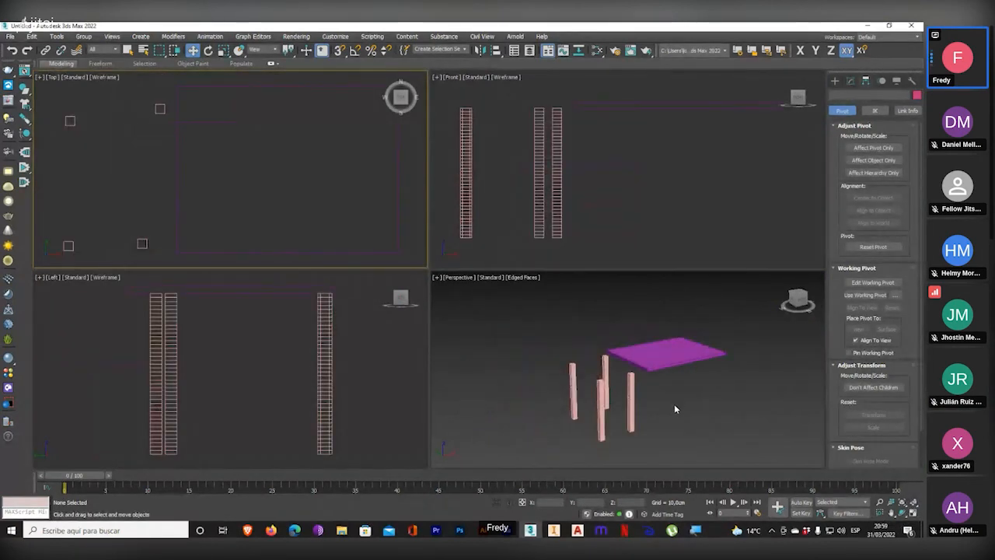
{"action": "scroll", "coordinate": [675, 404], "scroll_direction": "up", "scroll_amount": 3}
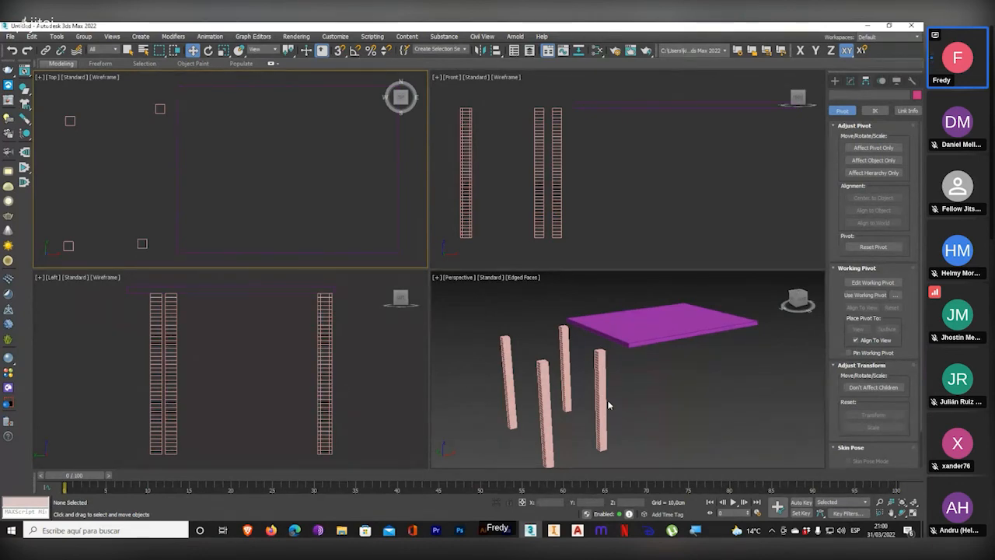
- Delete the tabletop and all four legs to leave an empty scene
{"action": "left_click", "coordinate": [560, 145]}
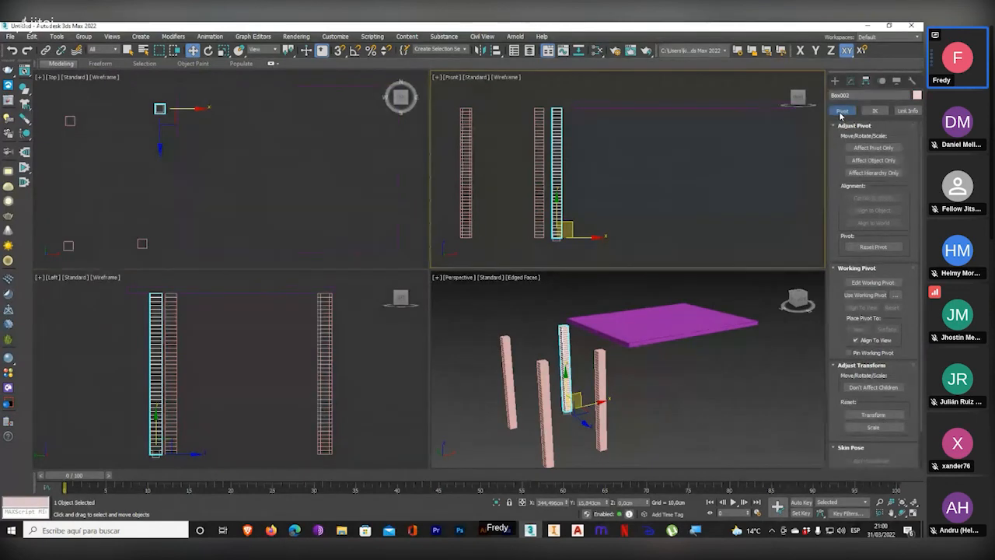
{"action": "left_click", "coordinate": [835, 81]}
{"action": "scroll", "coordinate": [233, 144], "scroll_direction": "down", "scroll_amount": 4}
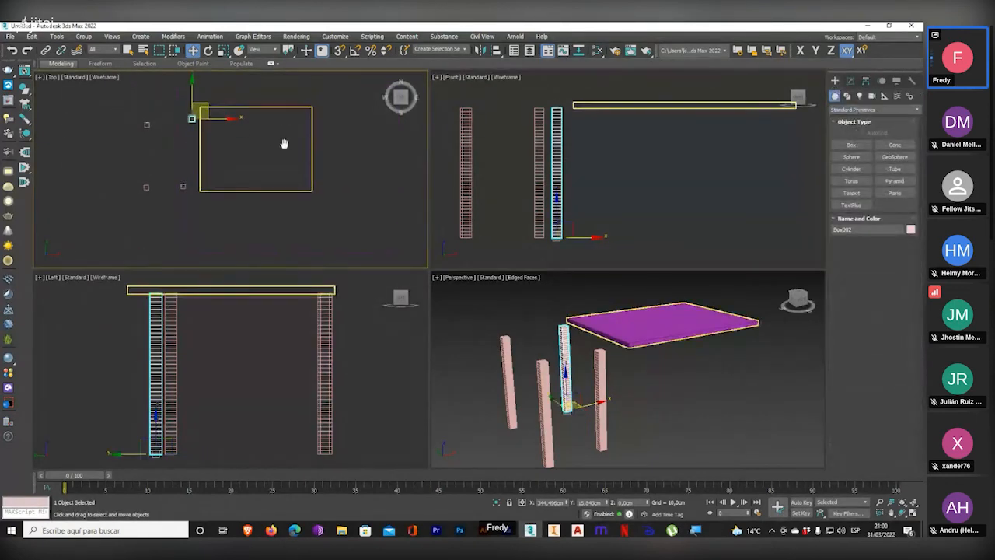
{"action": "left_click_drag", "start_coordinate": [116, 90], "coordinate": [443, 239]}
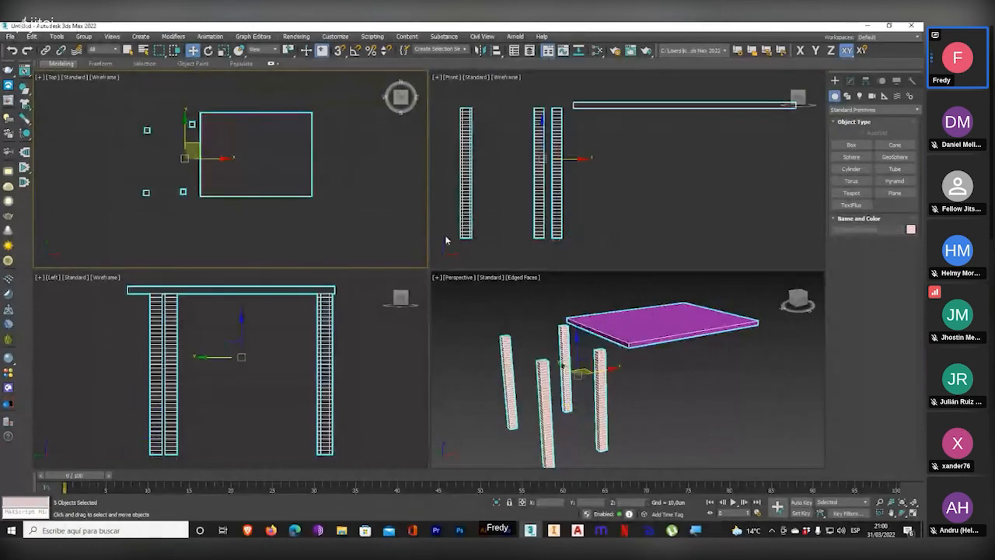
{"action": "key", "text": "Delete"}
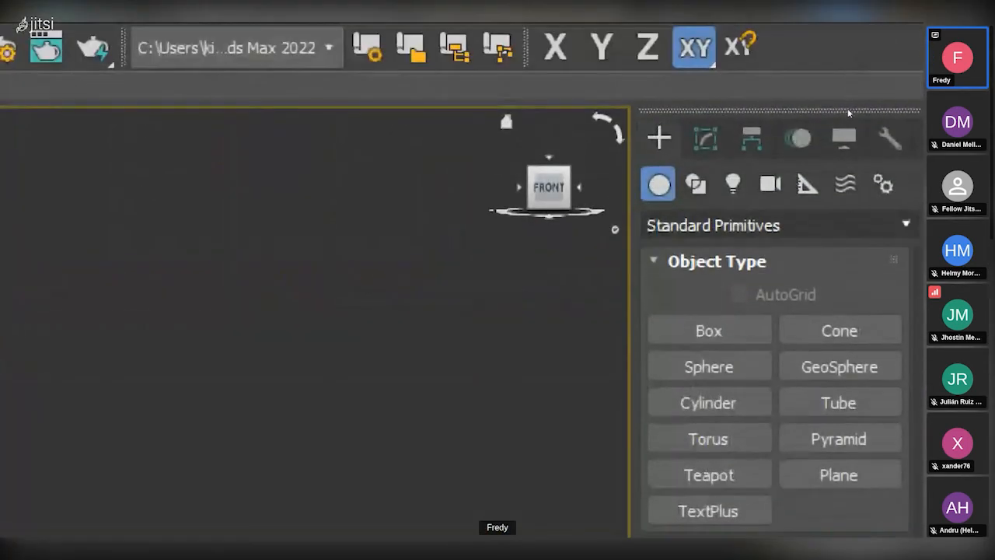
{"action": "left_click", "coordinate": [780, 59]}
{"action": "left_click", "coordinate": [716, 280]}
{"action": "left_click", "coordinate": [714, 225]}
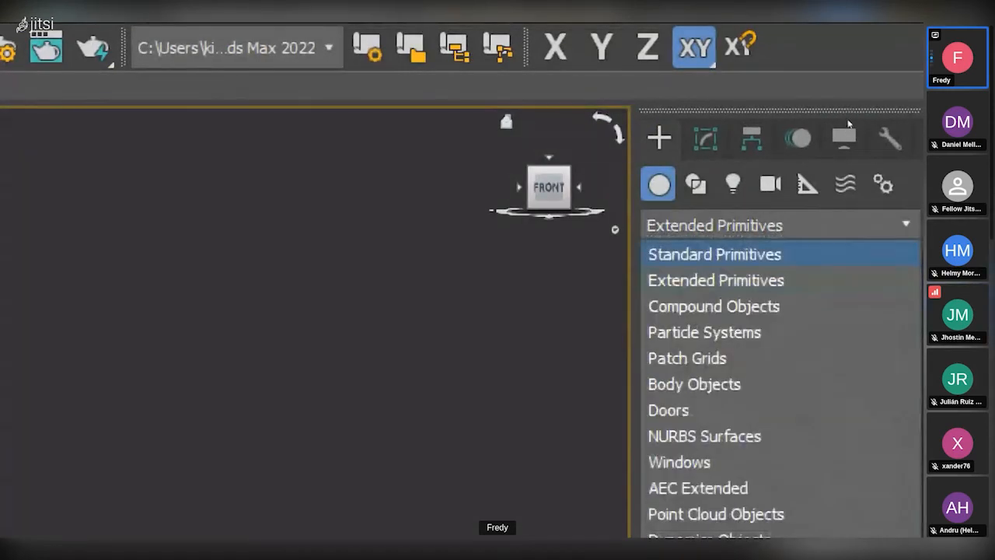
{"action": "left_click", "coordinate": [715, 254]}
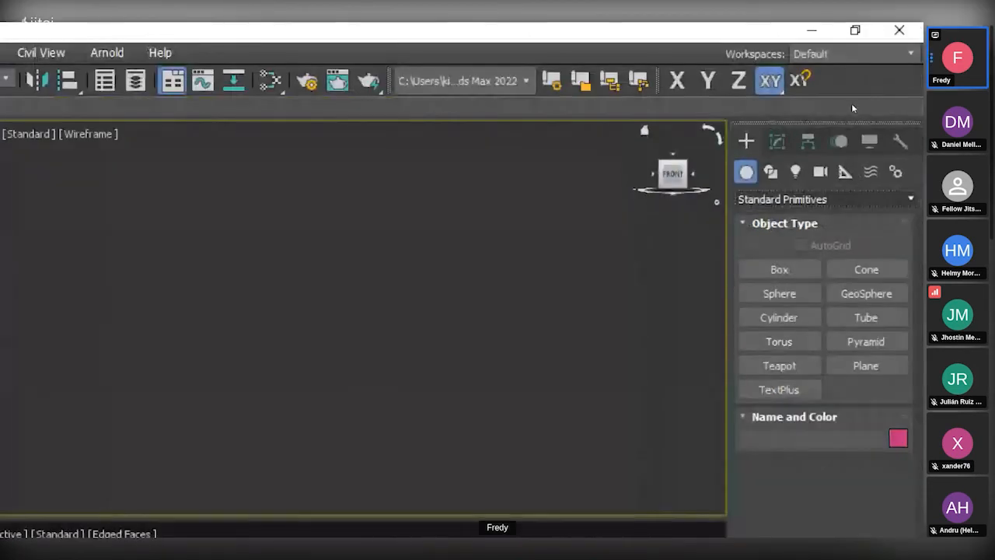
- Create an L-Ext extended primitive in the top view, about 180 by 132 cm, 6 cm thick and 29 cm high
{"action": "left_click", "coordinate": [855, 183]}
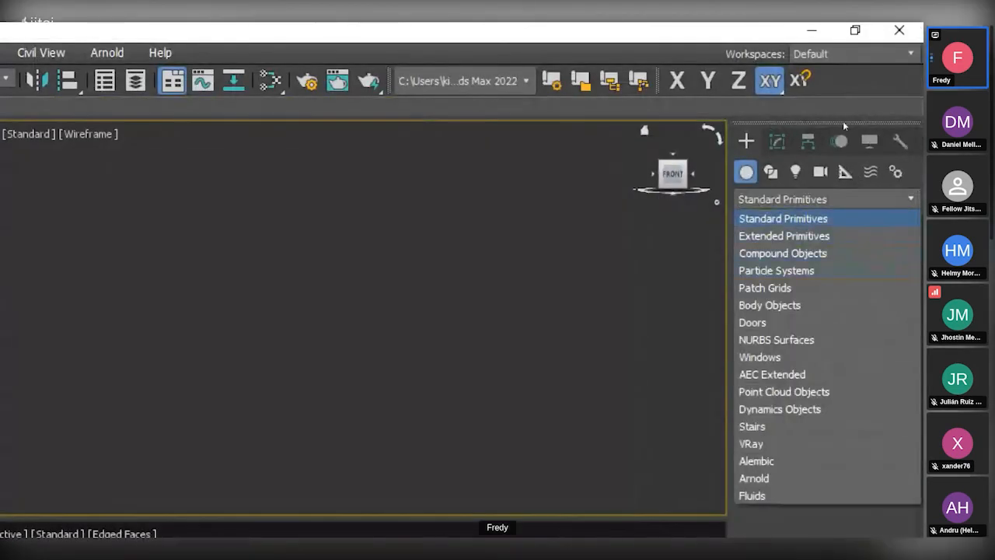
{"action": "left_click", "coordinate": [785, 236]}
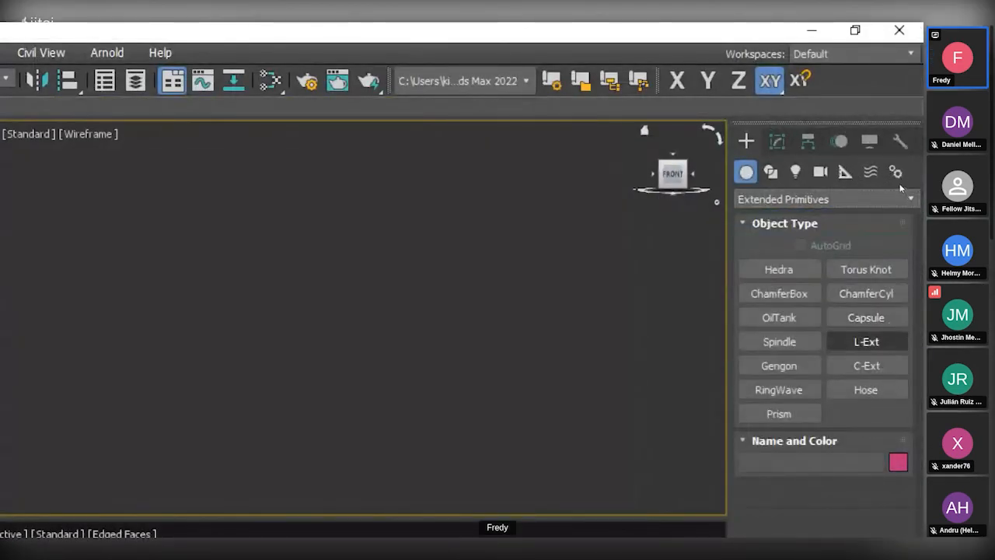
{"action": "left_click", "coordinate": [866, 341]}
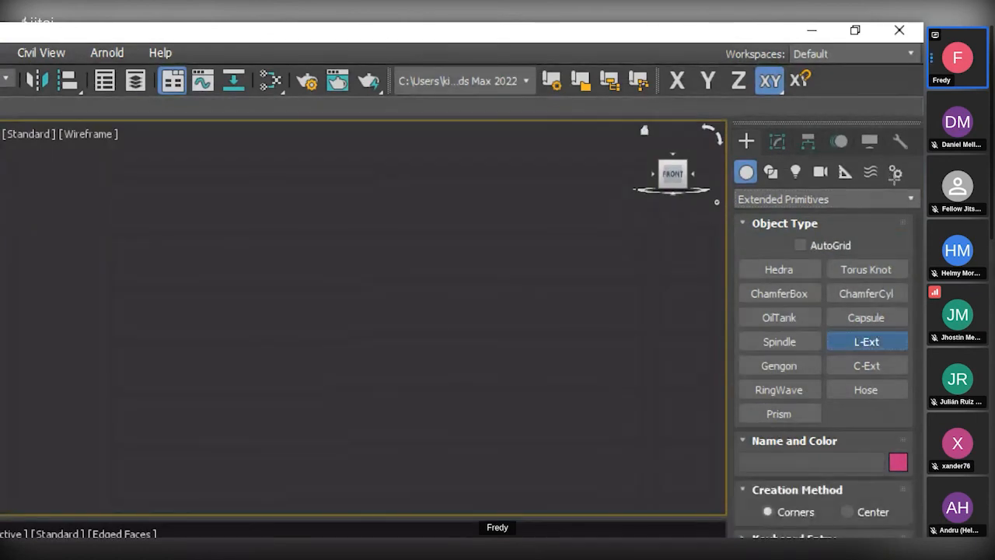
{"action": "key", "text": "super"}
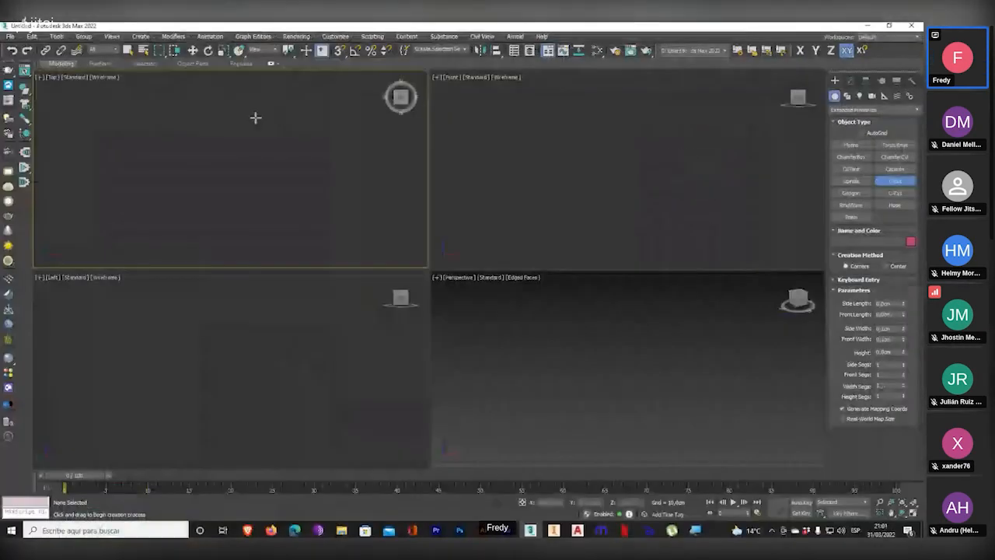
{"action": "left_click_drag", "start_coordinate": [187, 108], "coordinate": [306, 273]}
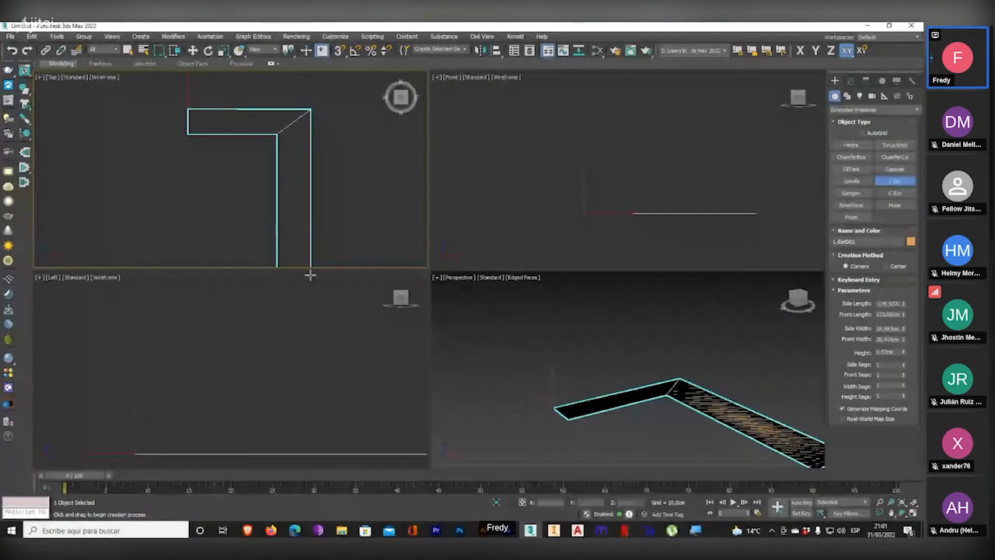
{"action": "left_click", "coordinate": [300, 249]}
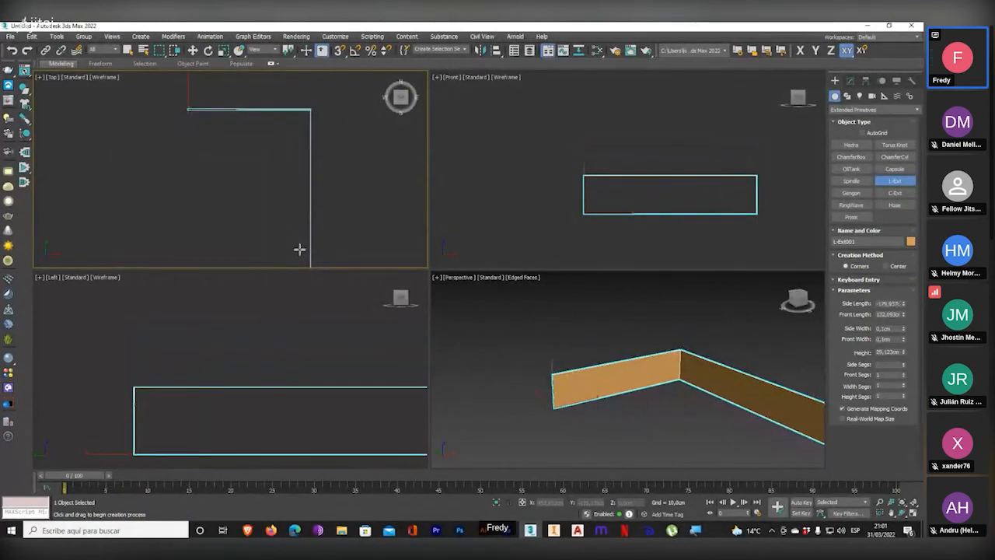
{"action": "left_click", "coordinate": [300, 244]}
{"action": "middle_click_drag", "start_coordinate": [576, 320], "coordinate": [545, 322]}
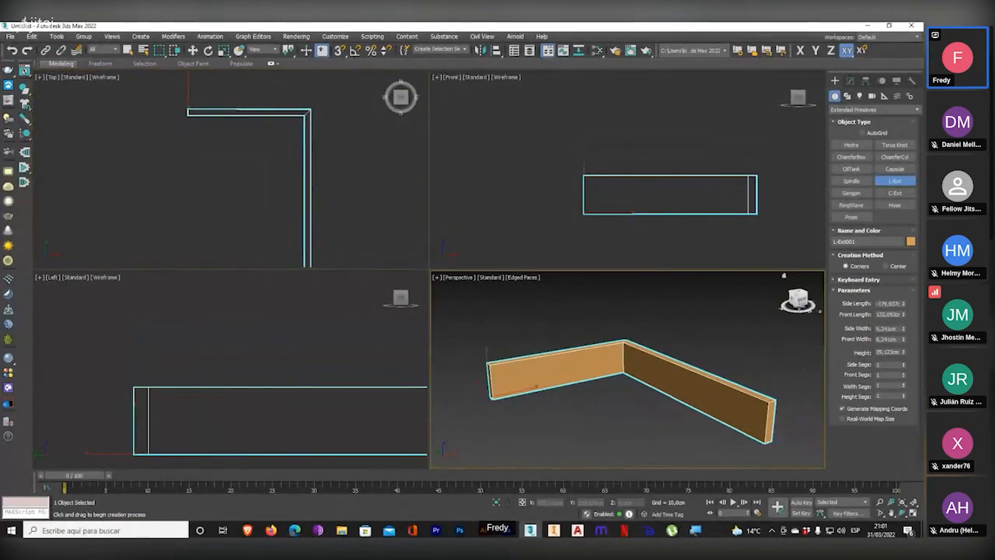
- Set the L-Ext's side length to -190 cm and its front length to 140 cm
{"action": "double_click", "coordinate": [888, 303]}
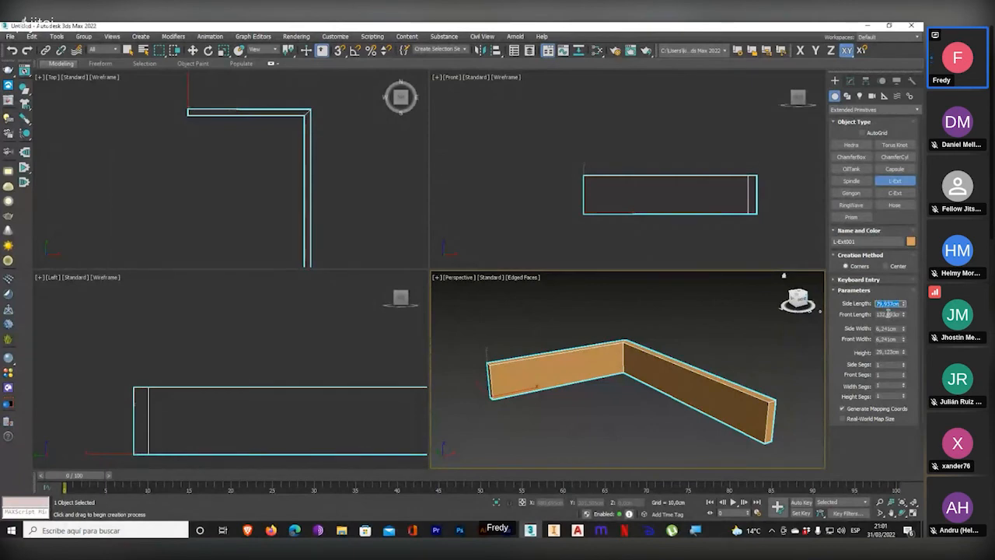
{"action": "type", "text": "-590"}
{"action": "key", "text": "Return"}
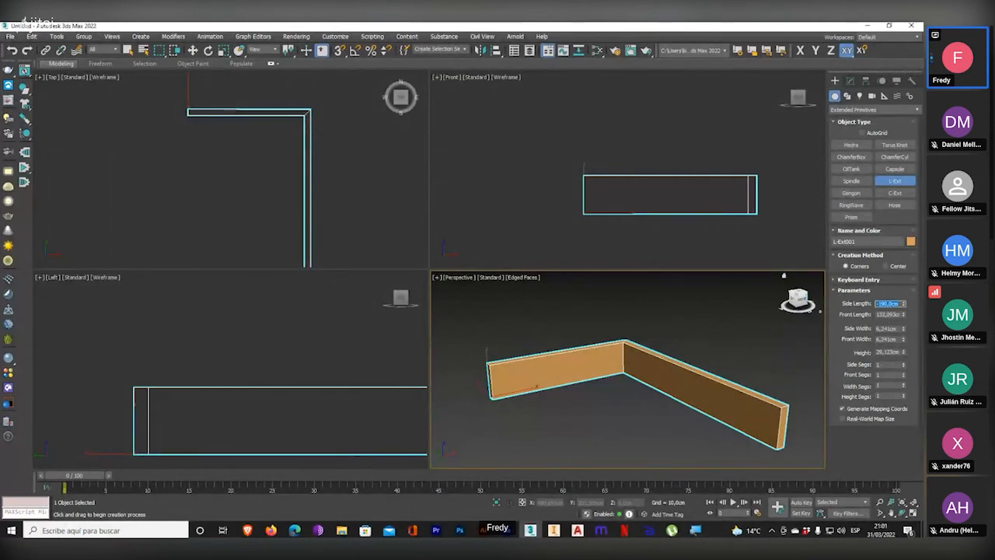
{"action": "double_click", "coordinate": [894, 314]}
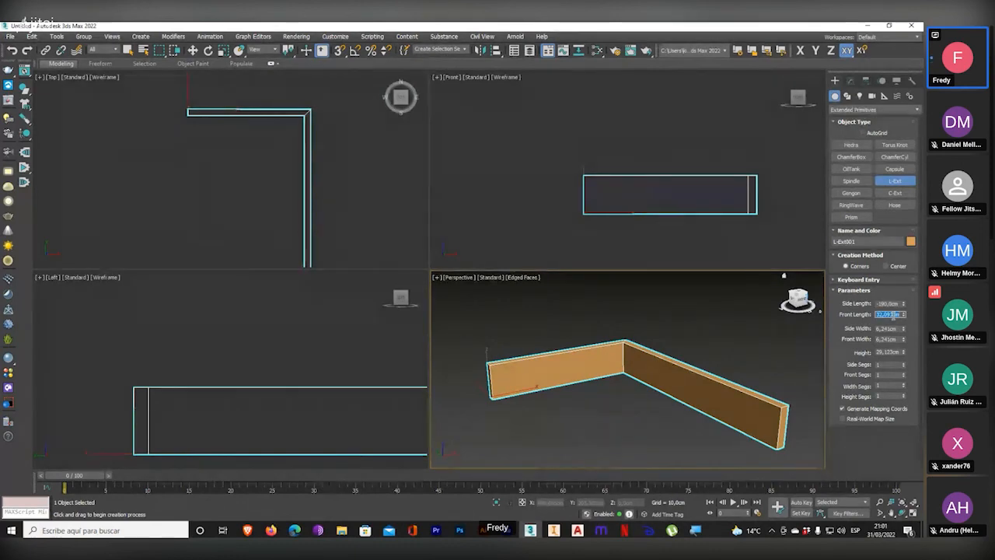
{"action": "type", "text": "140"}
{"action": "key", "text": "Return"}
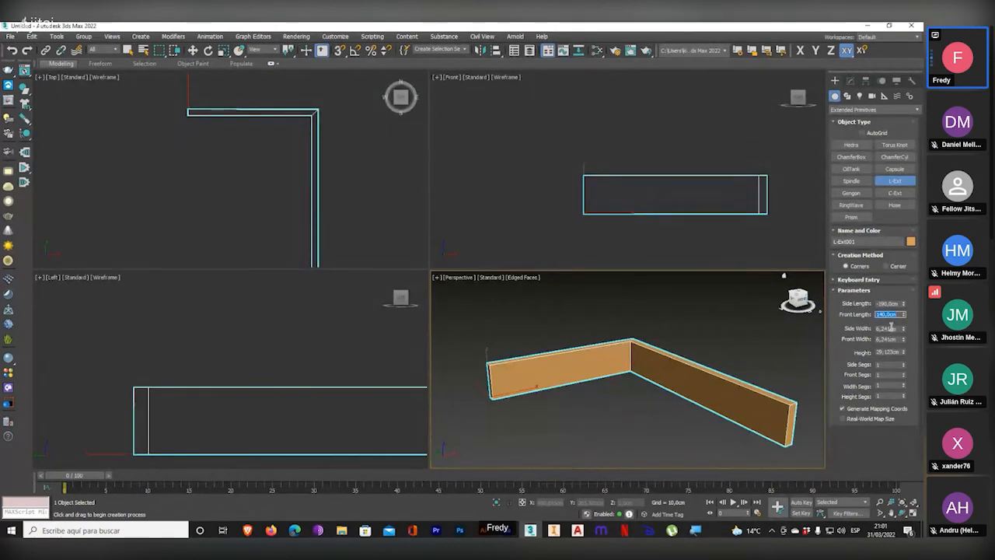
- Set the L-Ext's side and front widths to 12 cm and its height to 2 cm
{"action": "left_click", "coordinate": [887, 328]}
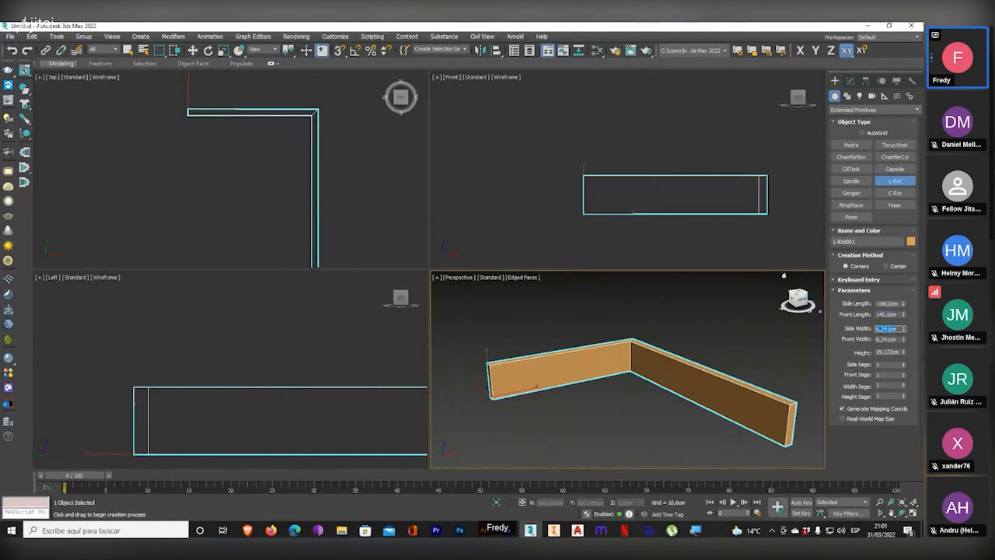
{"action": "type", "text": "12"}
{"action": "key", "text": "Tab"}
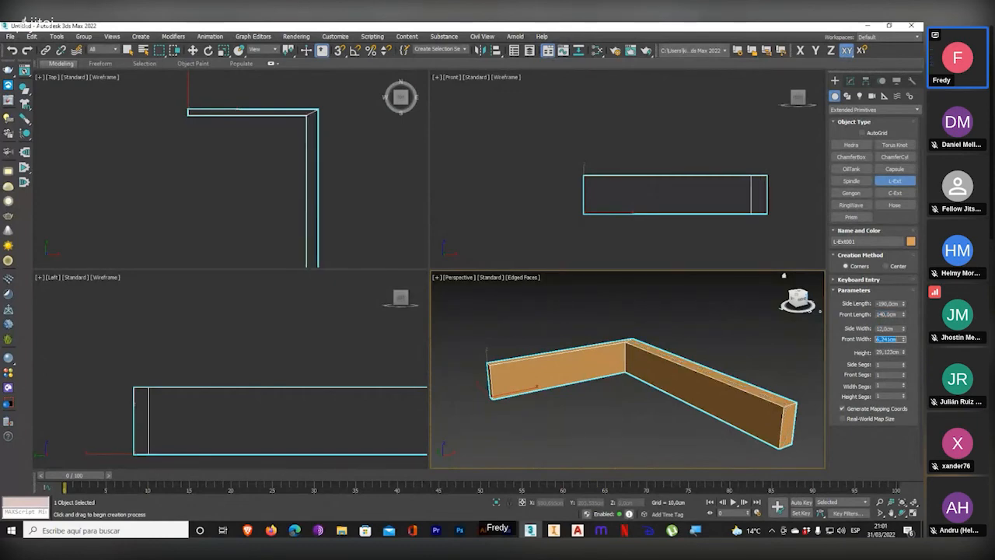
{"action": "type", "text": "12"}
{"action": "key", "text": "Tab"}
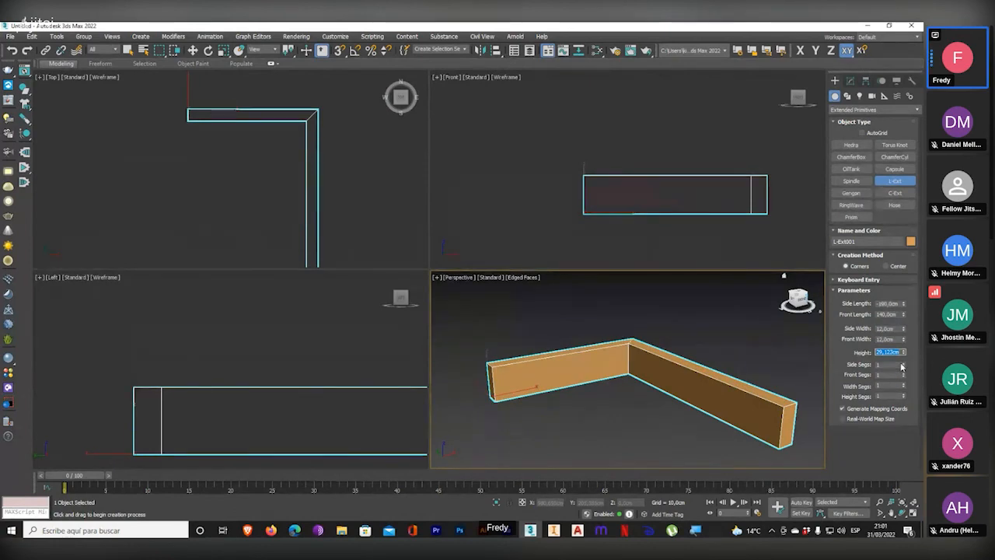
{"action": "type", "text": "2"}
{"action": "key", "text": "Return"}
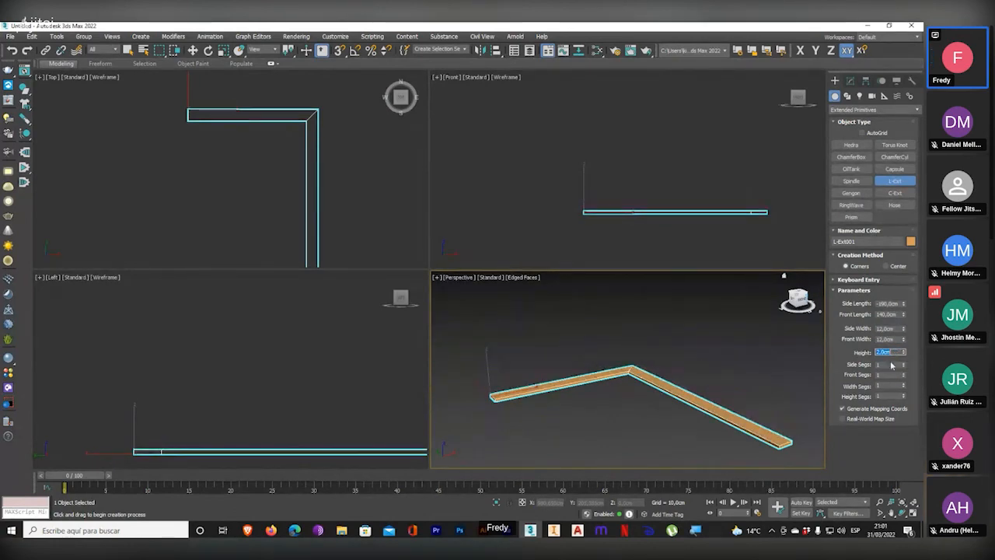
- Set the L-Ext's front width to 2 cm, height to 12 cm and side width to 2 cm
{"action": "key", "text": "shift+Tab"}
{"action": "type", "text": "2"}
{"action": "key", "text": "Return"}
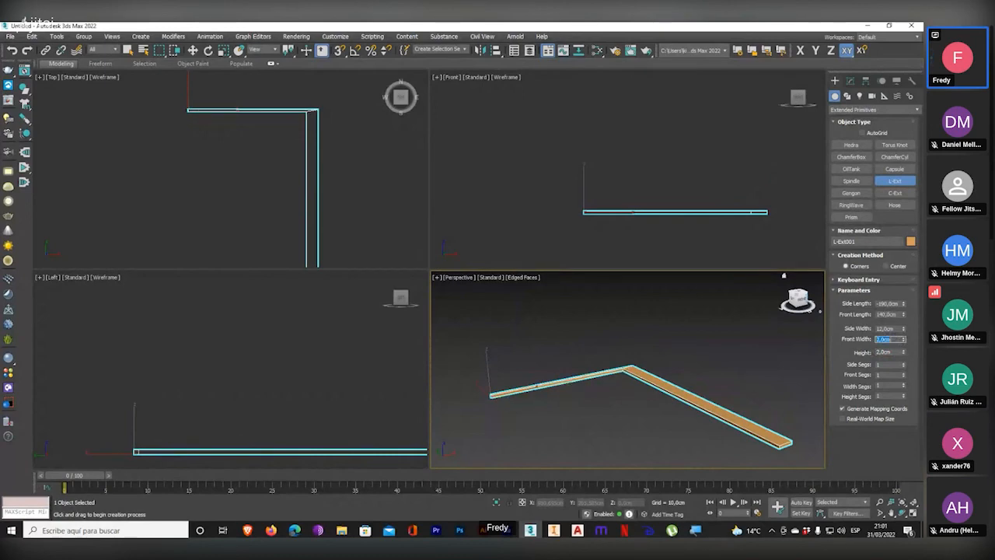
{"action": "key", "text": "Tab"}
{"action": "type", "text": "12"}
{"action": "key", "text": "Return"}
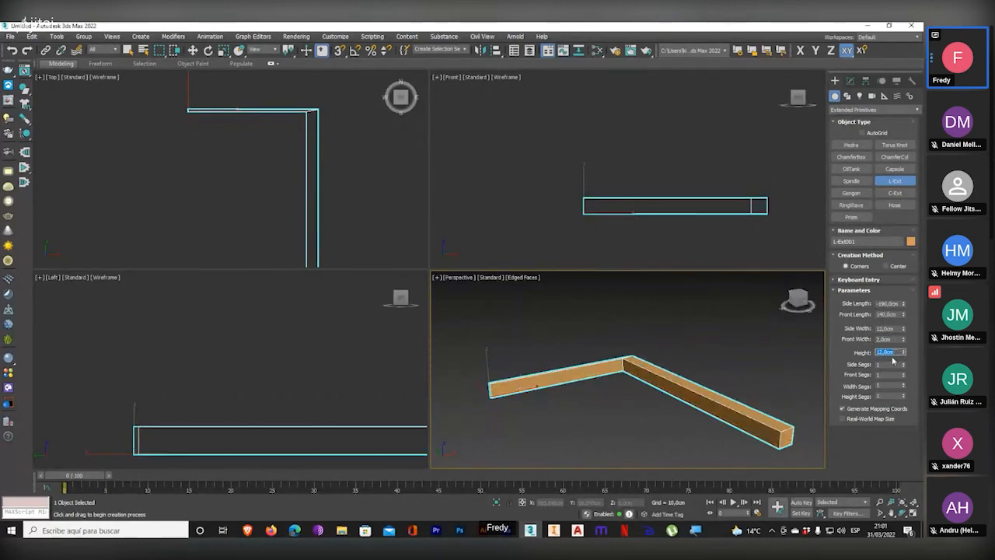
{"action": "double_click", "coordinate": [891, 328]}
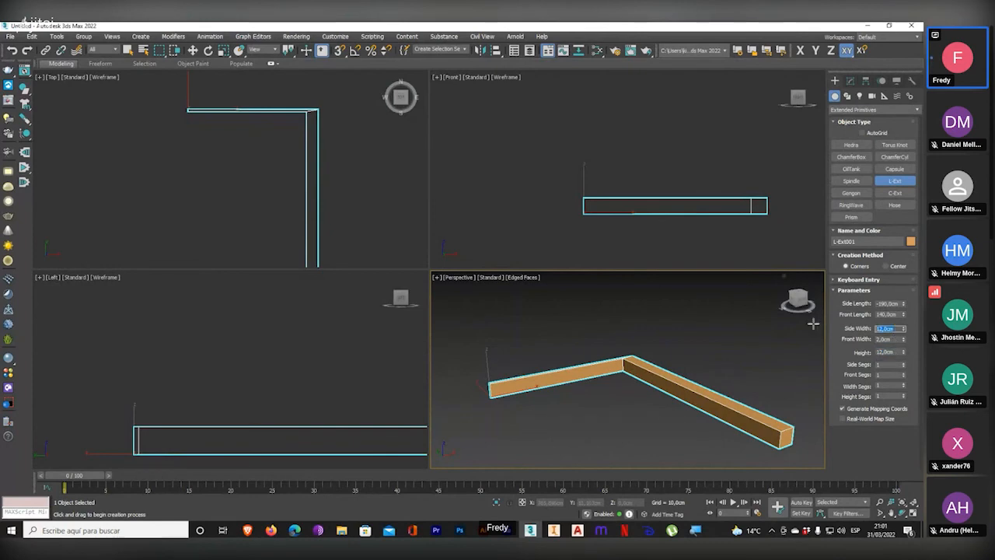
{"action": "type", "text": "2"}
{"action": "key", "text": "Return"}
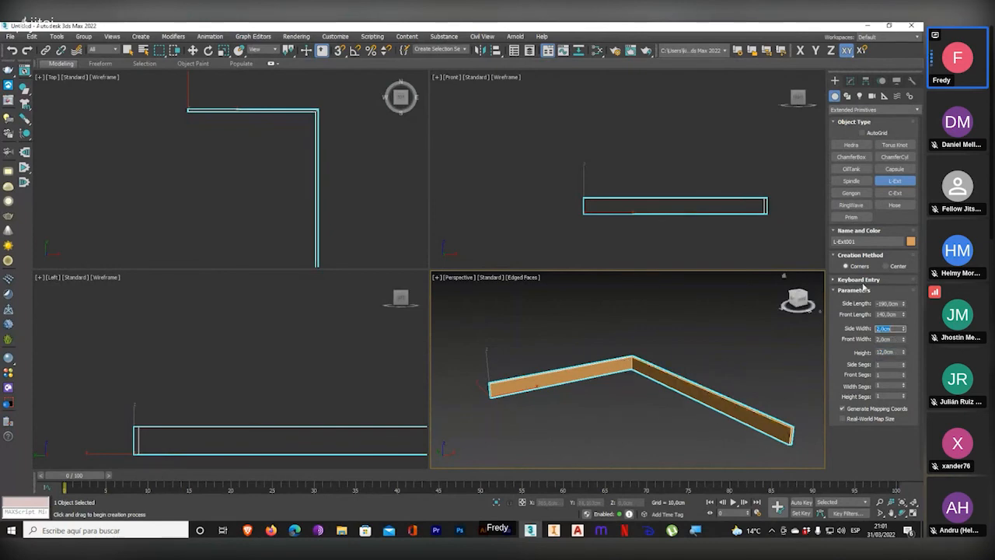
- Clone the L-shaped piece down and to the left of the original in the top view
{"action": "middle_click_drag", "start_coordinate": [293, 257], "coordinate": [280, 179]}
{"action": "scroll", "coordinate": [279, 208], "scroll_direction": "down", "scroll_amount": 2}
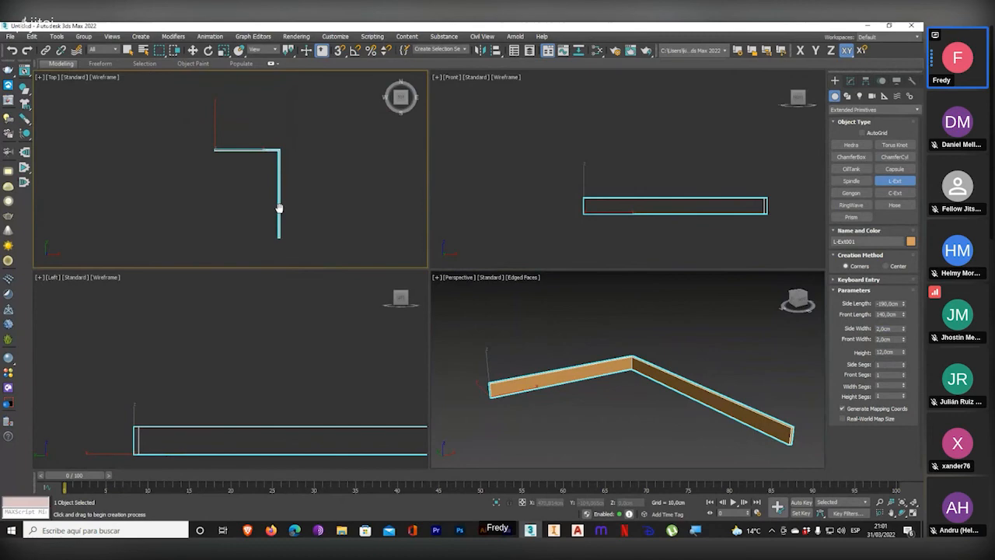
{"action": "left_click", "coordinate": [193, 50]}
{"action": "left_click_drag", "start_coordinate": [216, 134], "coordinate": [153, 195], "text": "shift"}
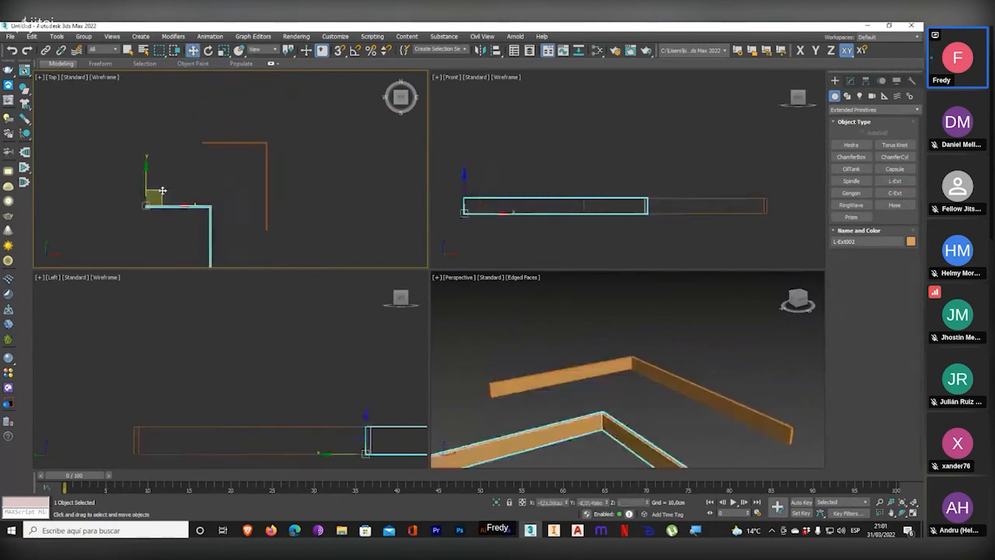
{"action": "left_click", "coordinate": [459, 318]}
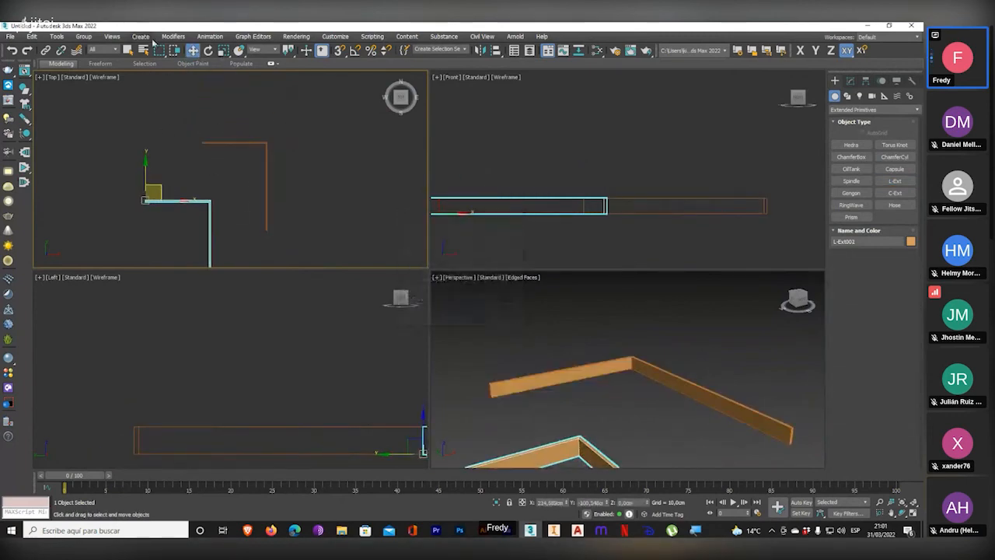
- Rotate the cloned L-shaped piece by an offset of 180 degrees about Z
{"action": "left_click", "coordinate": [209, 49]}
{"action": "right_click", "coordinate": [208, 50]}
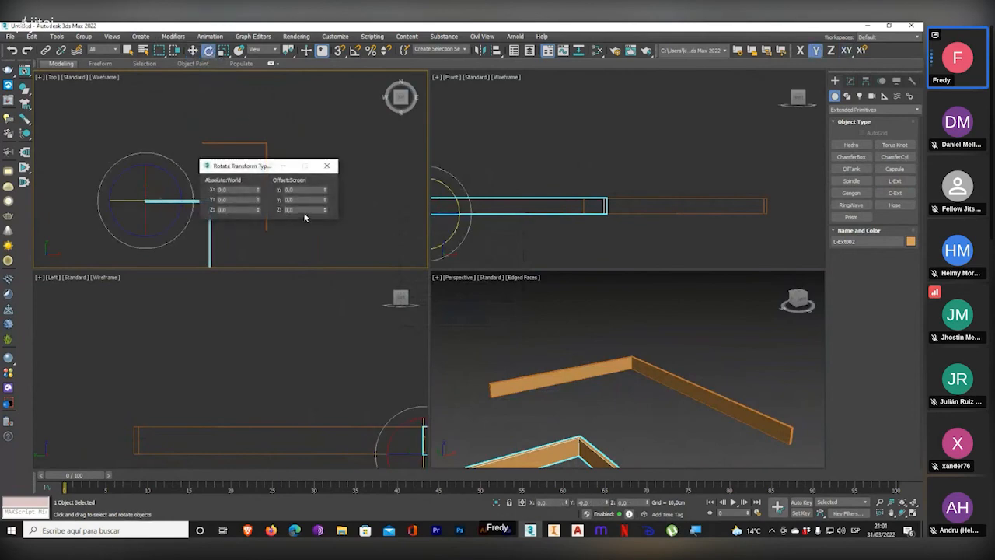
{"action": "left_click", "coordinate": [303, 209]}
{"action": "type", "text": "180"}
{"action": "key", "text": "Return"}
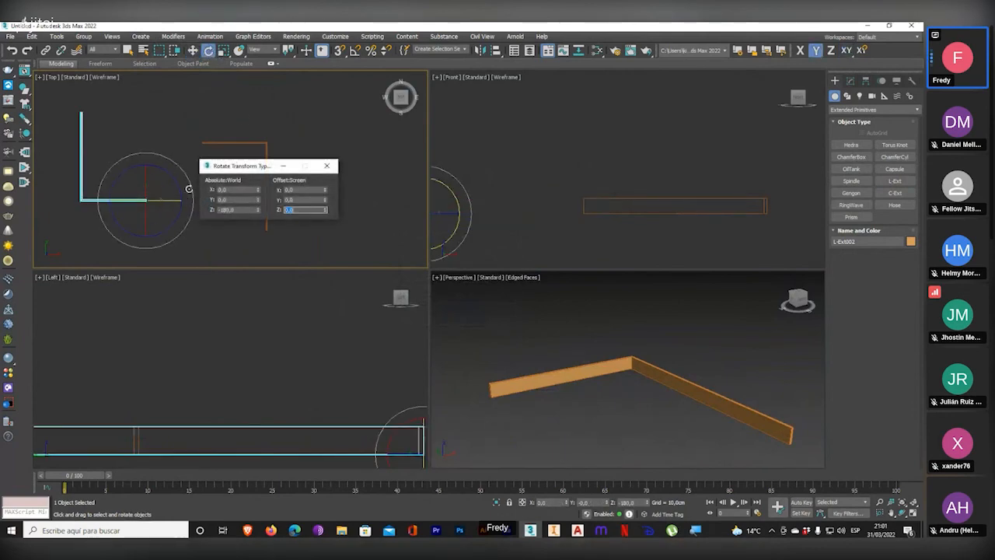
{"action": "left_click", "coordinate": [327, 166]}
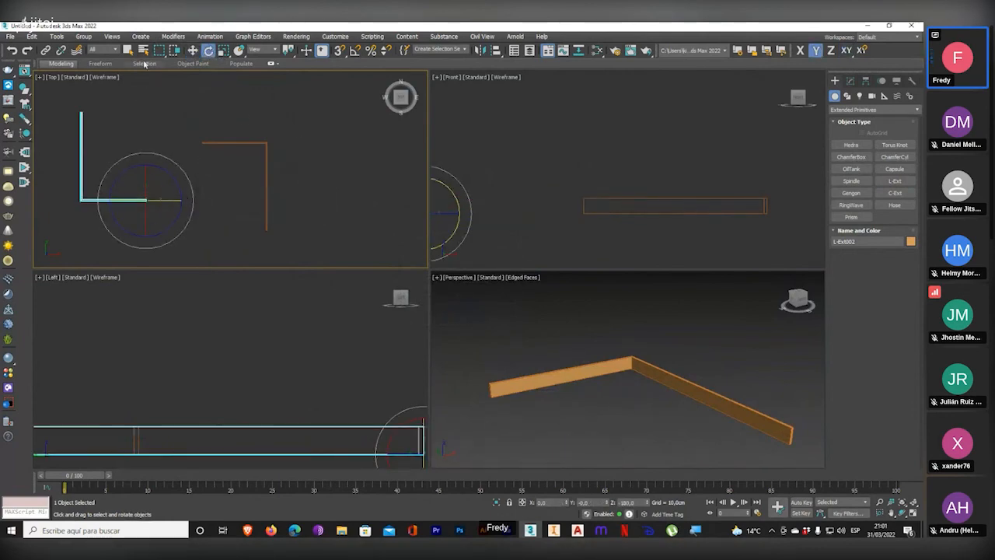
- Move the rotated copy in the top view to close a rectangular frame, fitting its end precisely against the original's inner edge and outer corner
{"action": "left_click", "coordinate": [193, 49]}
{"action": "left_click_drag", "start_coordinate": [159, 189], "coordinate": [275, 223]}
{"action": "scroll", "coordinate": [182, 120], "scroll_direction": "up", "scroll_amount": 5}
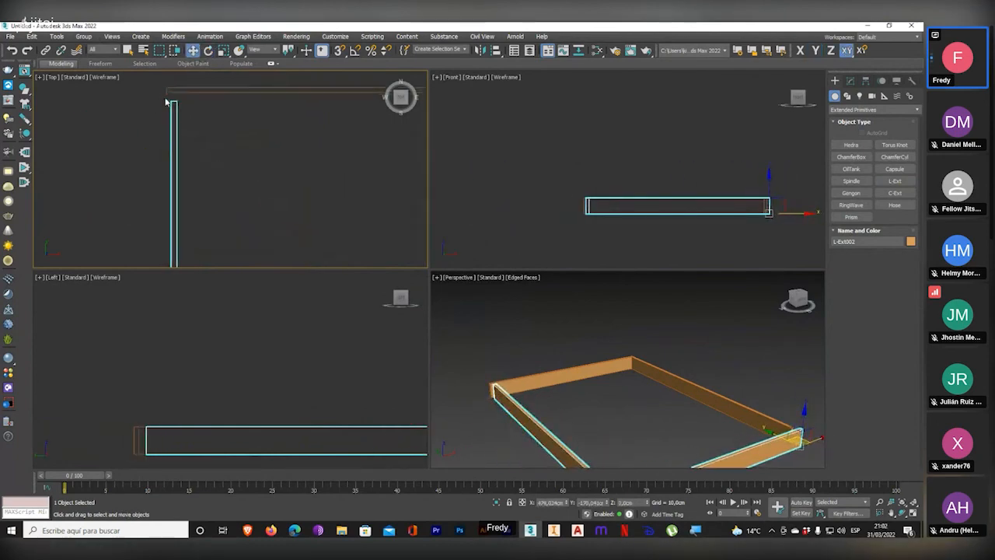
{"action": "scroll", "coordinate": [165, 102], "scroll_direction": "up", "scroll_amount": 3}
{"action": "left_click_drag", "start_coordinate": [178, 102], "coordinate": [193, 143]}
{"action": "scroll", "coordinate": [192, 146], "scroll_direction": "up", "scroll_amount": 2}
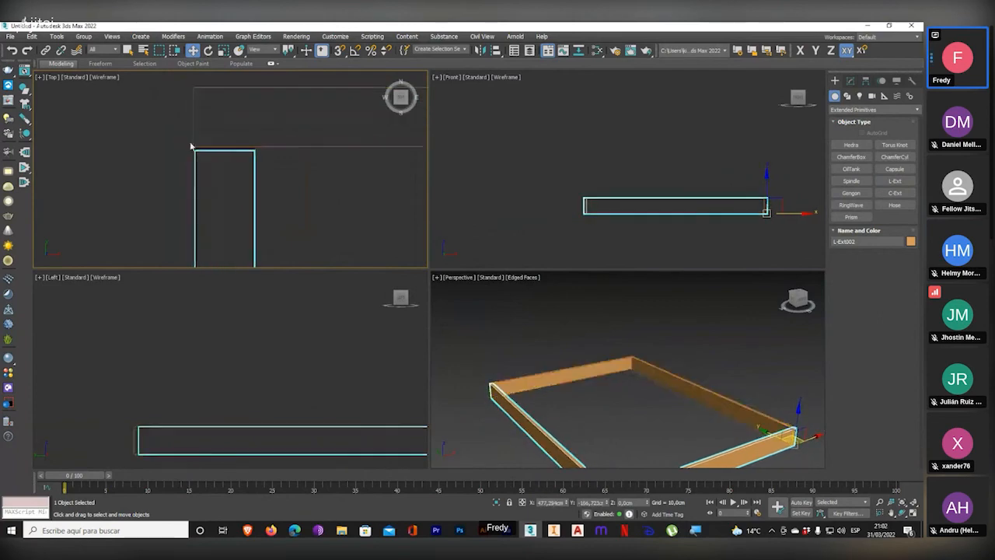
{"action": "scroll", "coordinate": [190, 147], "scroll_direction": "up", "scroll_amount": 3}
{"action": "left_click_drag", "start_coordinate": [191, 182], "coordinate": [199, 210]}
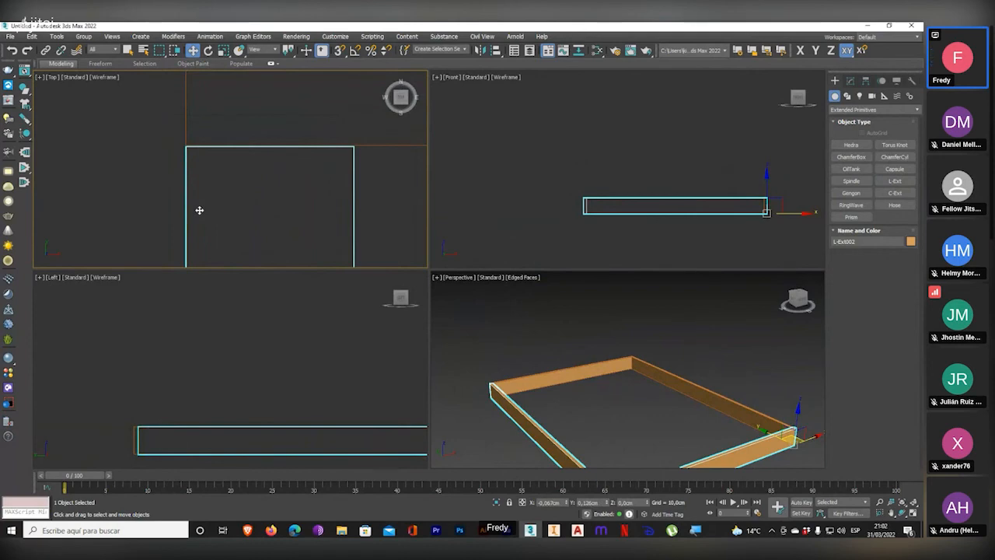
{"action": "left_click_drag", "start_coordinate": [199, 210], "coordinate": [199, 209]}
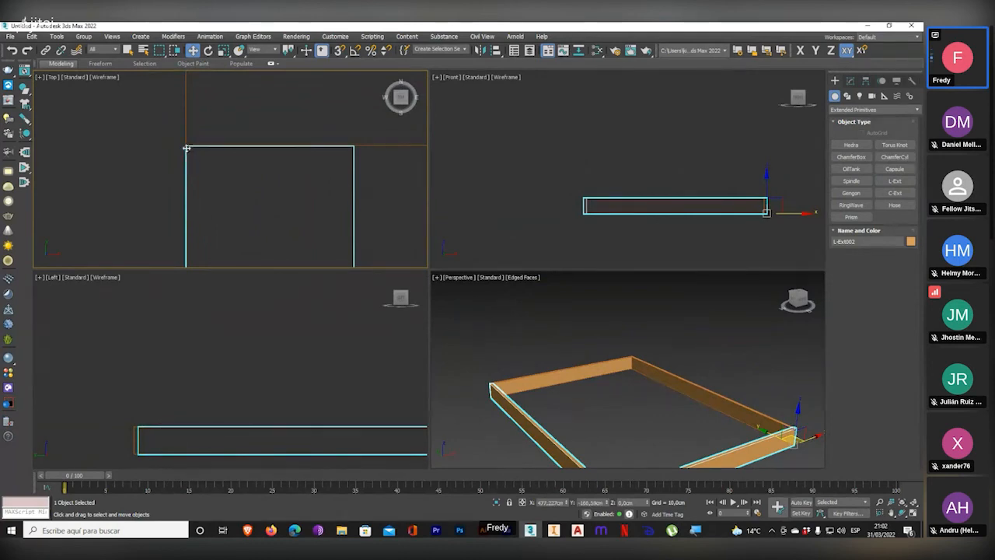
- Fine-tune the rotated L-shaped piece in the top view so its end meets the original's inner edge flush at the corner, and deselect it
{"action": "scroll", "coordinate": [171, 122], "scroll_direction": "up", "scroll_amount": 5}
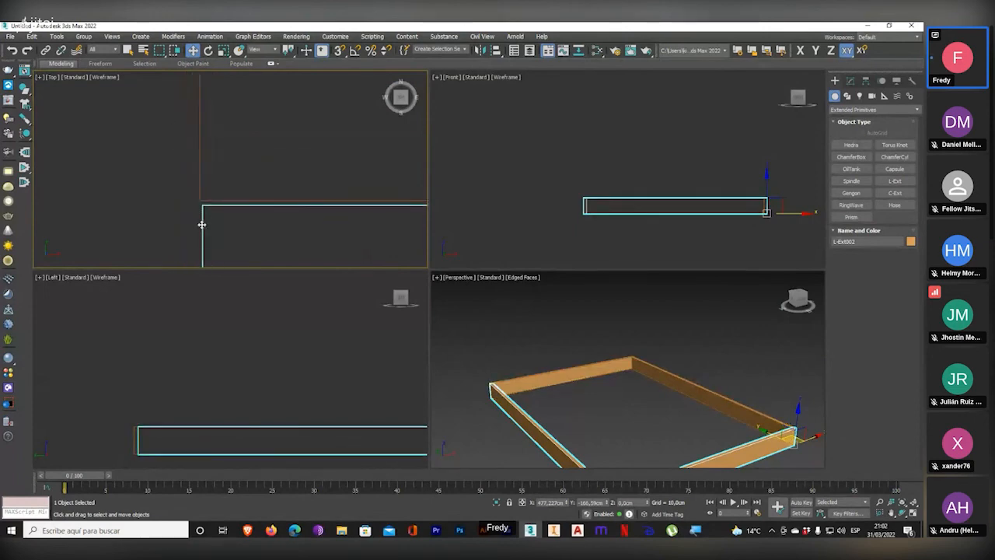
{"action": "left_click_drag", "start_coordinate": [202, 223], "coordinate": [280, 441]}
{"action": "scroll", "coordinate": [213, 253], "scroll_direction": "up", "scroll_amount": 1}
{"action": "scroll", "coordinate": [196, 195], "scroll_direction": "down", "scroll_amount": 10}
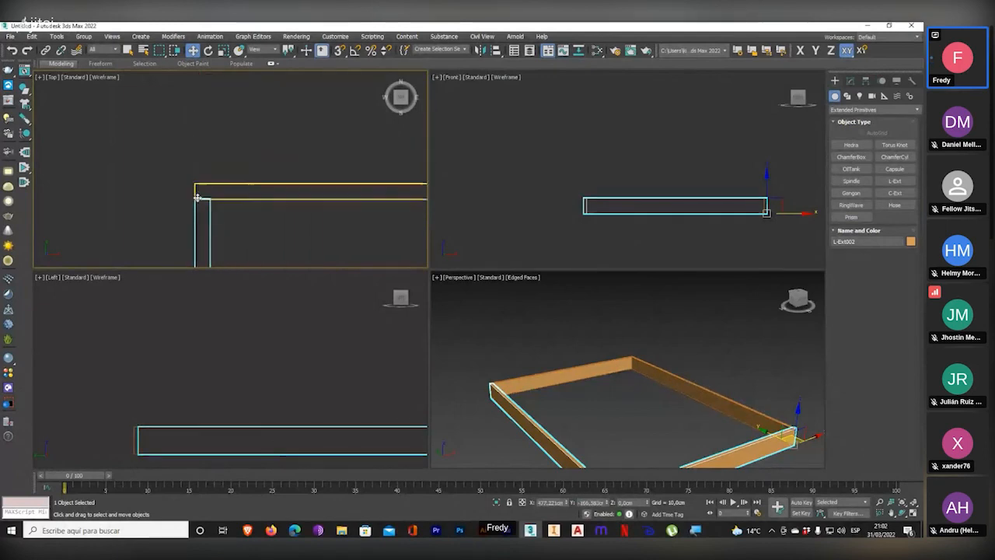
{"action": "scroll", "coordinate": [252, 217], "scroll_direction": "down", "scroll_amount": 5}
{"action": "middle_click_drag", "start_coordinate": [256, 223], "coordinate": [222, 156]}
{"action": "scroll", "coordinate": [242, 195], "scroll_direction": "up", "scroll_amount": 3}
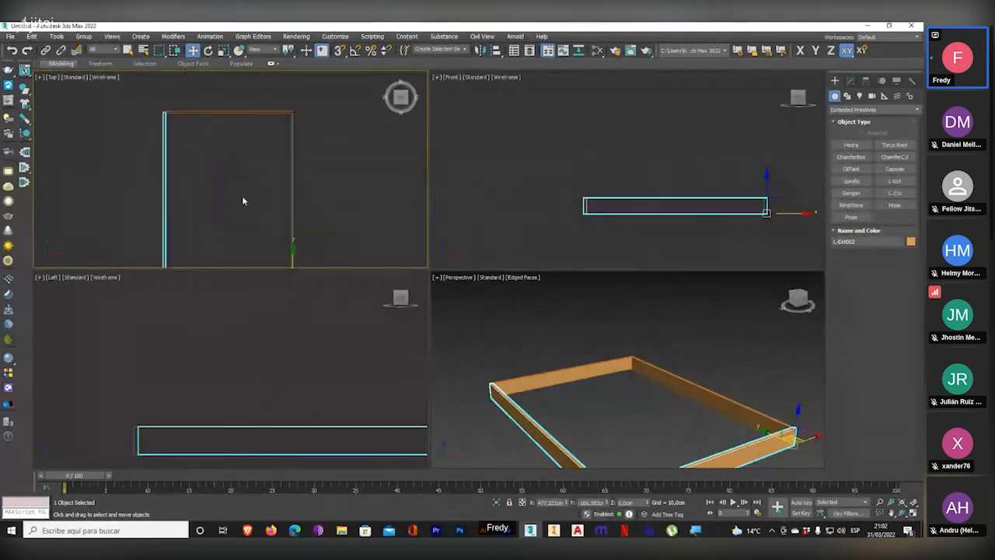
{"action": "scroll", "coordinate": [241, 191], "scroll_direction": "down", "scroll_amount": 2}
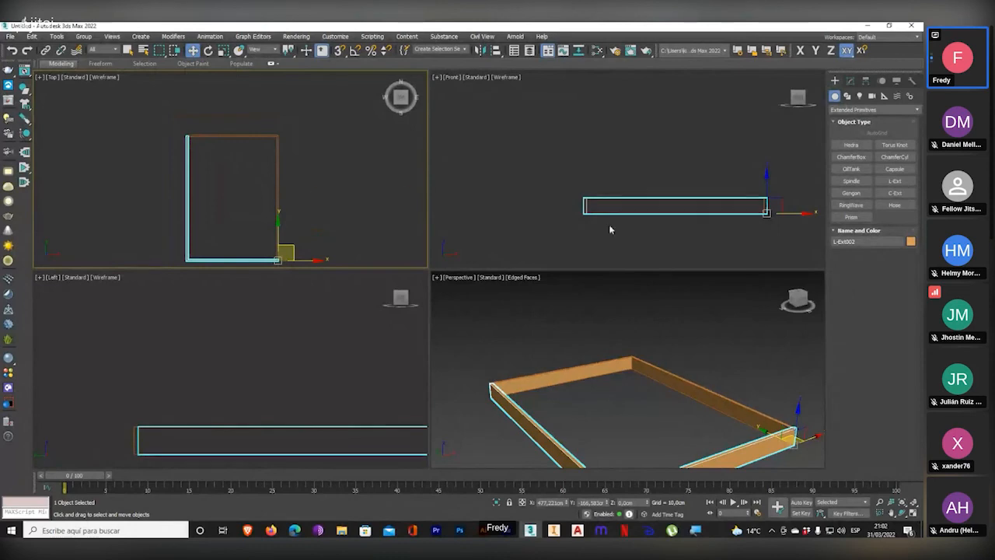
{"action": "middle_click_drag", "start_coordinate": [246, 227], "coordinate": [249, 218]}
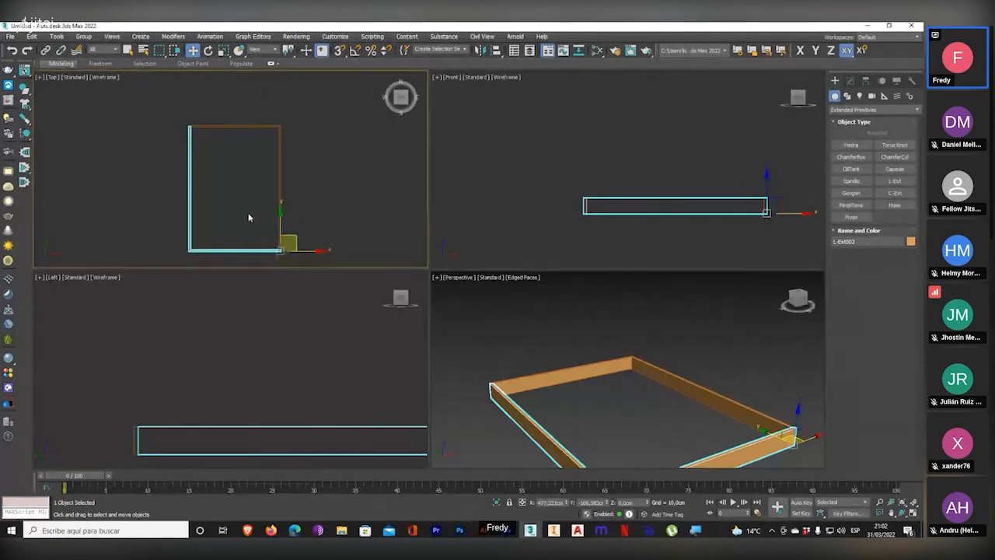
{"action": "left_click", "coordinate": [205, 211]}
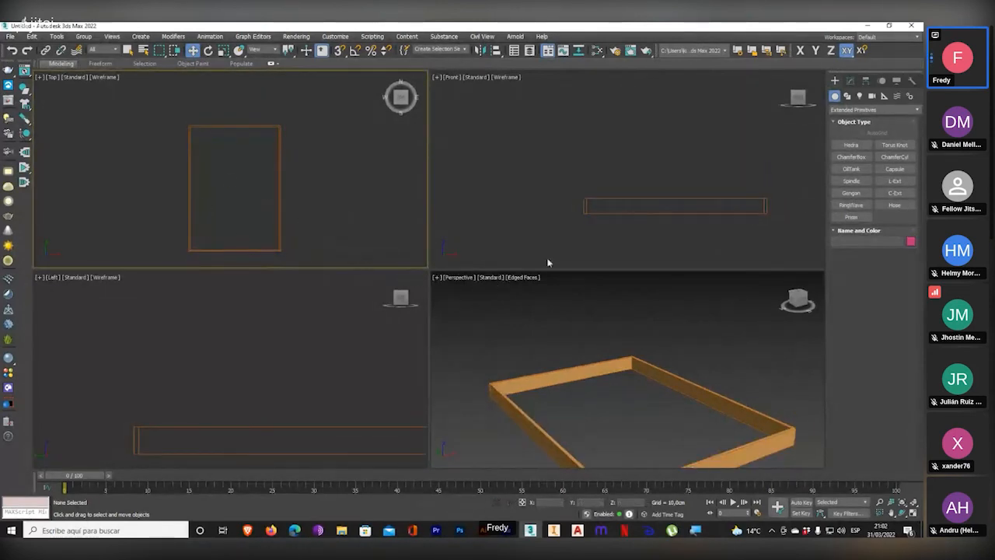
- Draw a box slat across the frame near its upper end in the top view, about 13 cm long and 2.2 cm high
{"action": "left_click", "coordinate": [855, 109]}
{"action": "left_click", "coordinate": [855, 118]}
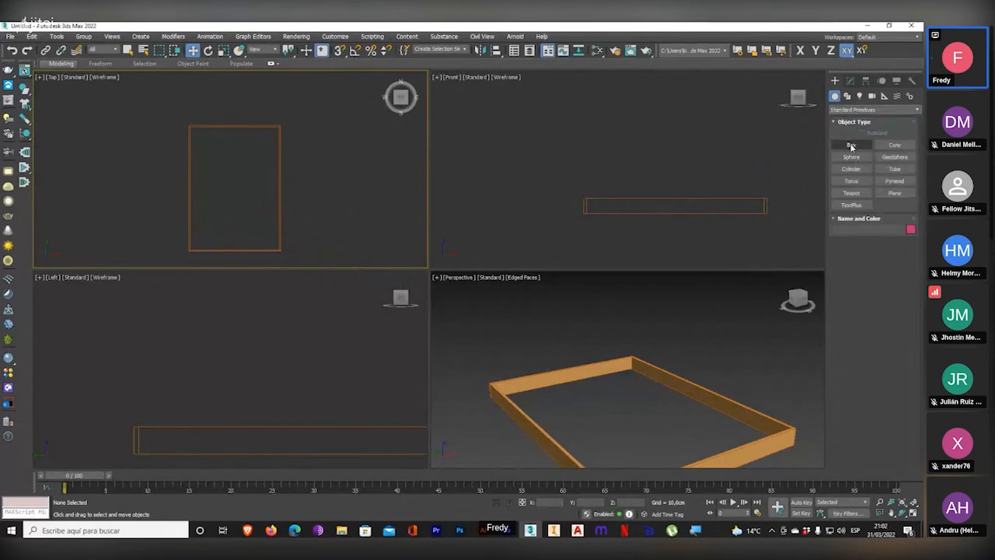
{"action": "left_click", "coordinate": [851, 145]}
{"action": "left_click_drag", "start_coordinate": [191, 145], "coordinate": [275, 153]}
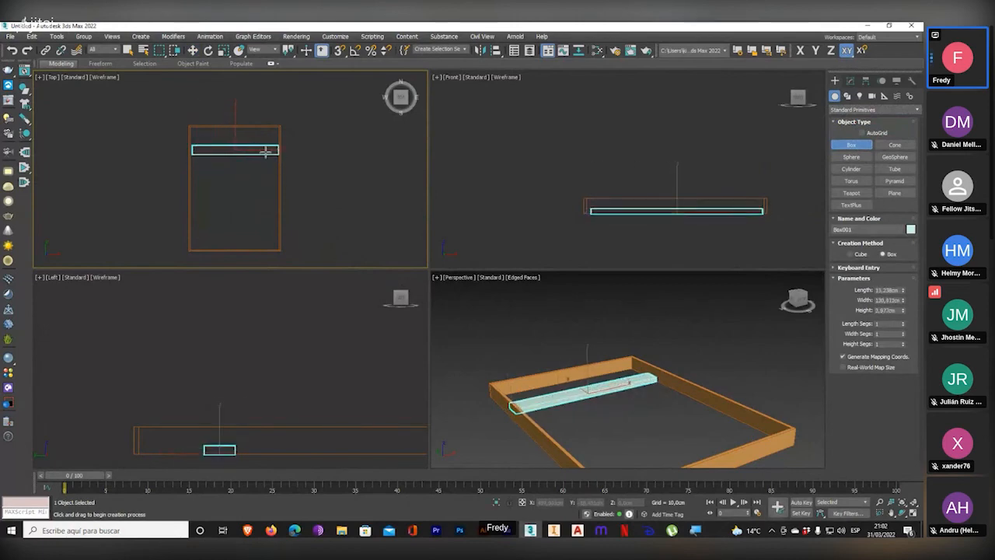
{"action": "left_click", "coordinate": [265, 153]}
- Set the box slat's width to 136 cm, length to 15 cm and height to 2 cm
{"action": "double_click", "coordinate": [885, 300]}
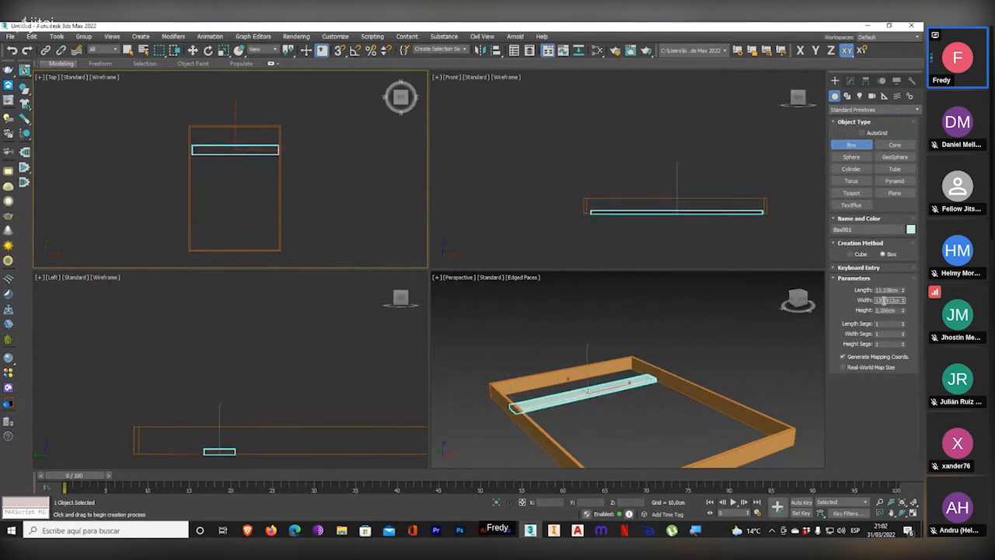
{"action": "type", "text": "136"}
{"action": "key", "text": "Return"}
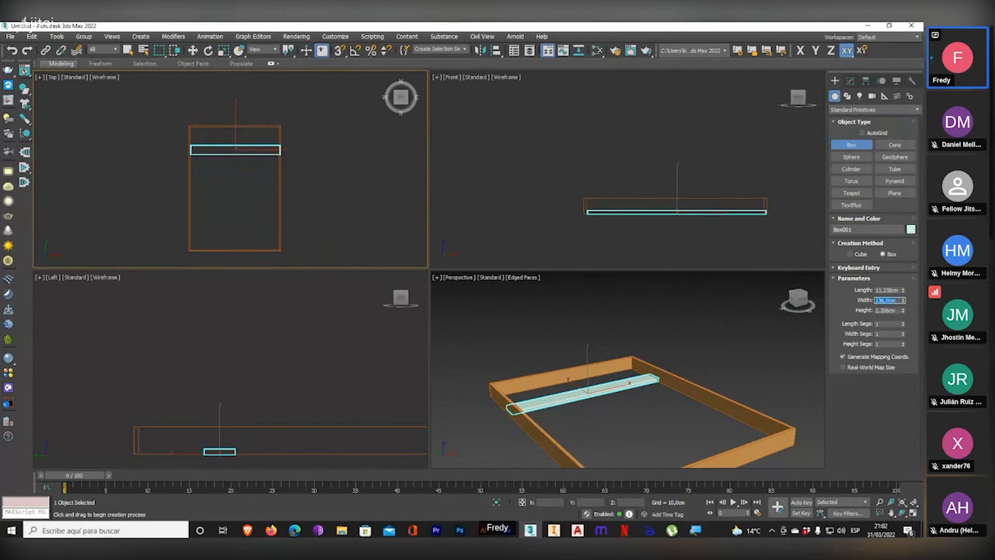
{"action": "double_click", "coordinate": [886, 289]}
{"action": "type", "text": "15"}
{"action": "key", "text": "Return"}
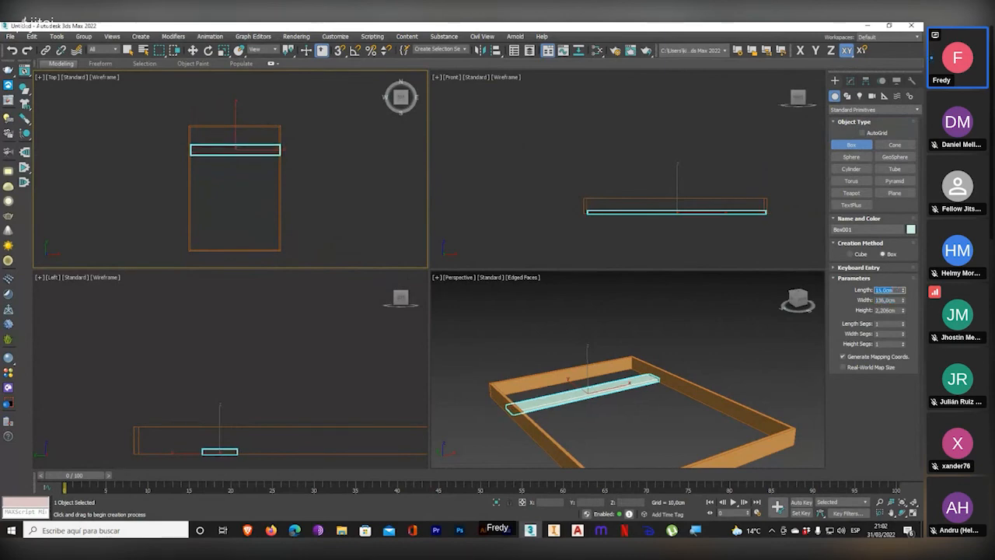
{"action": "double_click", "coordinate": [886, 309]}
{"action": "type", "text": "2"}
{"action": "key", "text": "Return"}
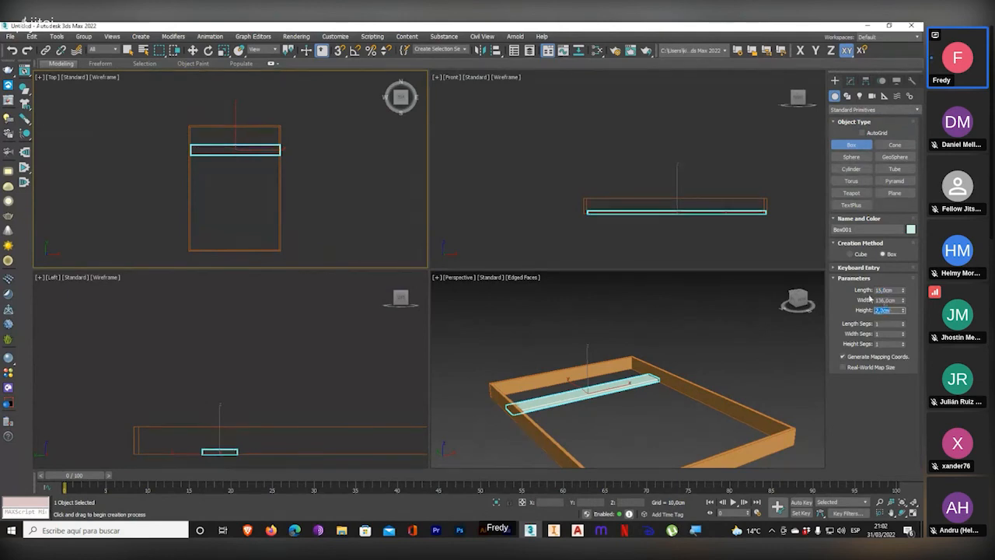
- Move the slat to the lower end of the frame in the top view, fitting it between the inner side edges
{"action": "left_click", "coordinate": [193, 51]}
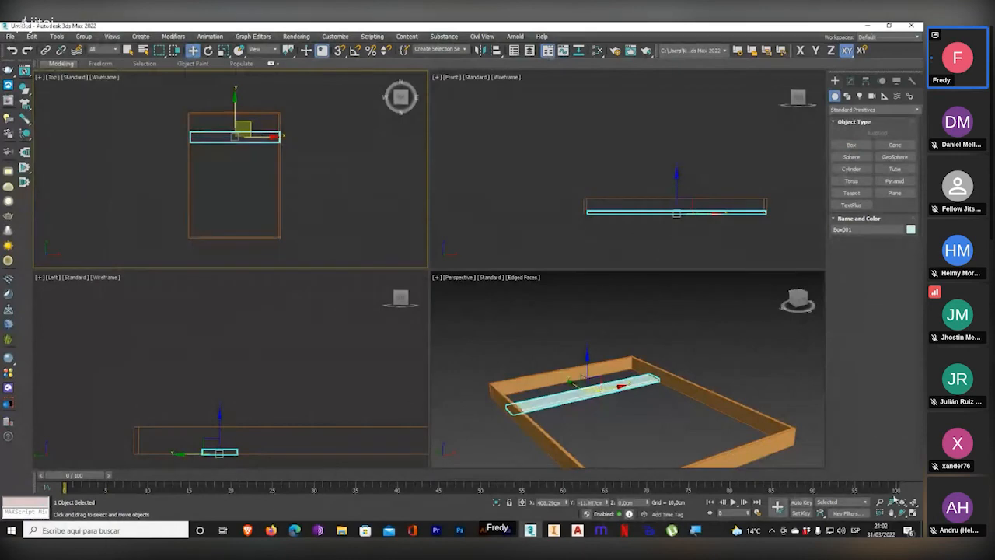
{"action": "left_click", "coordinate": [913, 513]}
{"action": "middle_click_drag", "start_coordinate": [394, 363], "coordinate": [381, 325]}
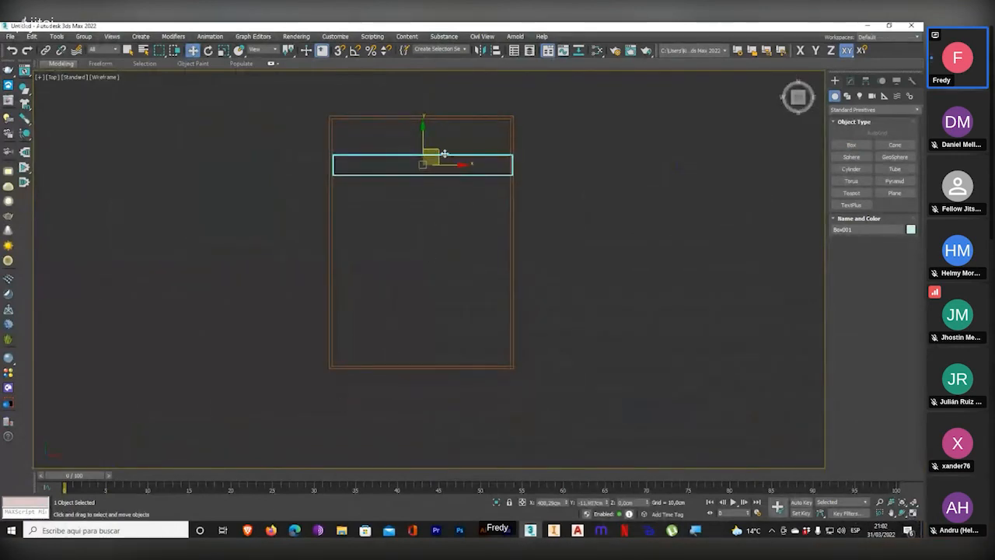
{"action": "left_click_drag", "start_coordinate": [439, 148], "coordinate": [438, 329]}
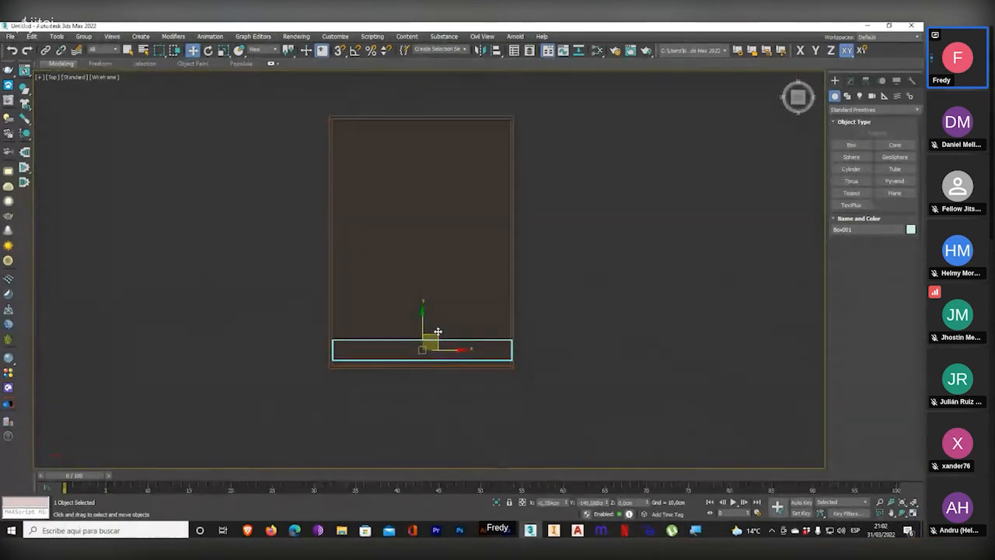
{"action": "scroll", "coordinate": [444, 350], "scroll_direction": "up", "scroll_amount": 5}
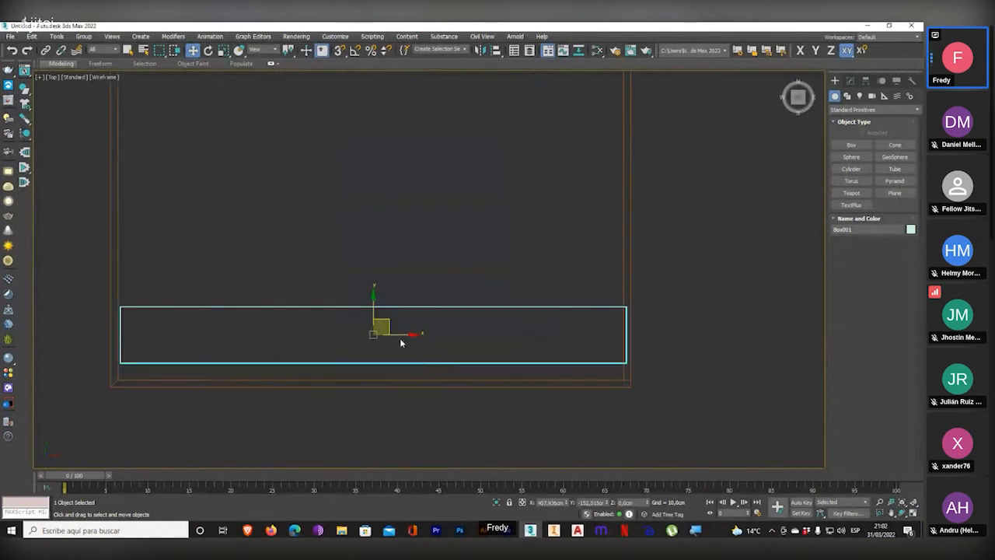
{"action": "left_click_drag", "start_coordinate": [402, 335], "coordinate": [372, 310]}
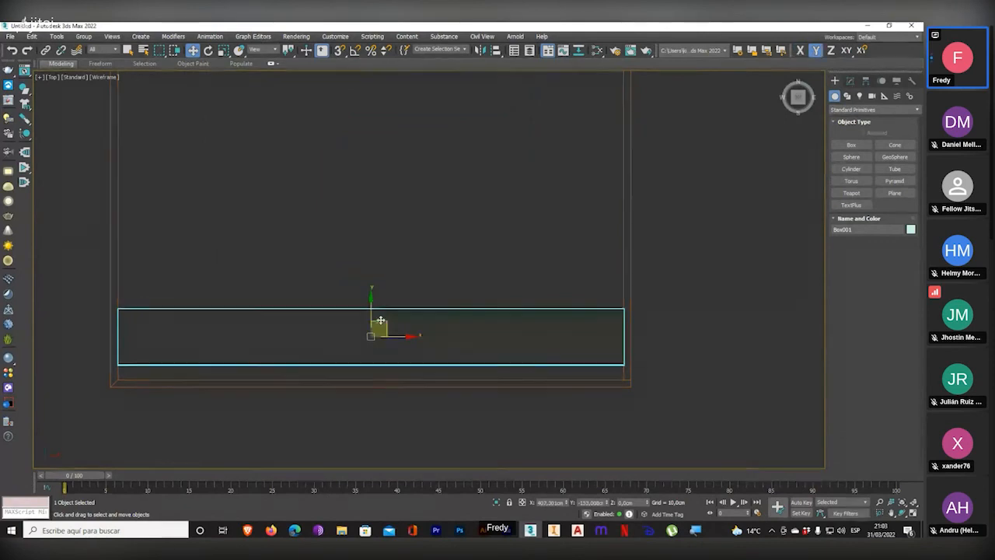
- Clone the slat upward along Y as 7 instances, leaving a small gap between neighbouring slats
{"action": "scroll", "coordinate": [399, 338], "scroll_direction": "down", "scroll_amount": 6}
{"action": "scroll", "coordinate": [404, 326], "scroll_direction": "up", "scroll_amount": 2}
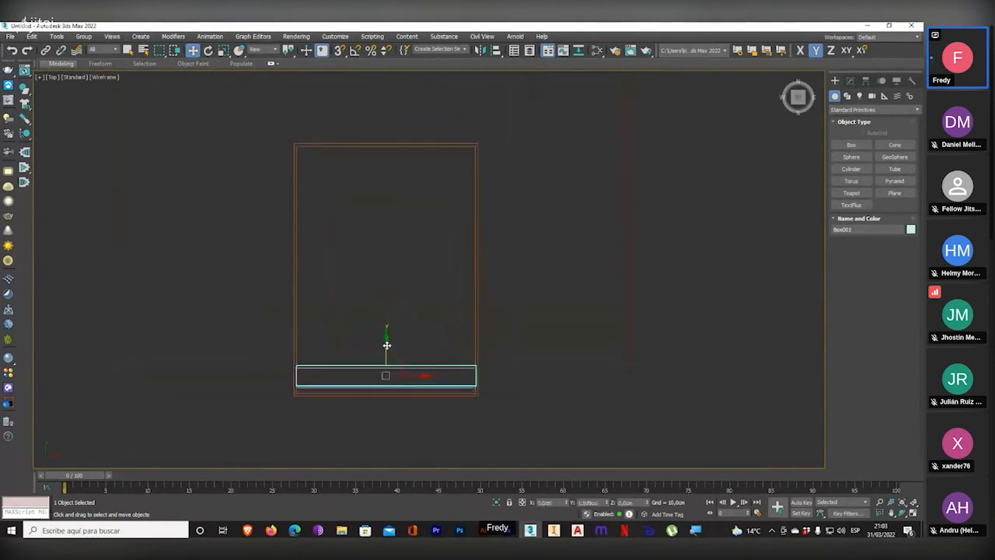
{"action": "left_click_drag", "start_coordinate": [384, 342], "coordinate": [391, 320], "text": "shift"}
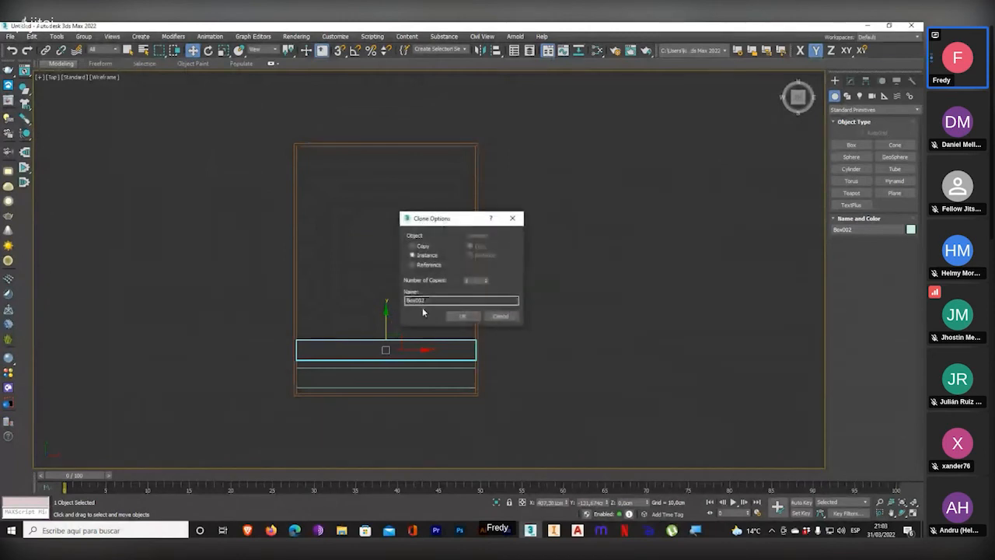
{"action": "double_click", "coordinate": [468, 281]}
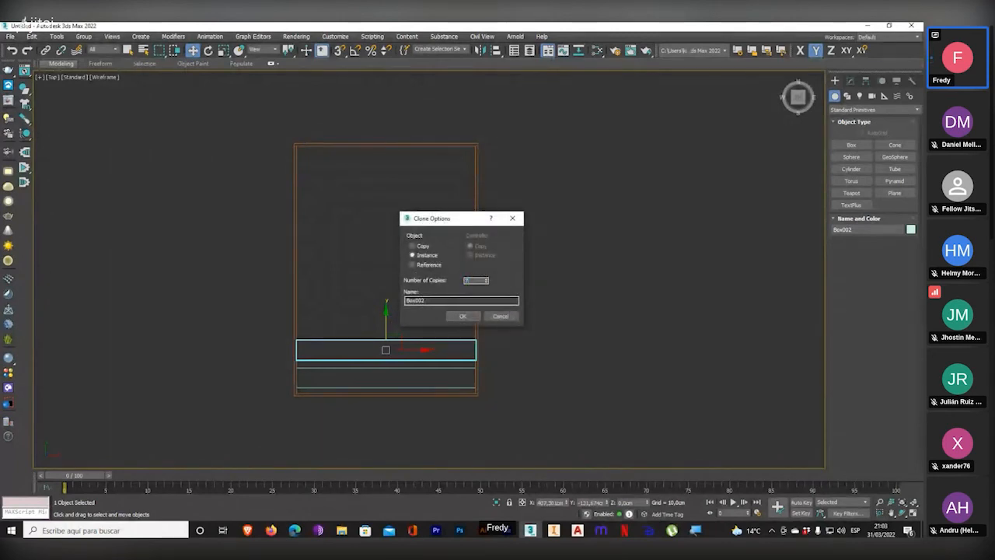
{"action": "left_click", "coordinate": [462, 316]}
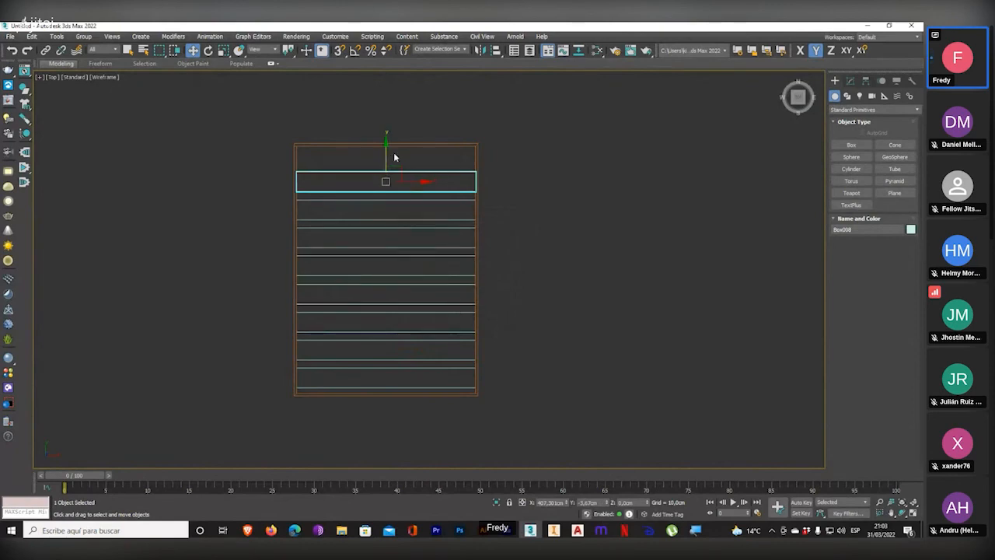
- Clone the uppermost slat once more into the remaining space at the frame's upper end, and check the slats in perspective
{"action": "scroll", "coordinate": [391, 155], "scroll_direction": "up", "scroll_amount": 1}
{"action": "left_click_drag", "start_coordinate": [384, 161], "coordinate": [384, 126], "text": "shift"}
{"action": "left_click", "coordinate": [462, 315]}
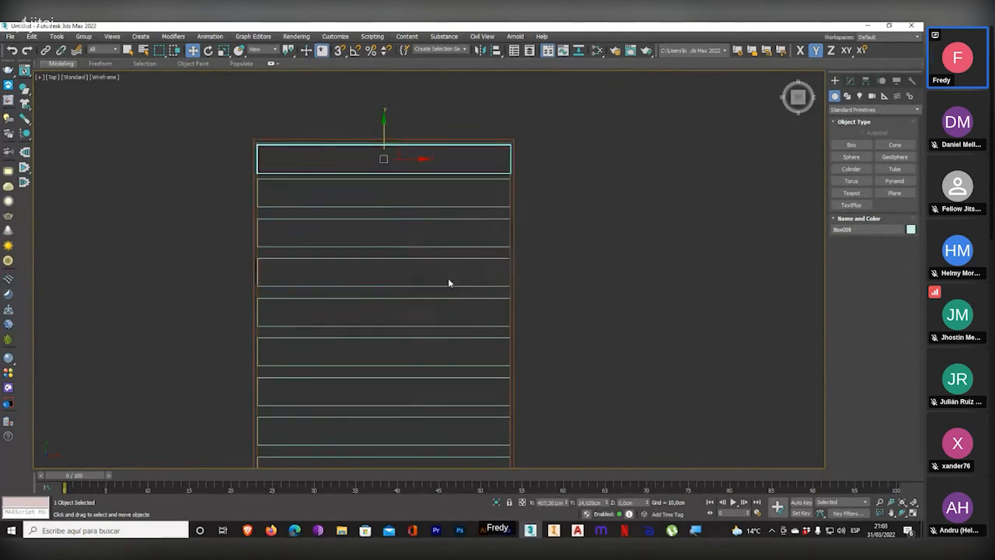
{"action": "mouse_move", "coordinate": [448, 280]}
{"action": "middle_mouse_down", "text": "alt"}
{"action": "mouse_move", "coordinate": [466, 352]}
{"action": "mouse_move", "coordinate": [487, 330]}
{"action": "middle_mouse_up", "text": "alt"}
{"action": "left_click", "coordinate": [913, 513]}
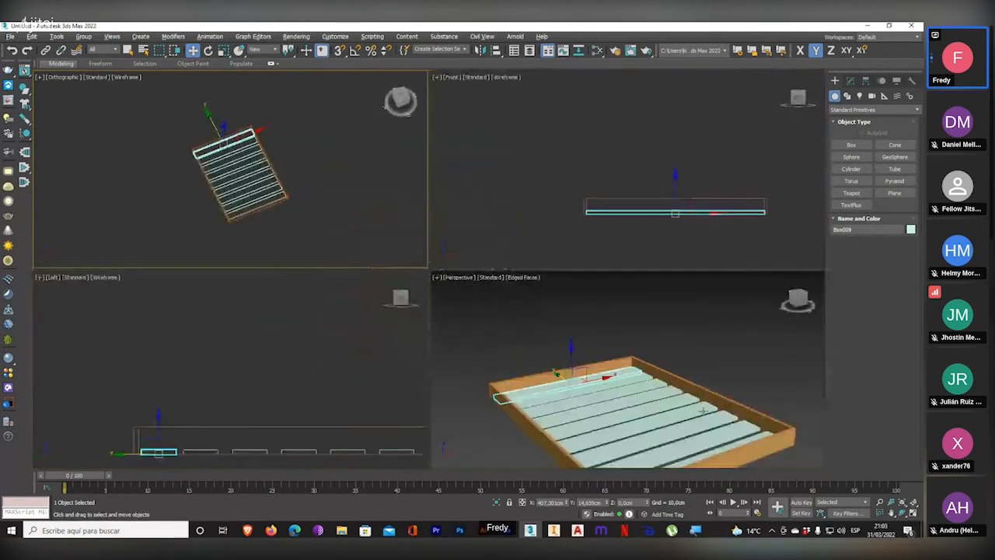
{"action": "left_click", "coordinate": [913, 513]}
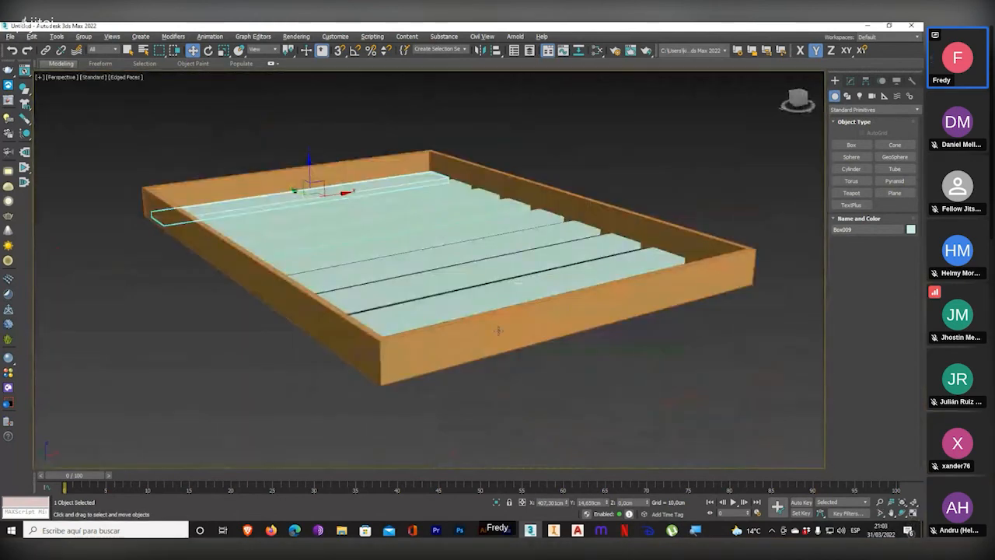
{"action": "mouse_move", "coordinate": [500, 331]}
{"action": "middle_mouse_down", "text": "alt"}
{"action": "mouse_move", "coordinate": [494, 360]}
{"action": "mouse_move", "coordinate": [506, 345]}
{"action": "middle_mouse_up", "text": "alt"}
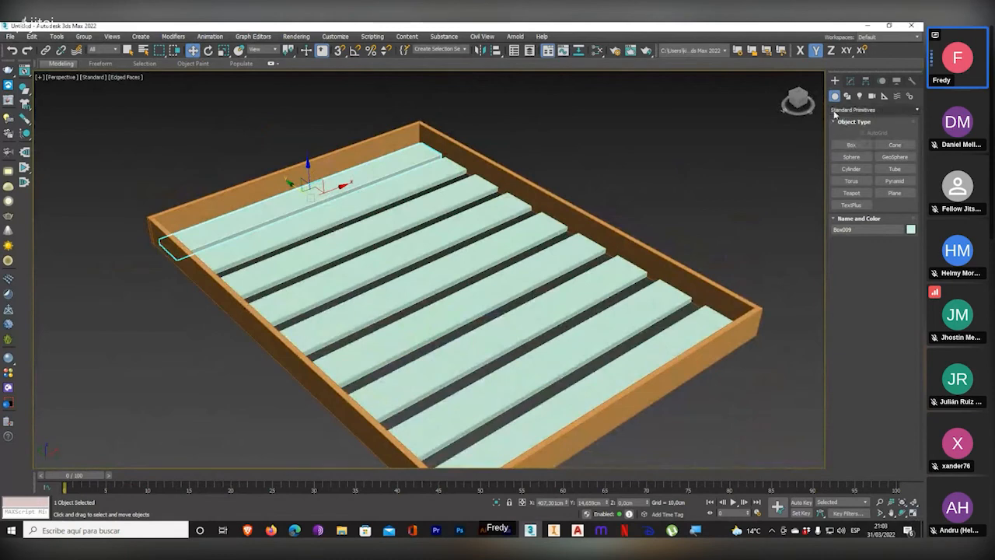
- Draw a chamfer box over the slats in the top view, about 179 by 131 cm, 31 cm high with a 5.5 cm fillet
{"action": "left_click", "coordinate": [845, 111]}
{"action": "left_click", "coordinate": [842, 130]}
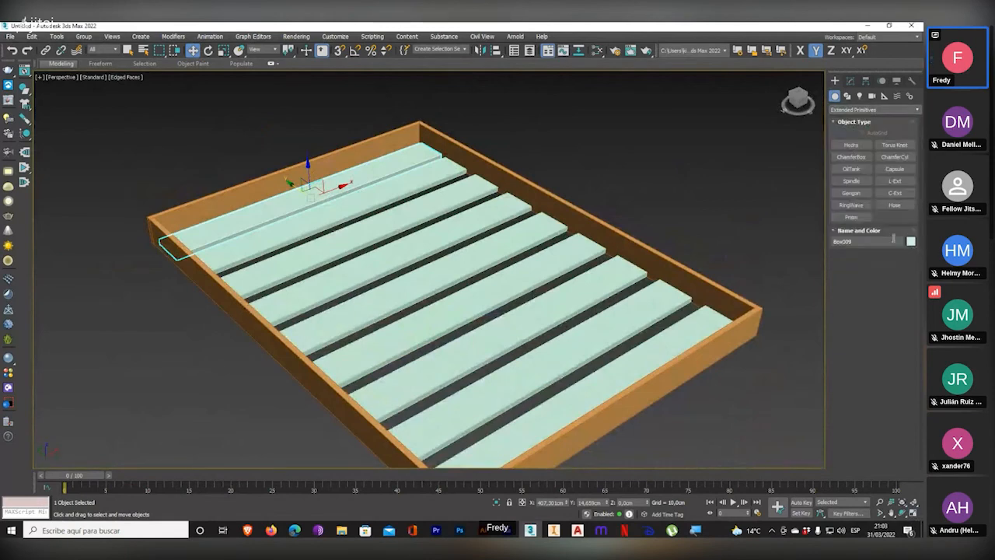
{"action": "left_click", "coordinate": [851, 156]}
{"action": "key", "text": "t"}
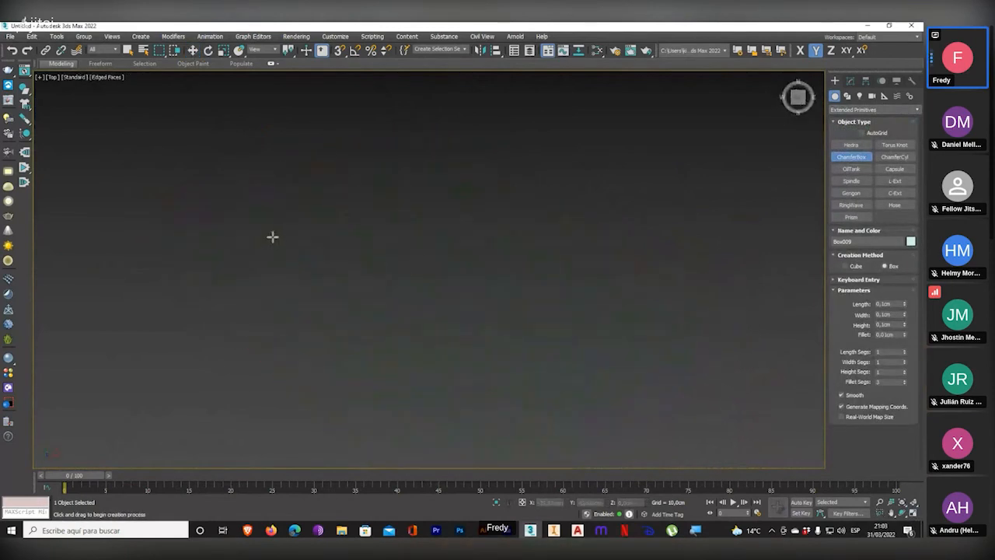
{"action": "scroll", "coordinate": [485, 278], "scroll_direction": "down", "scroll_amount": 2}
{"action": "middle_click_drag", "start_coordinate": [695, 286], "coordinate": [473, 262]}
{"action": "scroll", "coordinate": [473, 262], "scroll_direction": "up", "scroll_amount": 5}
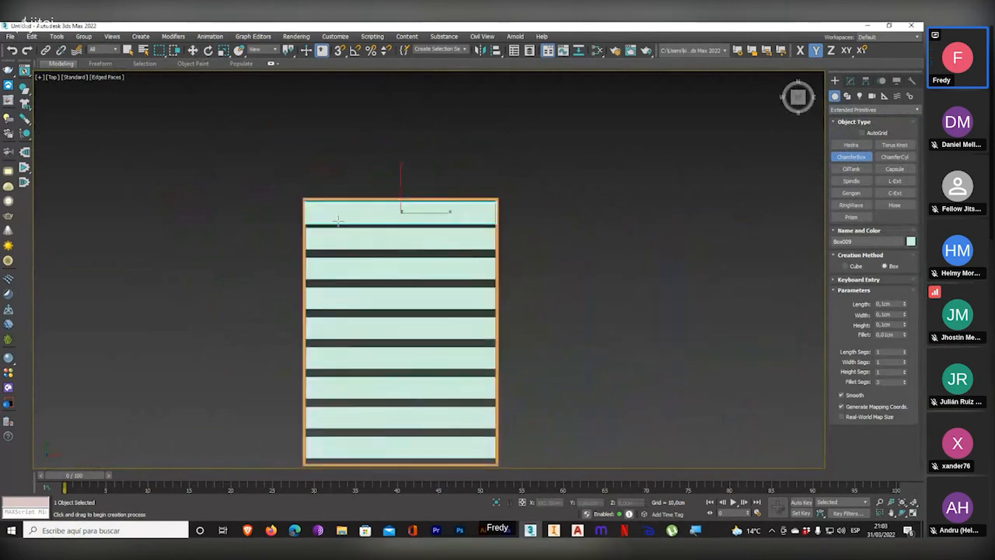
{"action": "middle_click_drag", "start_coordinate": [339, 216], "coordinate": [300, 152]}
{"action": "left_click_drag", "start_coordinate": [268, 139], "coordinate": [455, 392]}
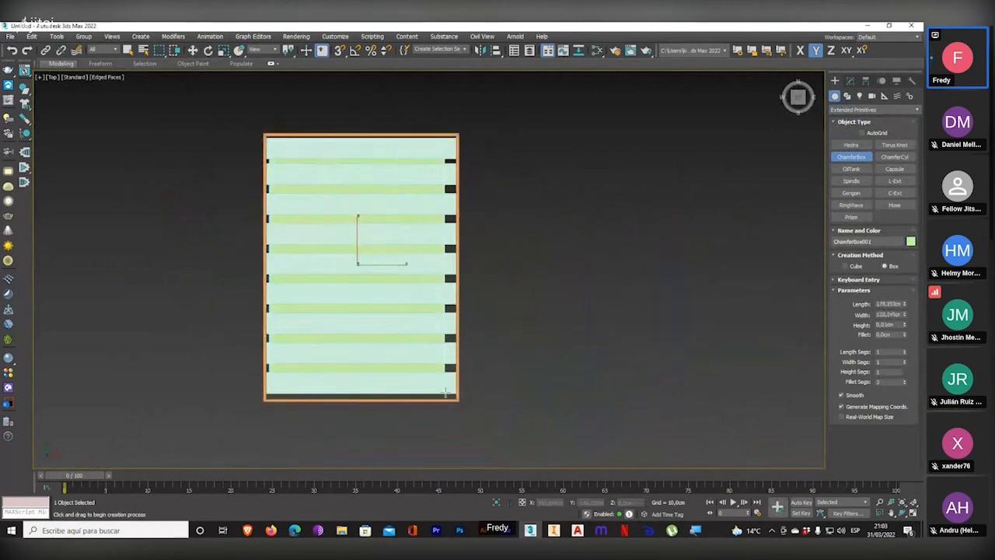
{"action": "left_click", "coordinate": [459, 346]}
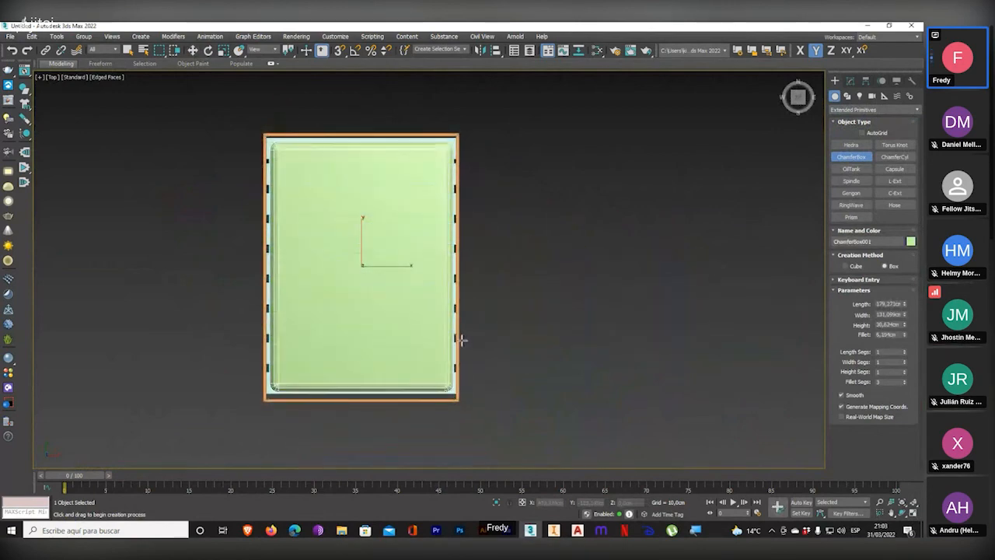
{"action": "left_click", "coordinate": [463, 341]}
- Set the chamfer box's length to 186 cm, width to 136 cm and height to 30 cm
{"action": "middle_click_drag", "start_coordinate": [570, 397], "coordinate": [557, 387]}
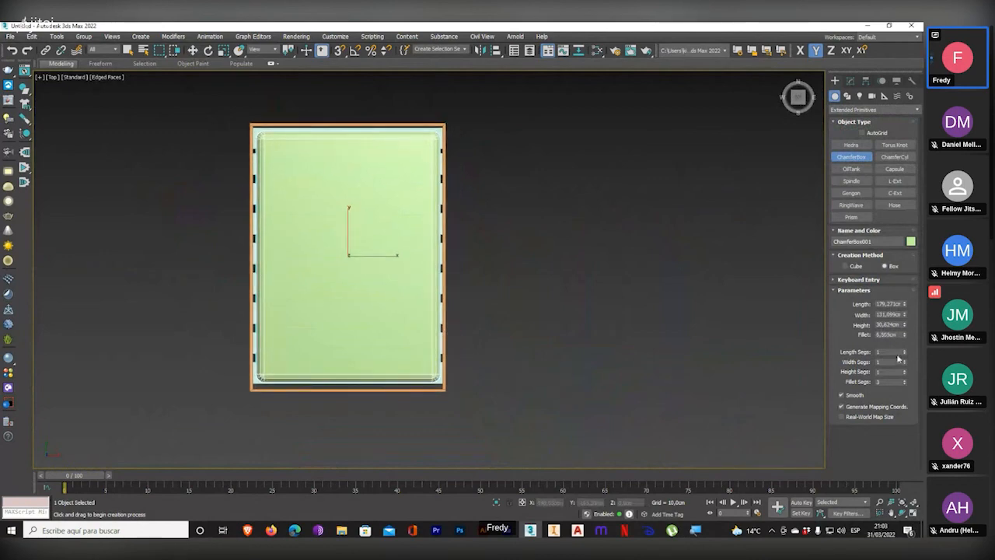
{"action": "double_click", "coordinate": [885, 303]}
{"action": "left_click_drag", "start_coordinate": [877, 303], "coordinate": [889, 303]}
{"action": "type", "text": "195"}
{"action": "key", "text": "Tab"}
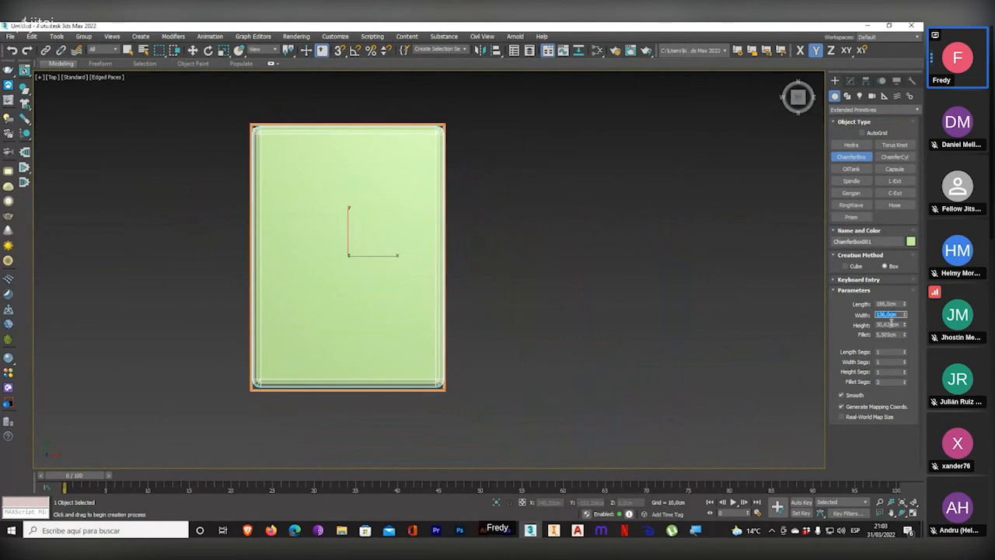
{"action": "key", "text": "Tab"}
{"action": "type", "text": "5"}
- Set the chamfer box's fillet to 3 cm and return to the four-viewport layout
{"action": "scroll", "coordinate": [441, 127], "scroll_direction": "up", "scroll_amount": 6}
{"action": "double_click", "coordinate": [890, 335]}
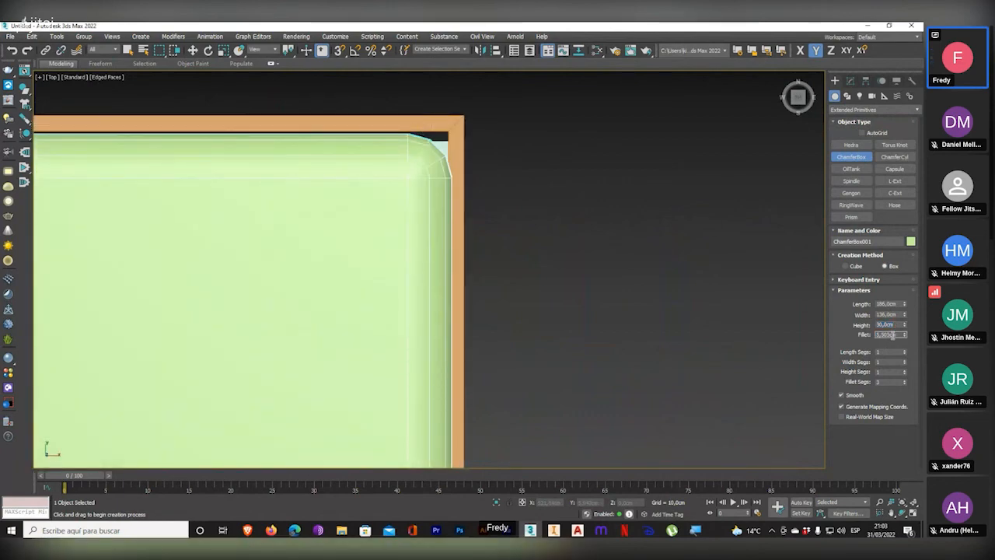
{"action": "type", "text": "3"}
{"action": "key", "text": "Return"}
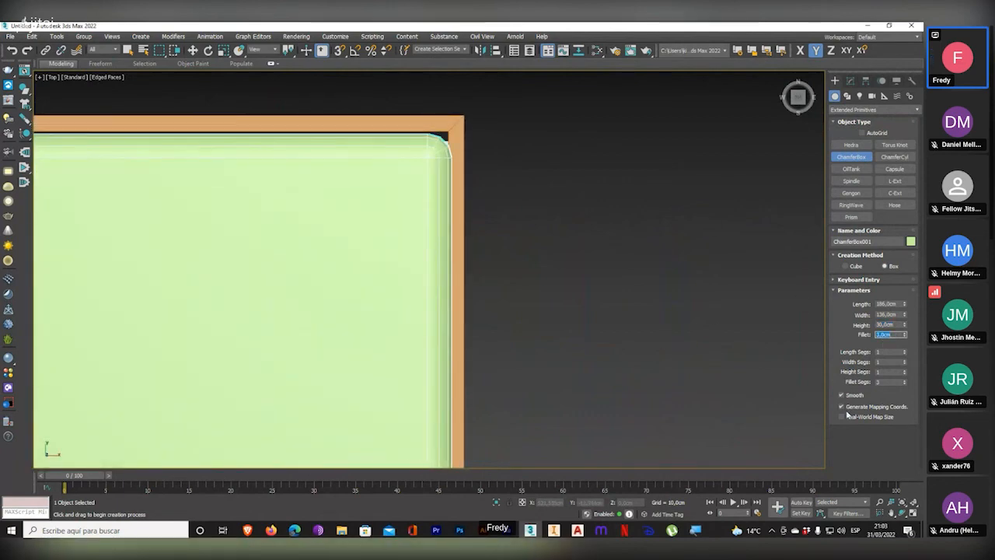
{"action": "key", "text": "alt+w"}
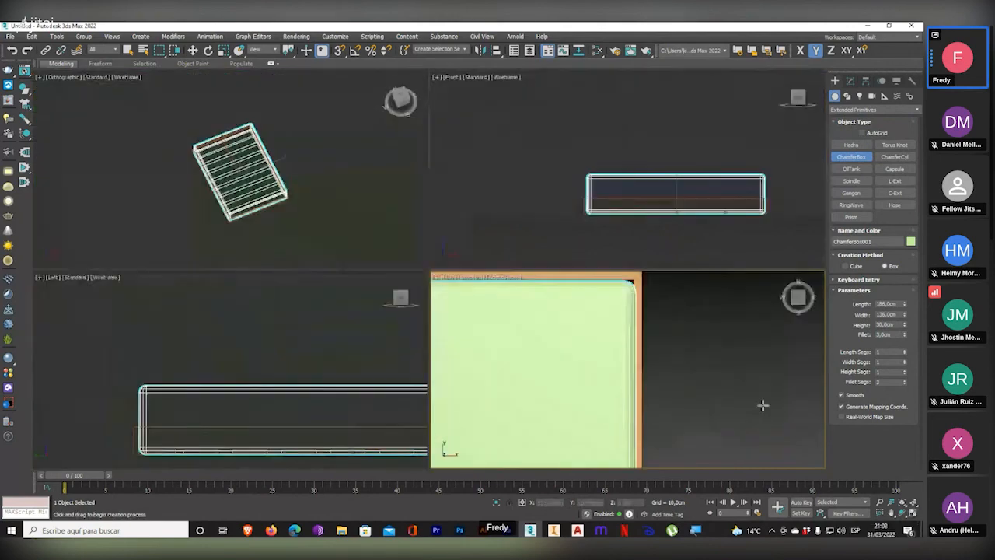
- Shift the chamfer box slightly in the top view so it sits evenly within the frame
{"action": "middle_click_drag", "start_coordinate": [671, 189], "coordinate": [621, 184]}
{"action": "middle_click_drag", "start_coordinate": [279, 174], "coordinate": [243, 167]}
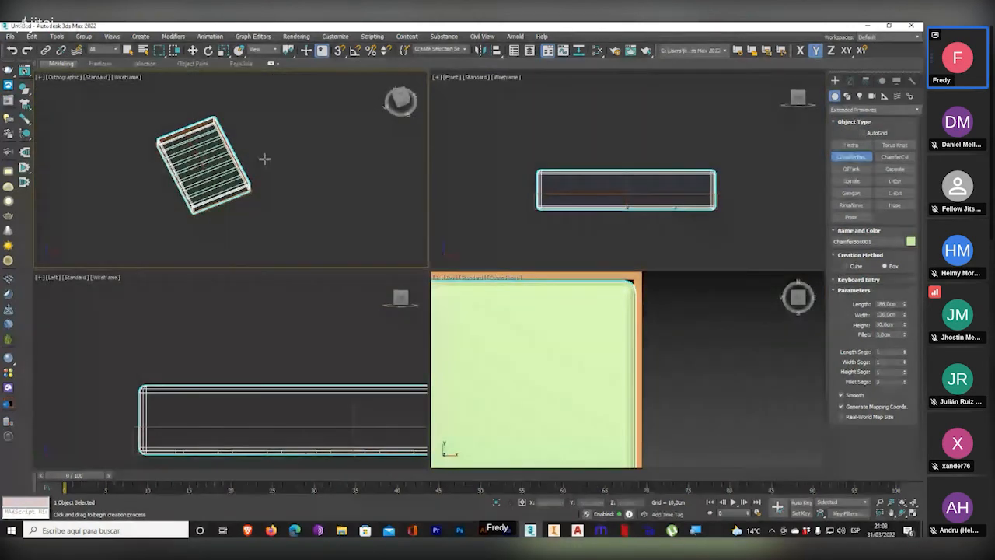
{"action": "key", "text": "f"}
{"action": "key", "text": "t"}
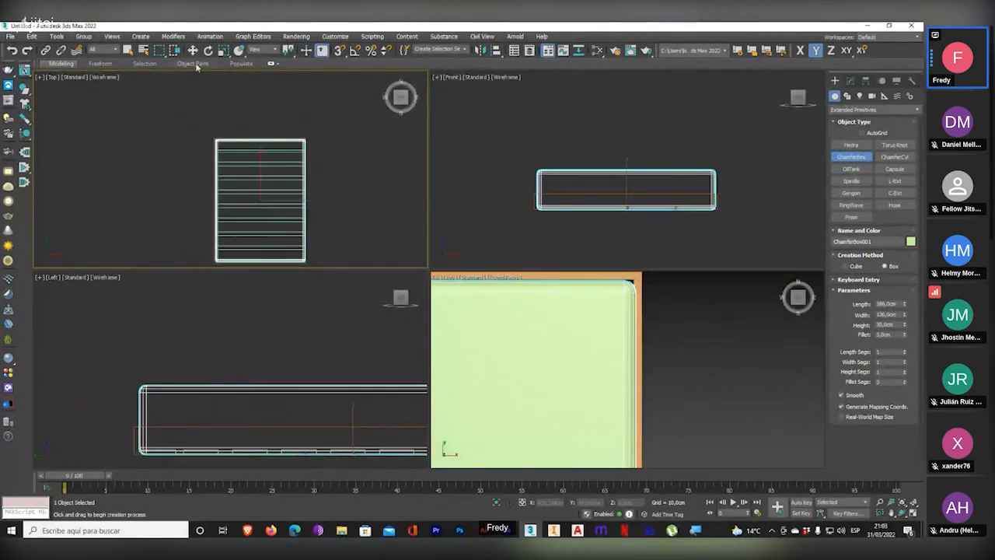
{"action": "key", "text": "w"}
{"action": "scroll", "coordinate": [217, 138], "scroll_direction": "up", "scroll_amount": 5}
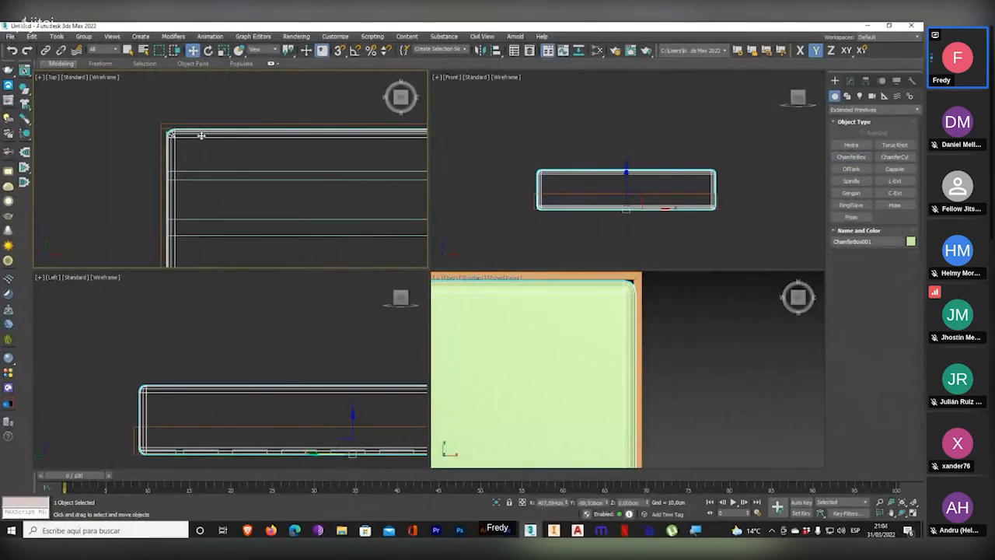
{"action": "left_click_drag", "start_coordinate": [204, 138], "coordinate": [205, 138]}
{"action": "scroll", "coordinate": [215, 138], "scroll_direction": "down", "scroll_amount": 4}
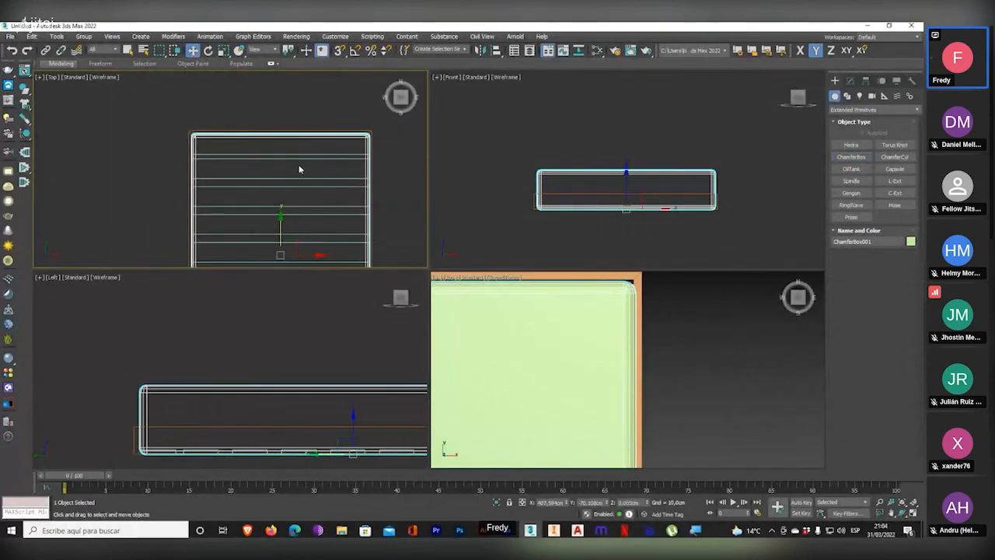
{"action": "scroll", "coordinate": [295, 164], "scroll_direction": "up", "scroll_amount": 5}
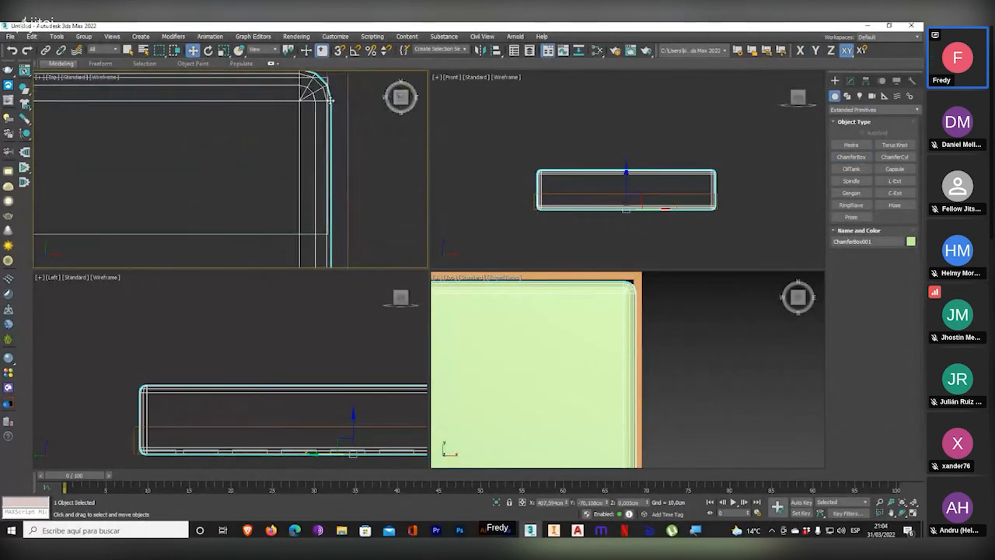
{"action": "scroll", "coordinate": [280, 185], "scroll_direction": "up", "scroll_amount": 4}
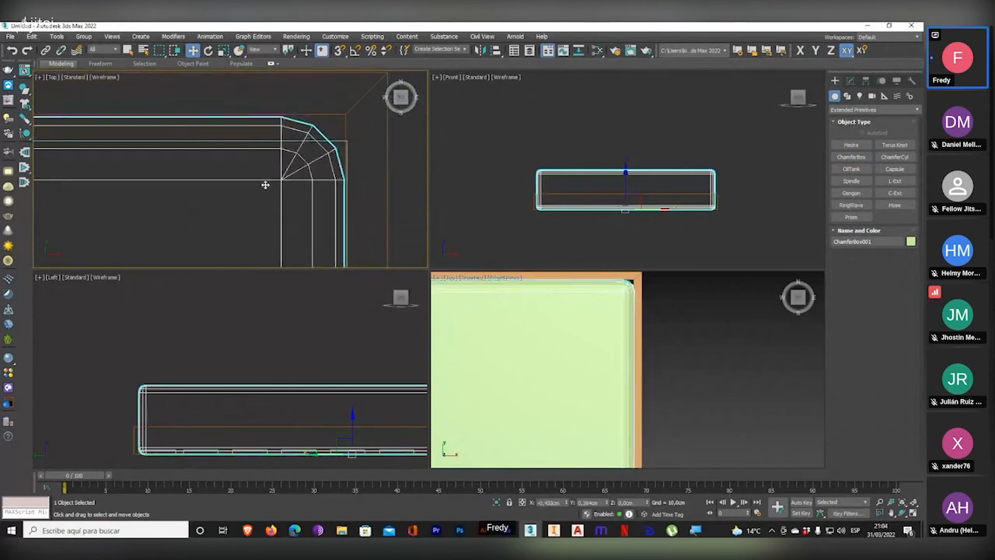
{"action": "left_click_drag", "start_coordinate": [264, 184], "coordinate": [266, 182]}
- Raise the chamfer box about 2.5 cm in the front view so it rests on the slats
{"action": "scroll", "coordinate": [618, 196], "scroll_direction": "up", "scroll_amount": 5}
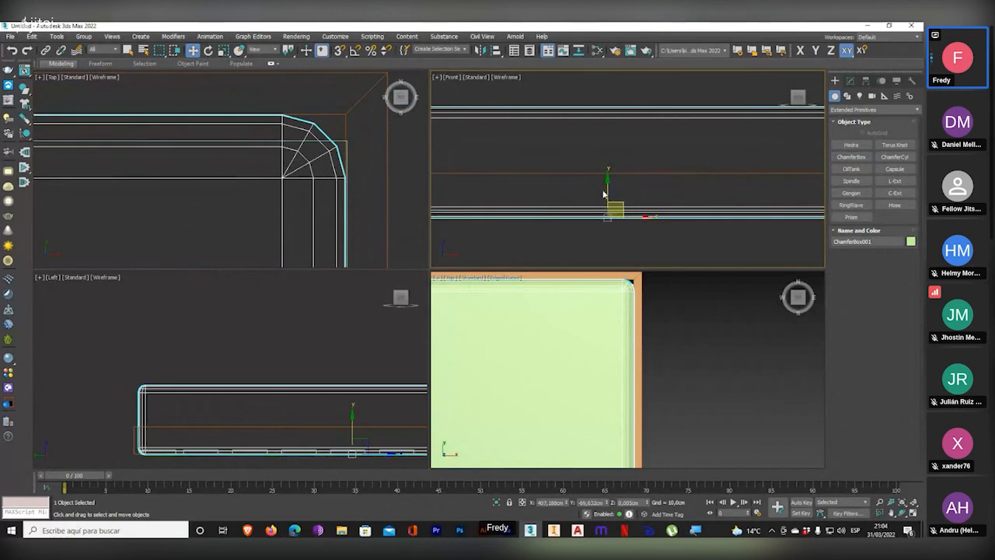
{"action": "mouse_move", "coordinate": [607, 192]}
{"action": "left_mouse_down"}
{"action": "mouse_move", "coordinate": [615, 174]}
{"action": "mouse_move", "coordinate": [617, 183]}
{"action": "left_mouse_up"}
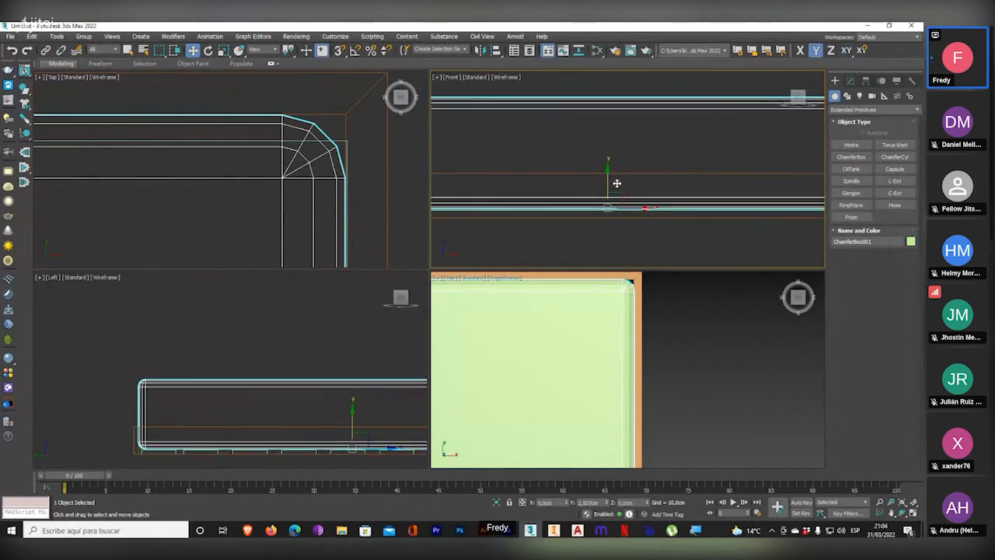
{"action": "scroll", "coordinate": [689, 351], "scroll_direction": "down", "scroll_amount": 5}
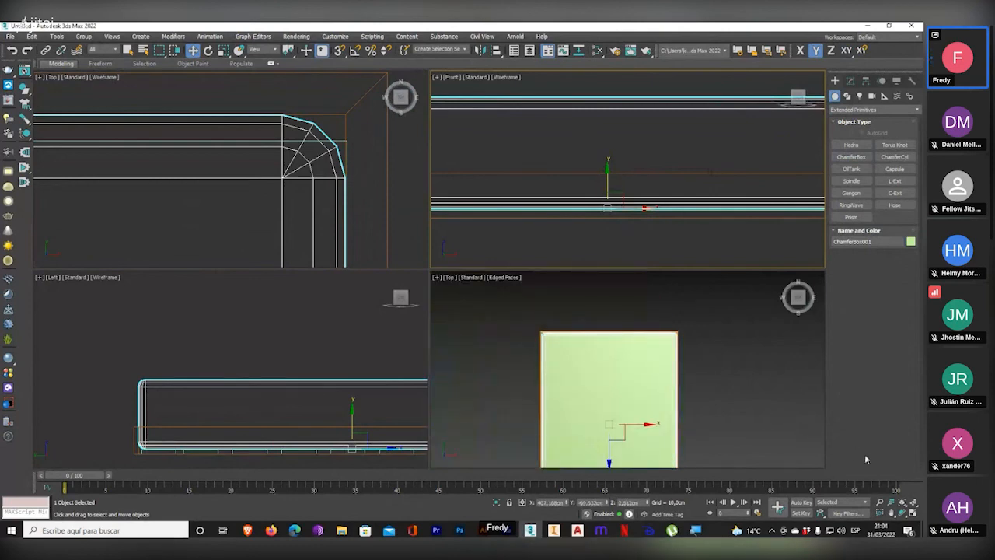
- Maximize the viewport as a perspective with Default Shading and inspect the mattress on its frame from an angle
{"action": "left_click", "coordinate": [915, 513]}
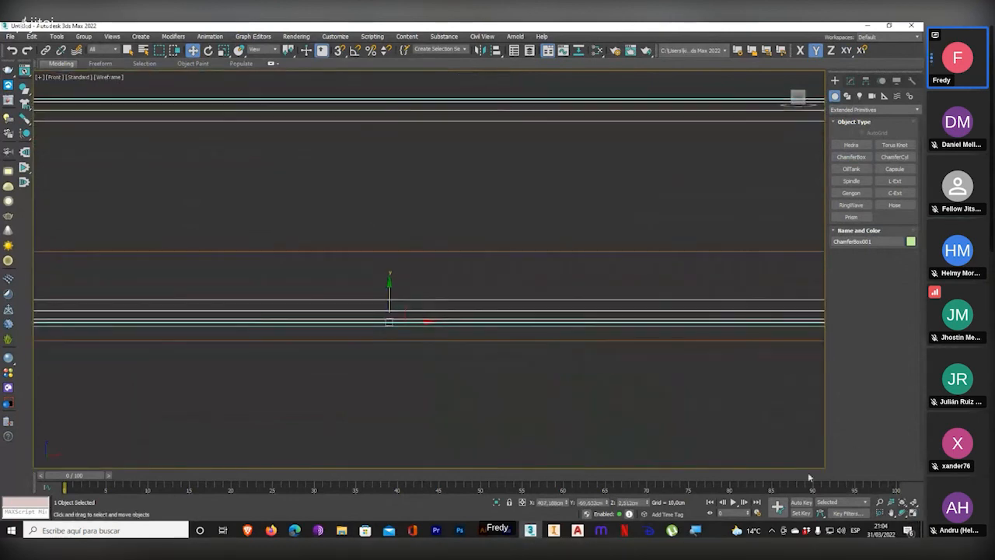
{"action": "key", "text": "p"}
{"action": "scroll", "coordinate": [437, 257], "scroll_direction": "down", "scroll_amount": 6}
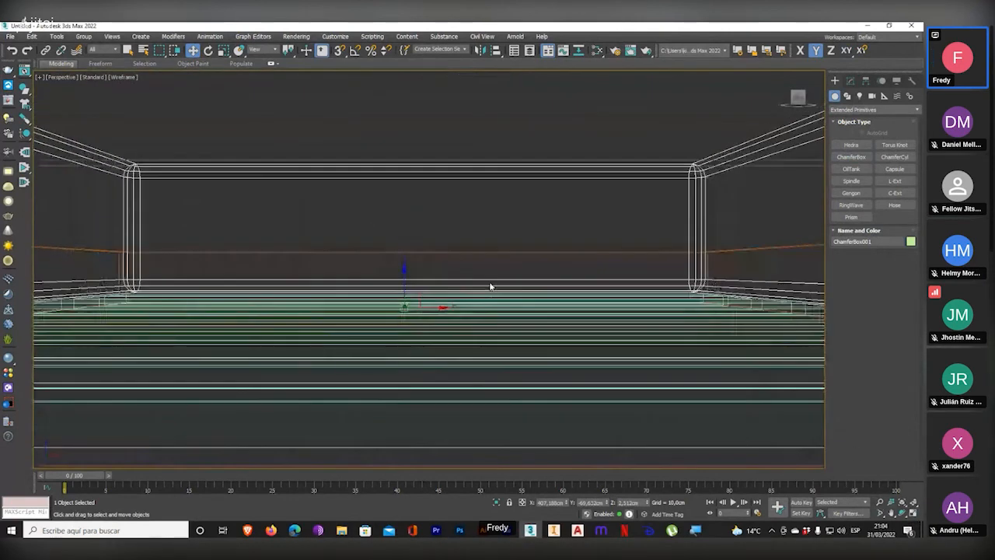
{"action": "left_click", "coordinate": [122, 77]}
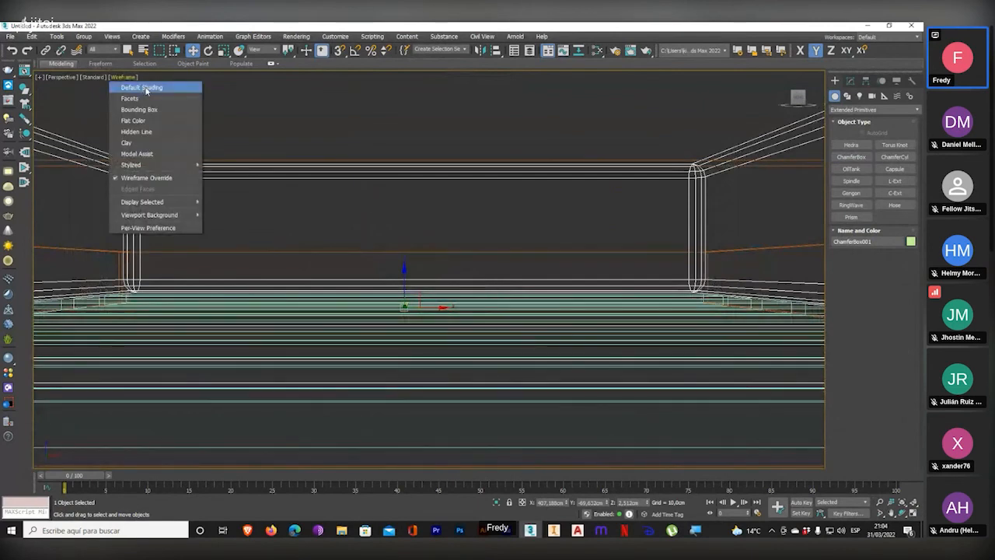
{"action": "left_click", "coordinate": [139, 84]}
{"action": "key", "text": "z"}
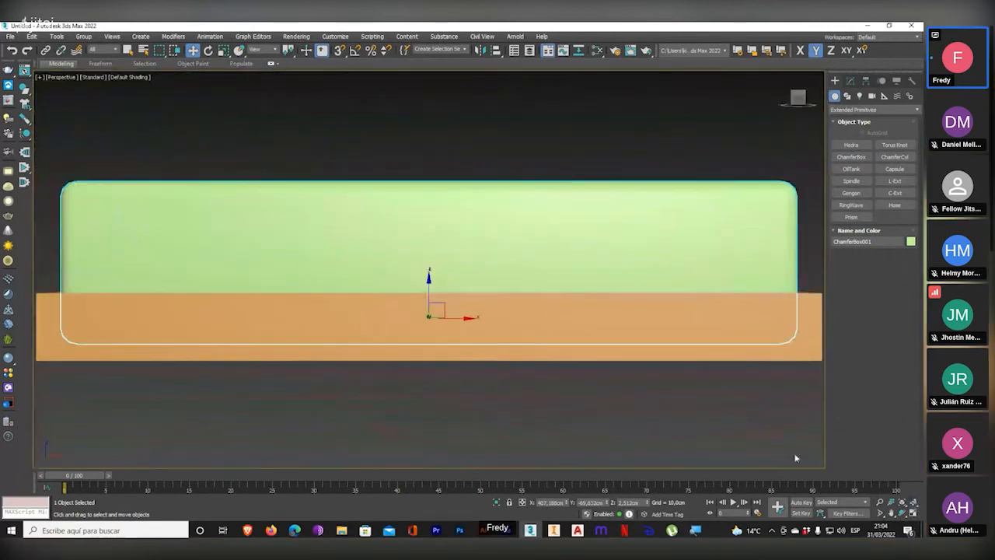
{"action": "middle_click_drag", "start_coordinate": [434, 349], "coordinate": [417, 412], "text": "alt"}
{"action": "scroll", "coordinate": [451, 314], "scroll_direction": "down", "scroll_amount": 5}
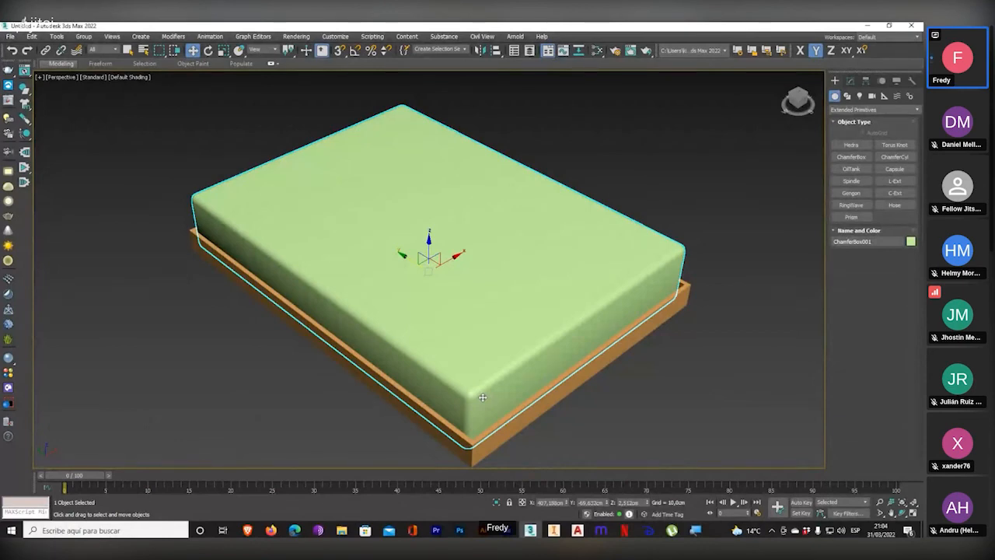
{"action": "scroll", "coordinate": [440, 334], "scroll_direction": "down", "scroll_amount": 5}
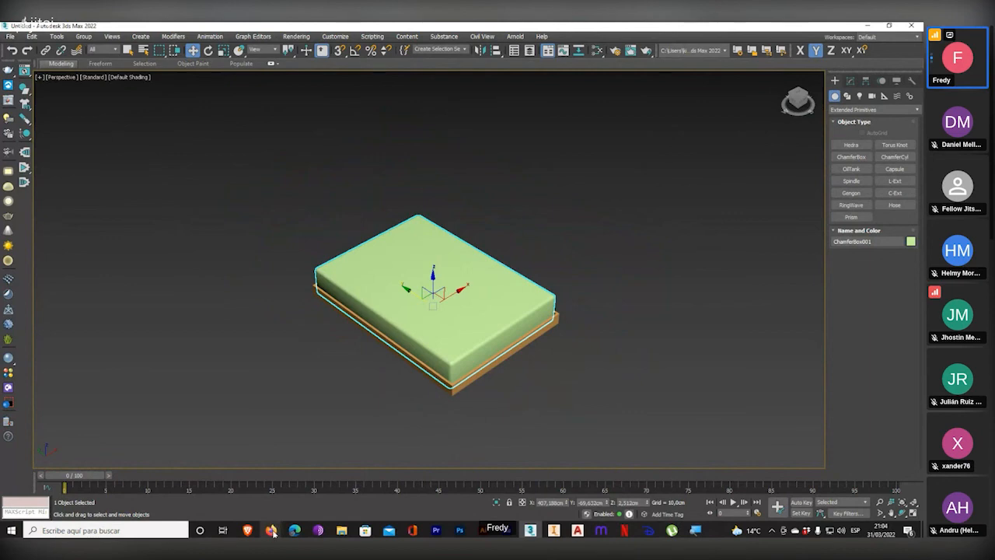
- Switch to the Jitsi meeting in Firefox to read the chat, and return to the bed in 3ds Max
{"action": "mouse_move", "coordinate": [270, 530]}
{"action": "left_click", "coordinate": [251, 509]}
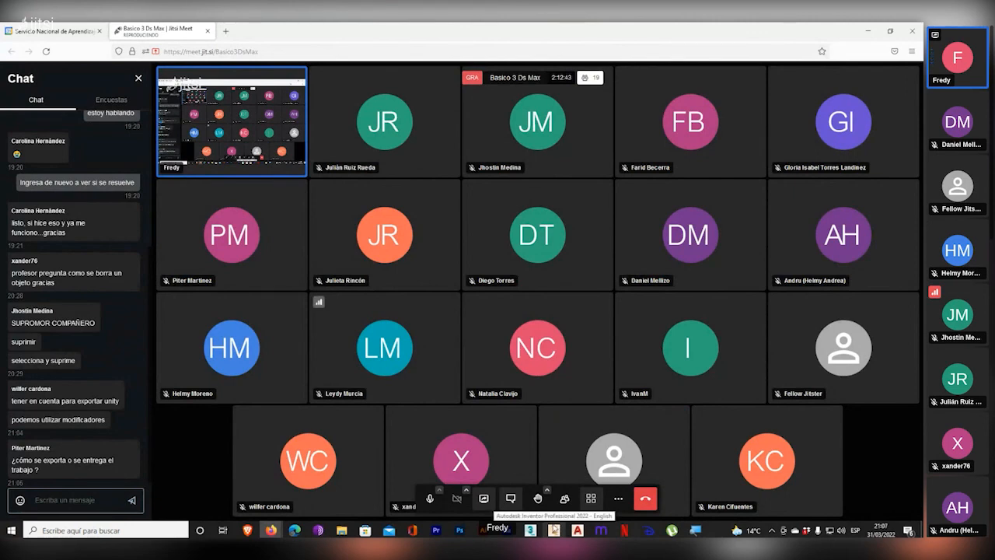
{"action": "mouse_move", "coordinate": [531, 532]}
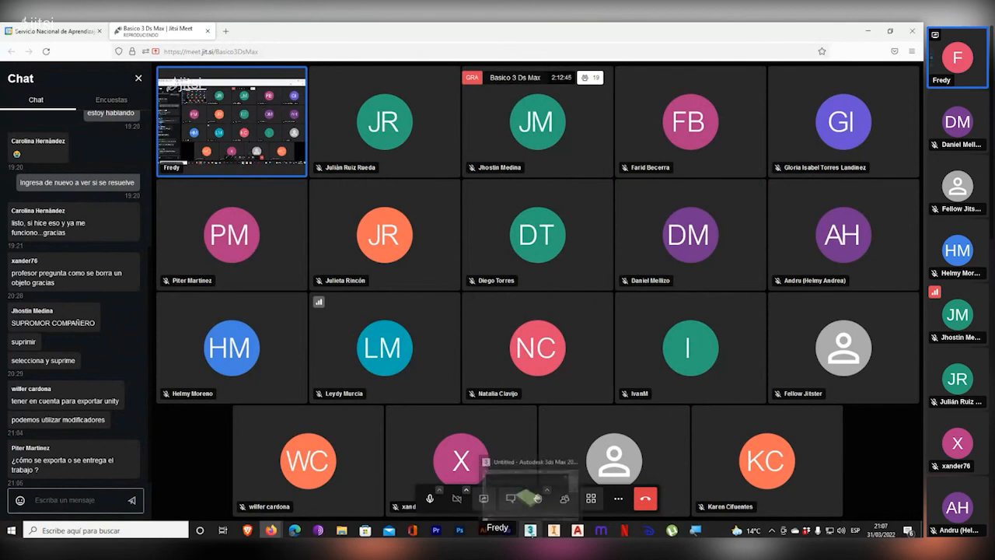
{"action": "left_click", "coordinate": [544, 501]}
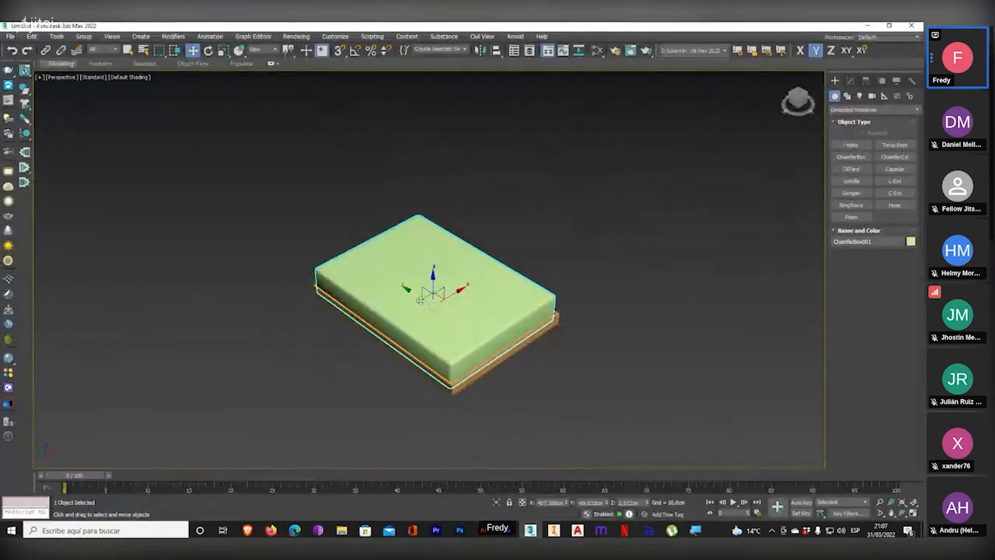
{"action": "scroll", "coordinate": [472, 300], "scroll_direction": "up", "scroll_amount": 4}
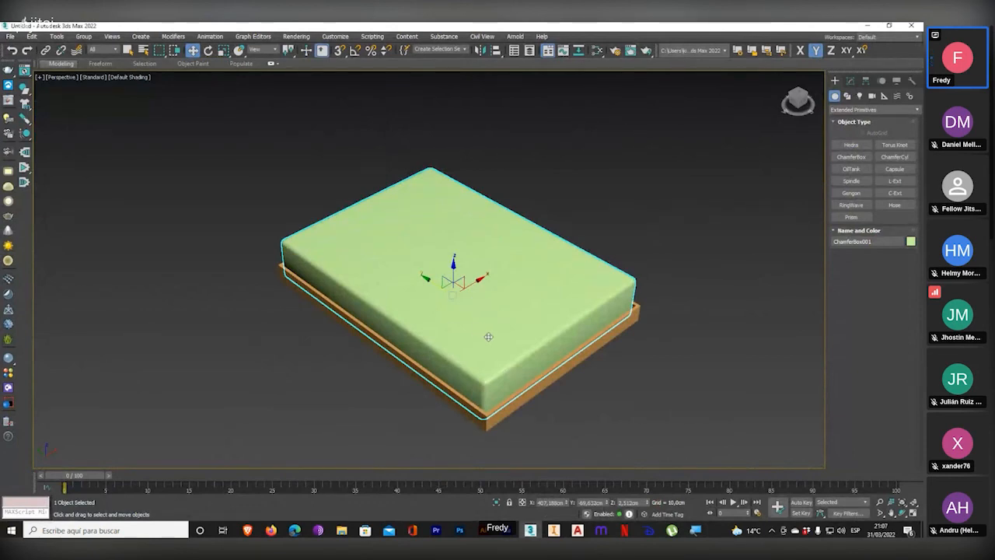
{"action": "mouse_move", "coordinate": [487, 346]}
{"action": "middle_mouse_down", "text": "alt"}
{"action": "mouse_move", "coordinate": [447, 325]}
{"action": "mouse_move", "coordinate": [479, 345]}
{"action": "middle_mouse_up", "text": "alt"}
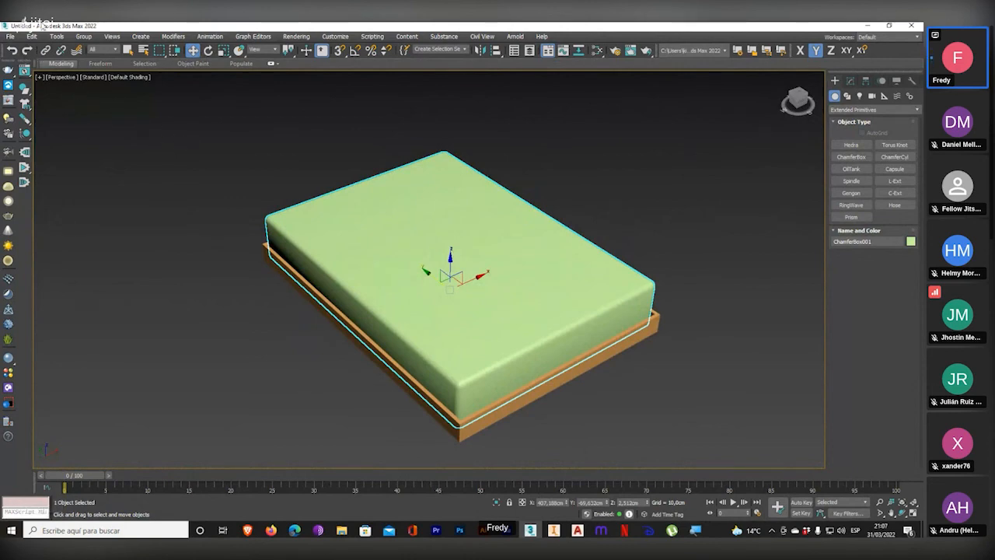
- Show the Save command among the file commands, and close the list without choosing anything
{"action": "key", "text": "ctrl+1"}
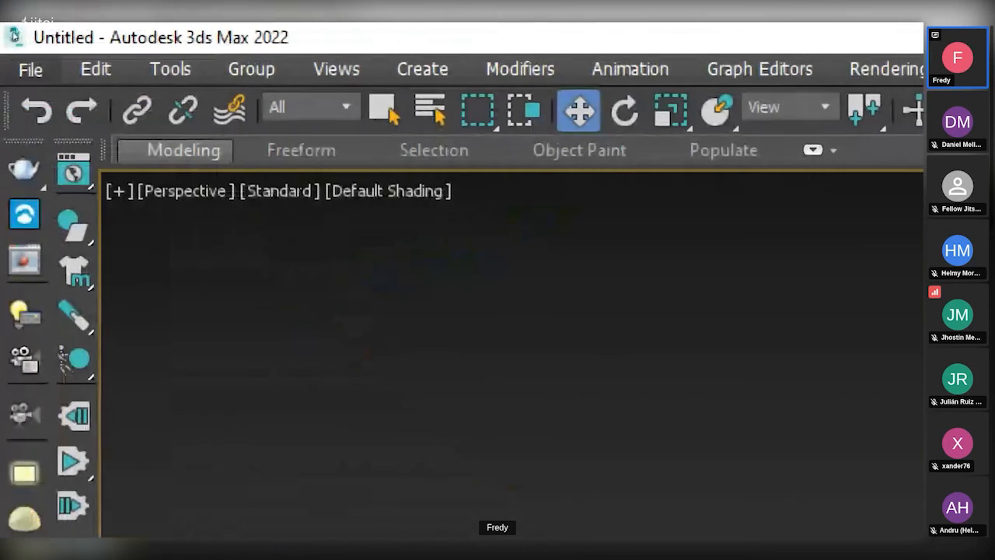
{"action": "left_click", "coordinate": [29, 69]}
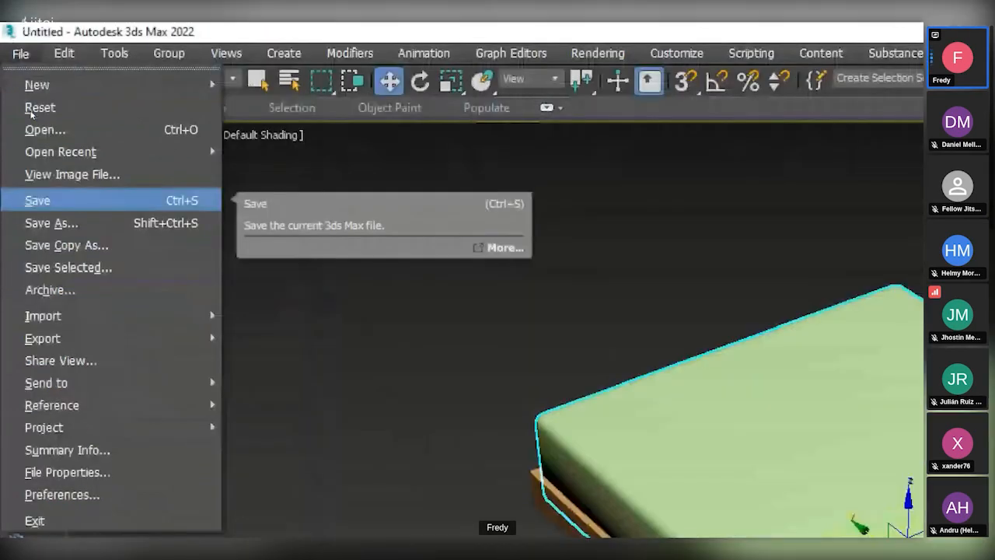
{"action": "left_click", "coordinate": [355, 178]}
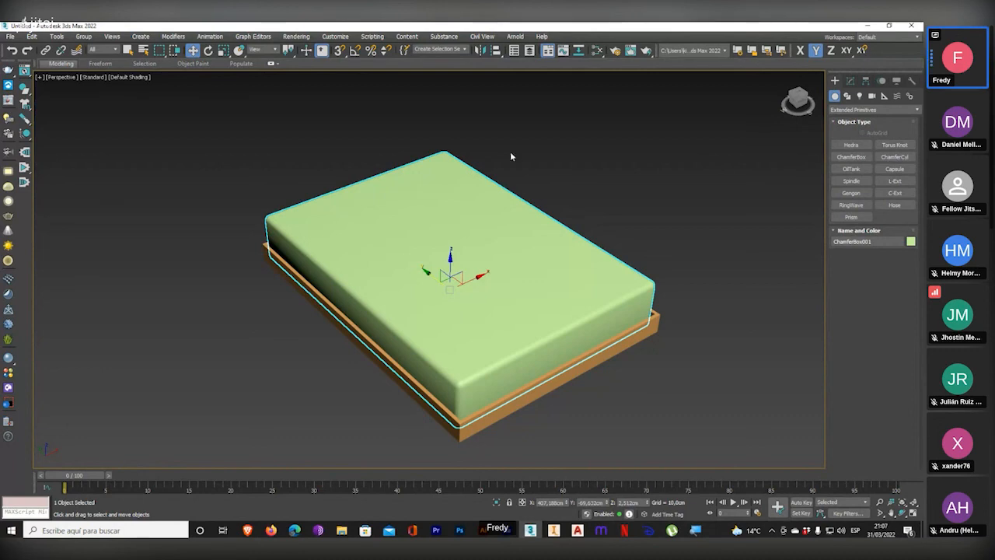
- Draw a standard box for the headboard in the front view, about 88 by 310 cm and 3.7 cm thick
{"action": "middle_click_drag", "start_coordinate": [474, 265], "coordinate": [430, 274], "text": "alt"}
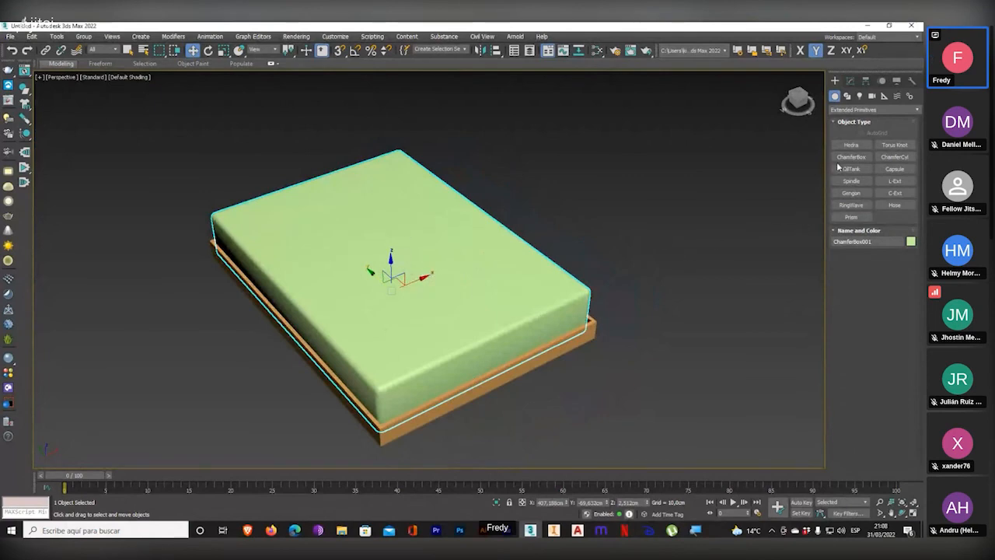
{"action": "left_click", "coordinate": [843, 111]}
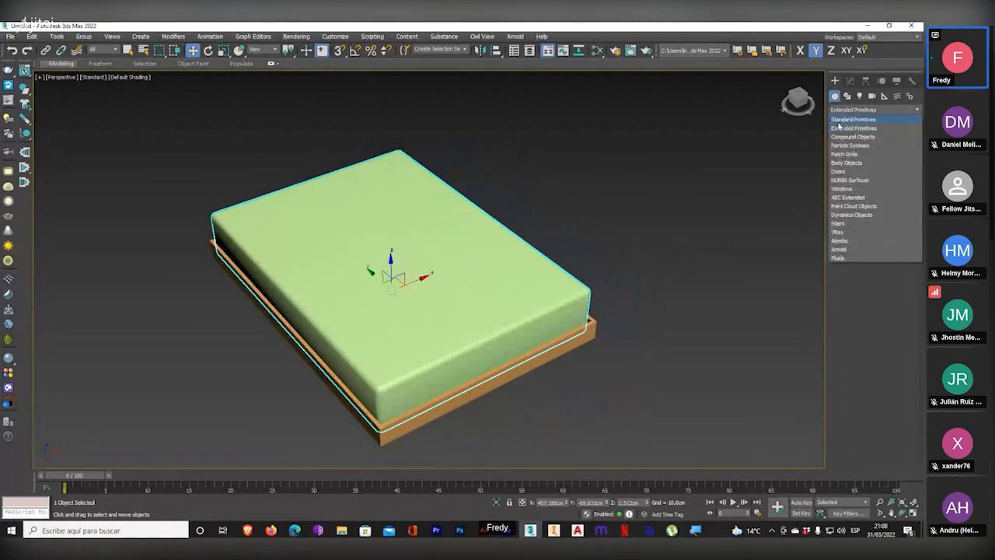
{"action": "left_click", "coordinate": [840, 120]}
{"action": "middle_click_drag", "start_coordinate": [586, 212], "coordinate": [613, 225]}
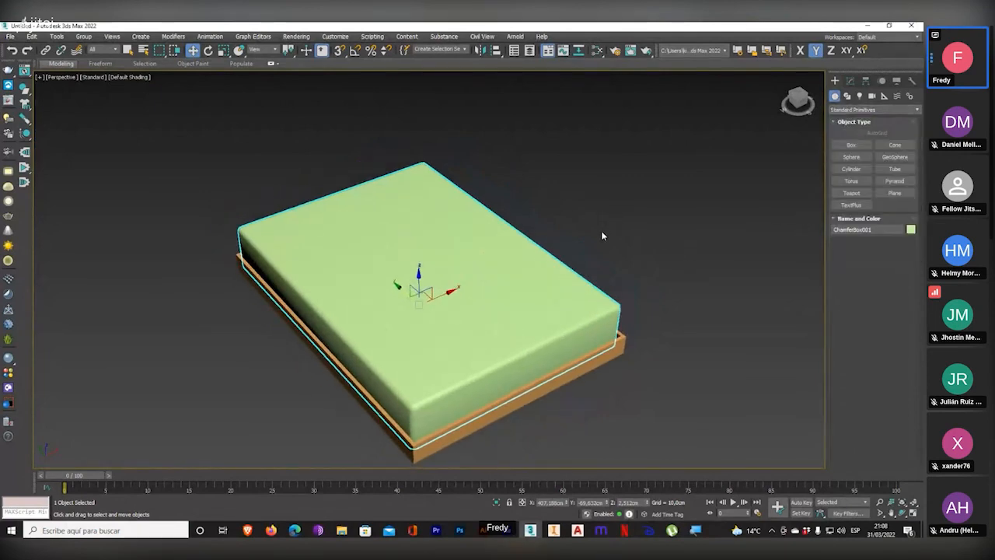
{"action": "key", "text": "f"}
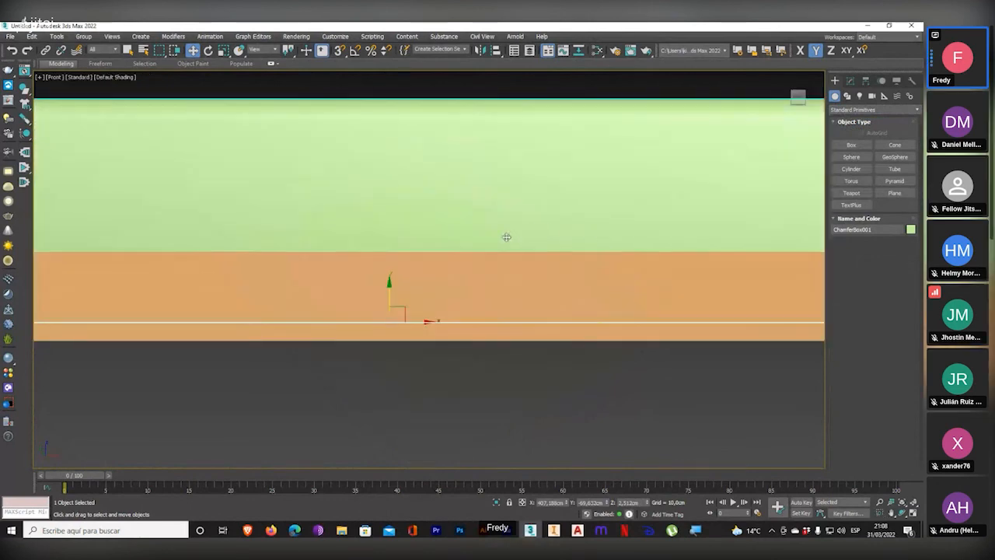
{"action": "left_click", "coordinate": [852, 145]}
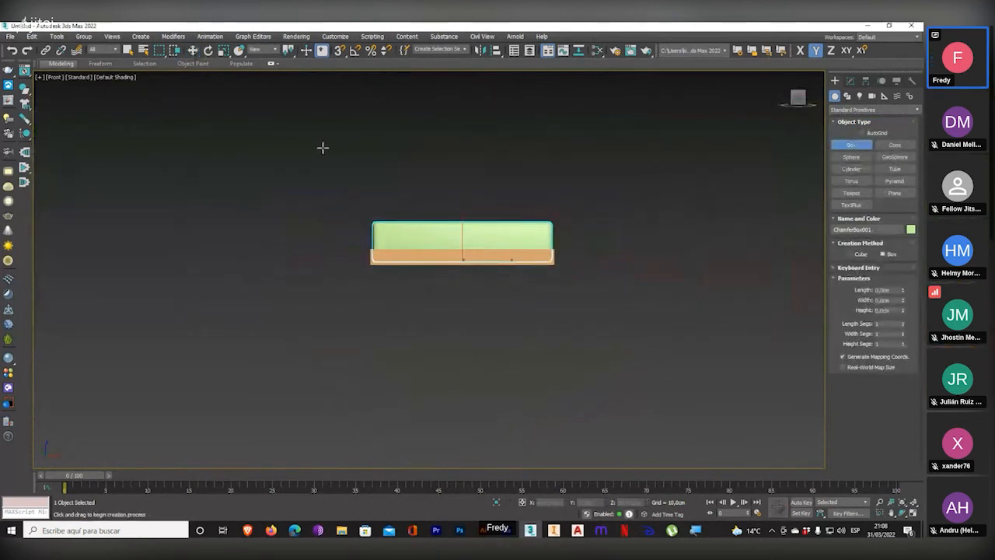
{"action": "left_click_drag", "start_coordinate": [236, 132], "coordinate": [645, 249]}
{"action": "left_click", "coordinate": [644, 245]}
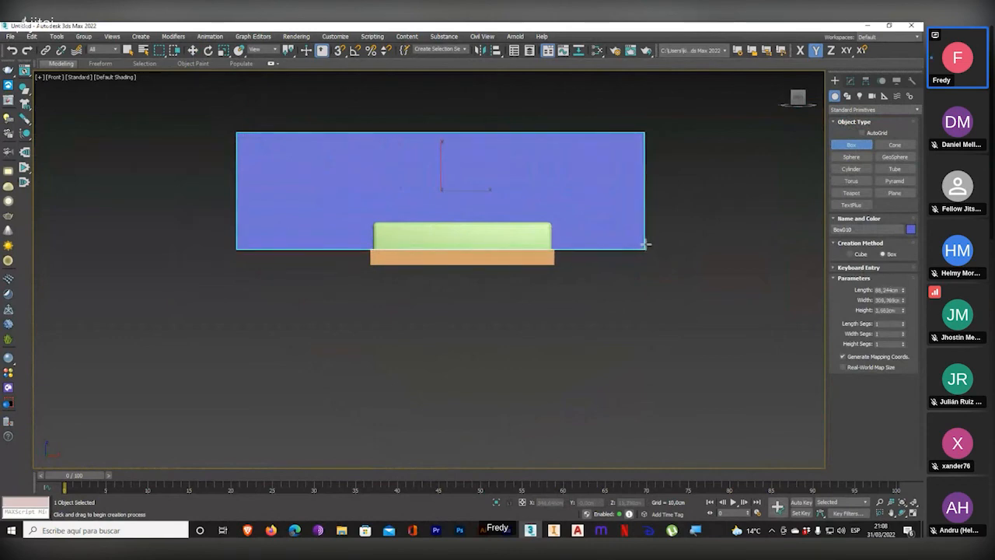
- Set the headboard box's width to 240 cm, length to 80 cm and height to 3 cm
{"action": "double_click", "coordinate": [888, 300]}
{"action": "type", "text": "240"}
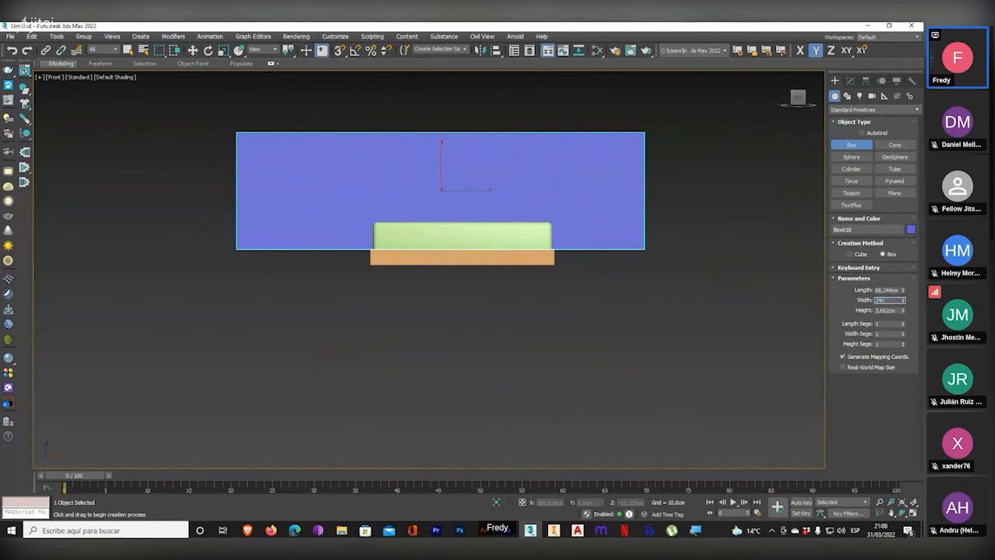
{"action": "double_click", "coordinate": [885, 290]}
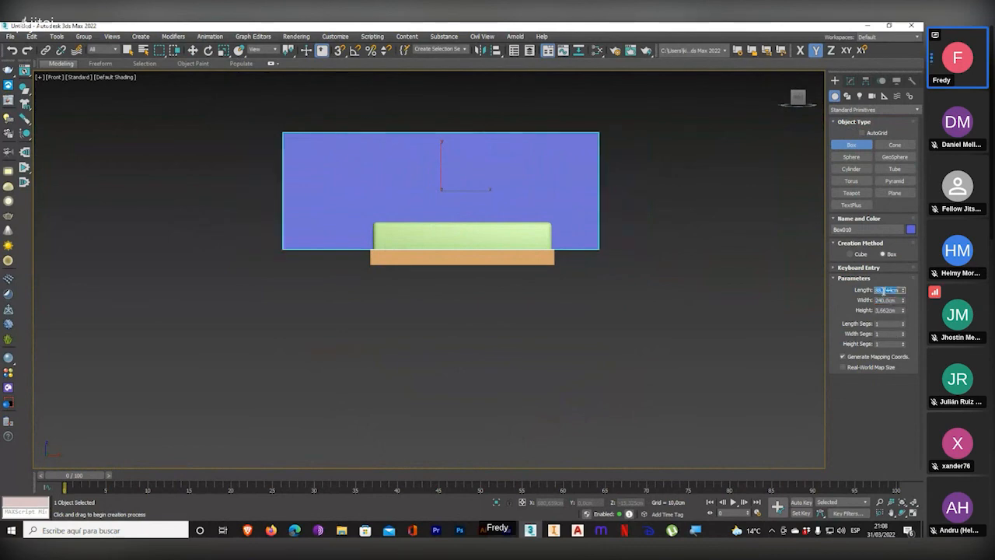
{"action": "type", "text": "80"}
{"action": "key", "text": "Return"}
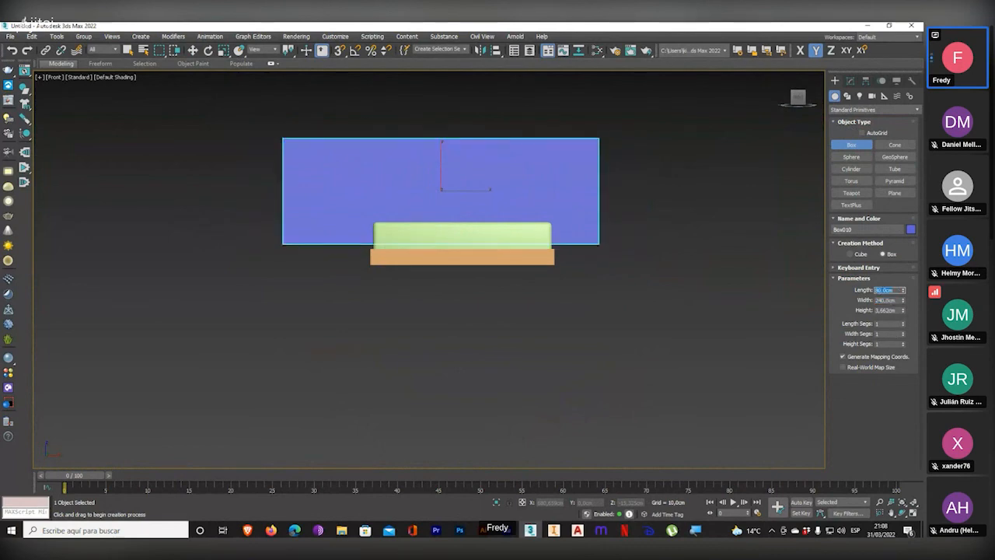
{"action": "double_click", "coordinate": [886, 309]}
{"action": "type", "text": "3"}
{"action": "key", "text": "Return"}
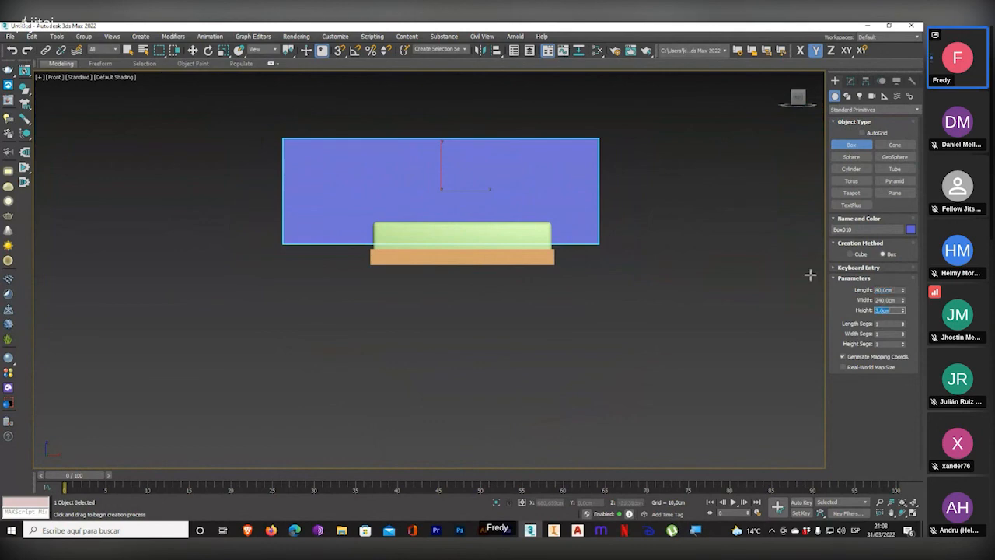
- In the top view, move the headboard back against the head end of the bed frame and shift it slightly along X
{"action": "middle_click_drag", "start_coordinate": [255, 235], "coordinate": [242, 267]}
{"action": "key", "text": "t"}
{"action": "key", "text": "F3"}
{"action": "scroll", "coordinate": [313, 244], "scroll_direction": "down", "scroll_amount": 5}
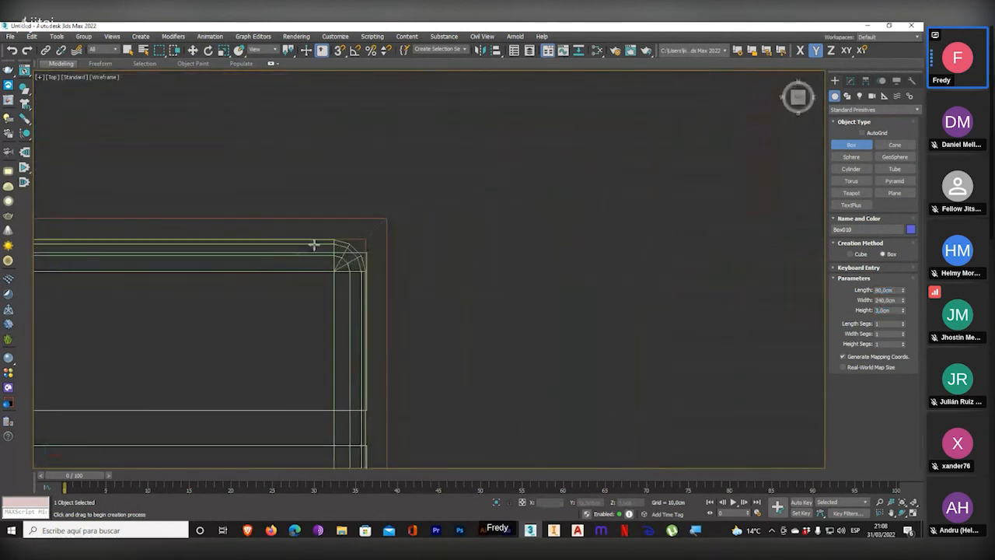
{"action": "left_click", "coordinate": [193, 50]}
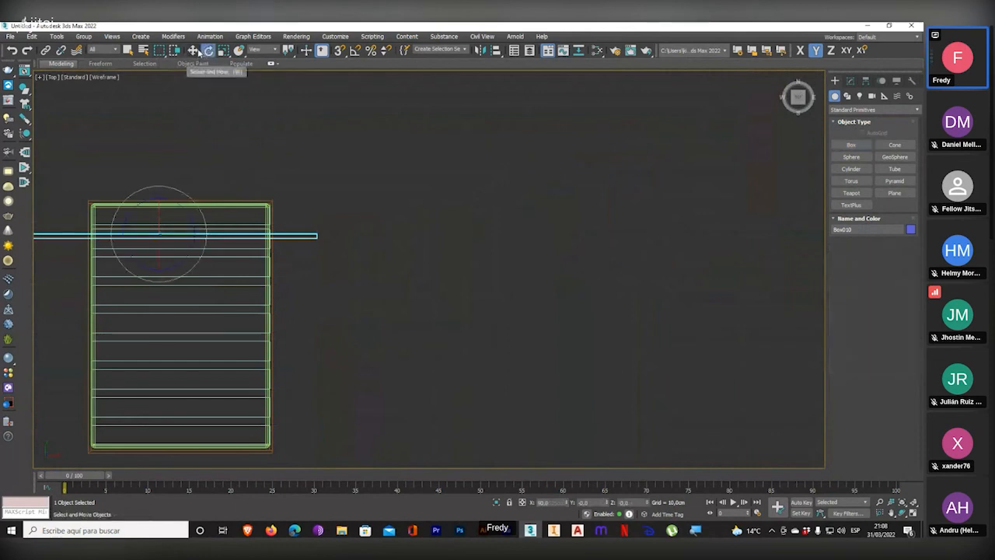
{"action": "middle_click_drag", "start_coordinate": [271, 167], "coordinate": [349, 182]}
{"action": "left_click_drag", "start_coordinate": [255, 237], "coordinate": [263, 209]}
{"action": "scroll", "coordinate": [261, 209], "scroll_direction": "up", "scroll_amount": 5}
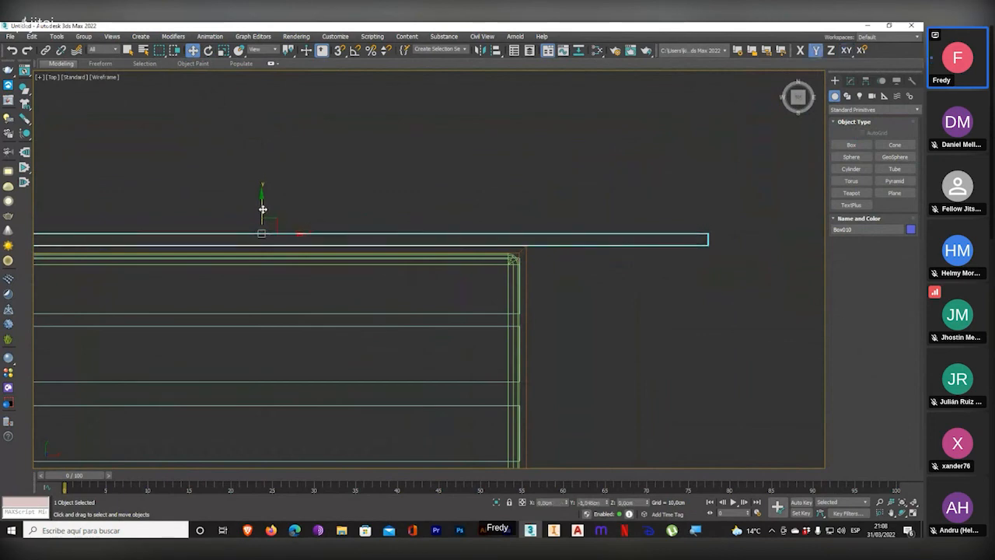
{"action": "scroll", "coordinate": [312, 231], "scroll_direction": "down", "scroll_amount": 3}
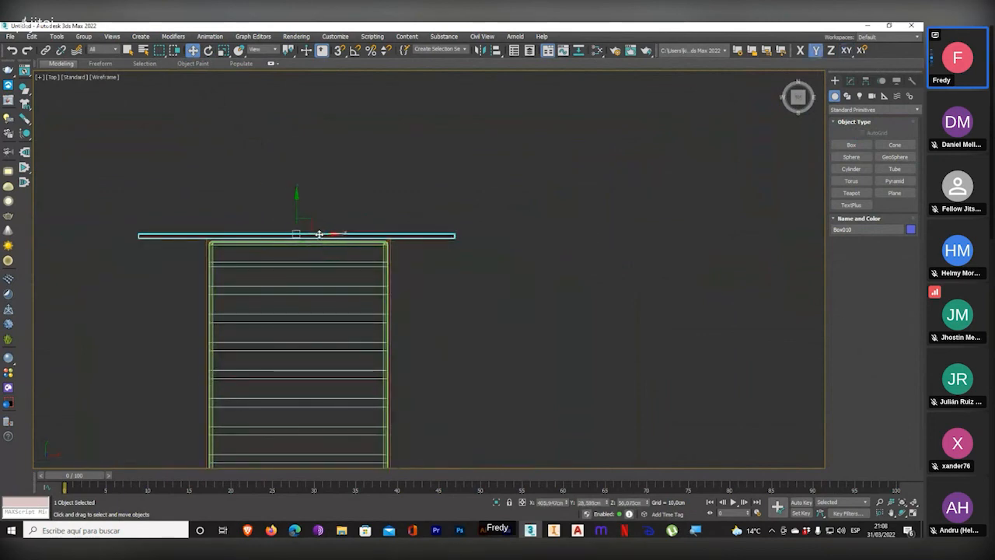
{"action": "mouse_move", "coordinate": [322, 234]}
{"action": "left_mouse_down"}
{"action": "mouse_move", "coordinate": [340, 236]}
{"action": "mouse_move", "coordinate": [328, 235]}
{"action": "left_mouse_up"}
- Draw a thin box for a bedside shelf in the top view, beside the bed in front of the headboard, about 25 by 34 cm
{"action": "left_click", "coordinate": [851, 145]}
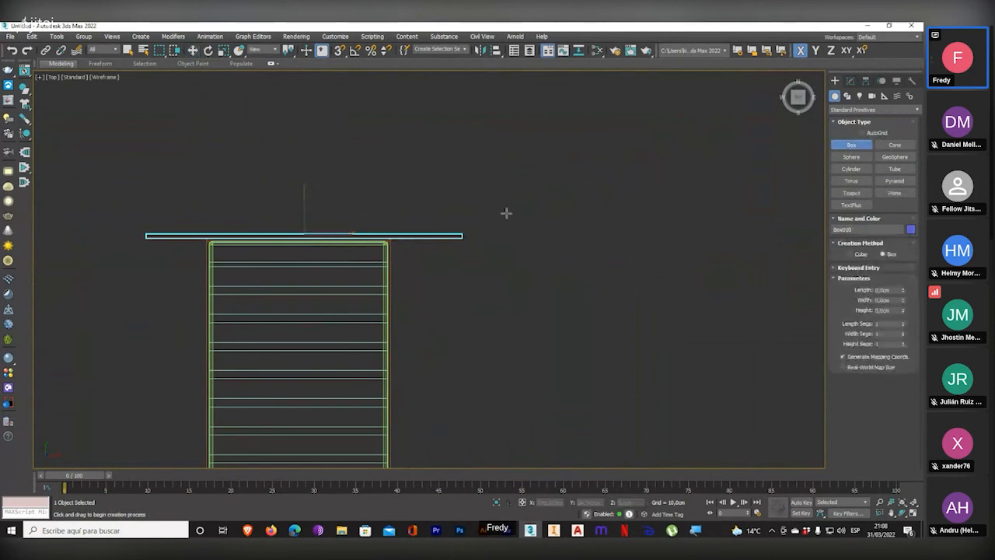
{"action": "scroll", "coordinate": [412, 238], "scroll_direction": "up", "scroll_amount": 5}
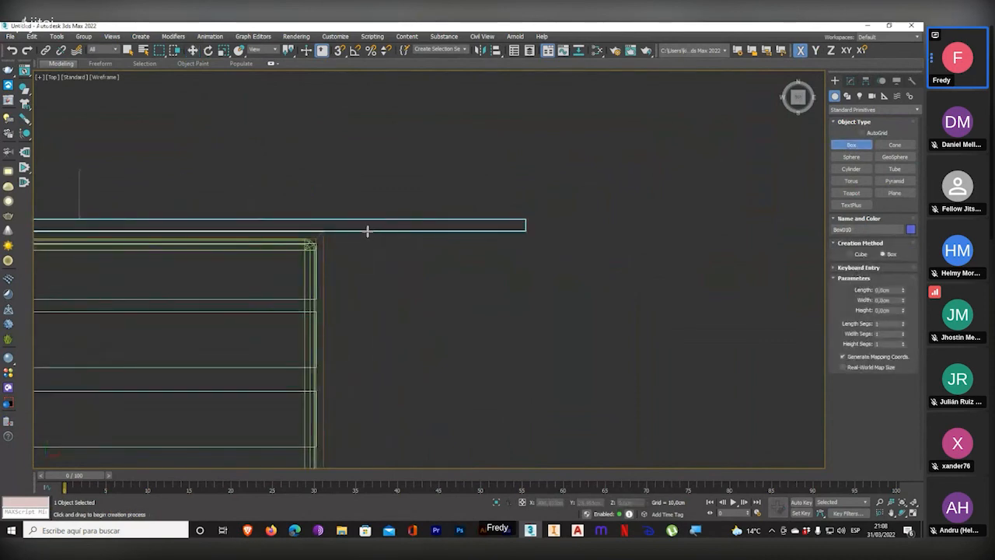
{"action": "mouse_move", "coordinate": [368, 231]}
{"action": "left_mouse_down"}
{"action": "mouse_move", "coordinate": [500, 281]}
{"action": "mouse_move", "coordinate": [495, 321]}
{"action": "left_mouse_up"}
- In the front view, raise the bedside shelf about 29 cm so it sits in front of the headboard's lower part
{"action": "key", "text": "f"}
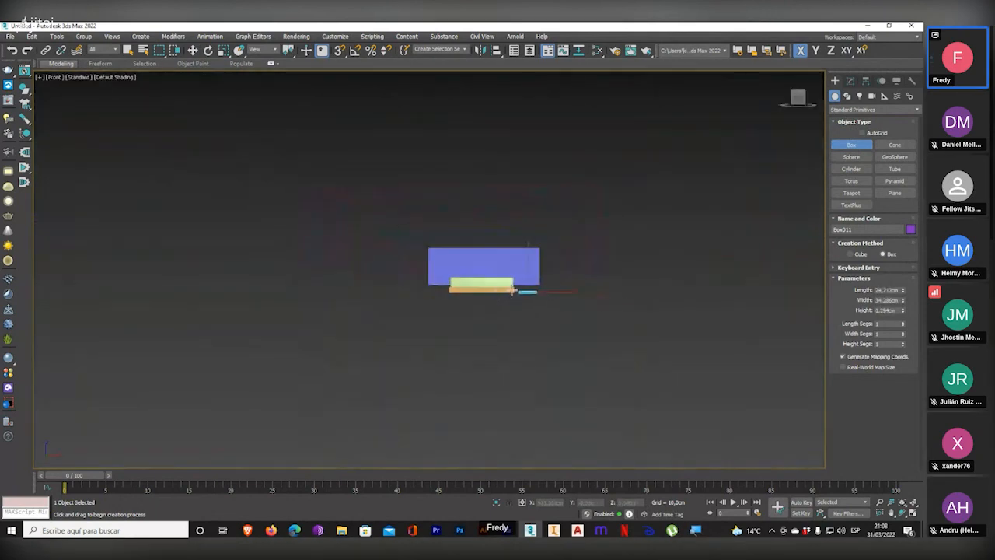
{"action": "scroll", "coordinate": [513, 291], "scroll_direction": "up", "scroll_amount": 5}
{"action": "left_click", "coordinate": [193, 50]}
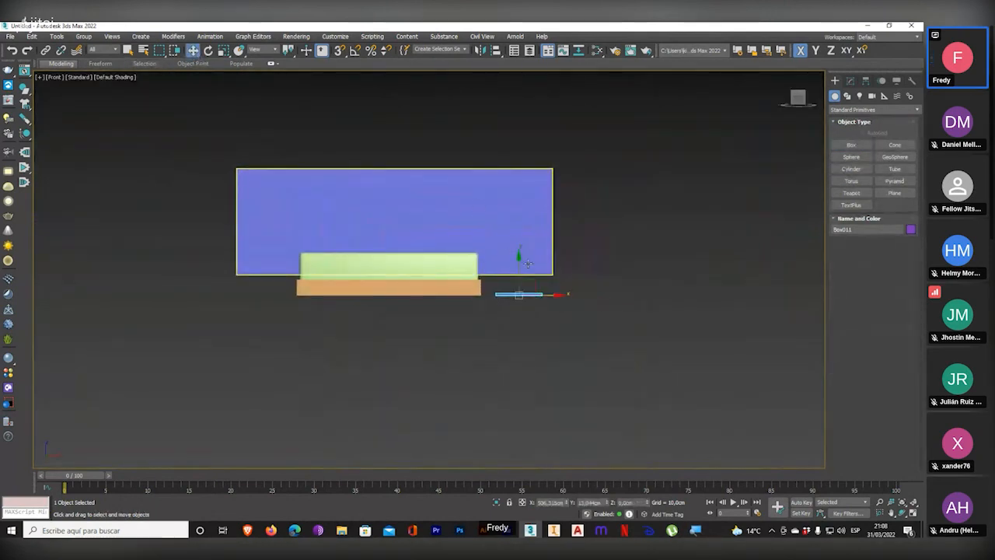
{"action": "left_click_drag", "start_coordinate": [518, 269], "coordinate": [517, 231]}
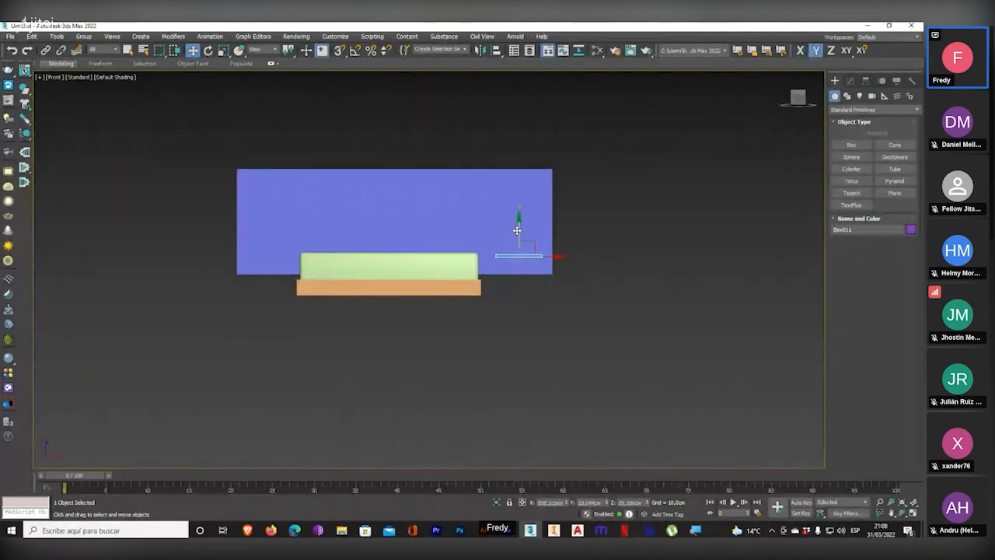
- Examine how the bedside shelf sits against the headboard and beside the mattress from an angled view
{"action": "middle_click_drag", "start_coordinate": [495, 335], "coordinate": [537, 373], "text": "alt"}
{"action": "scroll", "coordinate": [441, 209], "scroll_direction": "up", "scroll_amount": 4}
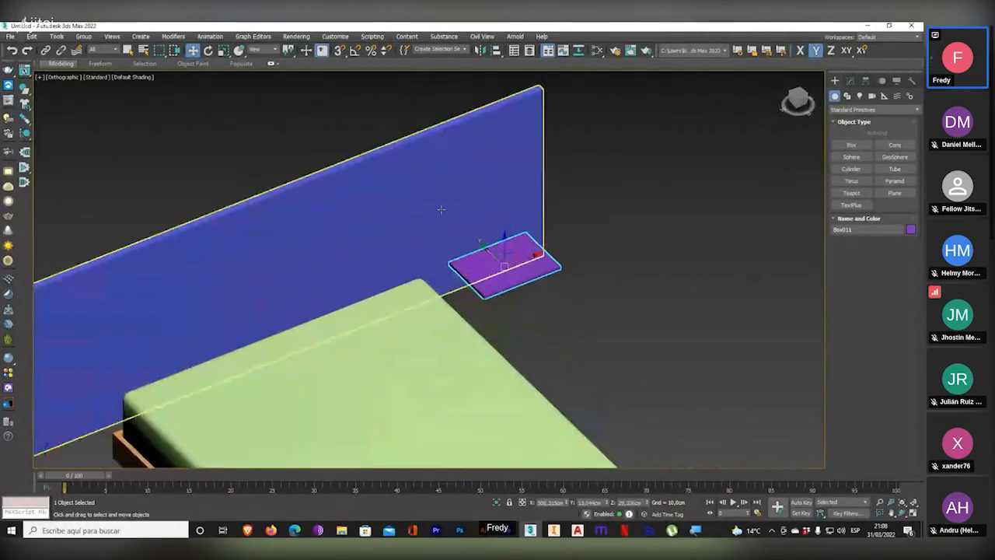
{"action": "scroll", "coordinate": [495, 270], "scroll_direction": "down", "scroll_amount": 3}
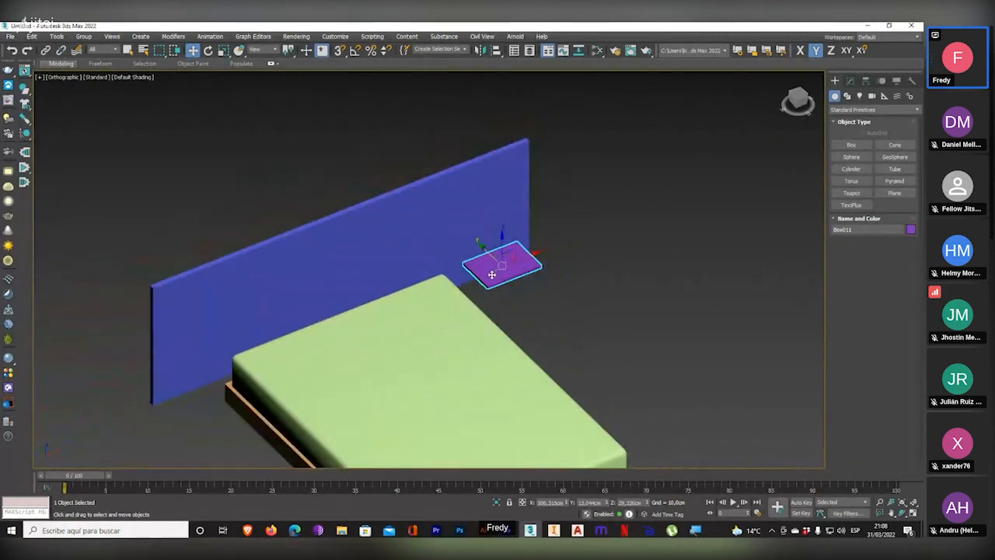
{"action": "scroll", "coordinate": [503, 268], "scroll_direction": "up", "scroll_amount": 3}
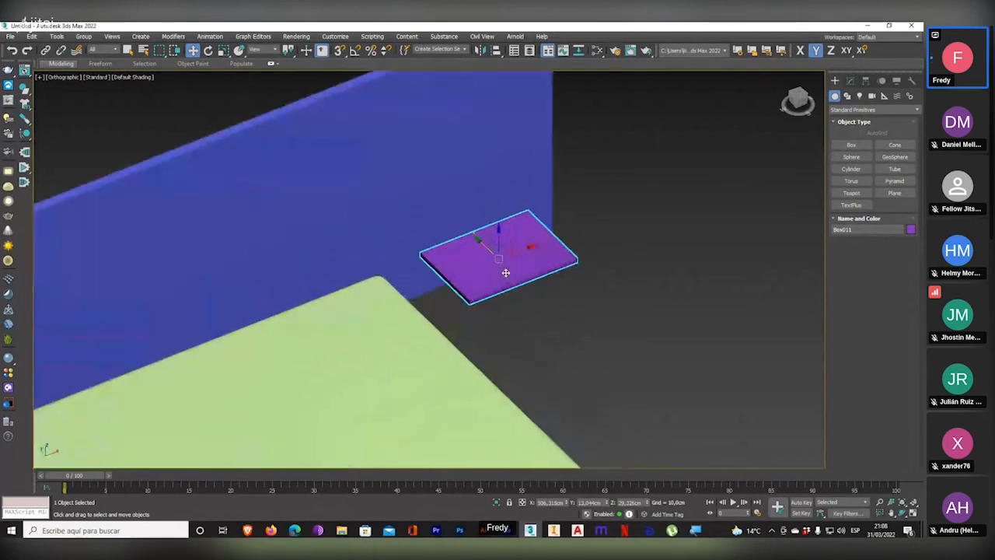
{"action": "scroll", "coordinate": [516, 279], "scroll_direction": "down", "scroll_amount": 3}
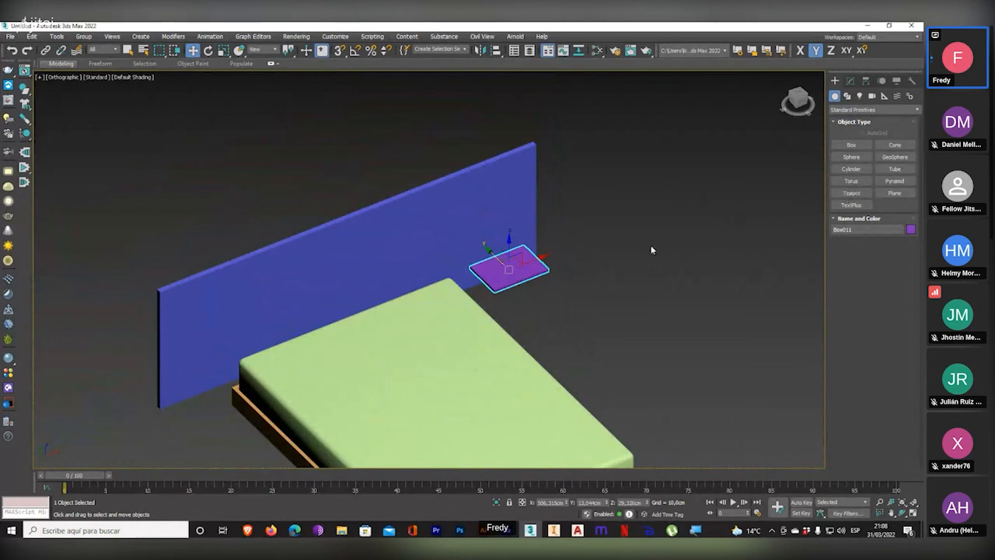
{"action": "middle_click_drag", "start_coordinate": [651, 248], "coordinate": [606, 213]}
{"action": "scroll", "coordinate": [604, 221], "scroll_direction": "down", "scroll_amount": 5}
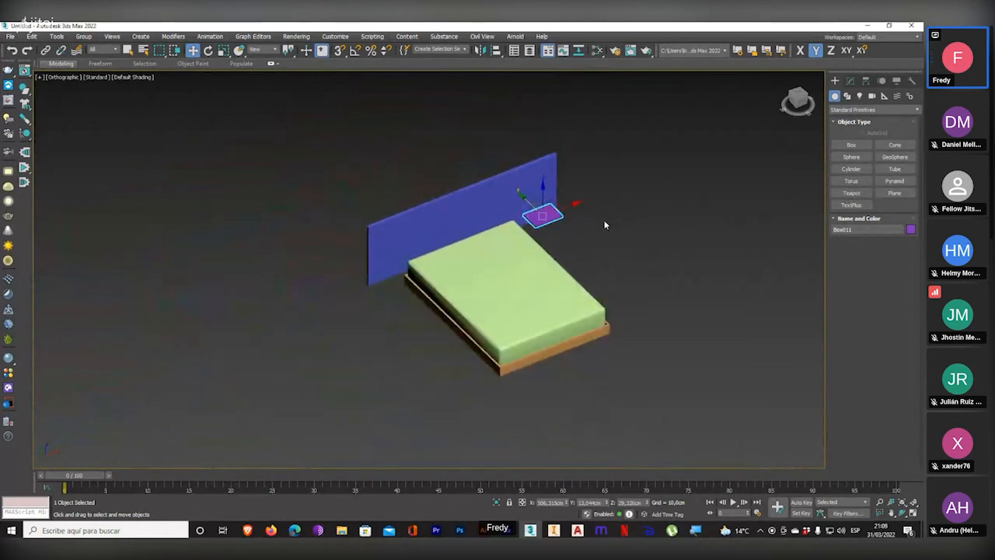
{"action": "scroll", "coordinate": [605, 227], "scroll_direction": "up", "scroll_amount": 5}
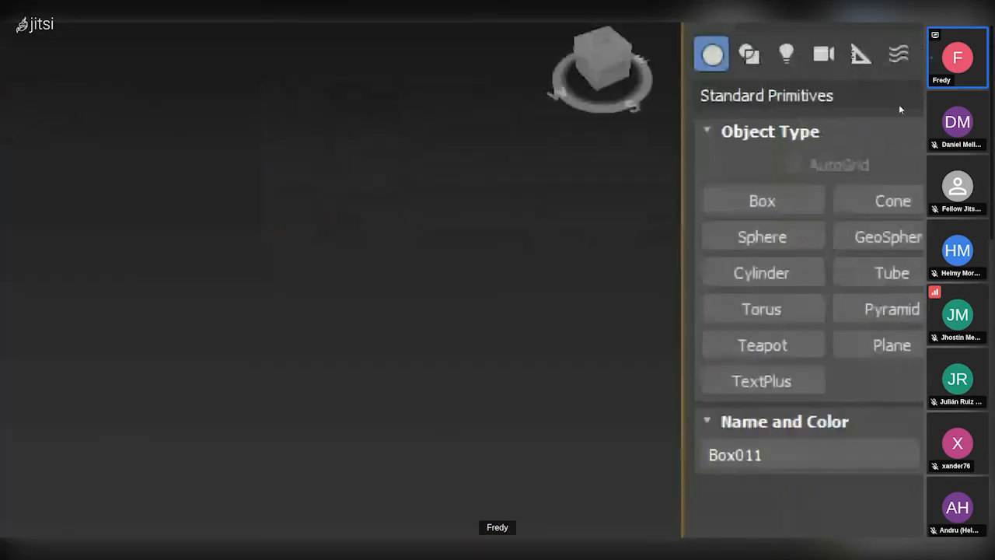
- Show the Extended Primitives object types and return to the Standard Primitives
{"action": "left_click", "coordinate": [894, 111]}
{"action": "left_click", "coordinate": [853, 148]}
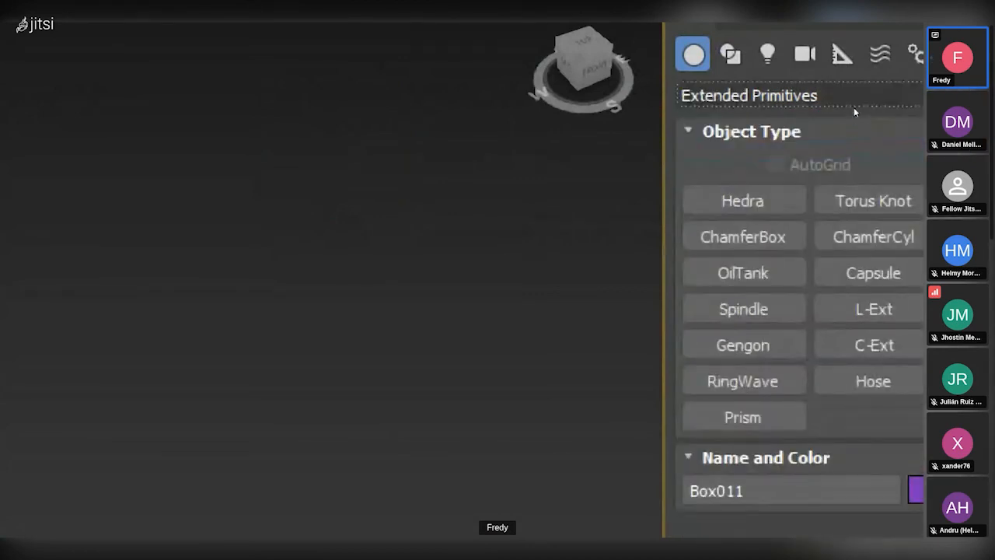
{"action": "left_click", "coordinate": [854, 100]}
{"action": "left_click", "coordinate": [852, 122]}
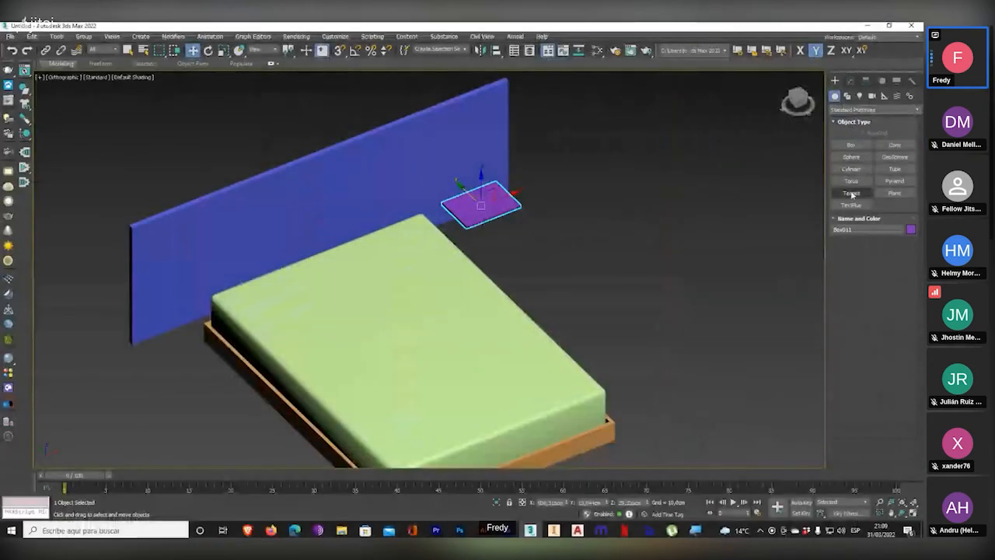
- Create a small teapot at the bedside shelf and move it in the top and front views so it rests on the shelf
{"action": "left_click", "coordinate": [851, 193]}
{"action": "left_click_drag", "start_coordinate": [484, 204], "coordinate": [492, 204]}
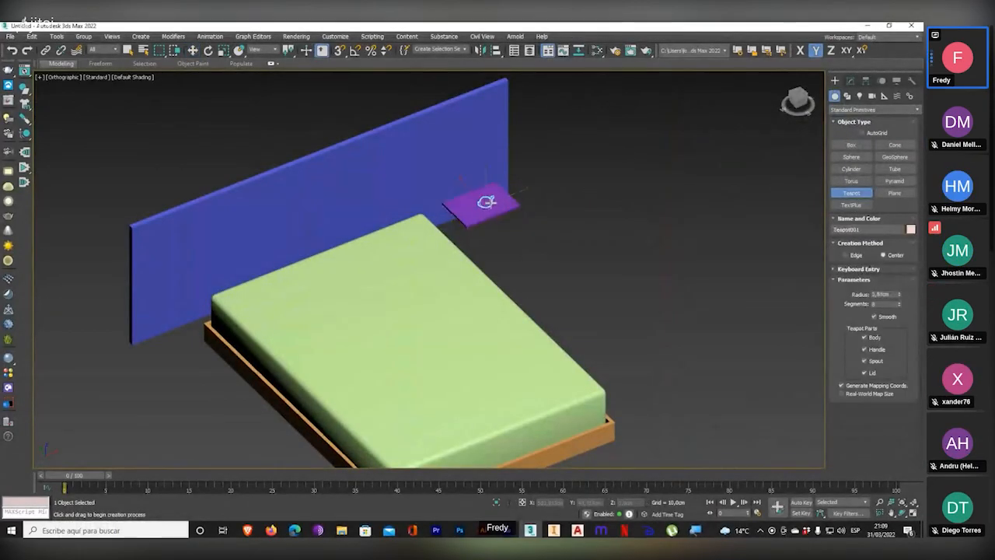
{"action": "left_click", "coordinate": [193, 50]}
{"action": "middle_click_drag", "start_coordinate": [389, 148], "coordinate": [405, 138], "text": "alt"}
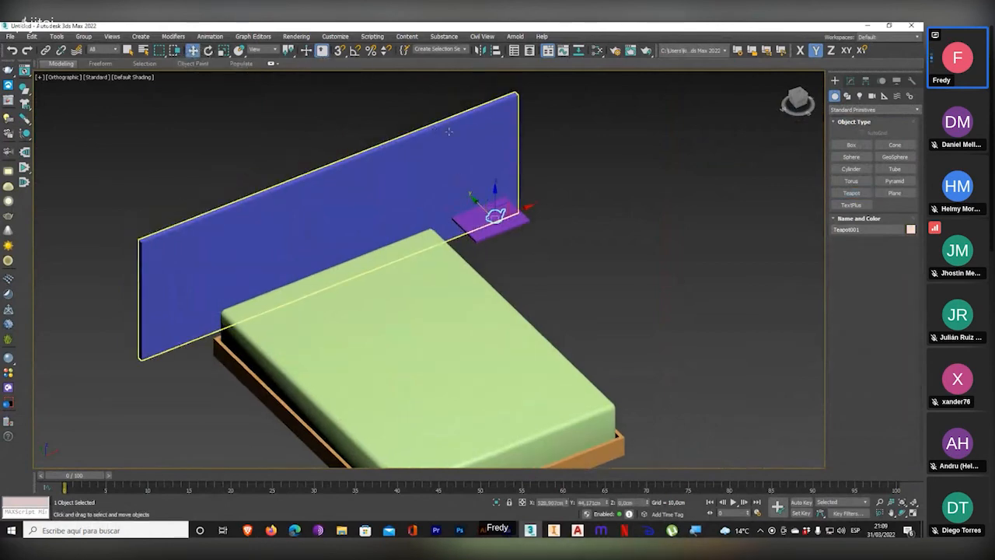
{"action": "key", "text": "t"}
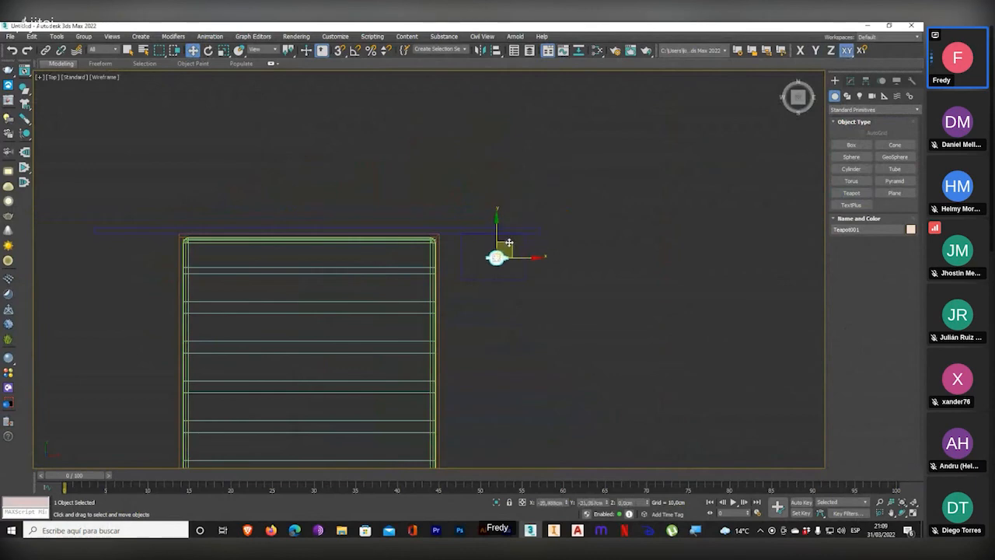
{"action": "key", "text": "f"}
{"action": "key", "text": "z"}
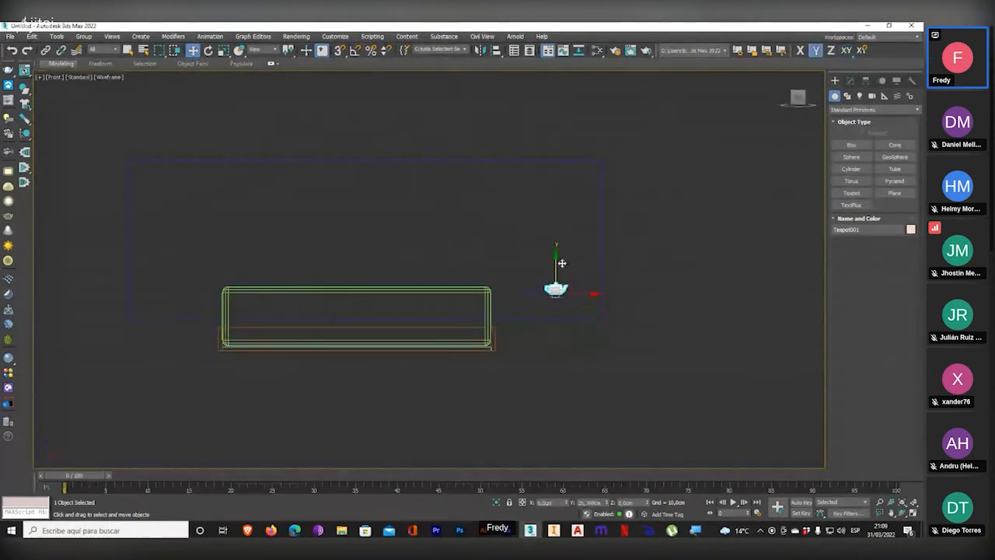
{"action": "middle_click_drag", "start_coordinate": [689, 331], "coordinate": [643, 346]}
- Show the whole bed in an angled perspective view with Default Shading, and clear the selection
{"action": "key", "text": "p"}
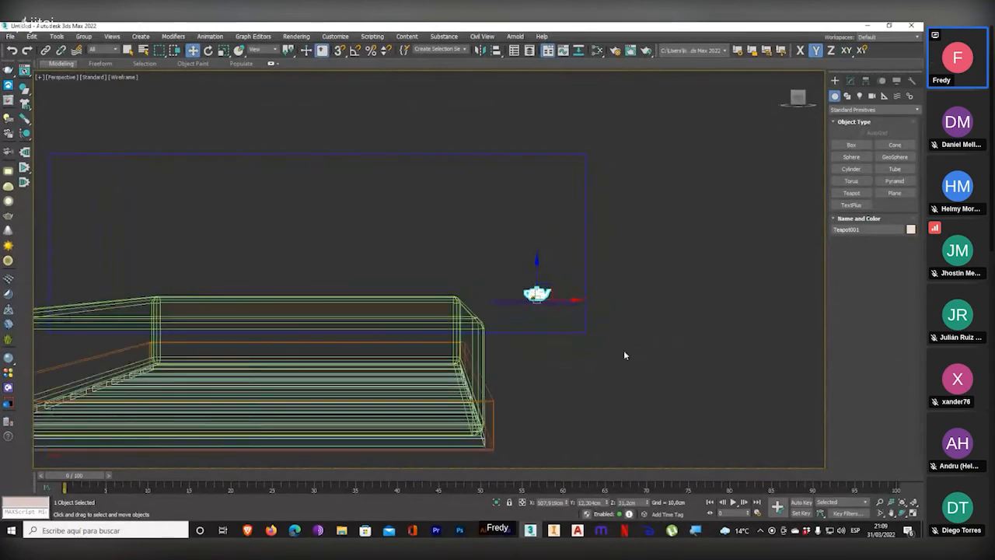
{"action": "key", "text": "z"}
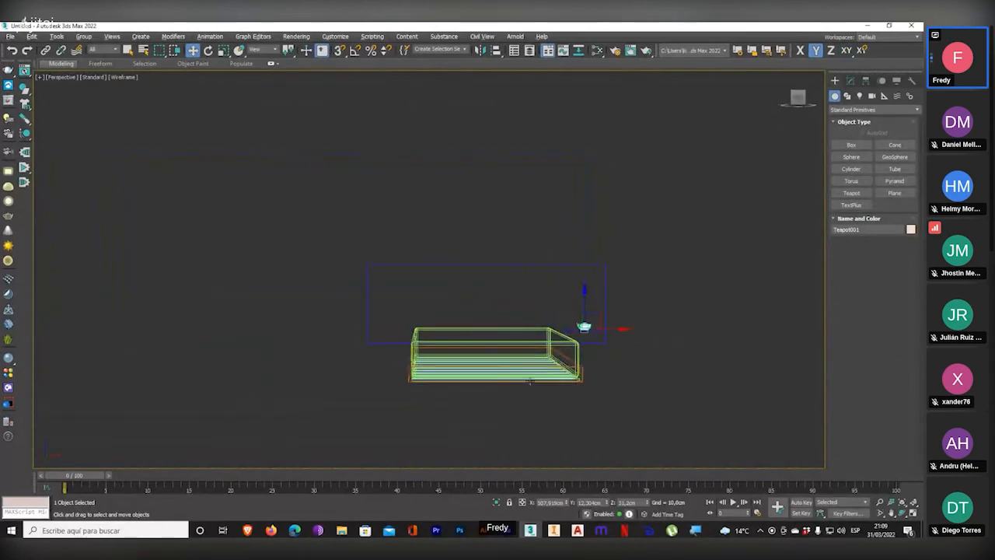
{"action": "middle_click_drag", "start_coordinate": [544, 350], "coordinate": [598, 367], "text": "alt"}
{"action": "left_click", "coordinate": [123, 76]}
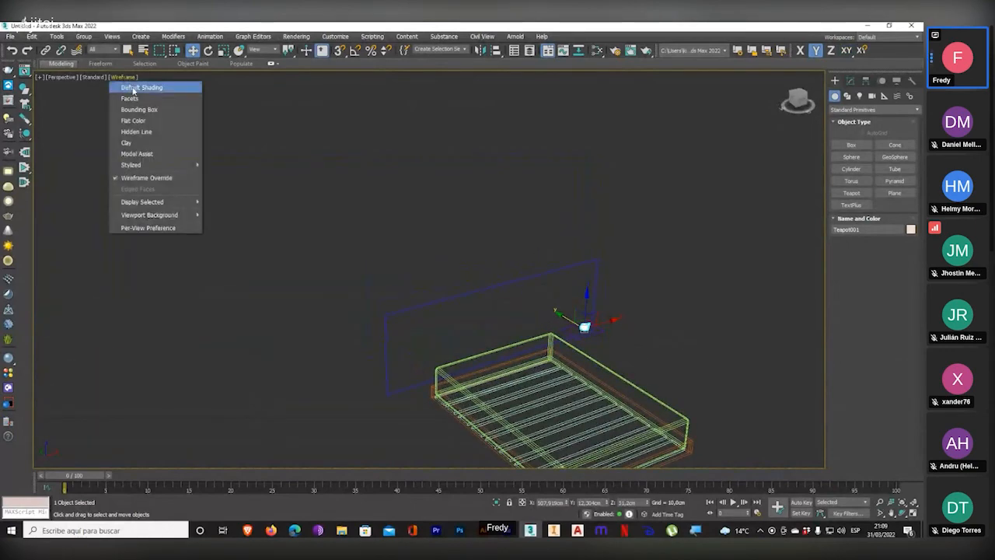
{"action": "left_click", "coordinate": [129, 87]}
{"action": "mouse_move", "coordinate": [384, 279]}
{"action": "middle_mouse_down", "text": "alt"}
{"action": "mouse_move", "coordinate": [436, 264]}
{"action": "mouse_move", "coordinate": [415, 284]}
{"action": "mouse_move", "coordinate": [431, 285]}
{"action": "middle_mouse_up", "text": "alt"}
{"action": "scroll", "coordinate": [447, 261], "scroll_direction": "up", "scroll_amount": 3}
{"action": "left_click", "coordinate": [537, 241]}
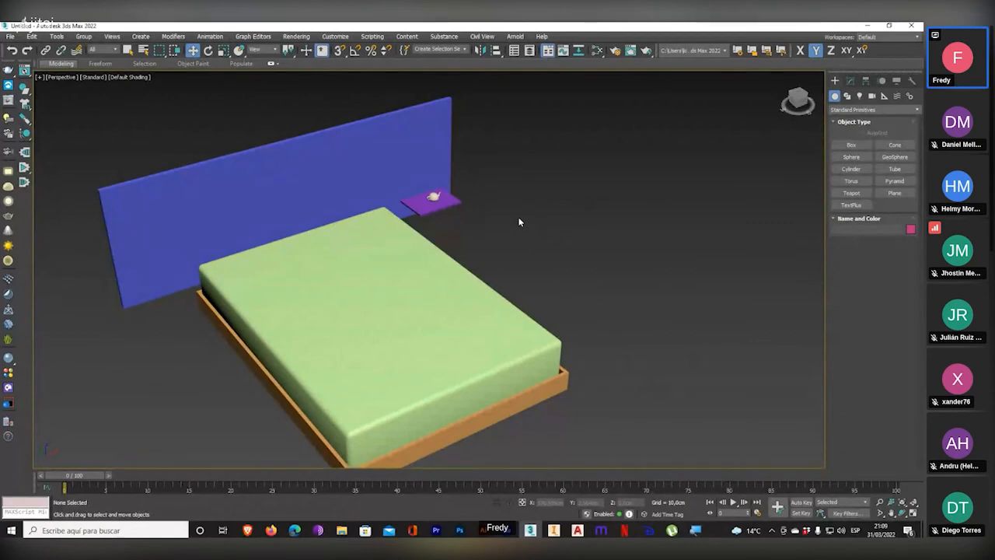
{"action": "middle_click_drag", "start_coordinate": [530, 226], "coordinate": [551, 219]}
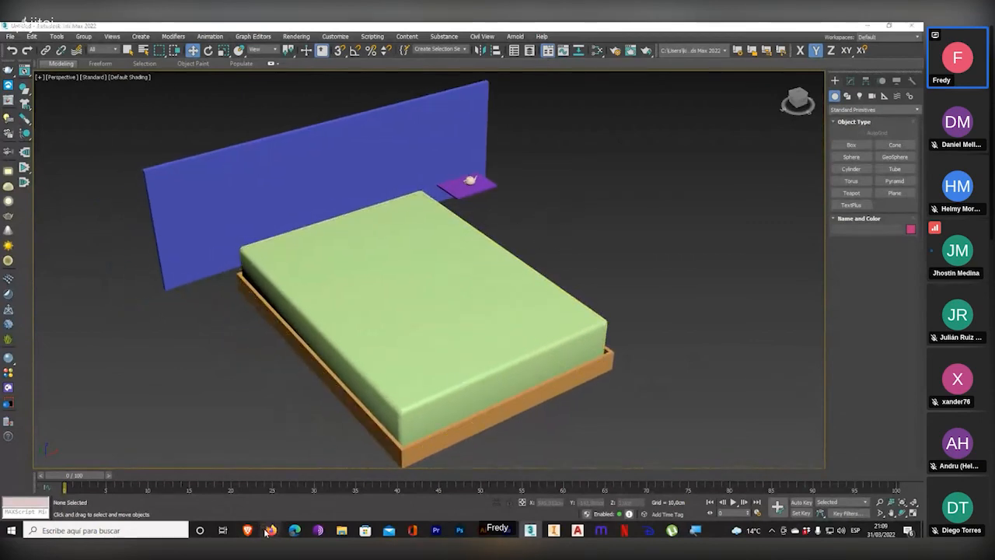
- Switch to the Jitsi meeting in Firefox to read the new chat messages, and return to the bed scene in 3ds Max
{"action": "mouse_move", "coordinate": [270, 530]}
{"action": "left_click", "coordinate": [231, 494]}
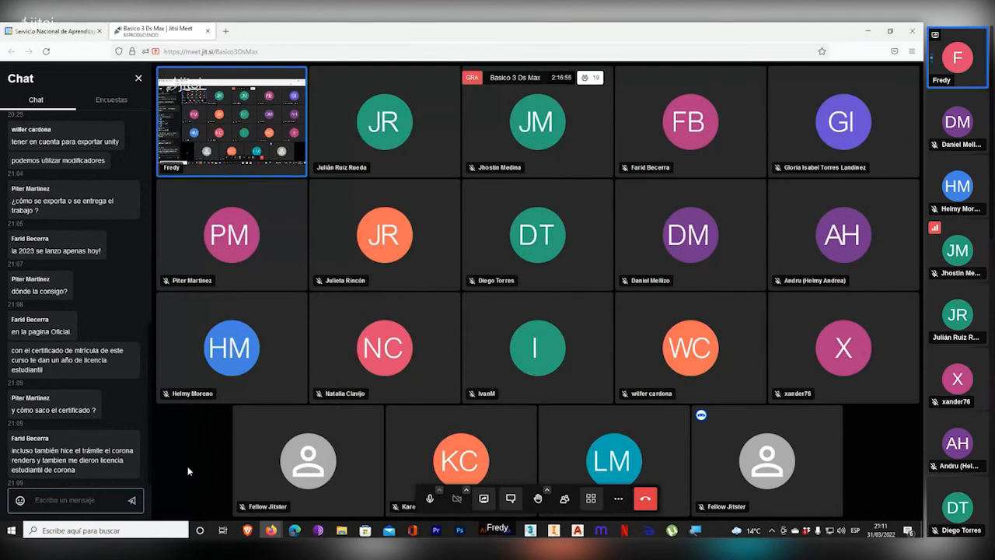
{"action": "left_click", "coordinate": [531, 529]}
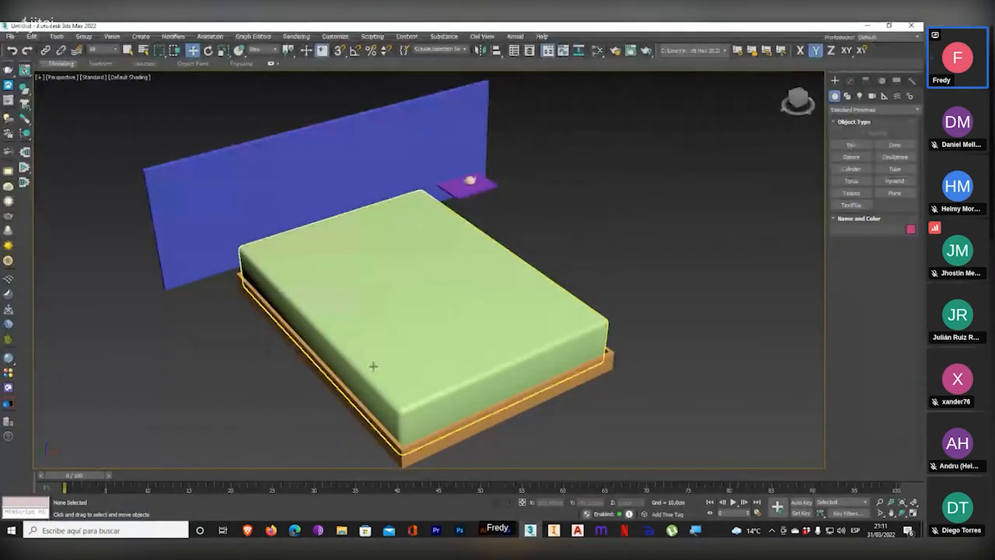
- Review the file types offered when saving the scene under a new name, from 3ds Max 2019 to Characters, and cancel without saving
{"action": "left_click", "coordinate": [11, 37]}
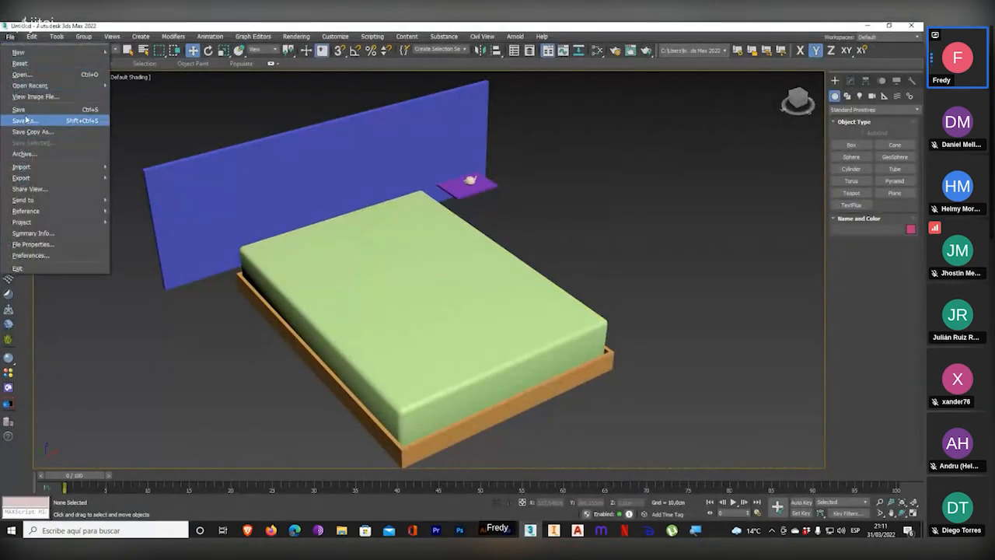
{"action": "left_click", "coordinate": [47, 126]}
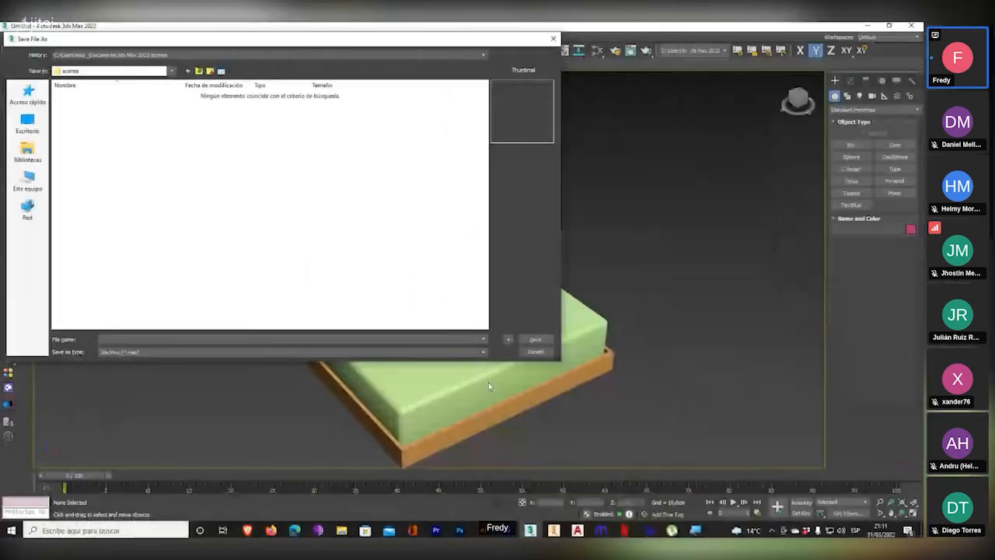
{"action": "left_click", "coordinate": [458, 351]}
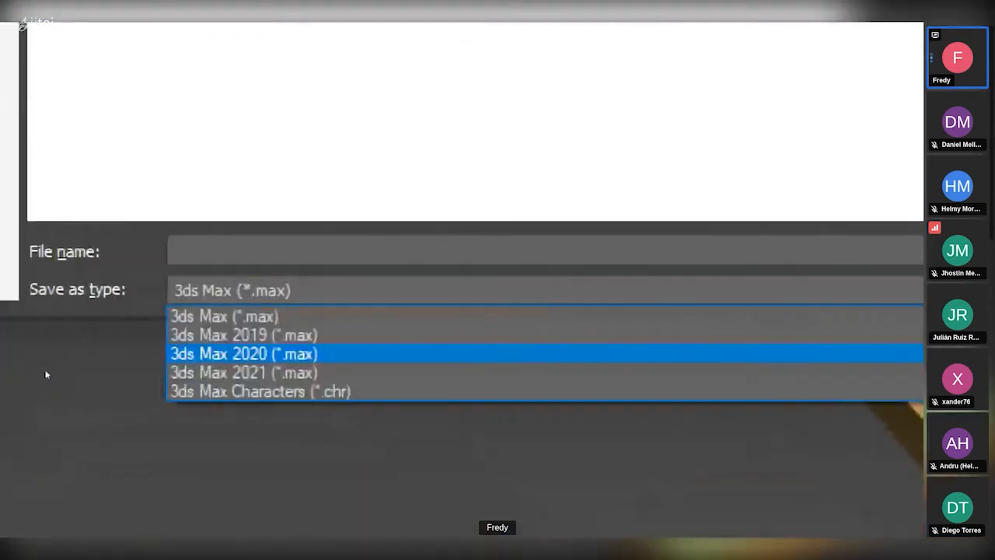
{"action": "key", "text": "Down"}
{"action": "key", "text": "Down"}
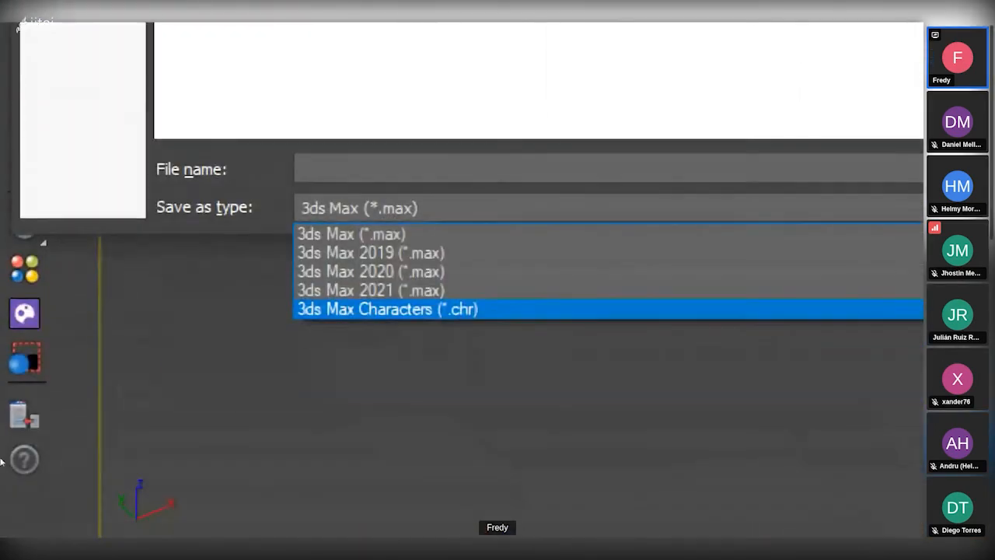
{"action": "key", "text": "Up"}
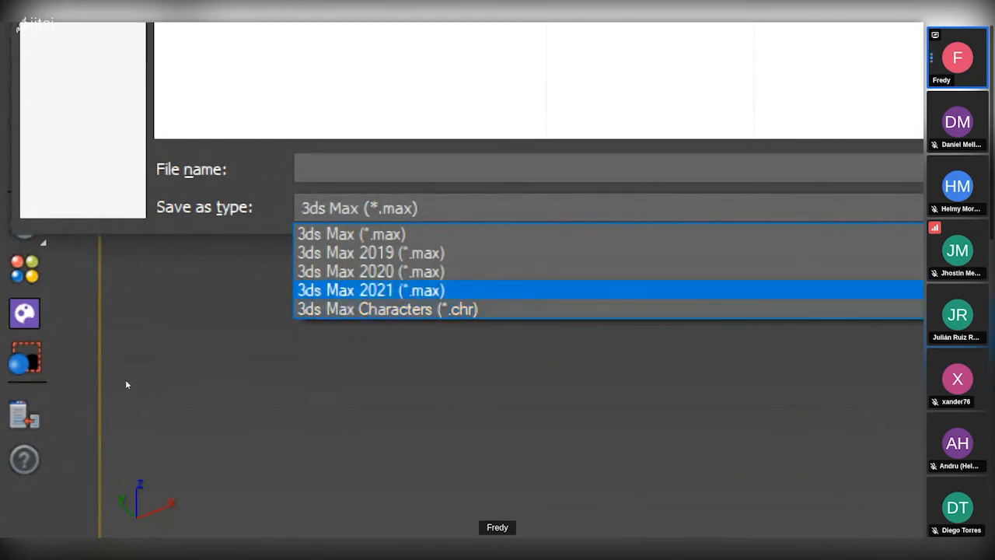
{"action": "key", "text": "Up"}
{"action": "key", "text": "Up"}
{"action": "key", "text": "Up"}
{"action": "key", "text": "Down"}
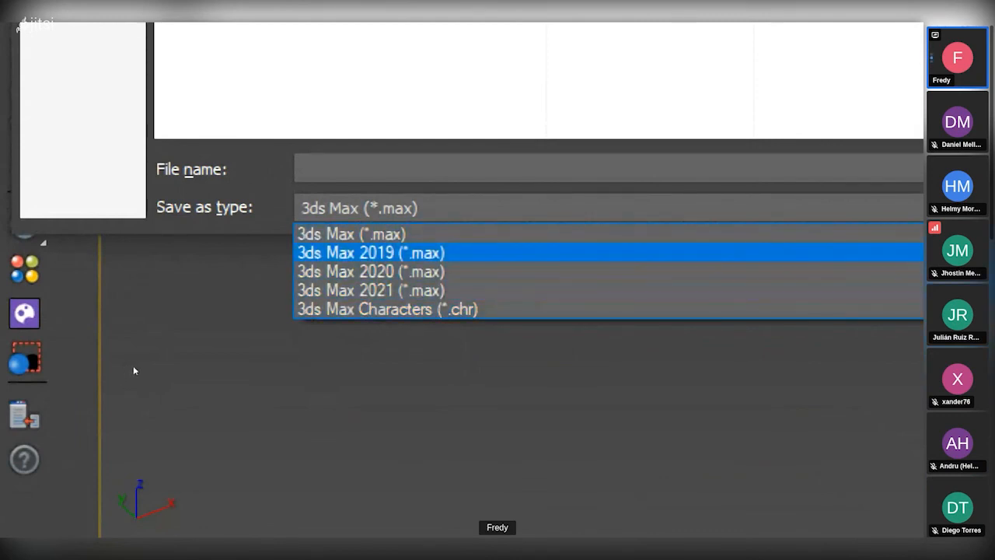
{"action": "key", "text": "Up"}
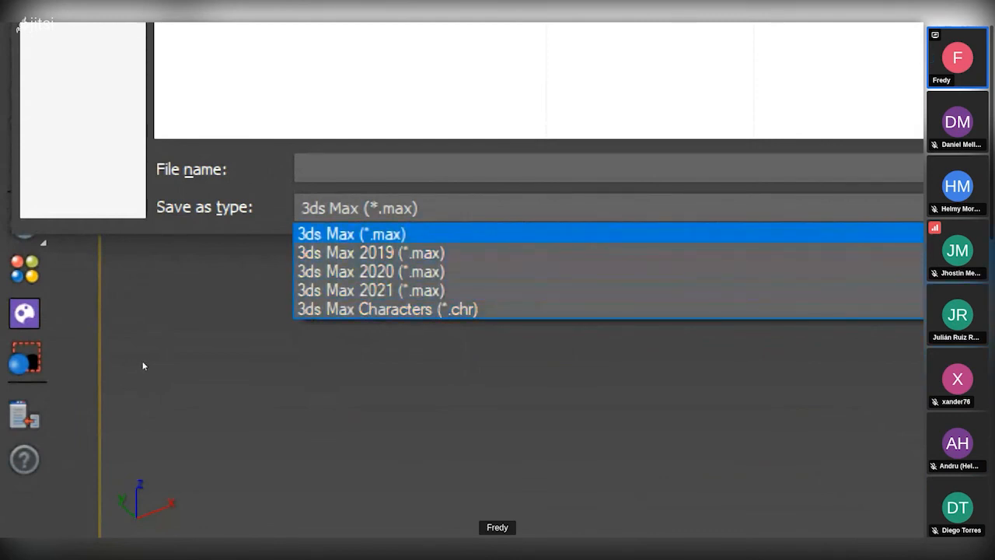
{"action": "key", "text": "Down"}
{"action": "key", "text": "Down"}
{"action": "key", "text": "Down"}
{"action": "key", "text": "Down"}
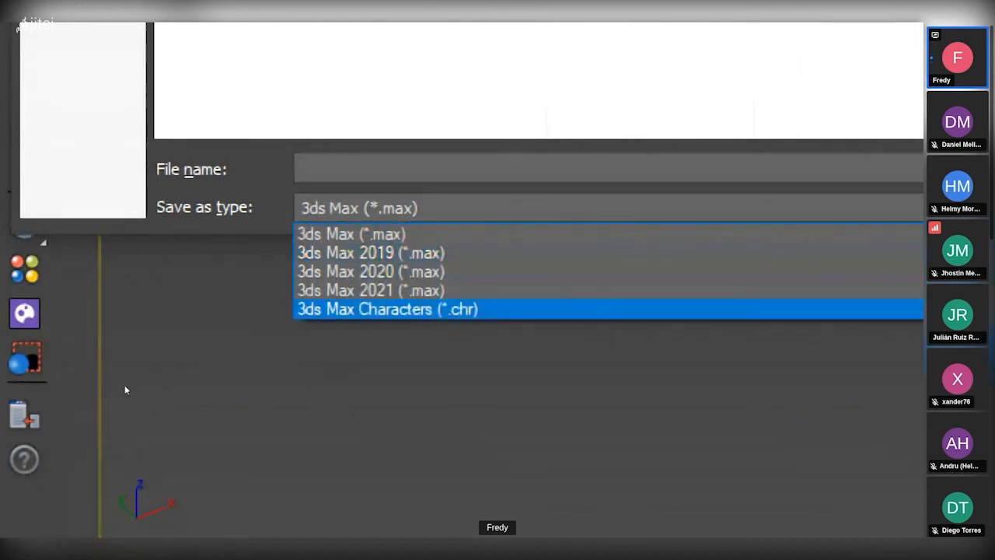
{"action": "key", "text": "Up"}
{"action": "key", "text": "Up"}
{"action": "key", "text": "Down"}
{"action": "key", "text": "Down"}
{"action": "key", "text": "Up"}
{"action": "key", "text": "Up"}
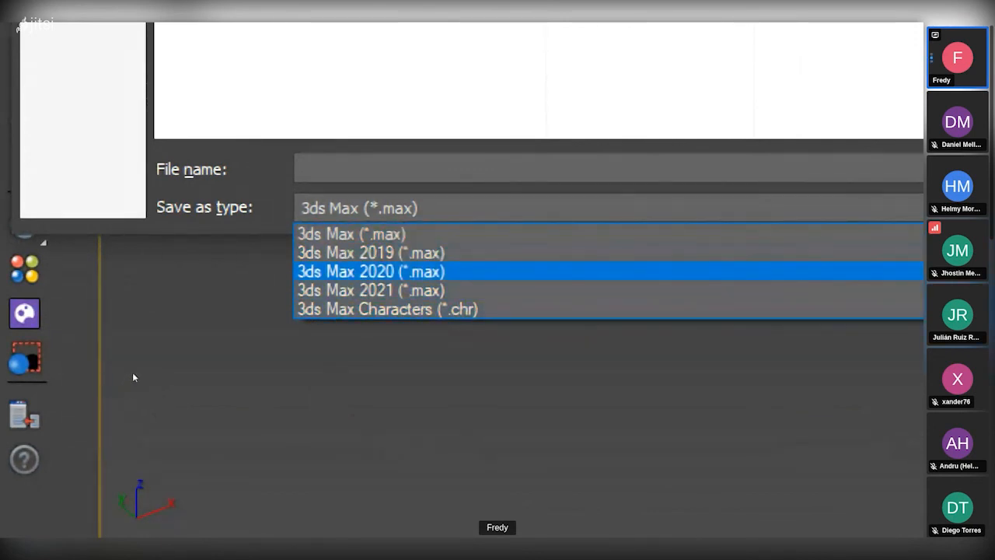
{"action": "key", "text": "Up"}
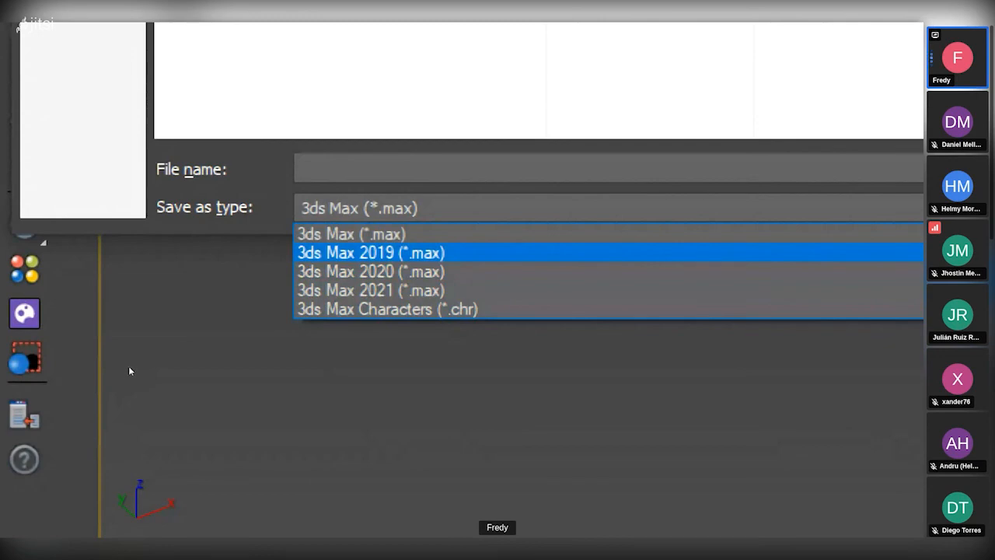
{"action": "key", "text": "Down"}
{"action": "key", "text": "Up"}
{"action": "key", "text": "Down"}
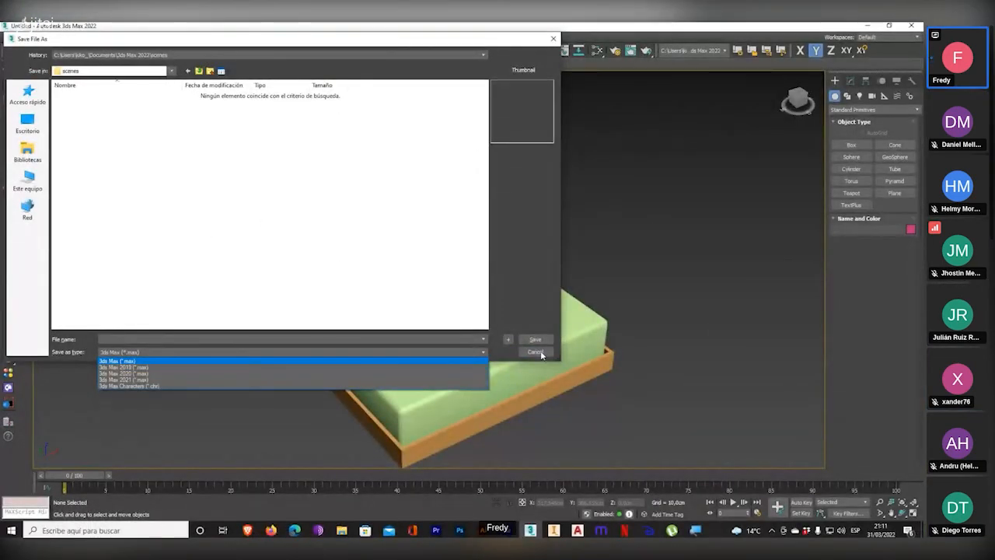
{"action": "left_click", "coordinate": [541, 355]}
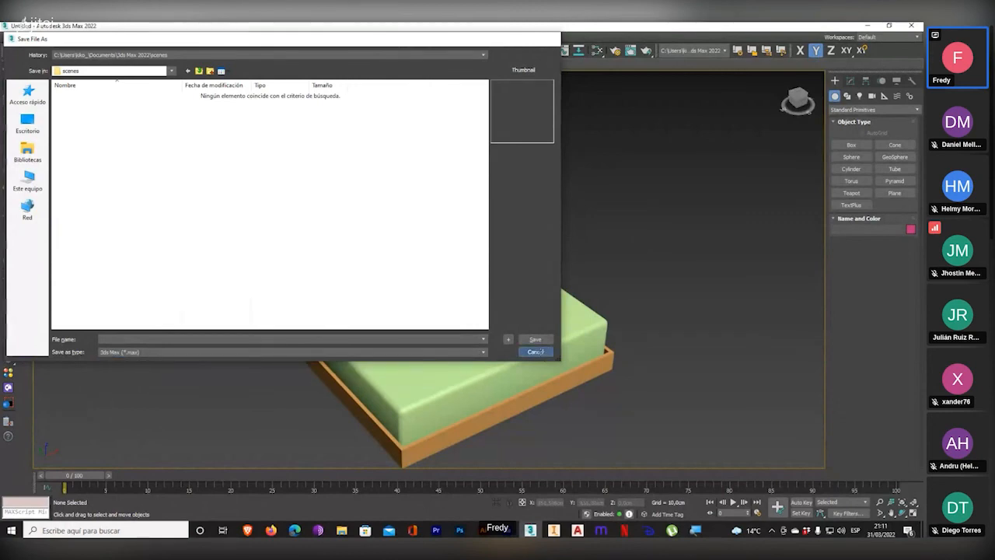
{"action": "left_click", "coordinate": [536, 352]}
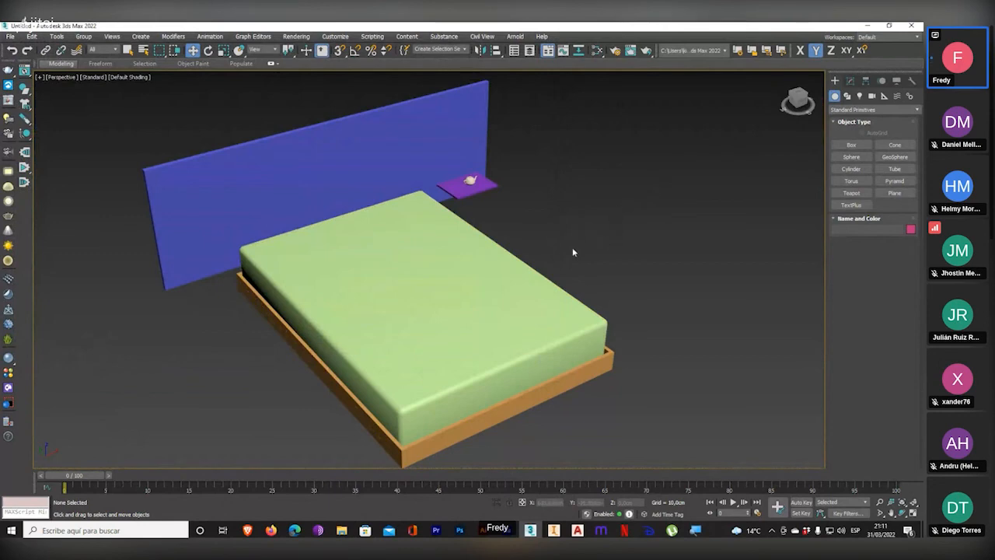
- Orbit the perspective view to see the bed from a lower angle and restore the four-viewport layout
{"action": "middle_click_drag", "start_coordinate": [514, 295], "coordinate": [456, 288], "text": "alt"}
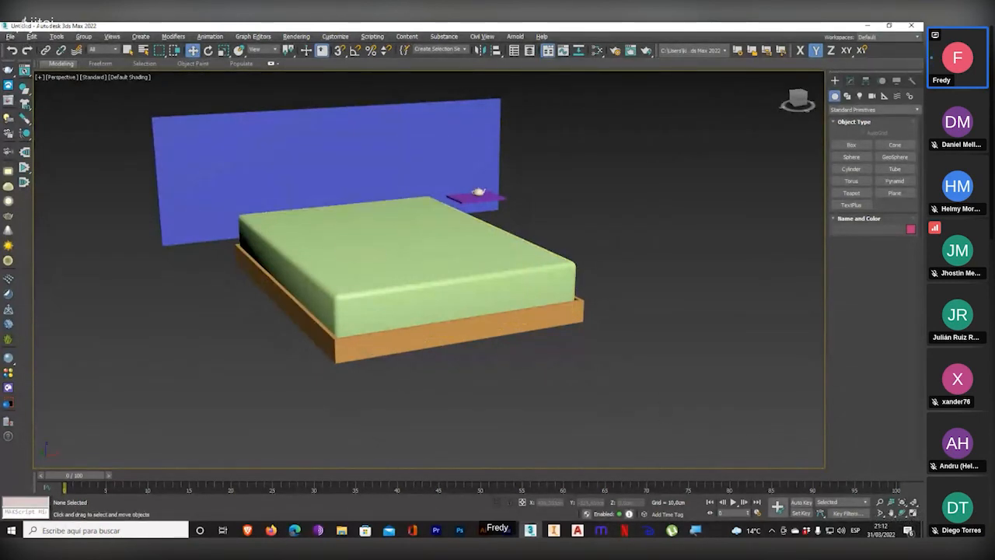
{"action": "left_click", "coordinate": [913, 513]}
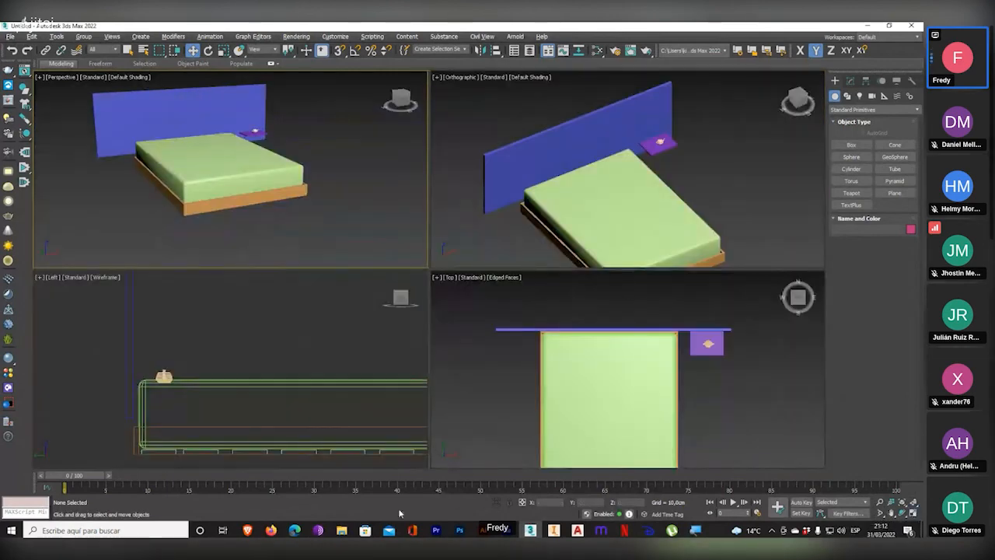
- Switch to the Jitsi meeting in Firefox, read the latest chat messages, and open the meeting's additional options
{"action": "mouse_move", "coordinate": [271, 530]}
{"action": "left_click", "coordinate": [236, 488]}
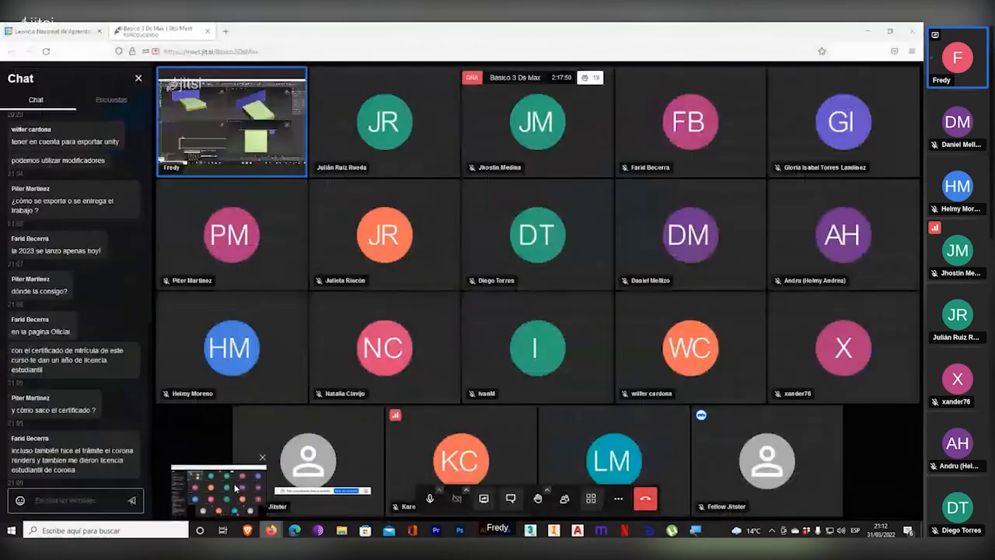
{"action": "mouse_move", "coordinate": [408, 360]}
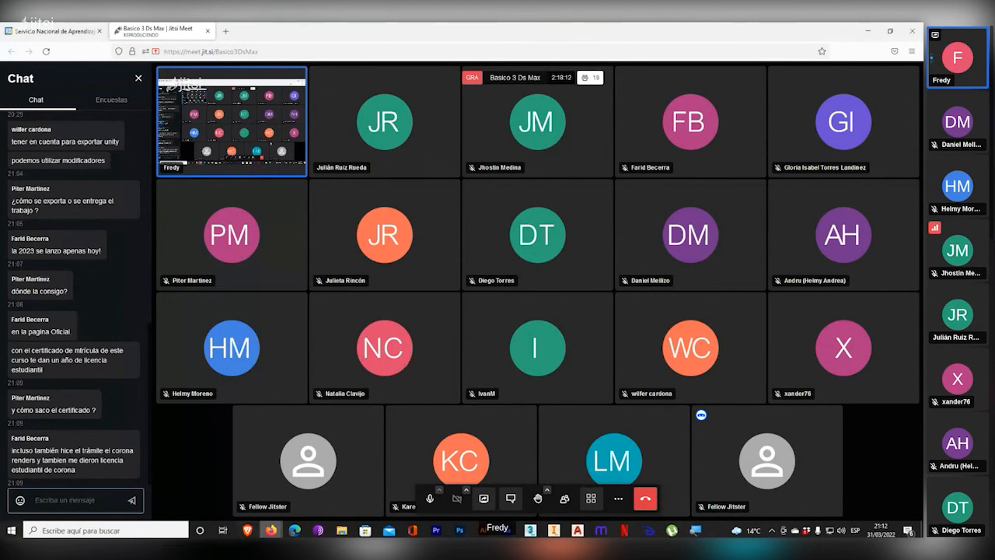
{"action": "mouse_move", "coordinate": [271, 529]}
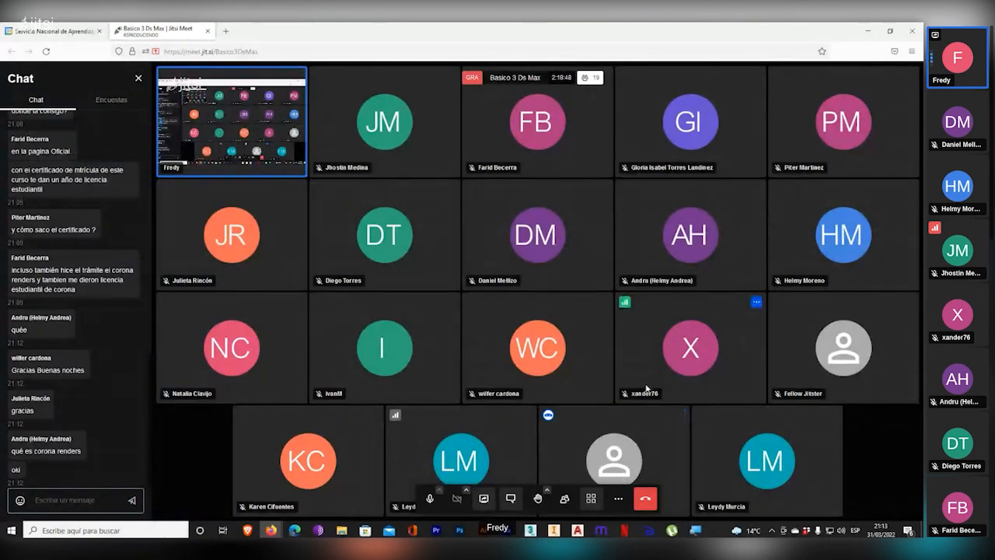
{"action": "left_click", "coordinate": [618, 498]}
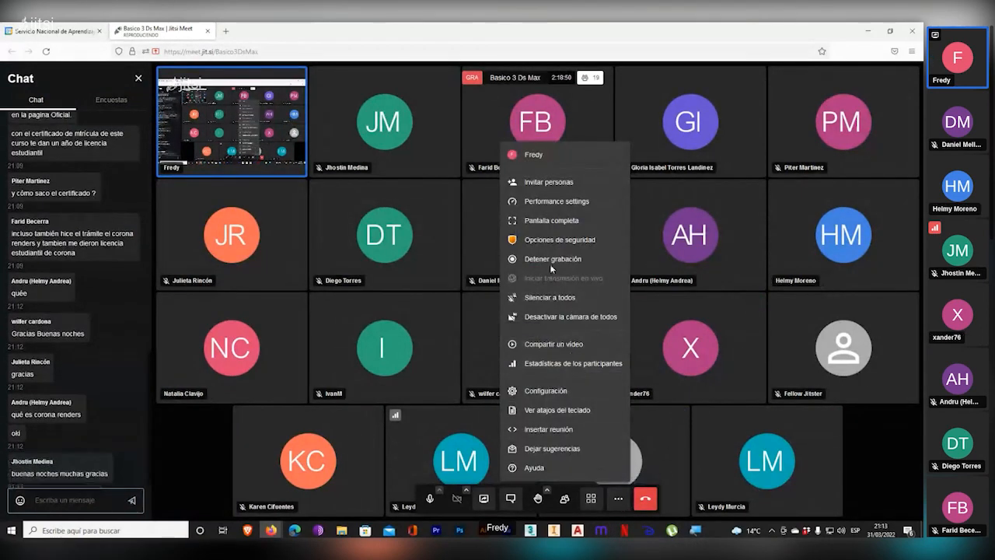